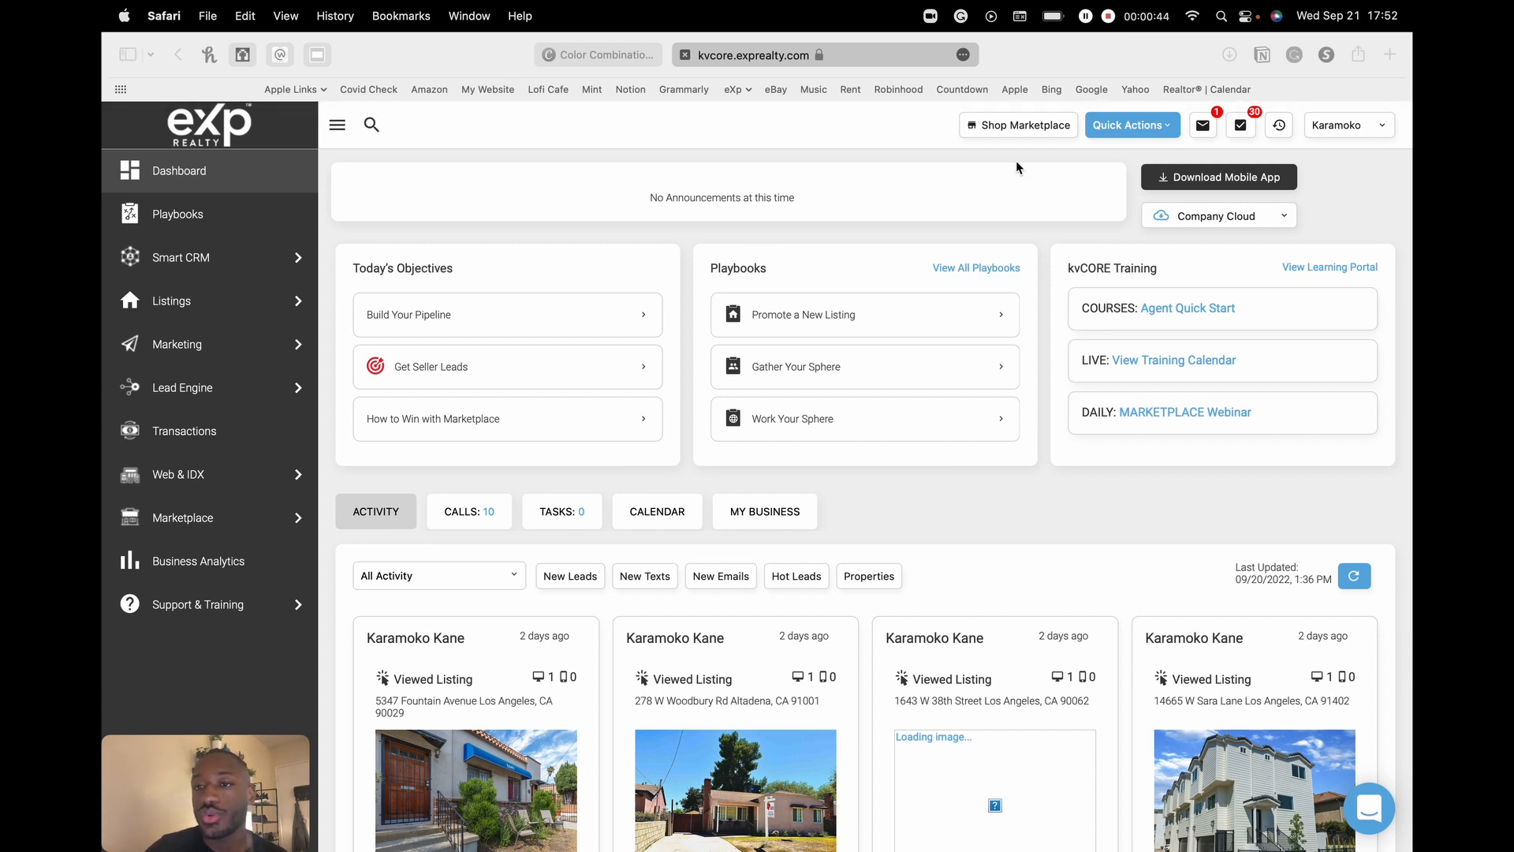
- Bring up the Marketing flyout menu from the kvCORE dashboard's left sidebar
scroll(693, 224, down, 2)
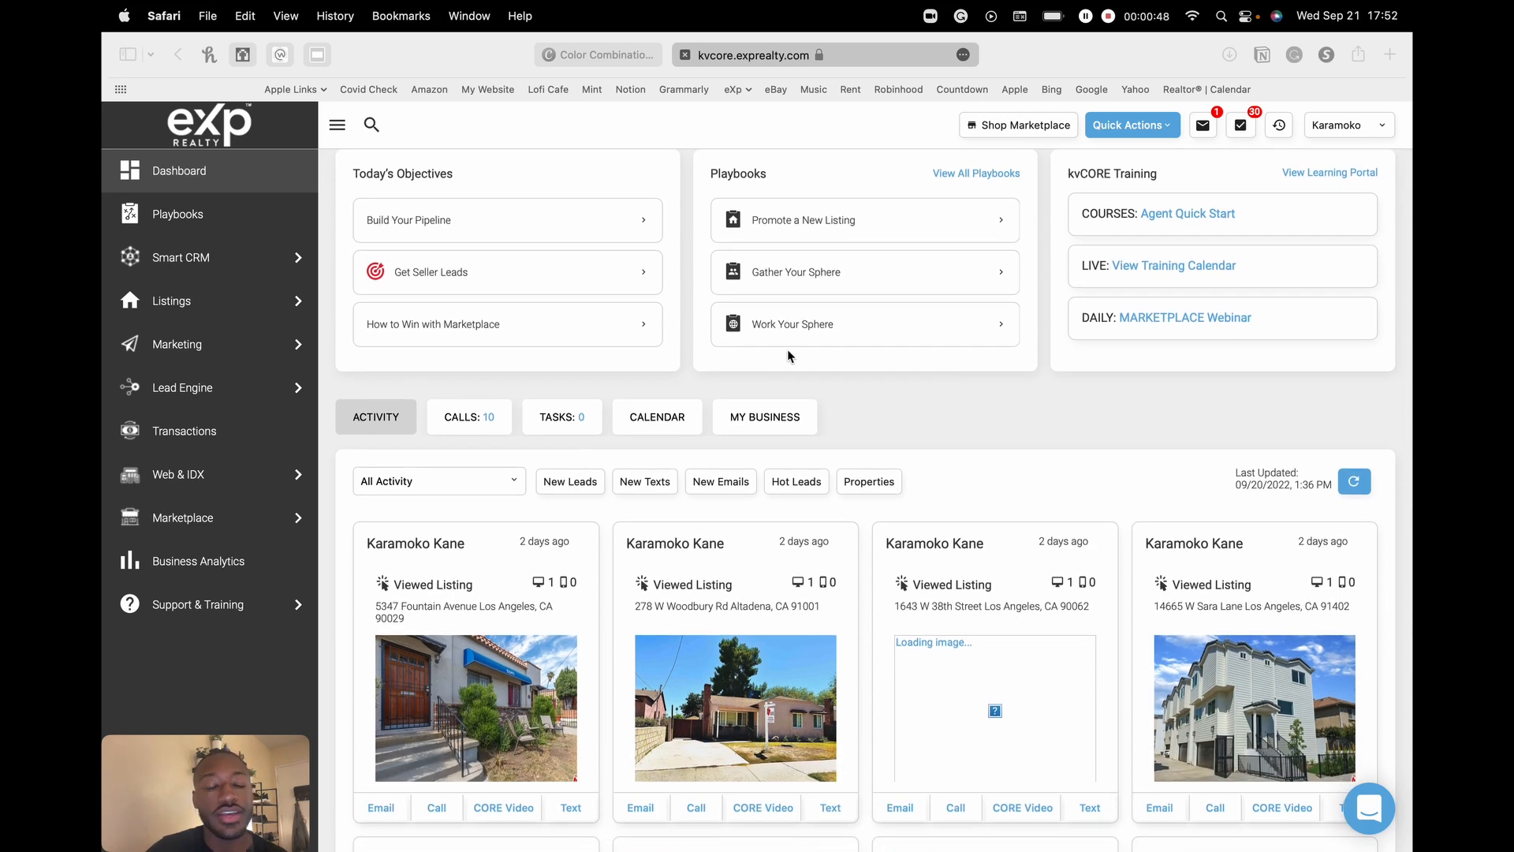
scroll(785, 359, up, 2)
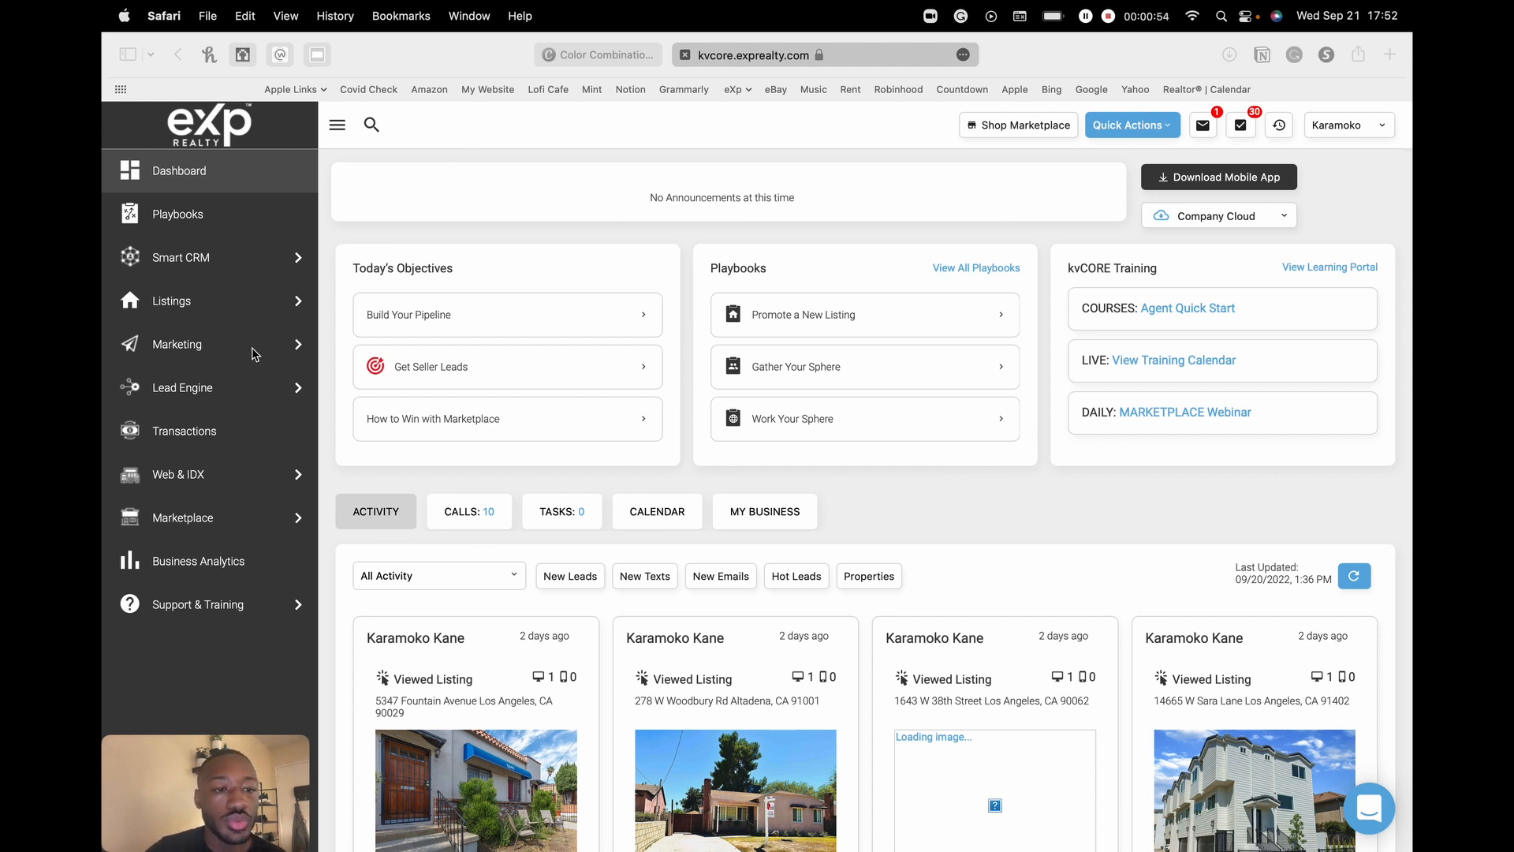
click(246, 356)
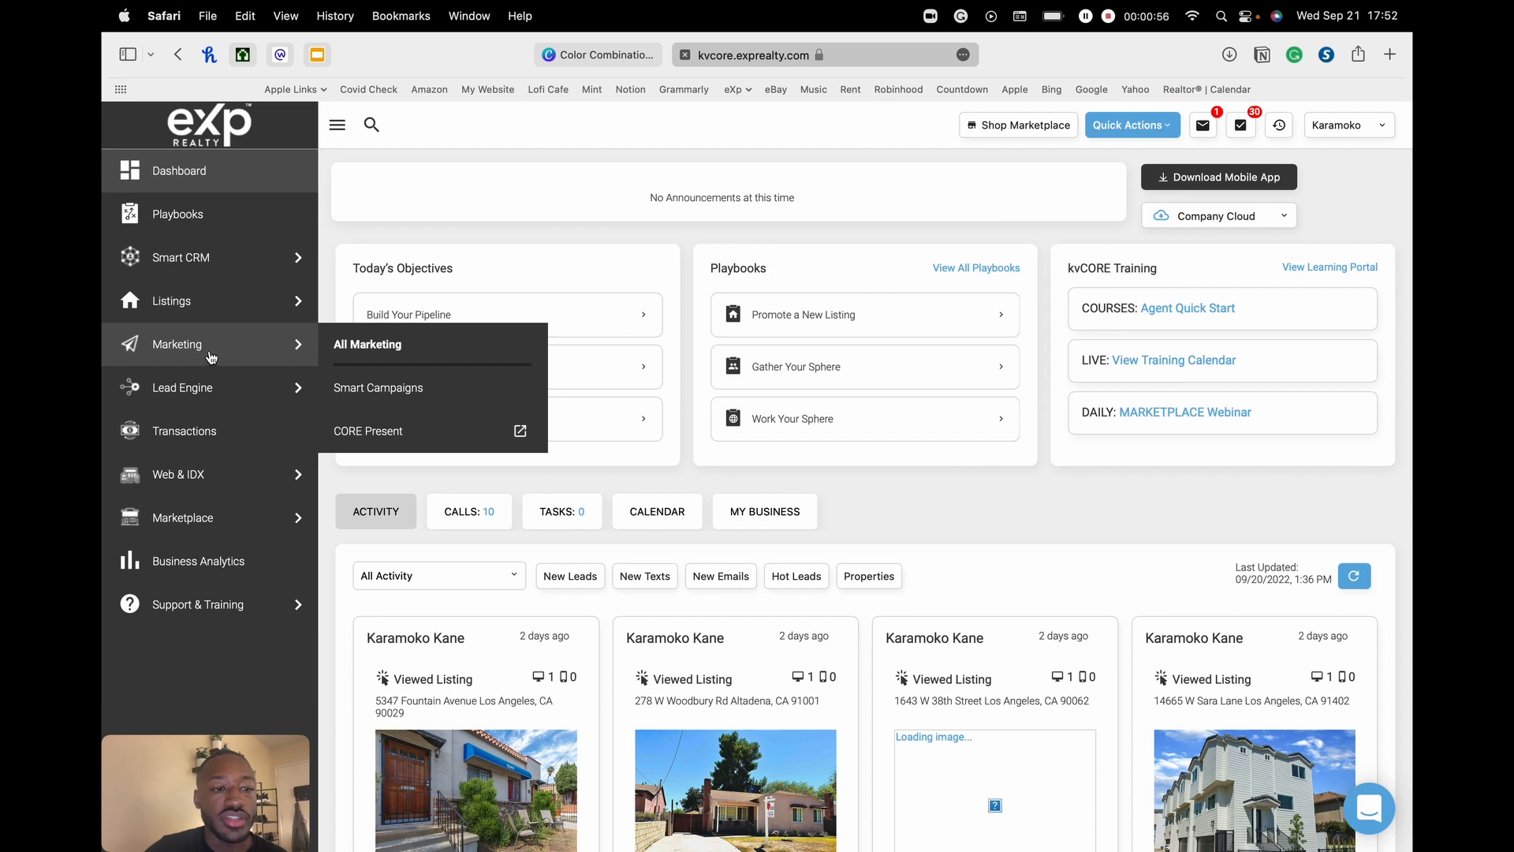
- Go to the All Marketing page and scroll to Marketing Tools & Features
click(177, 351)
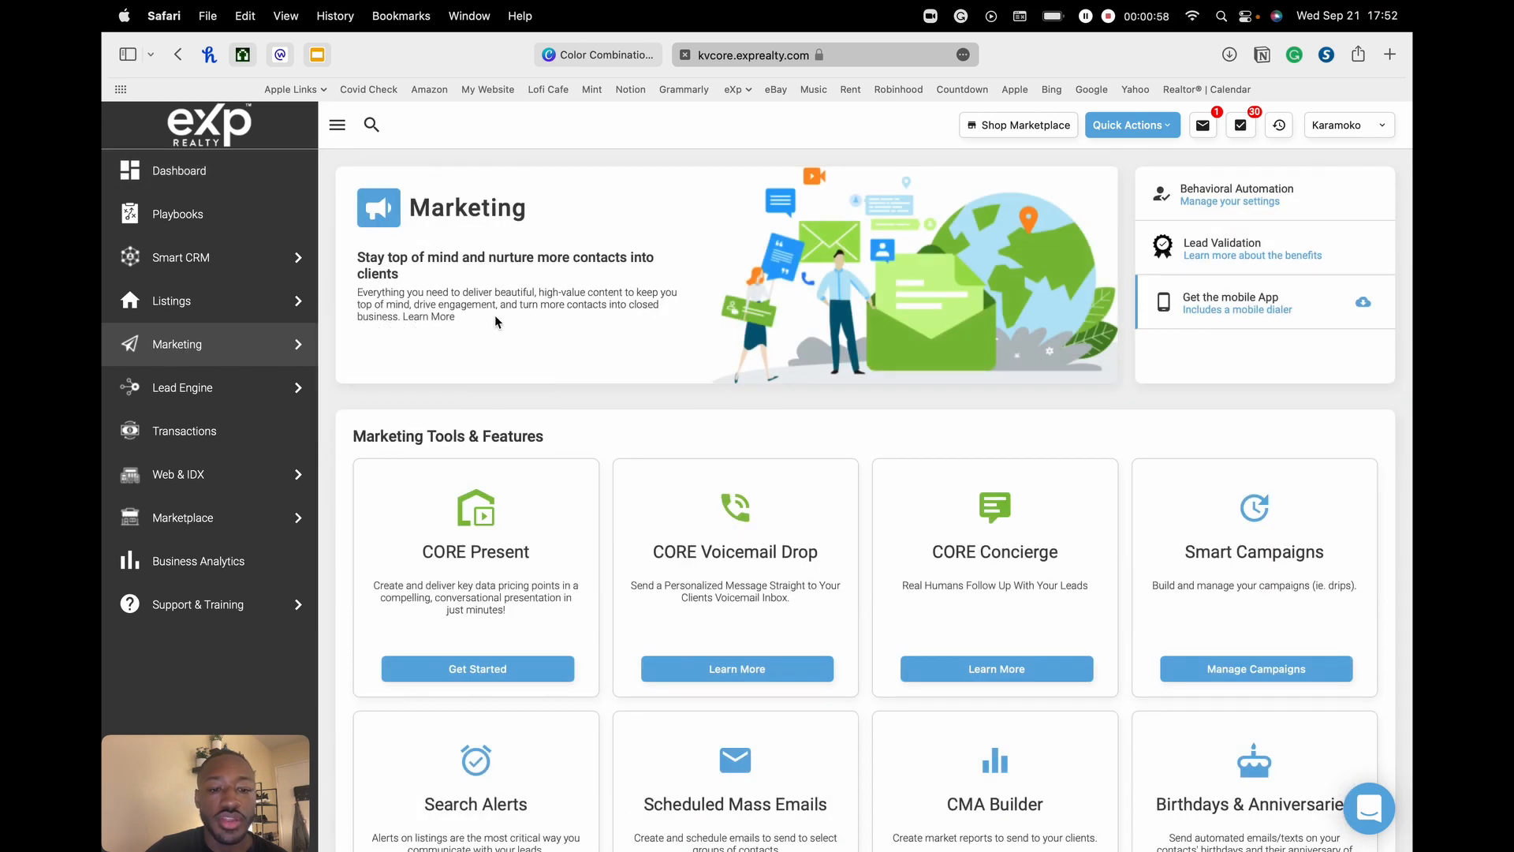
scroll(568, 329, down, 3)
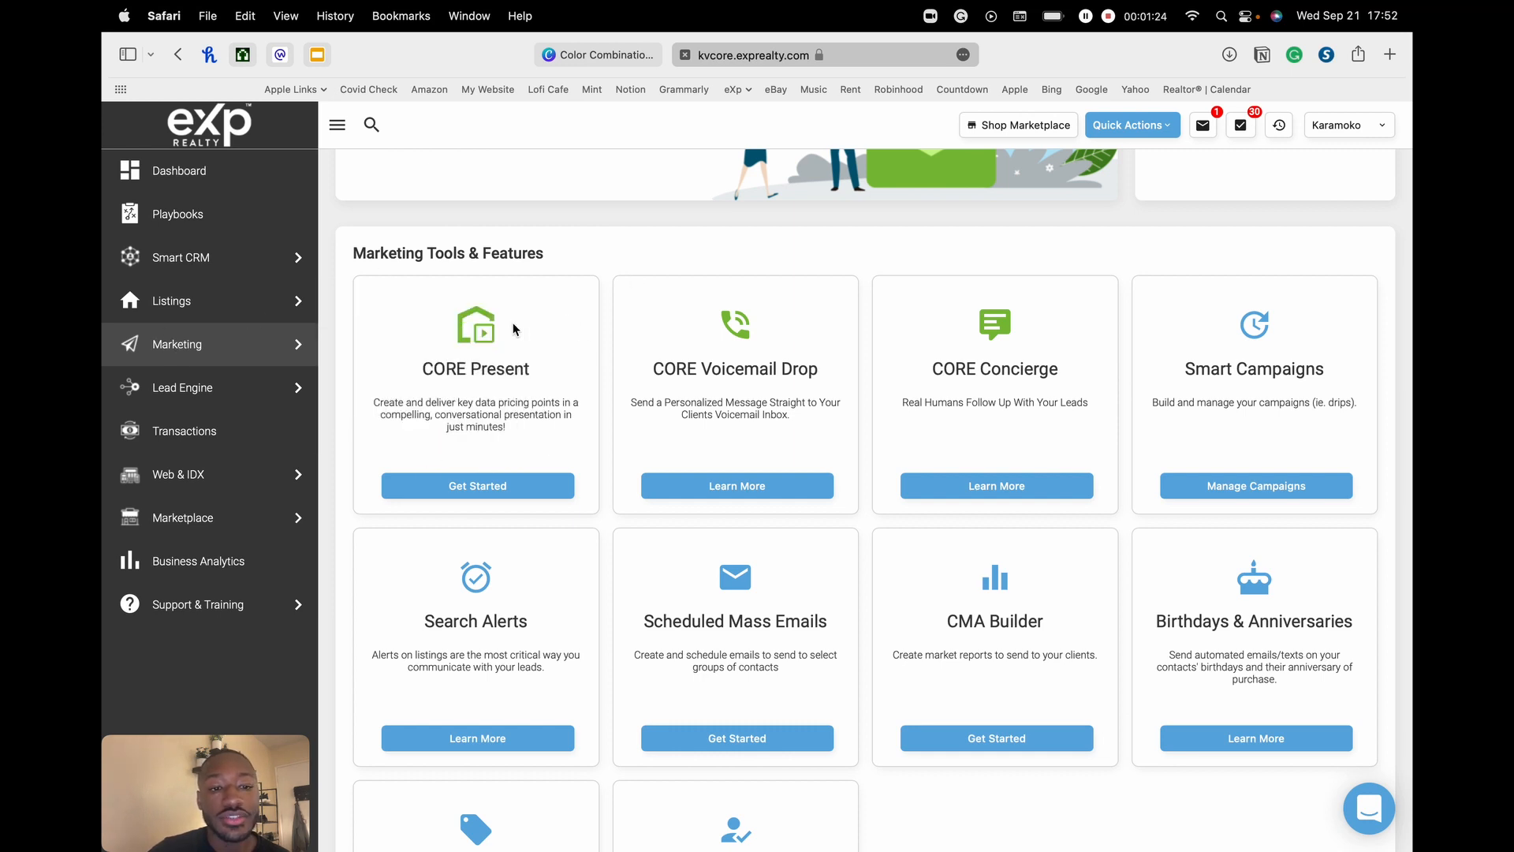
mouse_move(312, 358)
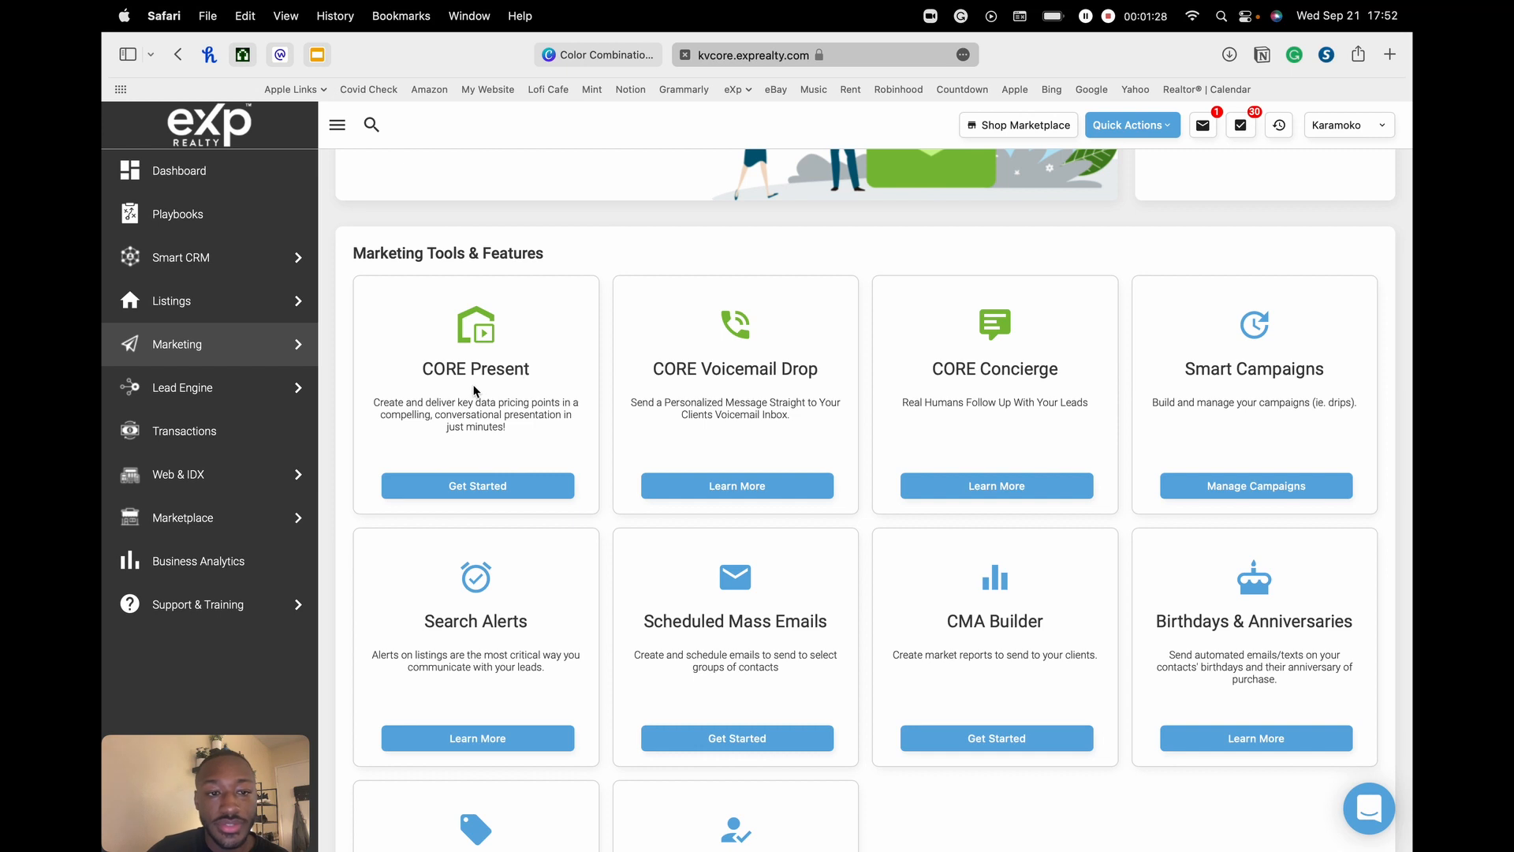
mouse_move(192, 347)
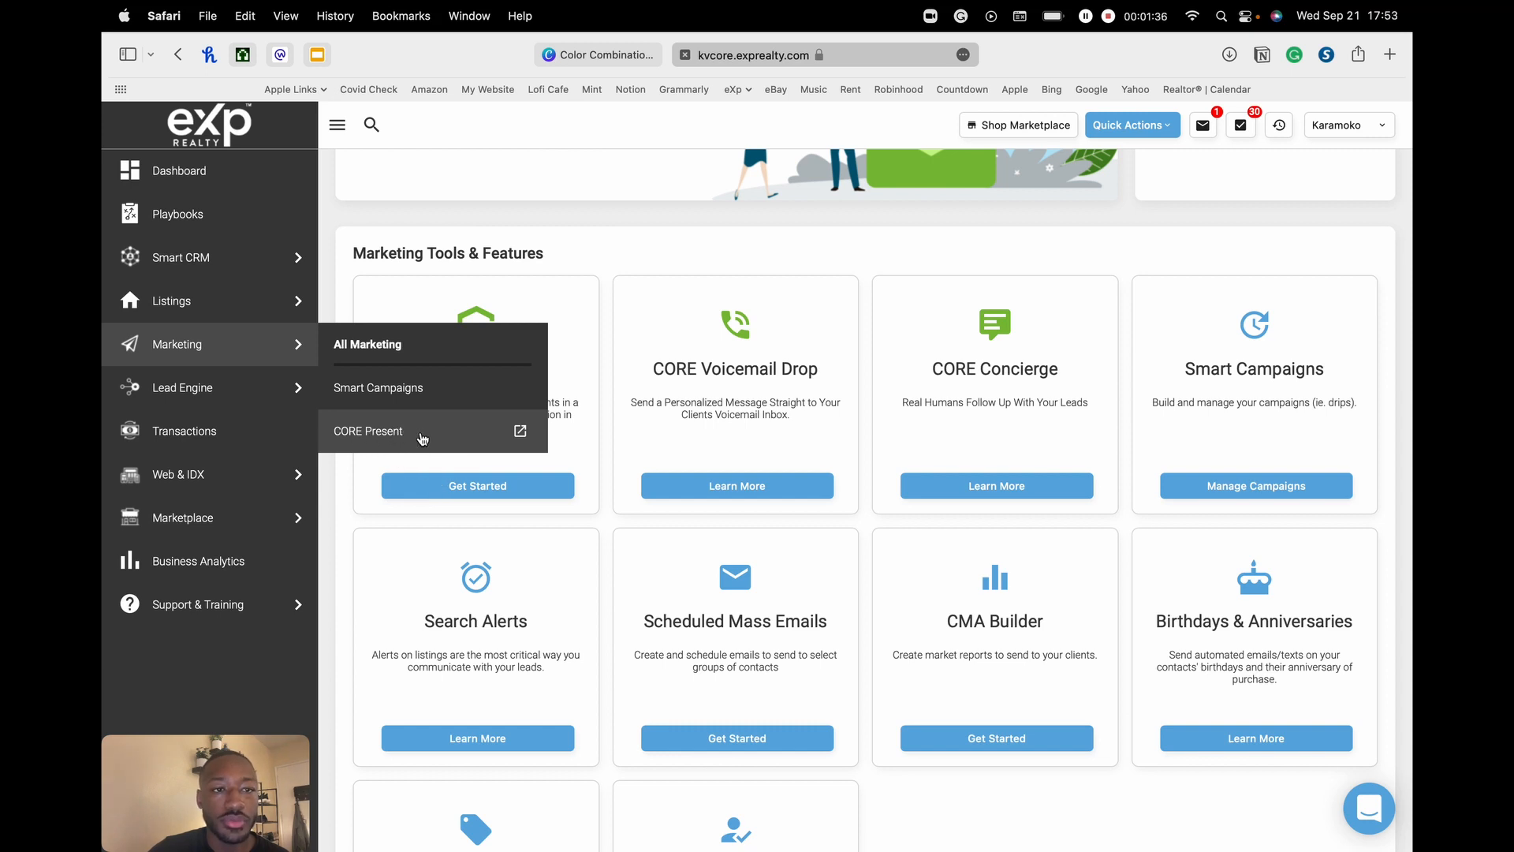
mouse_move(223, 401)
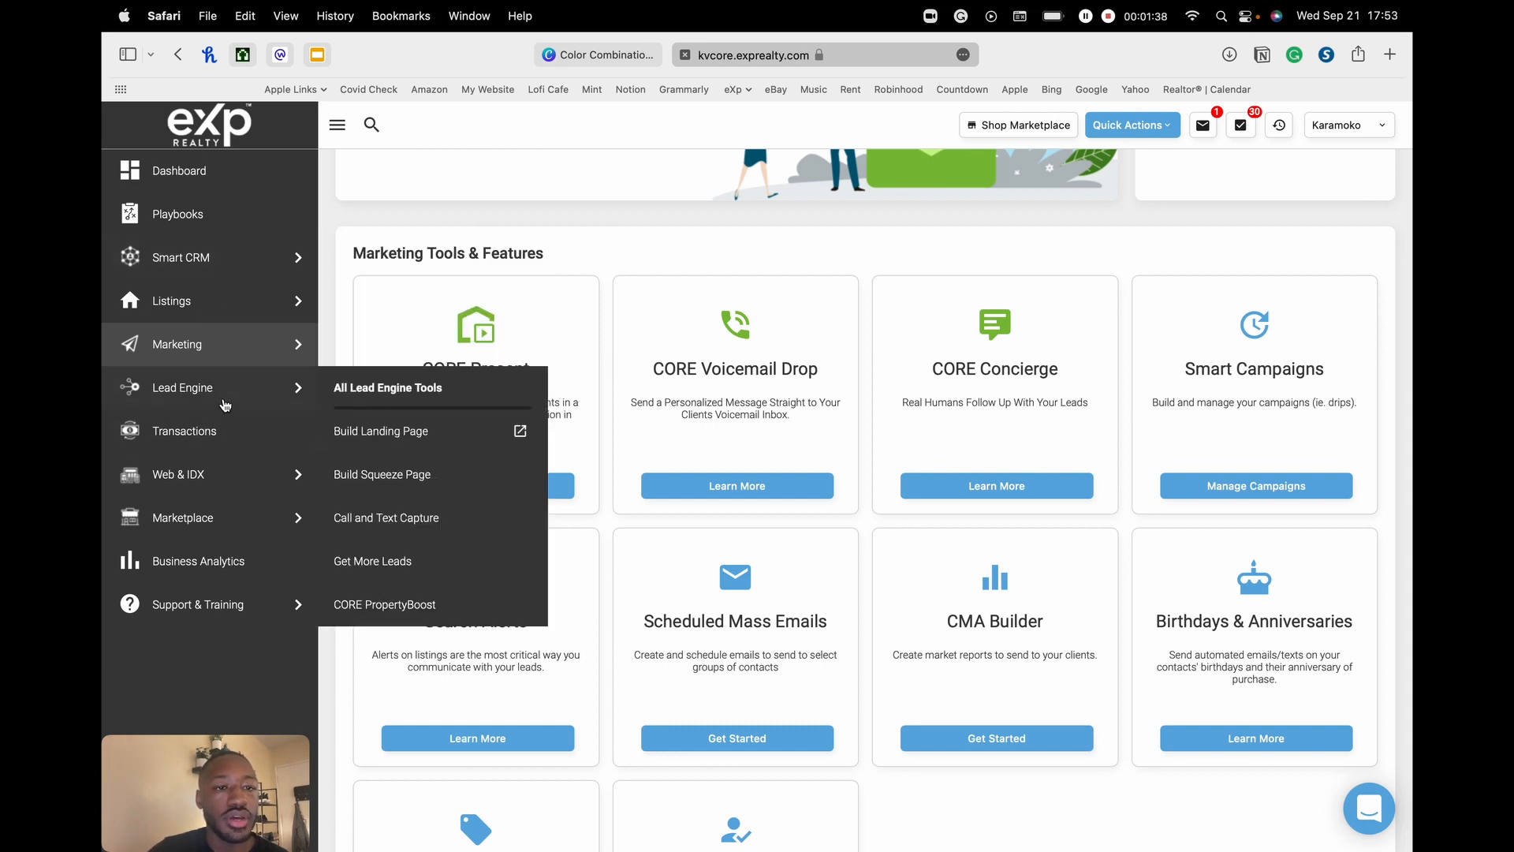
- Collapse and re-expand the side navigation, then launch CORE Present with Get Started
click(338, 126)
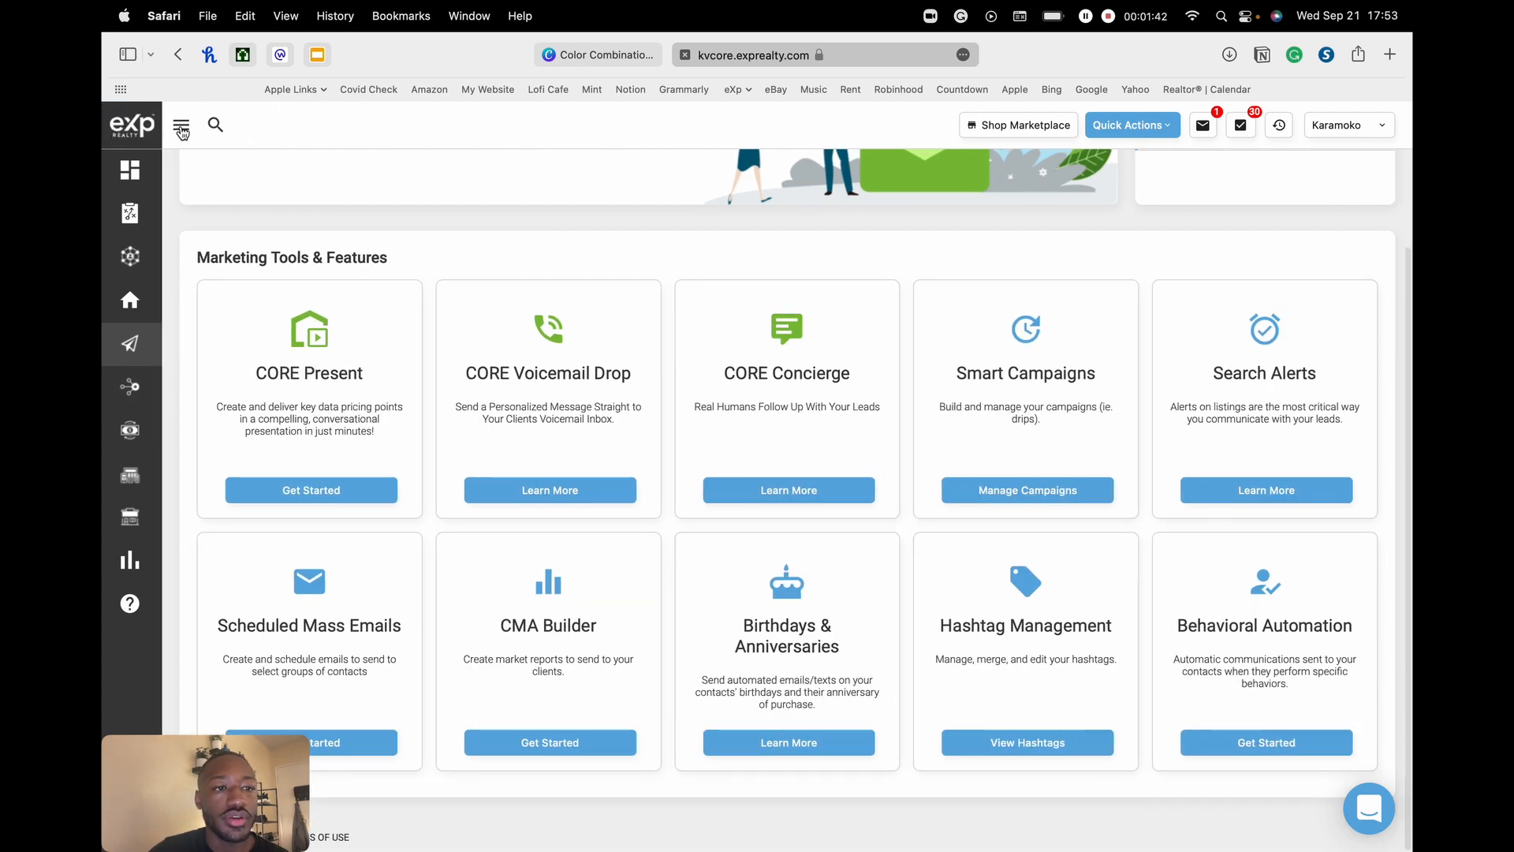
click(181, 127)
mouse_move(232, 370)
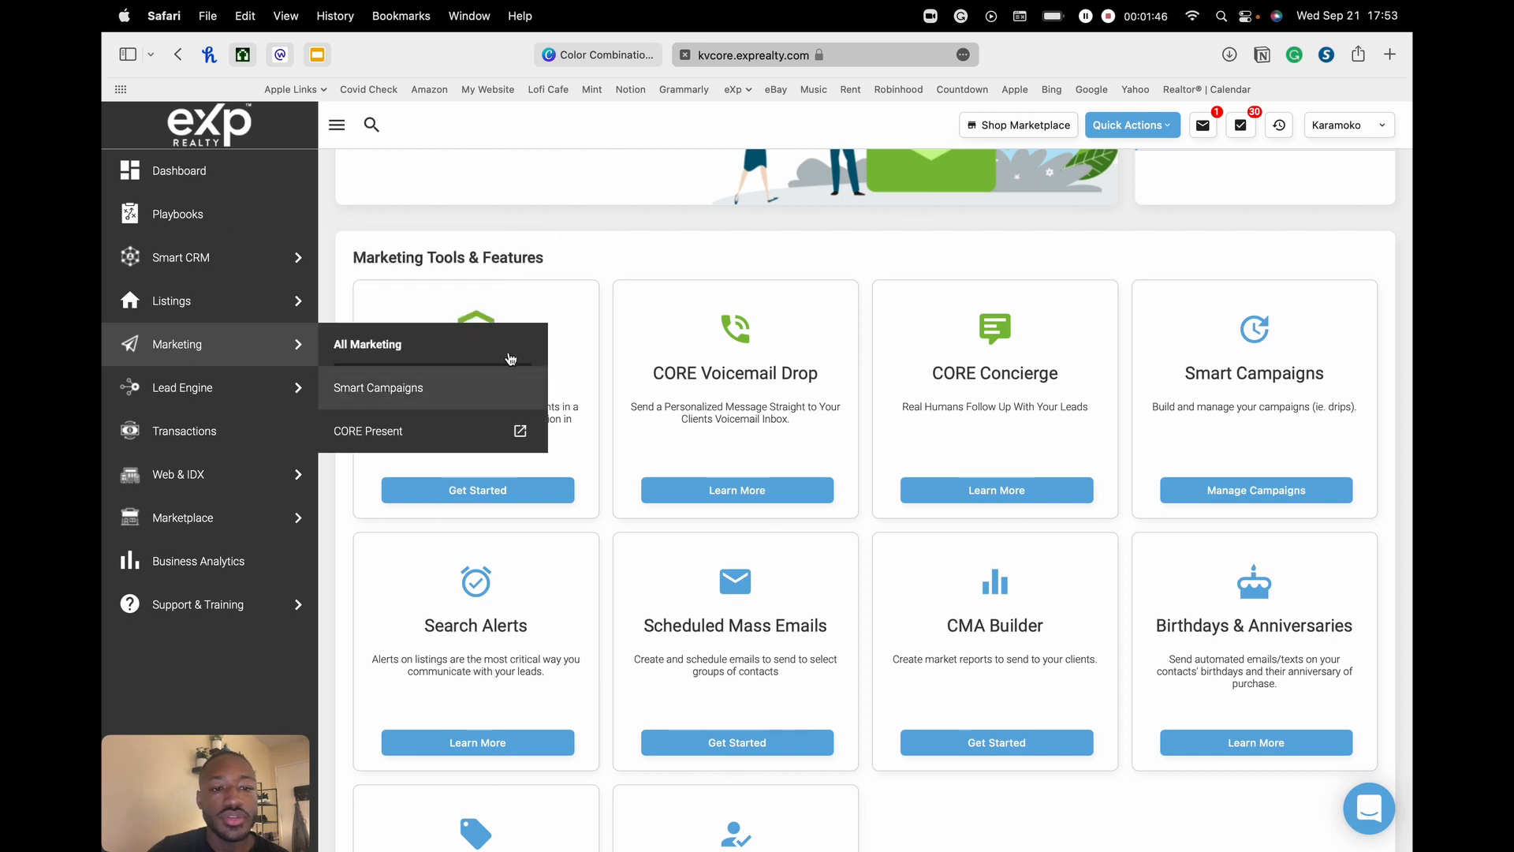
scroll(493, 485, down, 1)
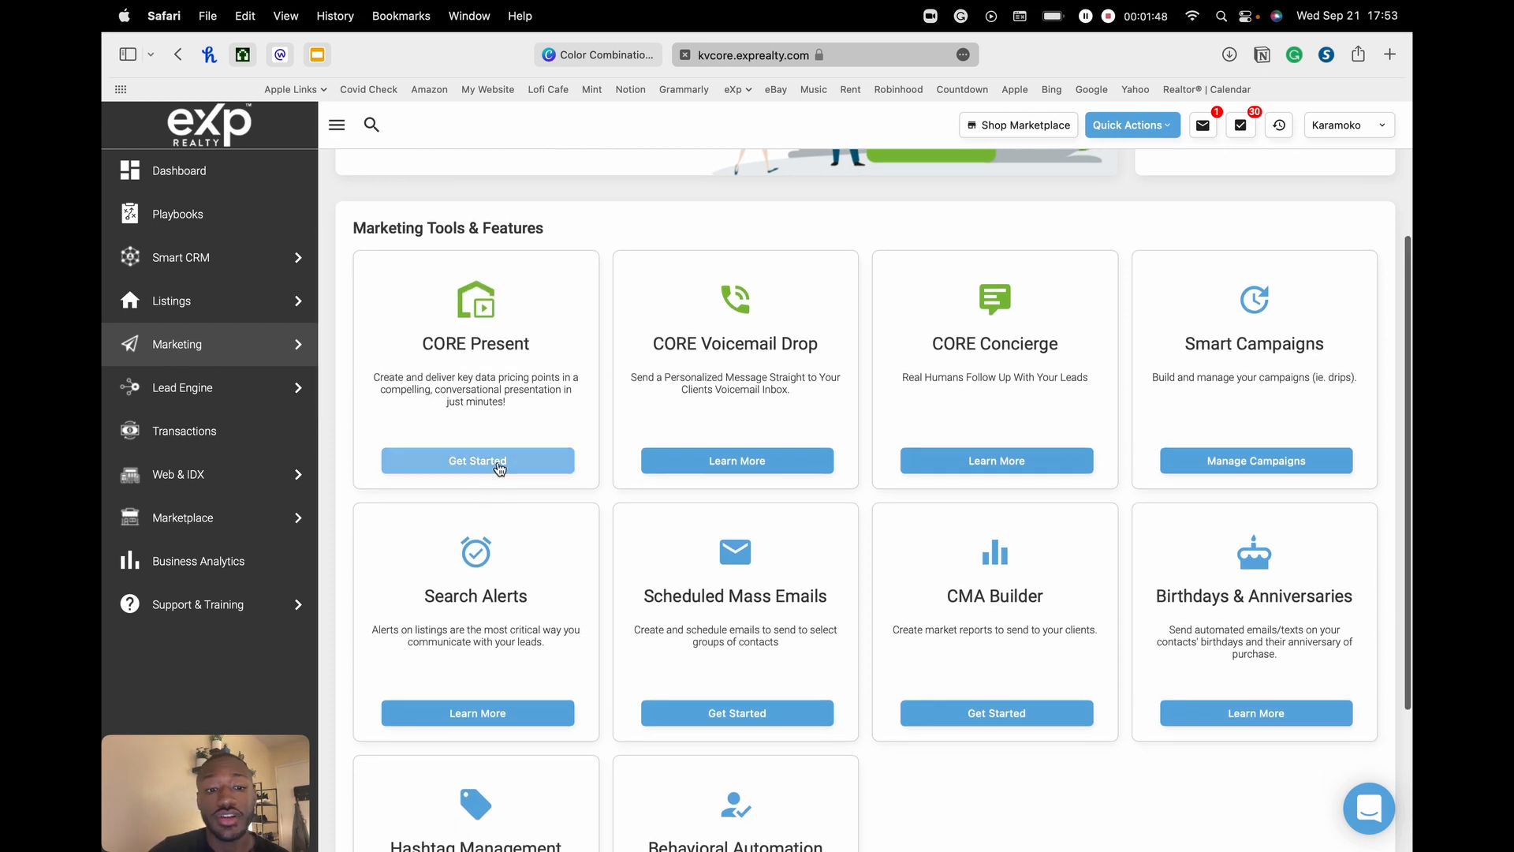
click(499, 465)
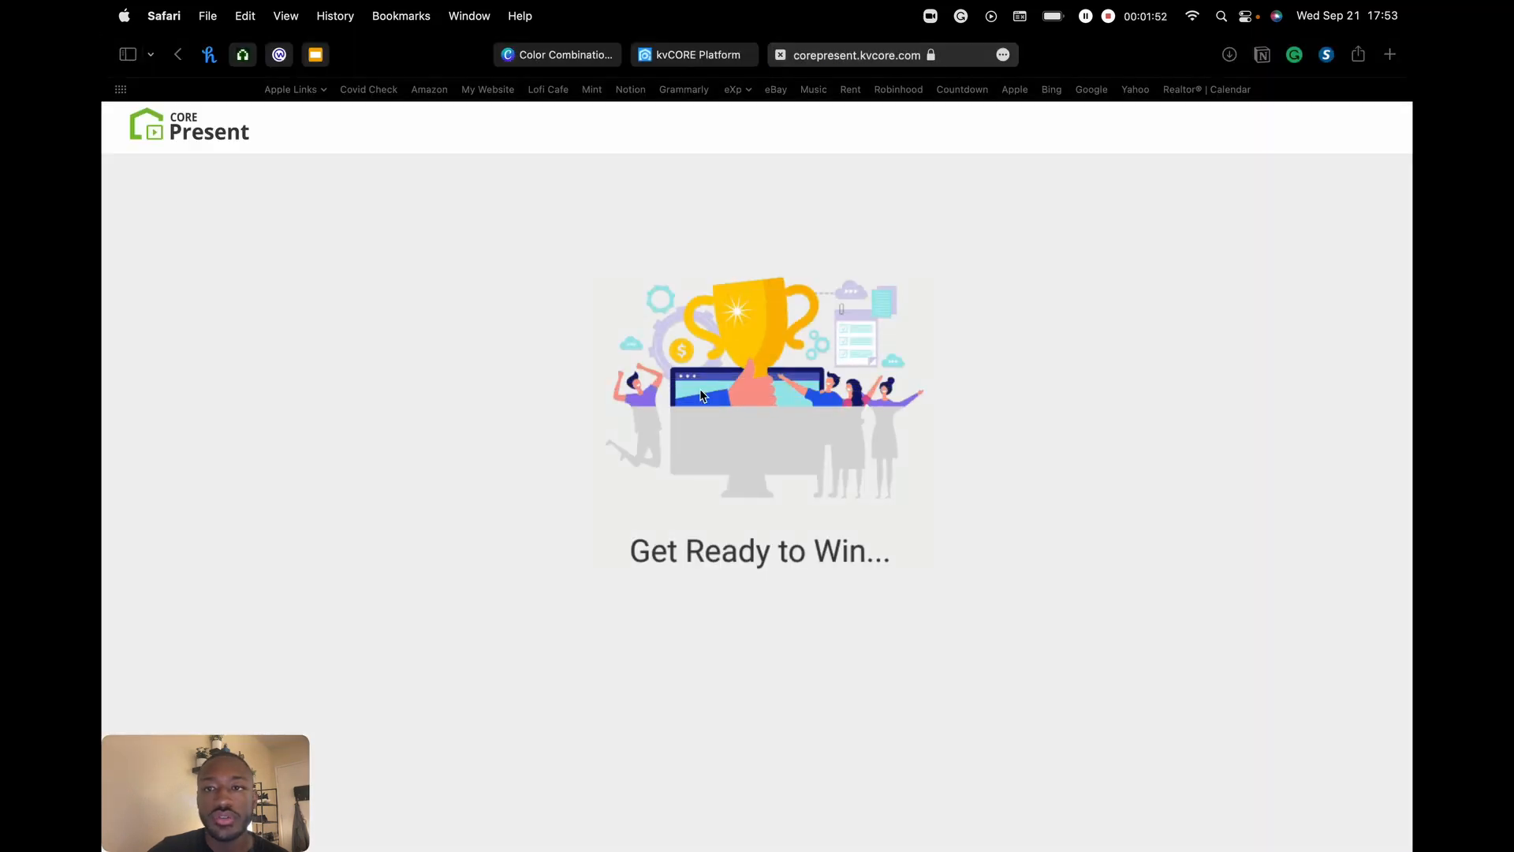
- Let CORE Present load and scroll to the Win the Listing, Win the Offer, Present Info and Buyer Tour cards
click(1146, 16)
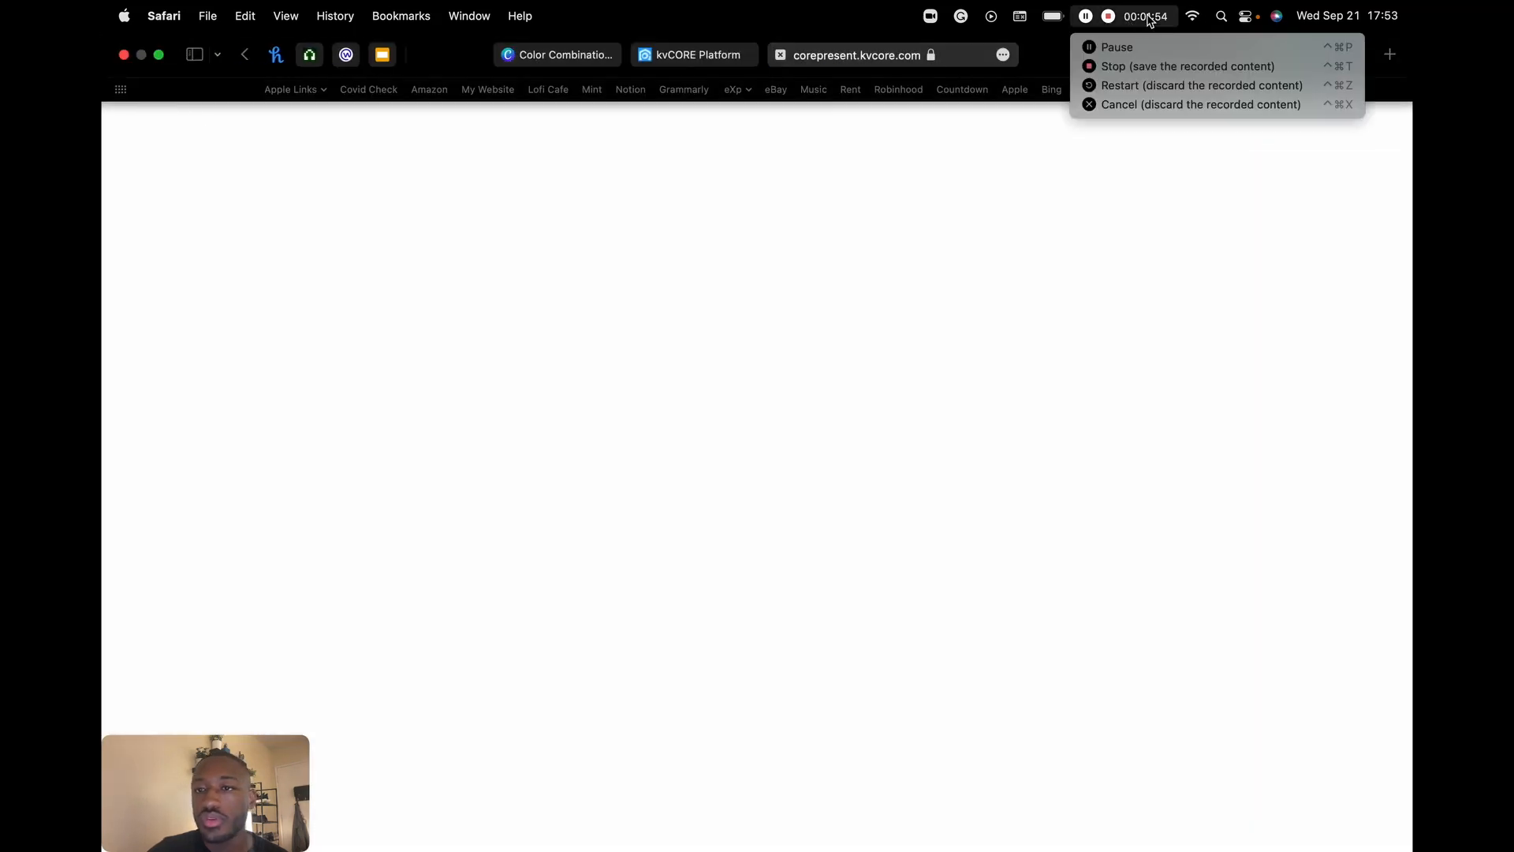
click(1149, 22)
scroll(812, 371, down, 3)
scroll(812, 371, up, 3)
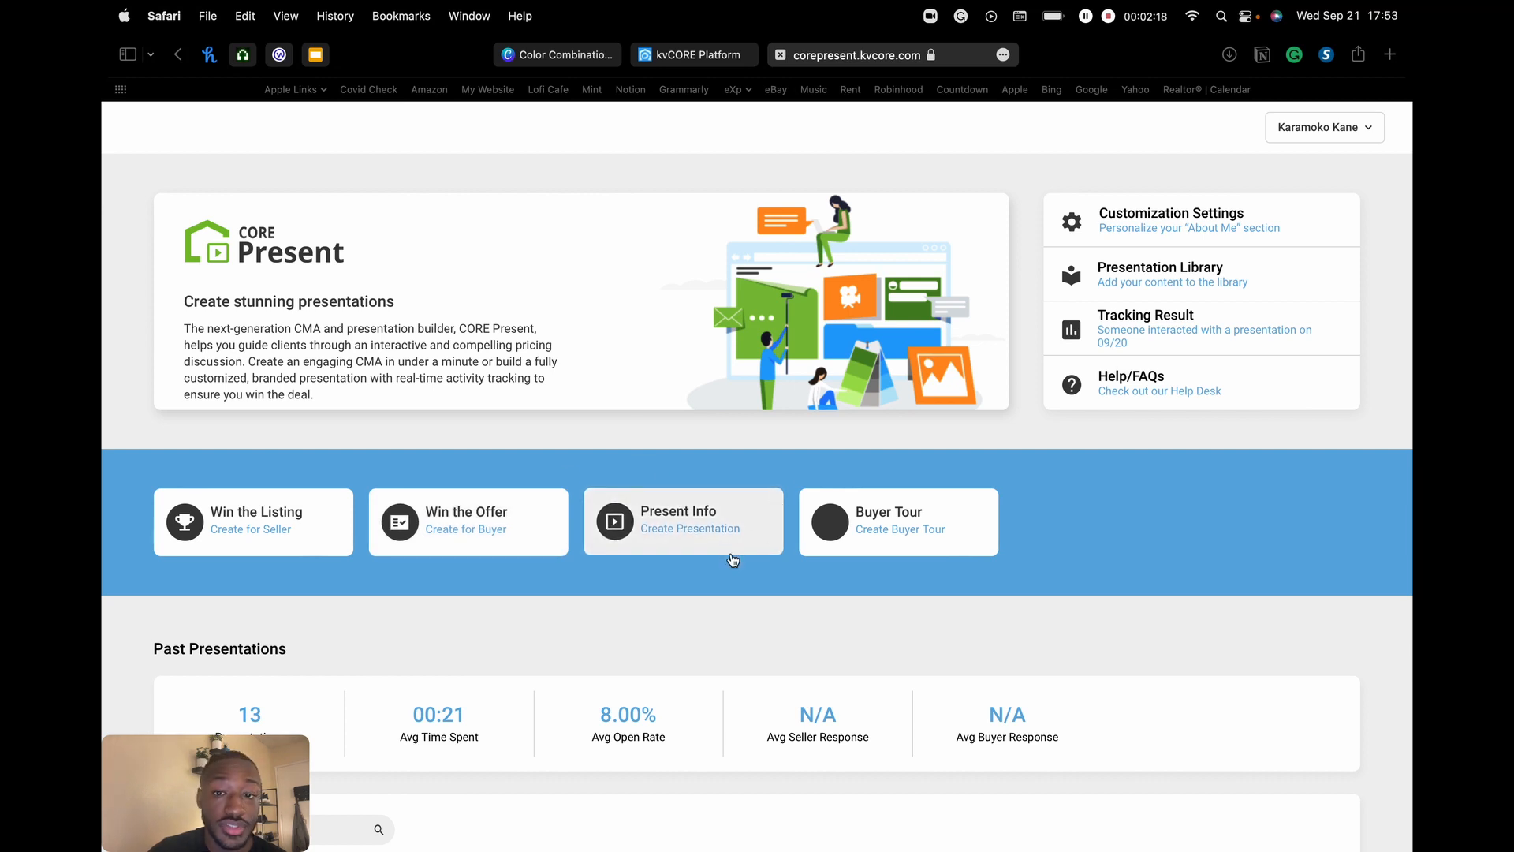
scroll(683, 460, down, 3)
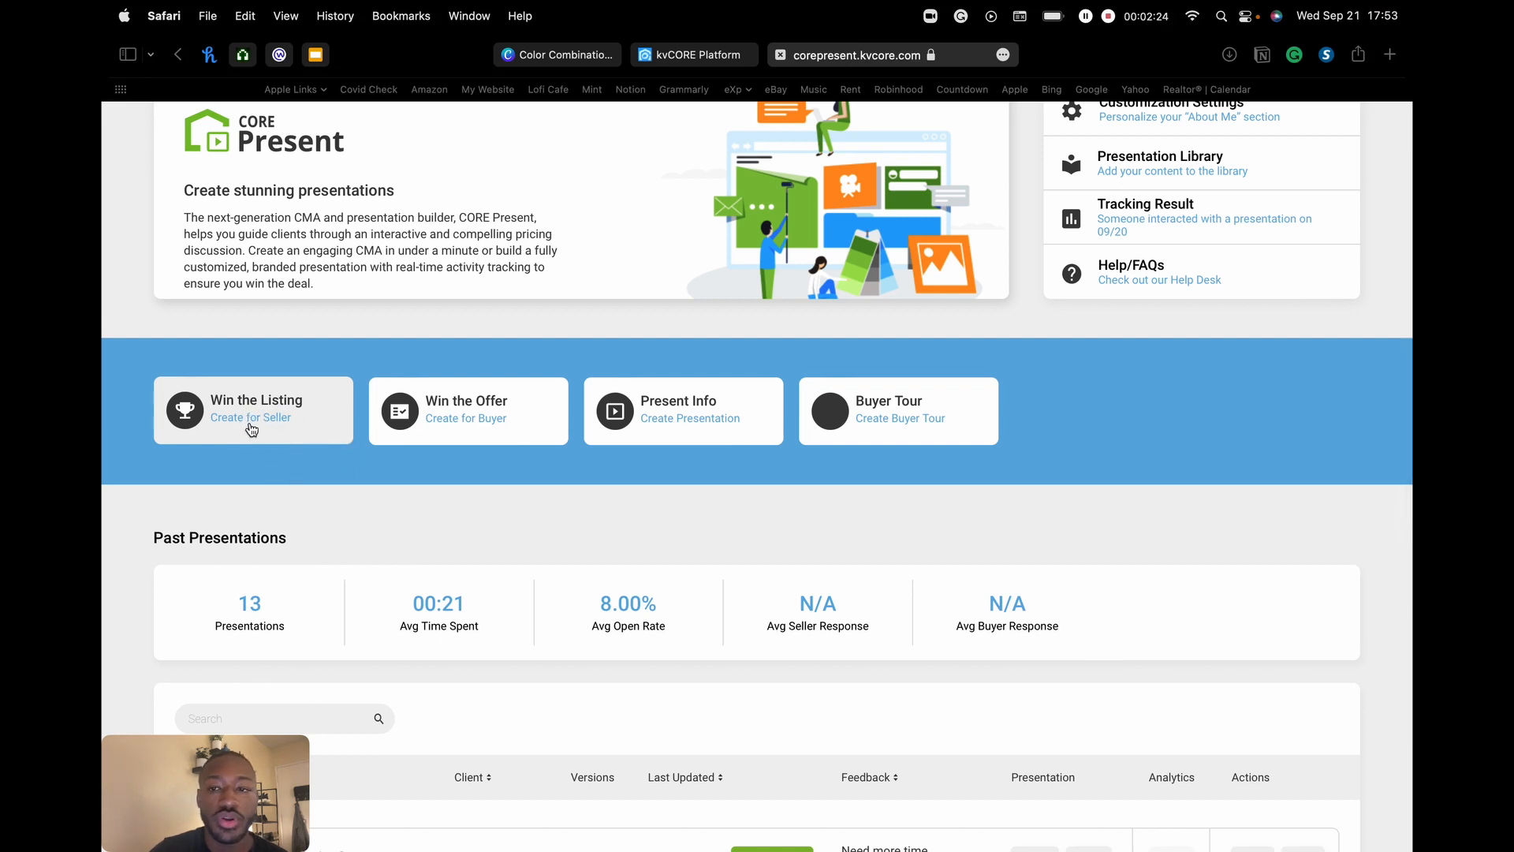
- Start a Win the Listing presentation with the address 123 Main Street, Santa Maria, CA
click(251, 428)
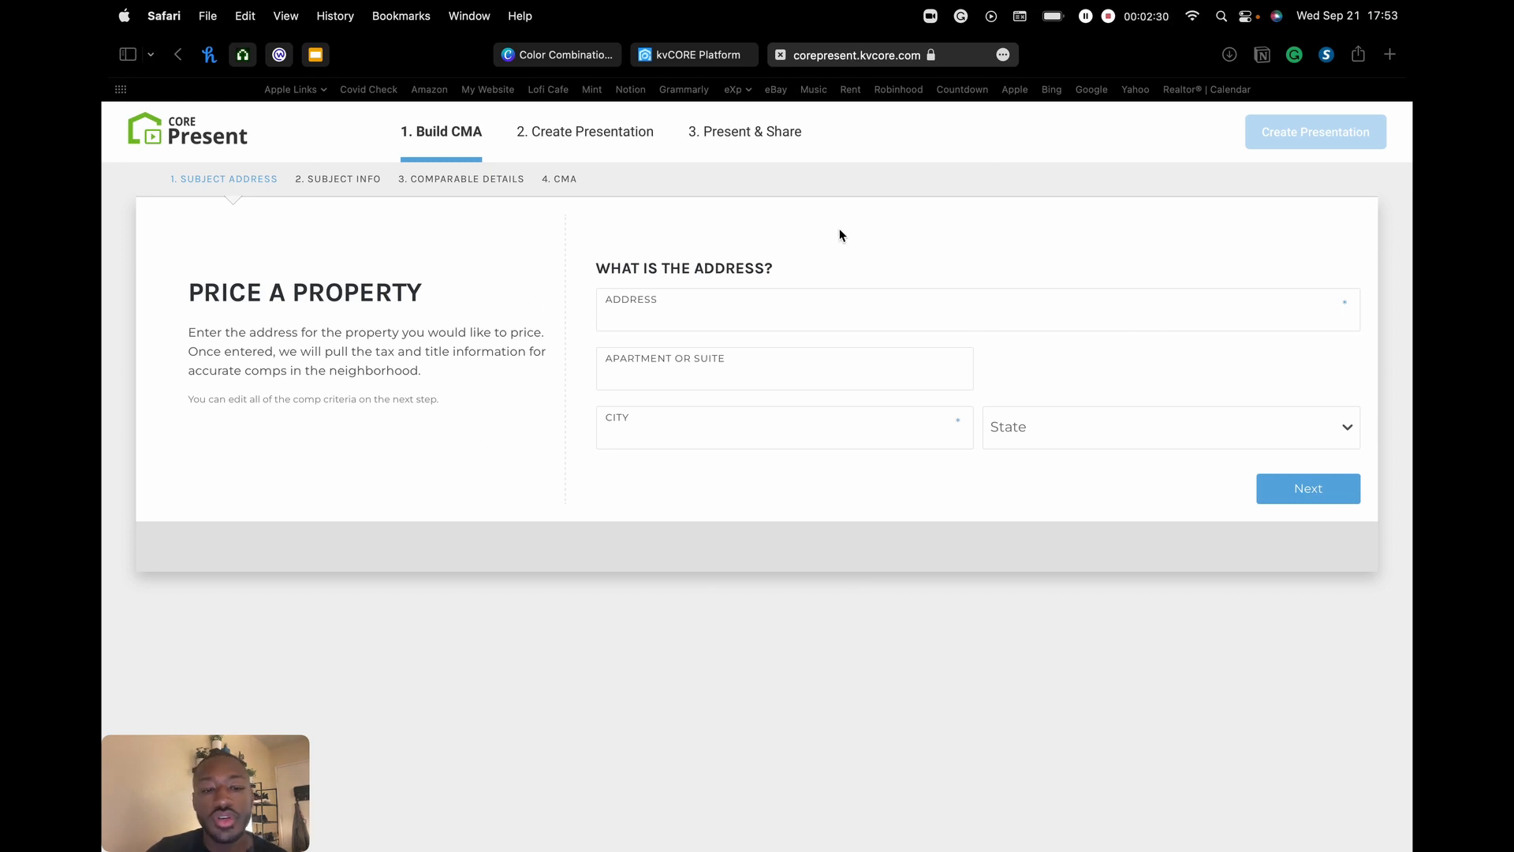
click(673, 317)
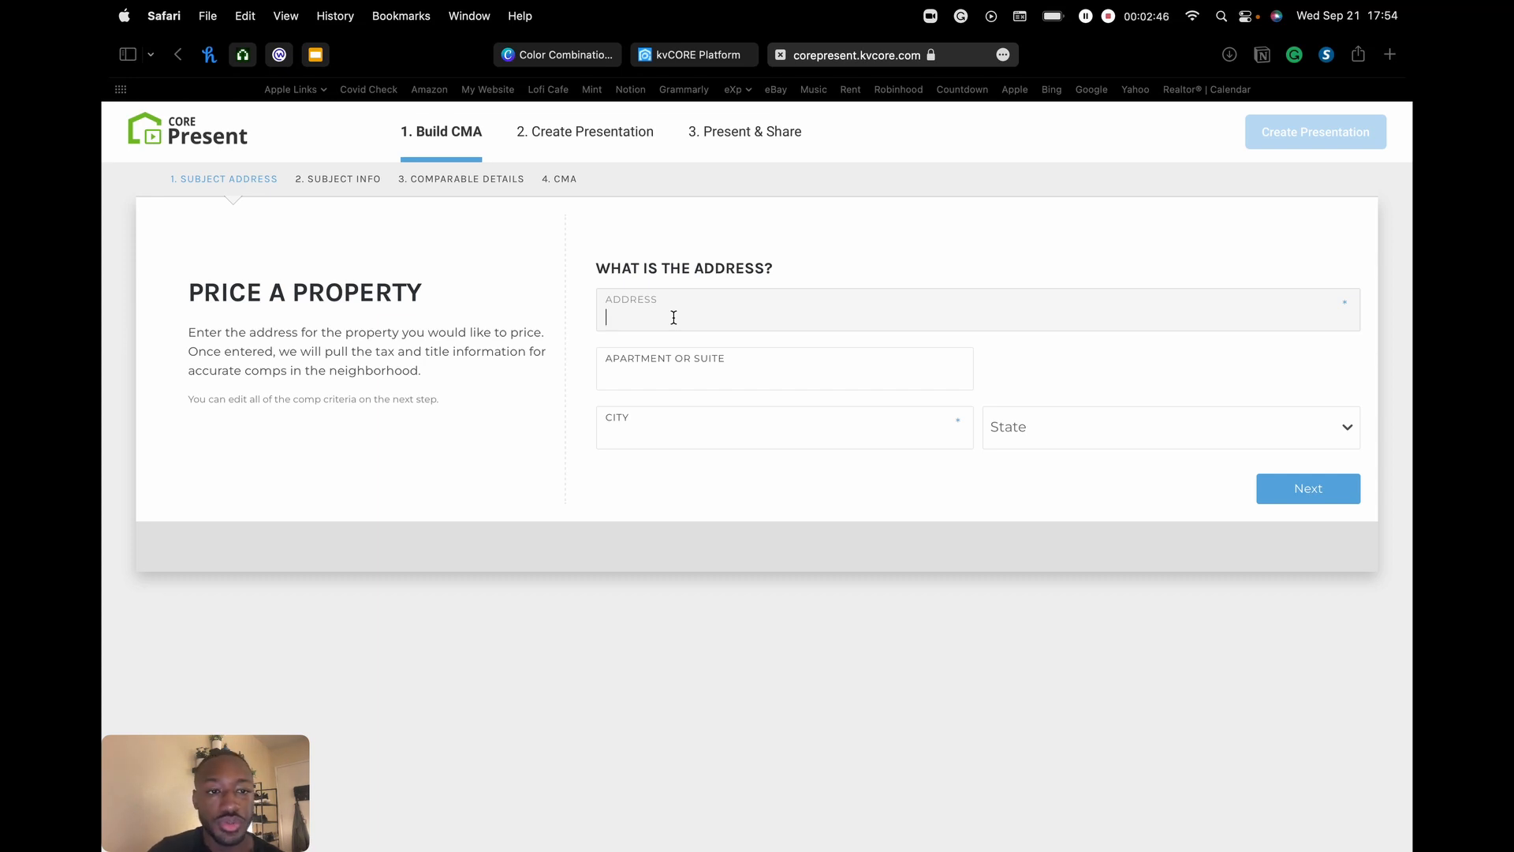
text(123)
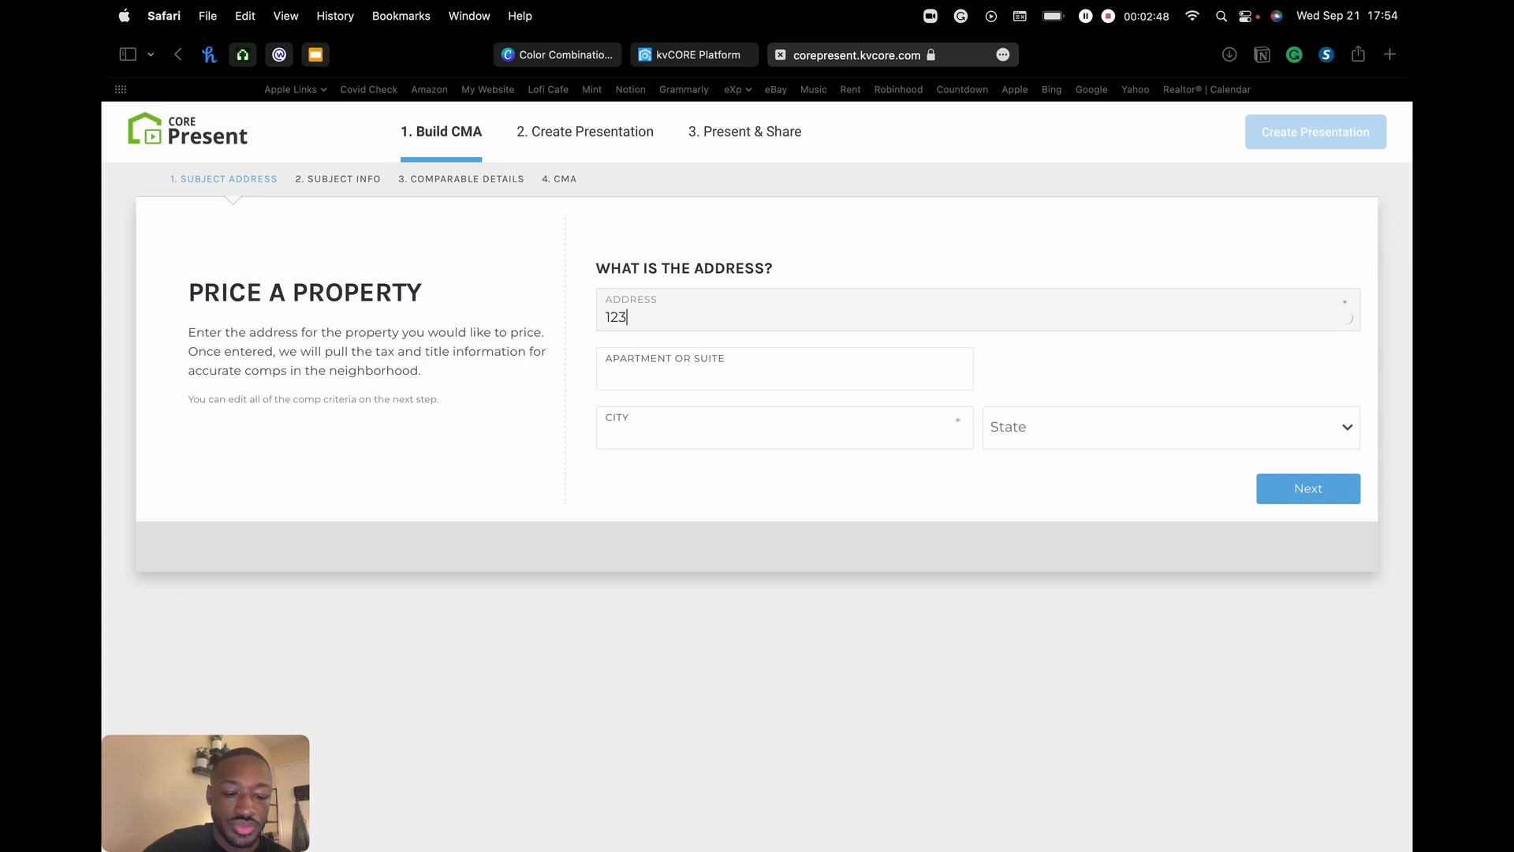
text( main)
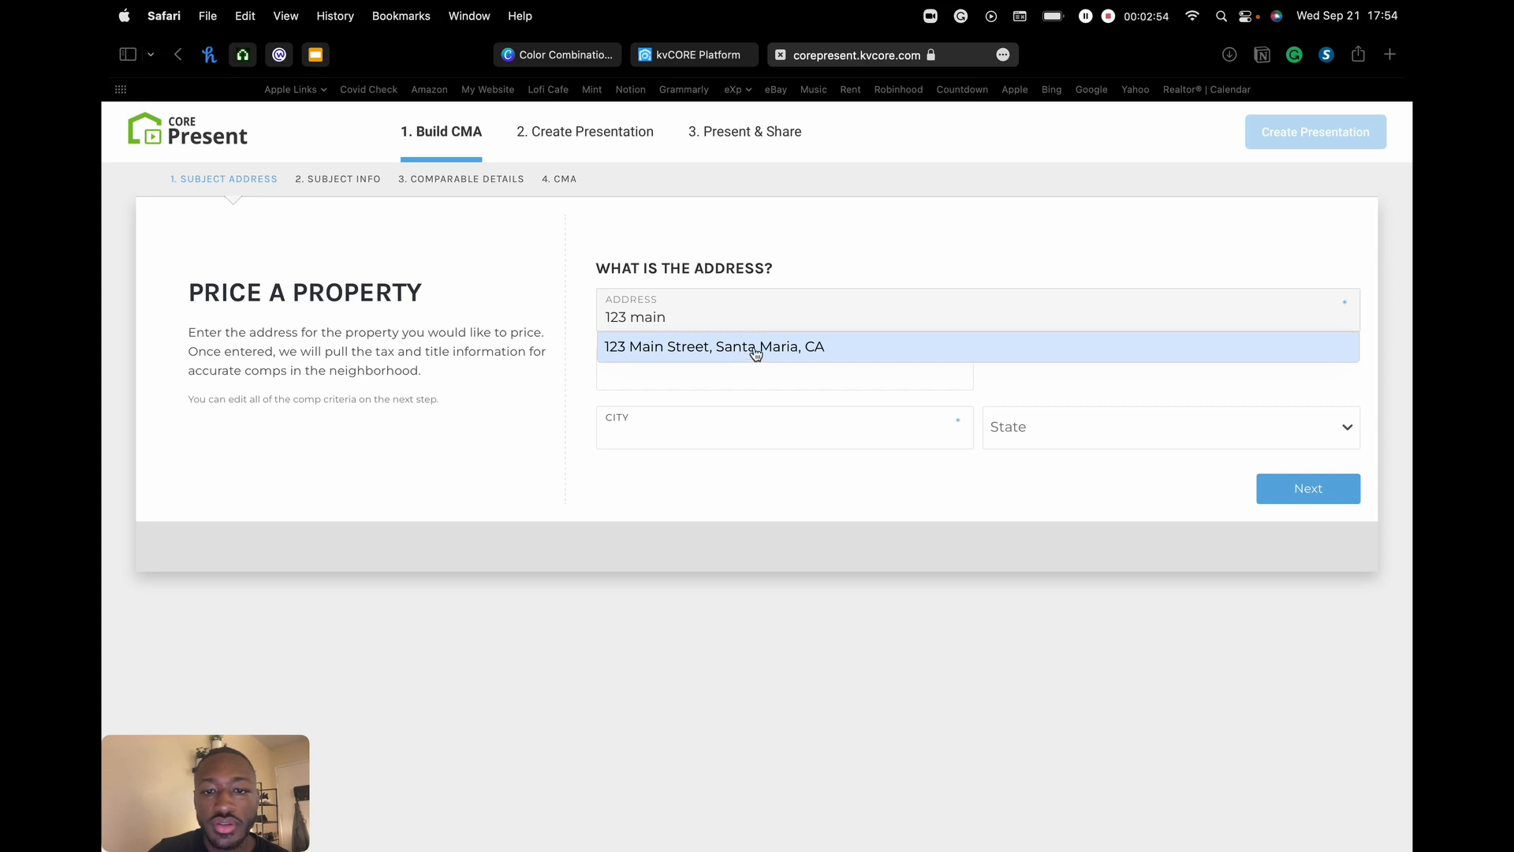
click(780, 354)
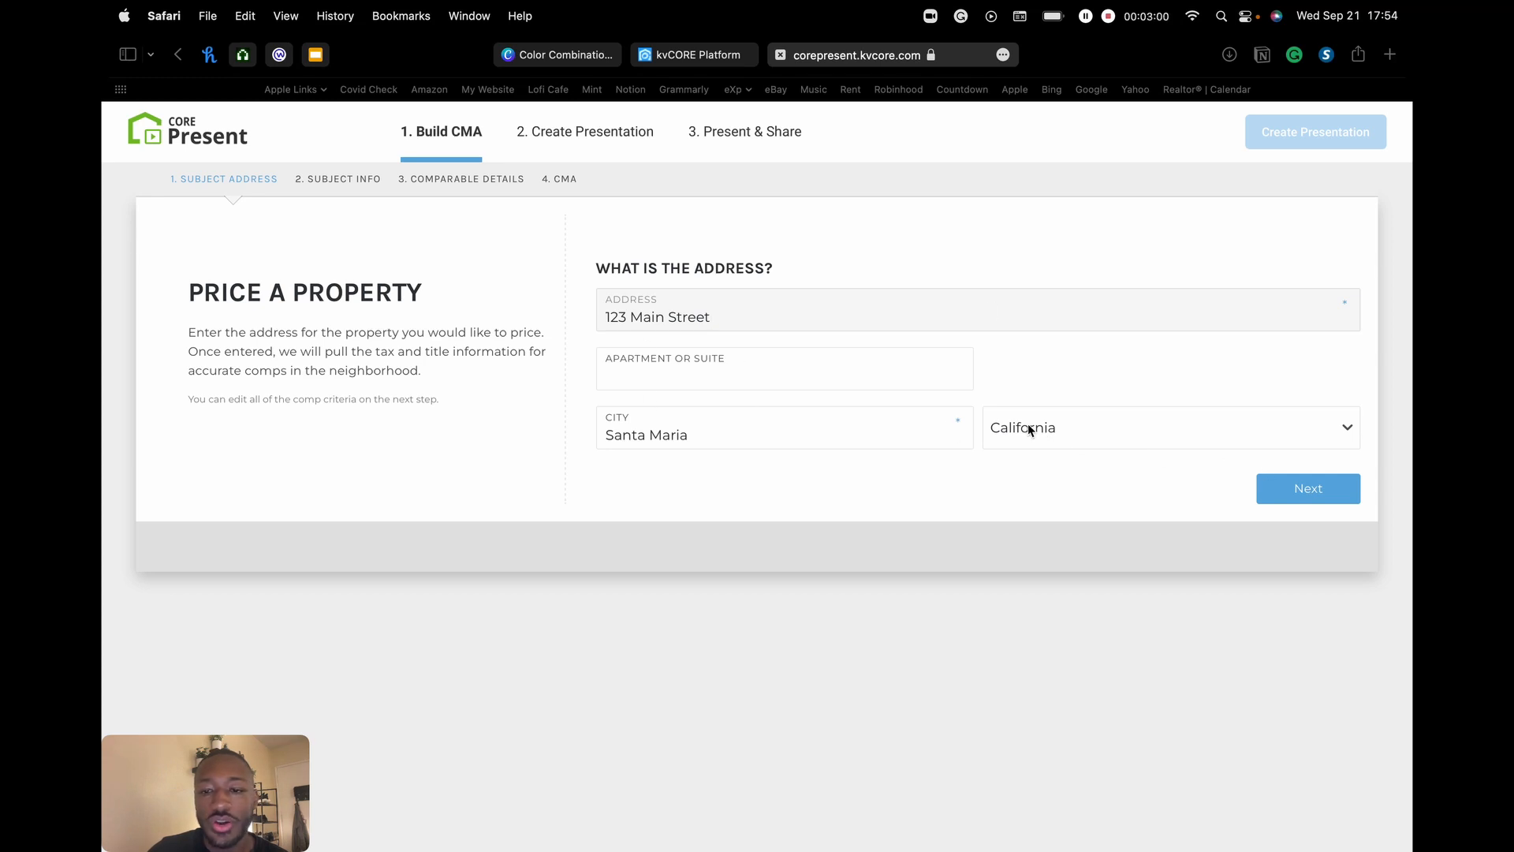
- Confirm the address and review the subject info: Single Family, 3 beds, 1599 sq ft, built 1920
click(1309, 489)
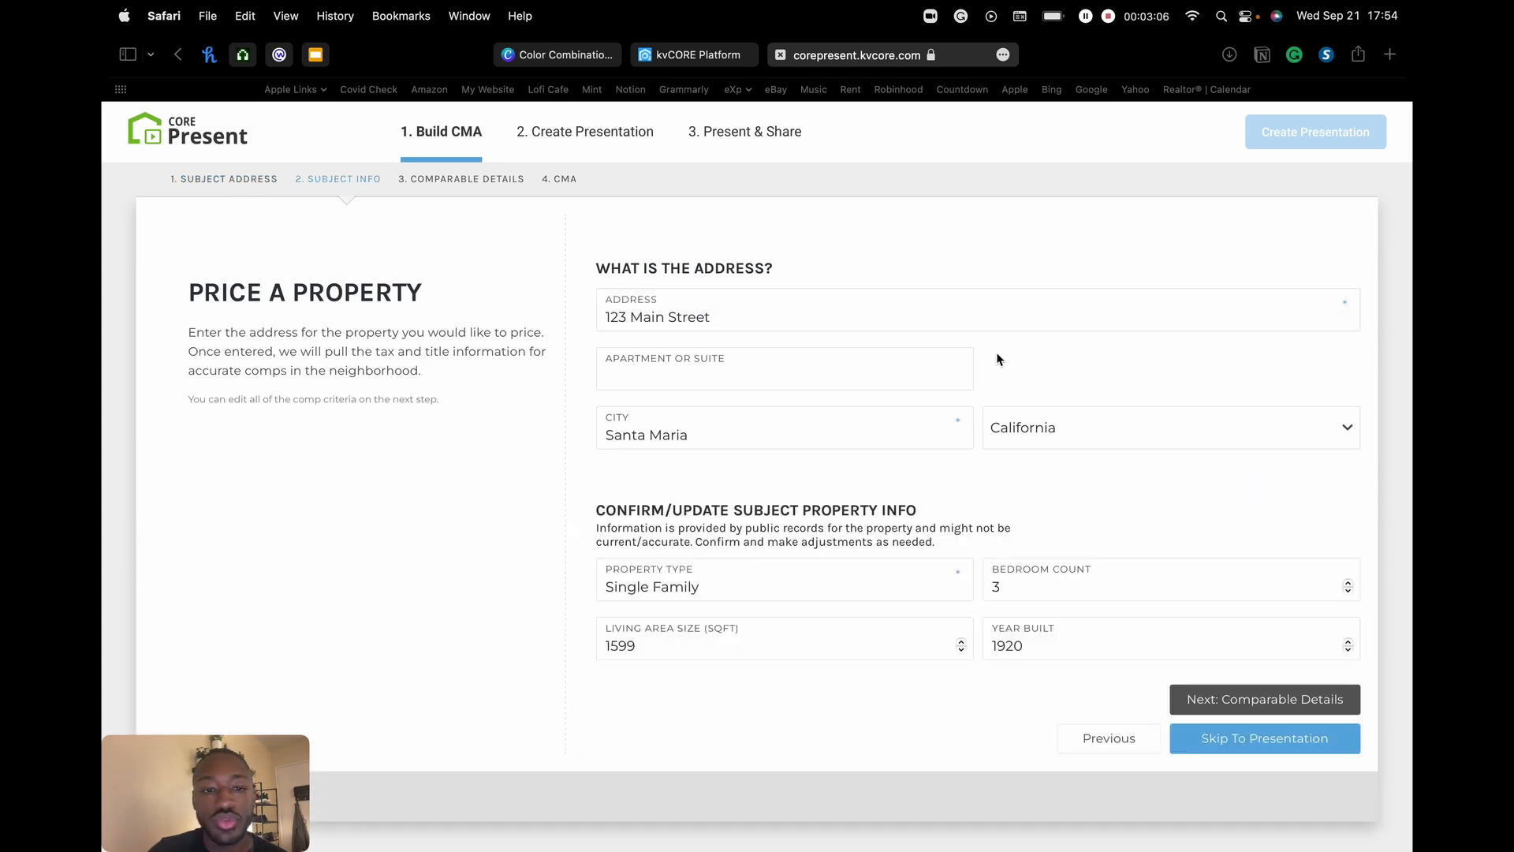
scroll(836, 387, down, 1)
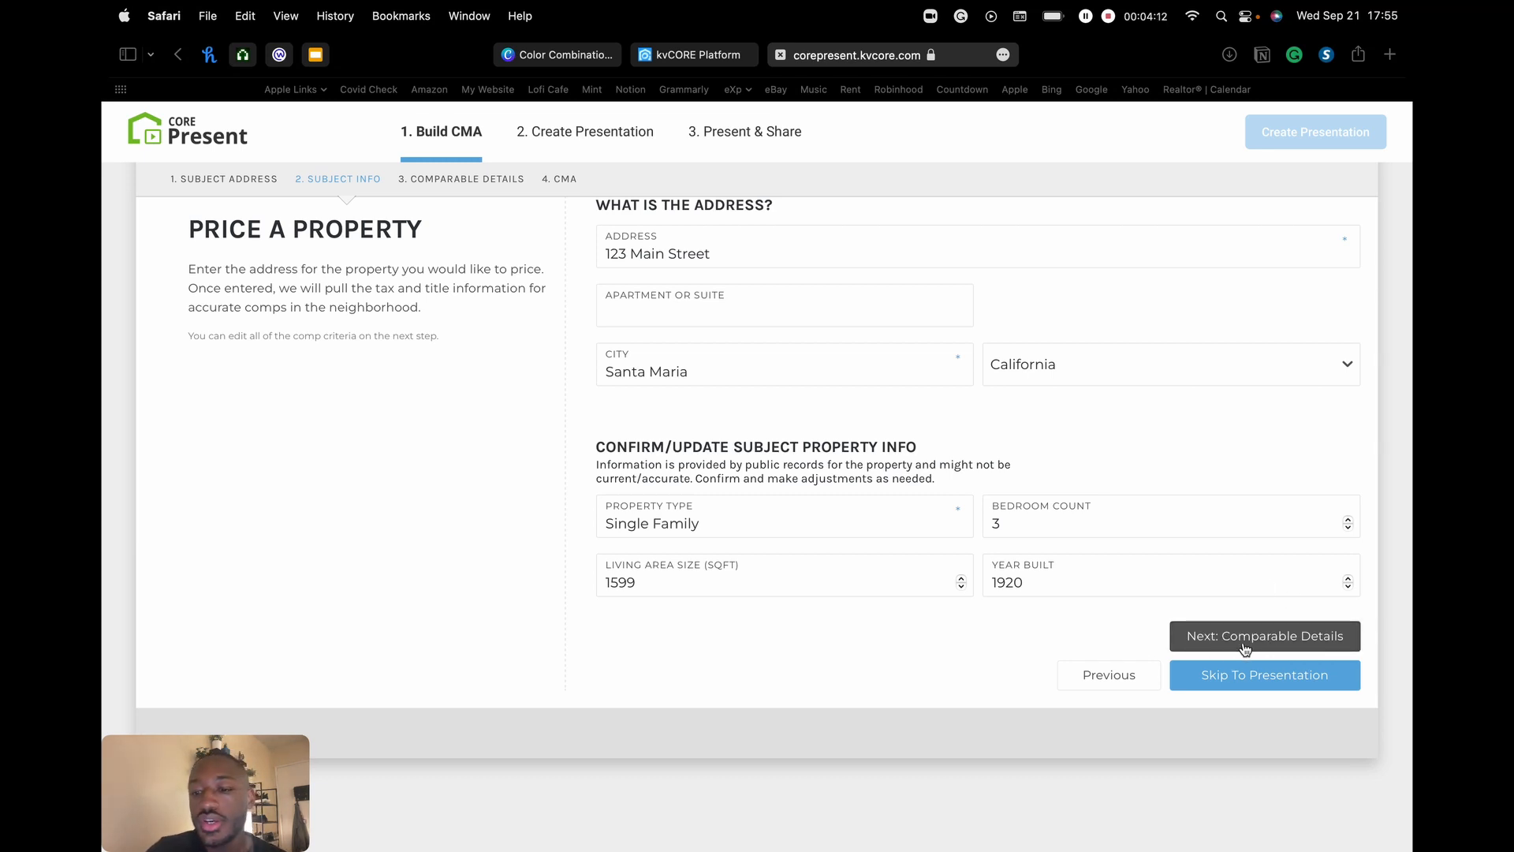
- Move to Comparable Details and review the 11 auto-found comps on the map
click(1286, 638)
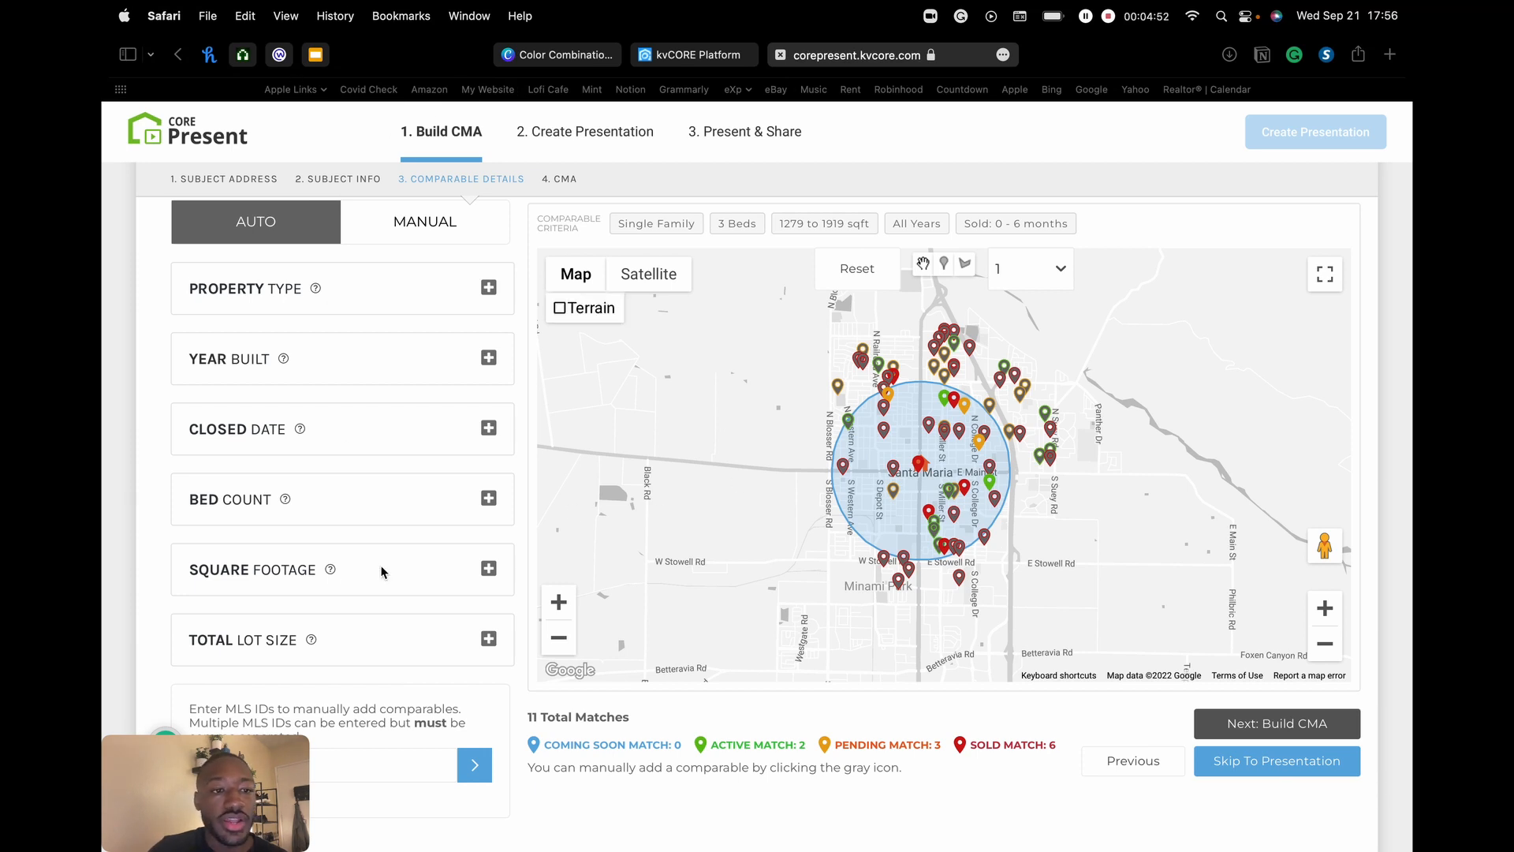
scroll(366, 494, up, 2)
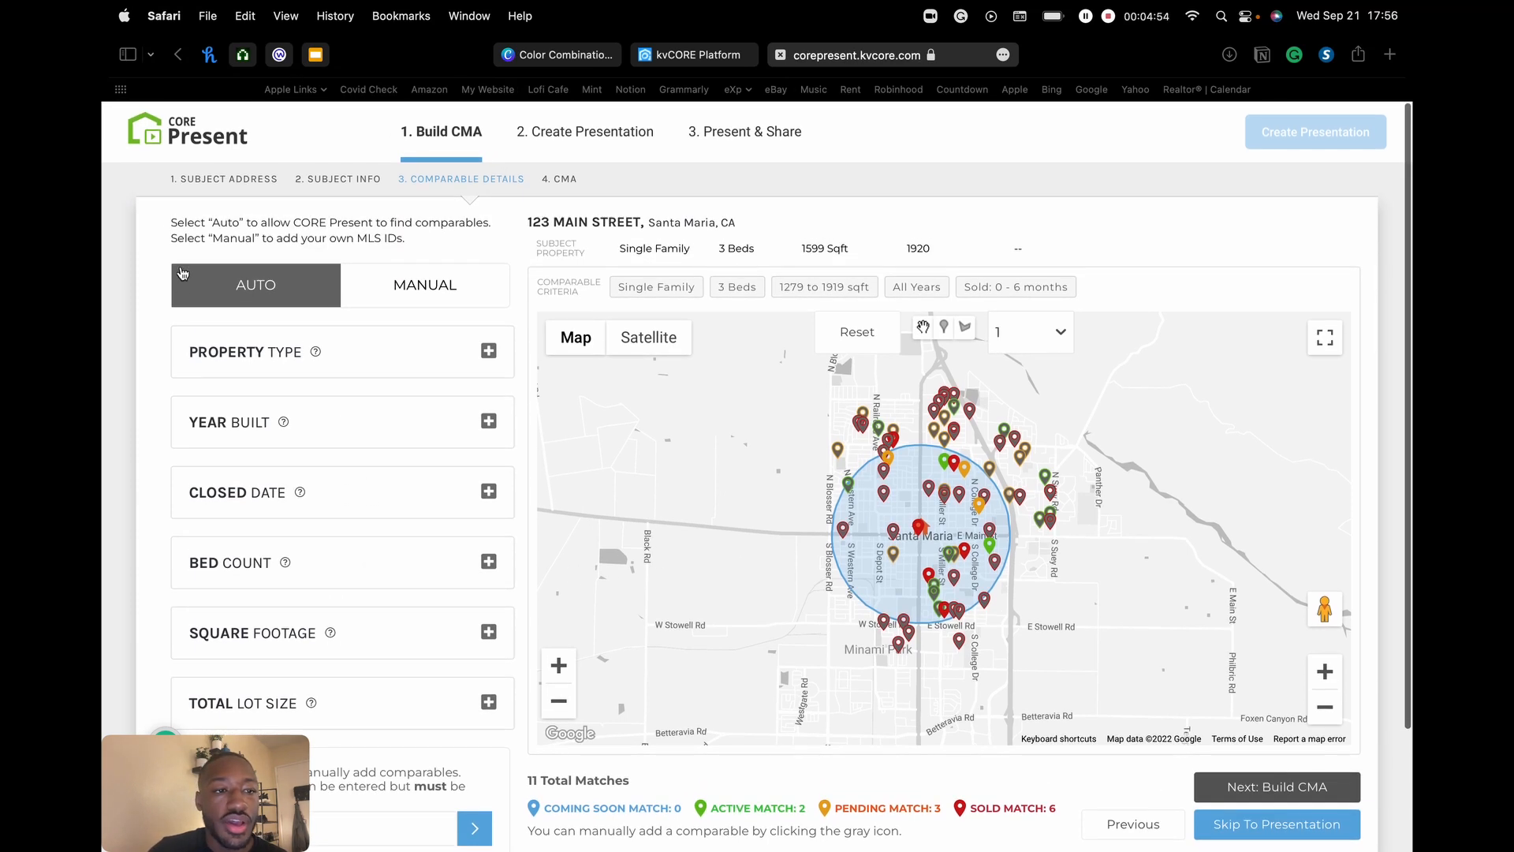
scroll(379, 378, down, 1)
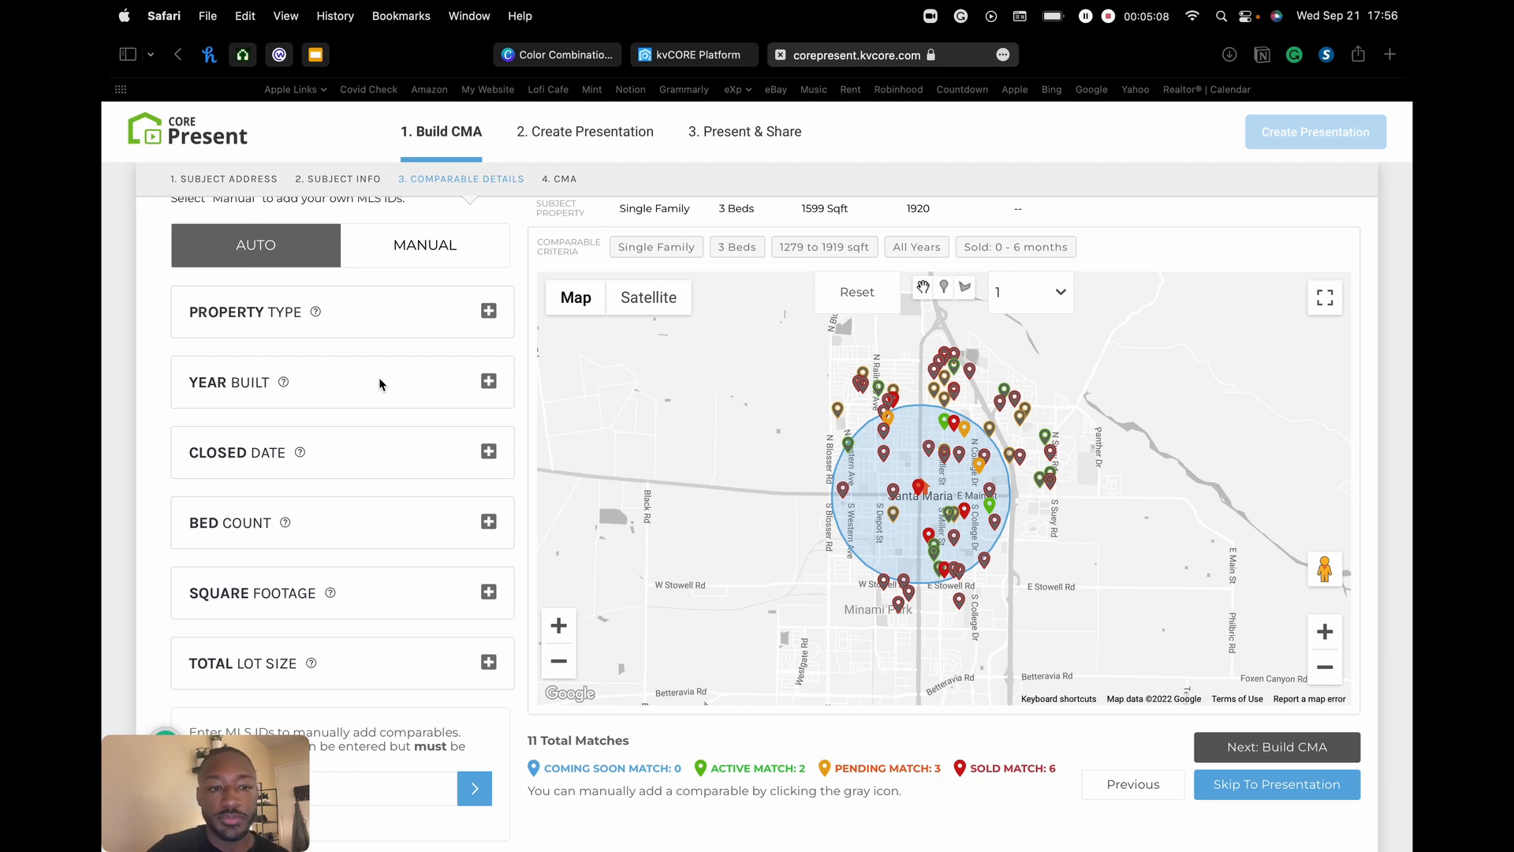
scroll(382, 323, up, 1)
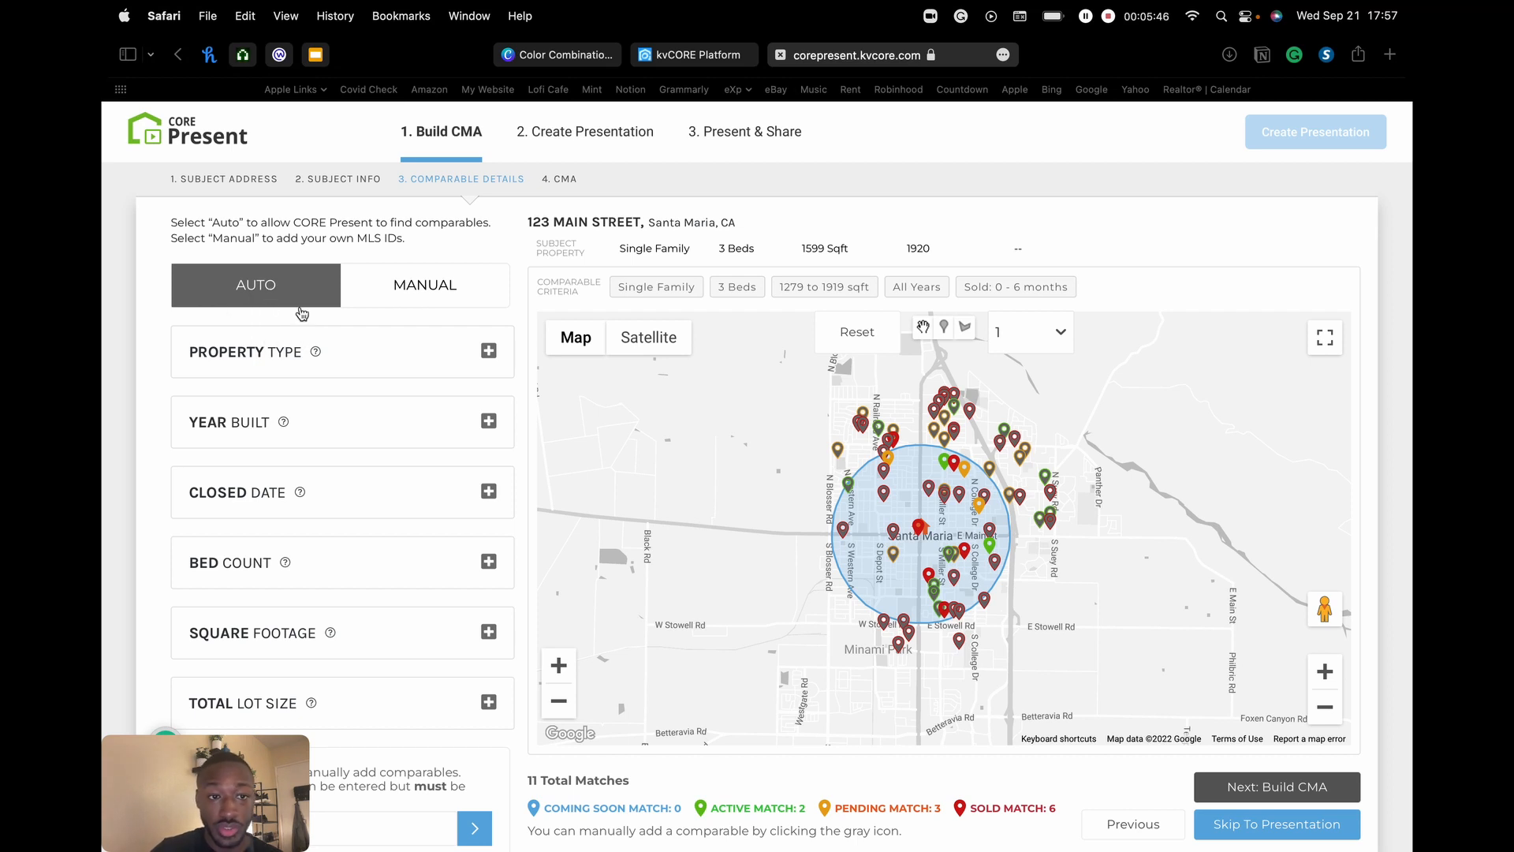
scroll(362, 379, down, 2)
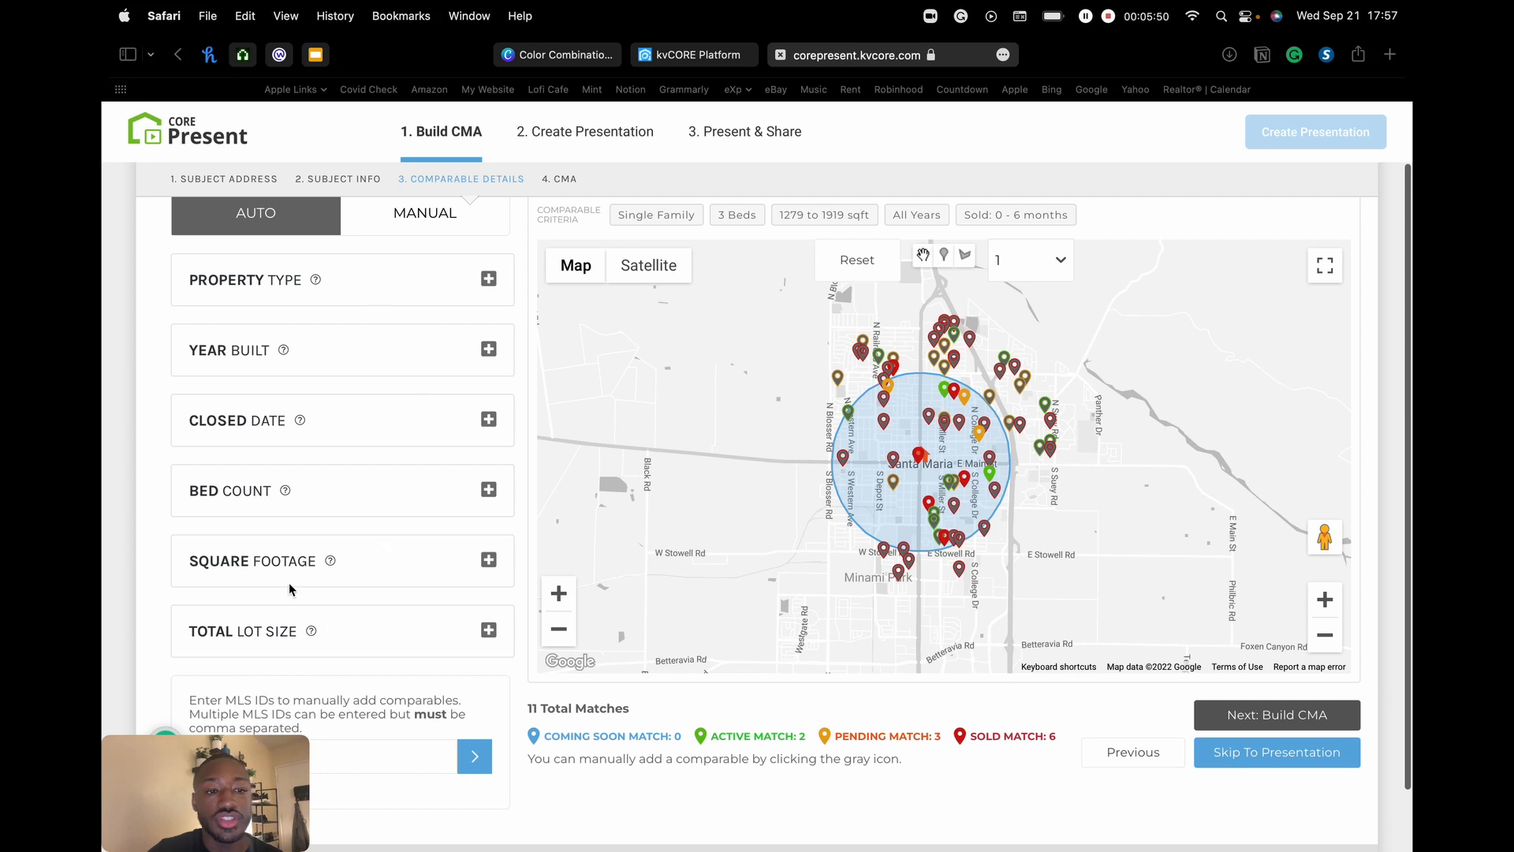
scroll(365, 474, up, 2)
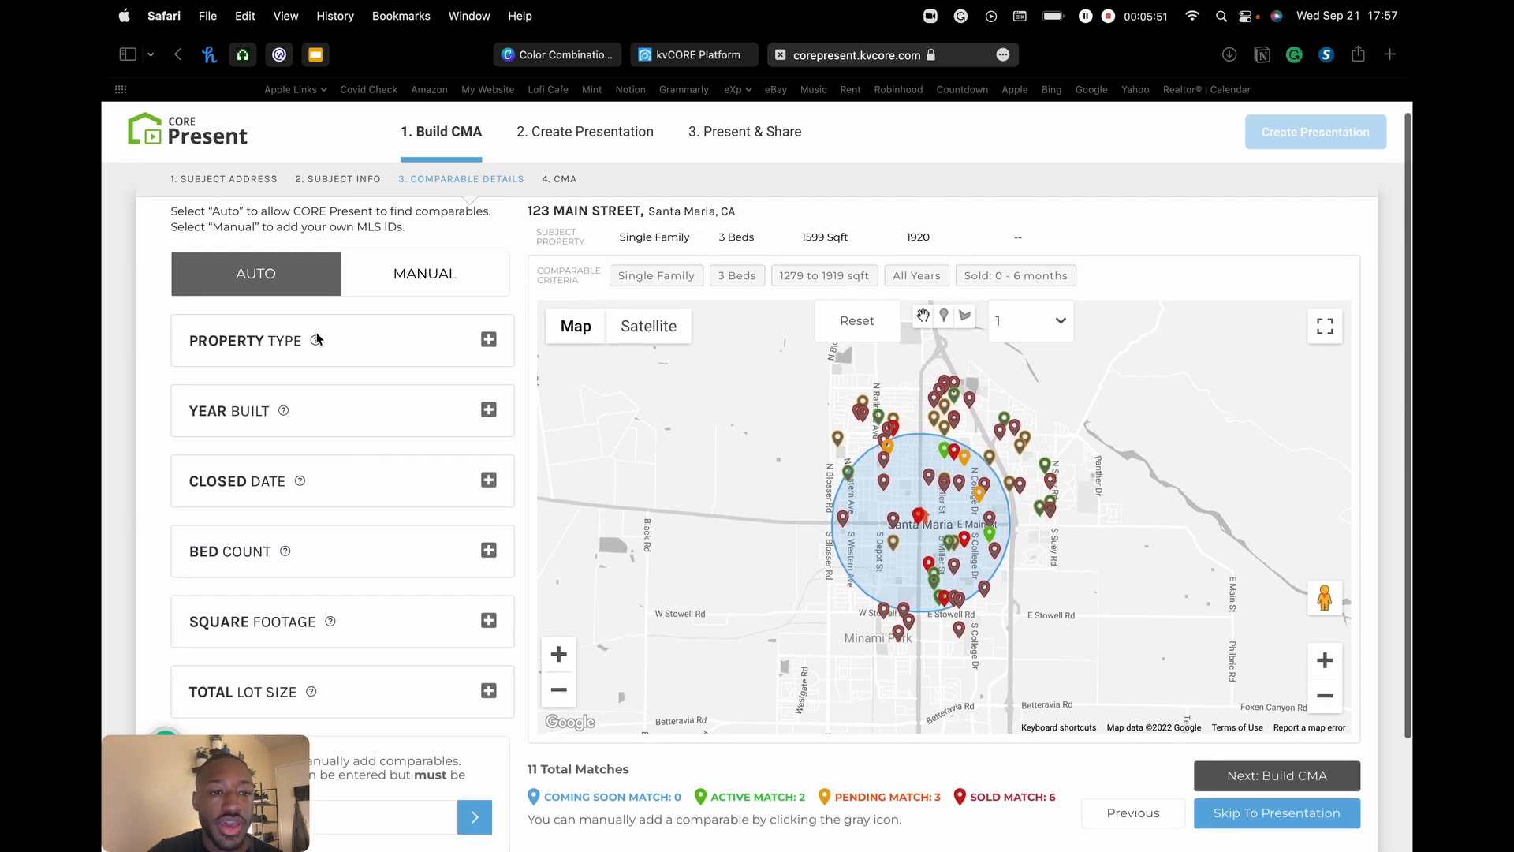
- Inspect the Single Family Property Type filter, then collapse it
click(488, 340)
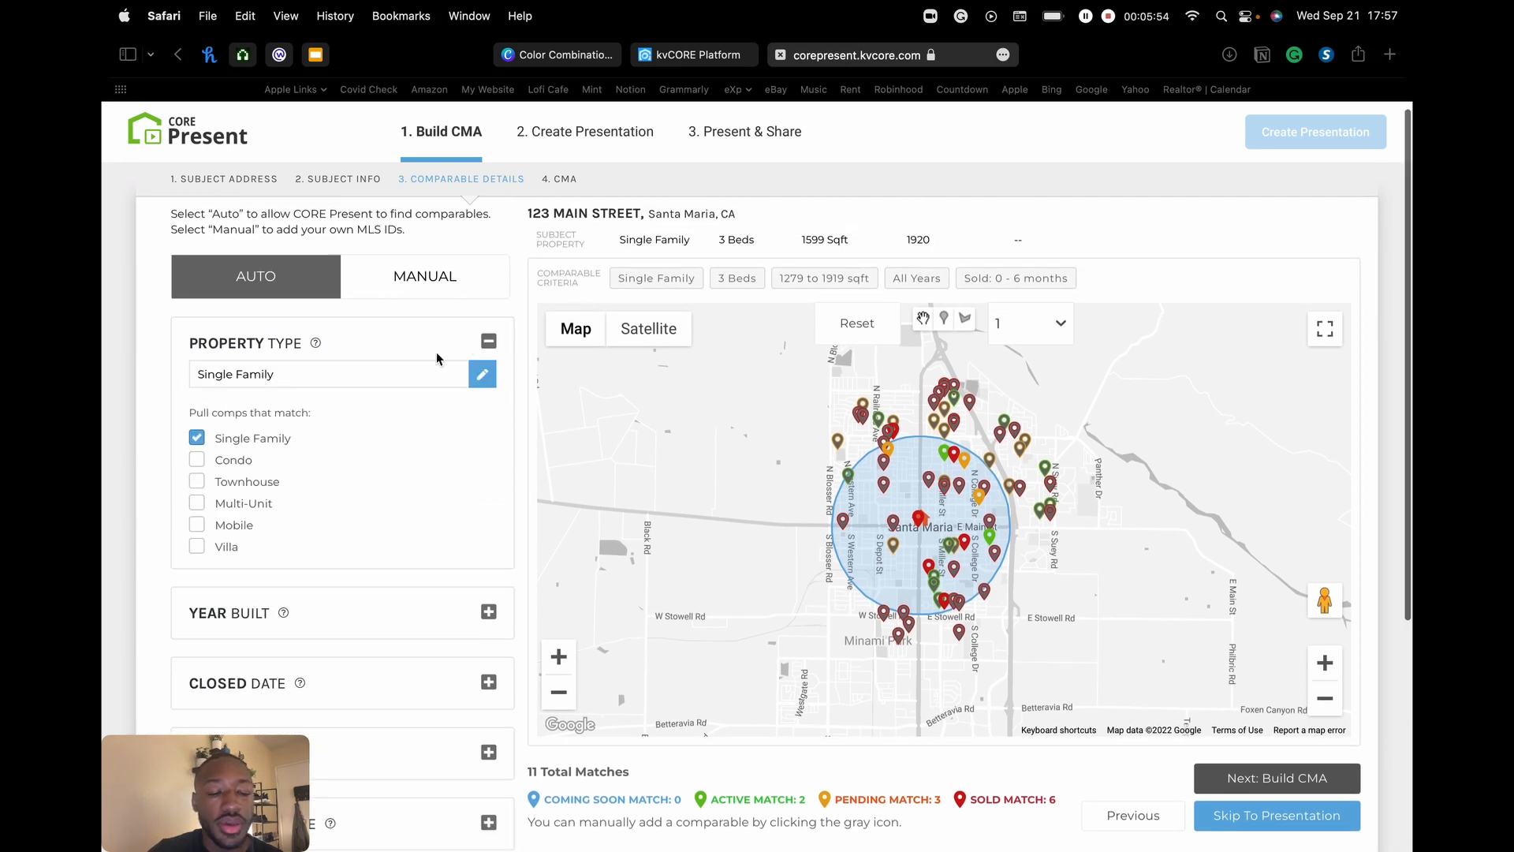
scroll(347, 390, down, 2)
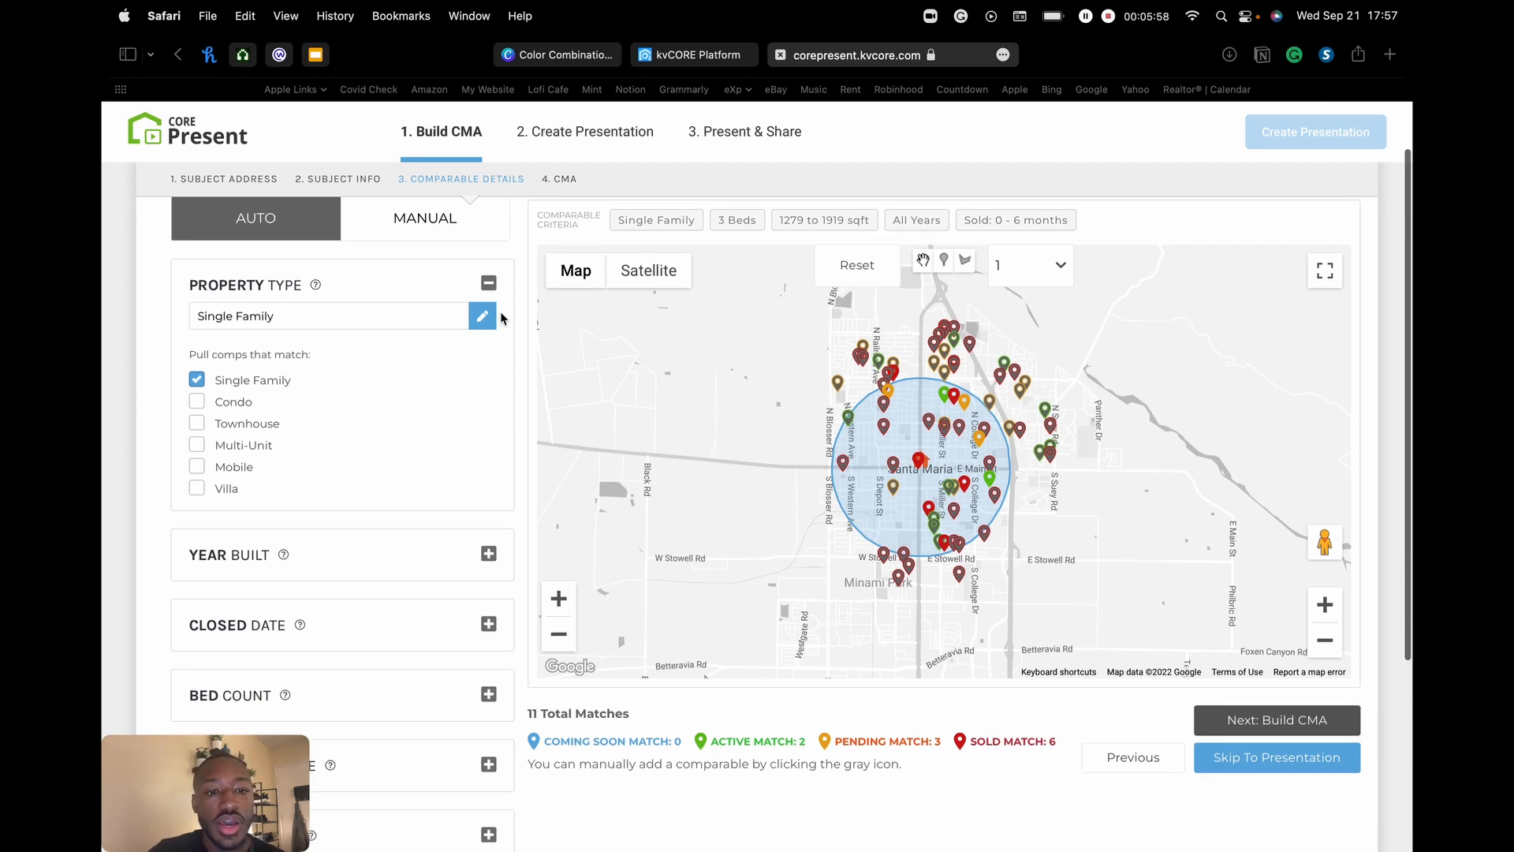
click(489, 285)
click(489, 285)
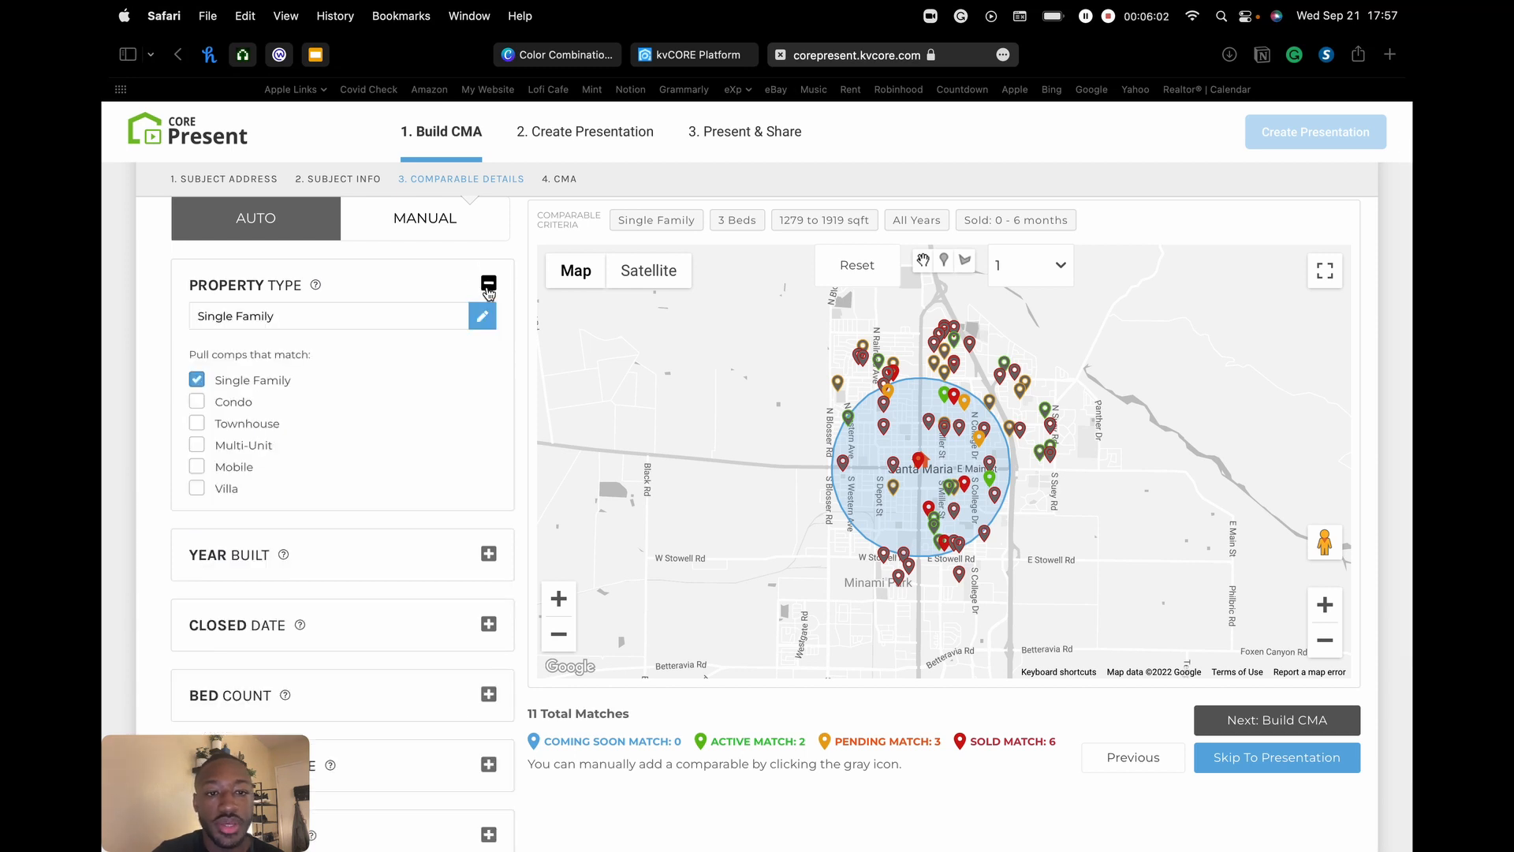
scroll(363, 307, down, 2)
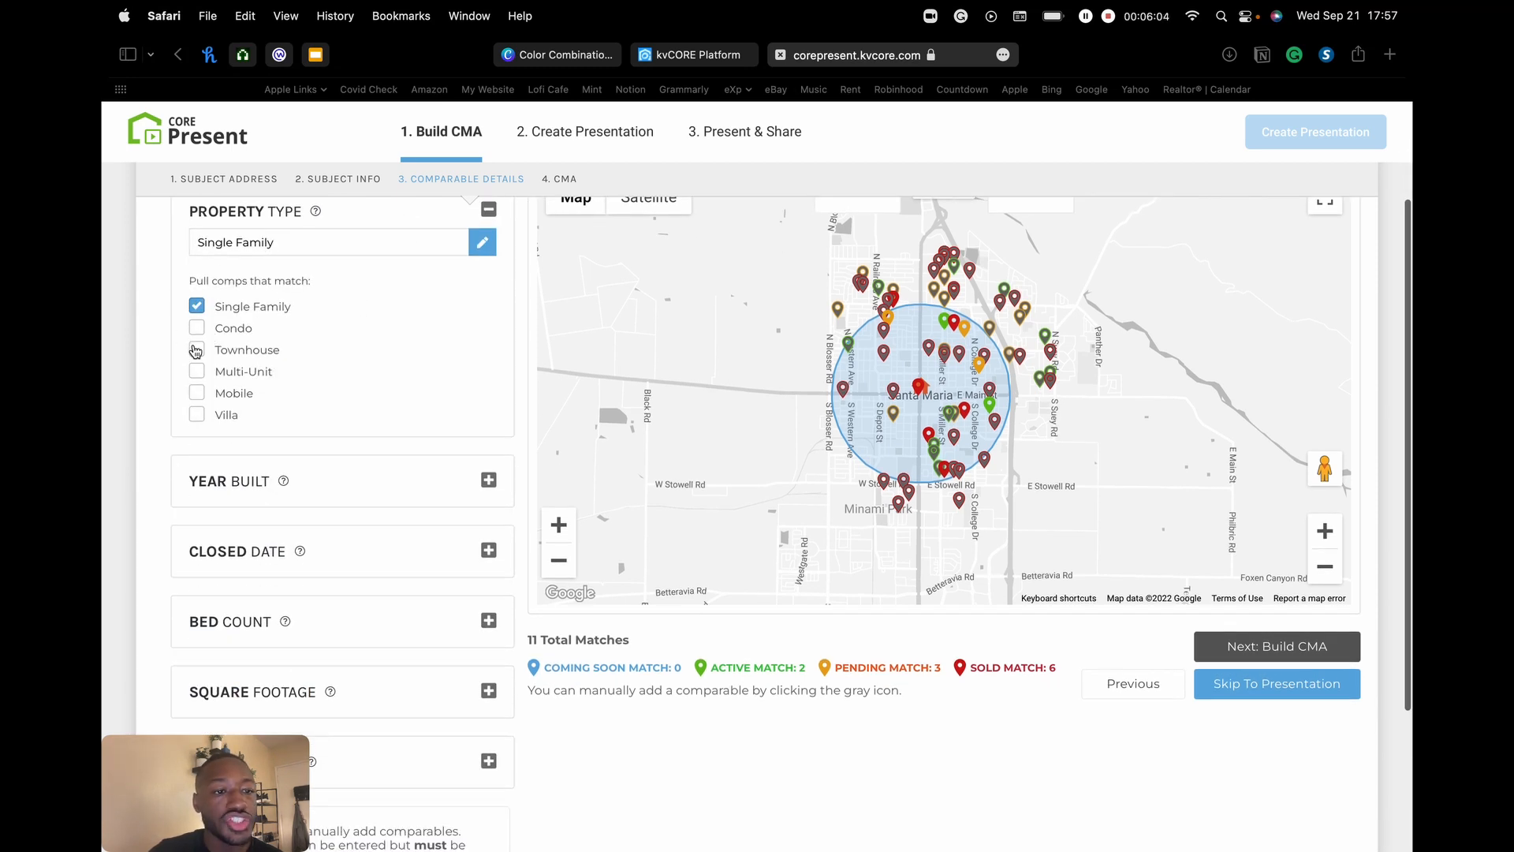
scroll(193, 419, down, 2)
scroll(203, 412, up, 3)
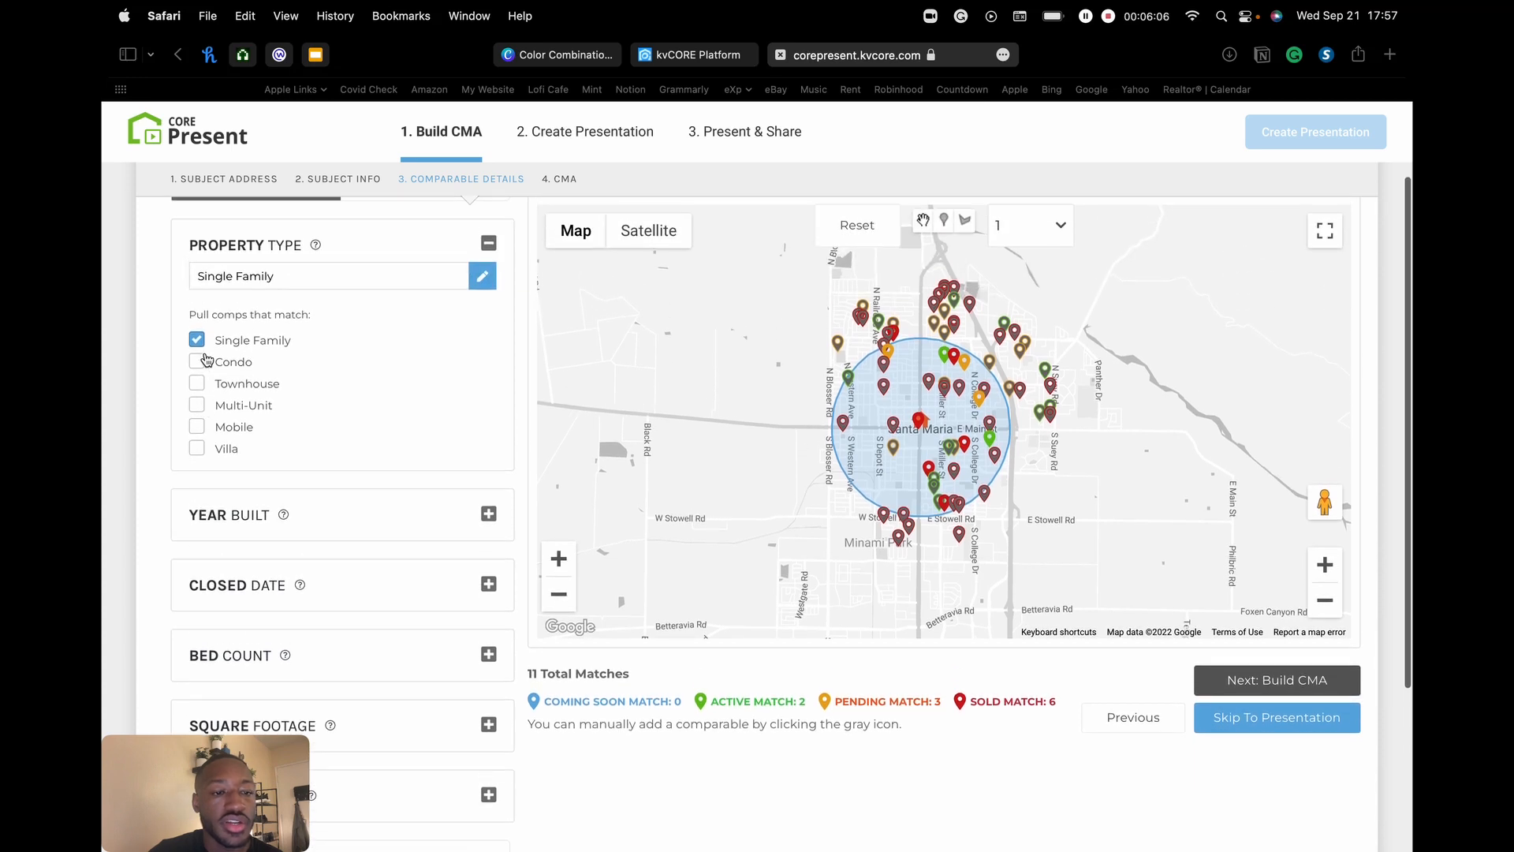
scroll(205, 359, up, 2)
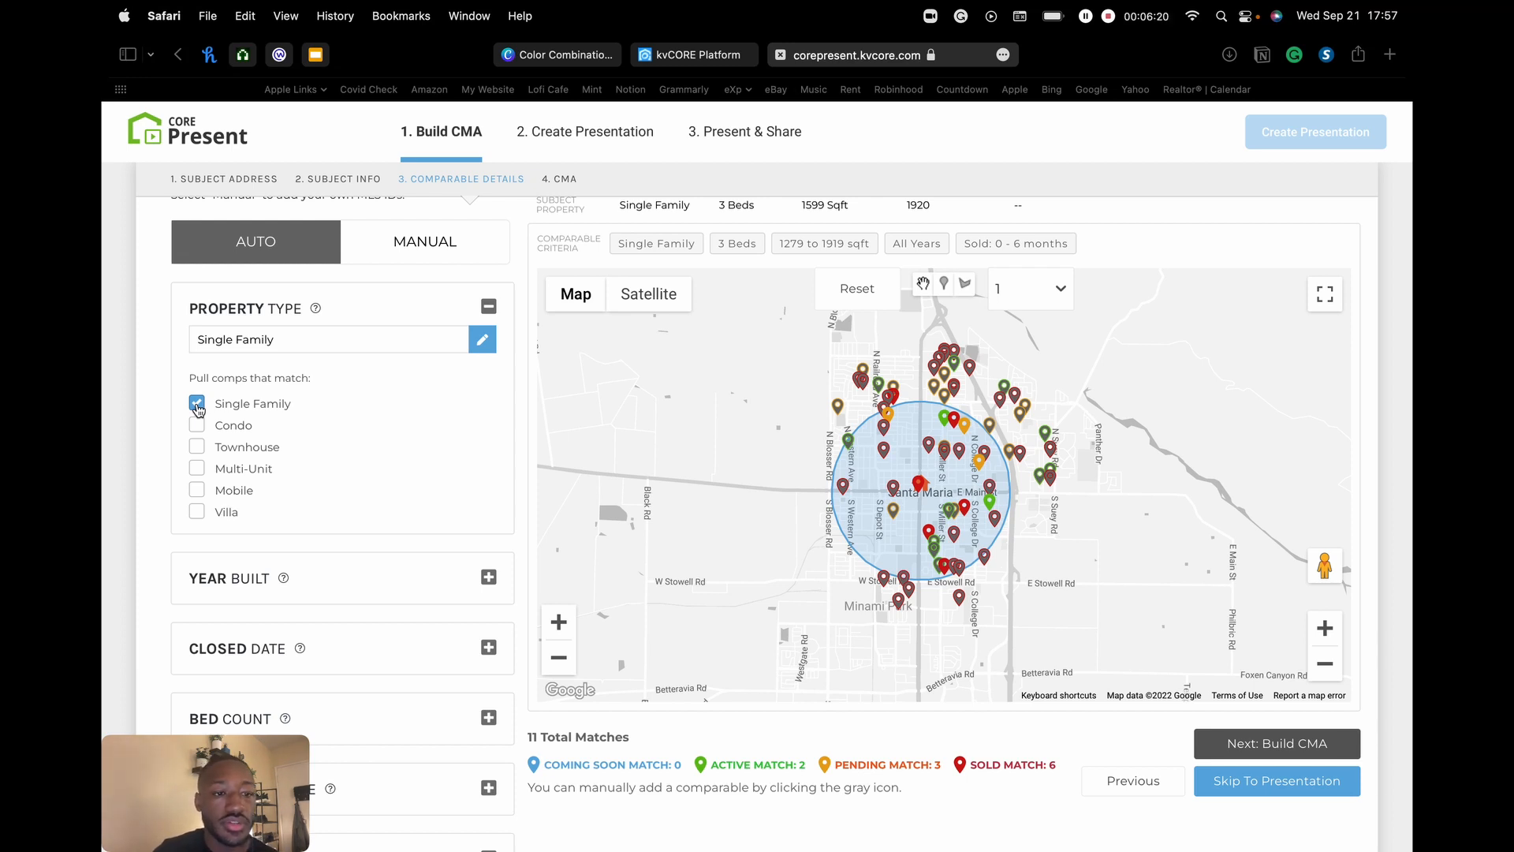
click(489, 306)
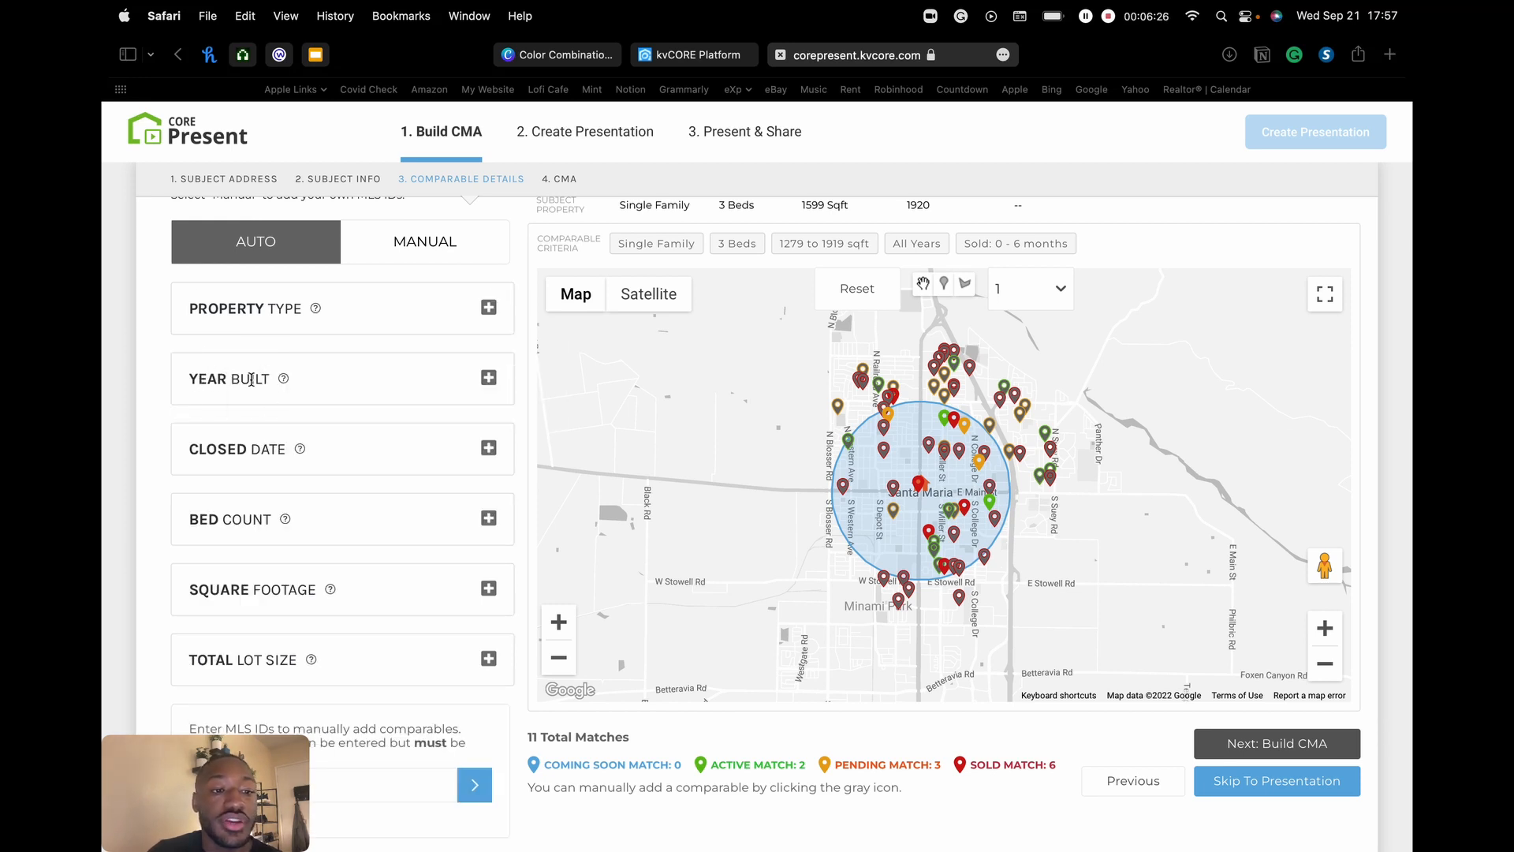
- Expand the Year Built filter and select its 1920 value
click(488, 378)
scroll(388, 400, down, 3)
scroll(394, 391, up, 3)
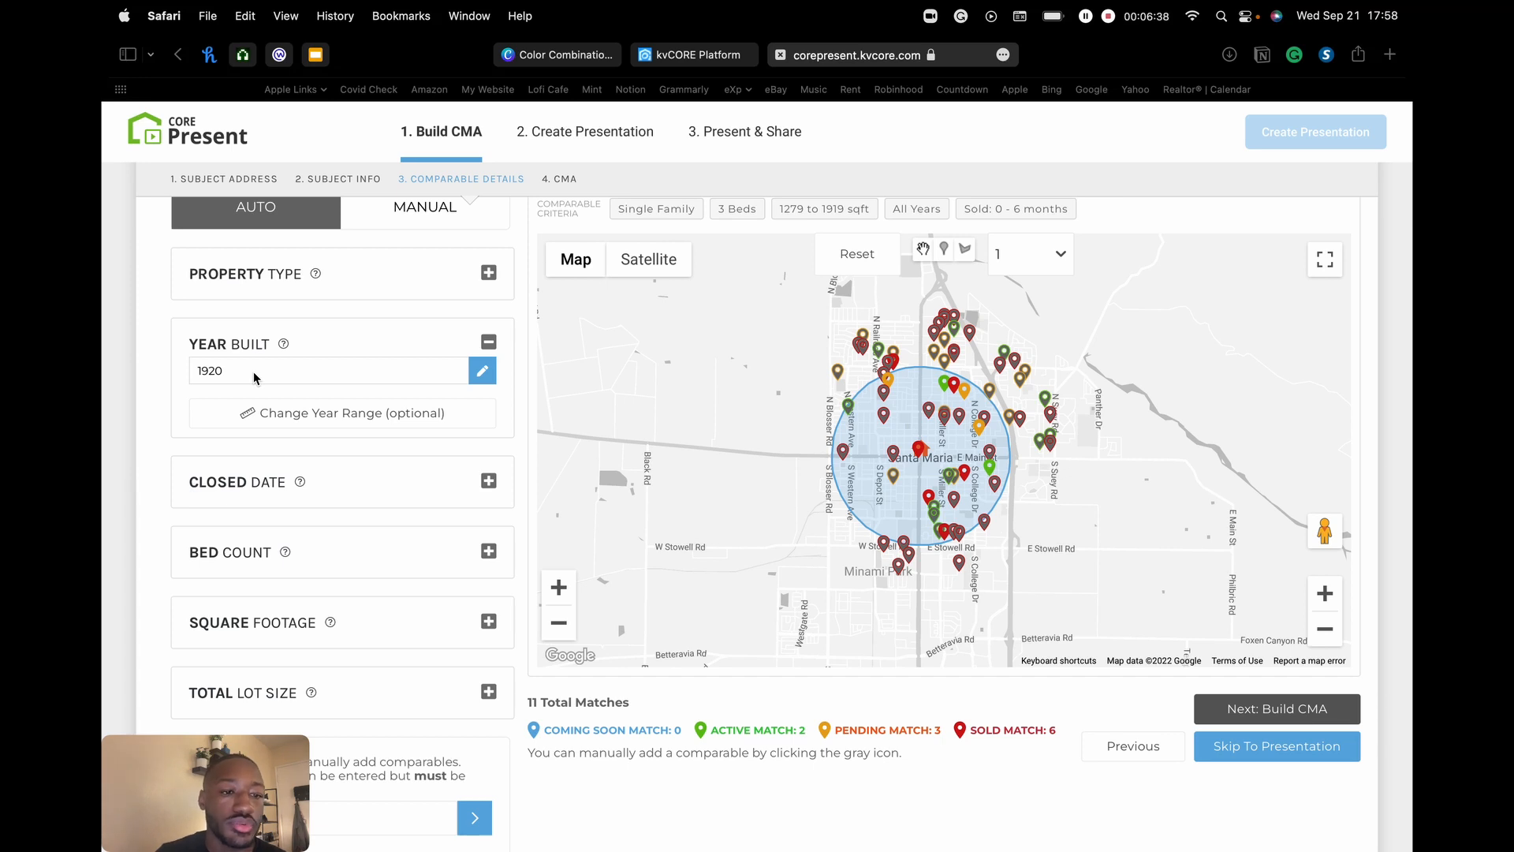
click(304, 369)
double_click(306, 370)
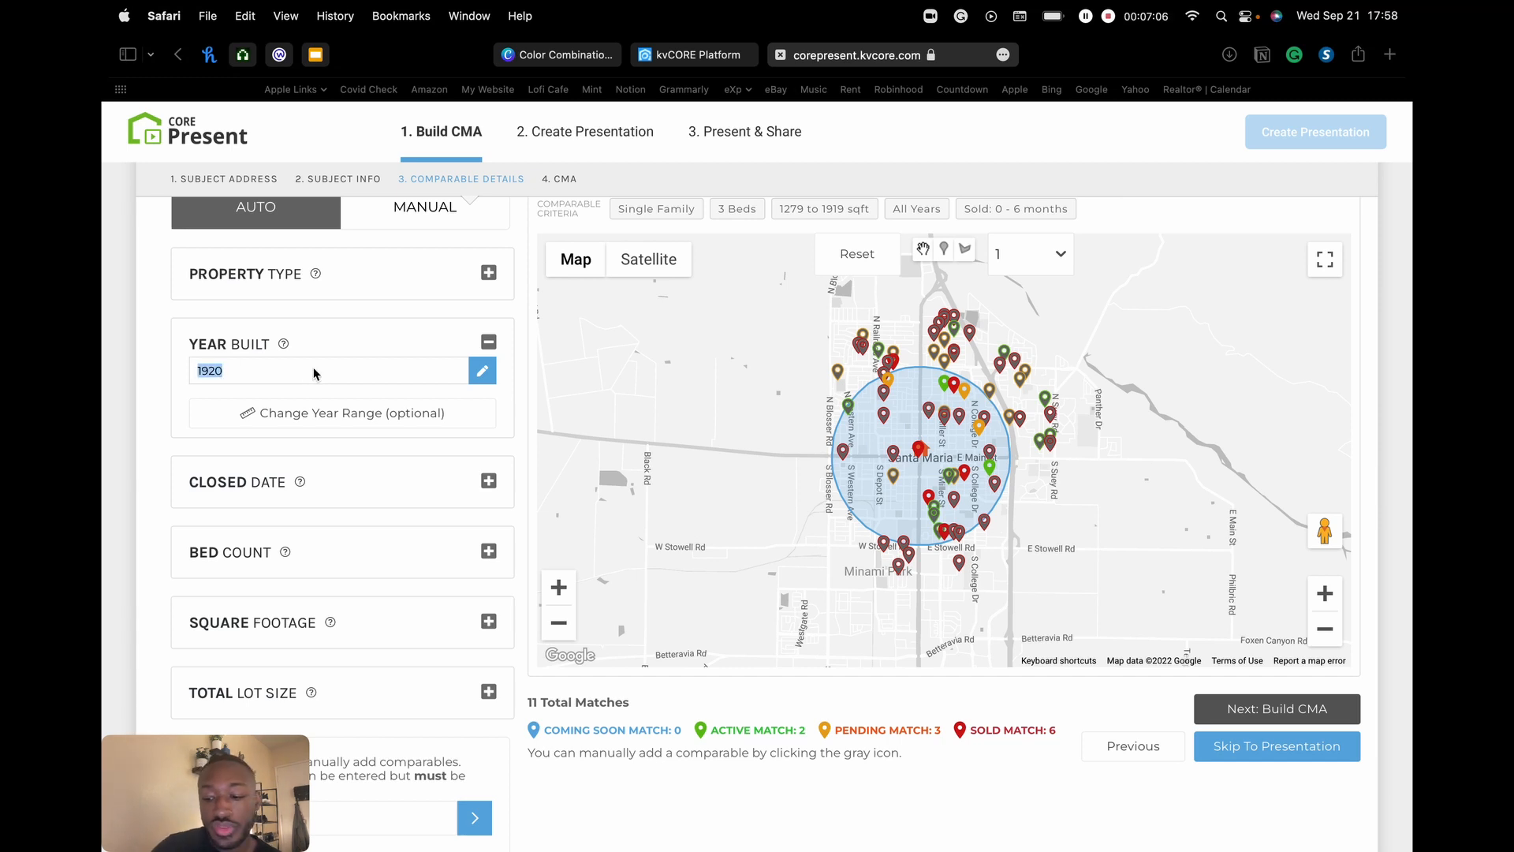
scroll(314, 373, down, 2)
- Change the Year Built range to 1920–1999 and apply it
click(254, 287)
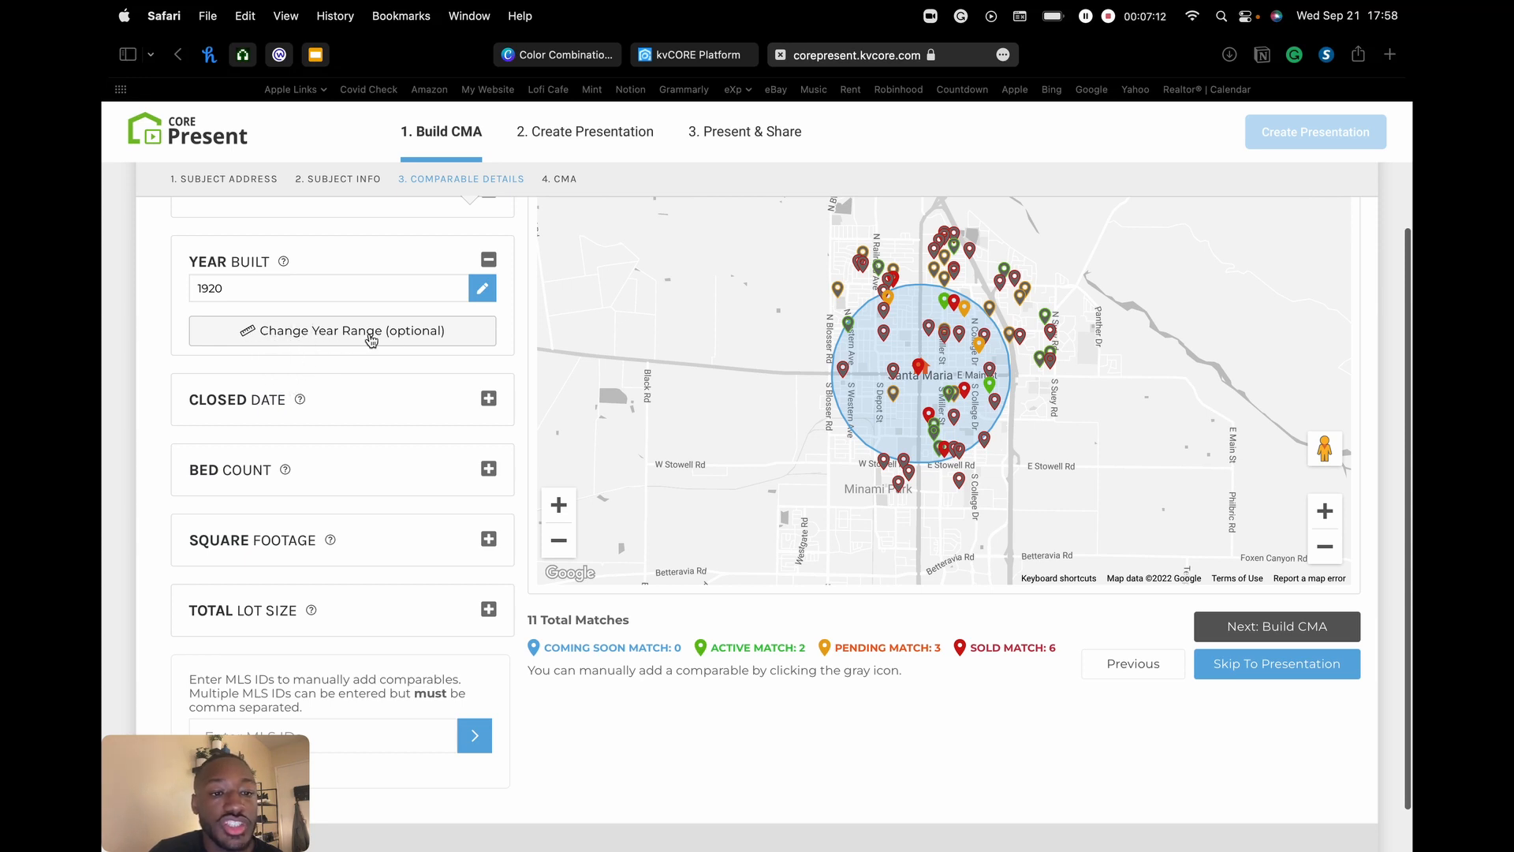
click(313, 340)
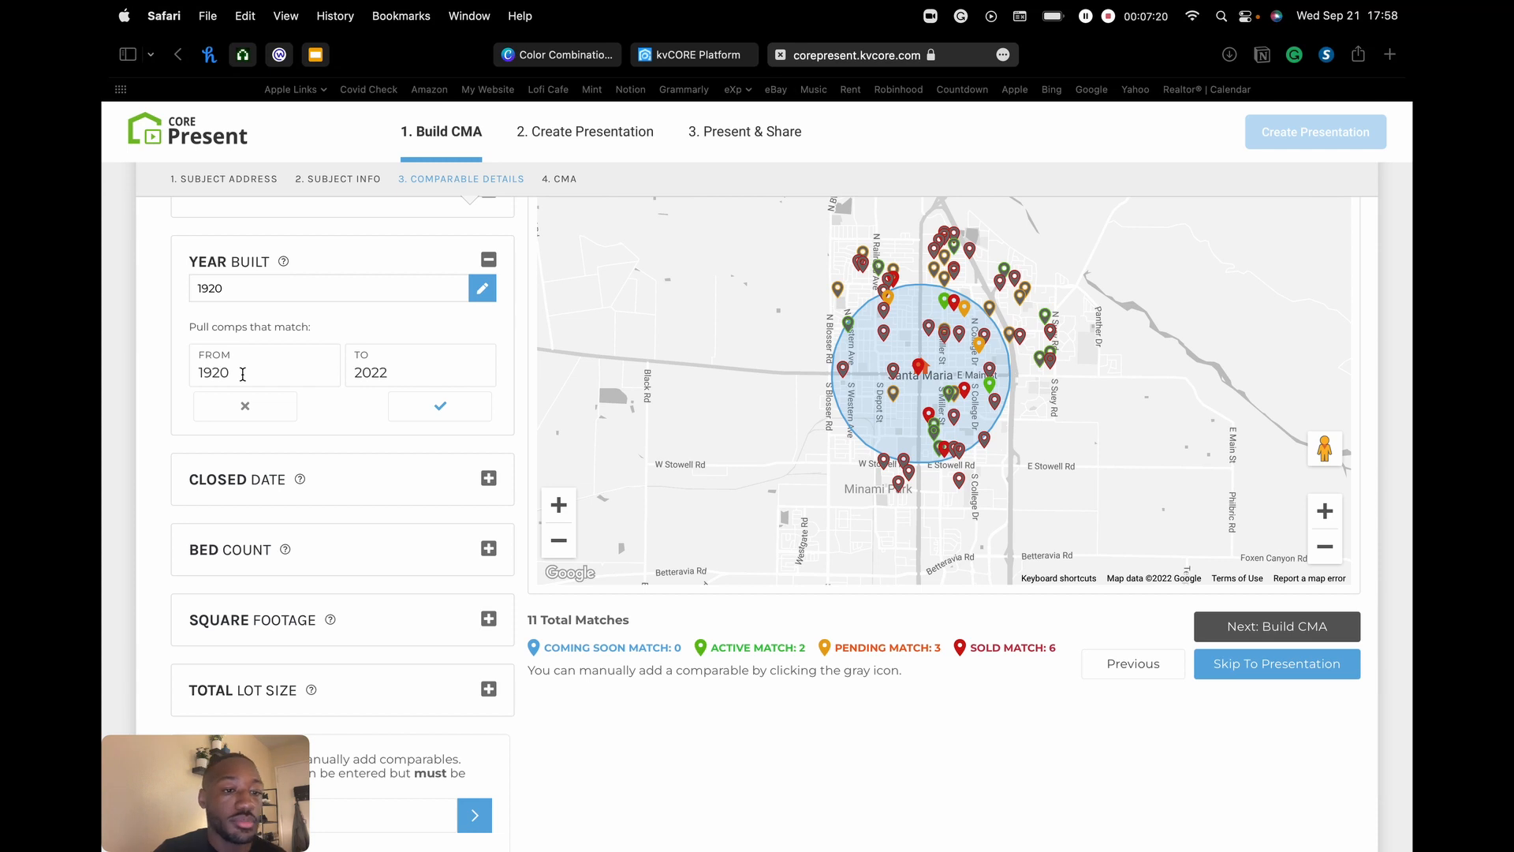
click(413, 373)
key(BackSpace)
key(BackSpace)
key(BackSpace)
key(BackSpace)
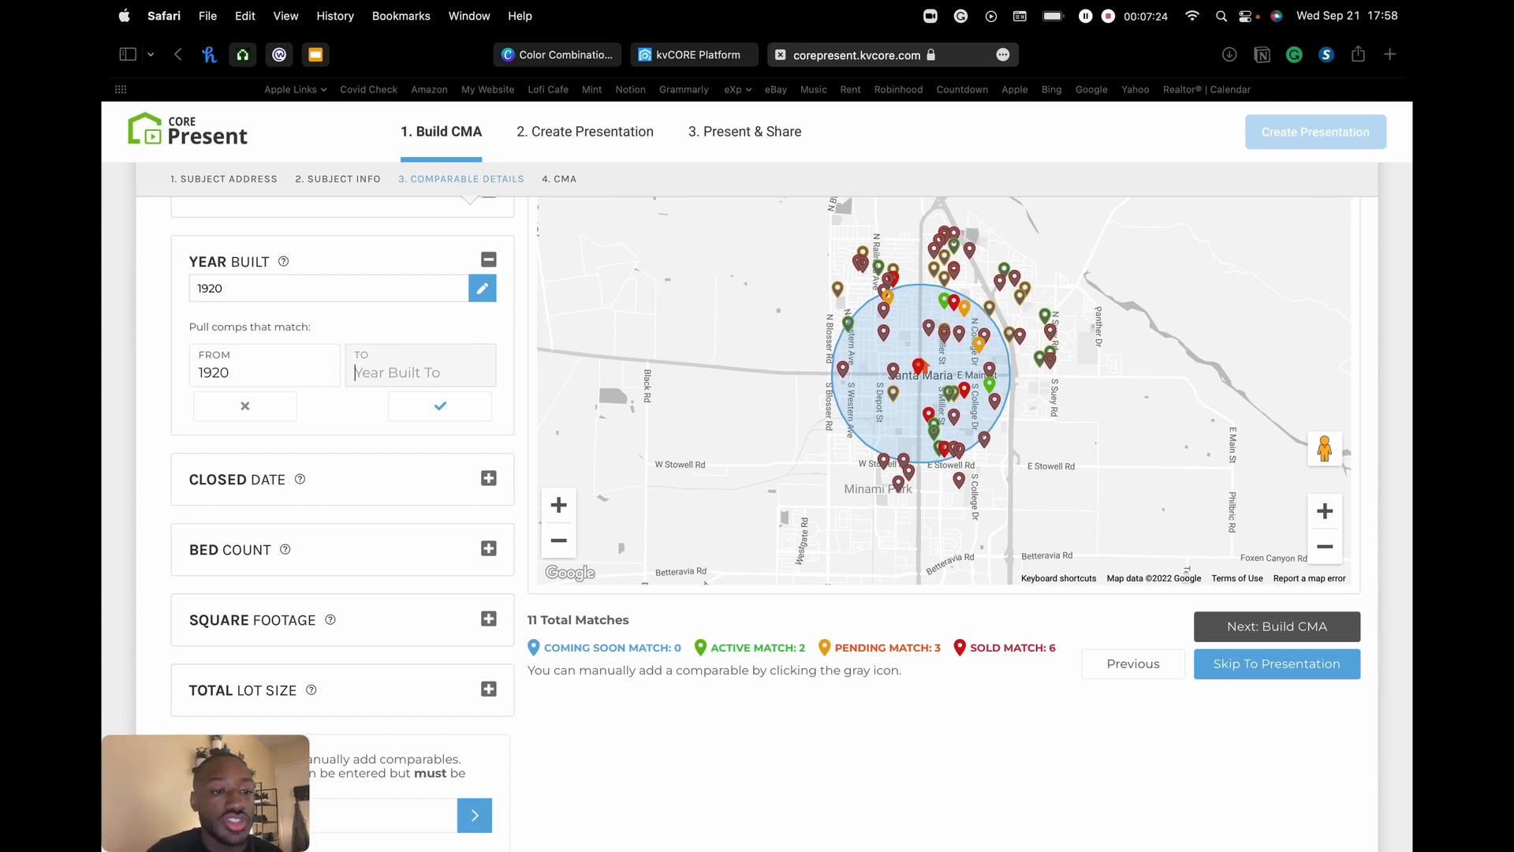
text(1999)
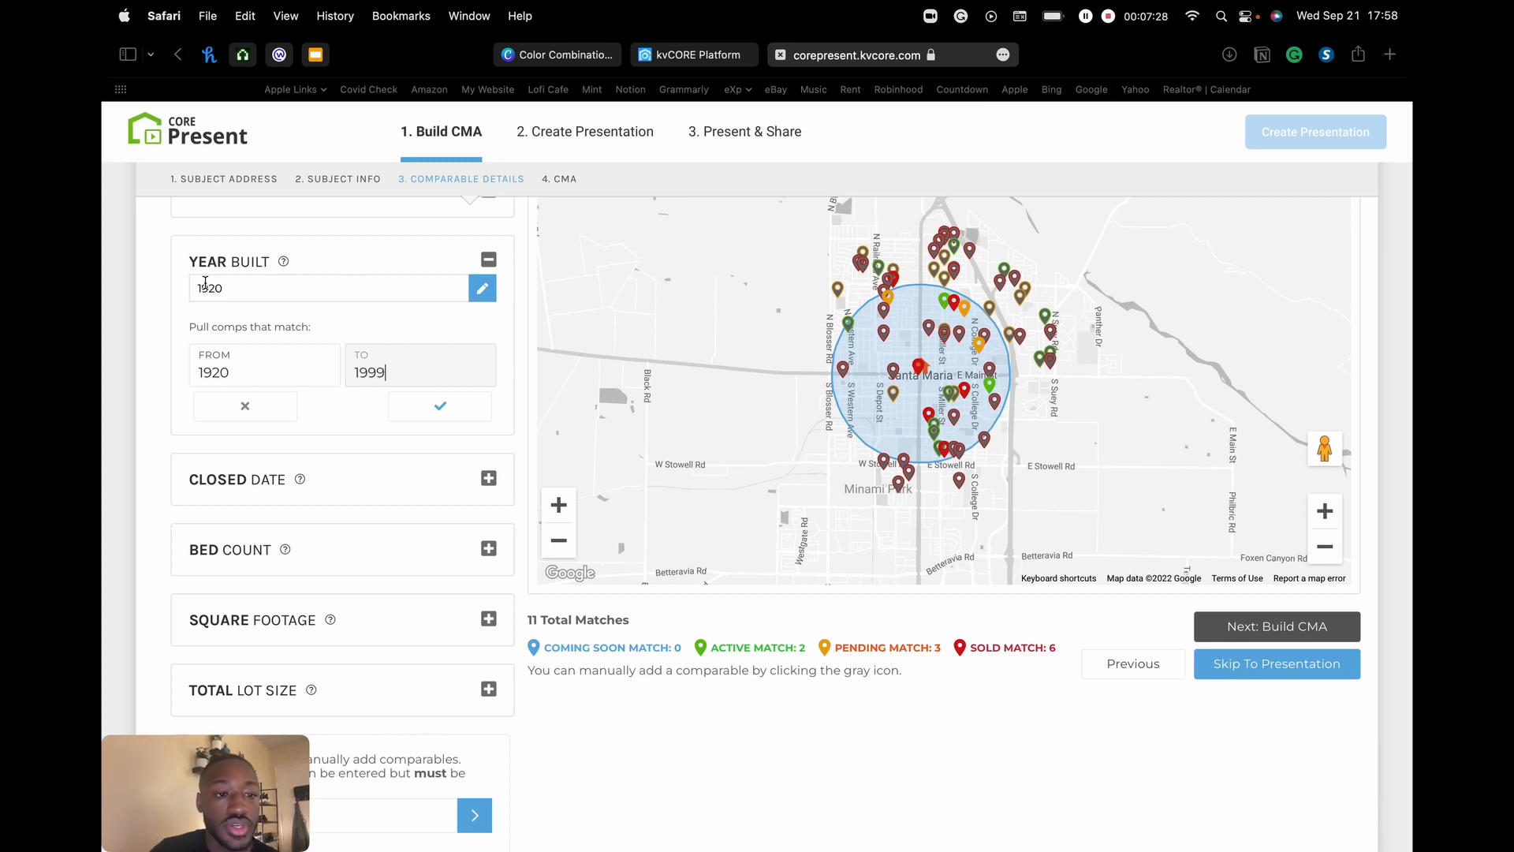
click(160, 387)
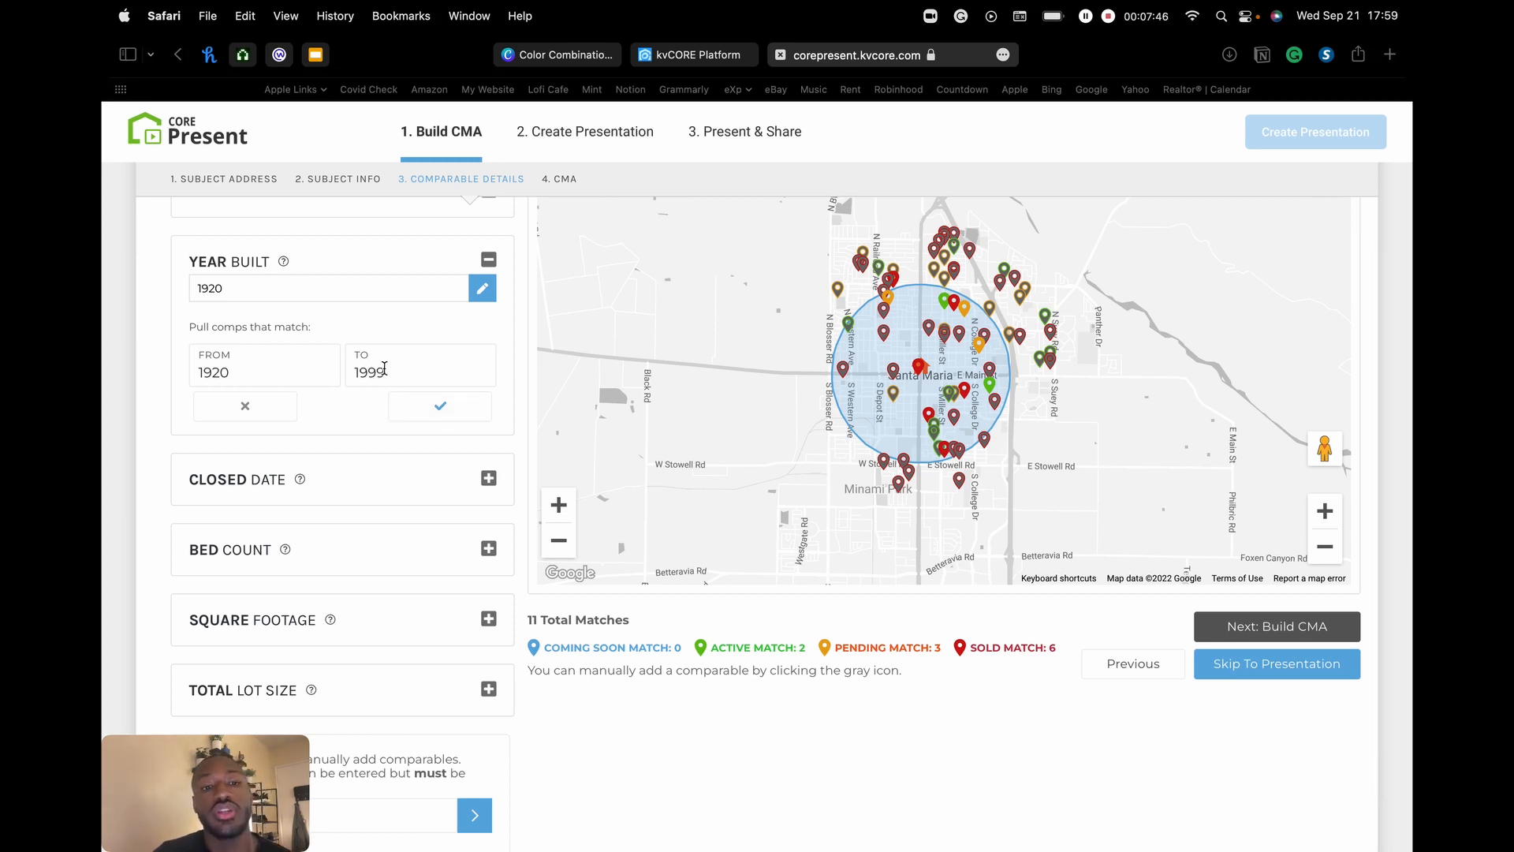
click(441, 410)
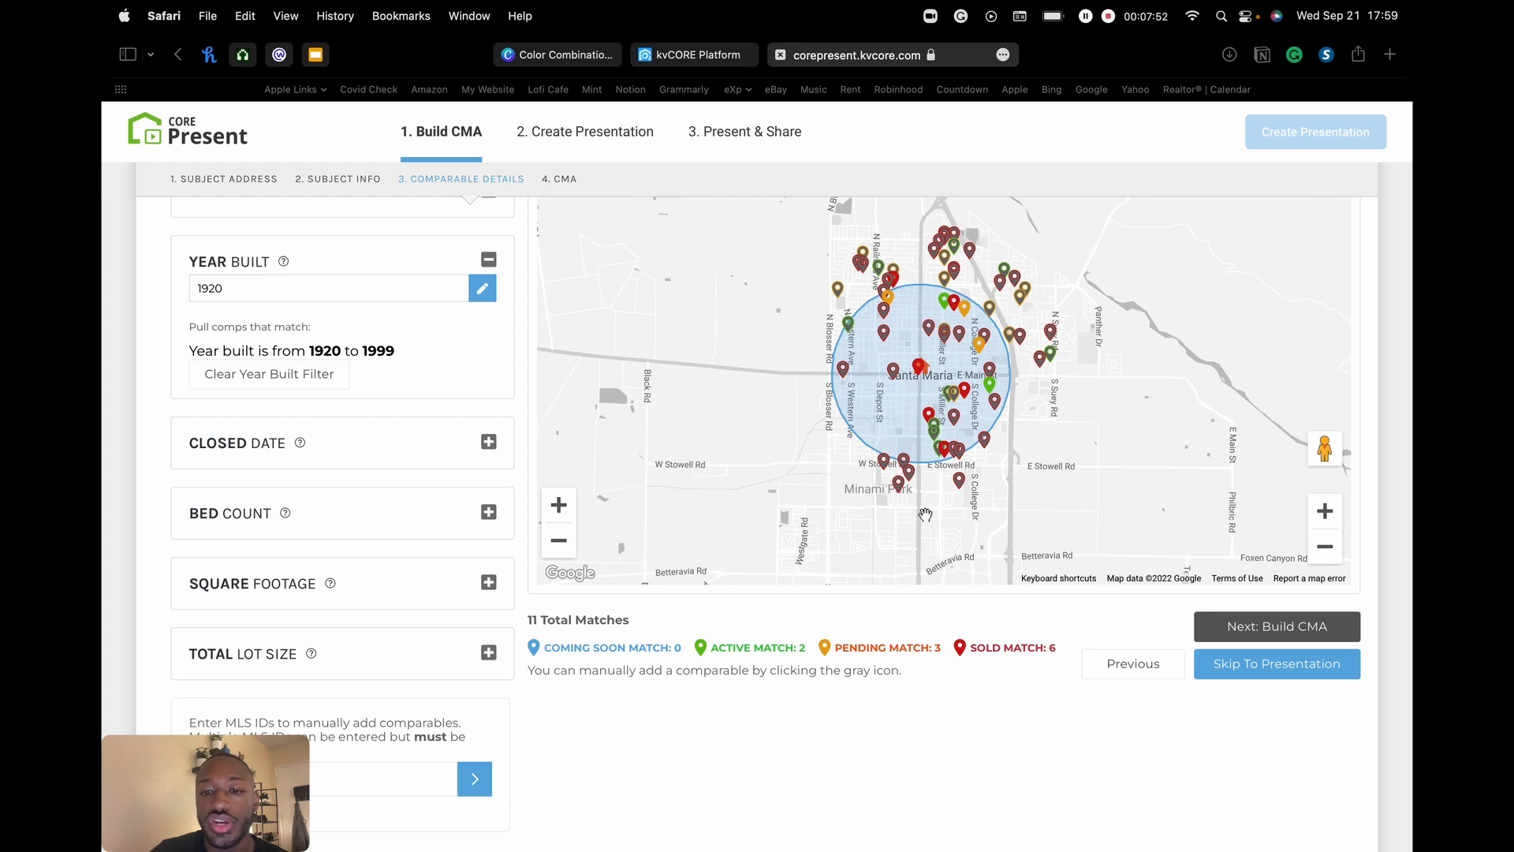
- Collapse Year Built and expand the Closed Date filter set to 0–6 months
scroll(925, 515, up, 3)
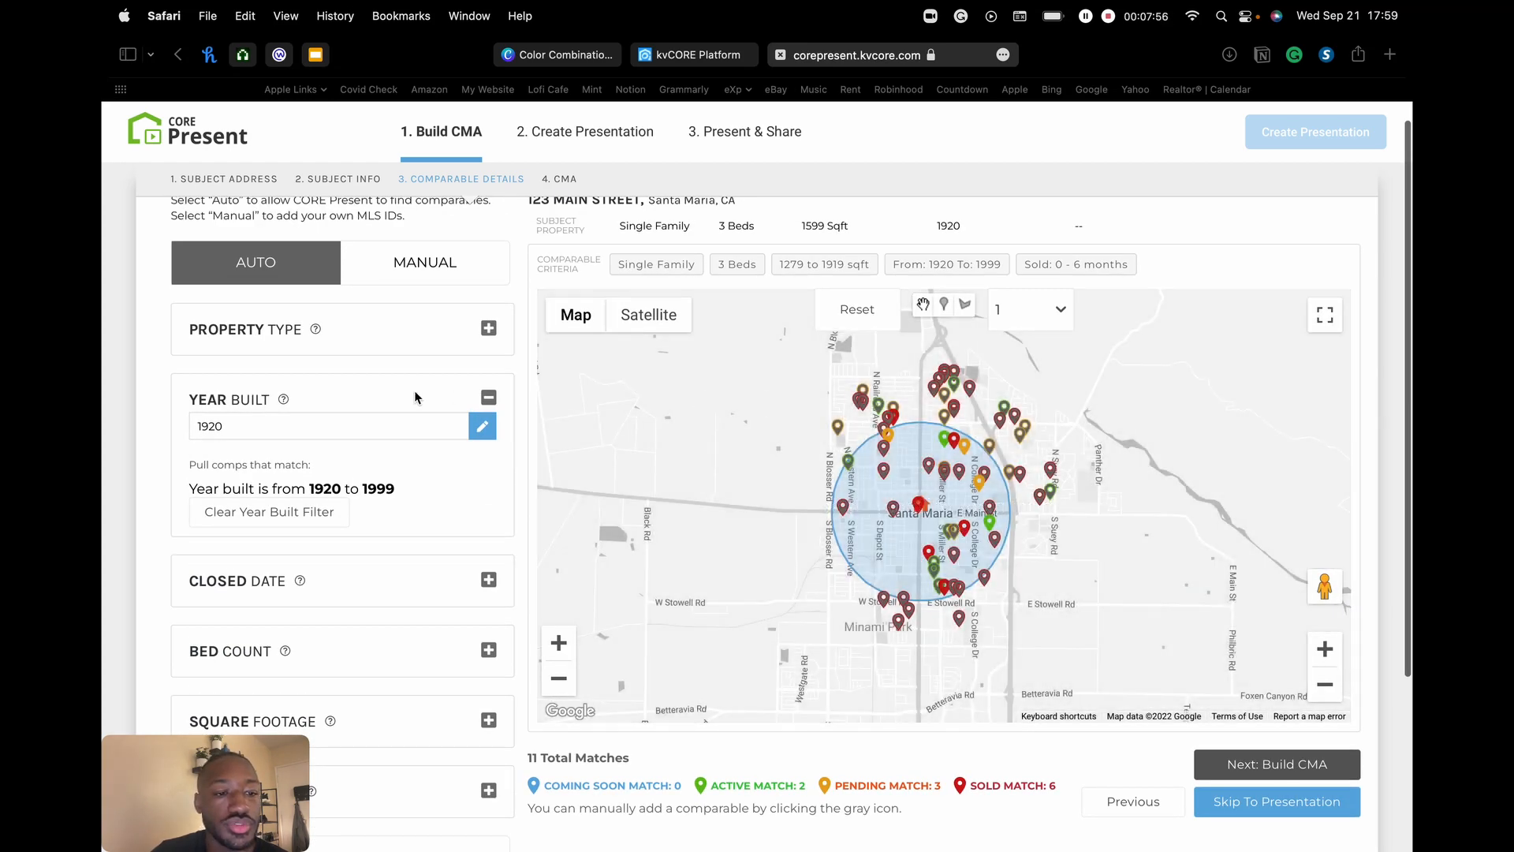
scroll(415, 396, down, 4)
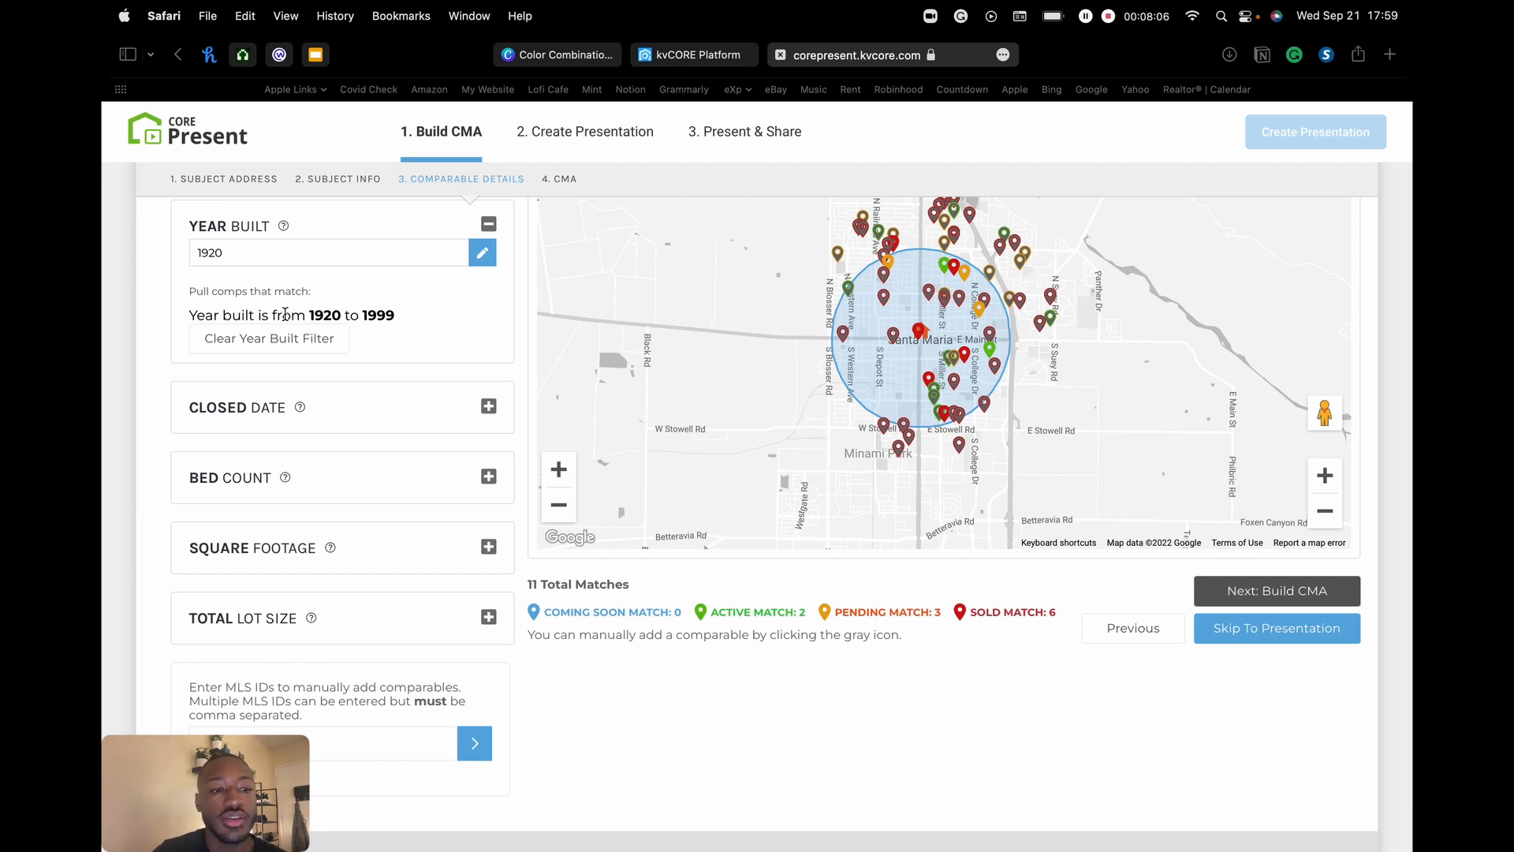
scroll(441, 276, up, 2)
click(489, 280)
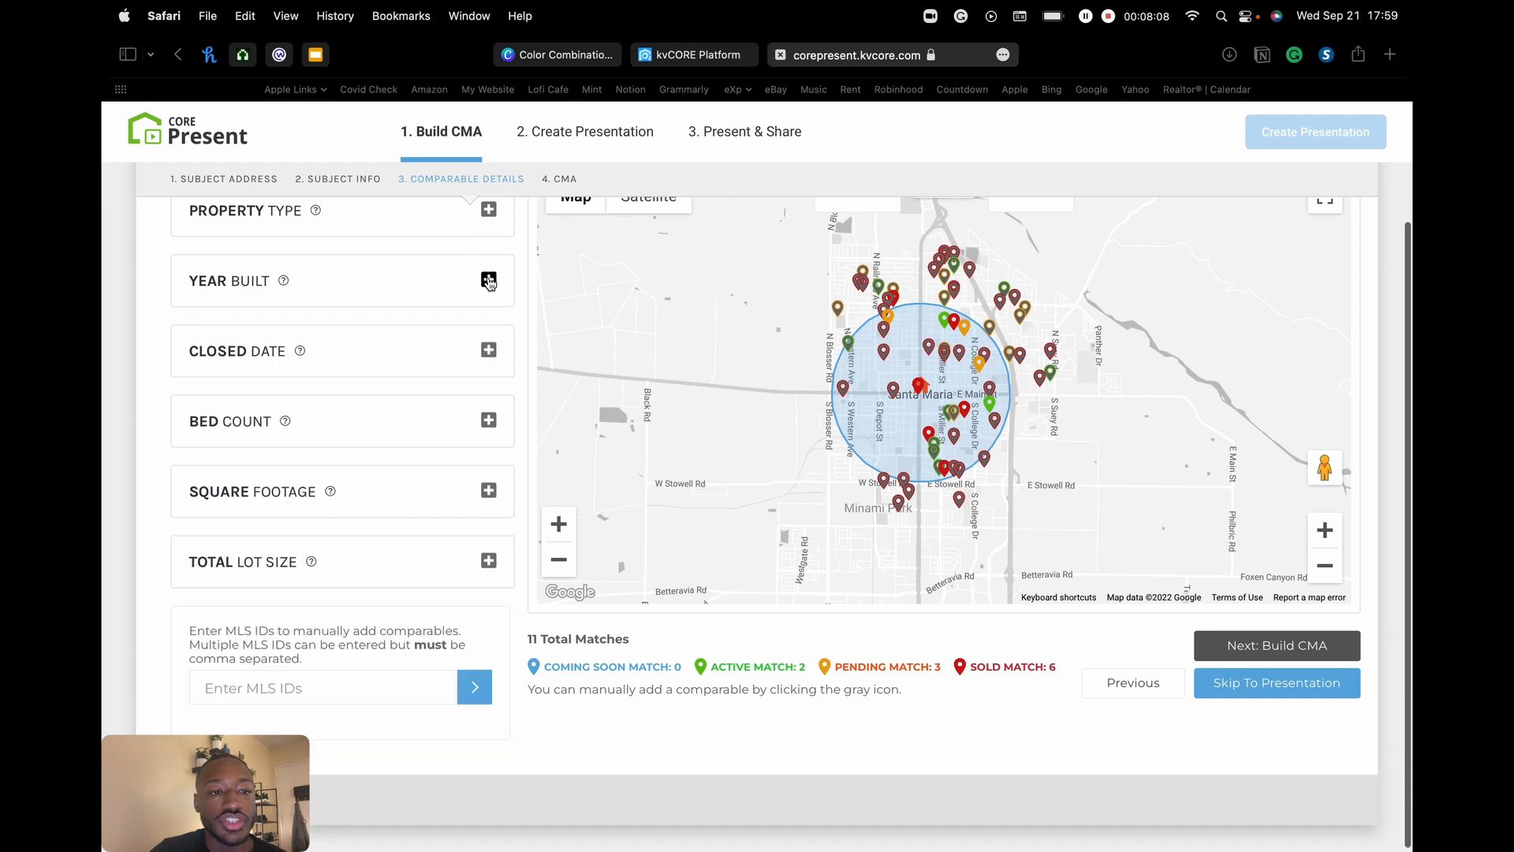
click(489, 348)
- Try Closed Date windows of 12 and 24 months, settle on 6, then switch to Bed Count
scroll(469, 360, down, 3)
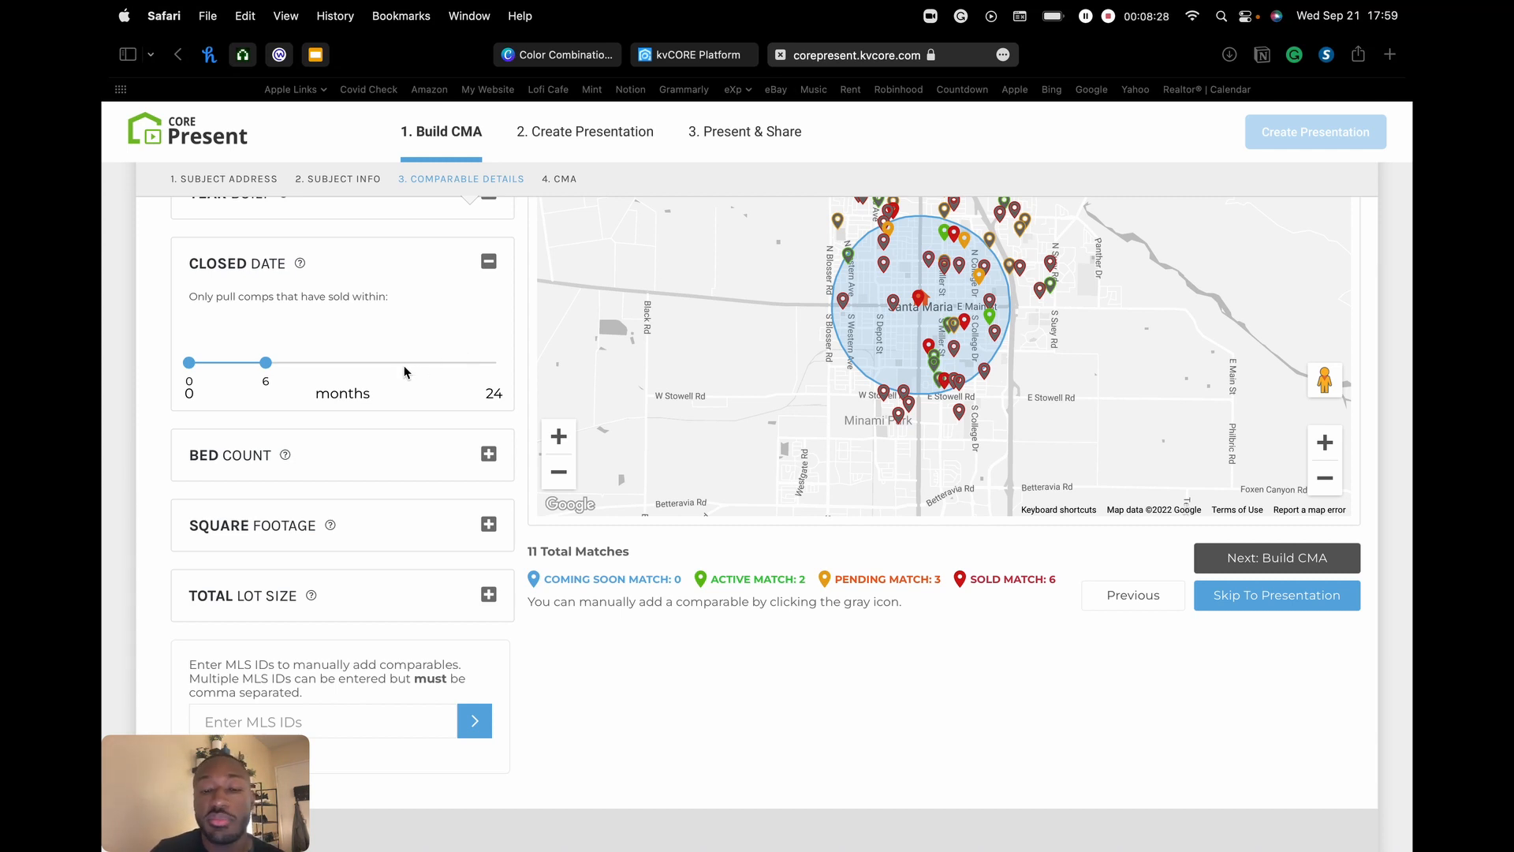
drag(265, 363, 344, 363)
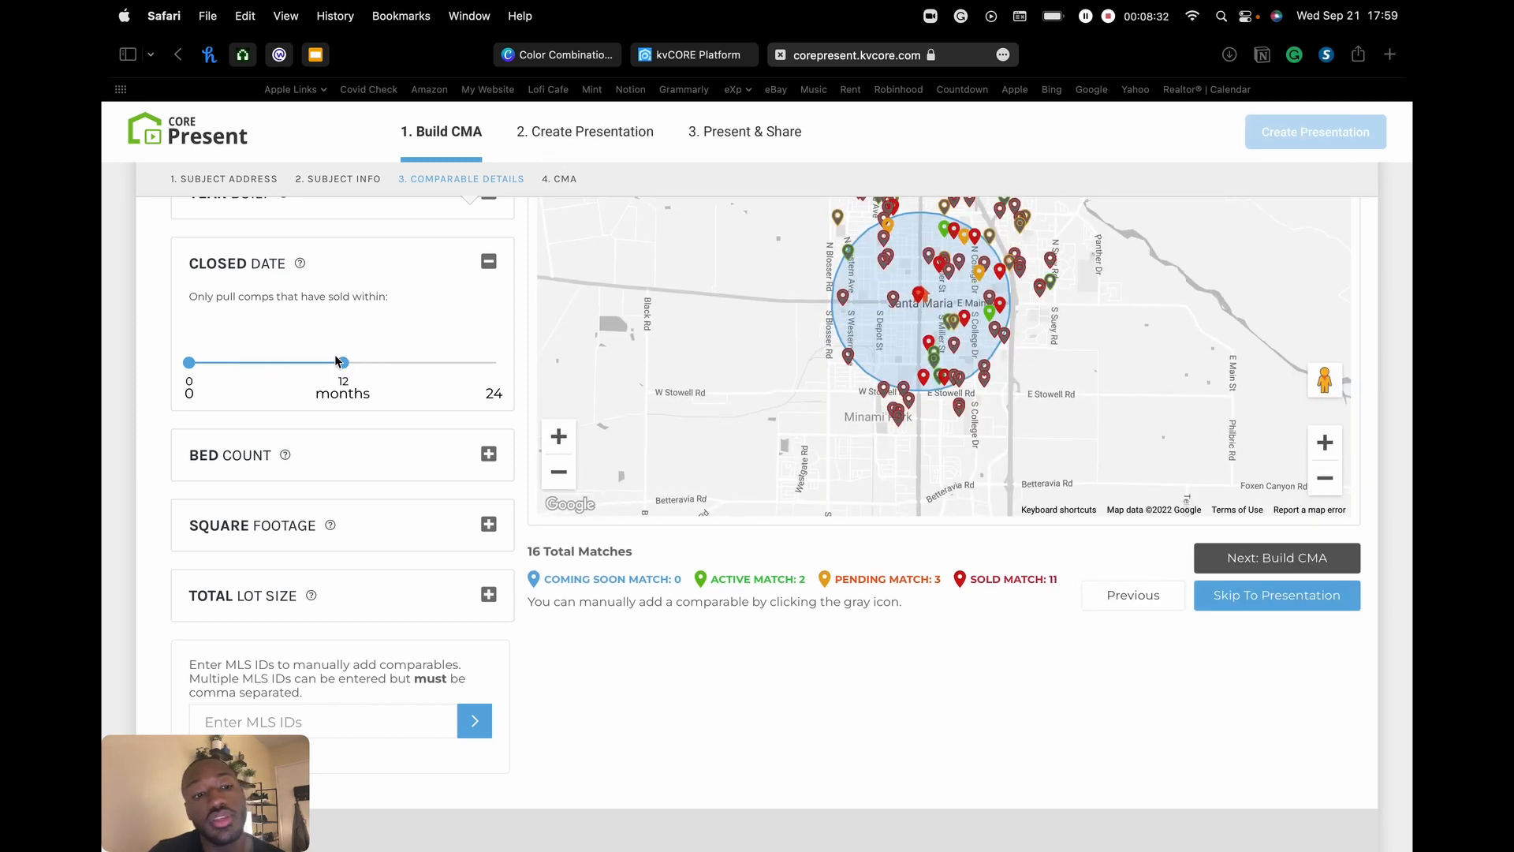
drag(344, 363, 500, 362)
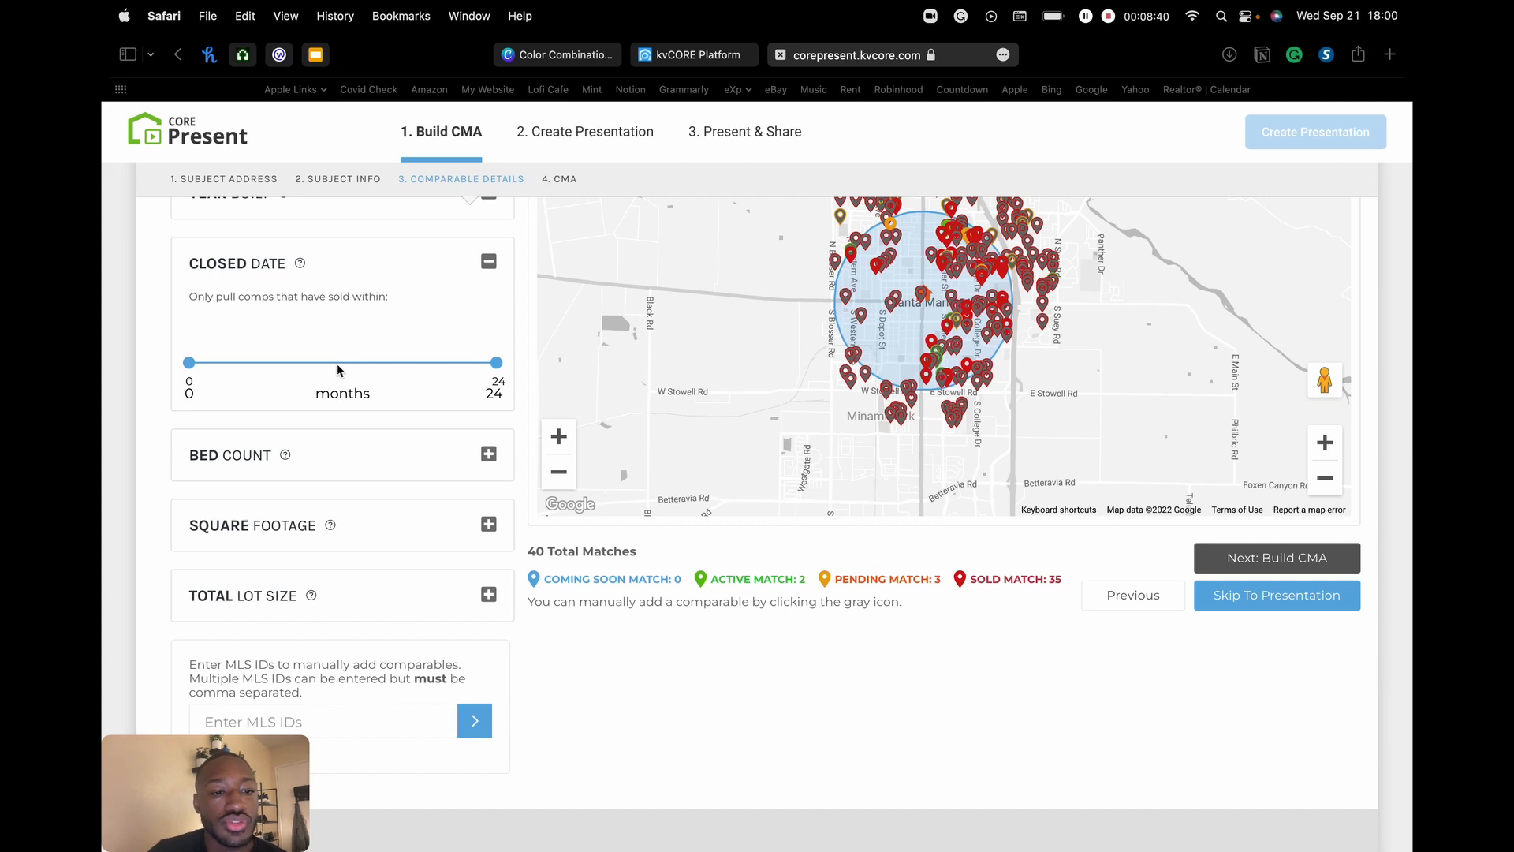
drag(496, 363, 266, 363)
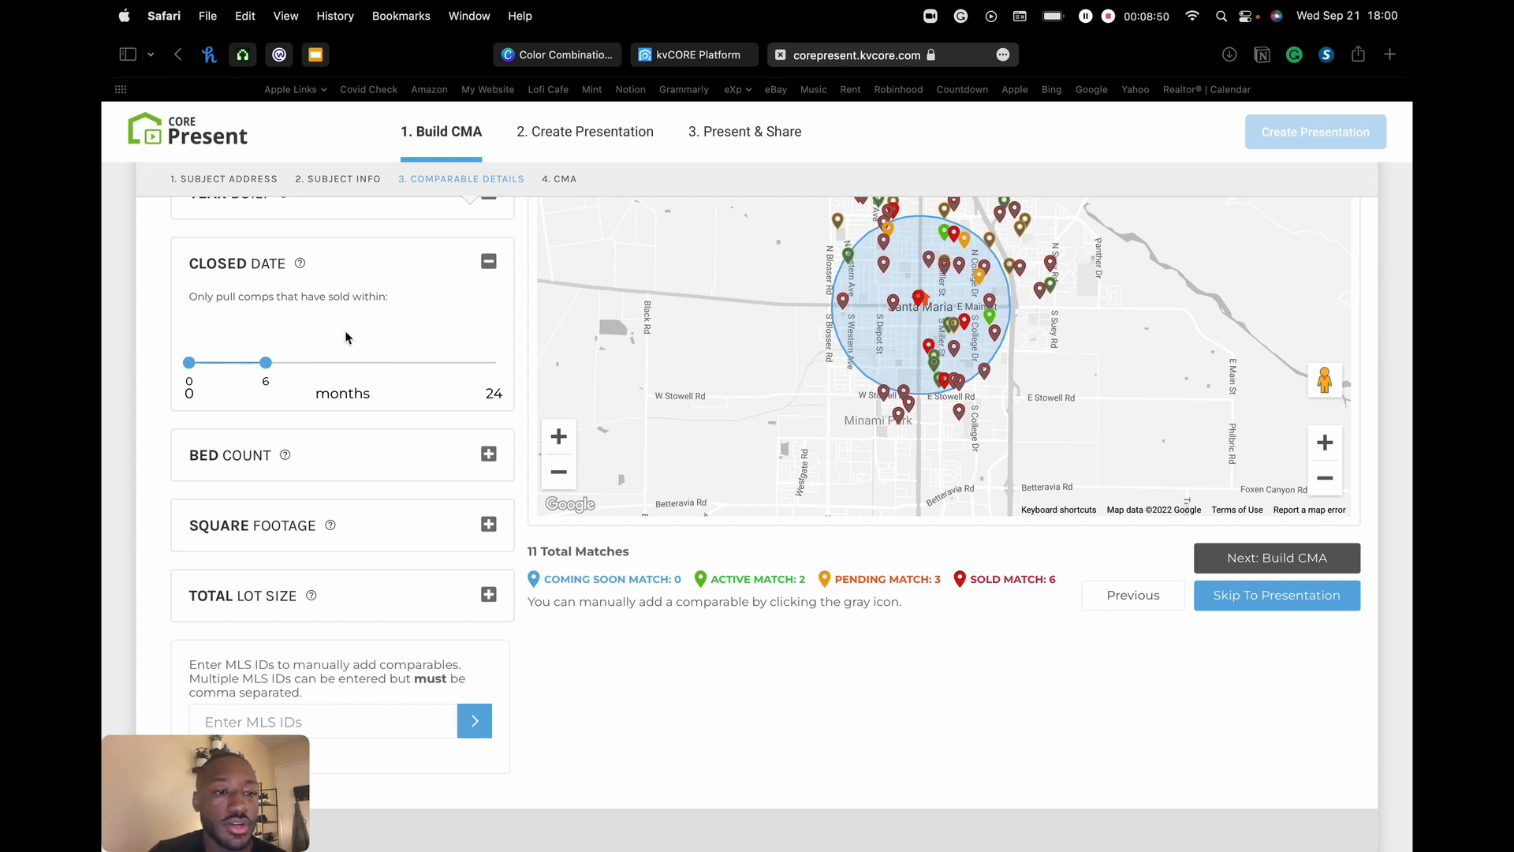
click(488, 265)
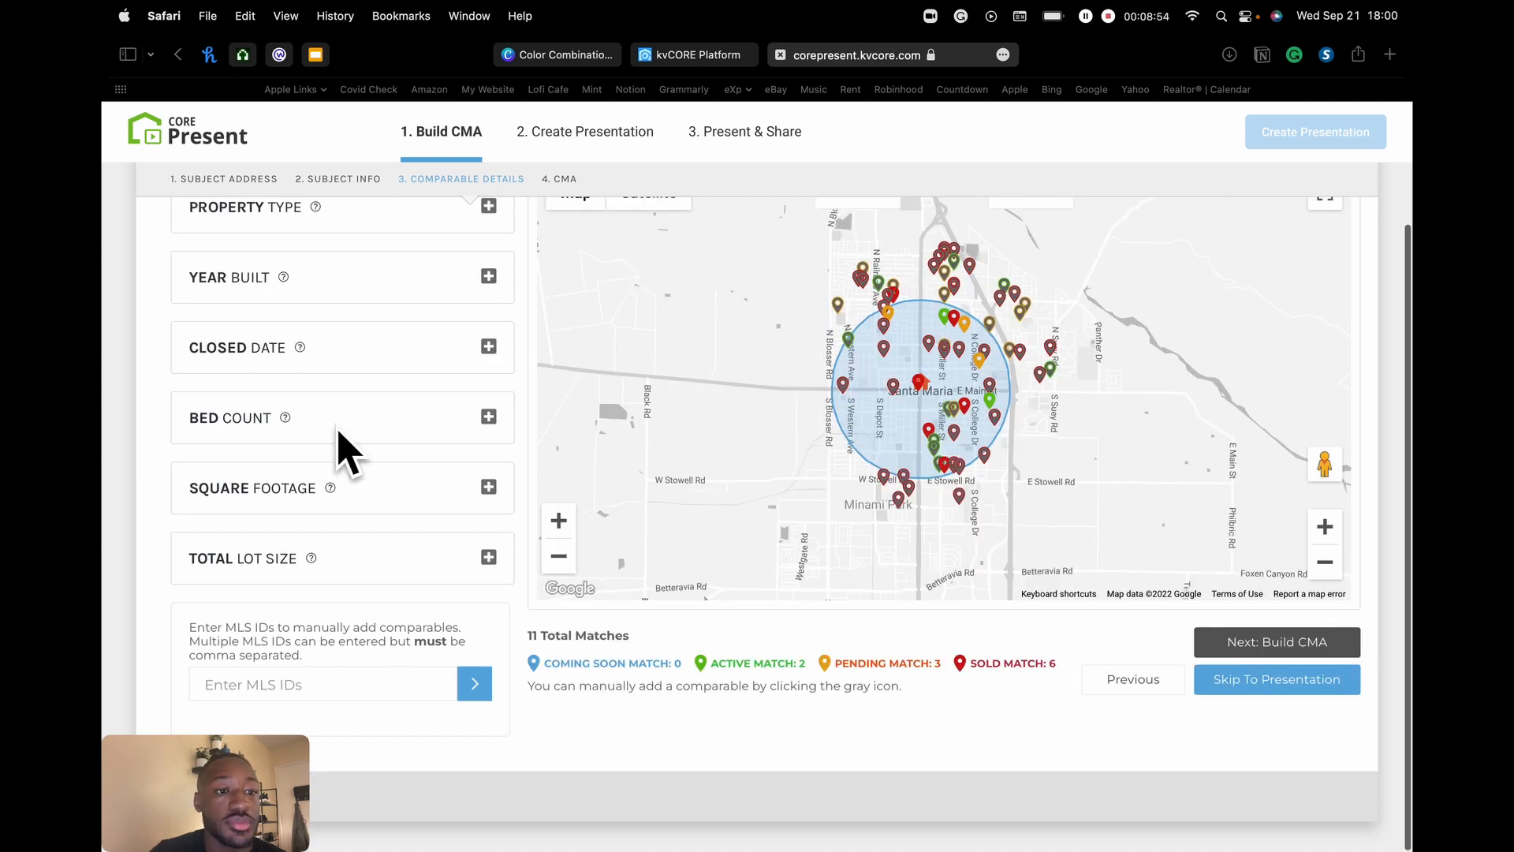
click(488, 416)
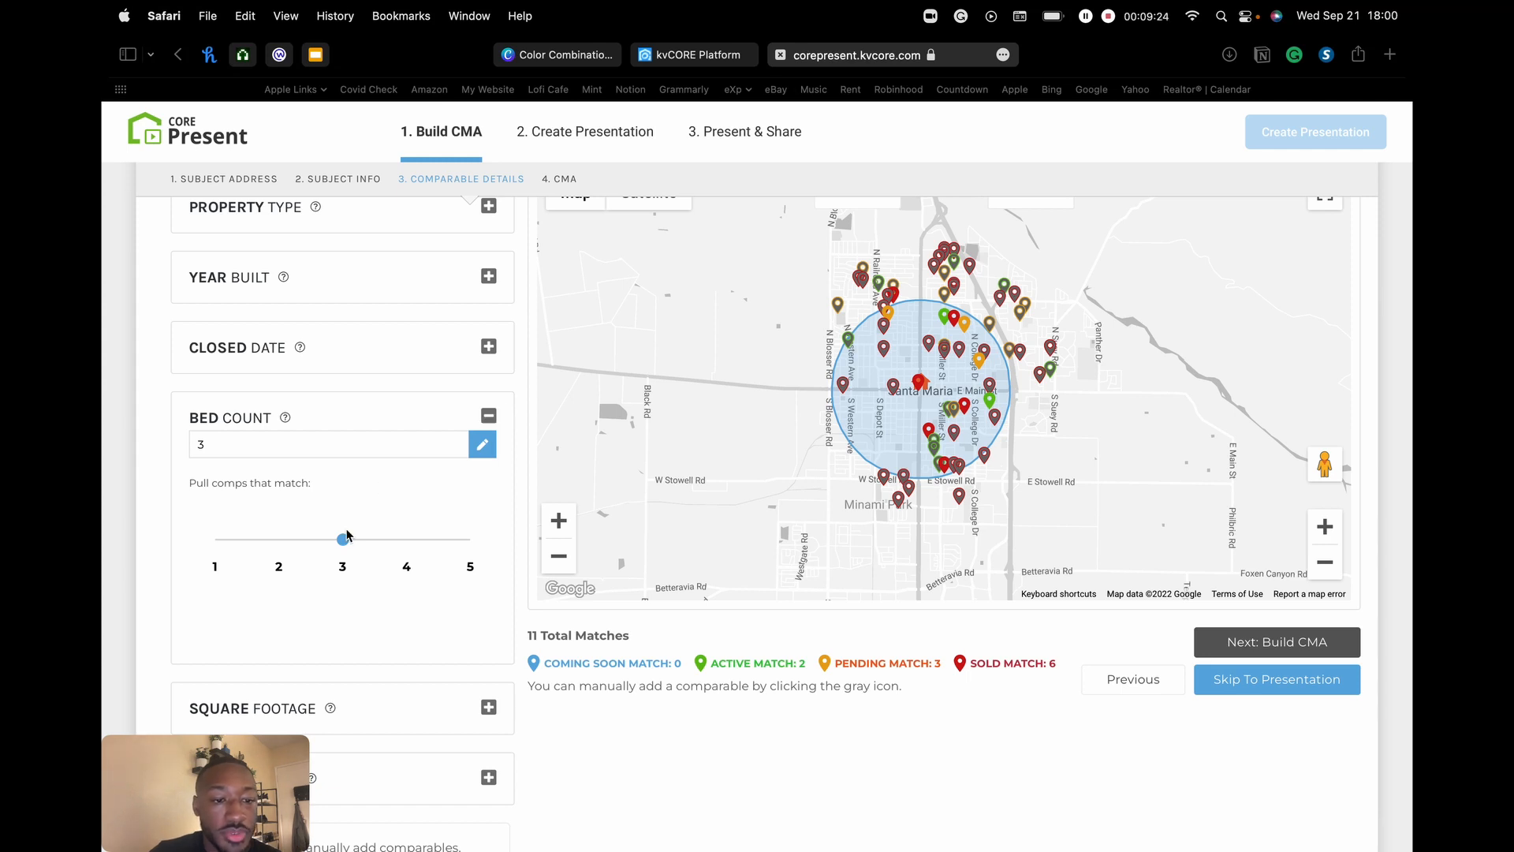
- Try bed ranges 1–3 and 2–4, return to exactly 3 beds, and collapse Bed Count
drag(342, 540, 213, 548)
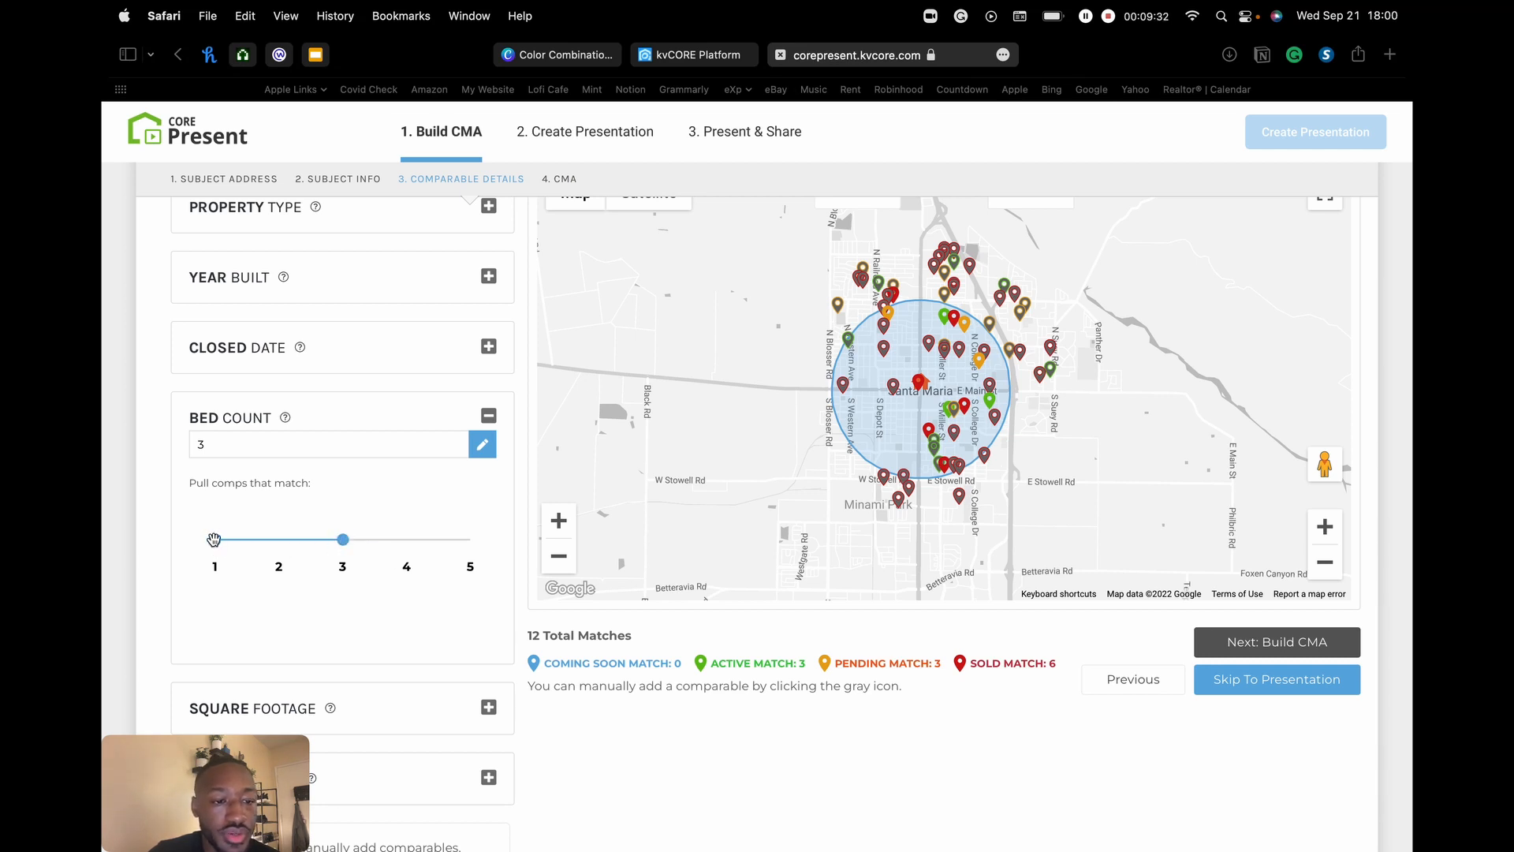
drag(218, 539, 406, 540)
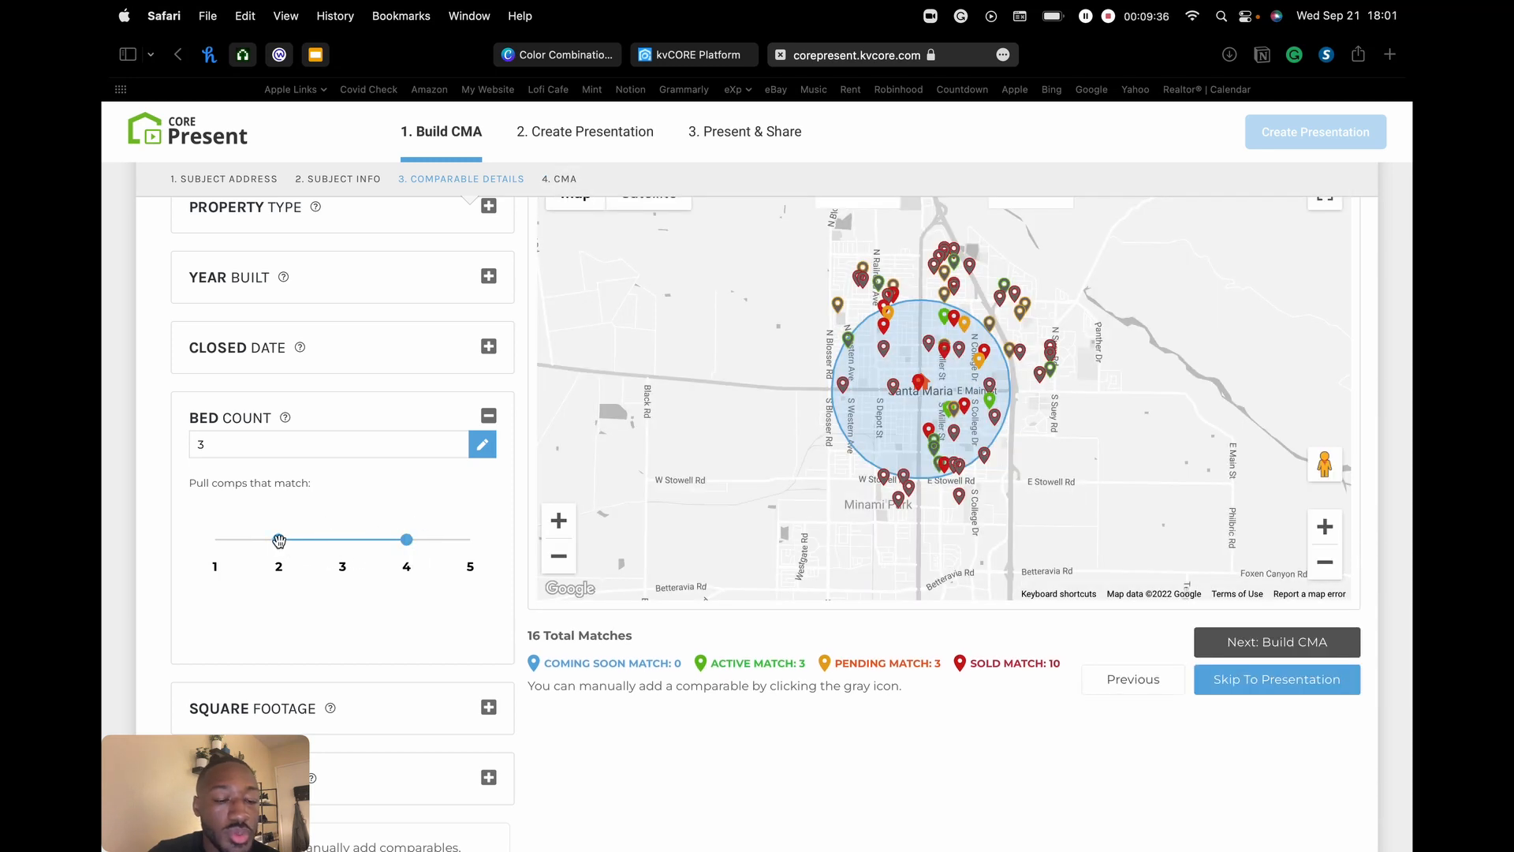
drag(280, 541, 342, 539)
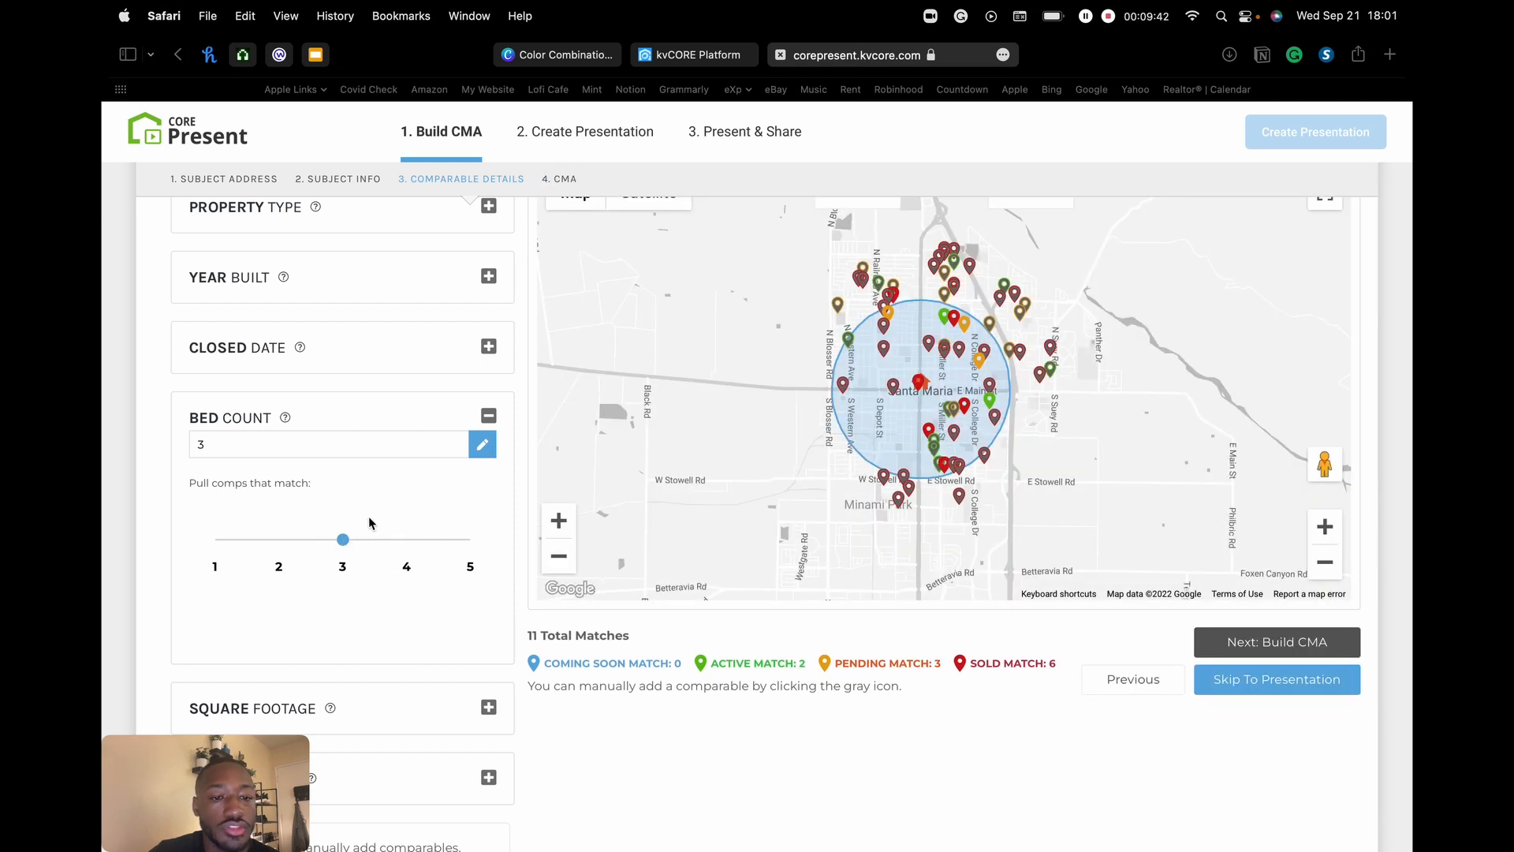
click(489, 418)
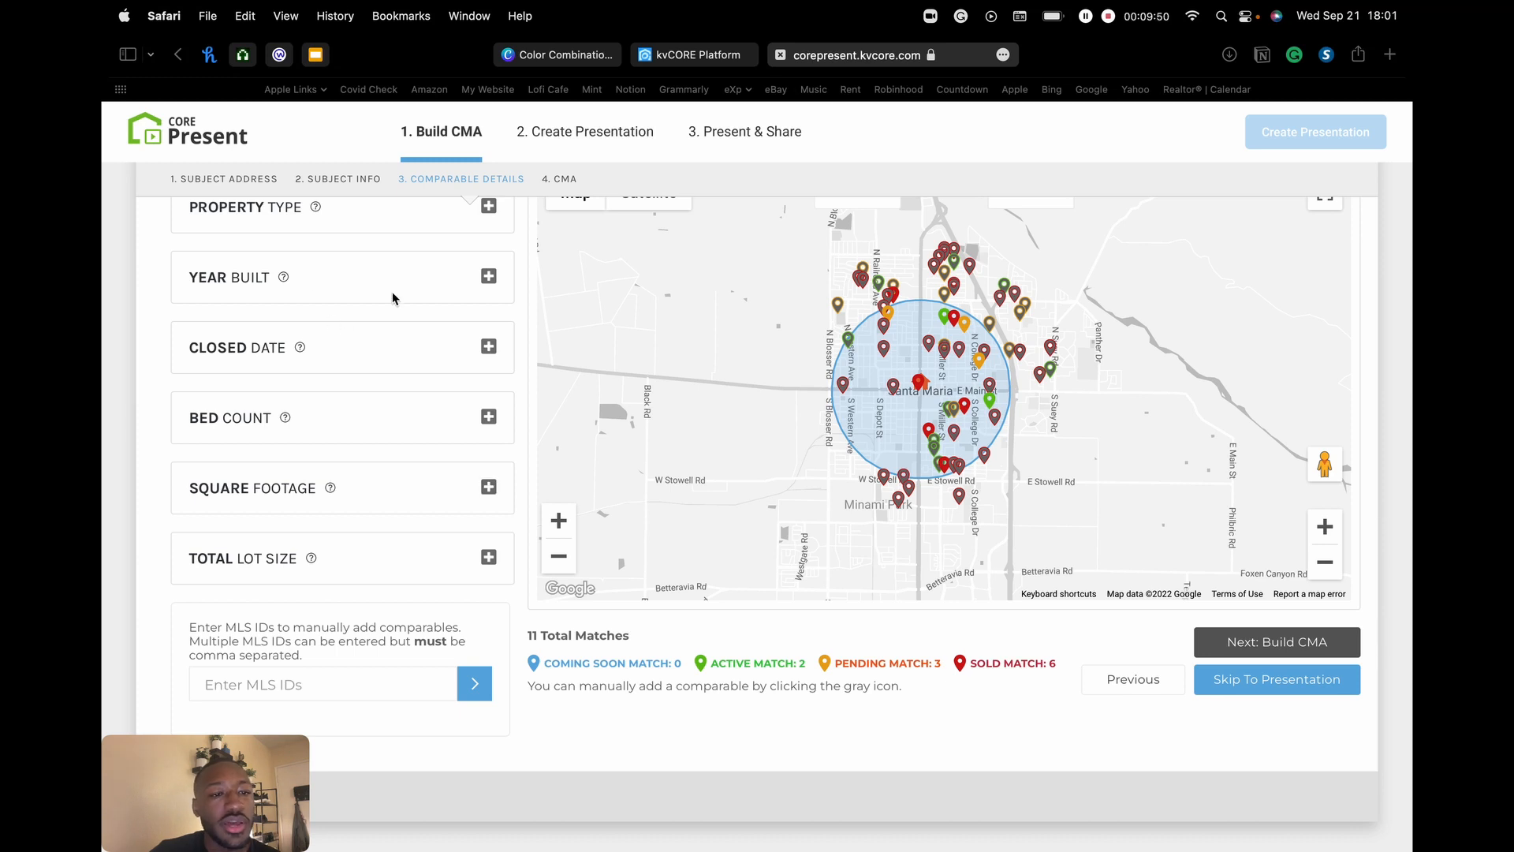
scroll(406, 301, up, 2)
- Expand the Square Footage filter to show the 1,599 sq ft subject's ±20% range (1,280–1,920)
mouse_move(318, 251)
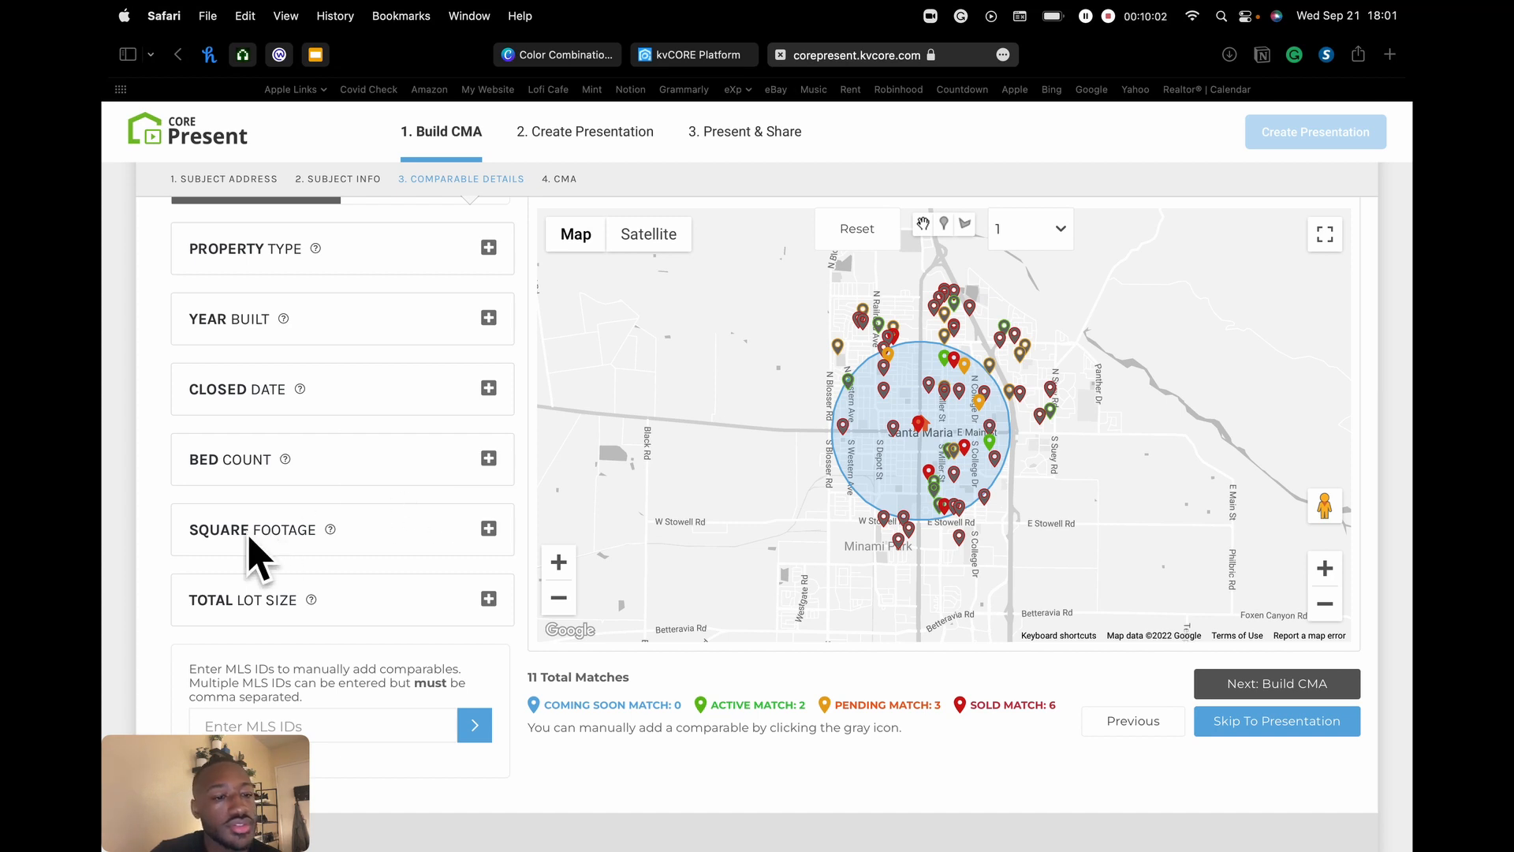
click(488, 529)
scroll(389, 439, down, 5)
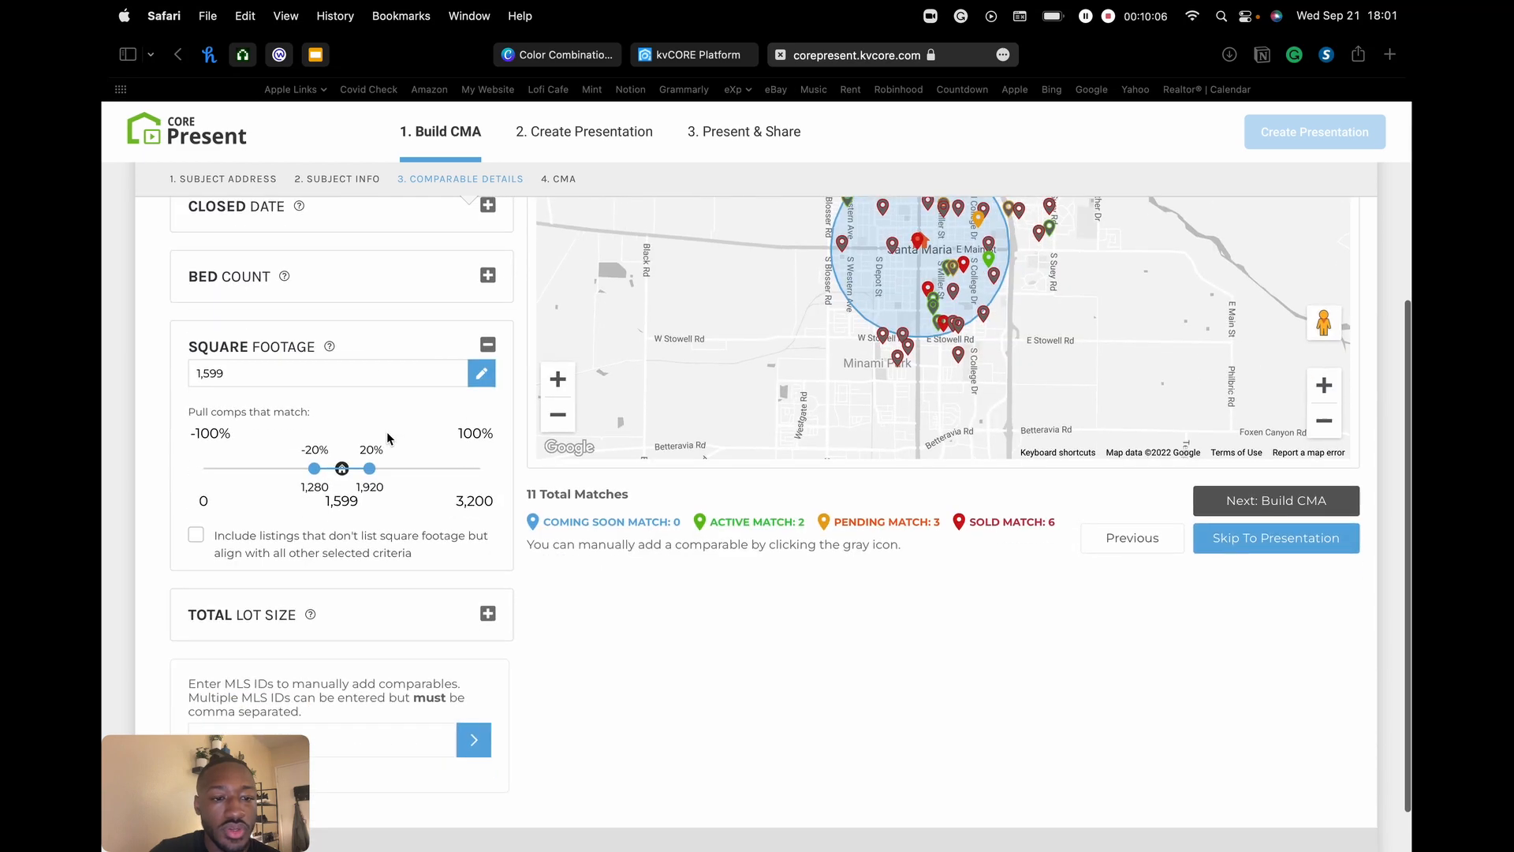
- Turn on Do Not Disturb from Control Center's Focus options, then close Control Center
click(1247, 16)
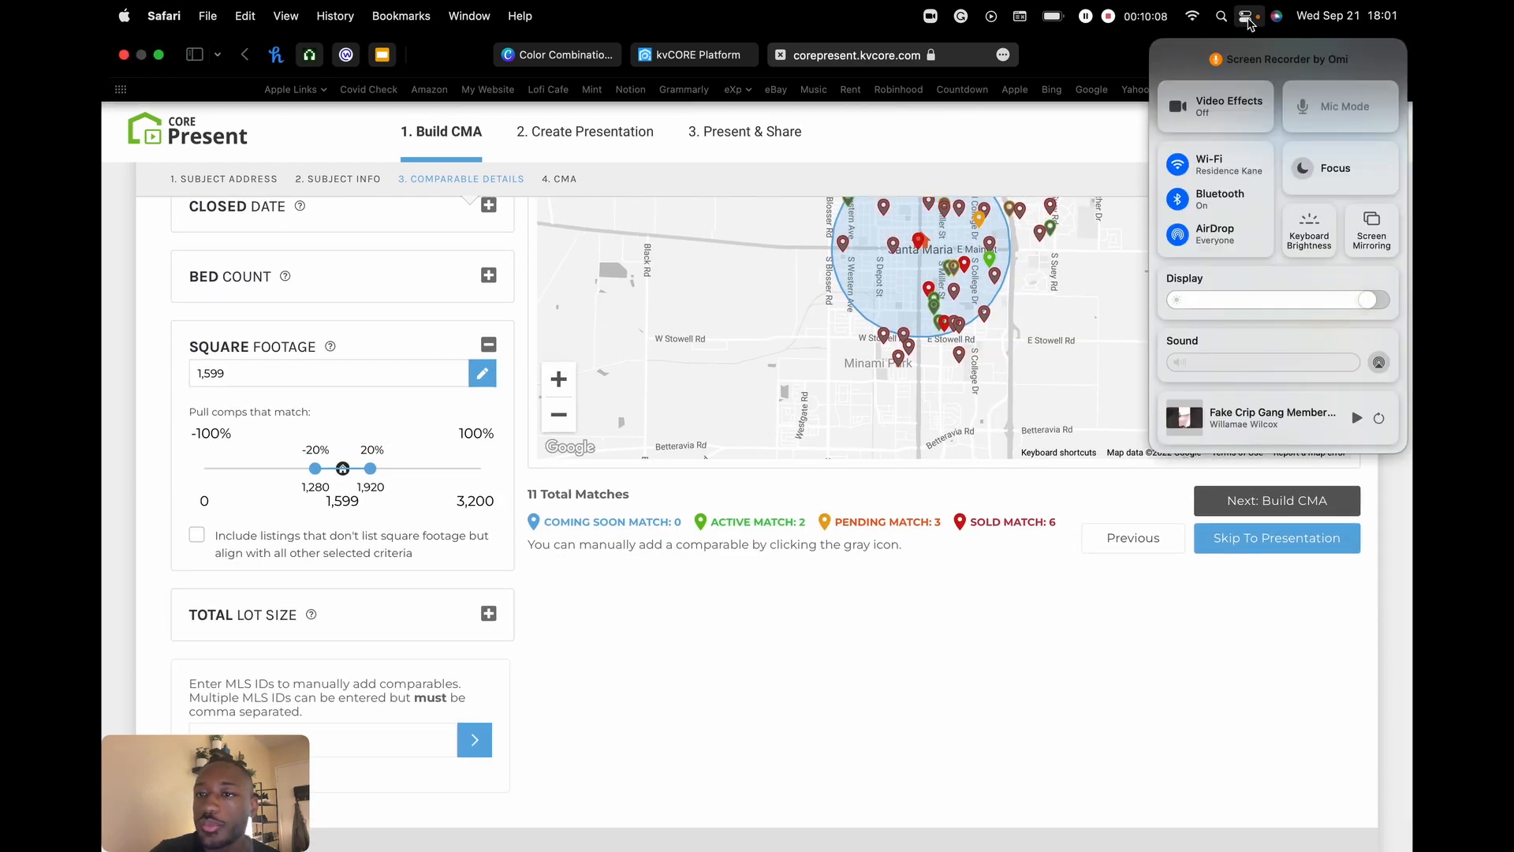
click(1376, 170)
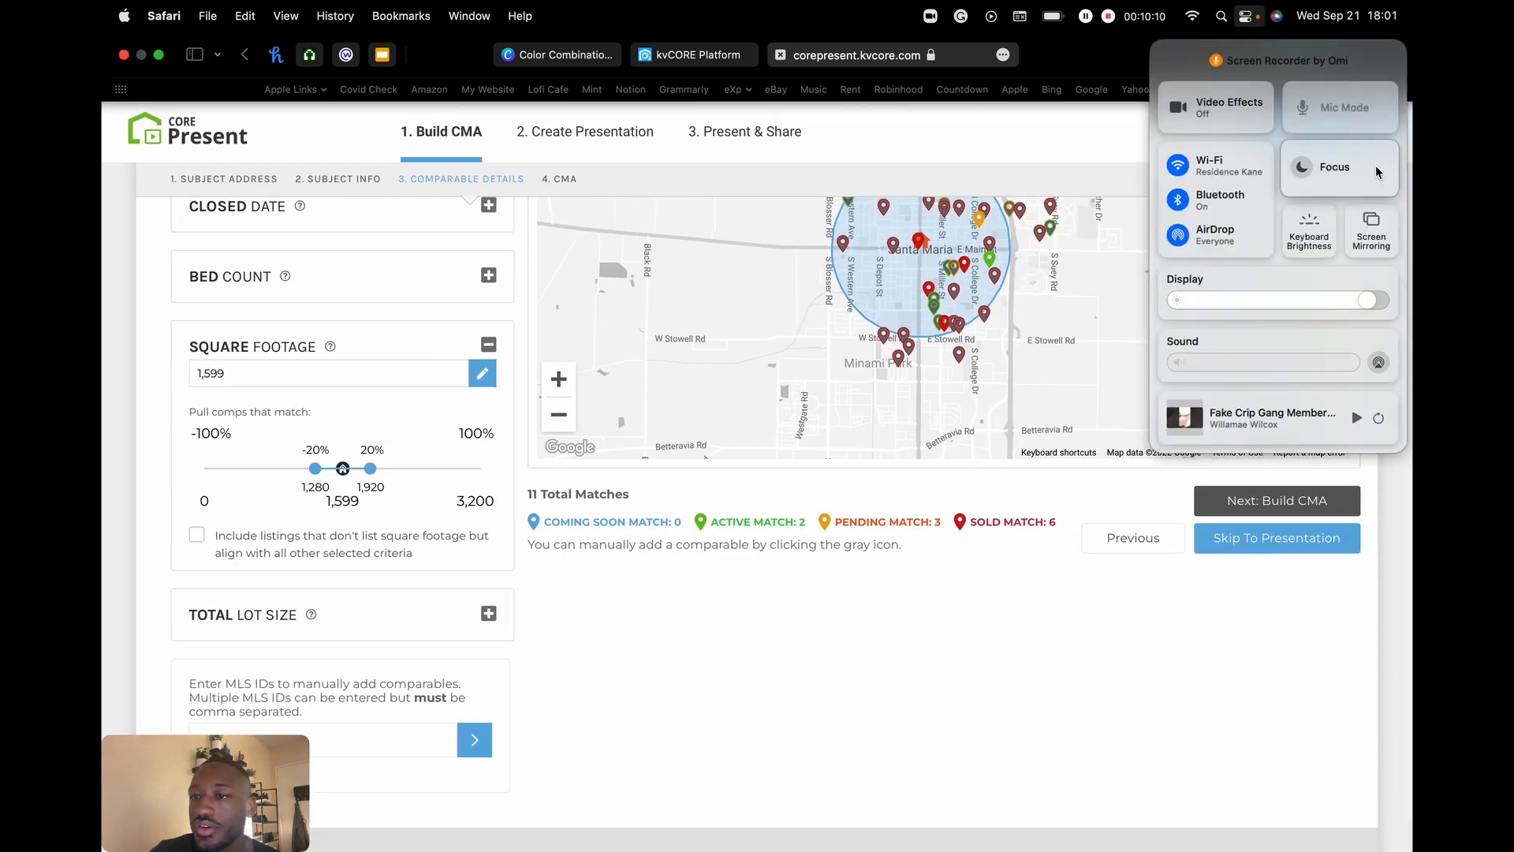
click(1213, 95)
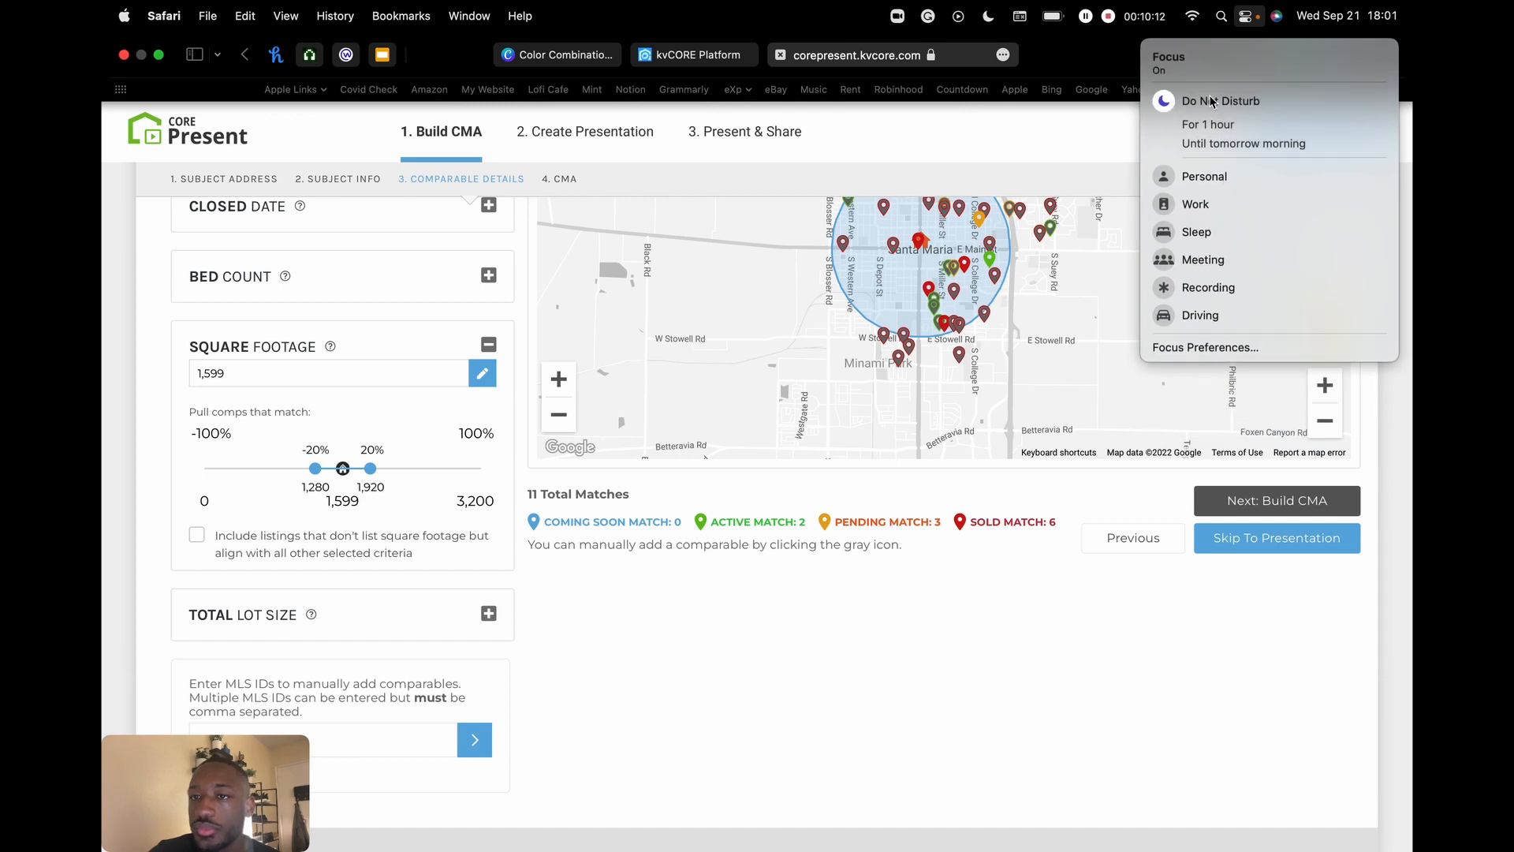
click(1248, 17)
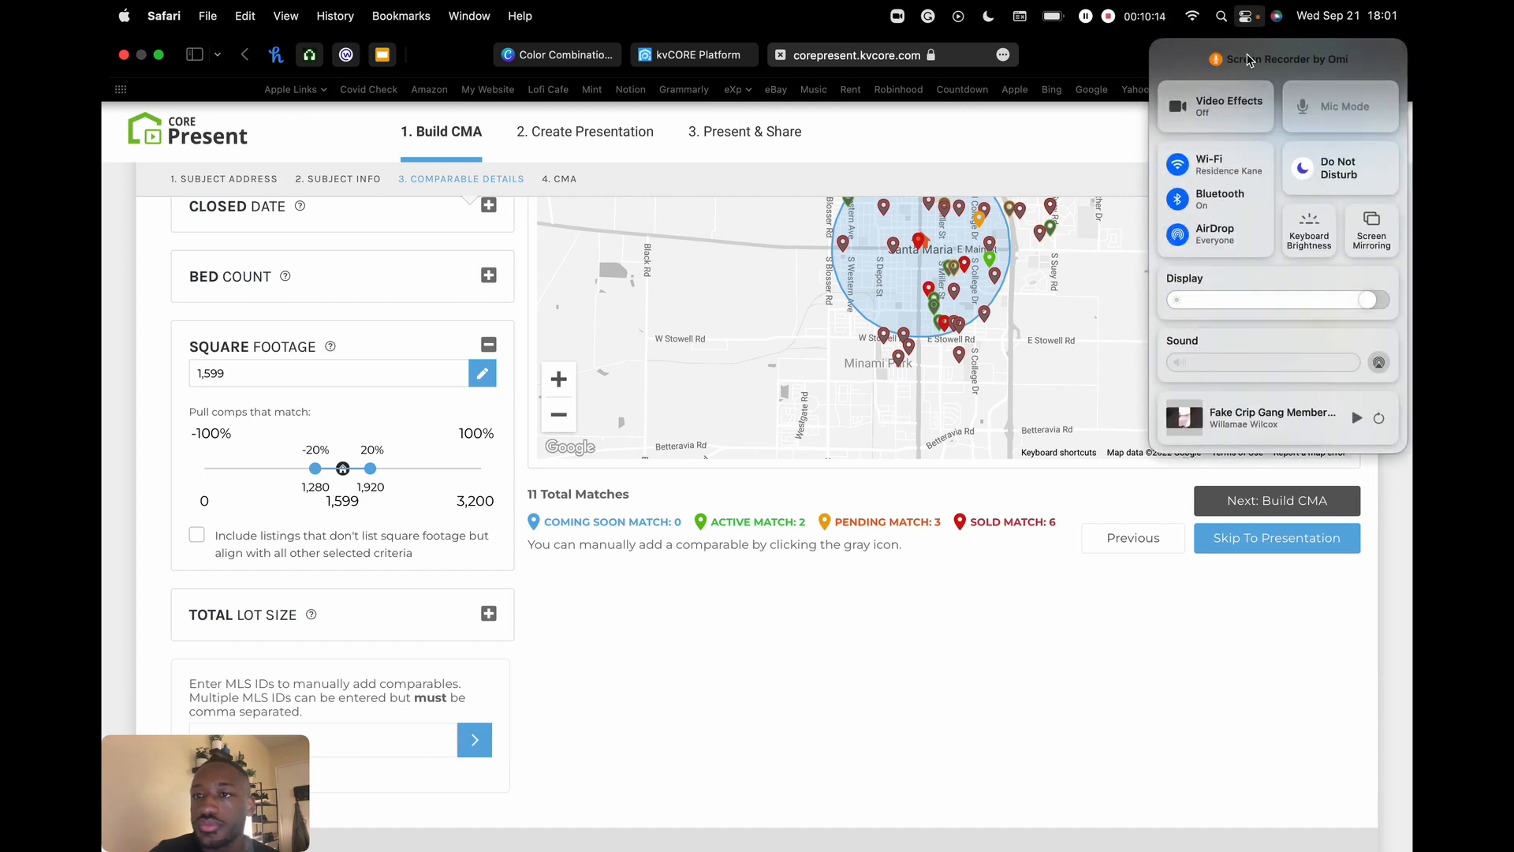
click(1249, 17)
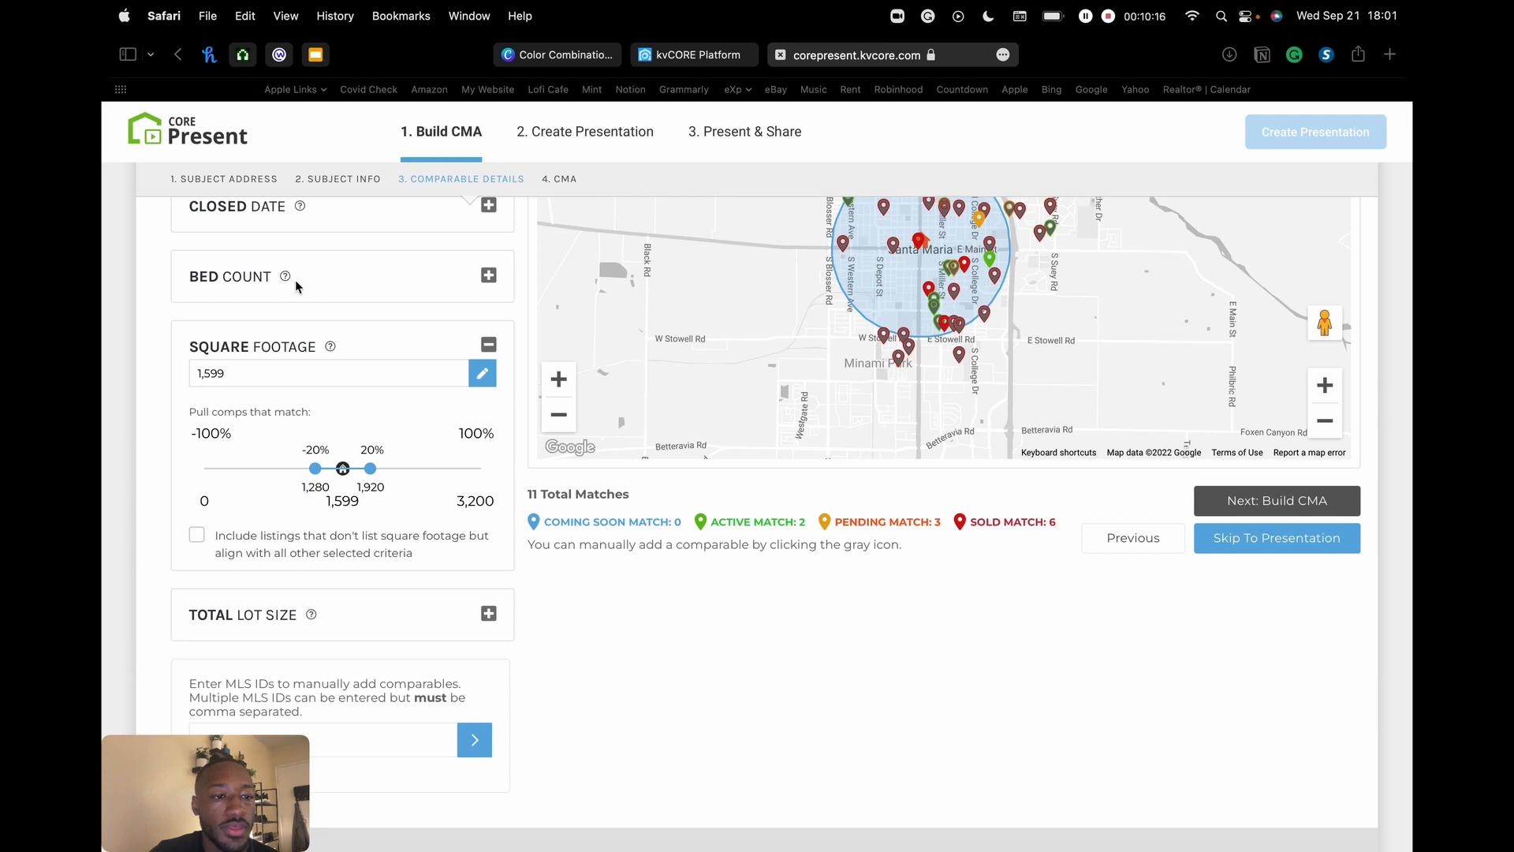
- Narrow square footage to ±10% (1,440–1,760), excluding listings without square footage, then collapse the filter
scroll(130, 355, down, 1)
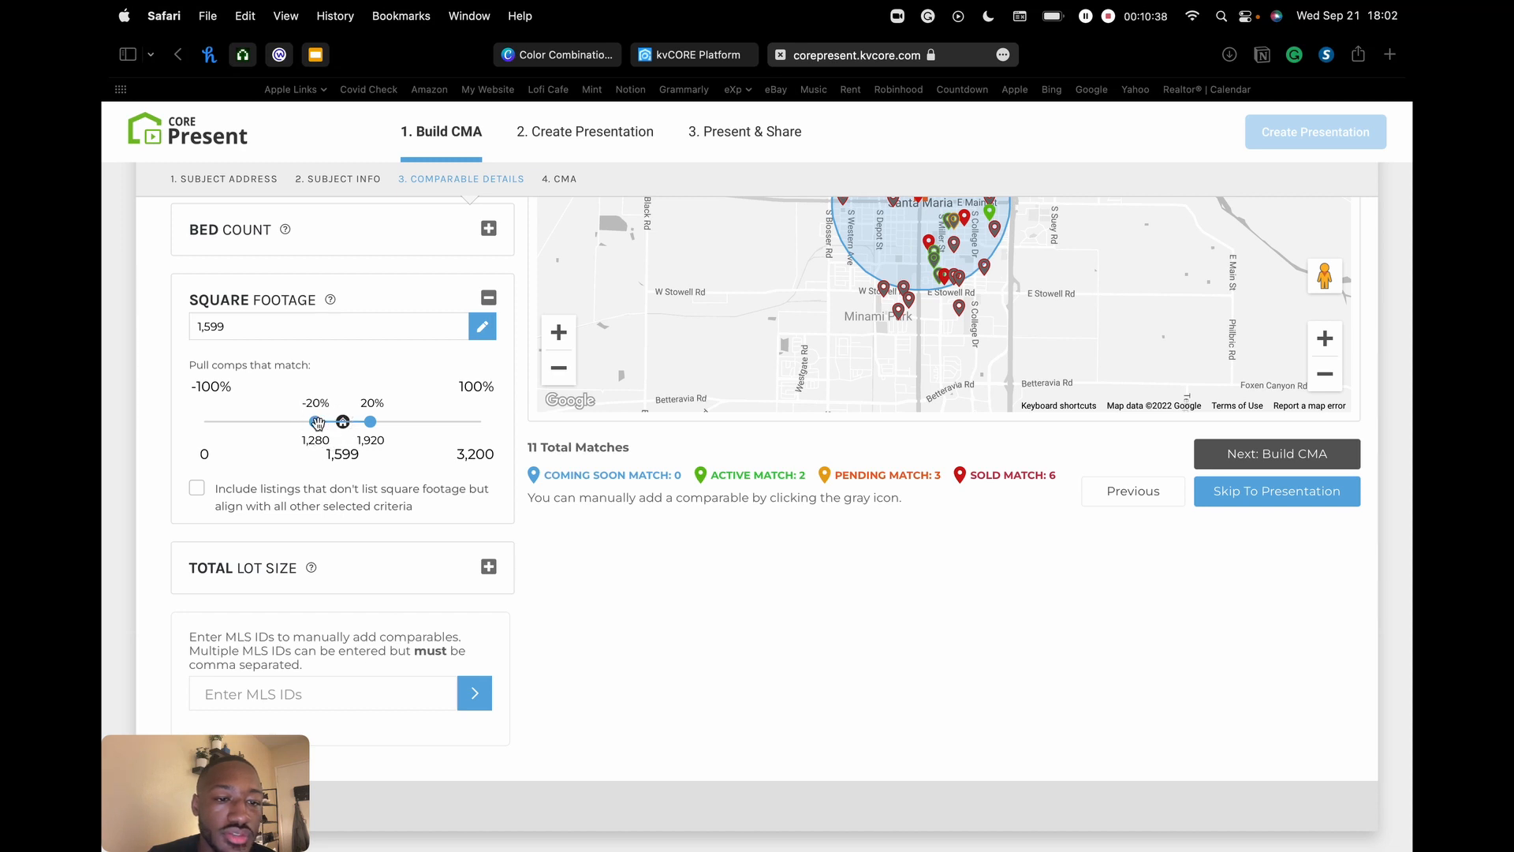
scroll(316, 423, down, 1)
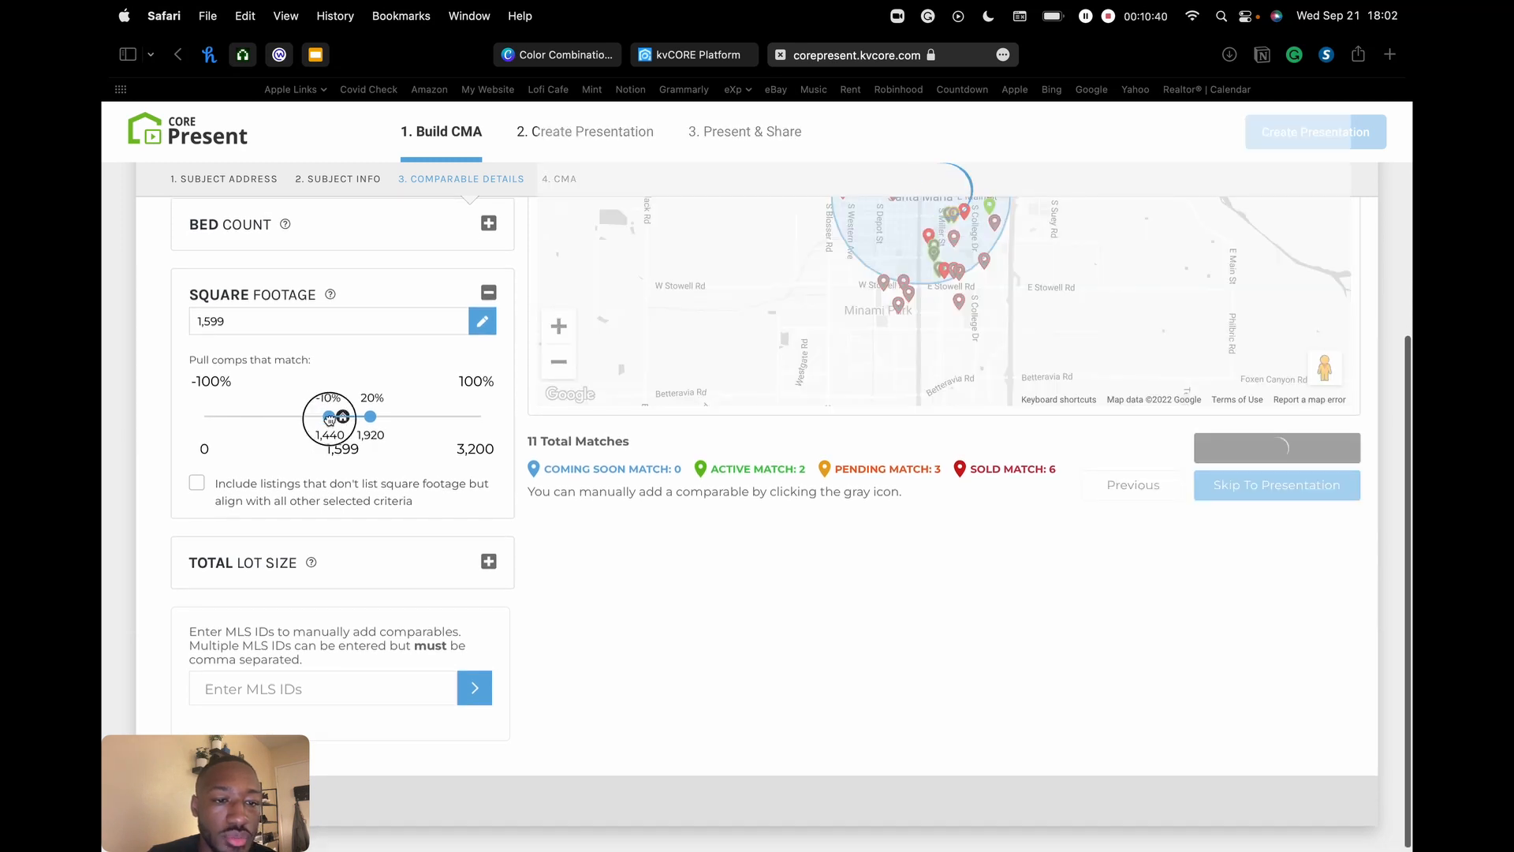
drag(371, 425, 357, 426)
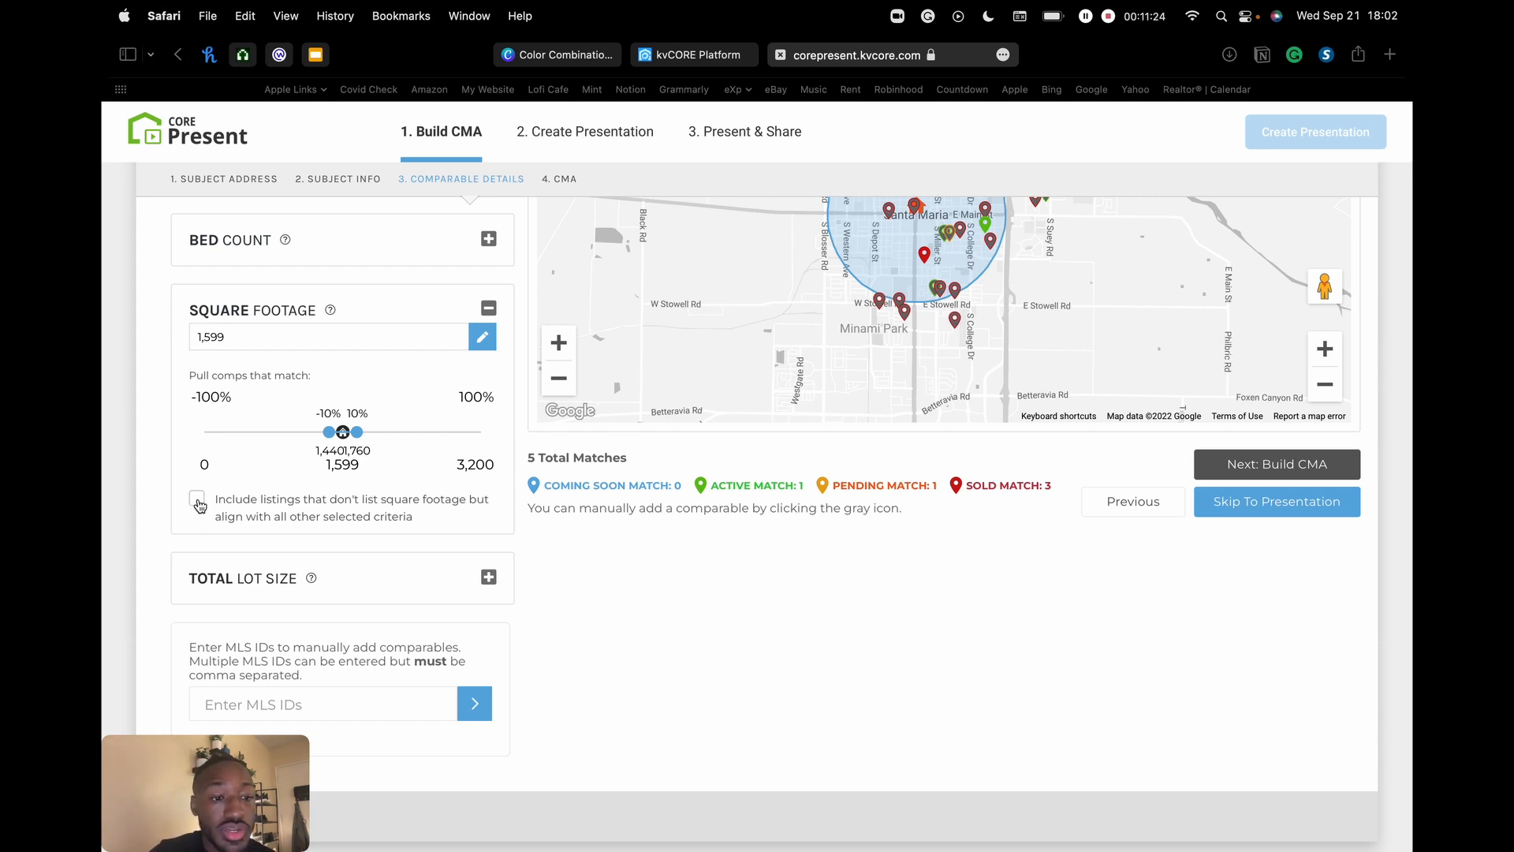
click(197, 501)
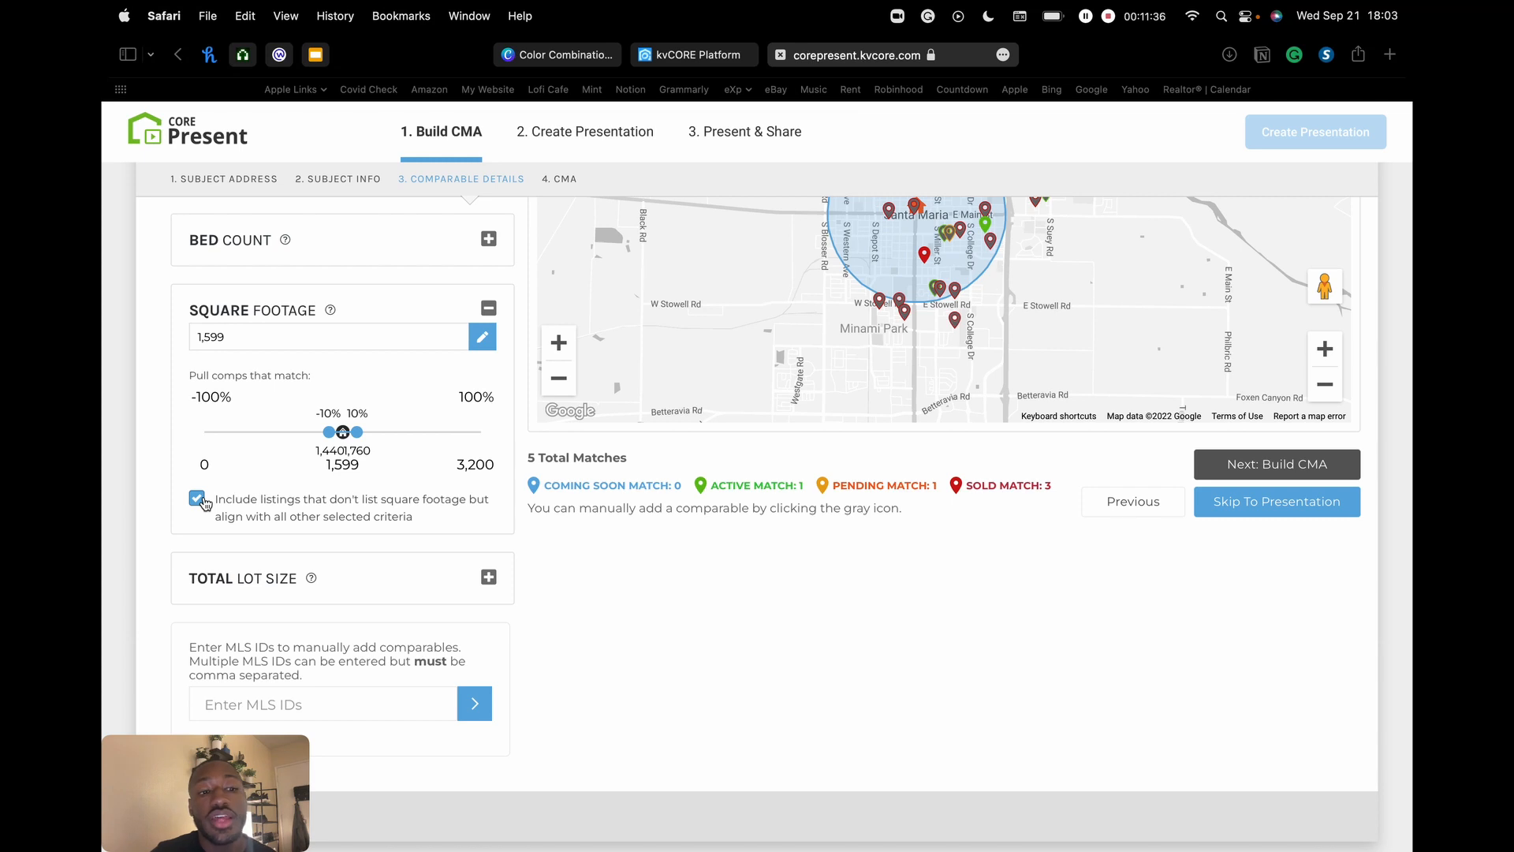
click(198, 500)
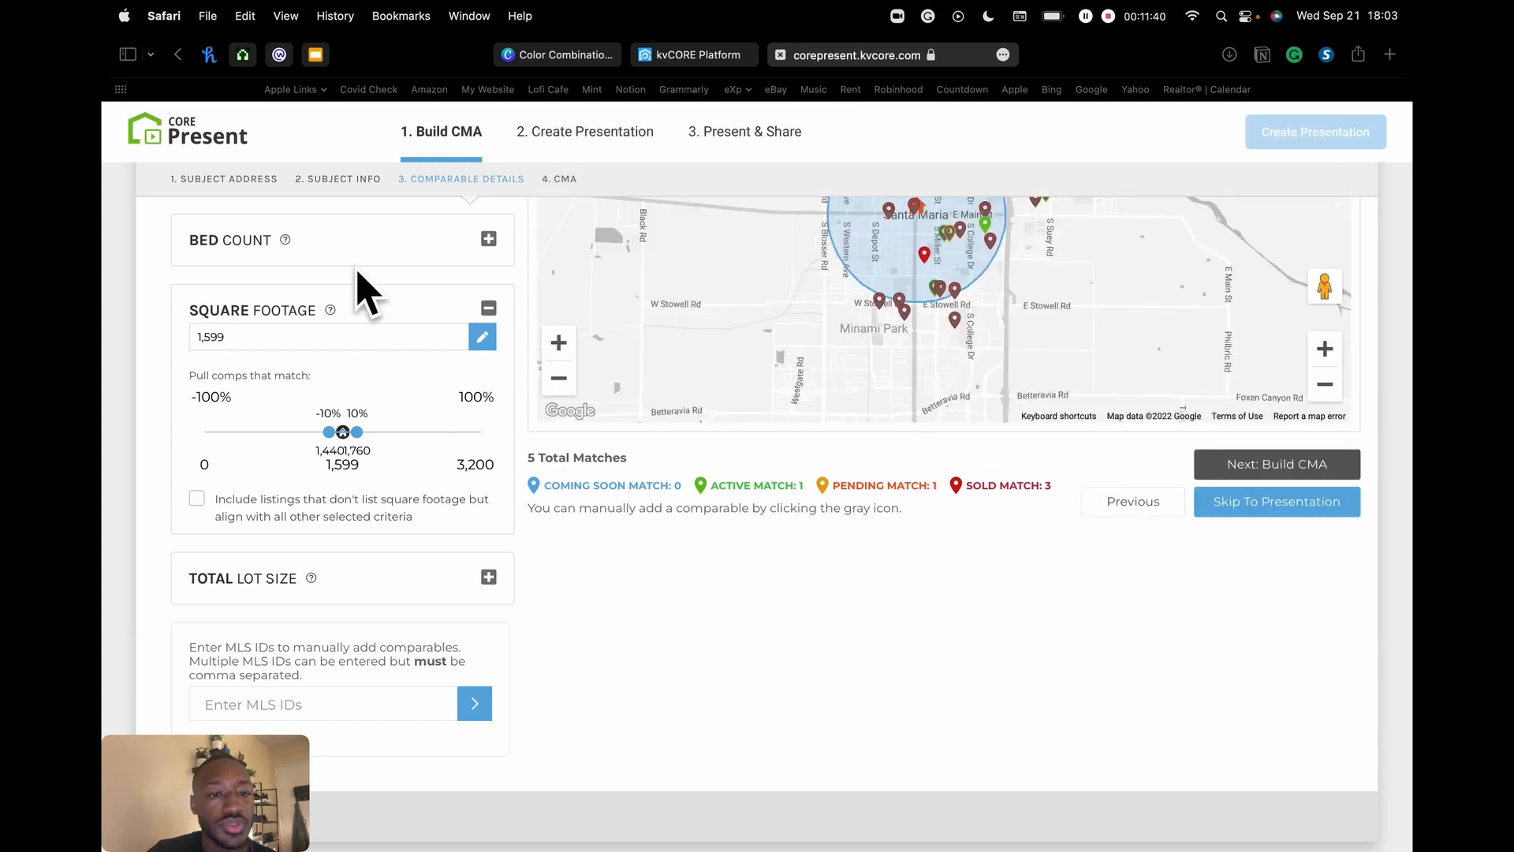
click(488, 309)
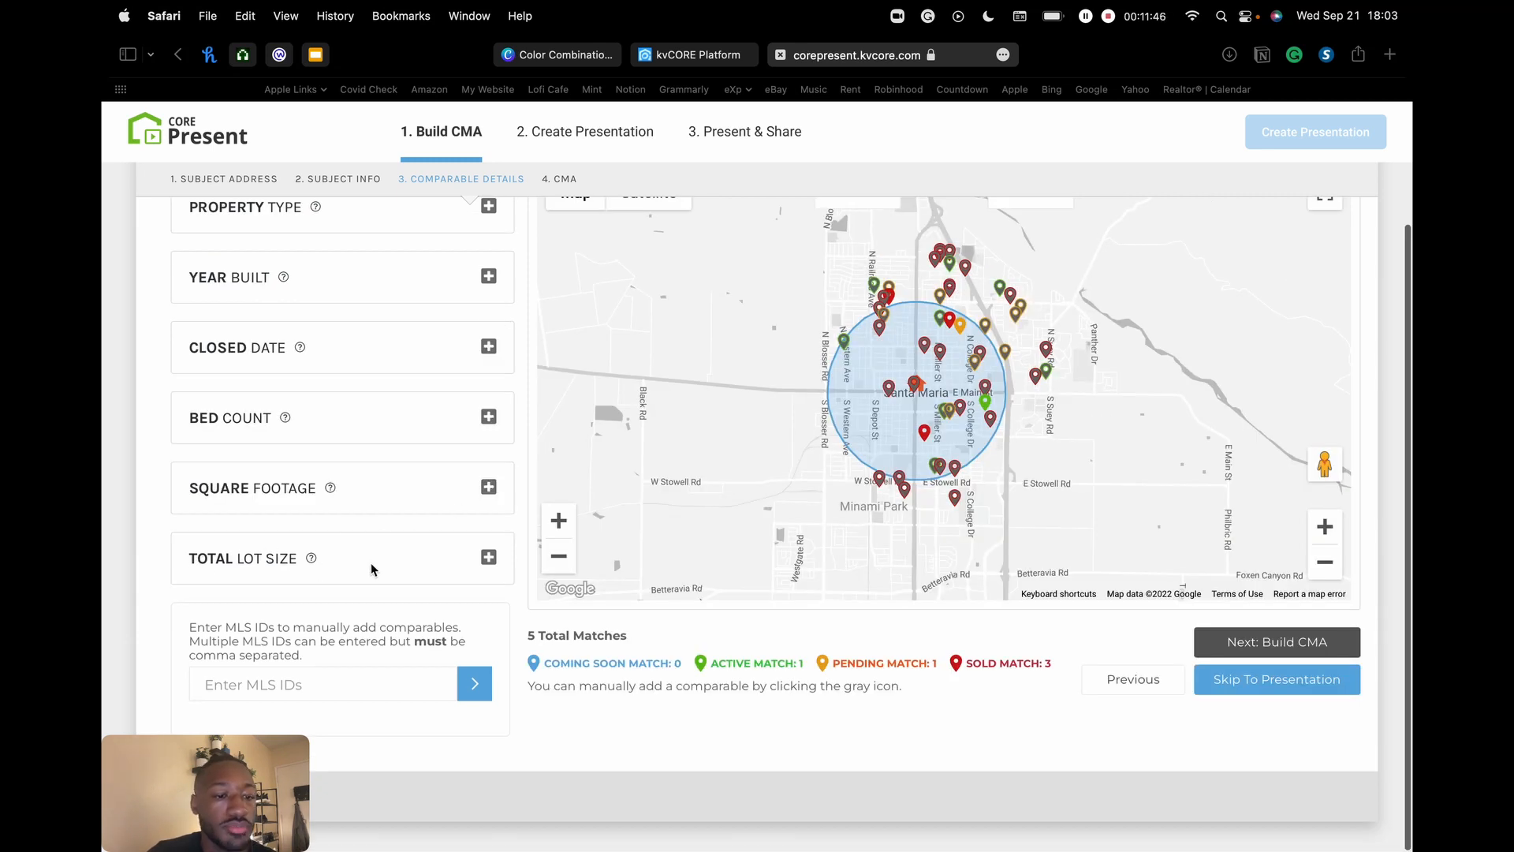
click(489, 557)
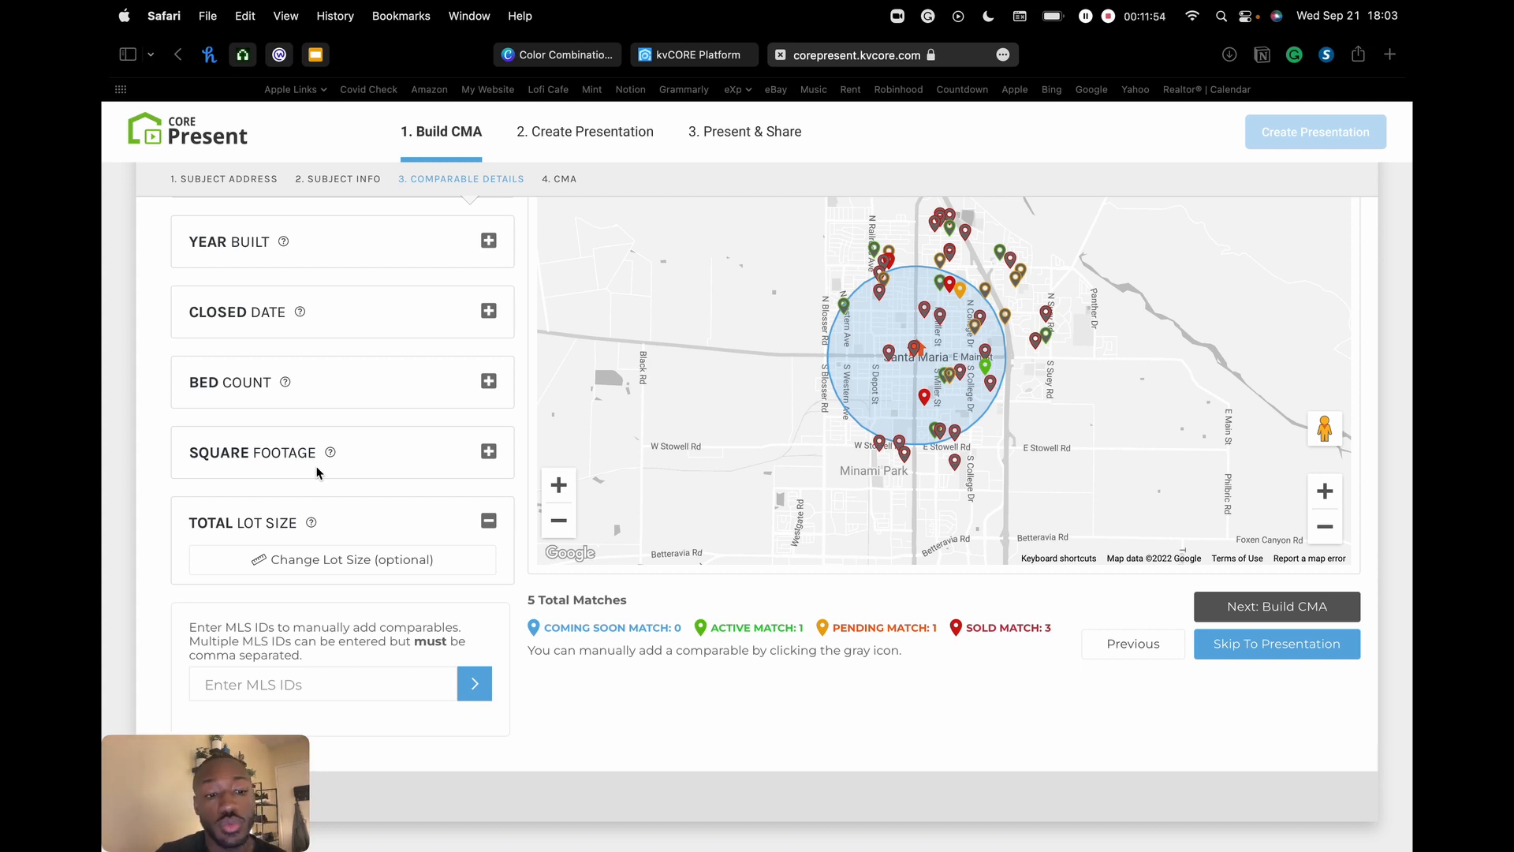
click(362, 560)
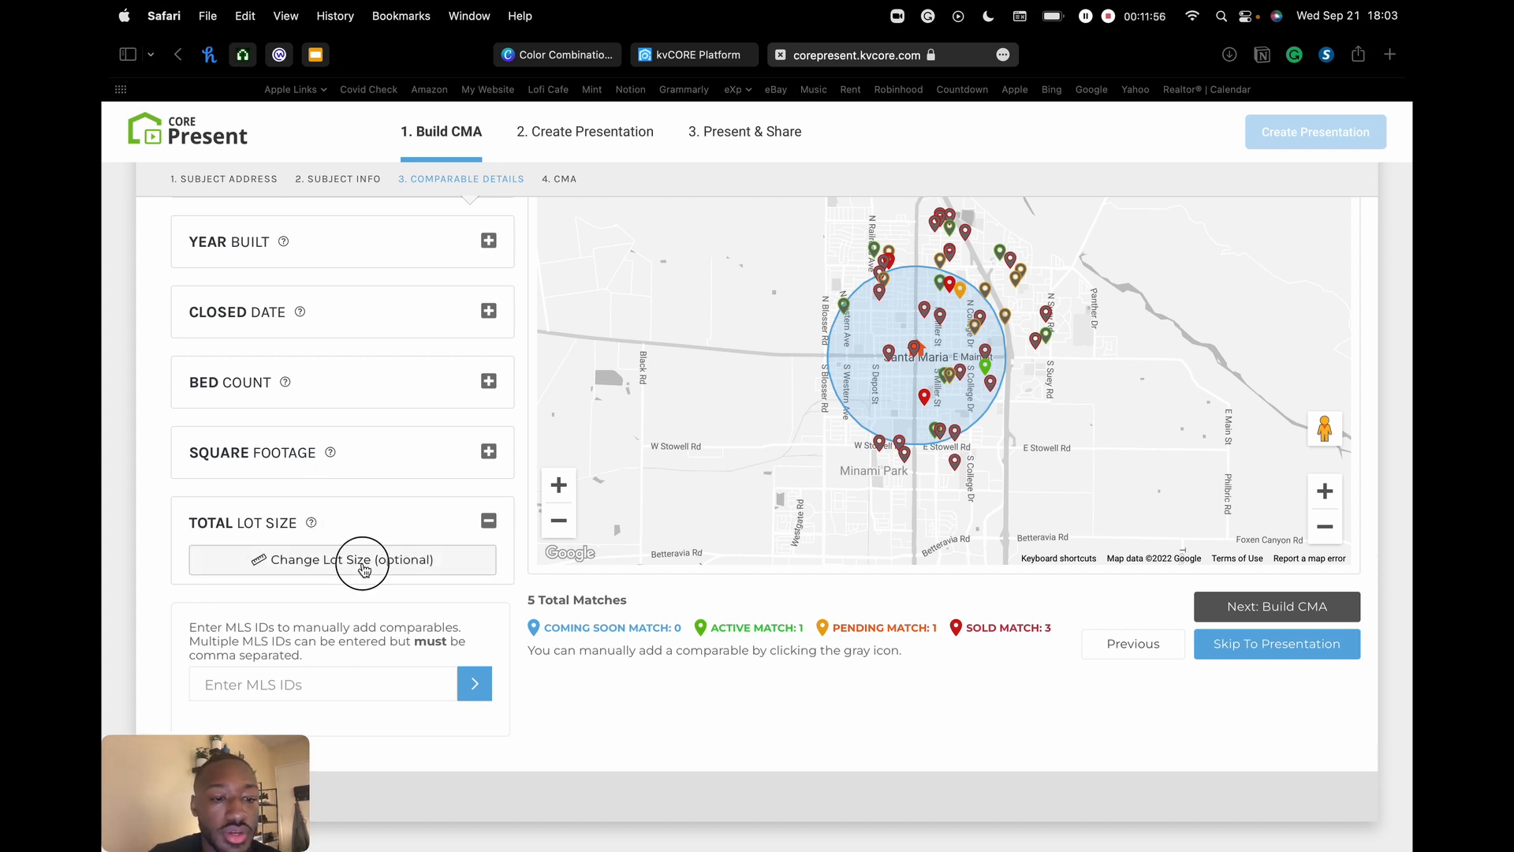
scroll(361, 552, down, 2)
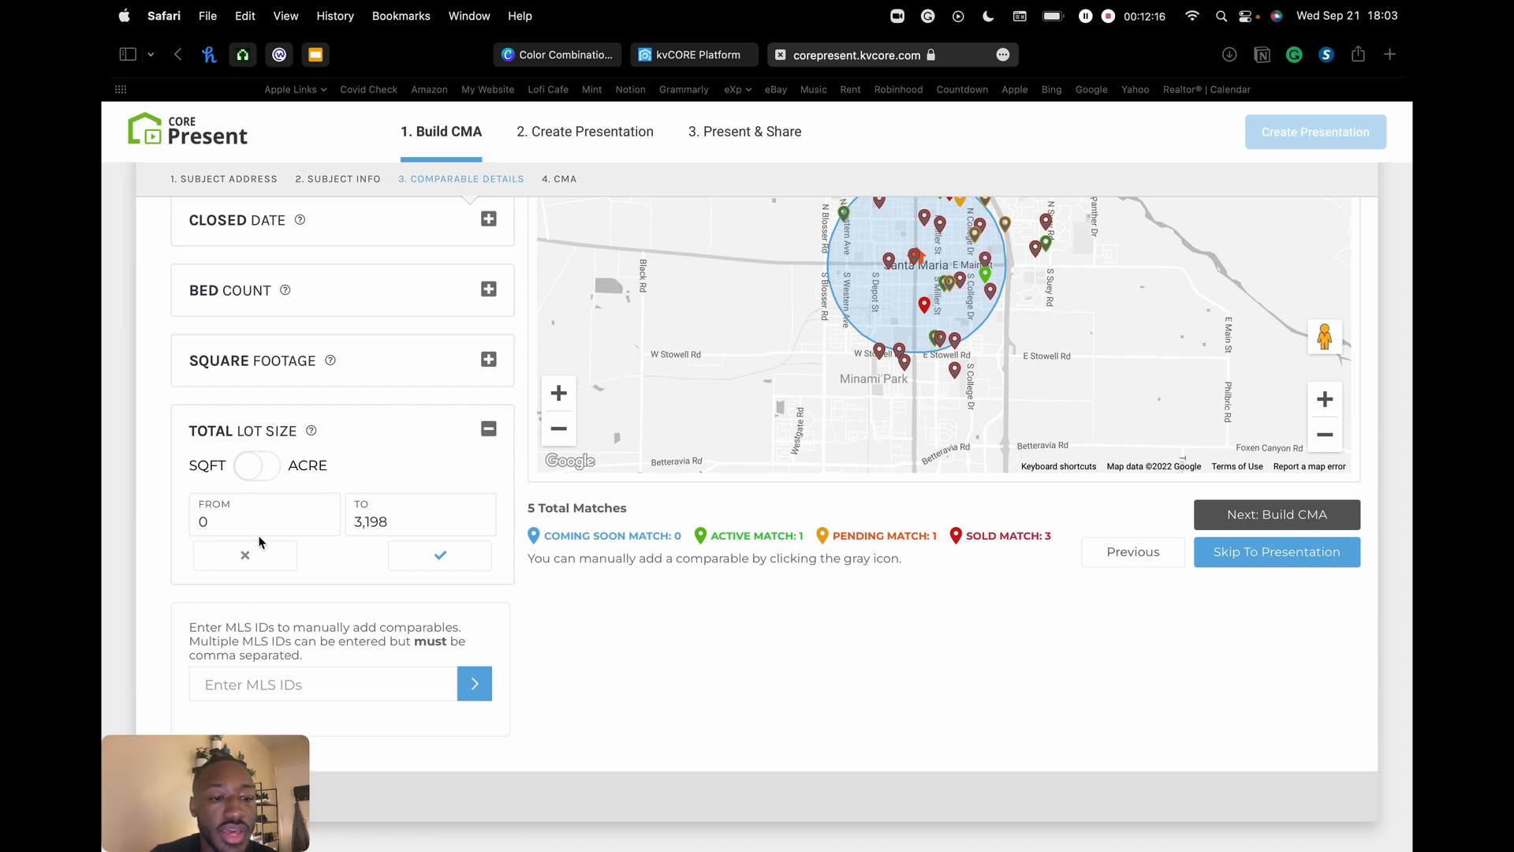
click(255, 560)
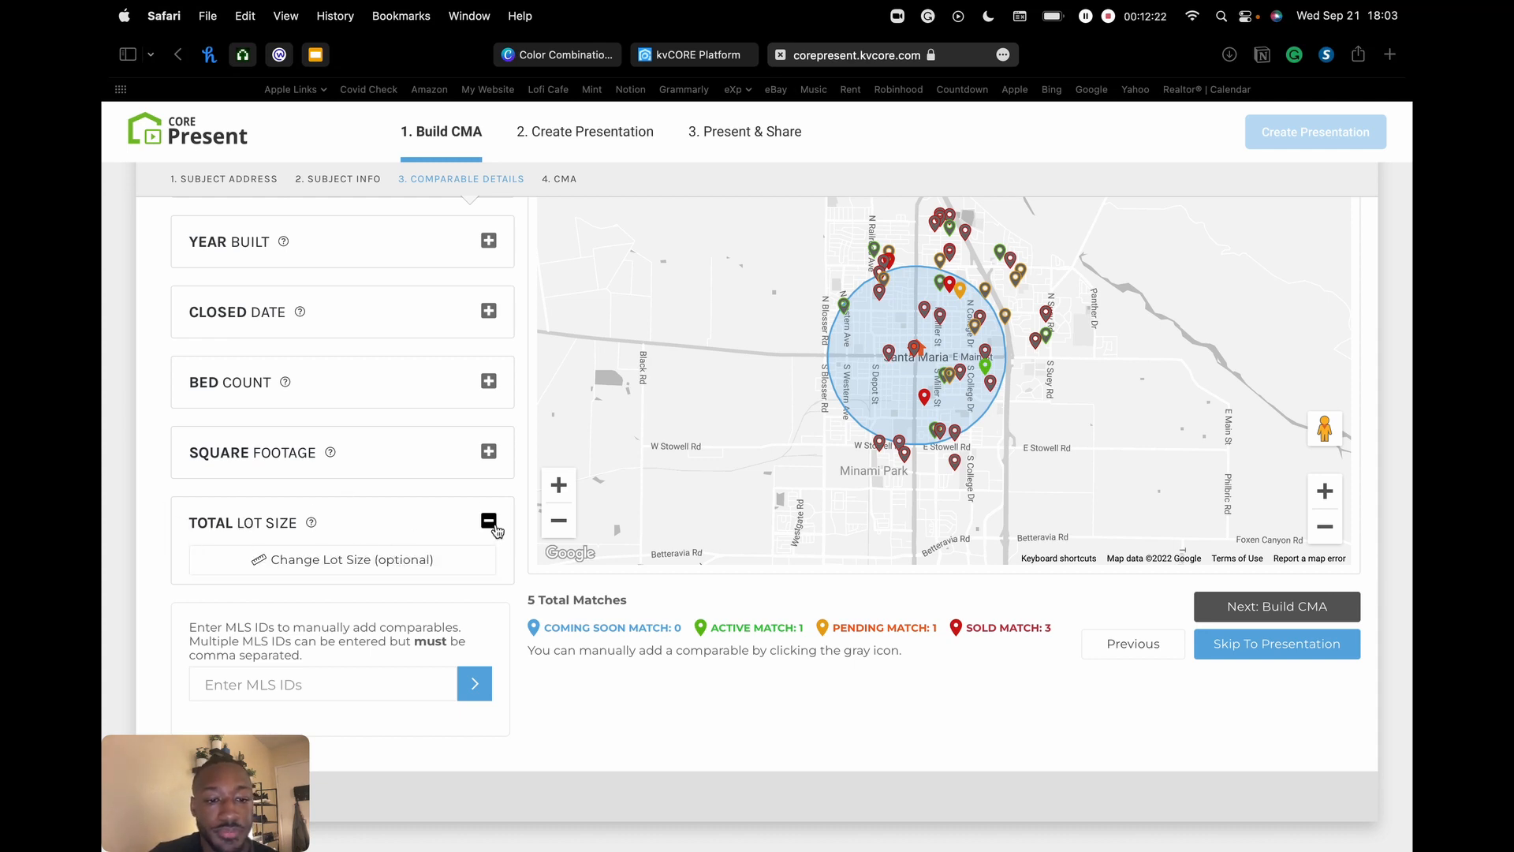
click(489, 522)
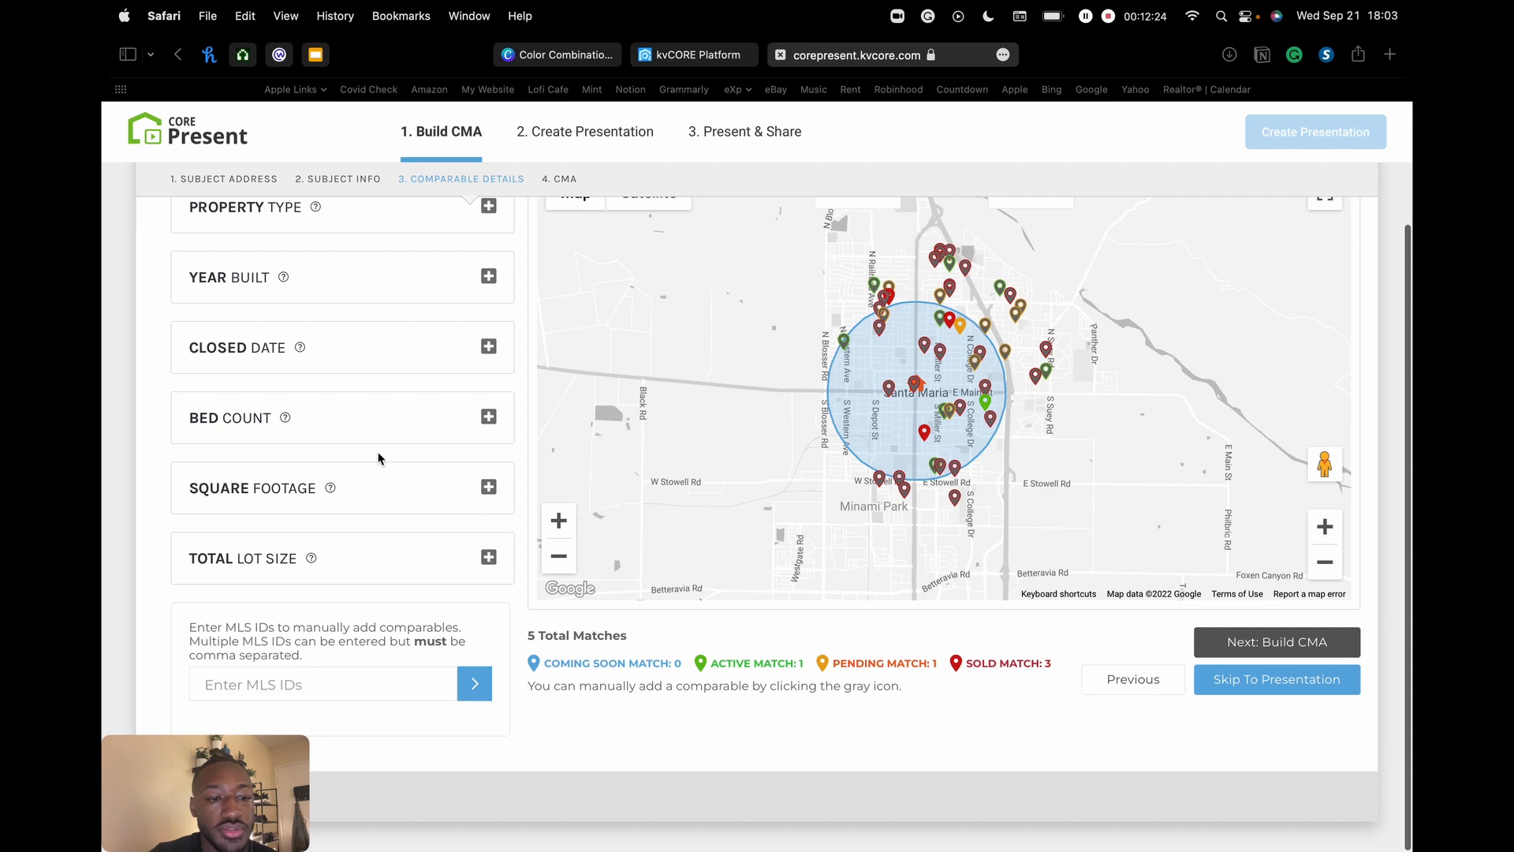
scroll(394, 342, up, 4)
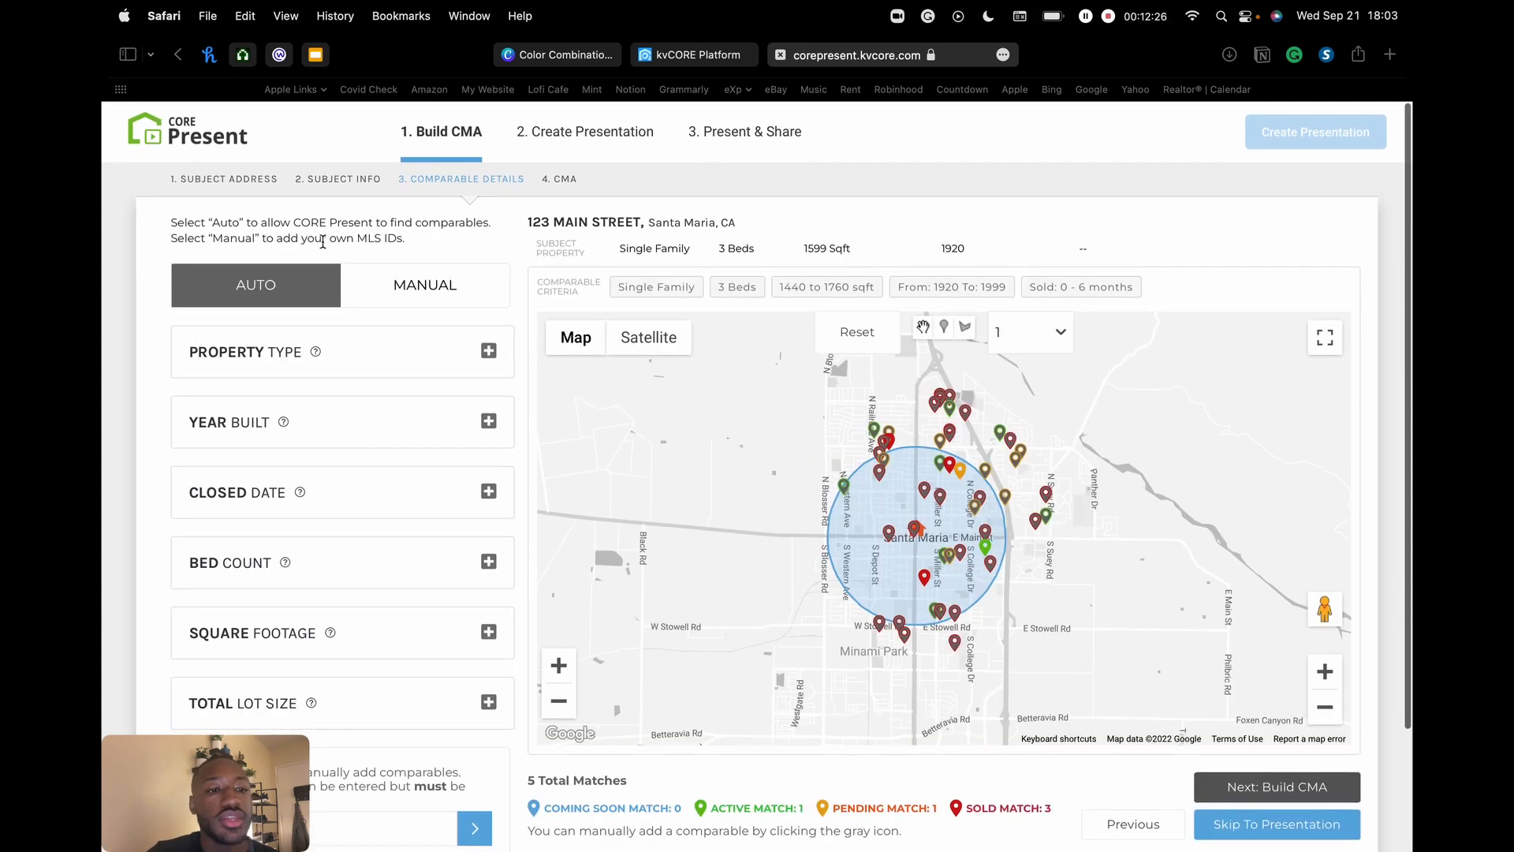
scroll(292, 489, down, 4)
scroll(292, 489, up, 4)
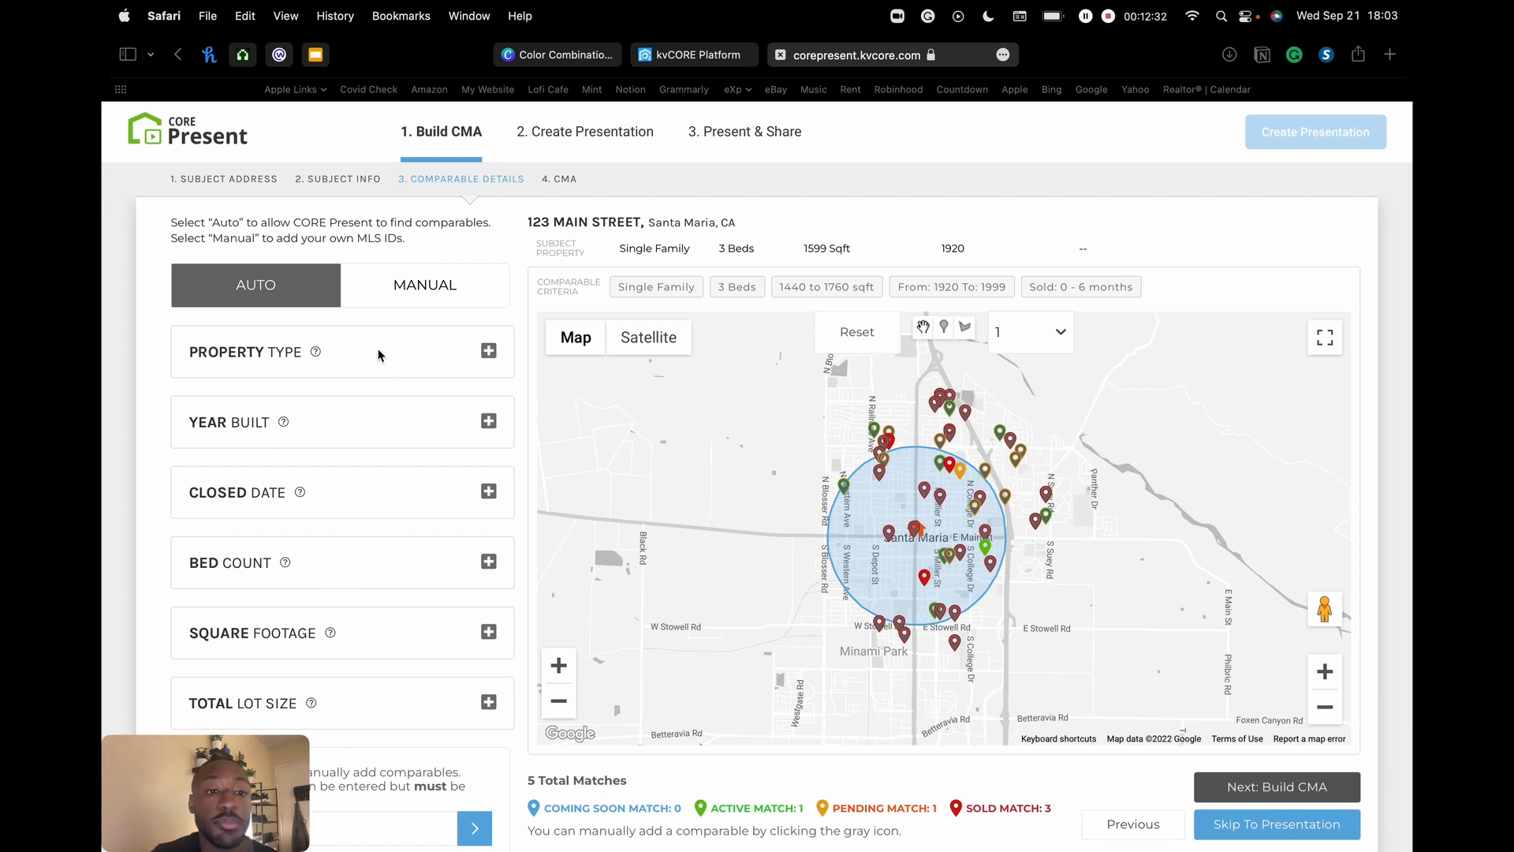
click(436, 295)
scroll(413, 306, down, 1)
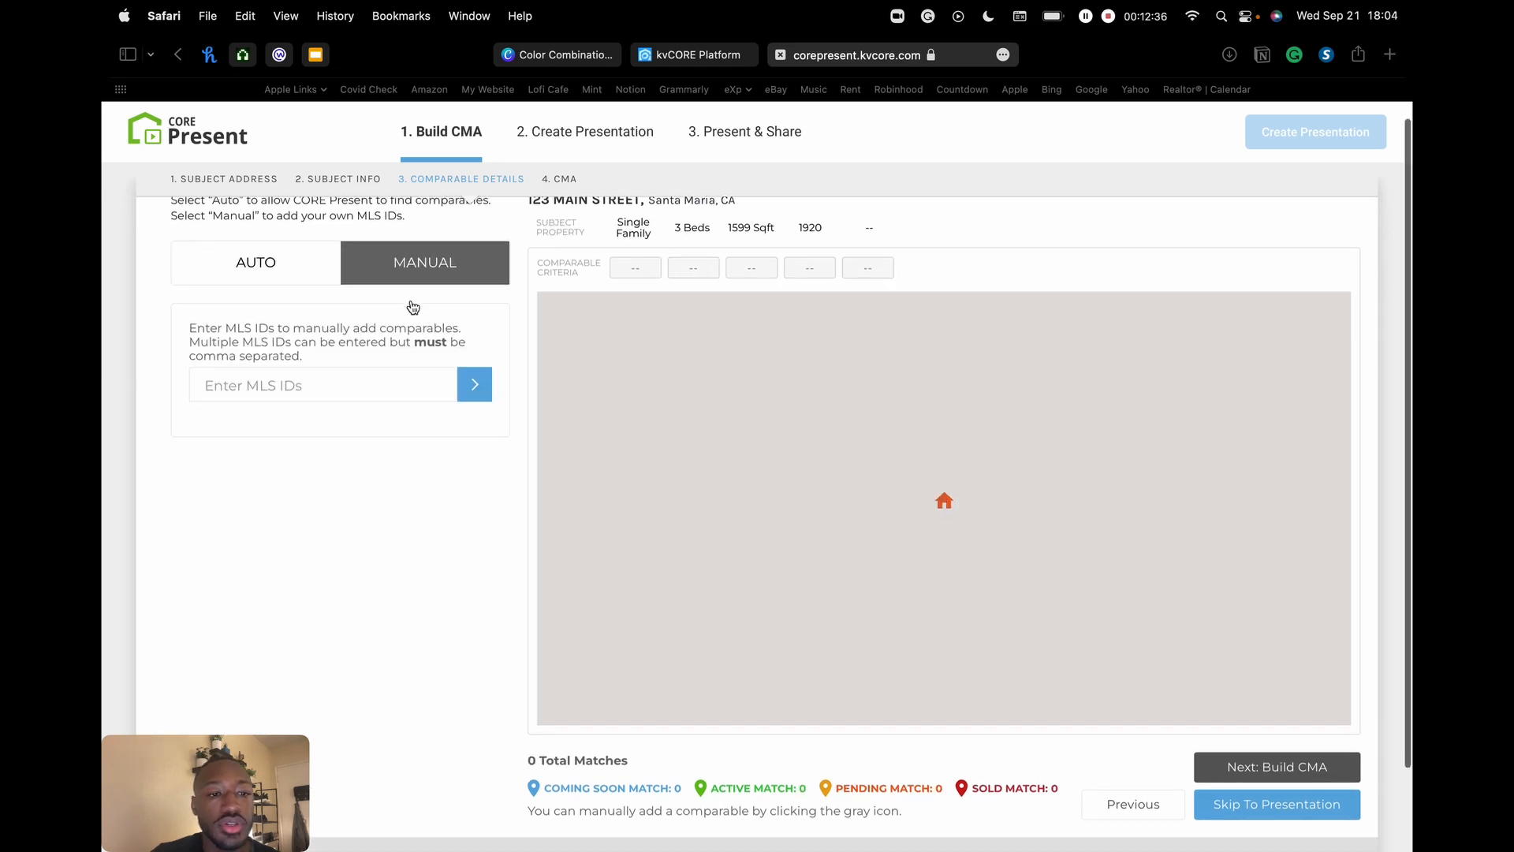
scroll(260, 361, up, 1)
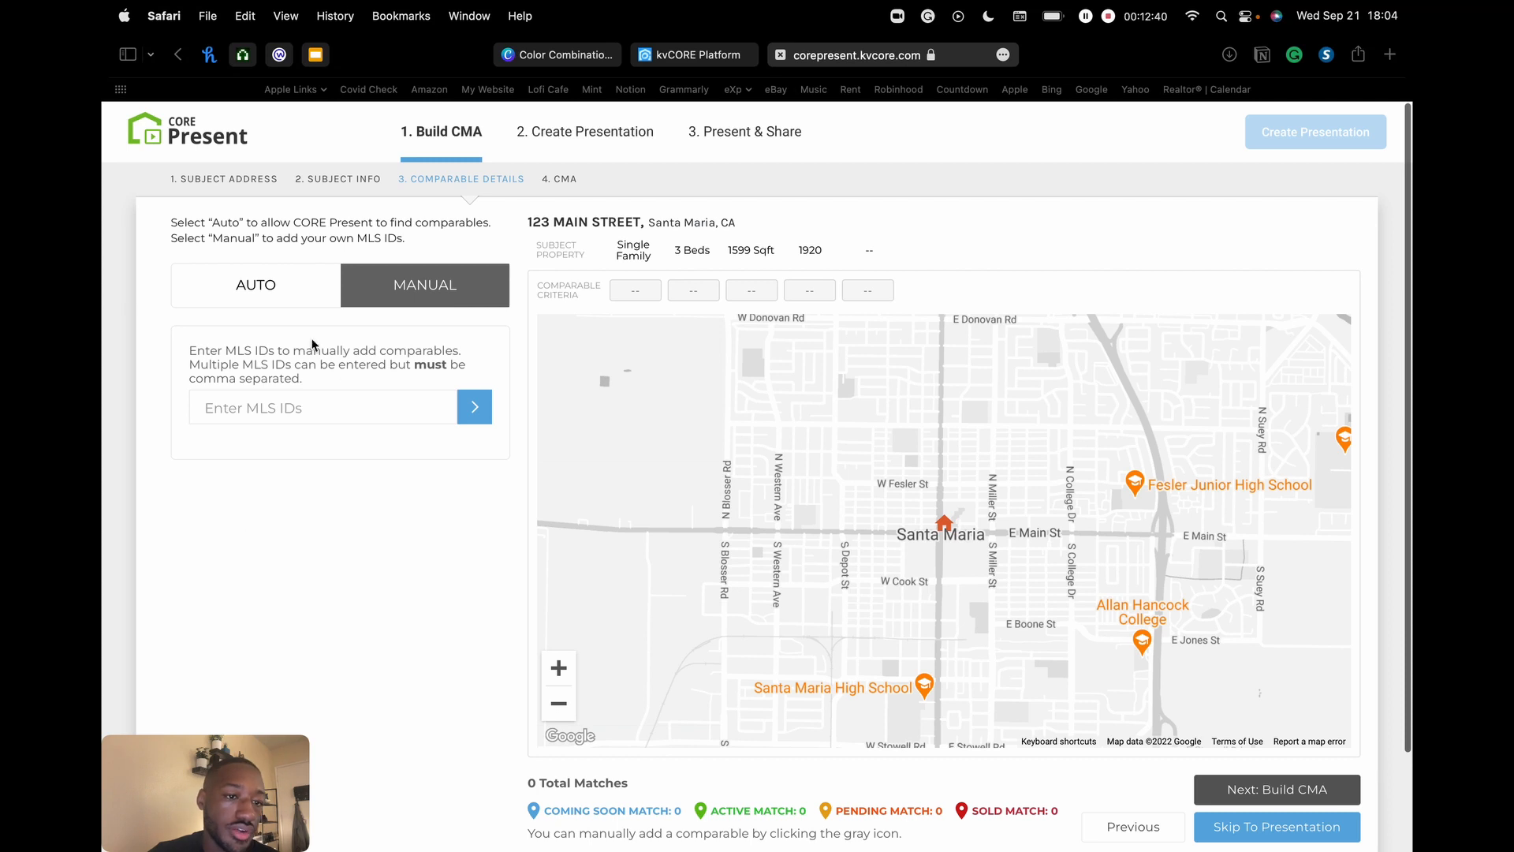
click(306, 400)
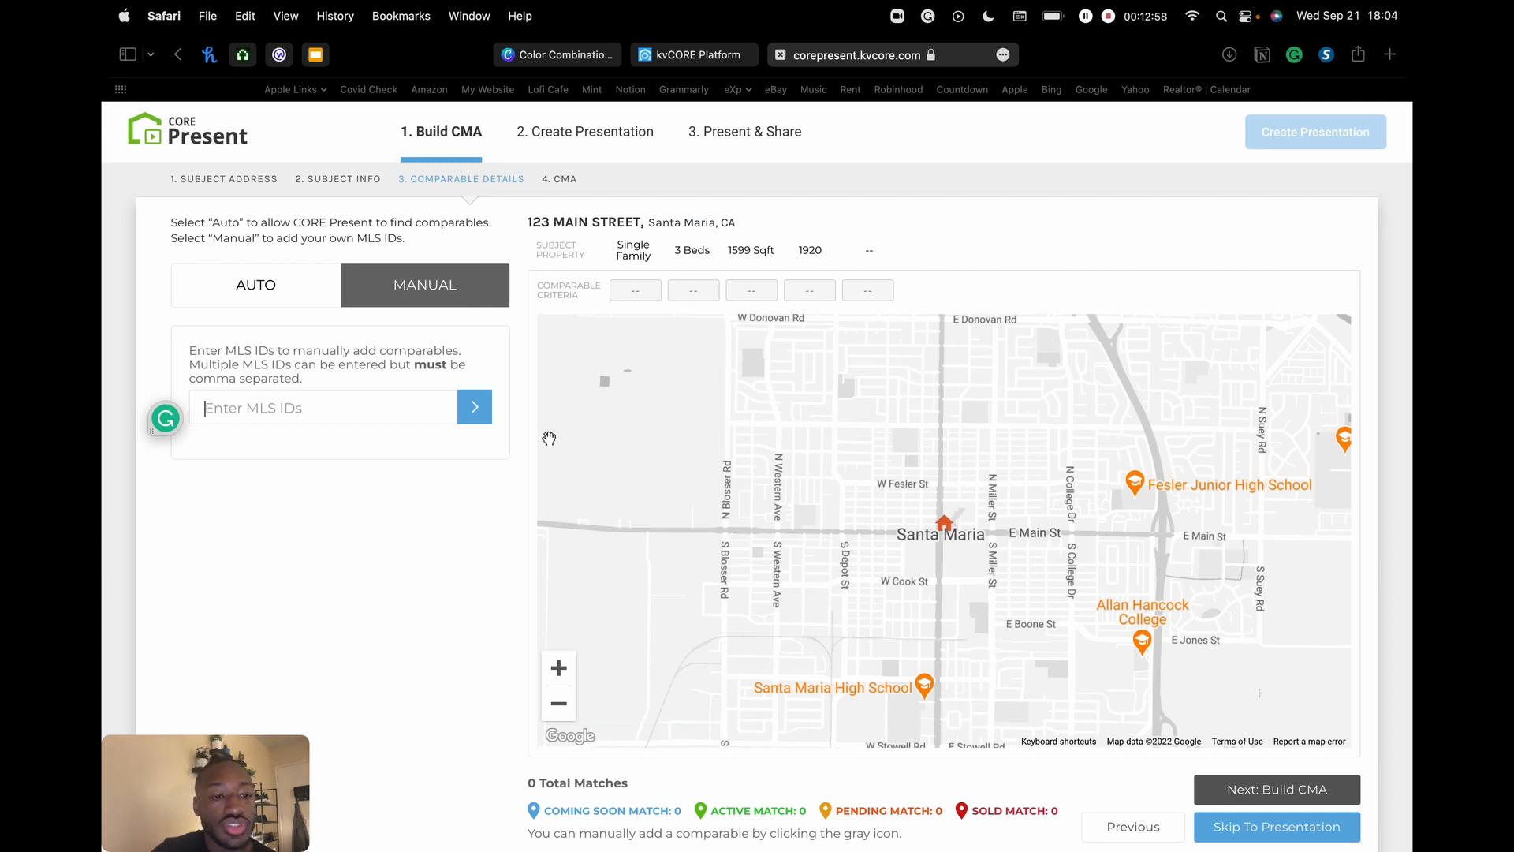
click(317, 405)
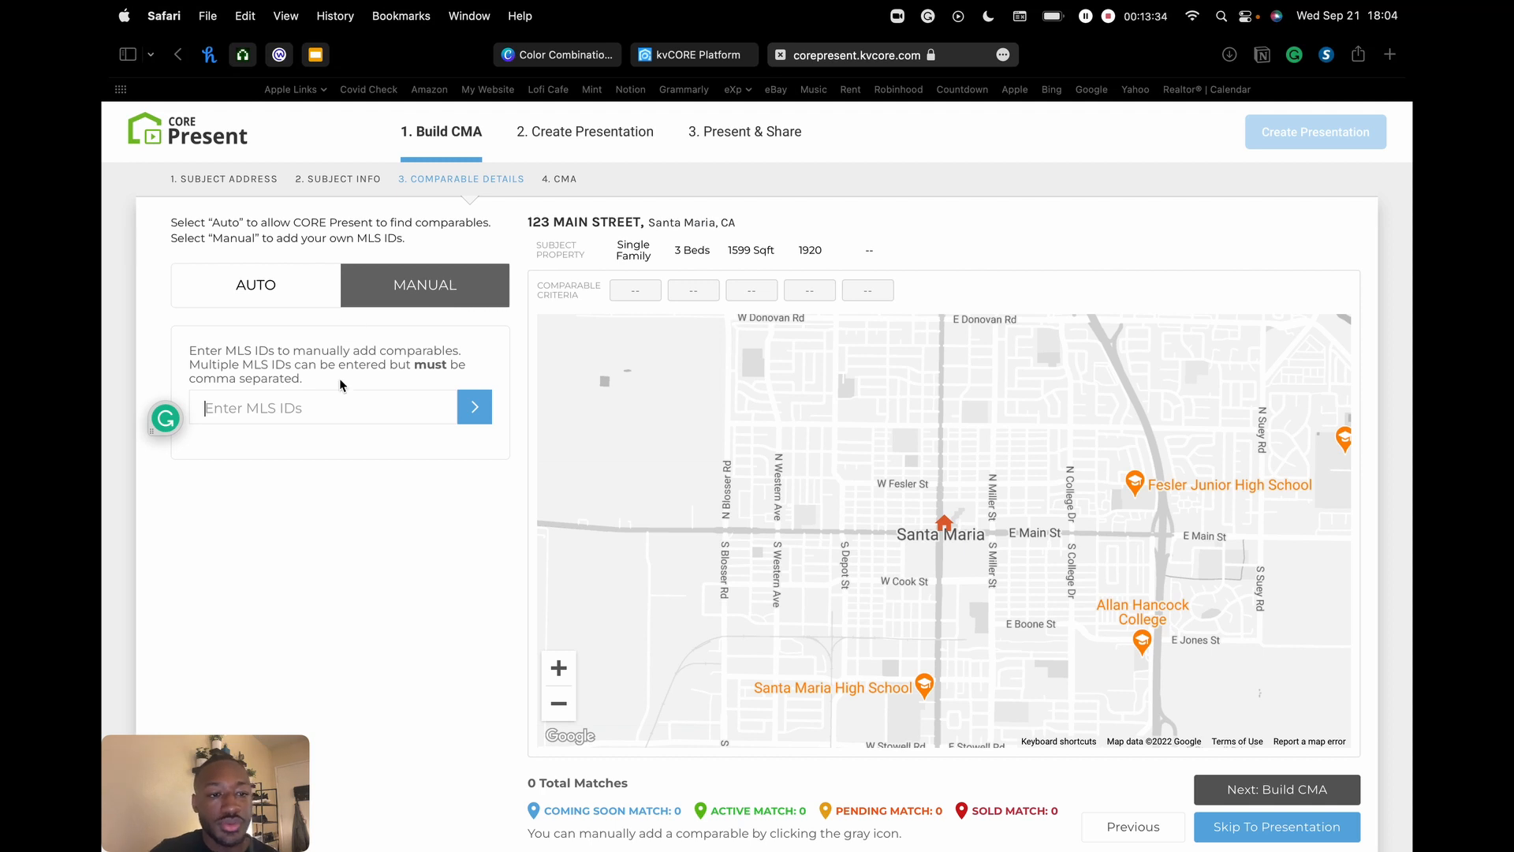
click(245, 417)
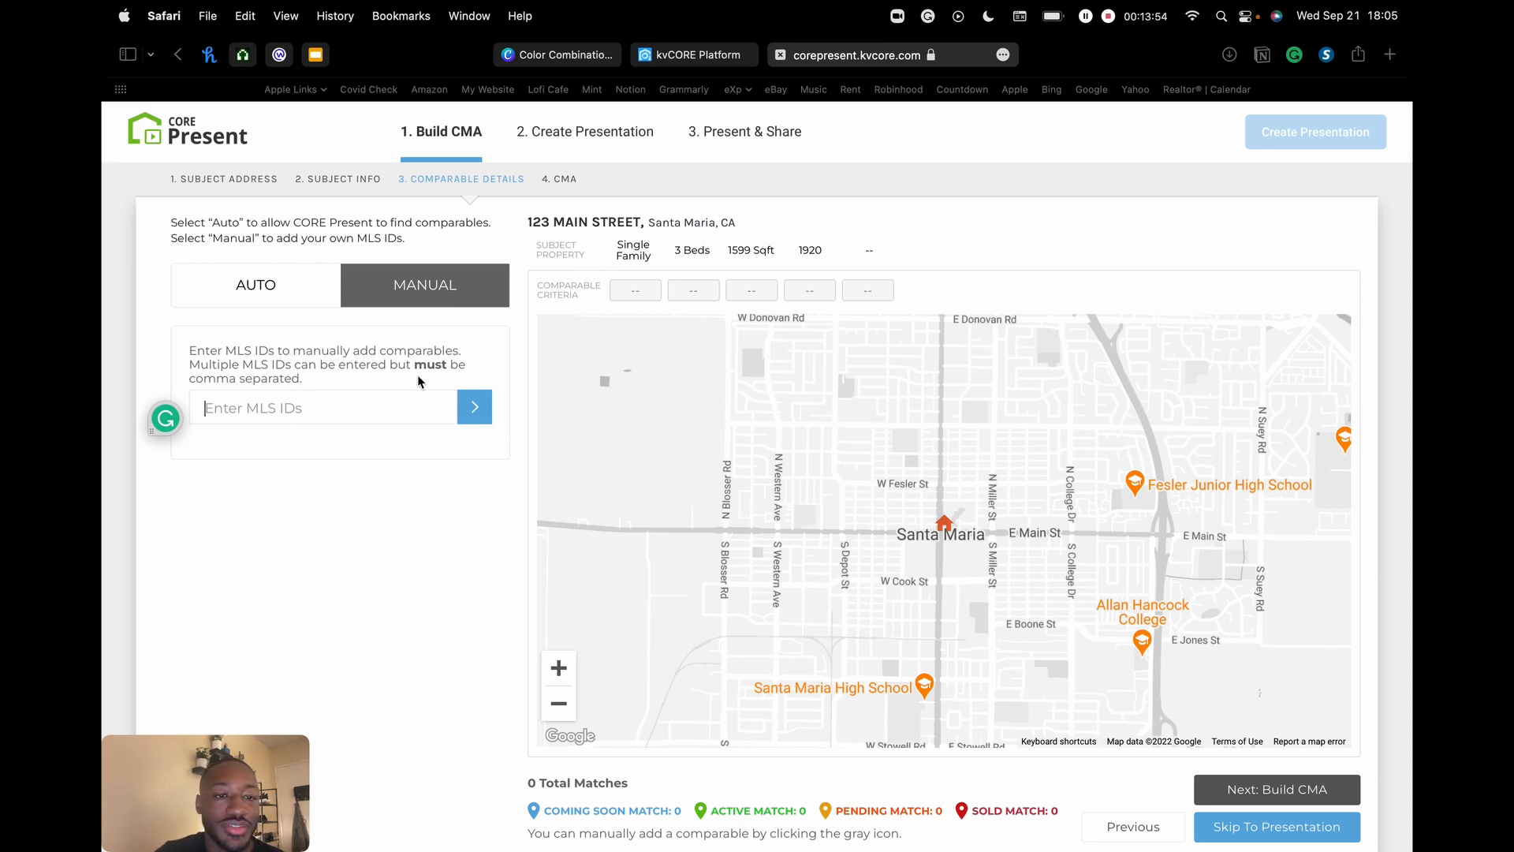
click(247, 287)
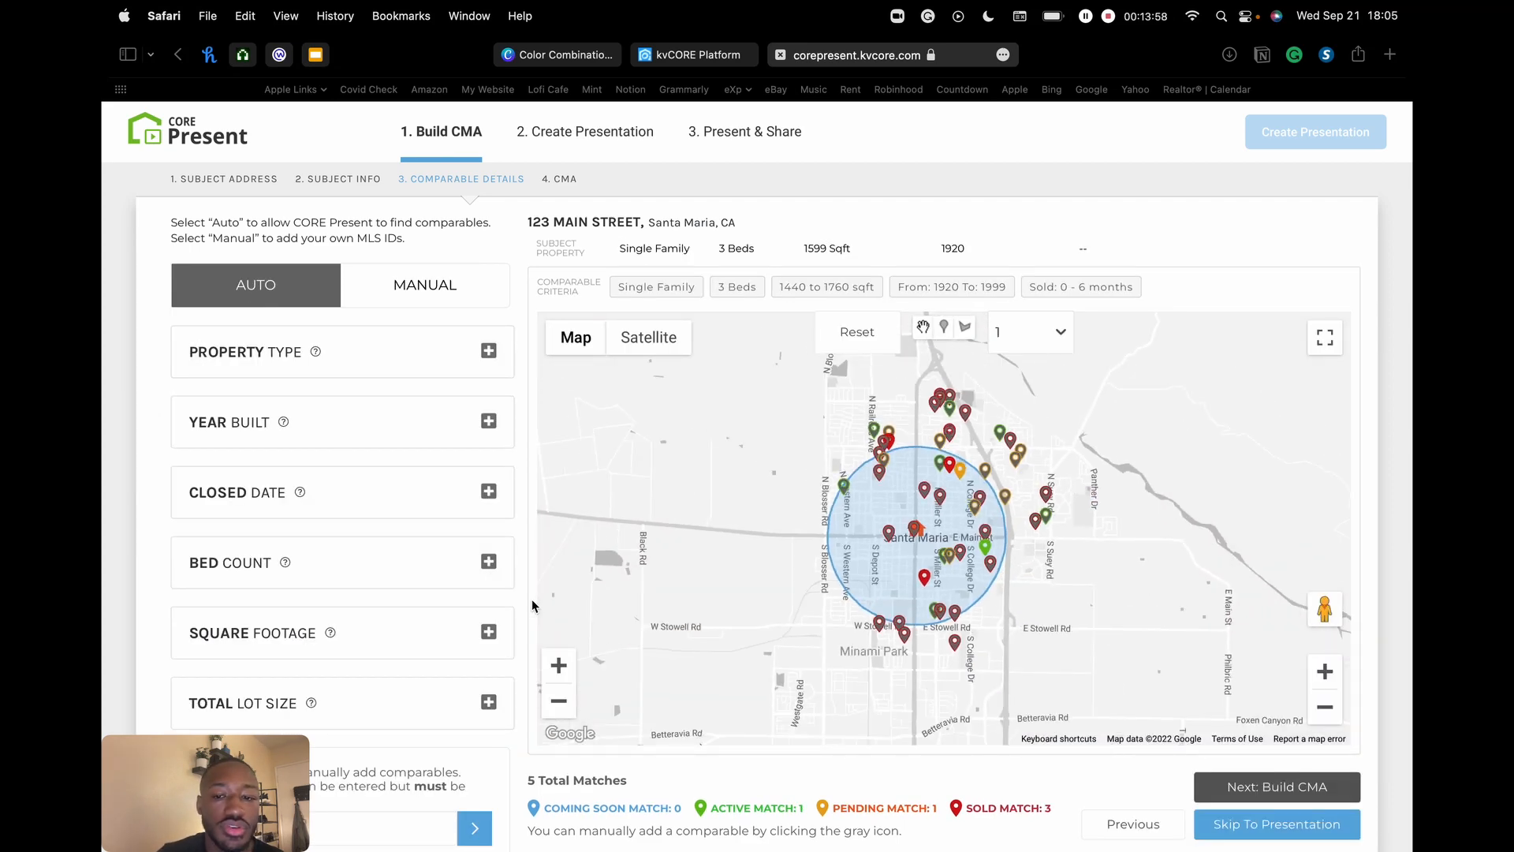
scroll(463, 366, down, 3)
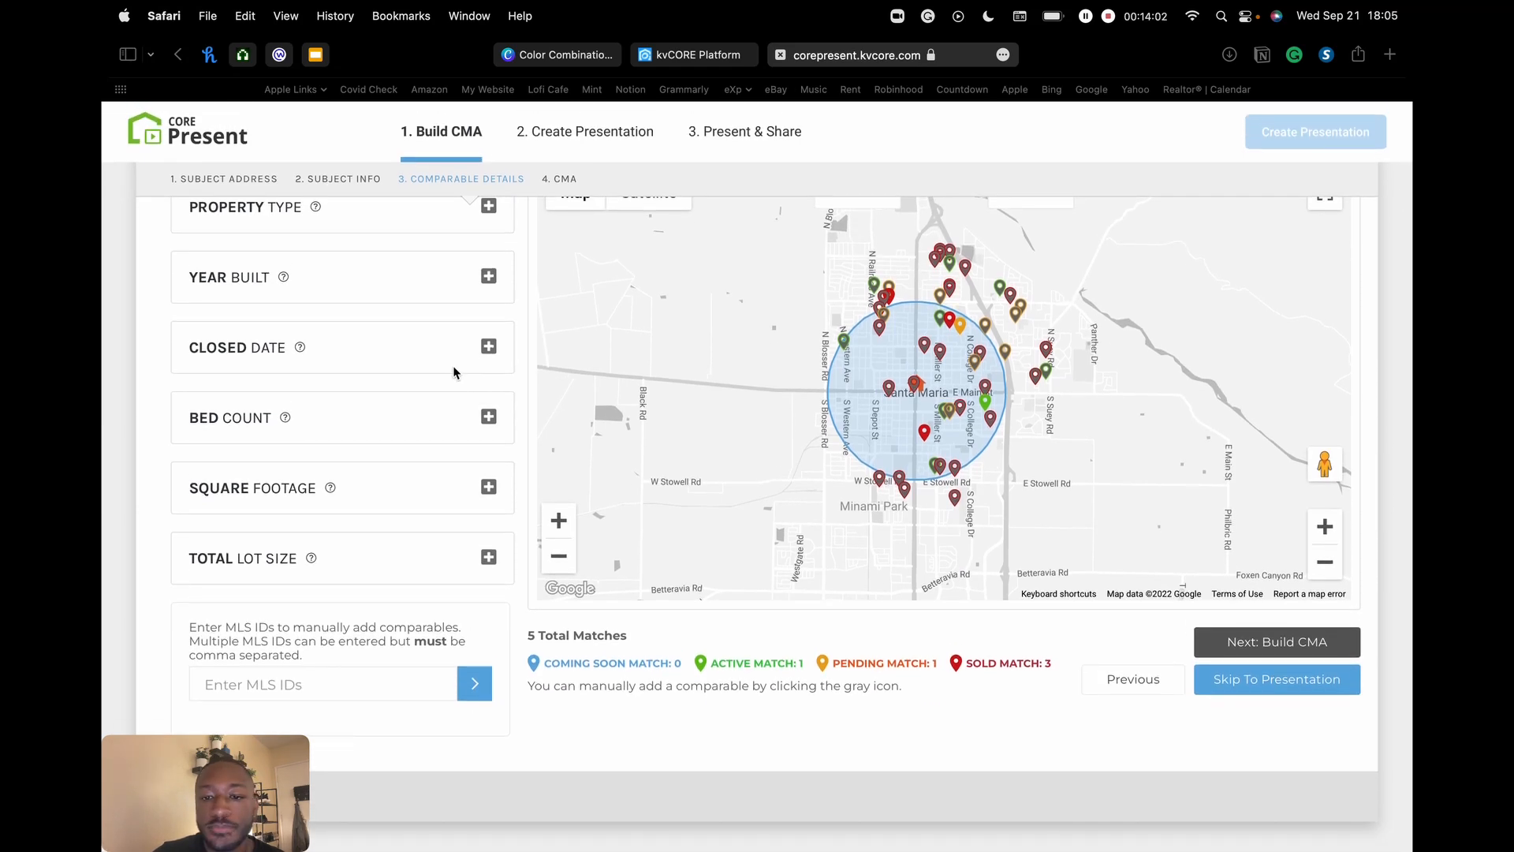
scroll(388, 345, up, 3)
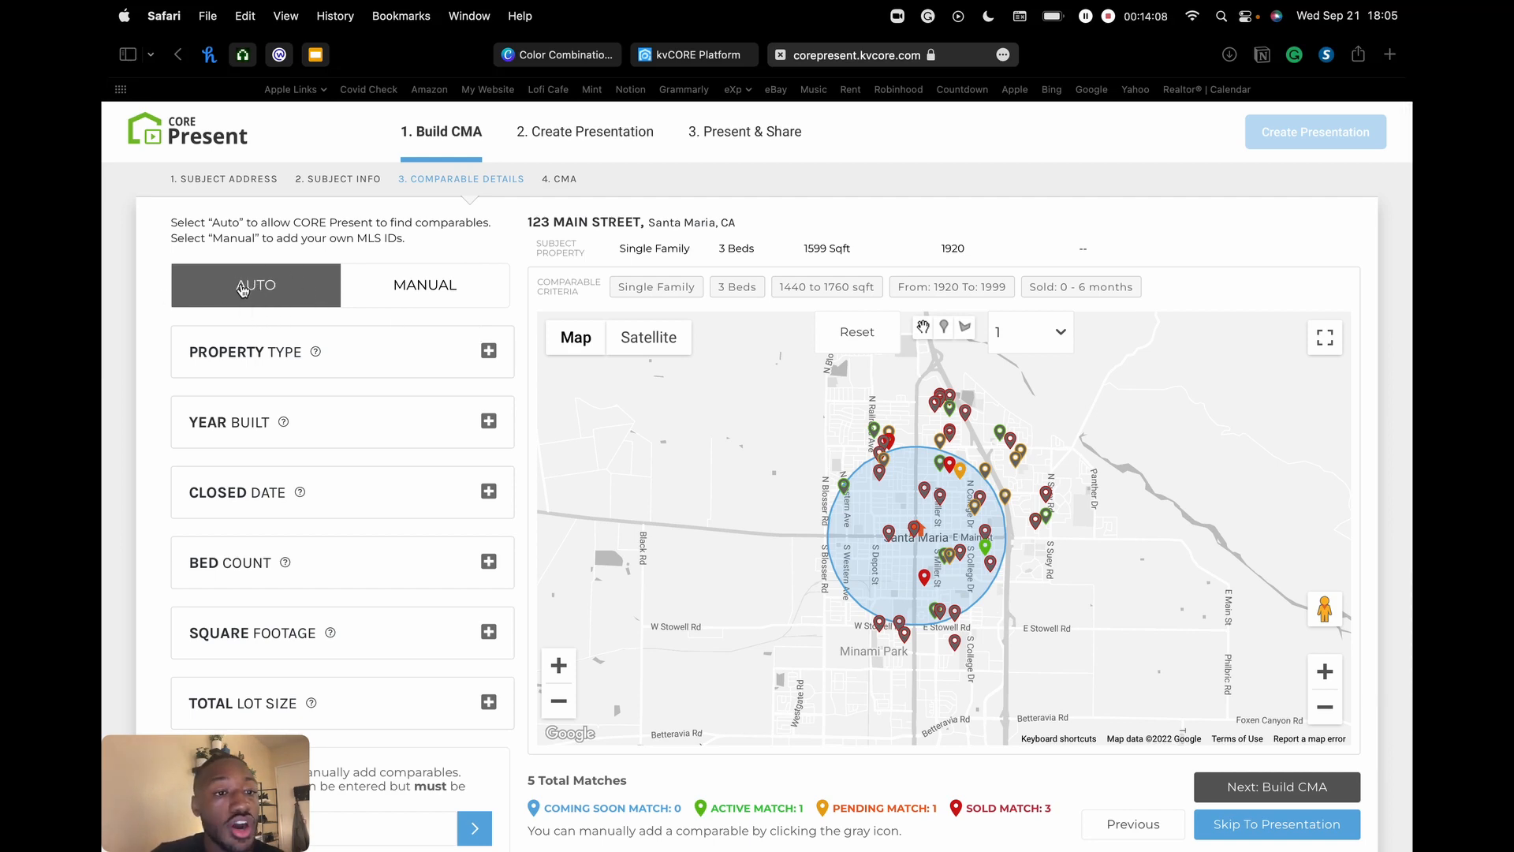
scroll(229, 294, down, 3)
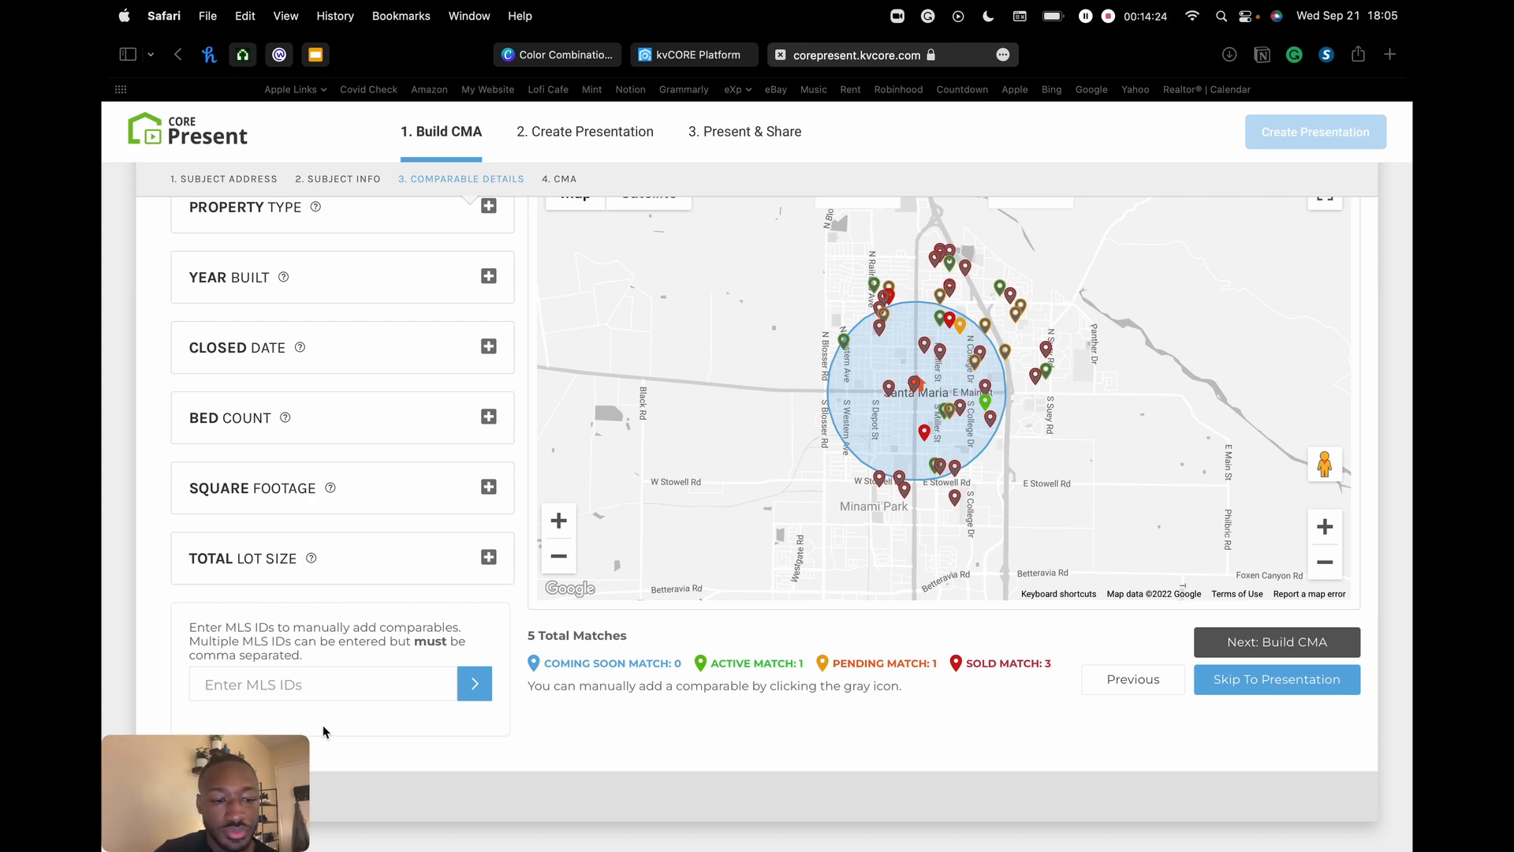
scroll(371, 309, up, 3)
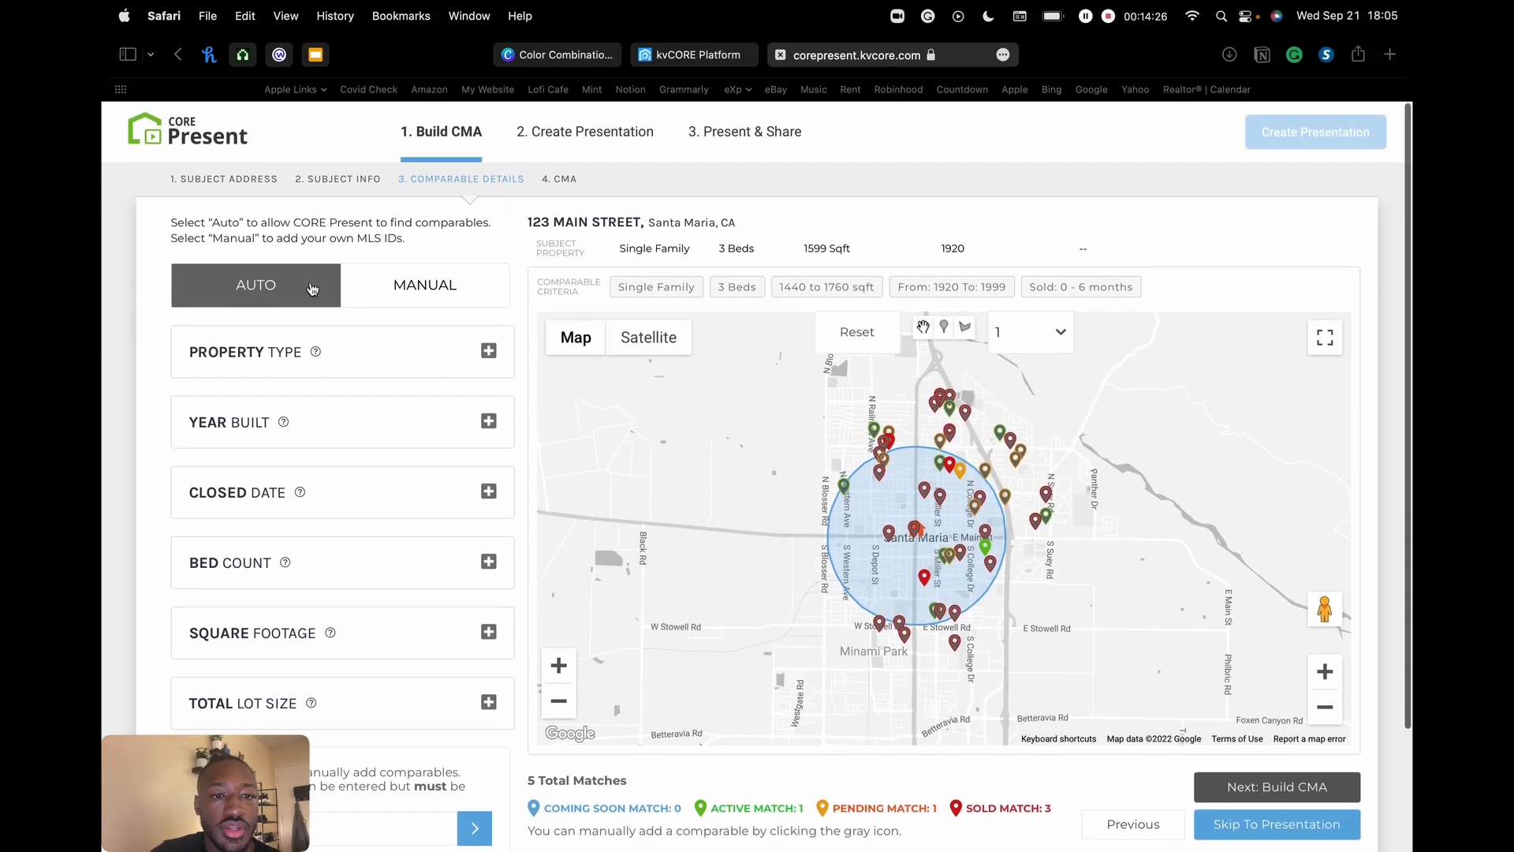
scroll(365, 409, down, 1)
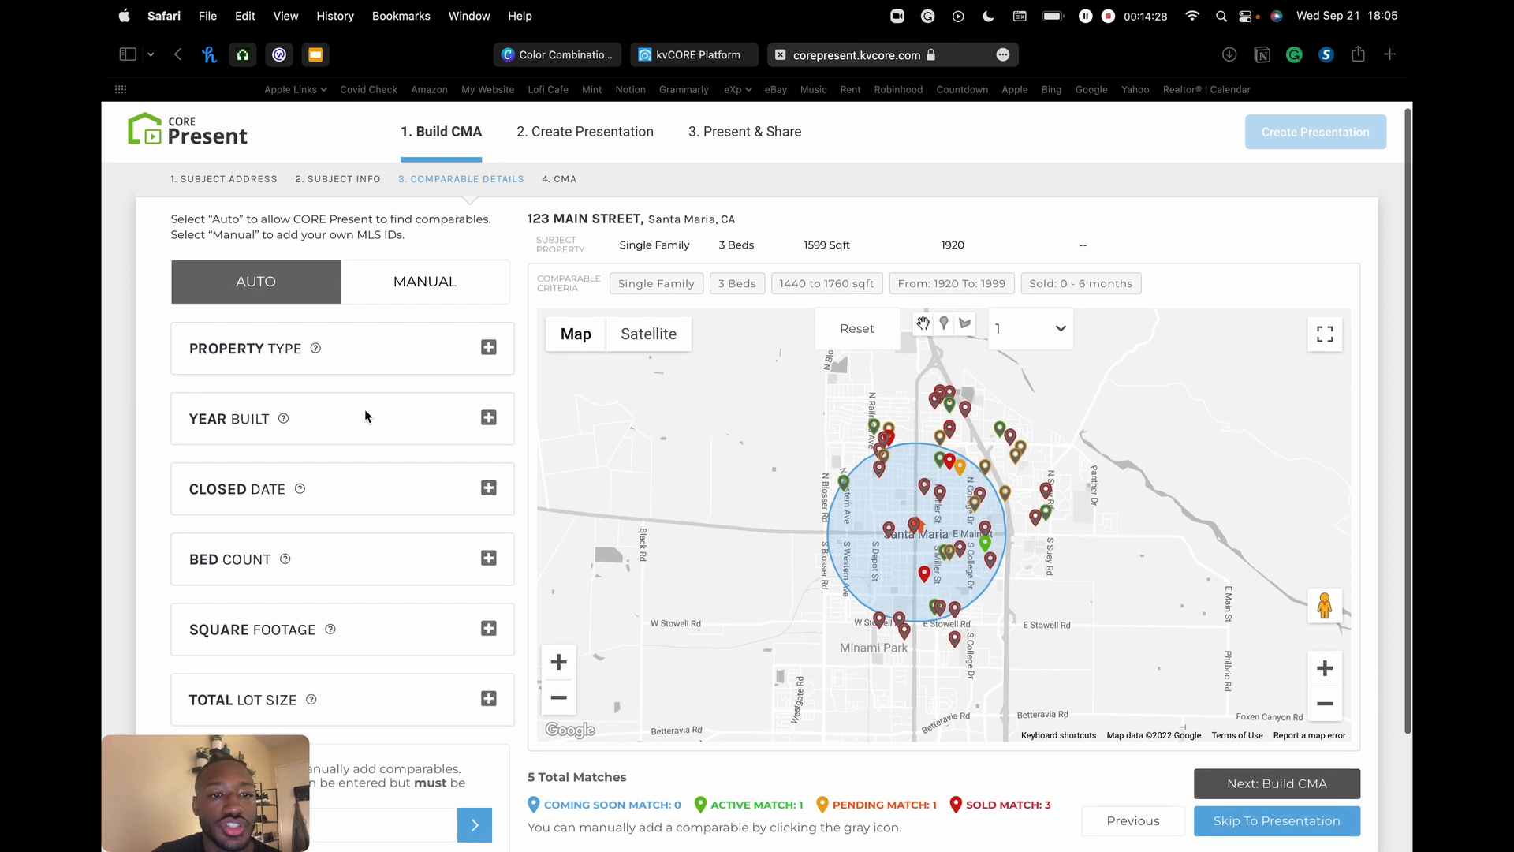
scroll(364, 409, up, 1)
scroll(365, 408, down, 1)
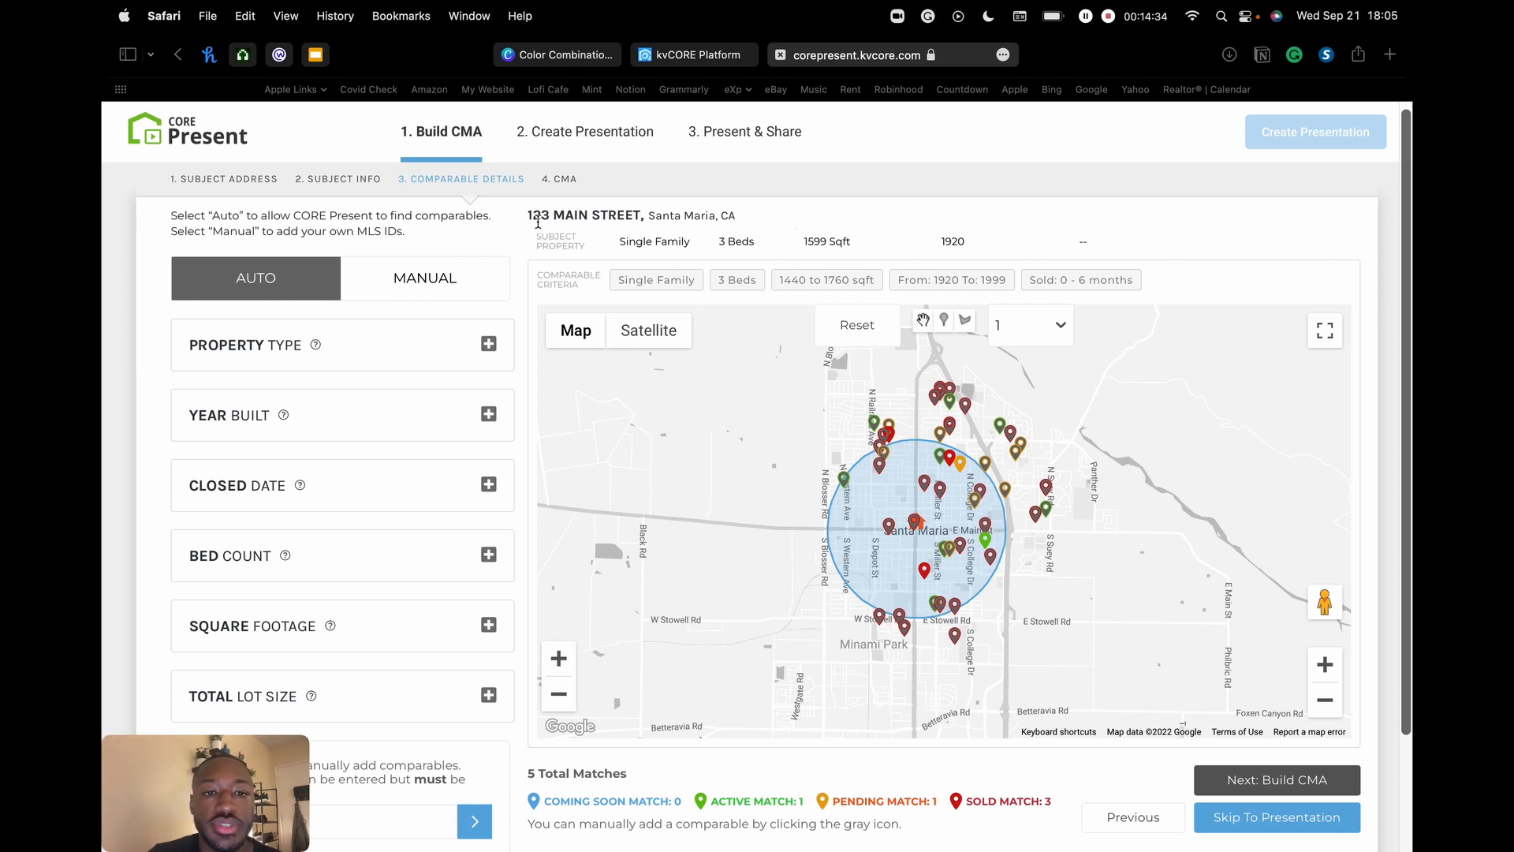
drag(538, 222, 606, 210)
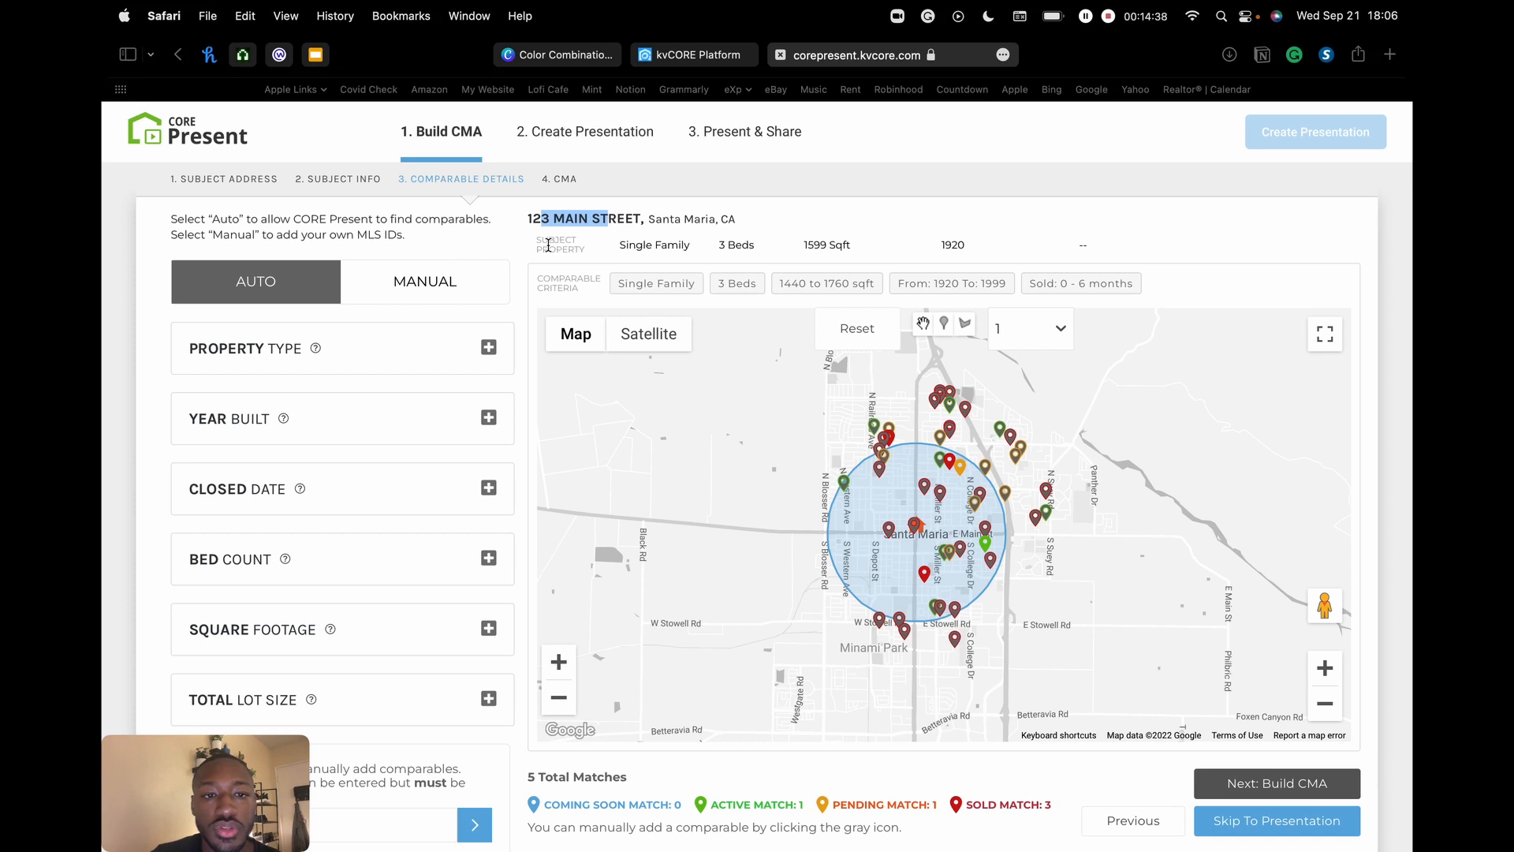
drag(634, 245, 889, 251)
click(797, 251)
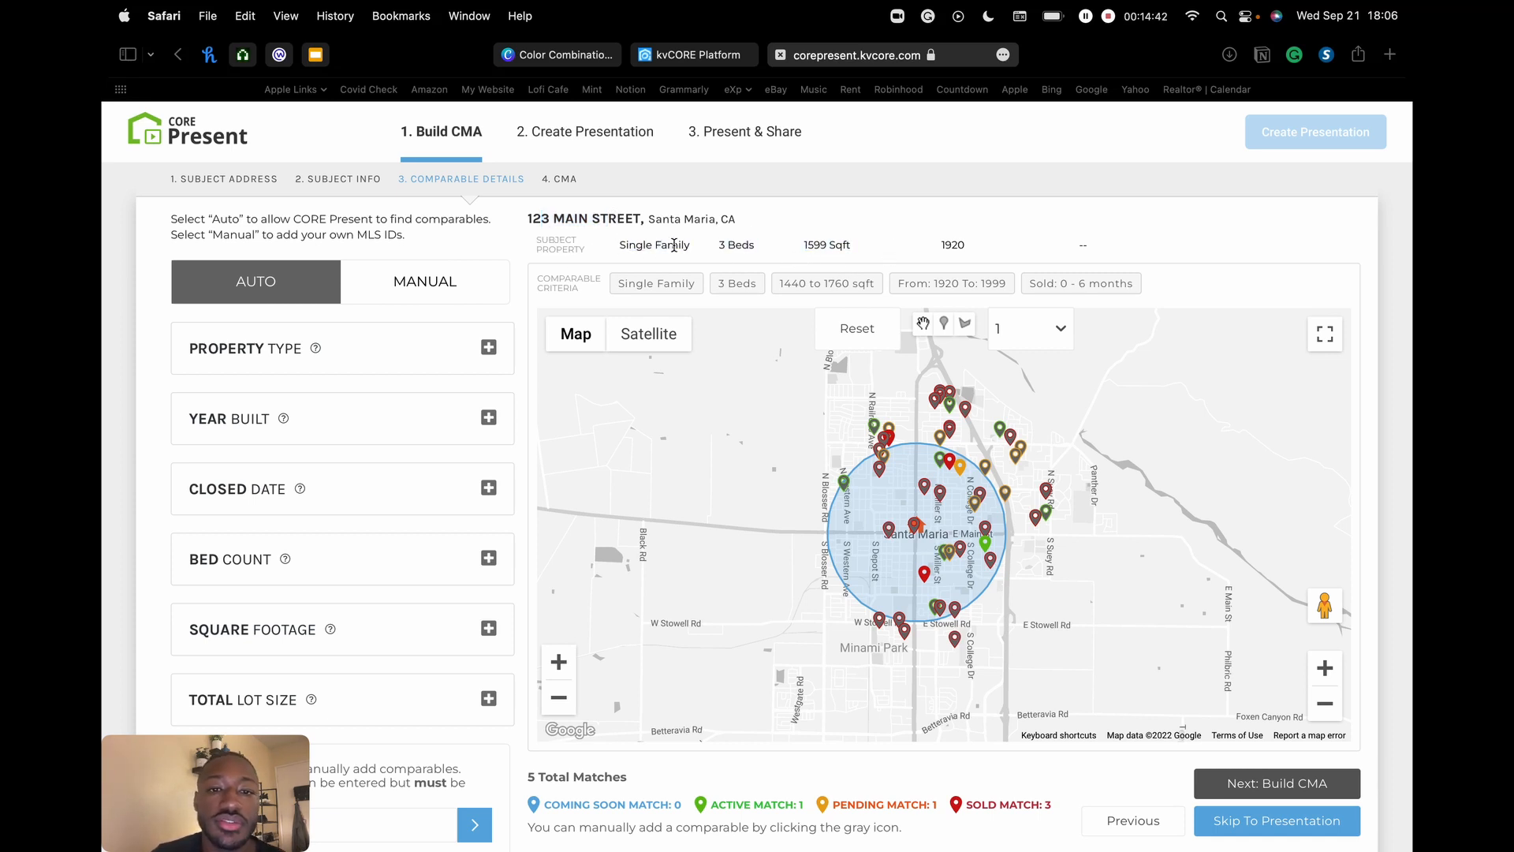
scroll(757, 255, right, 1)
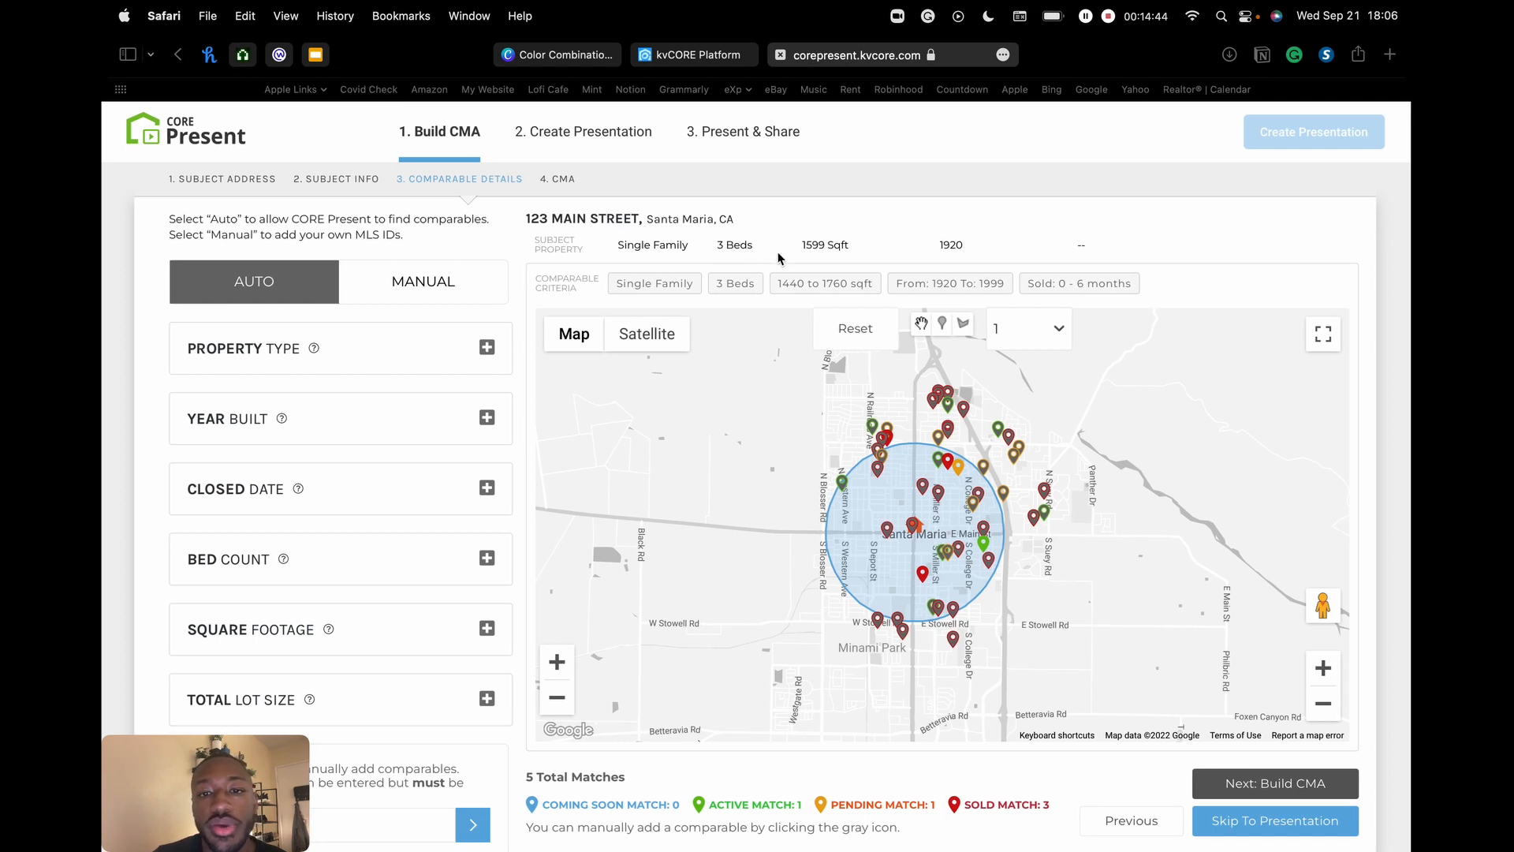
double_click(954, 245)
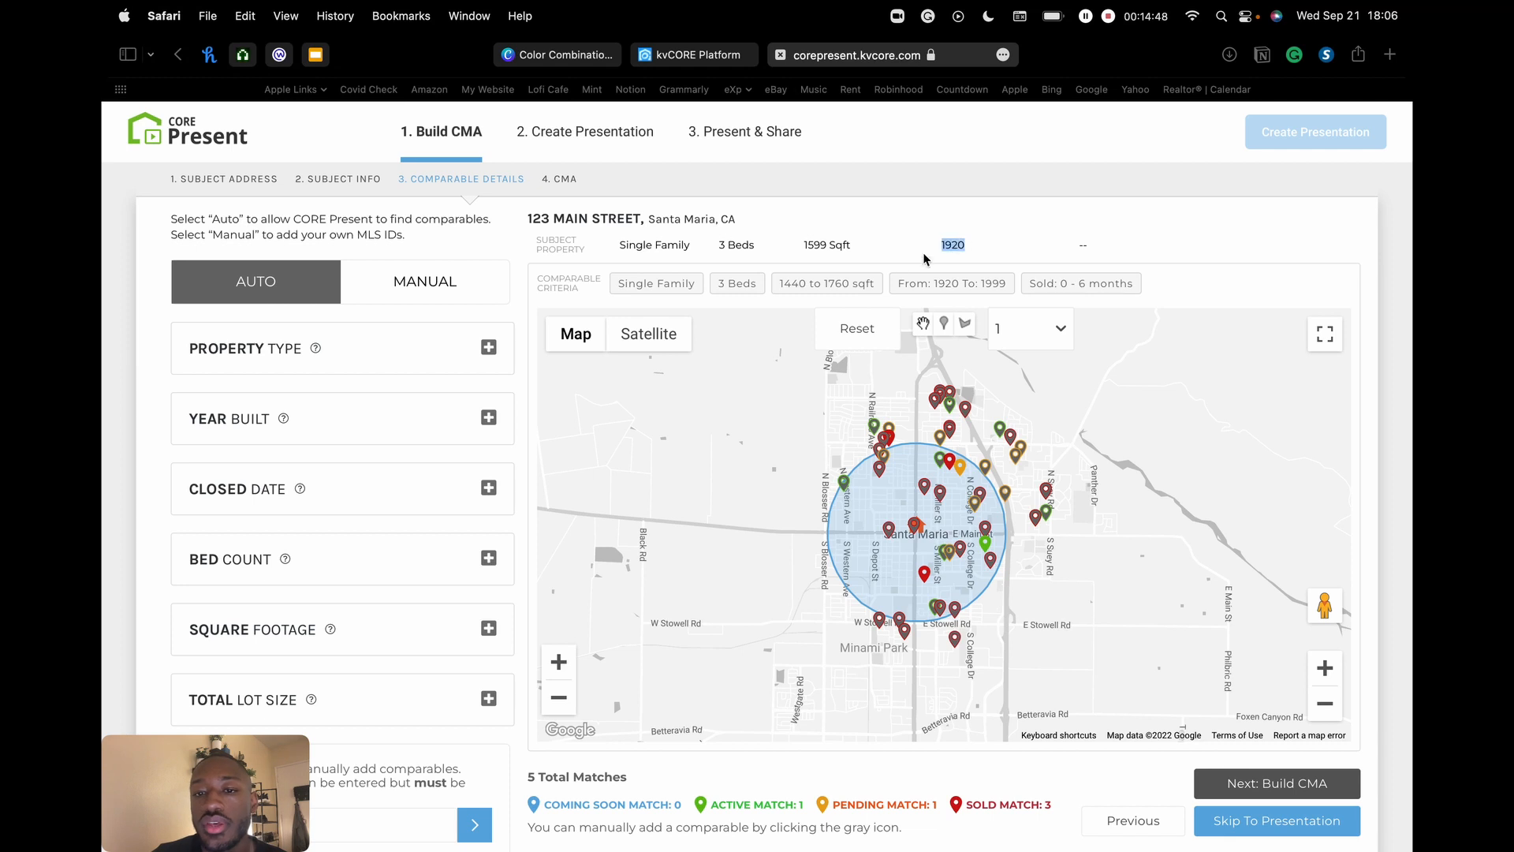
click(952, 262)
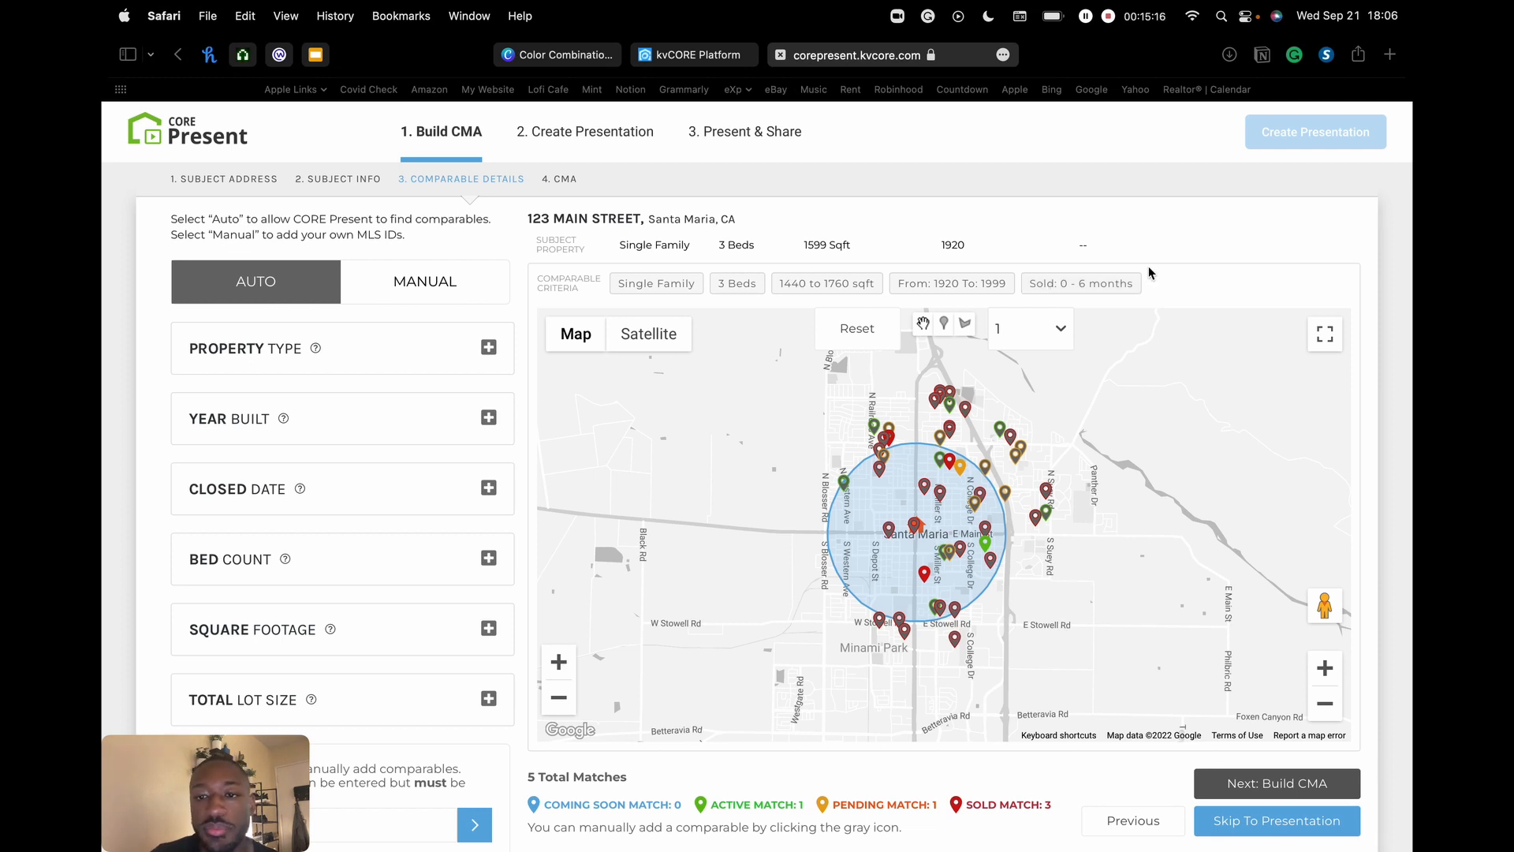
- Try the Satellite view on the comparables map, then switch back to Map
scroll(1173, 279, down, 3)
scroll(1015, 197, up, 3)
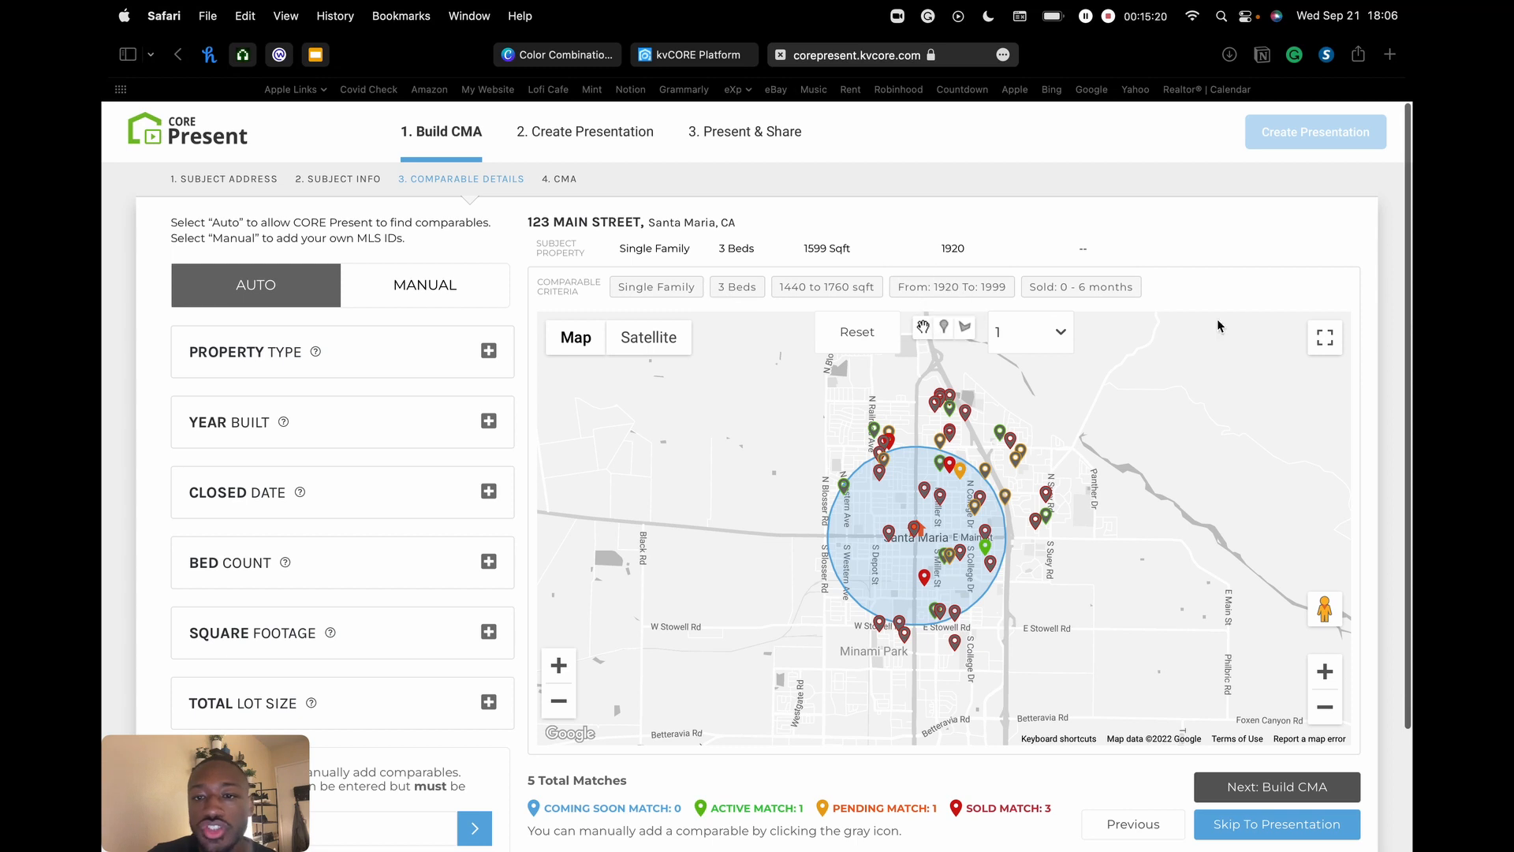
scroll(1204, 194, down, 3)
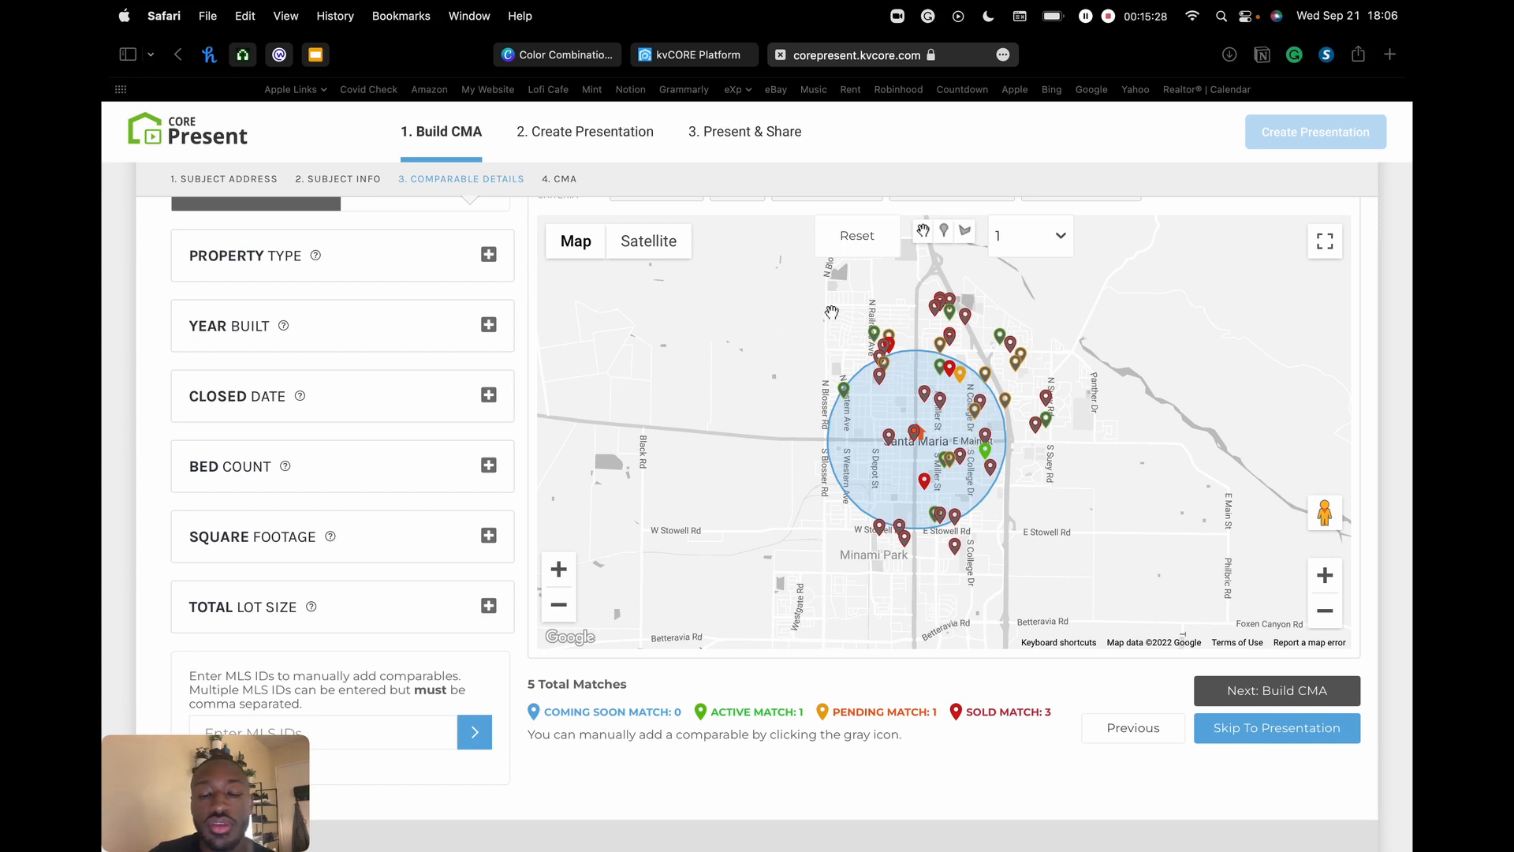
scroll(297, 292, up, 2)
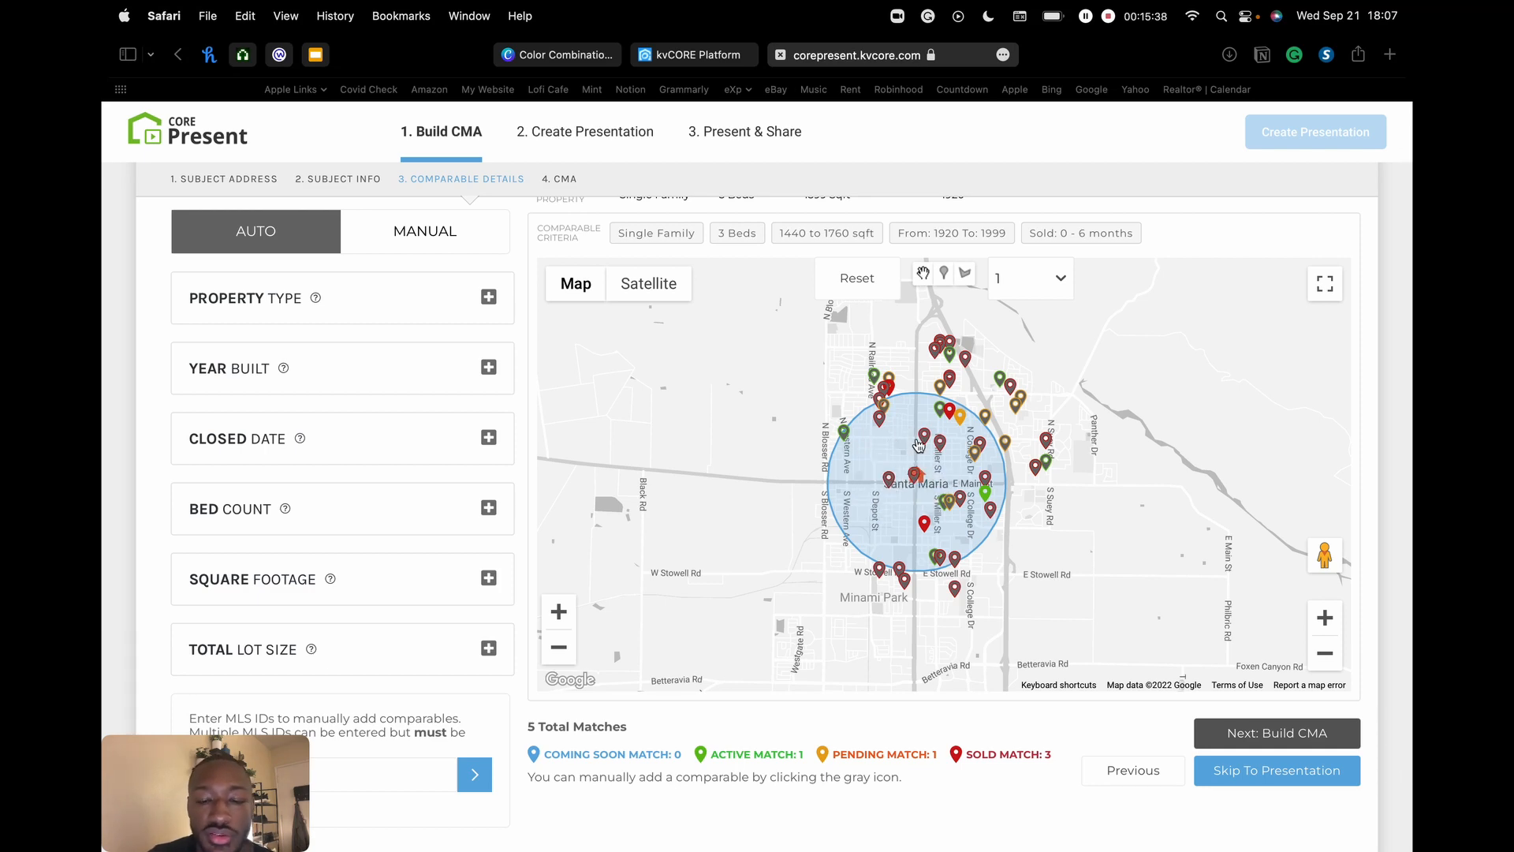
scroll(919, 446, down, 1)
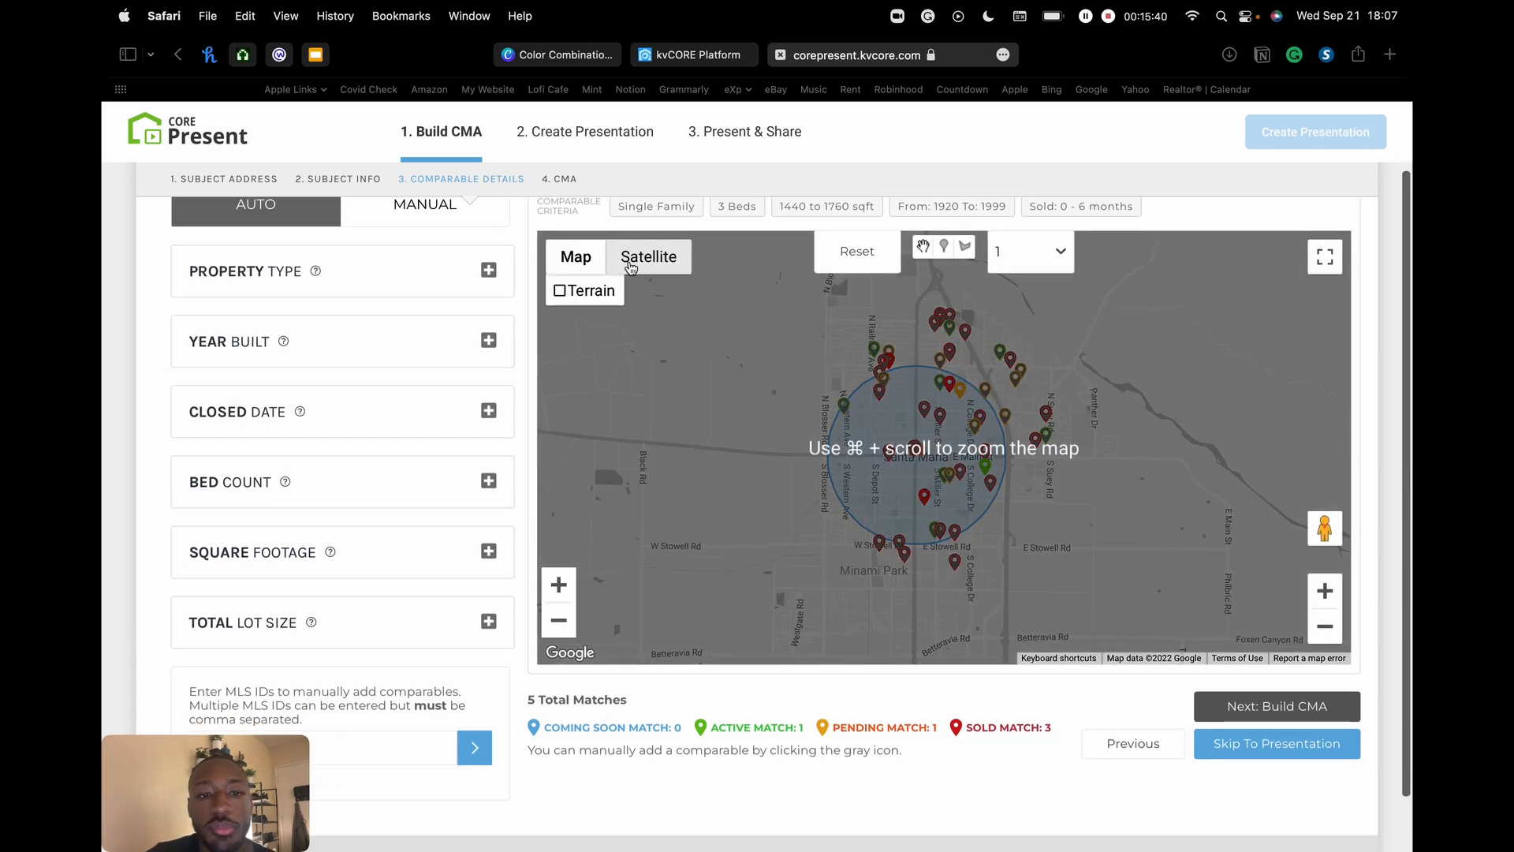
click(646, 257)
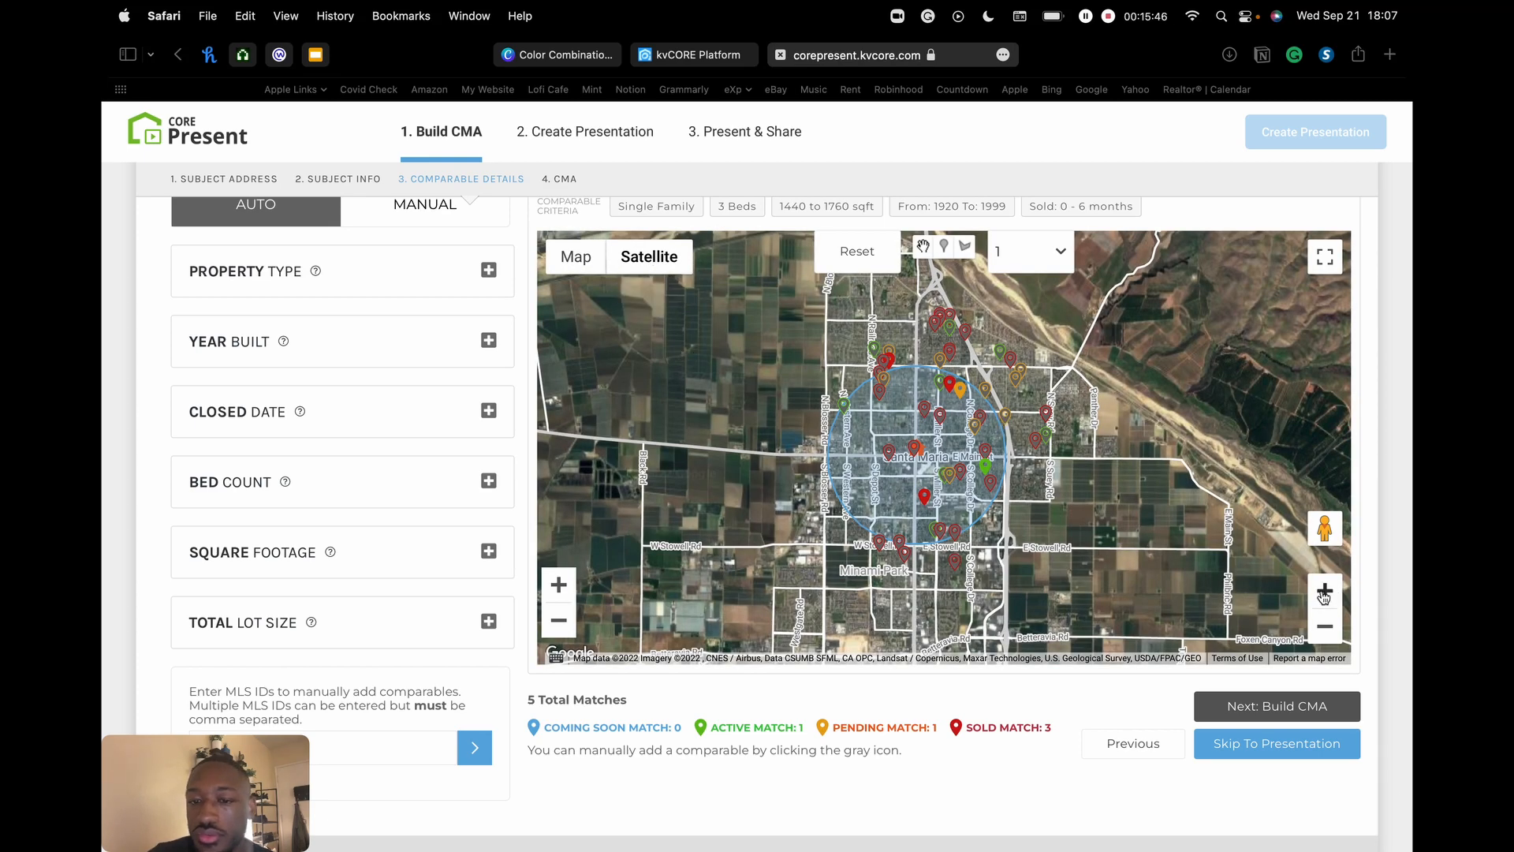
click(577, 258)
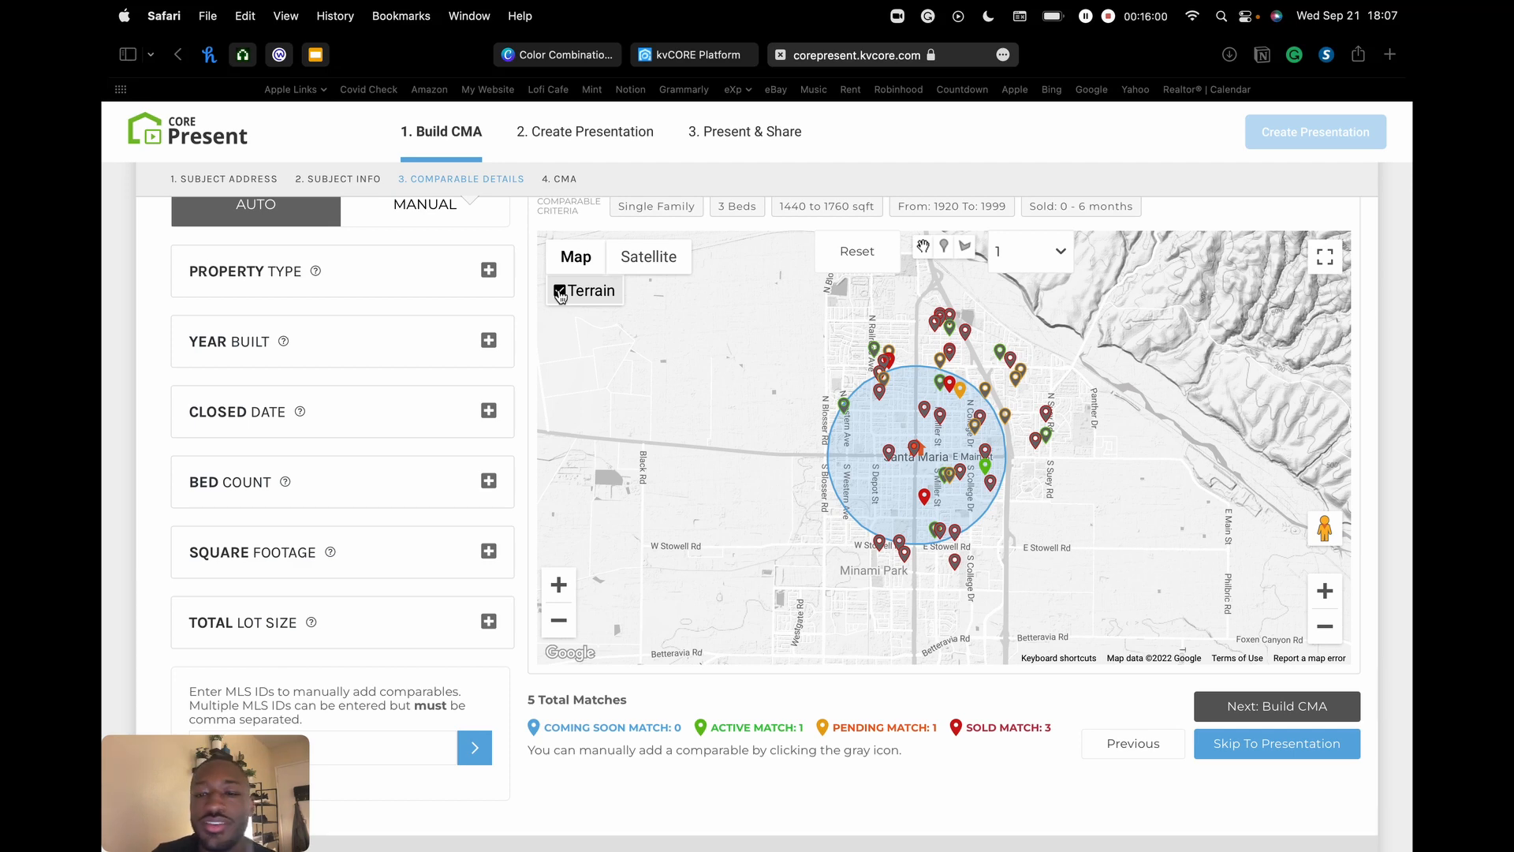
- View Satellite with labels hidden, return to Map, and turn terrain shading back on
drag(1224, 377, 1176, 341)
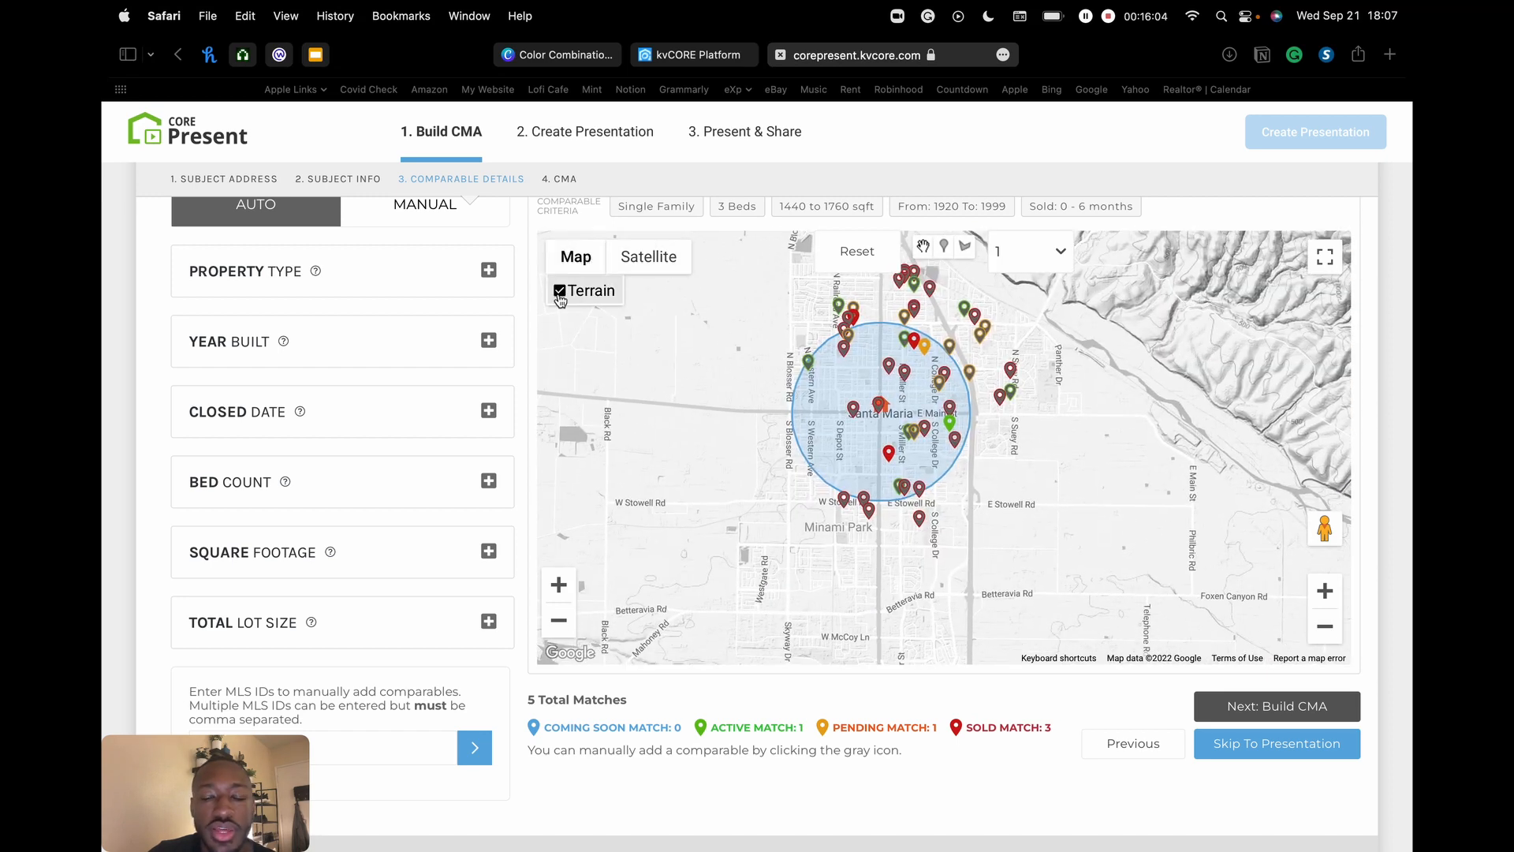
click(559, 293)
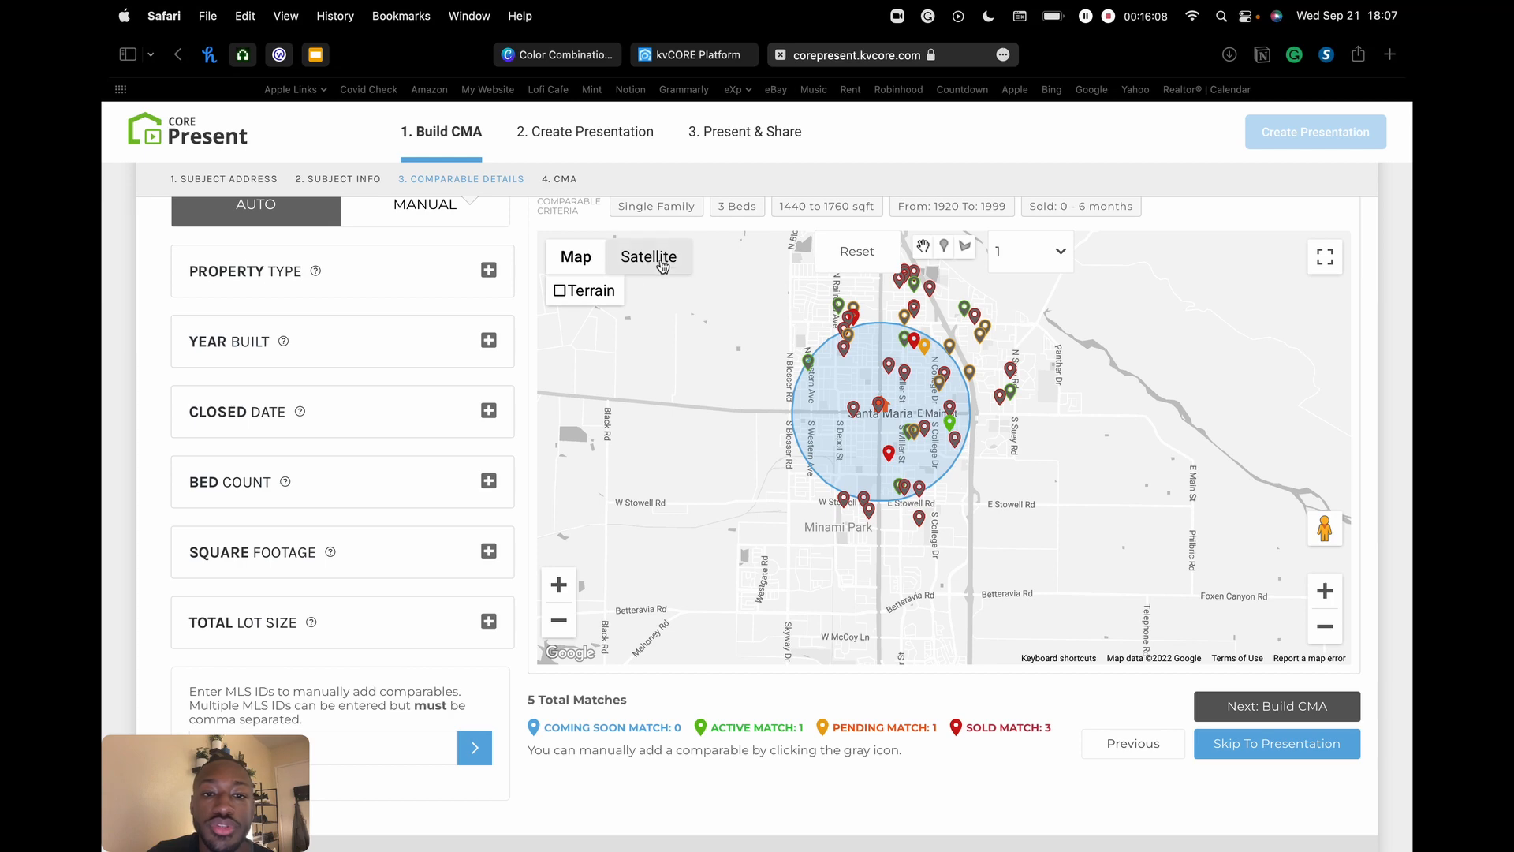
click(663, 265)
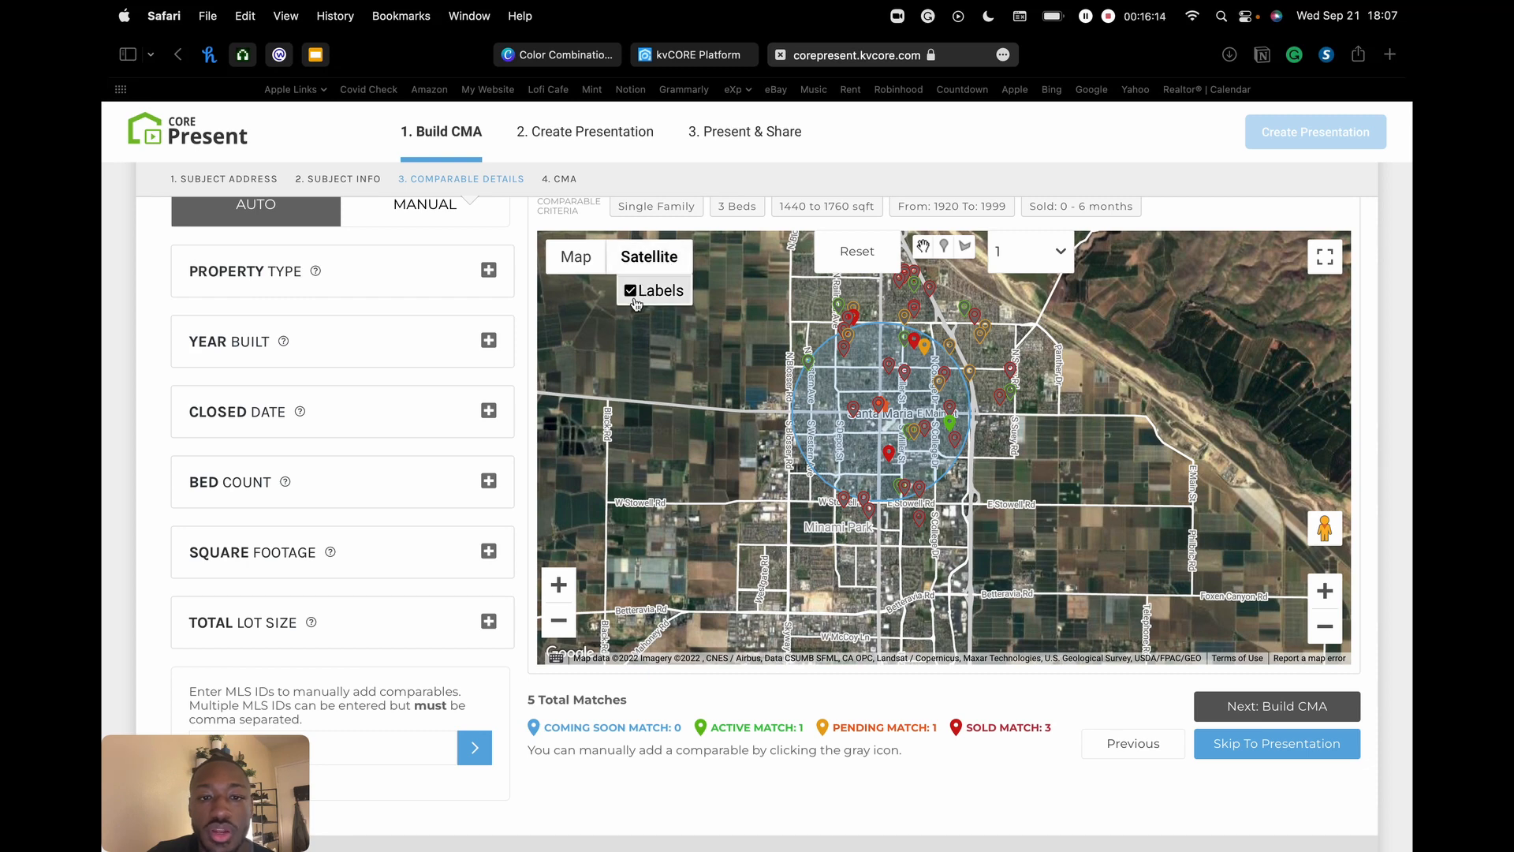
click(630, 291)
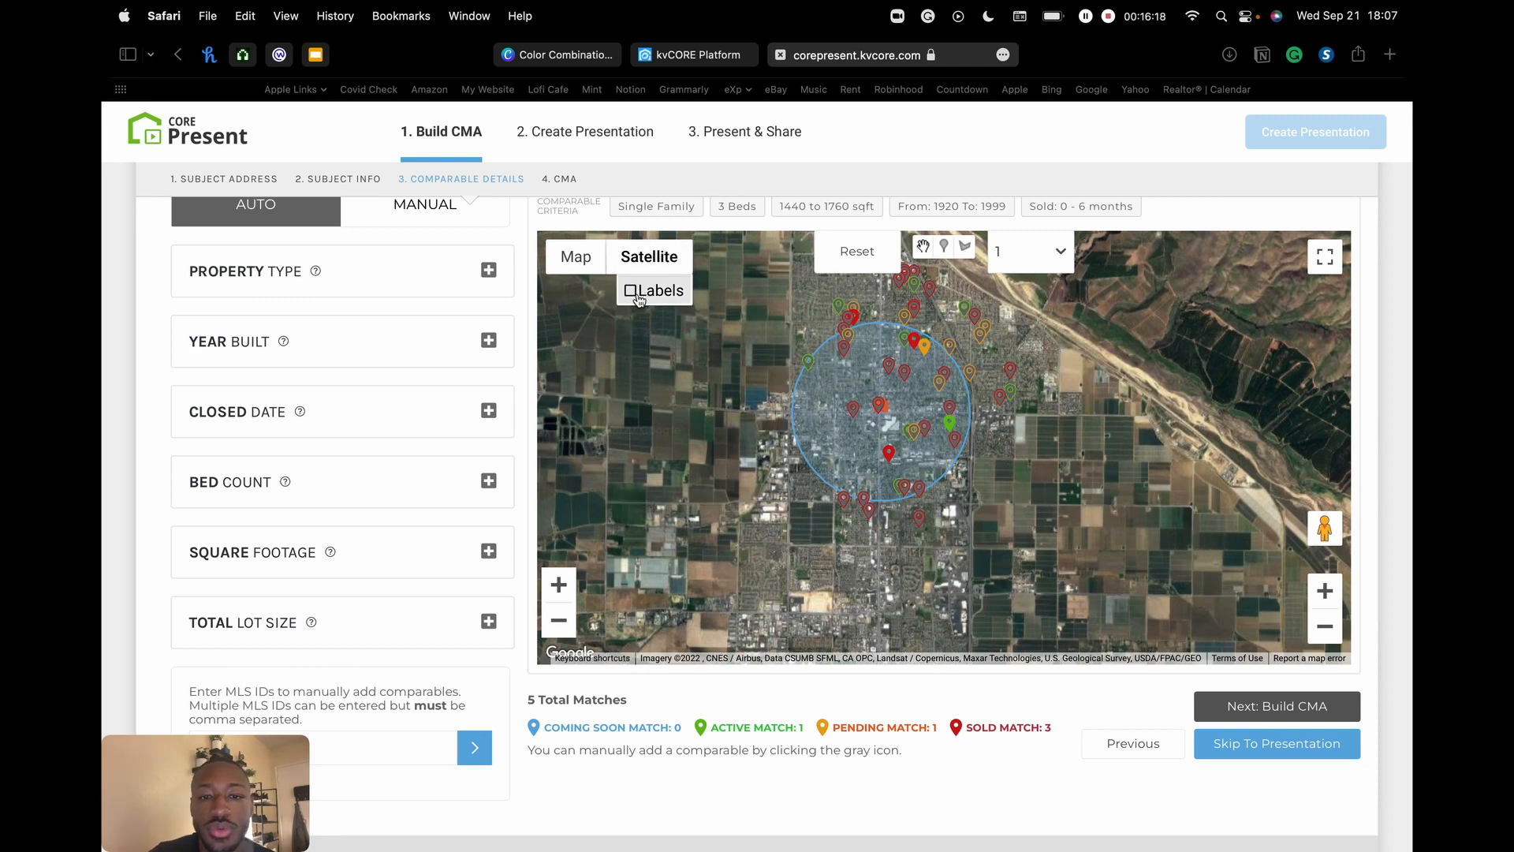
click(588, 264)
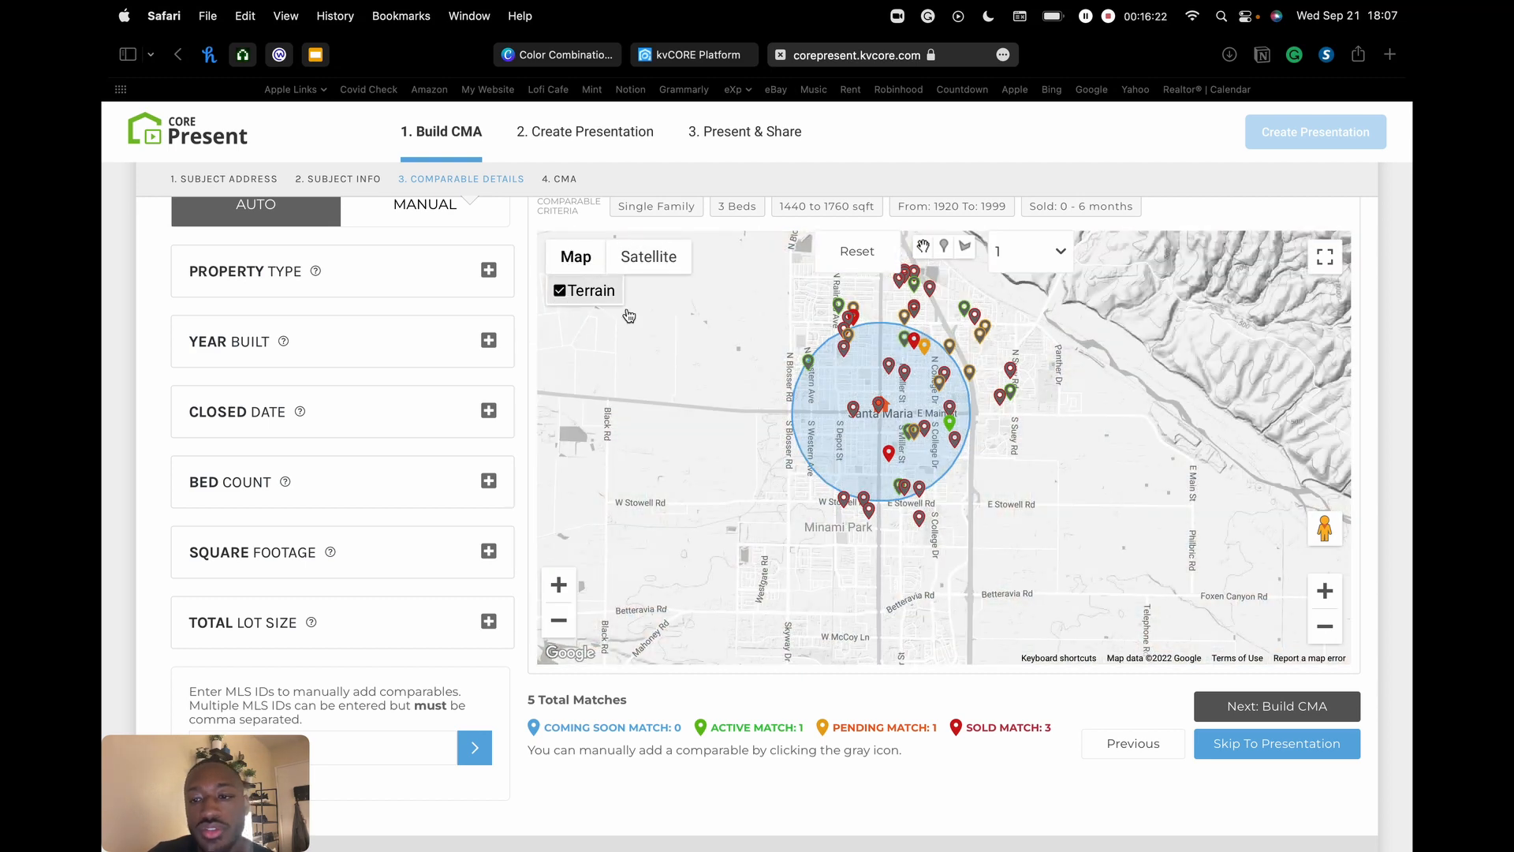
mouse_move(1211, 351)
mouse_down()
mouse_move(1049, 534)
mouse_move(1250, 351)
mouse_move(1224, 349)
mouse_up()
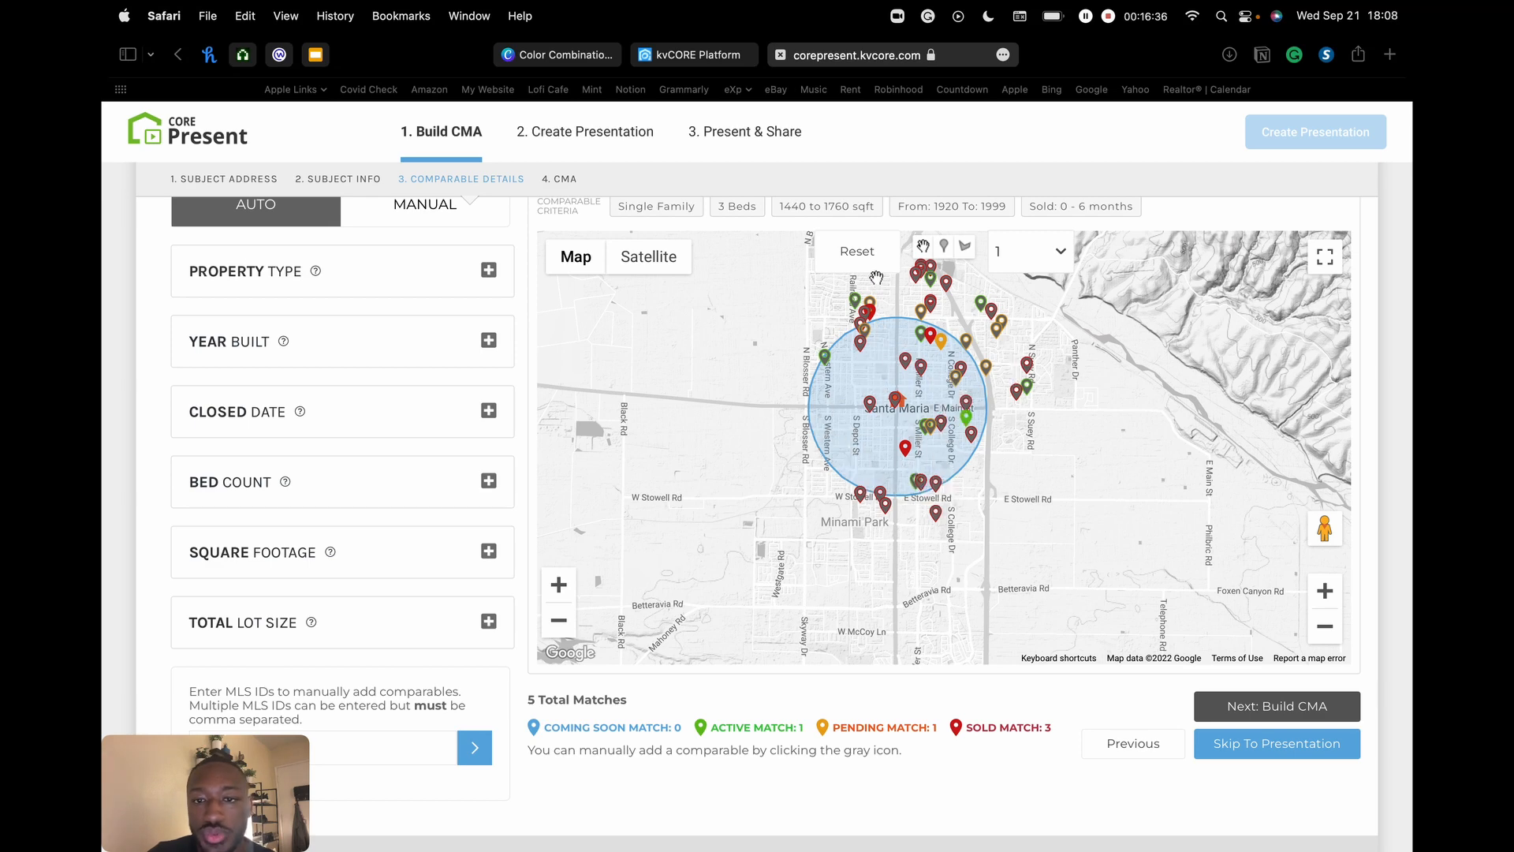
- Reset the comparables map to re-centre it on the subject property's search circle
click(867, 254)
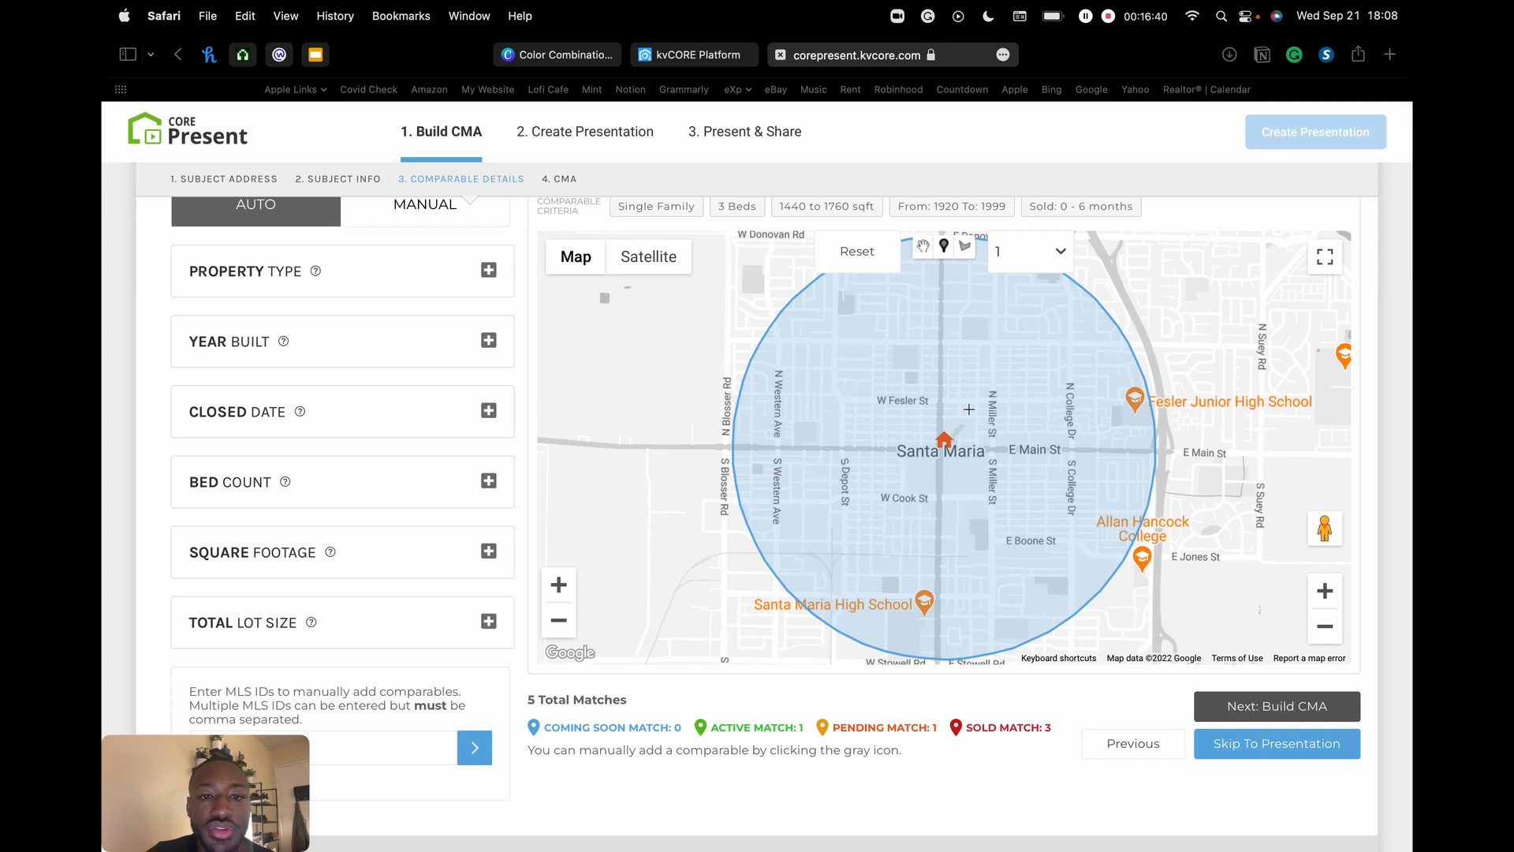
scroll(968, 410, up, 2)
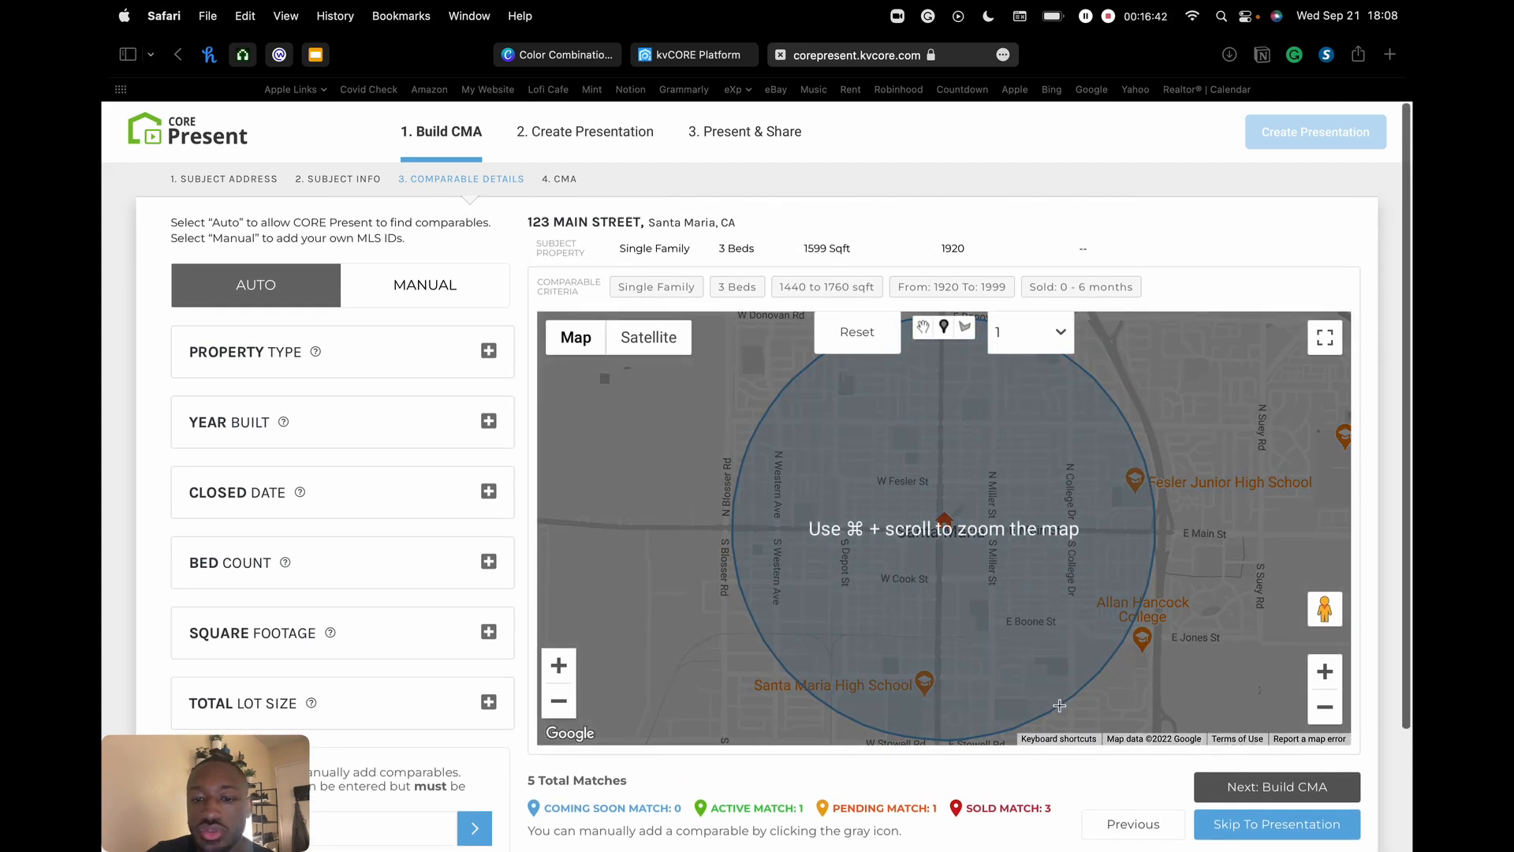
drag(1095, 612, 1050, 576)
scroll(1050, 577, down, 2)
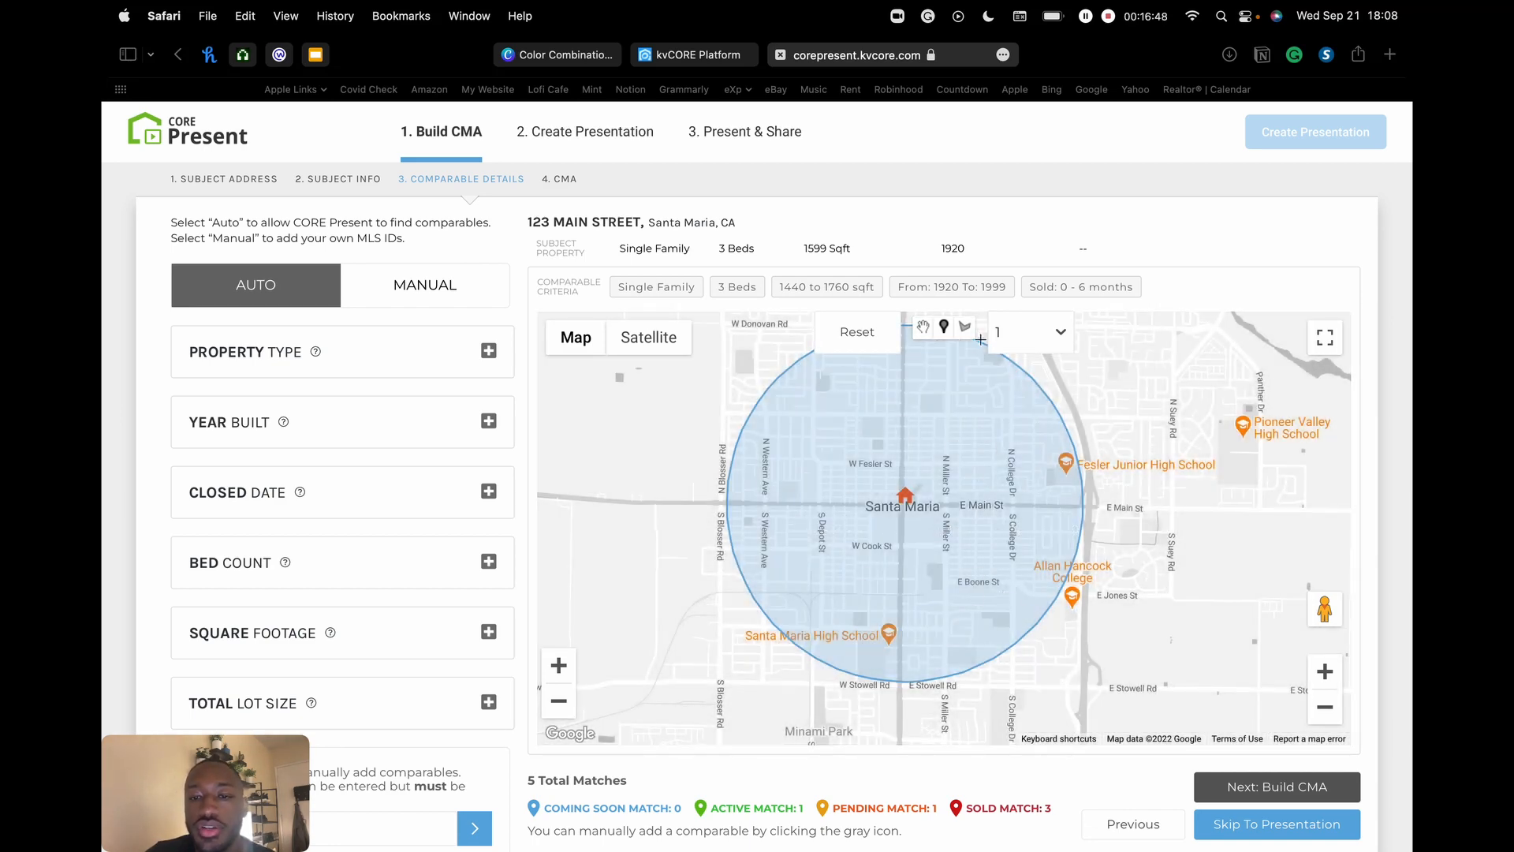
- Change the search radius to 2 miles, then back to 1 mile
click(1060, 334)
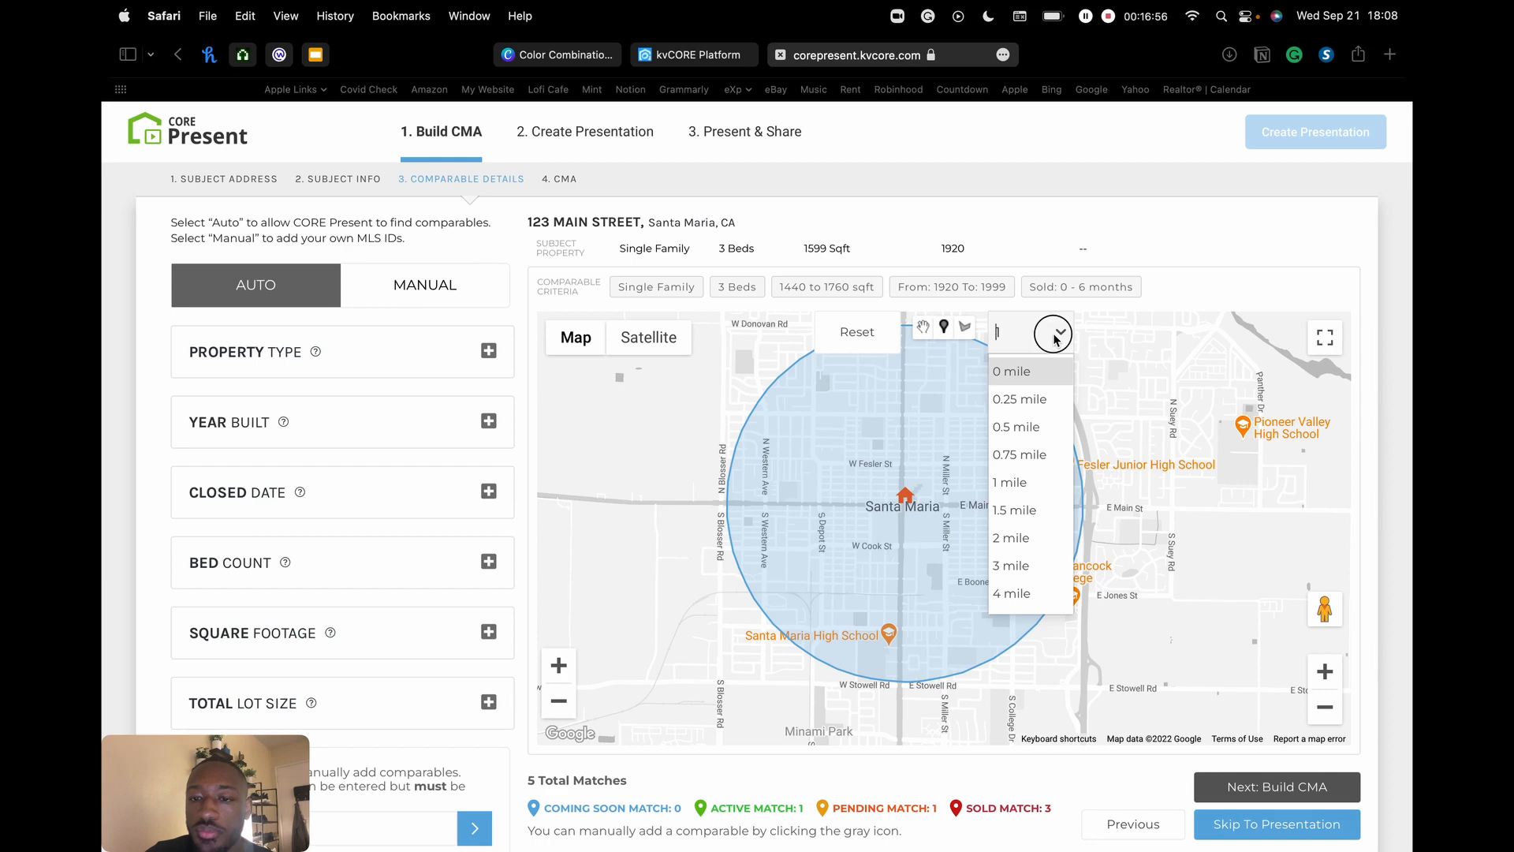
click(1058, 330)
click(1050, 338)
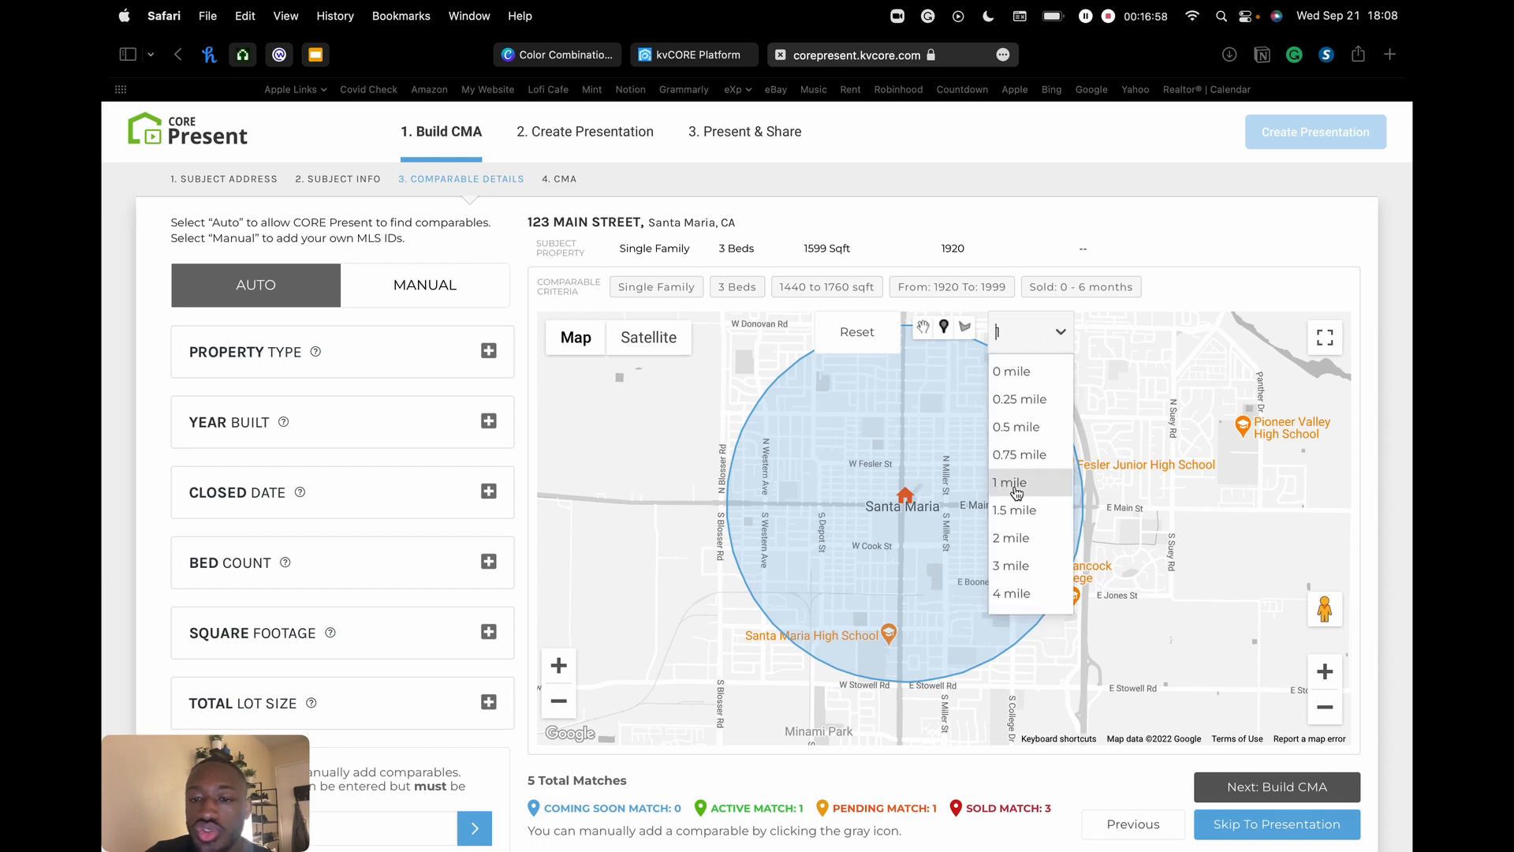
click(1012, 538)
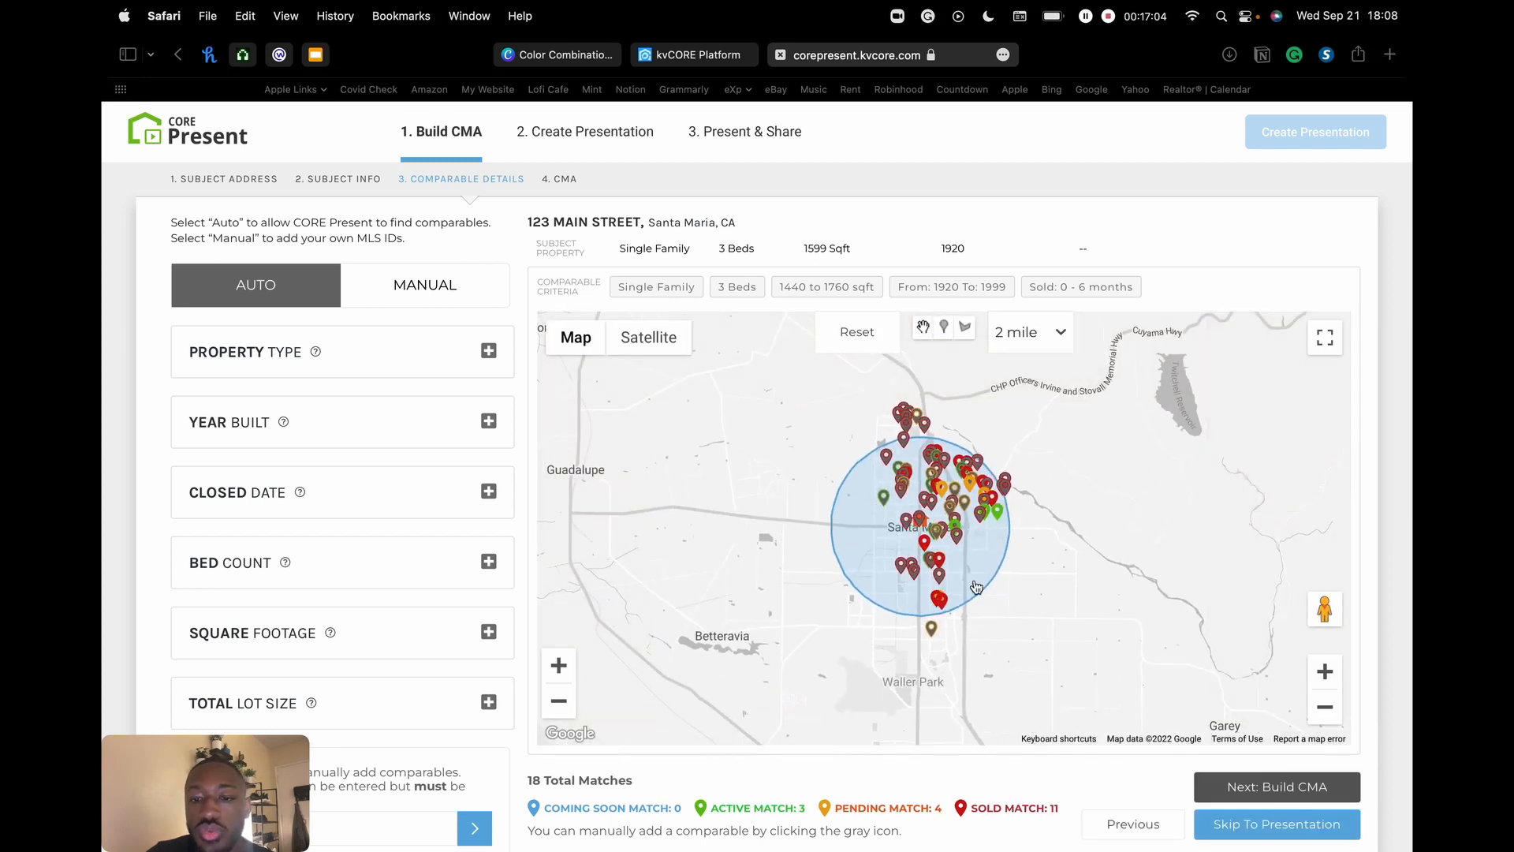
click(1028, 337)
click(1016, 486)
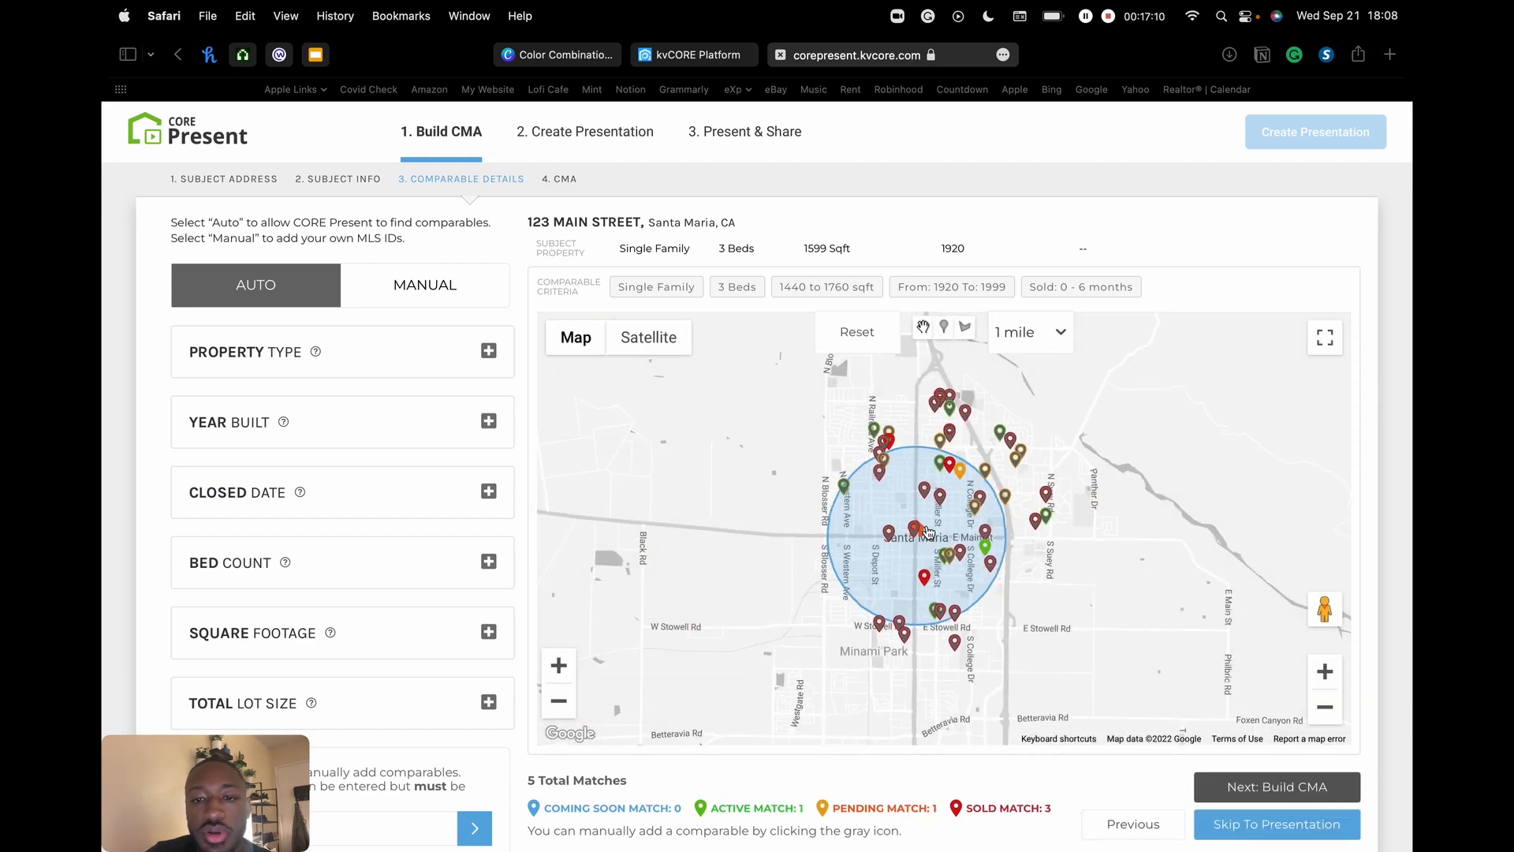
scroll(1006, 395, down, 2)
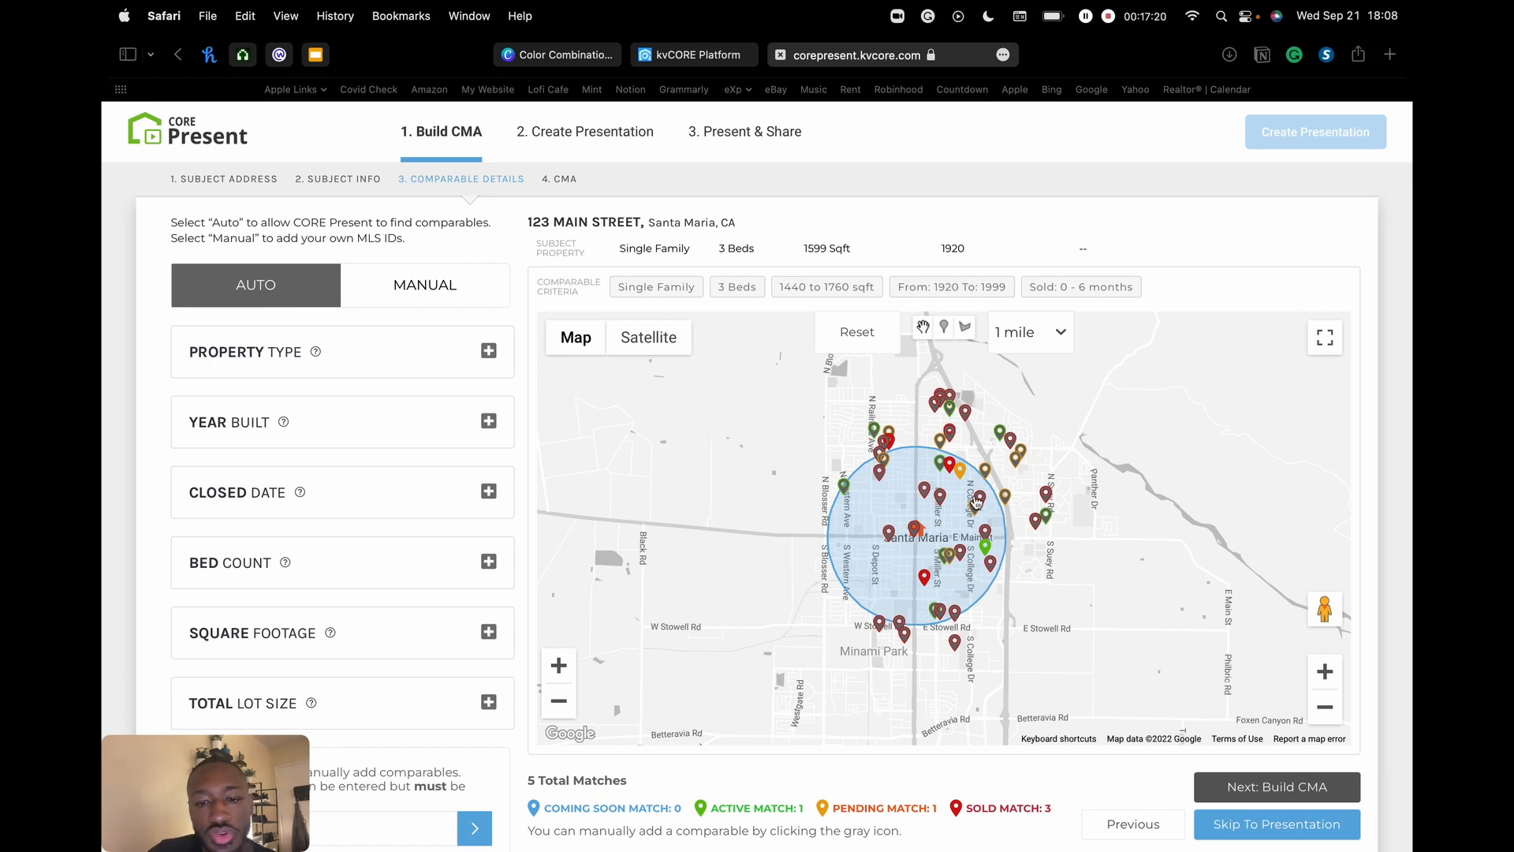
- Draw a closed custom polygon search area around Santa Maria, finding 13 comparables
click(966, 329)
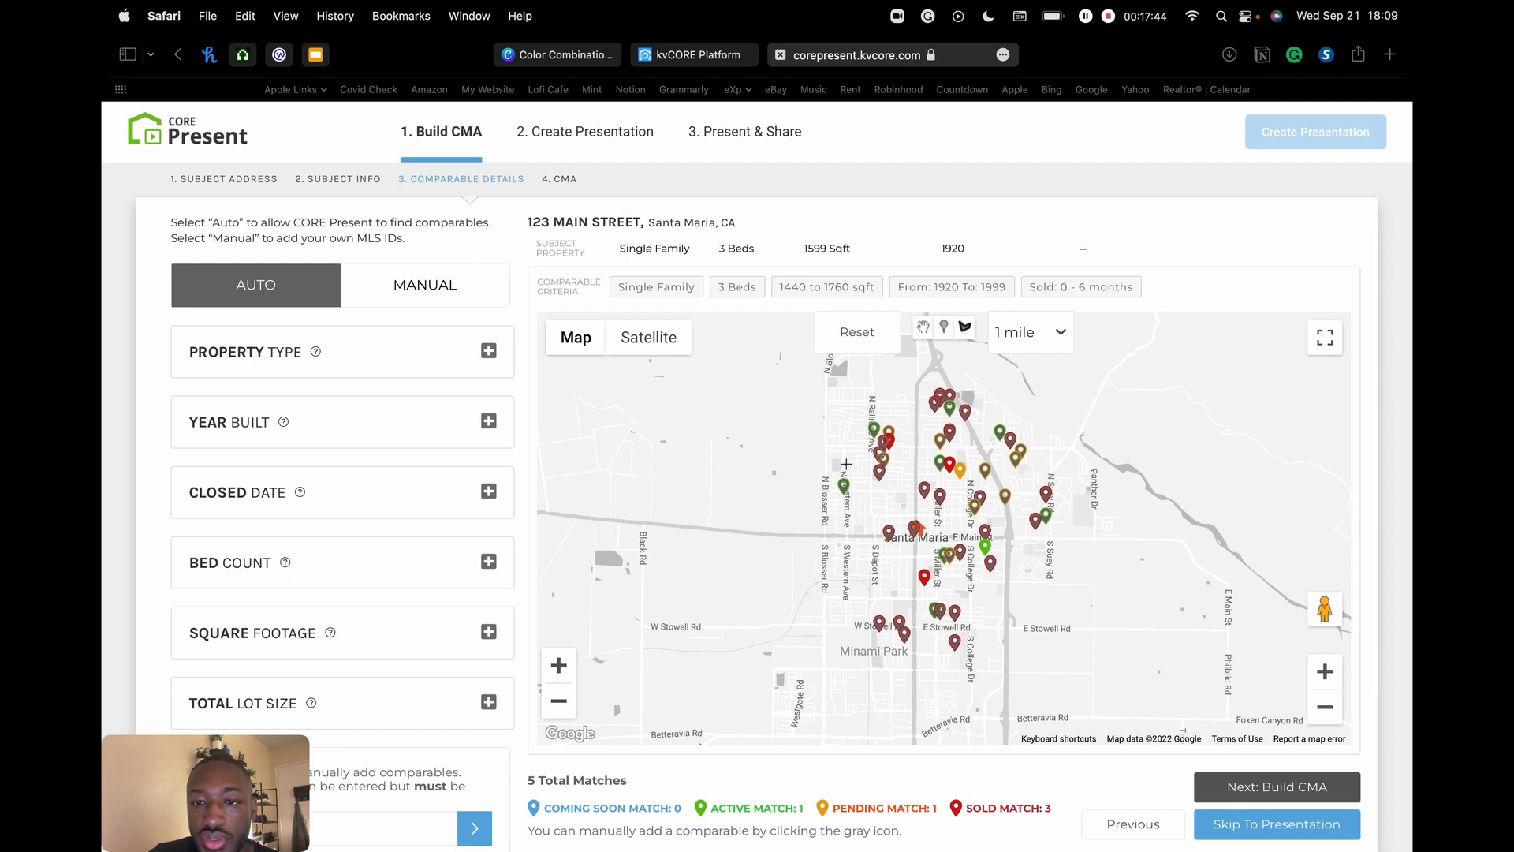
click(847, 423)
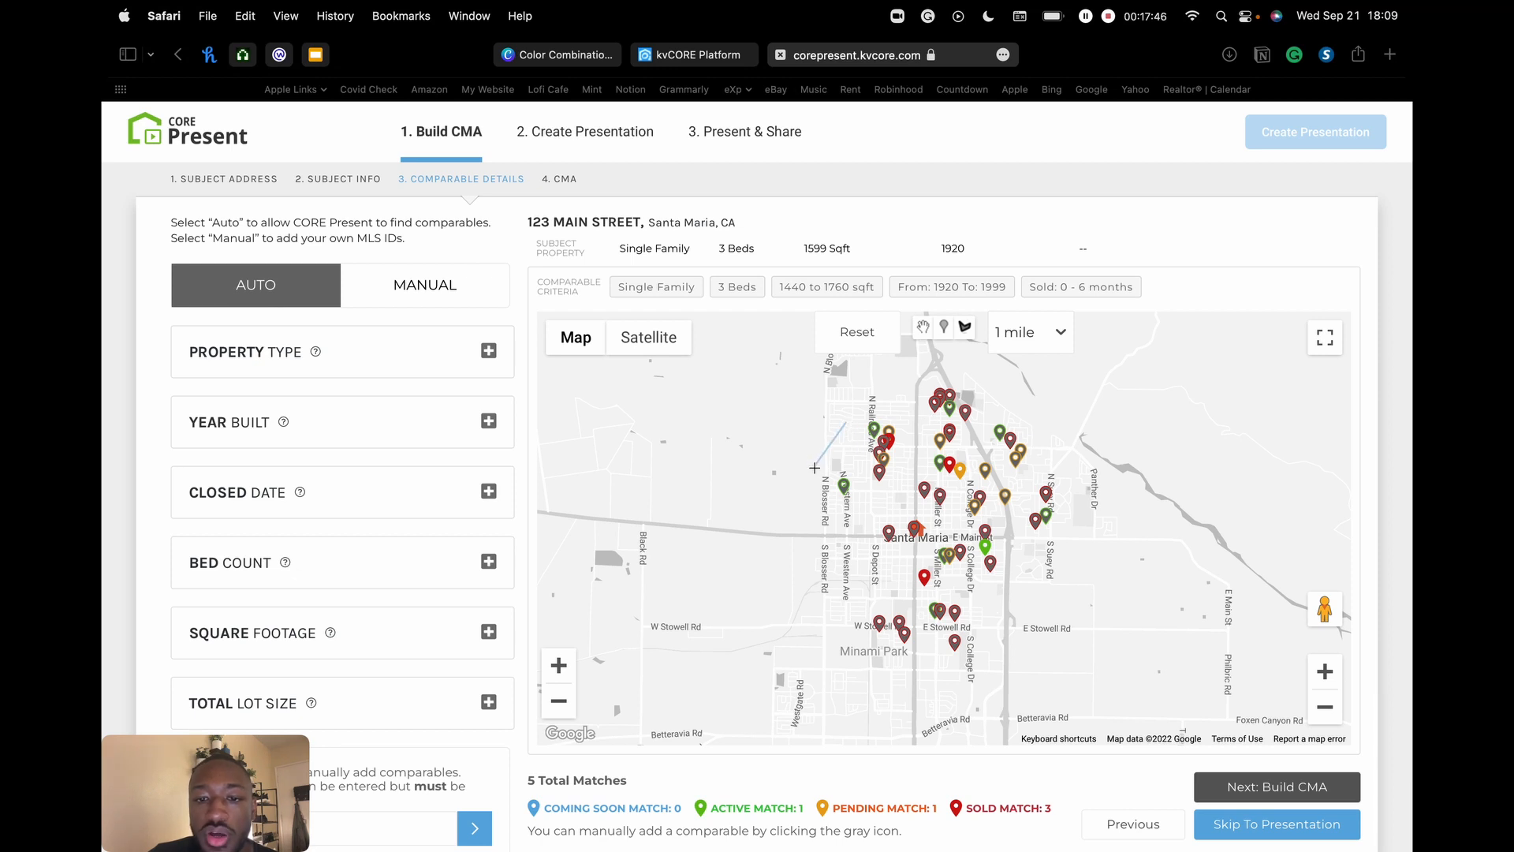
click(803, 506)
click(830, 576)
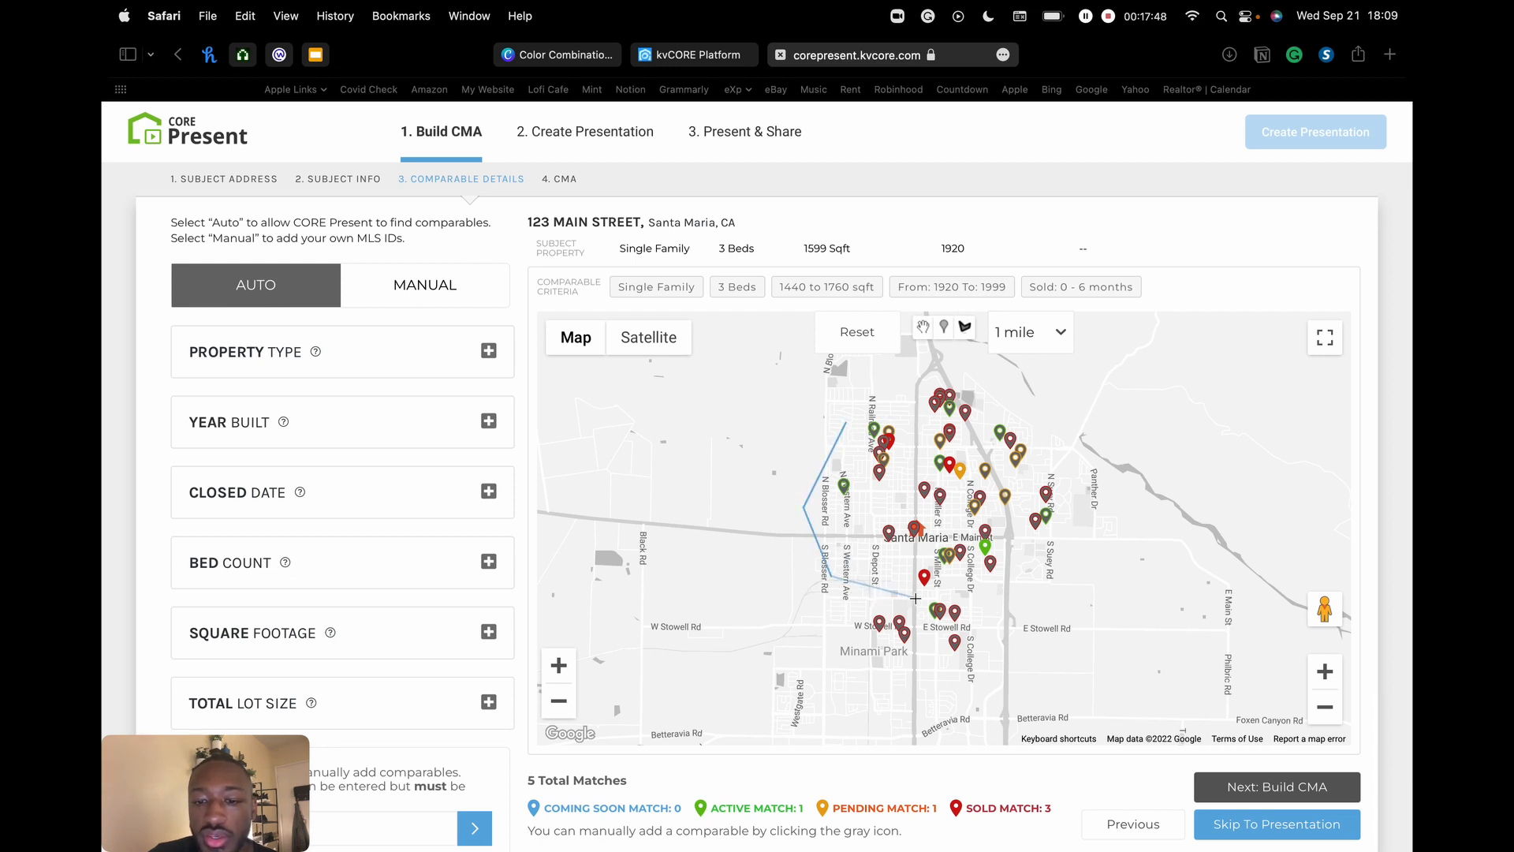
click(915, 598)
click(1000, 599)
click(1050, 567)
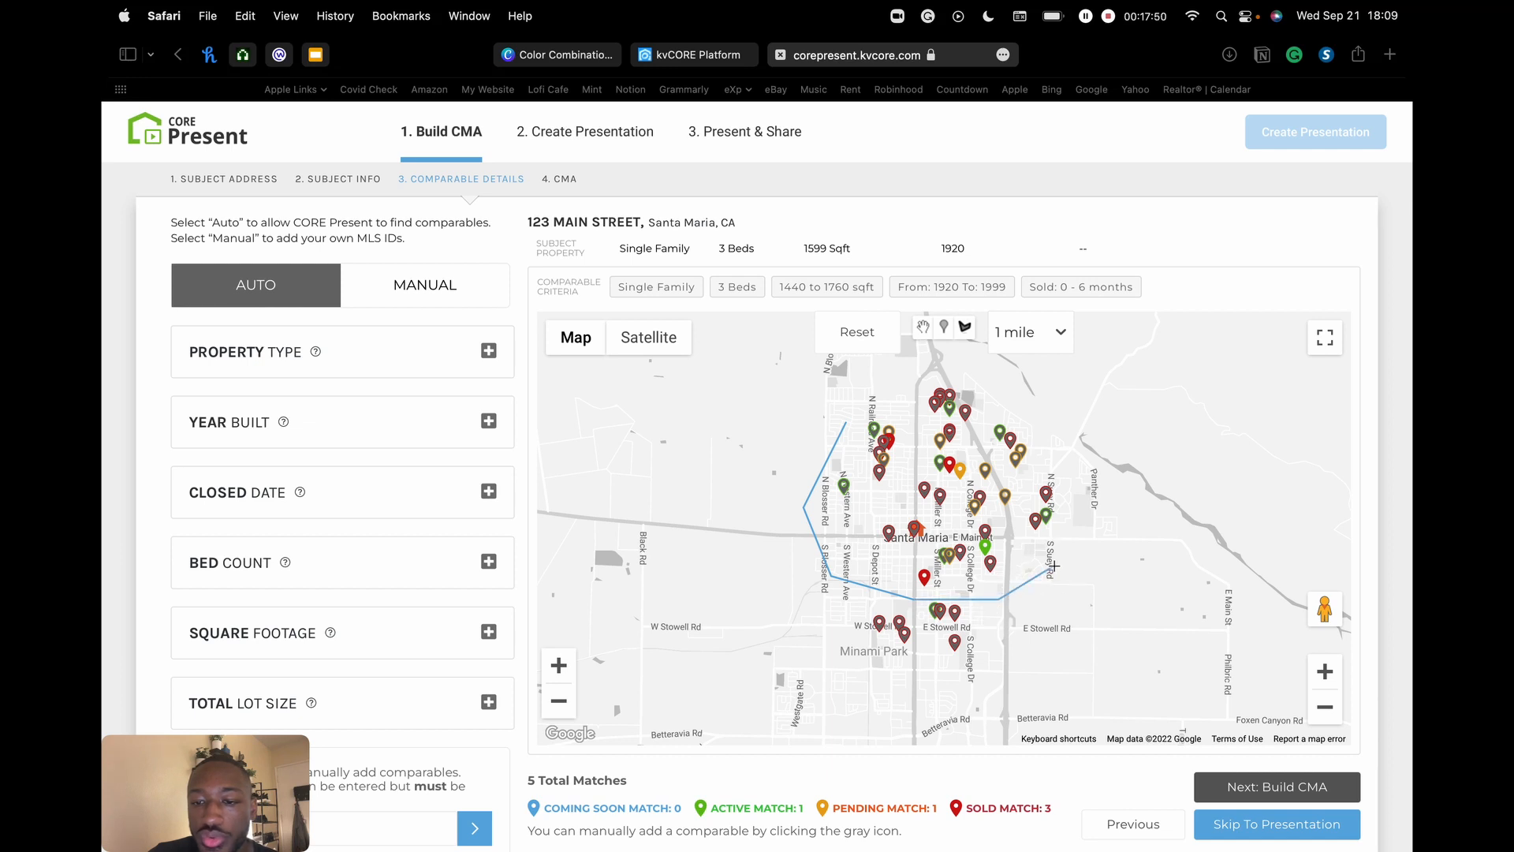
click(1072, 493)
click(1042, 437)
click(980, 387)
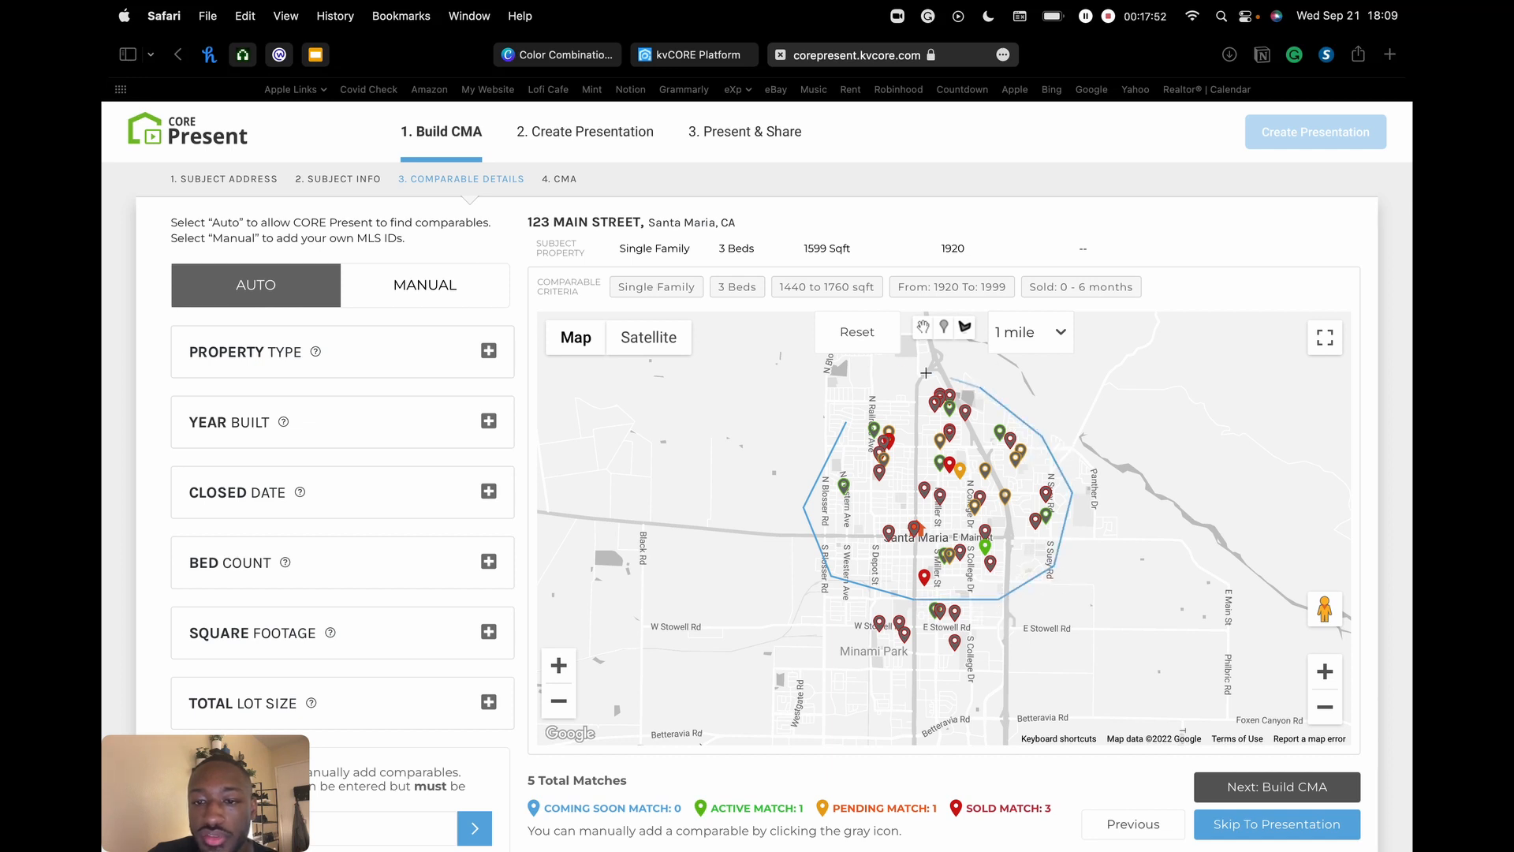
click(887, 367)
click(847, 422)
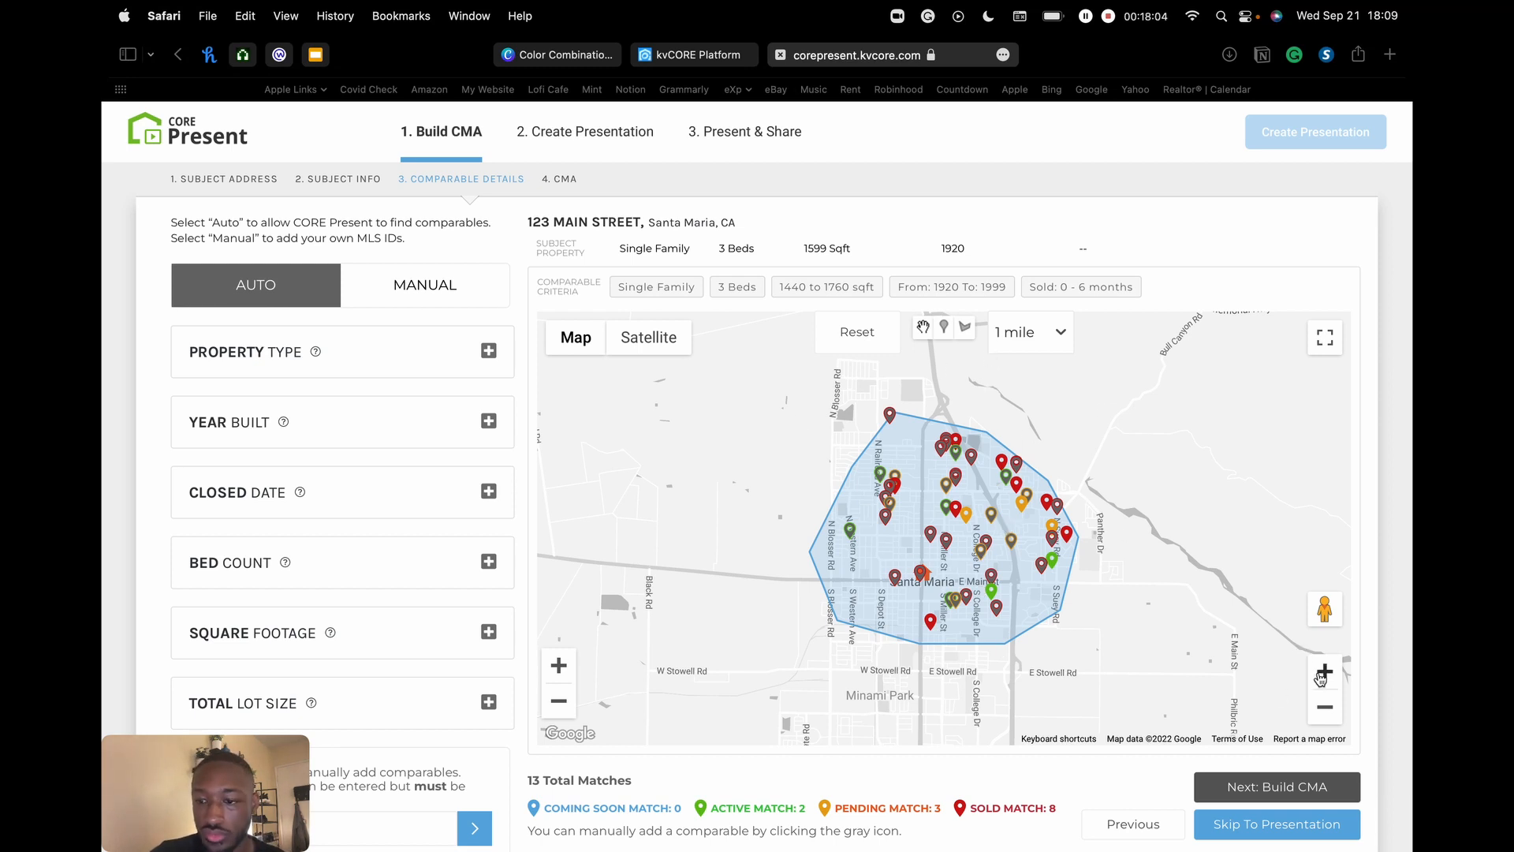
- Zoom and pan around downtown Santa Maria, then reset to the 1-mile radius
click(559, 669)
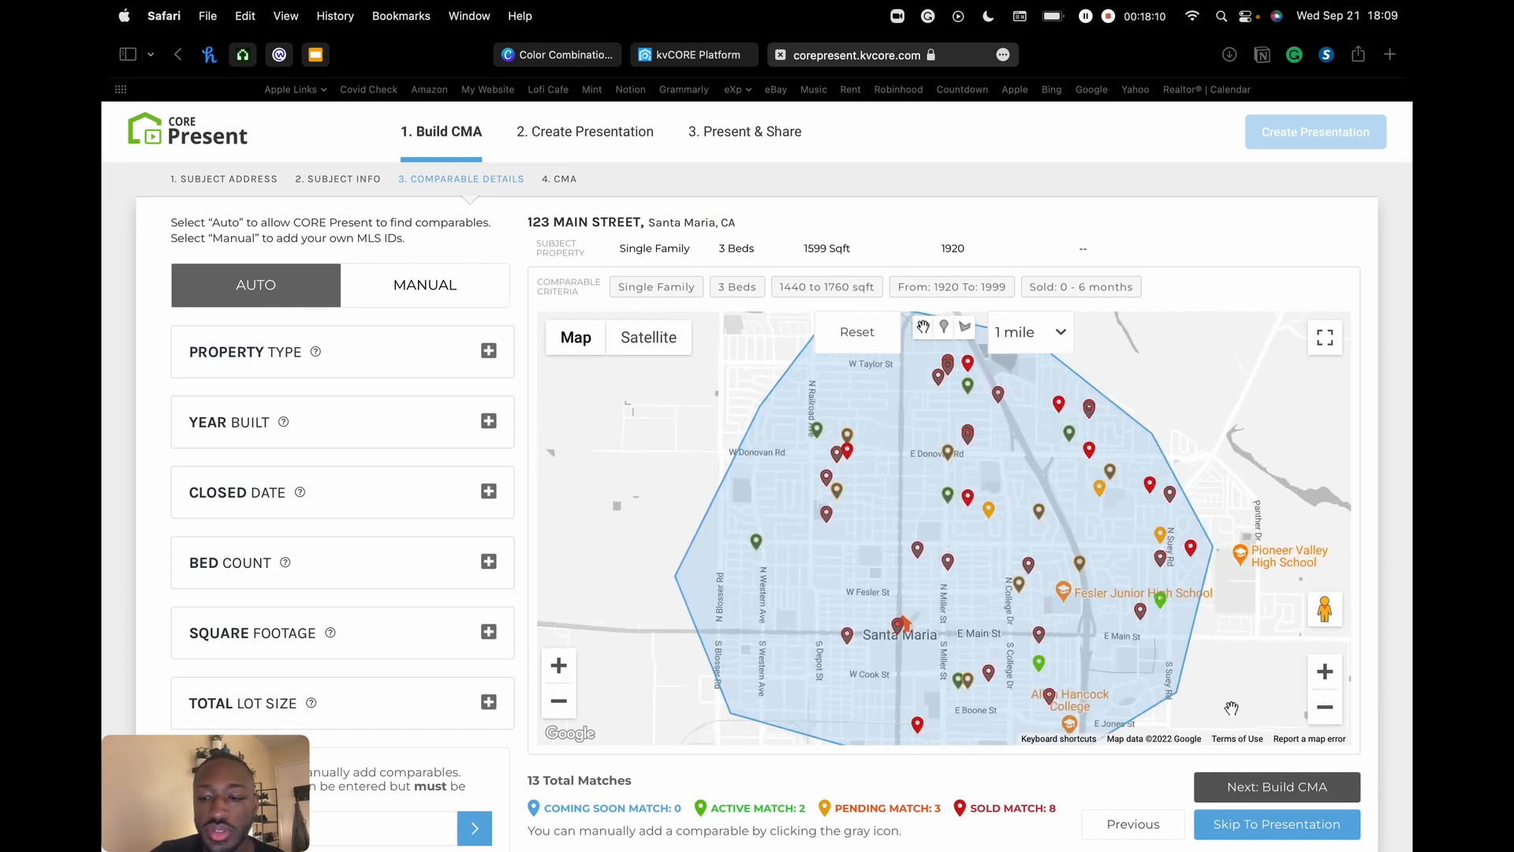
click(1327, 710)
click(1325, 671)
click(1325, 671)
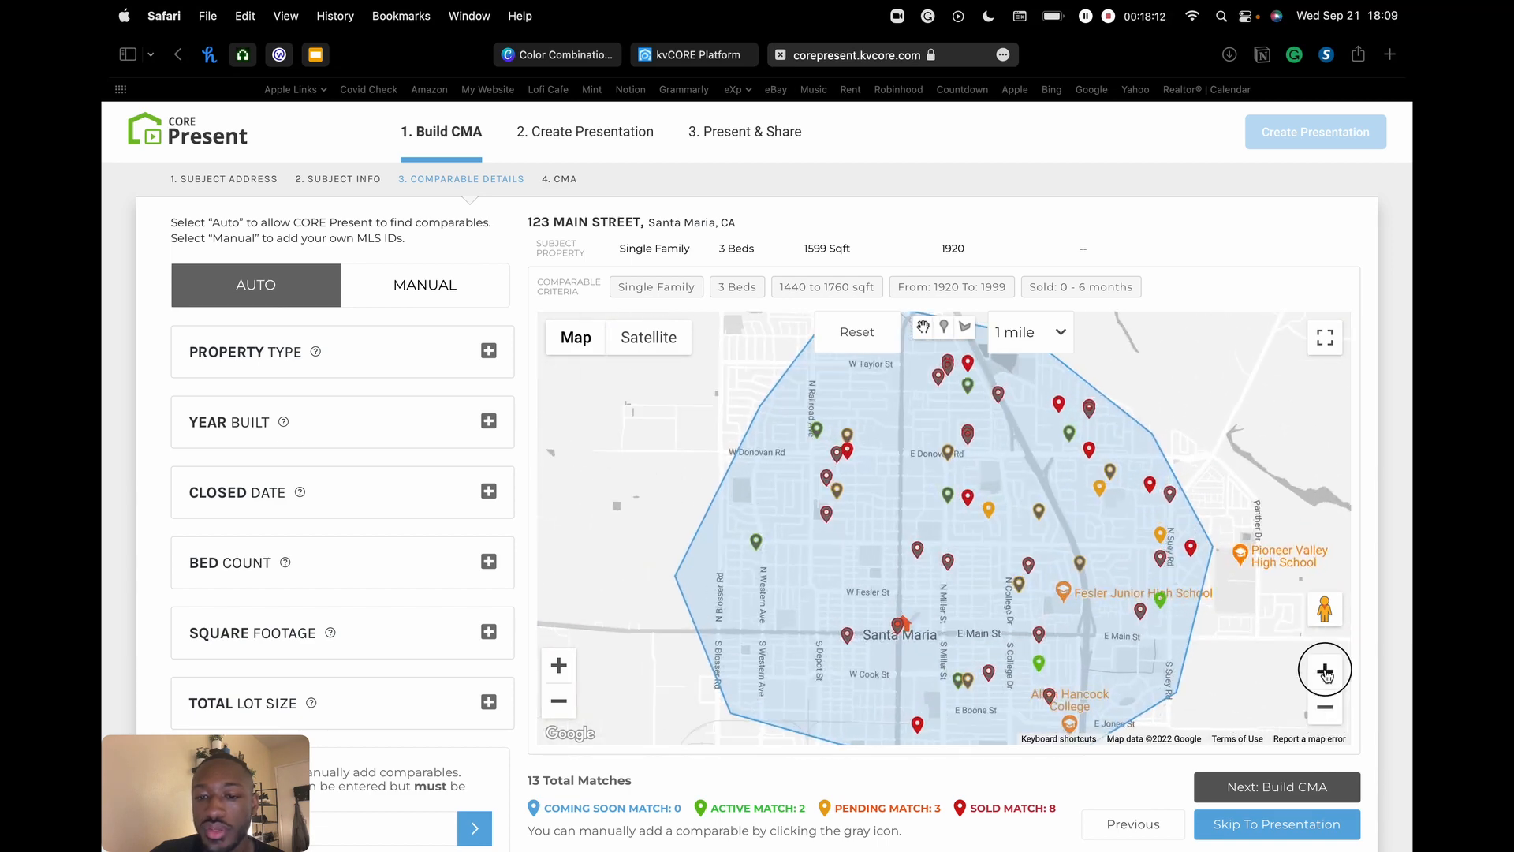
drag(1055, 549, 997, 423)
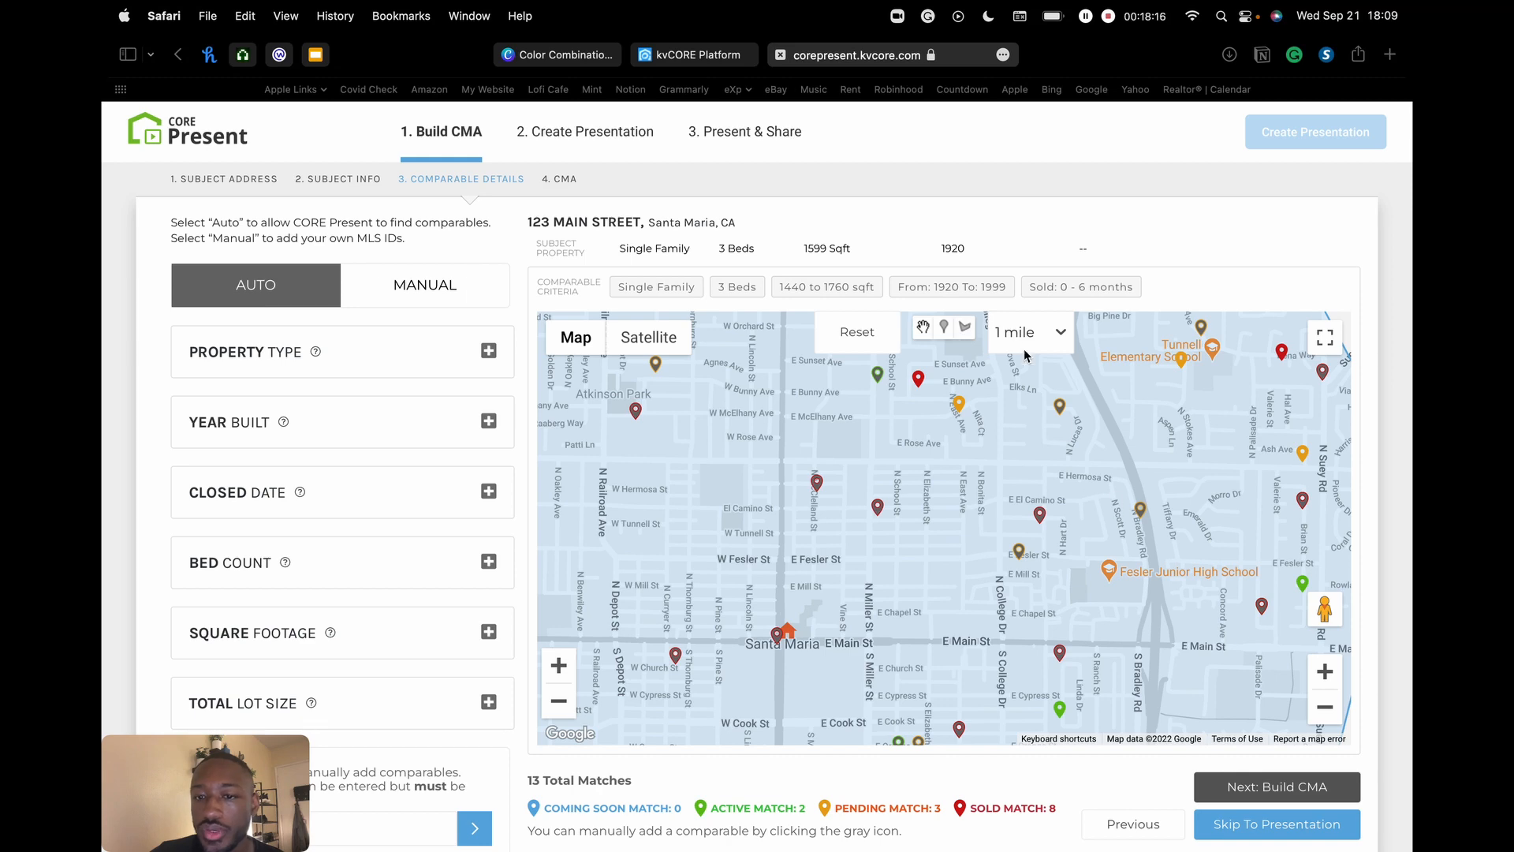
click(946, 330)
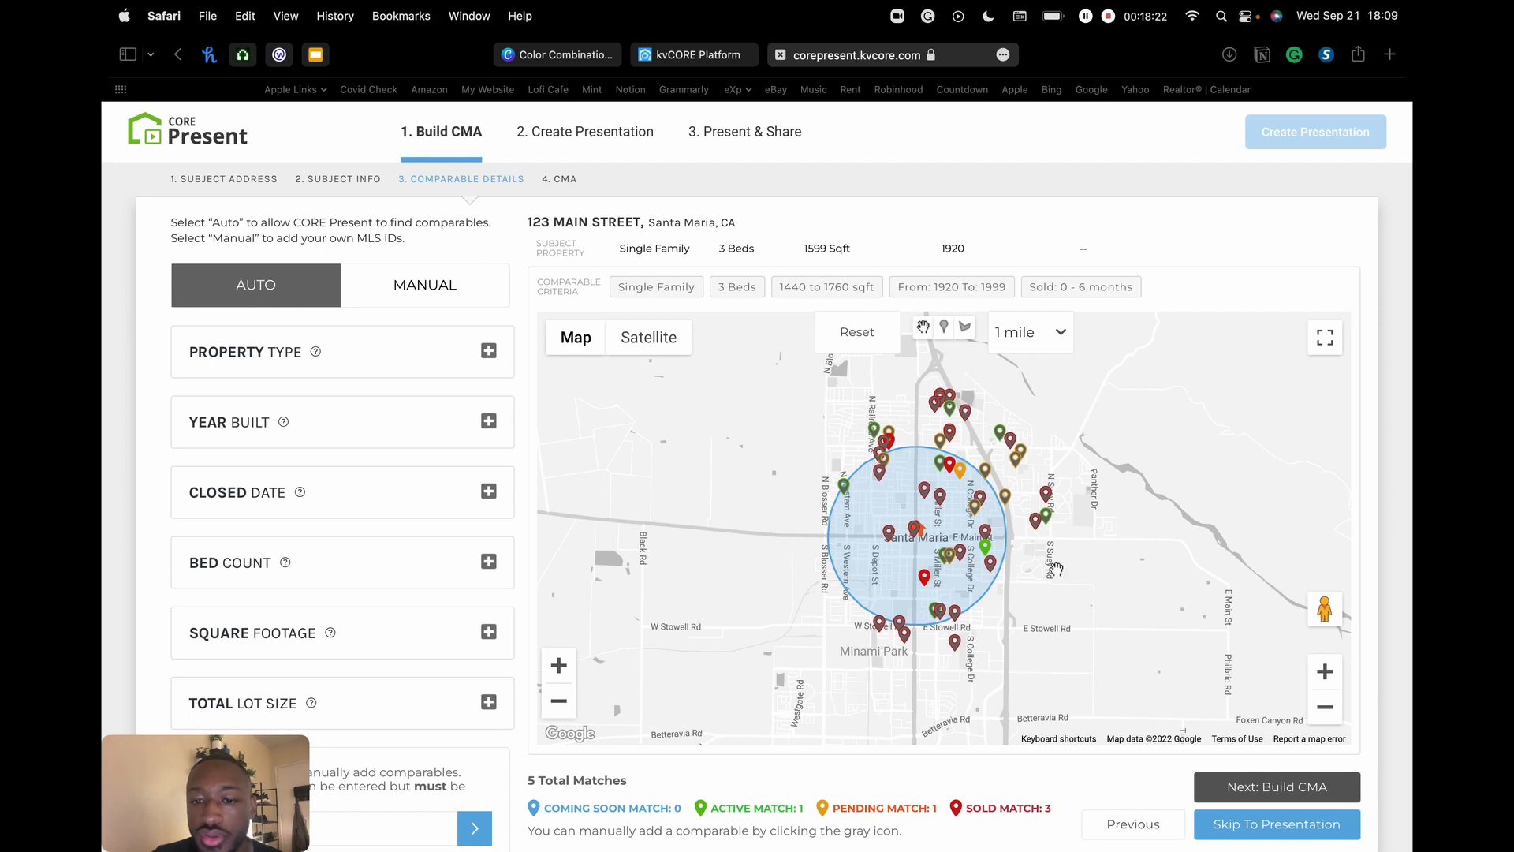
- Zoom in and back out on Santa Maria, then switch to the draw-shape tool, removing the 1-mile circle
click(1328, 672)
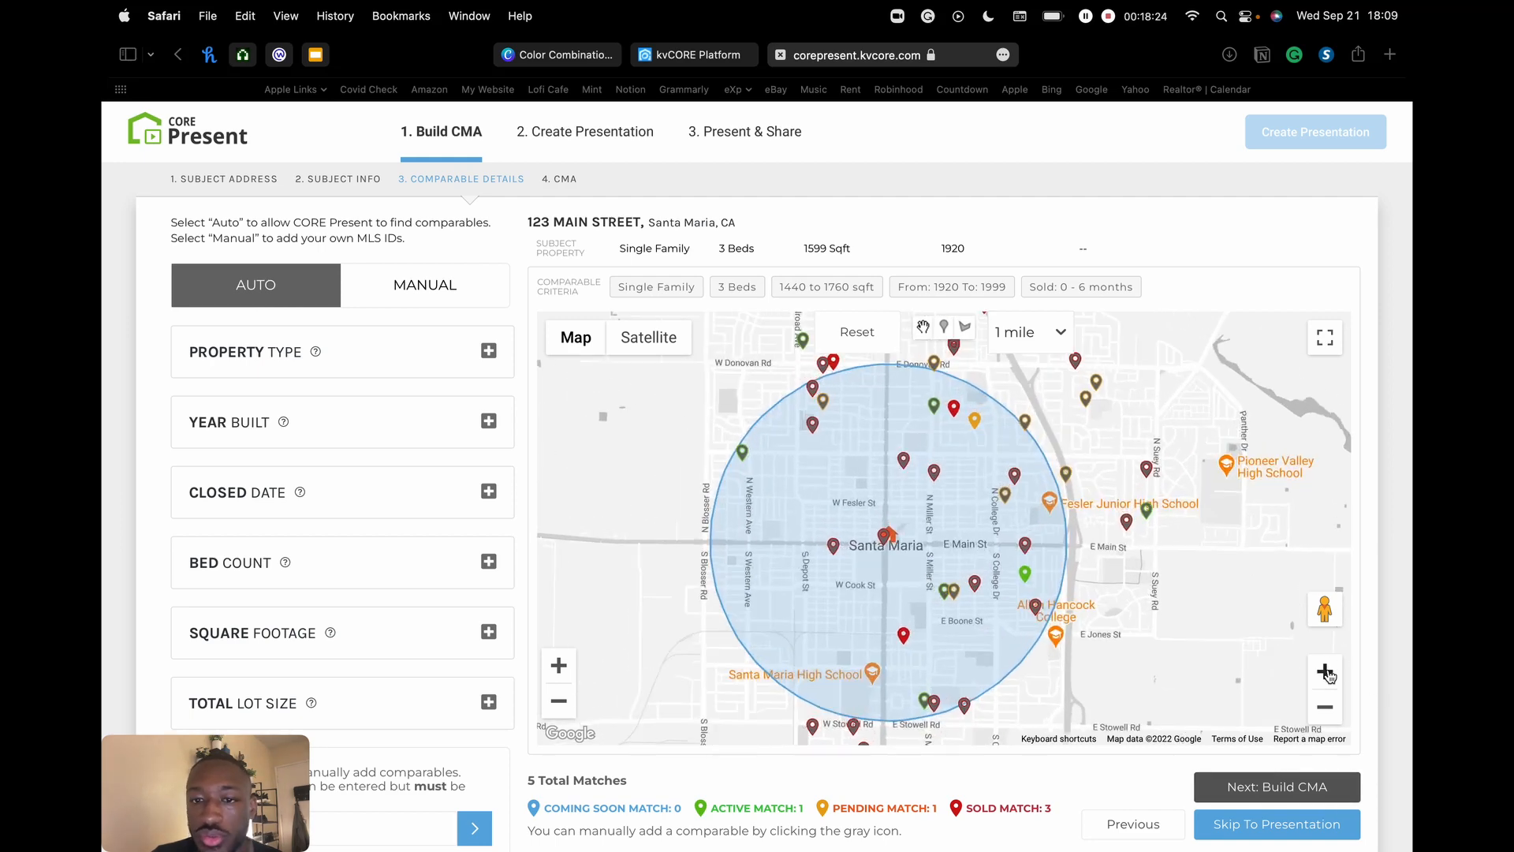
click(1328, 673)
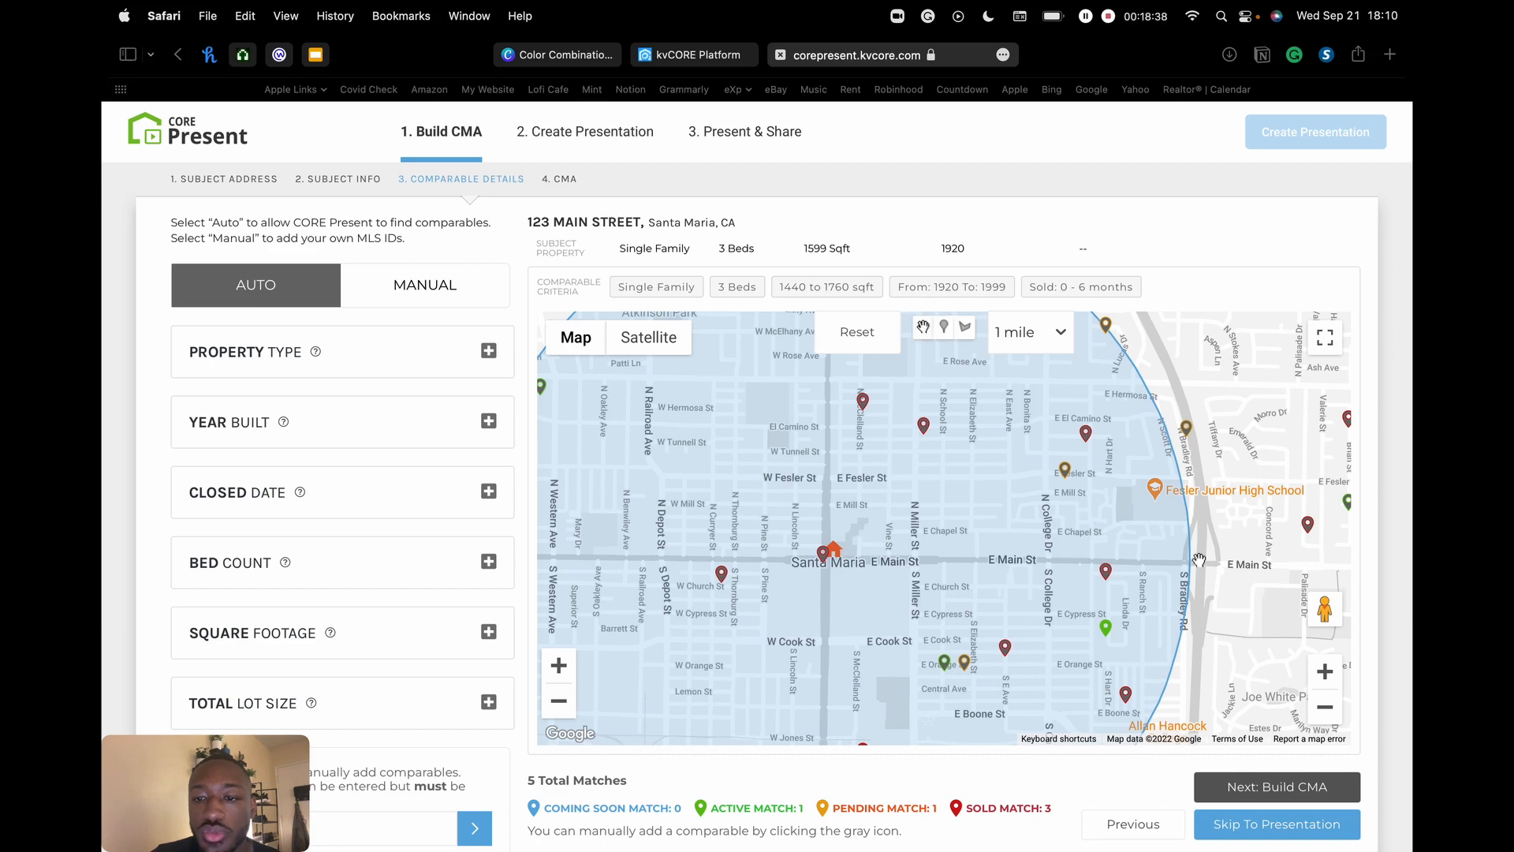
click(1325, 707)
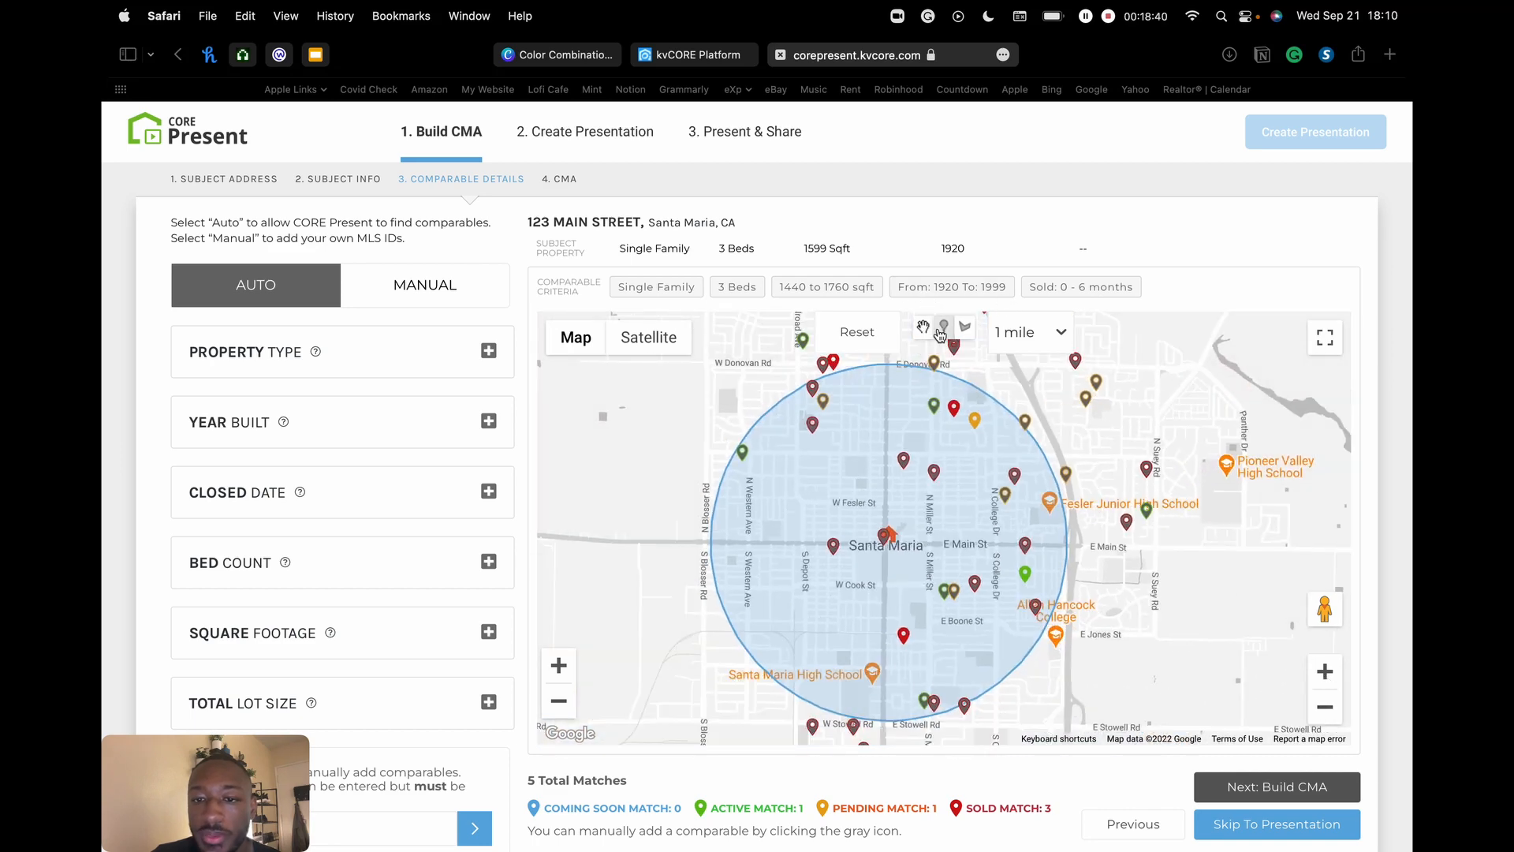
click(965, 327)
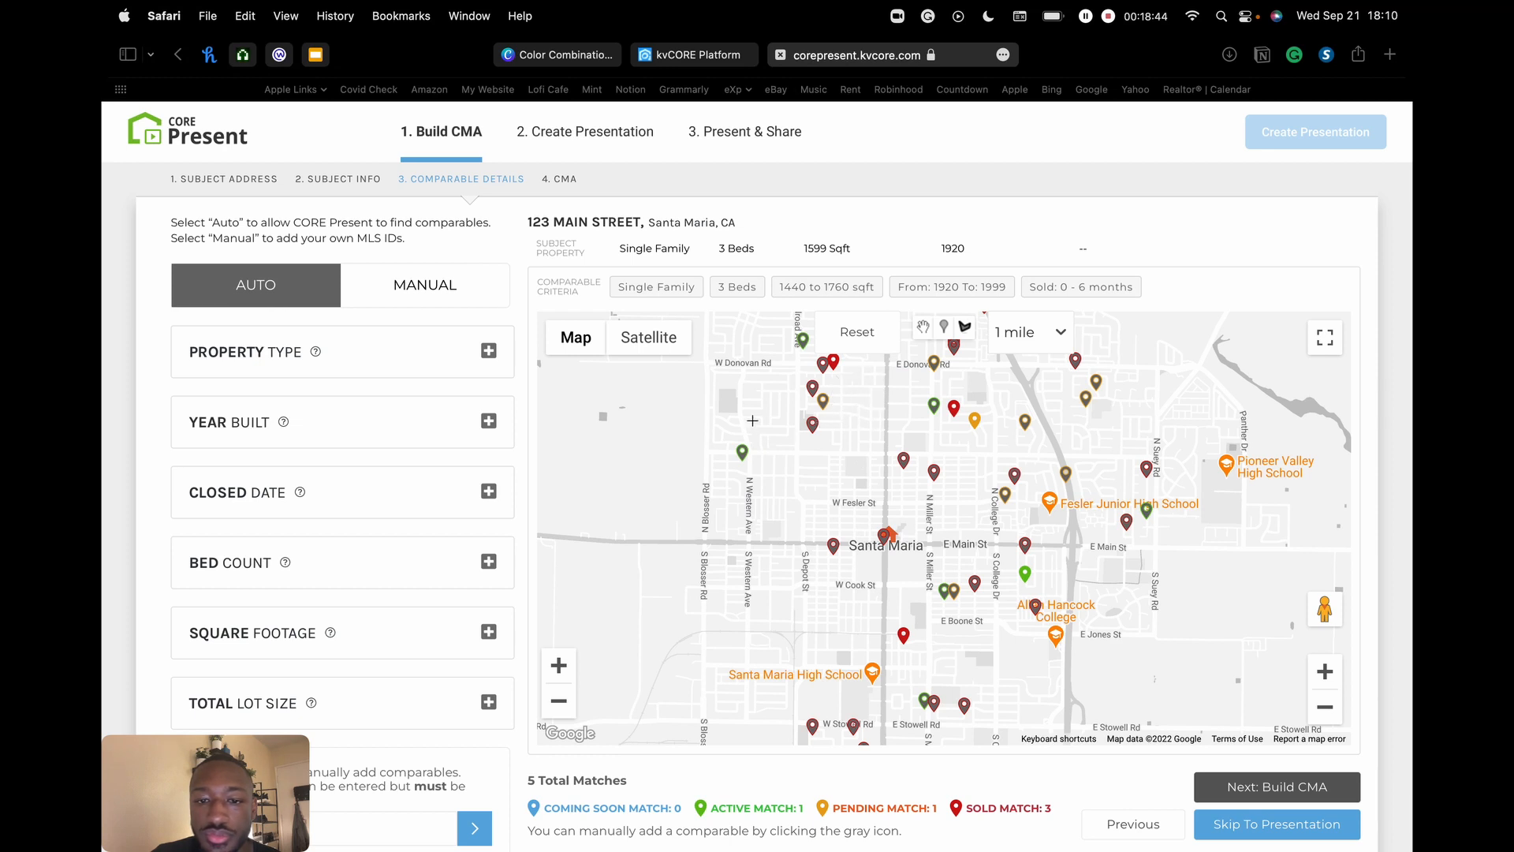
- Outline a six-corner area around downtown Santa Maria (3 matches), then reset to the 1-mile radius (5 matches)
click(870, 395)
click(678, 441)
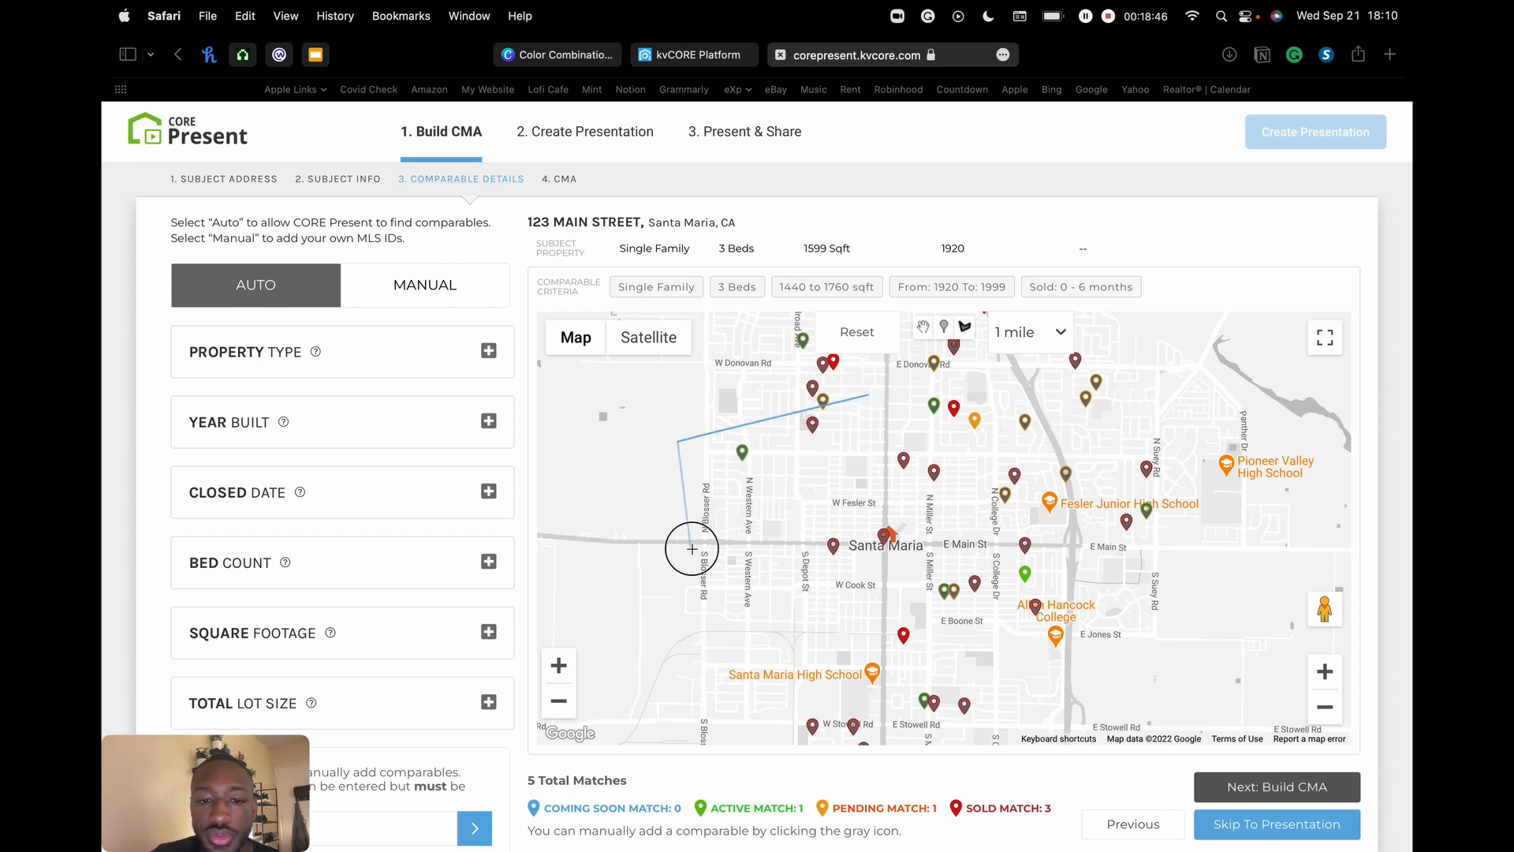
click(691, 547)
click(880, 655)
click(1100, 630)
click(1093, 462)
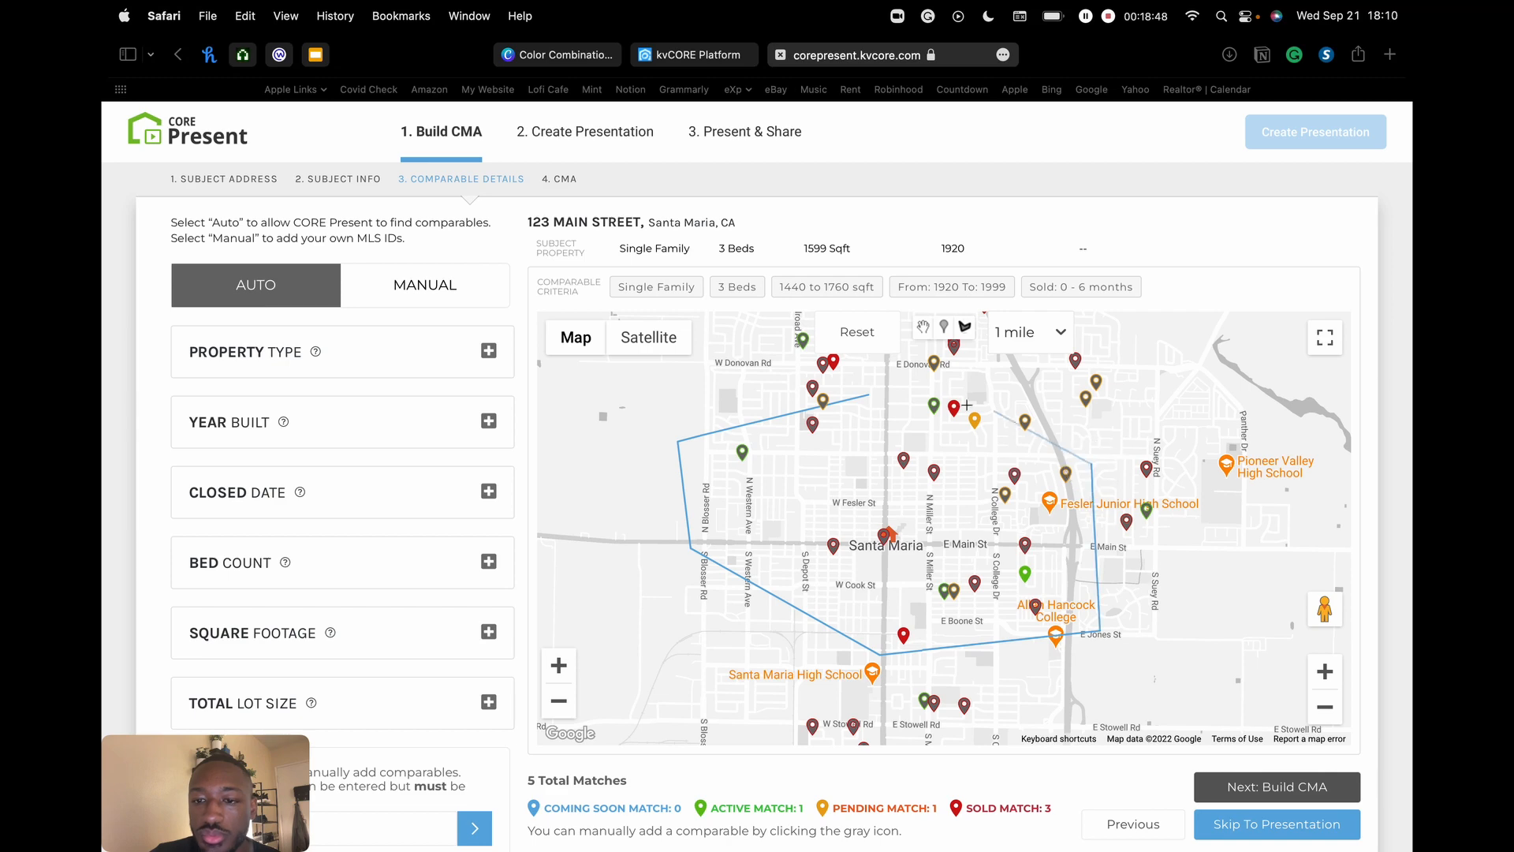
click(871, 396)
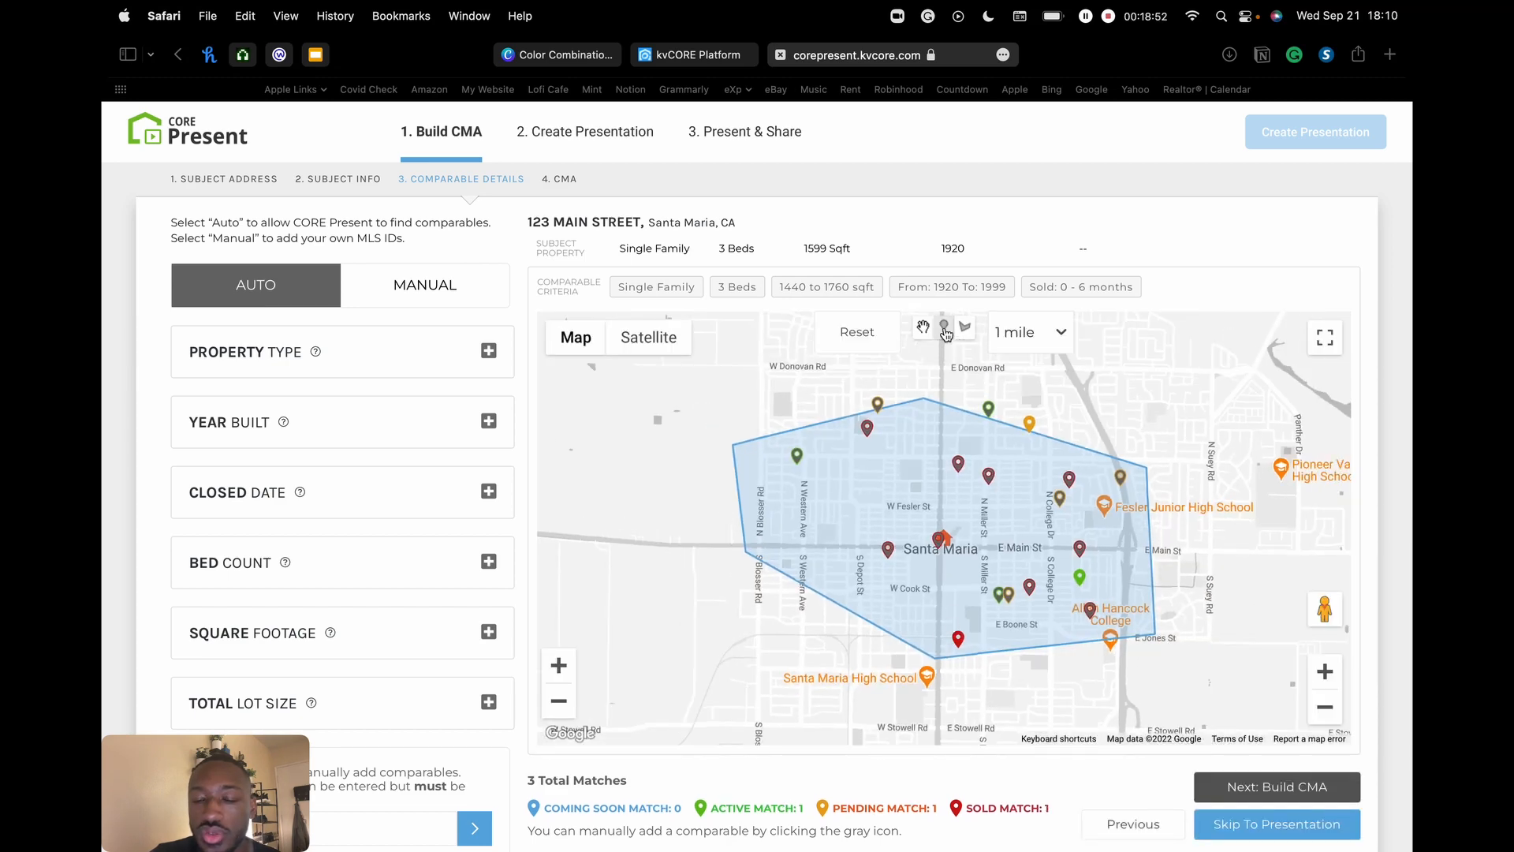
click(945, 330)
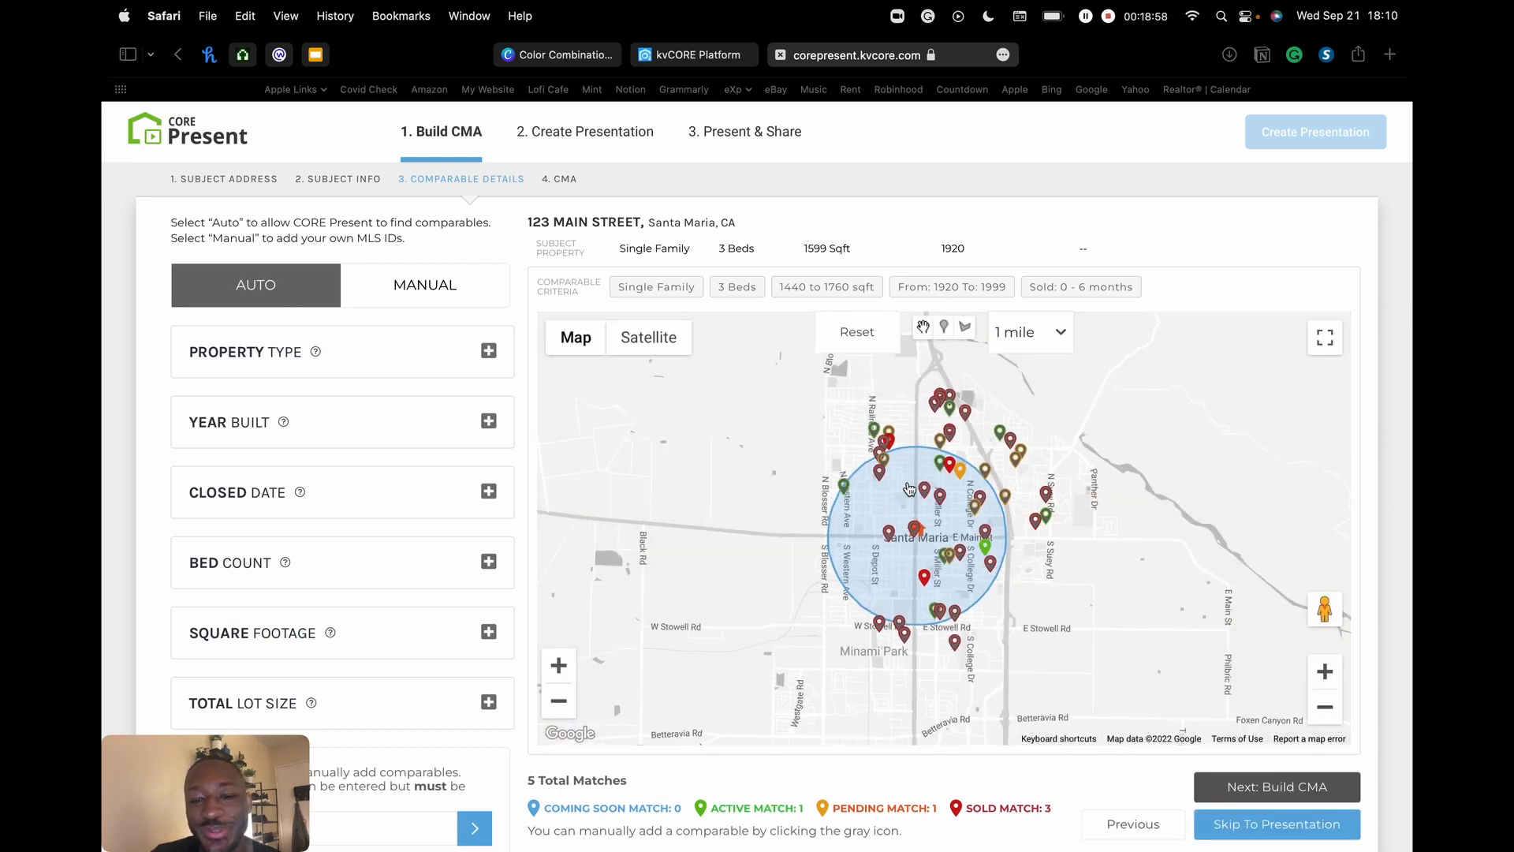
click(1327, 674)
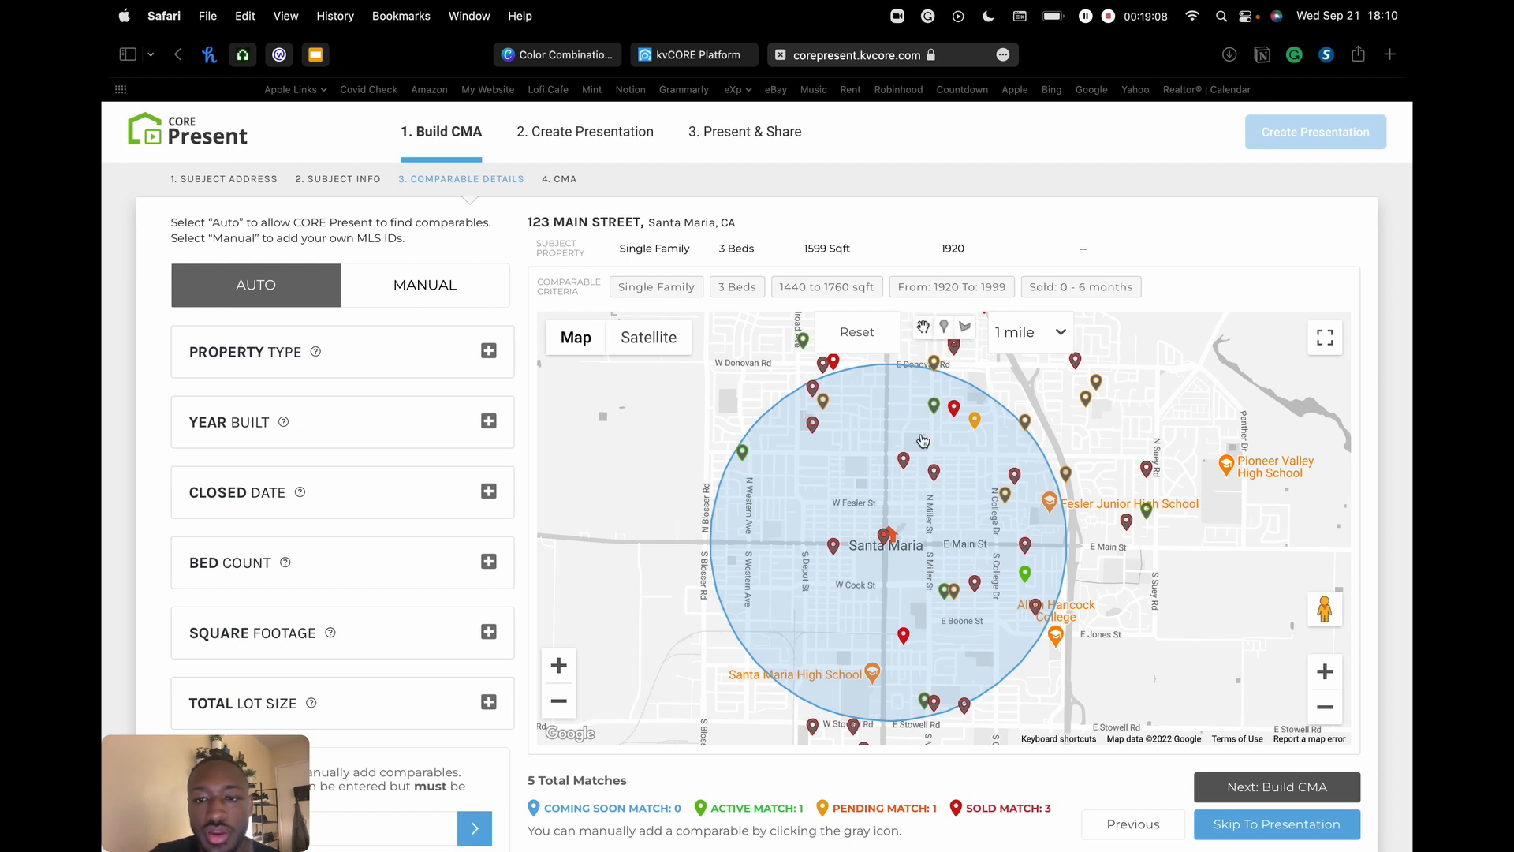
scroll(923, 330, down, 1)
scroll(938, 320, down, 1)
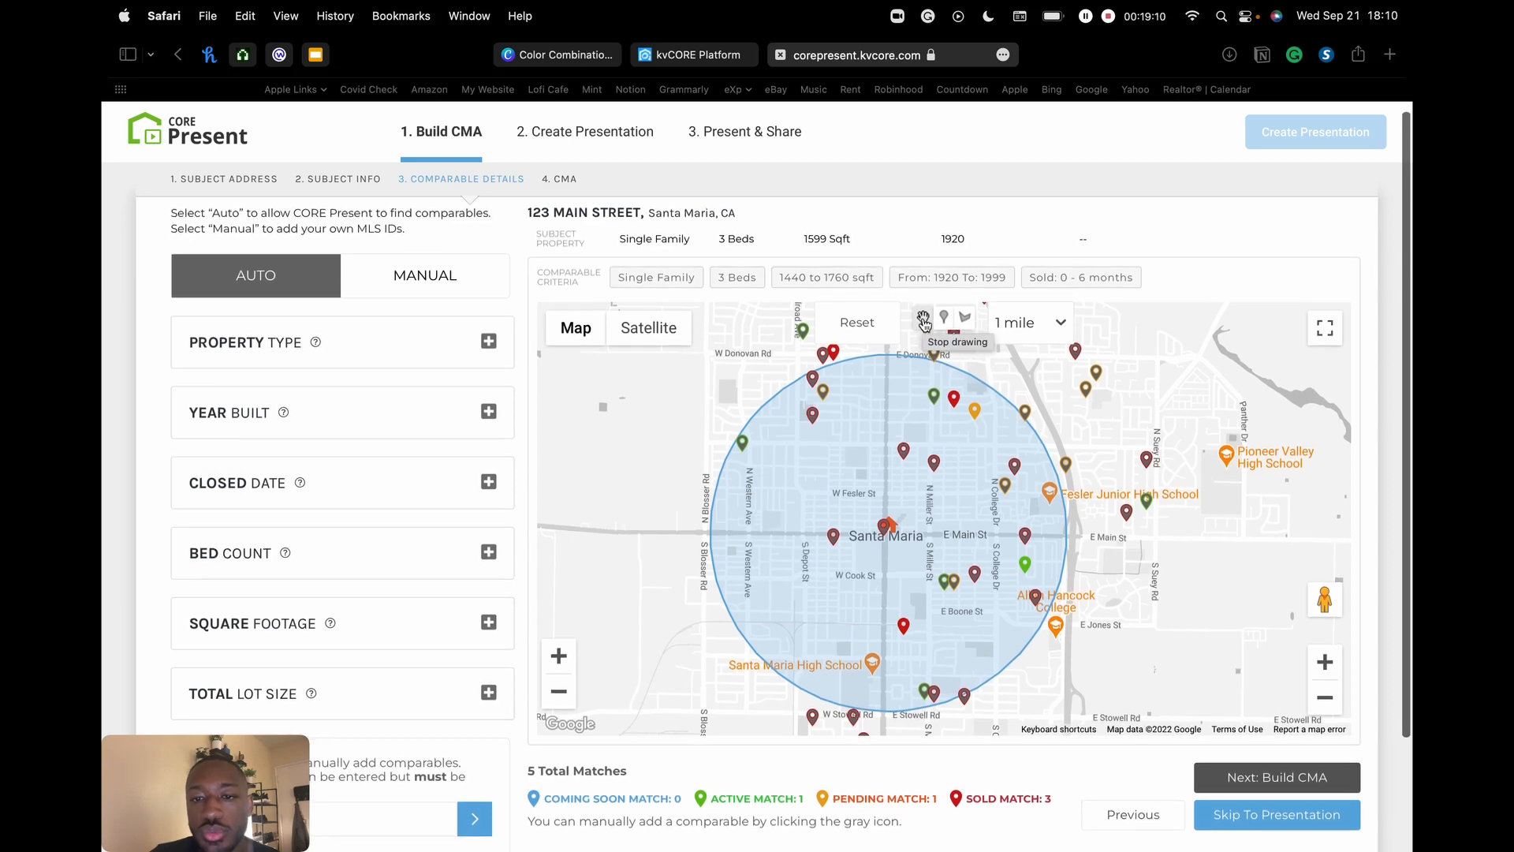
scroll(906, 401, down, 2)
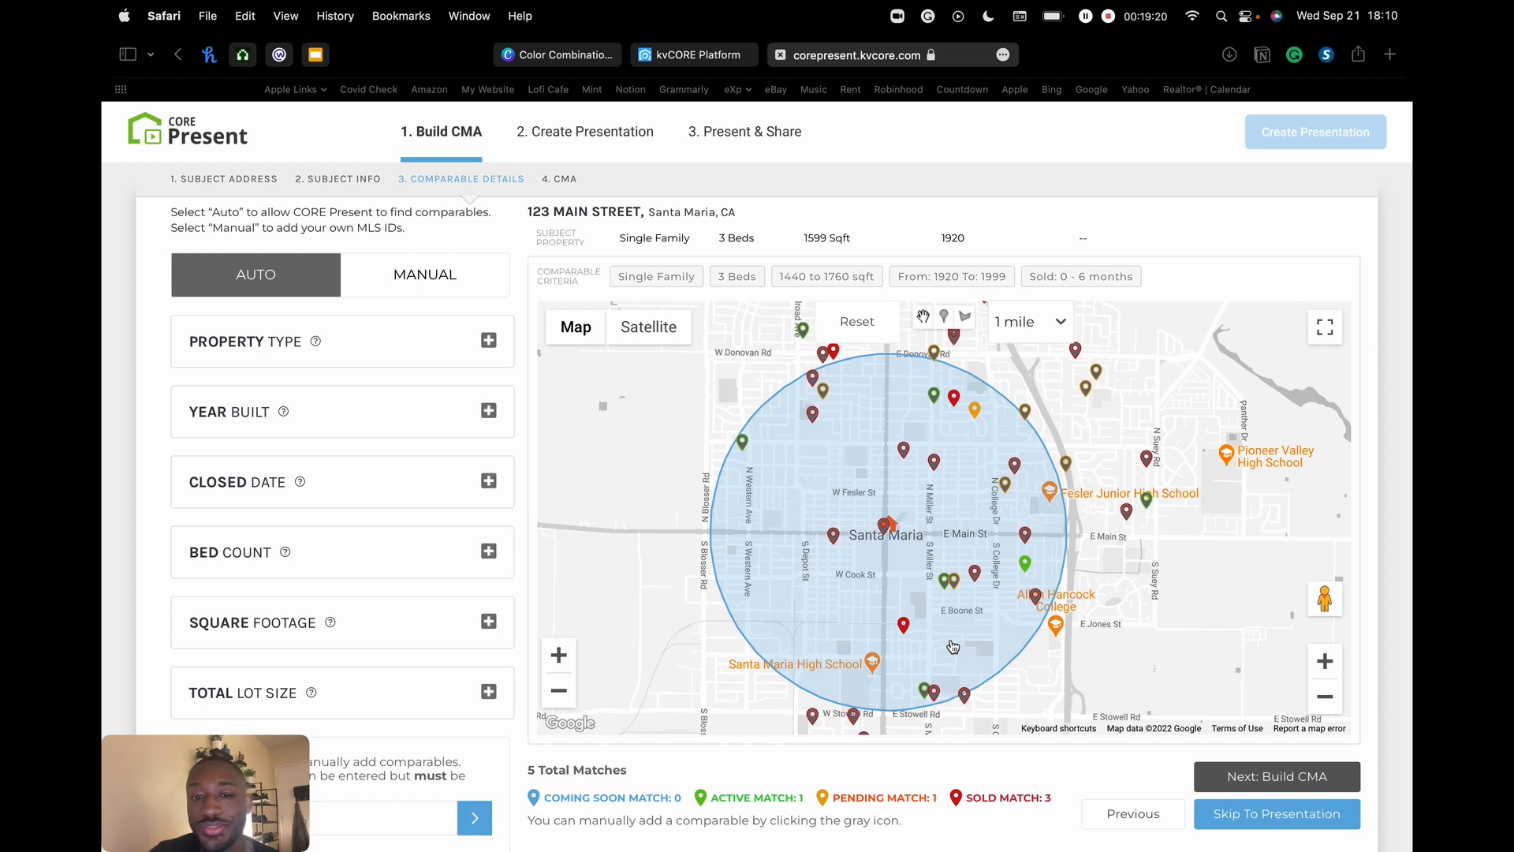
drag(1200, 618, 1181, 564)
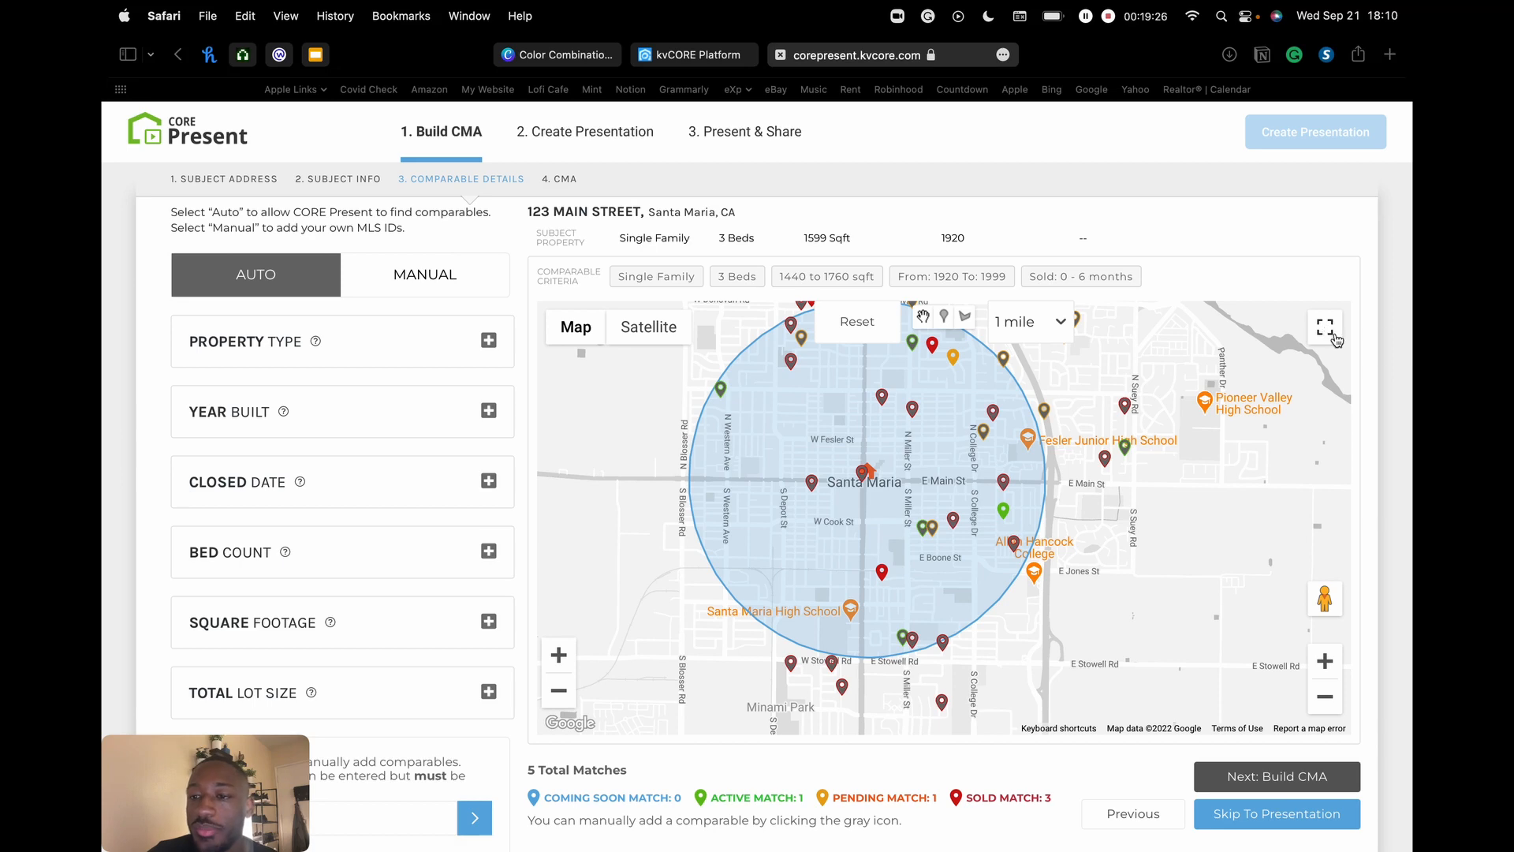
- Make the map full-screen, zoom into downtown Santa Maria, and drop Pegman onto S Broadway
click(1325, 329)
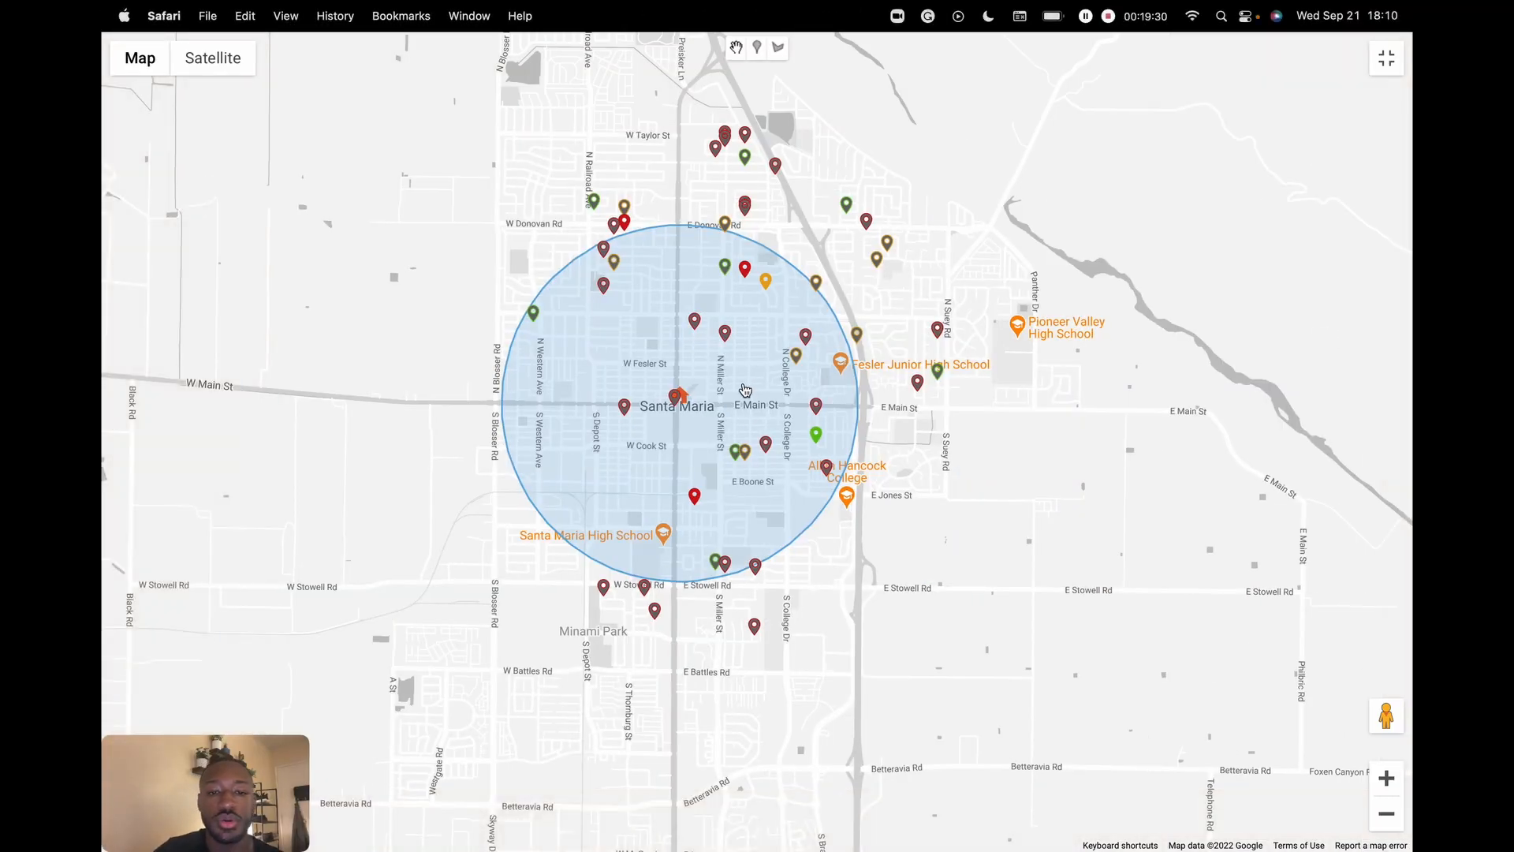
drag(886, 286, 1199, 353)
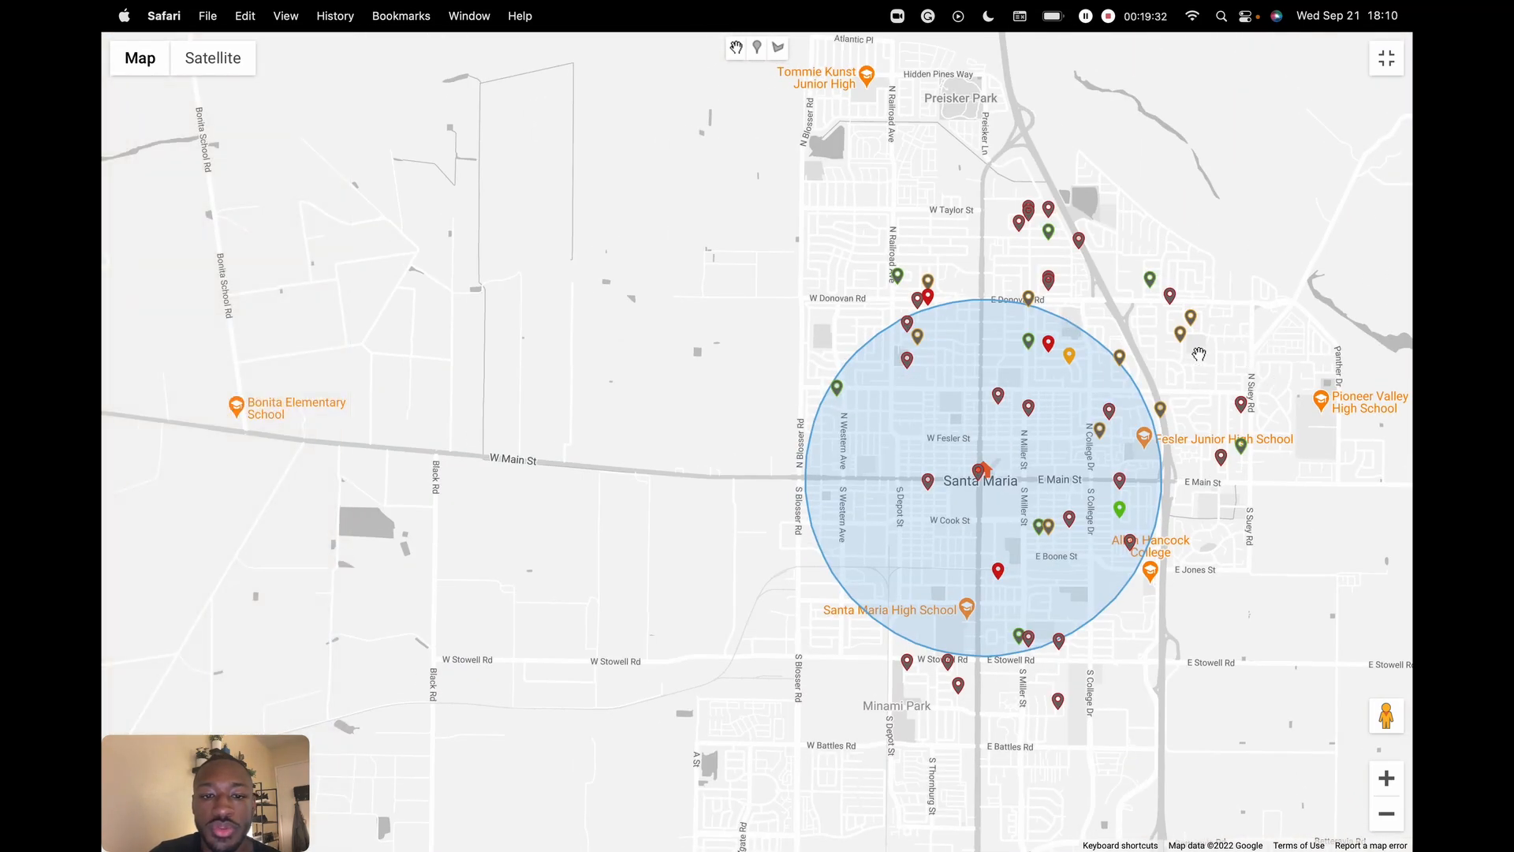
drag(931, 221, 720, 159)
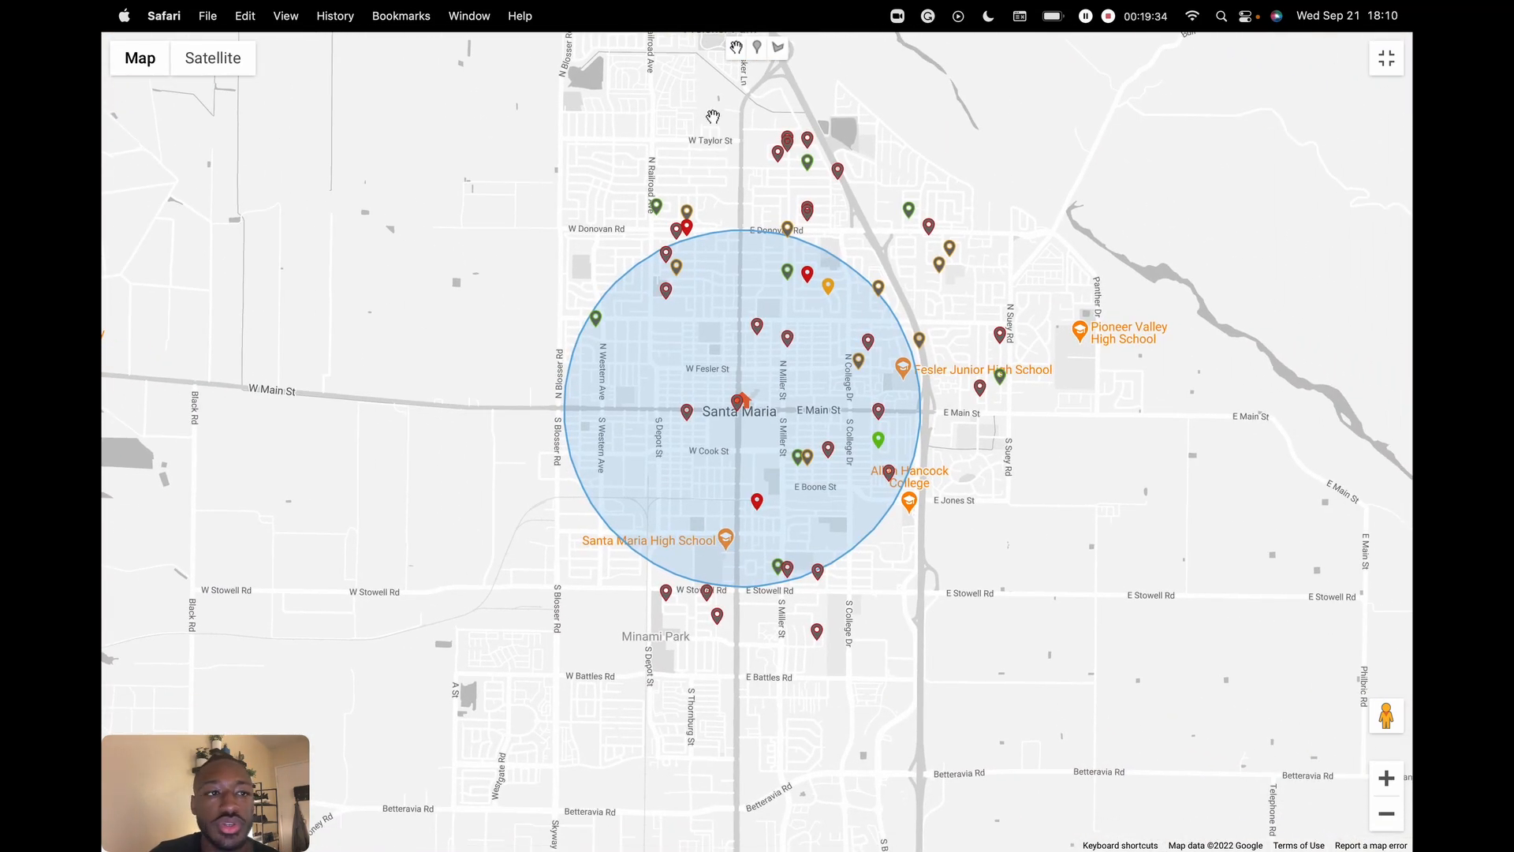
click(778, 52)
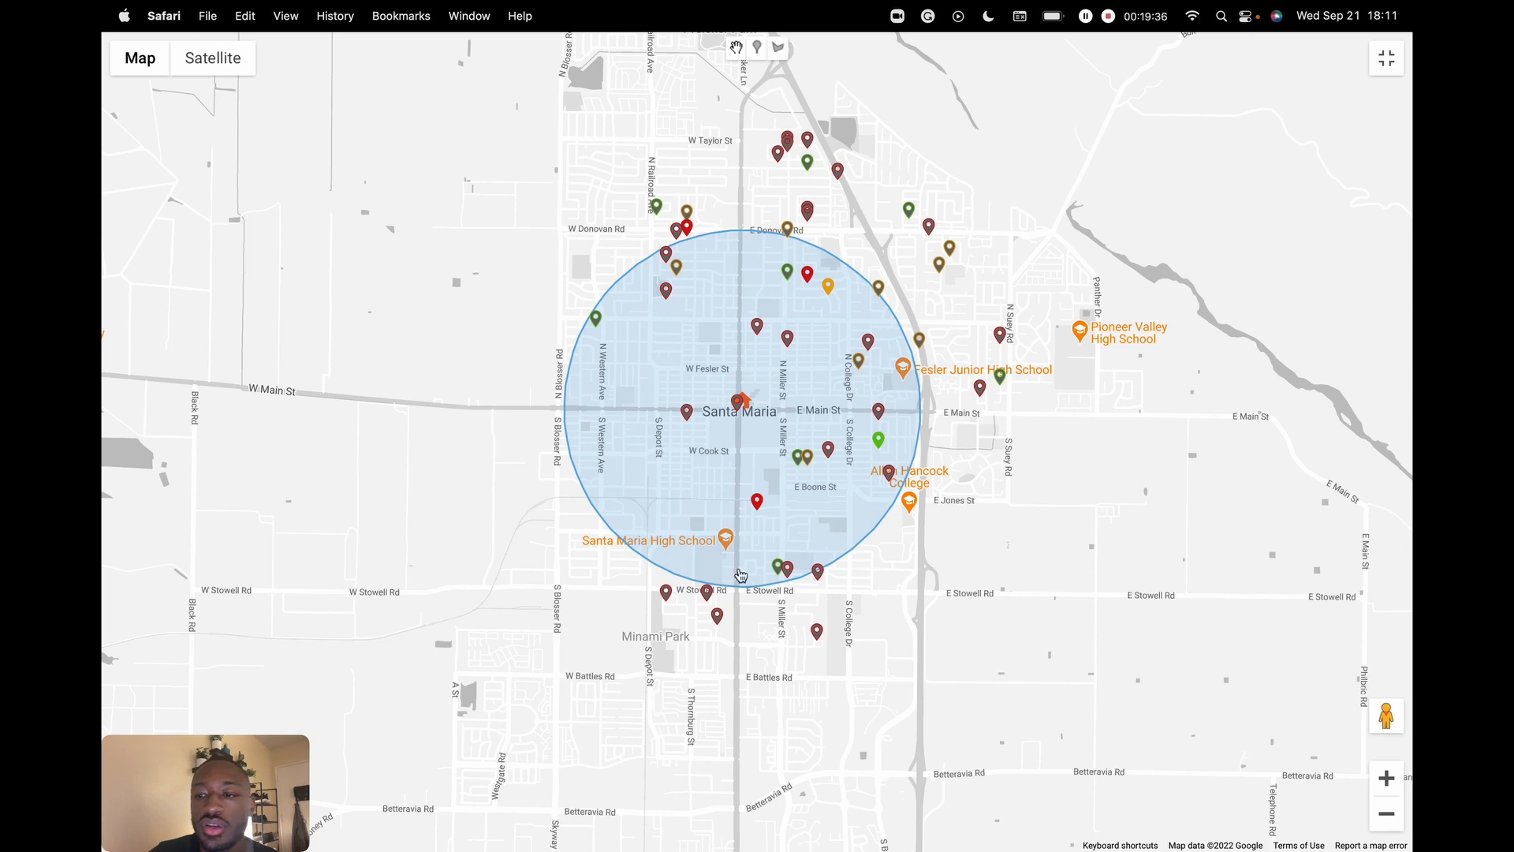
click(1386, 778)
click(1387, 778)
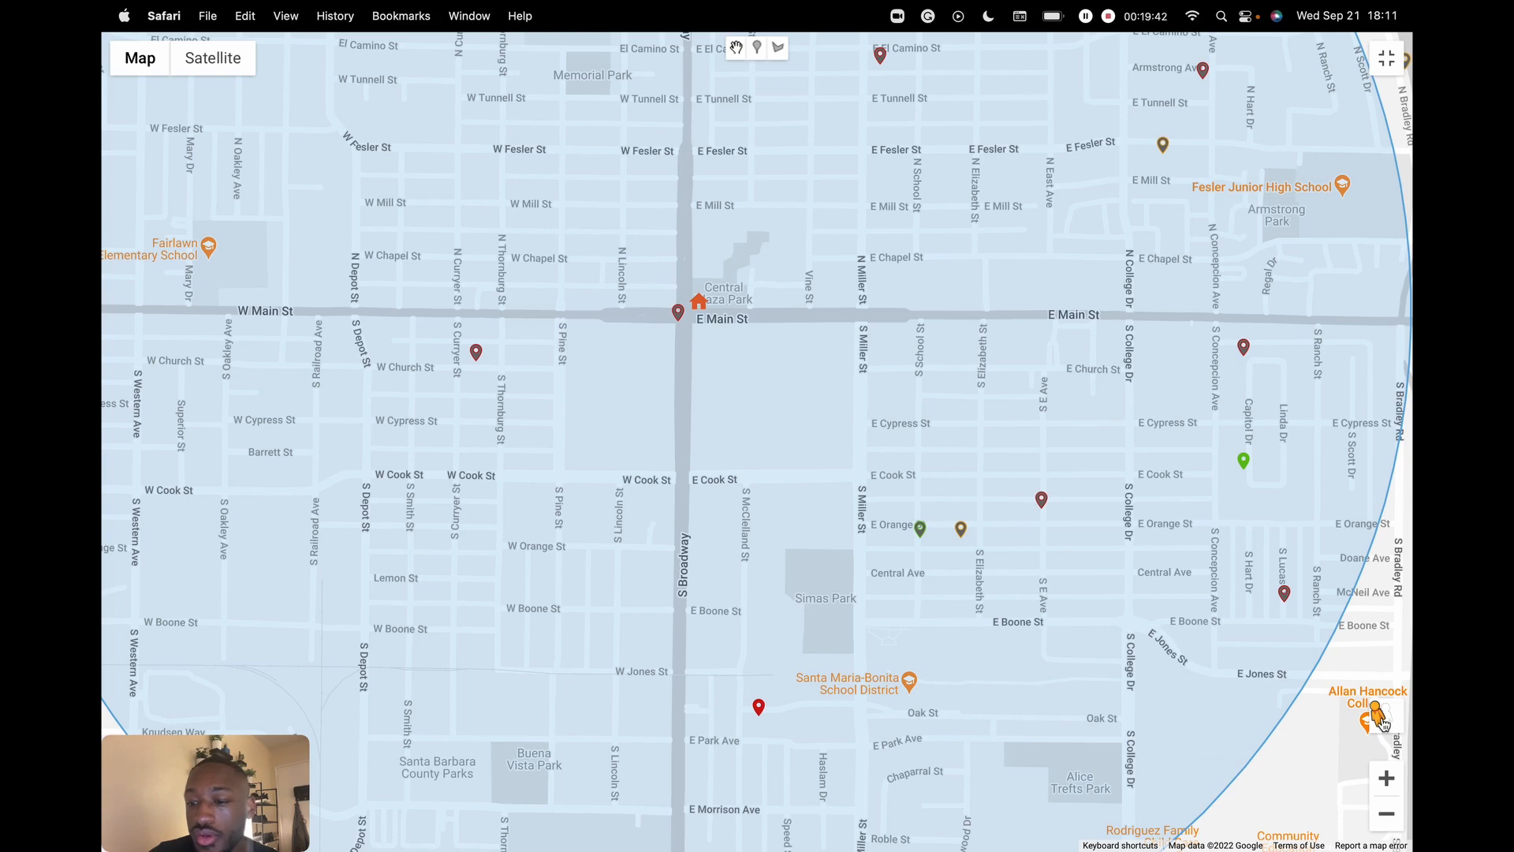
drag(1383, 722, 658, 311)
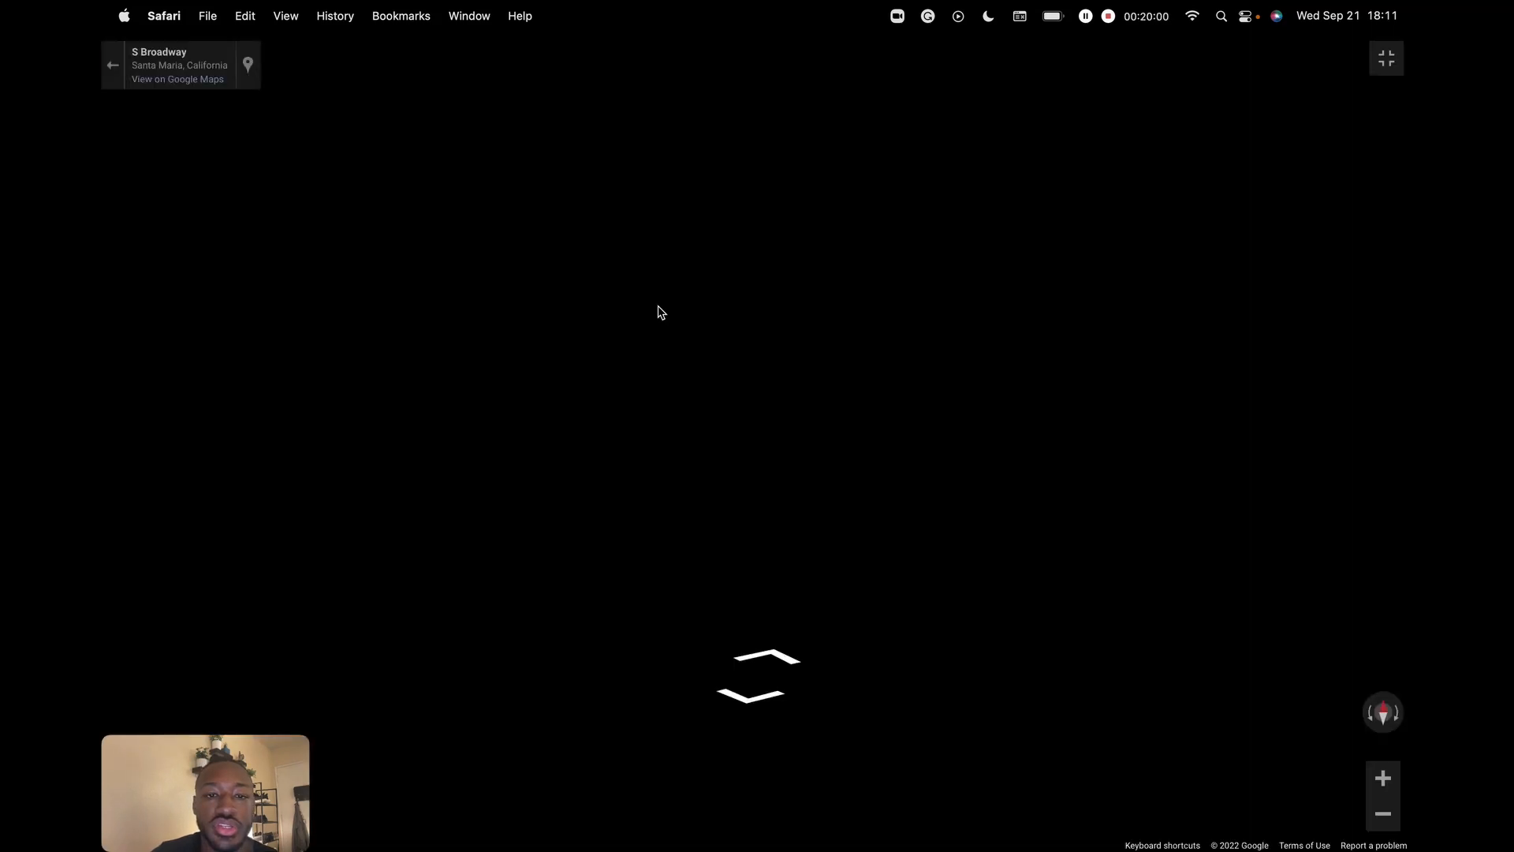
- Look around S Broadway and Main St in Street View, then go back to the full-screen map
drag(505, 388, 1151, 380)
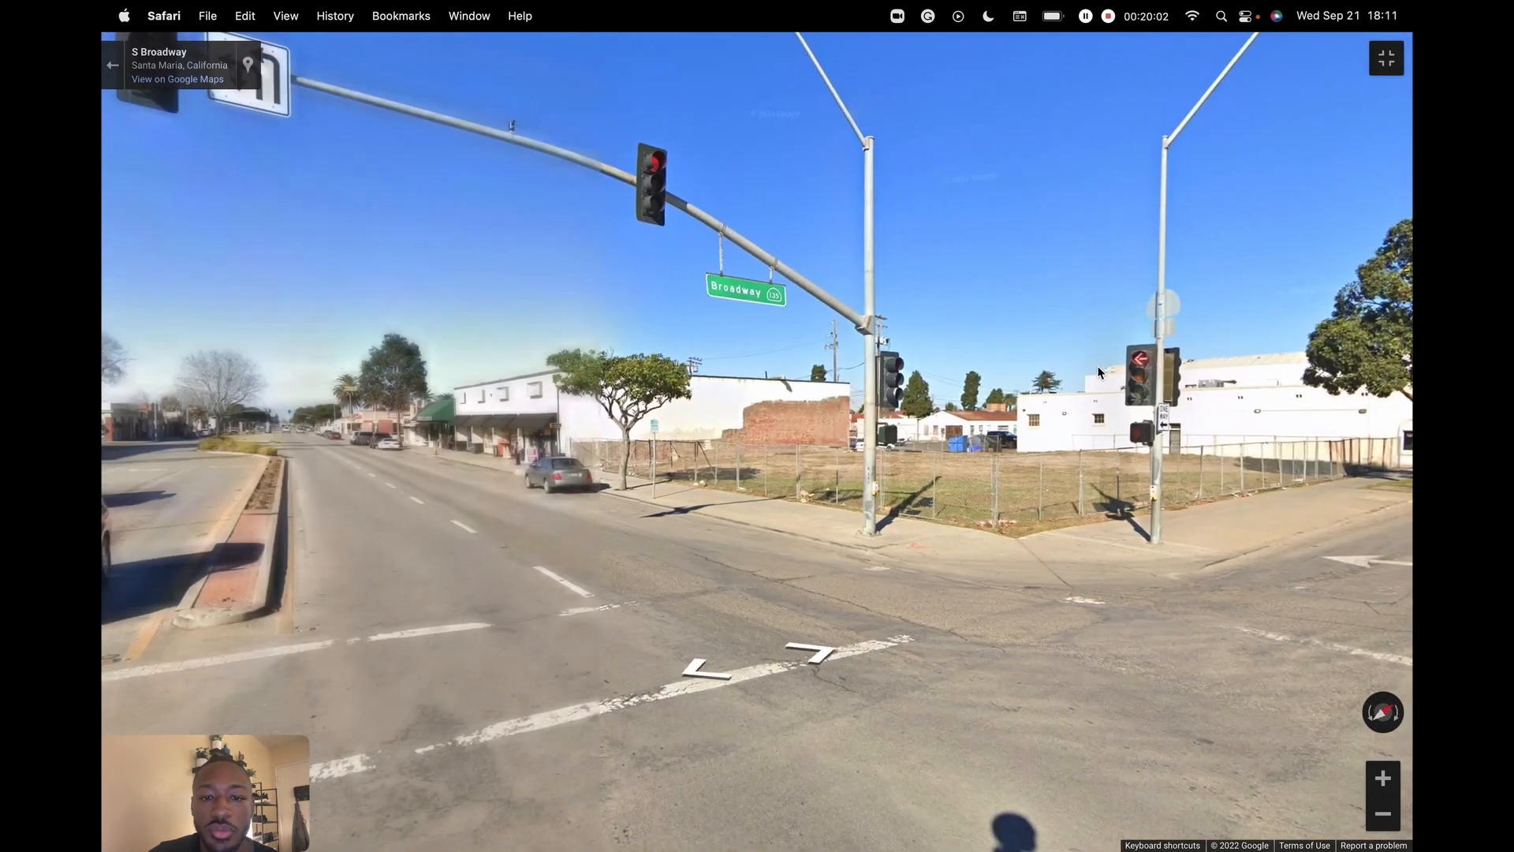
drag(315, 386, 1175, 386)
drag(384, 379, 1206, 386)
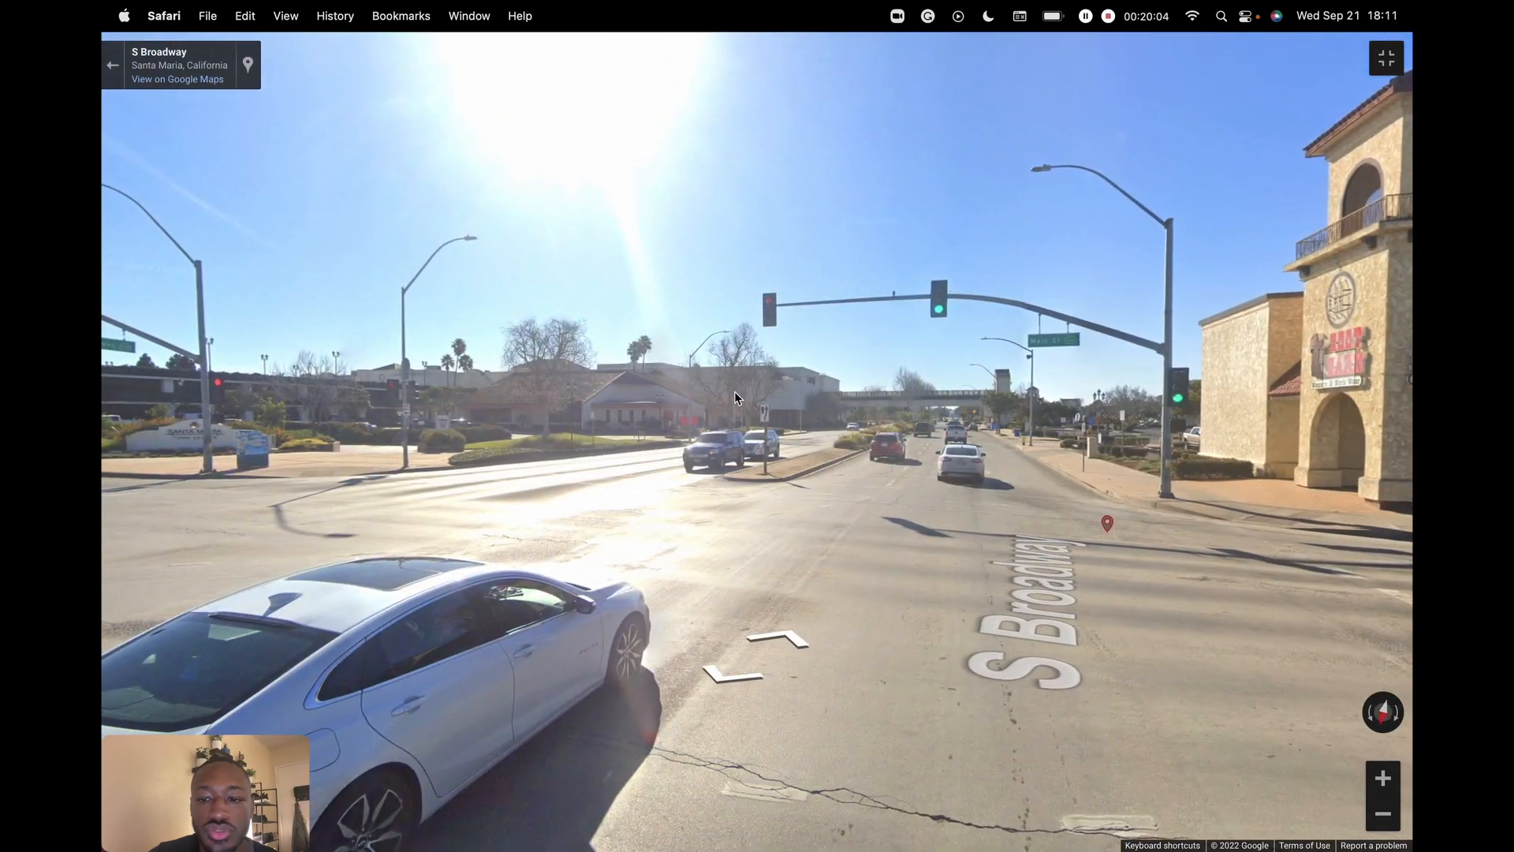
drag(1121, 530, 621, 450)
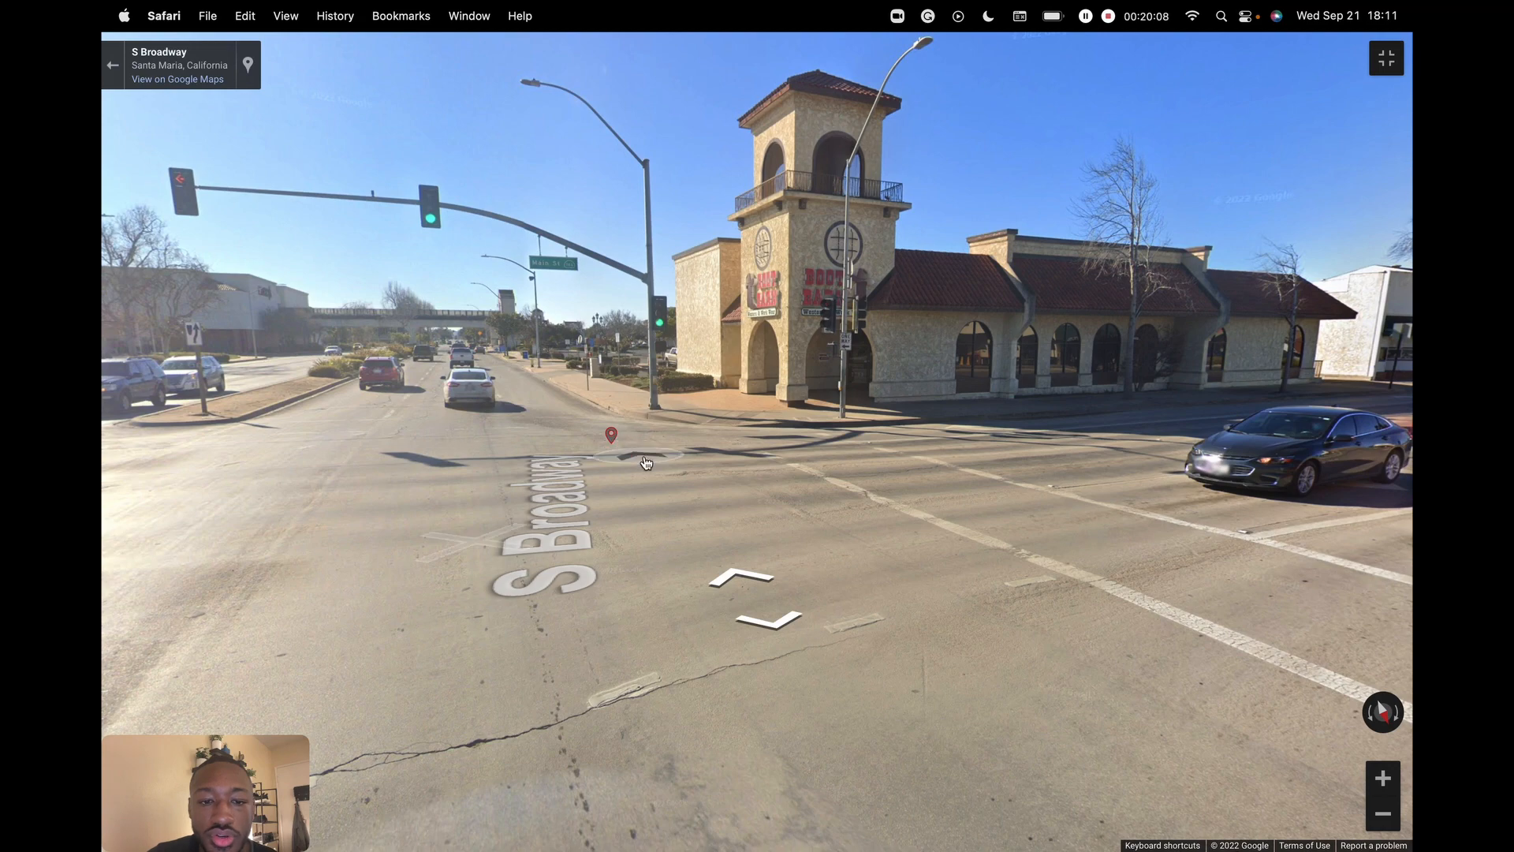
click(619, 455)
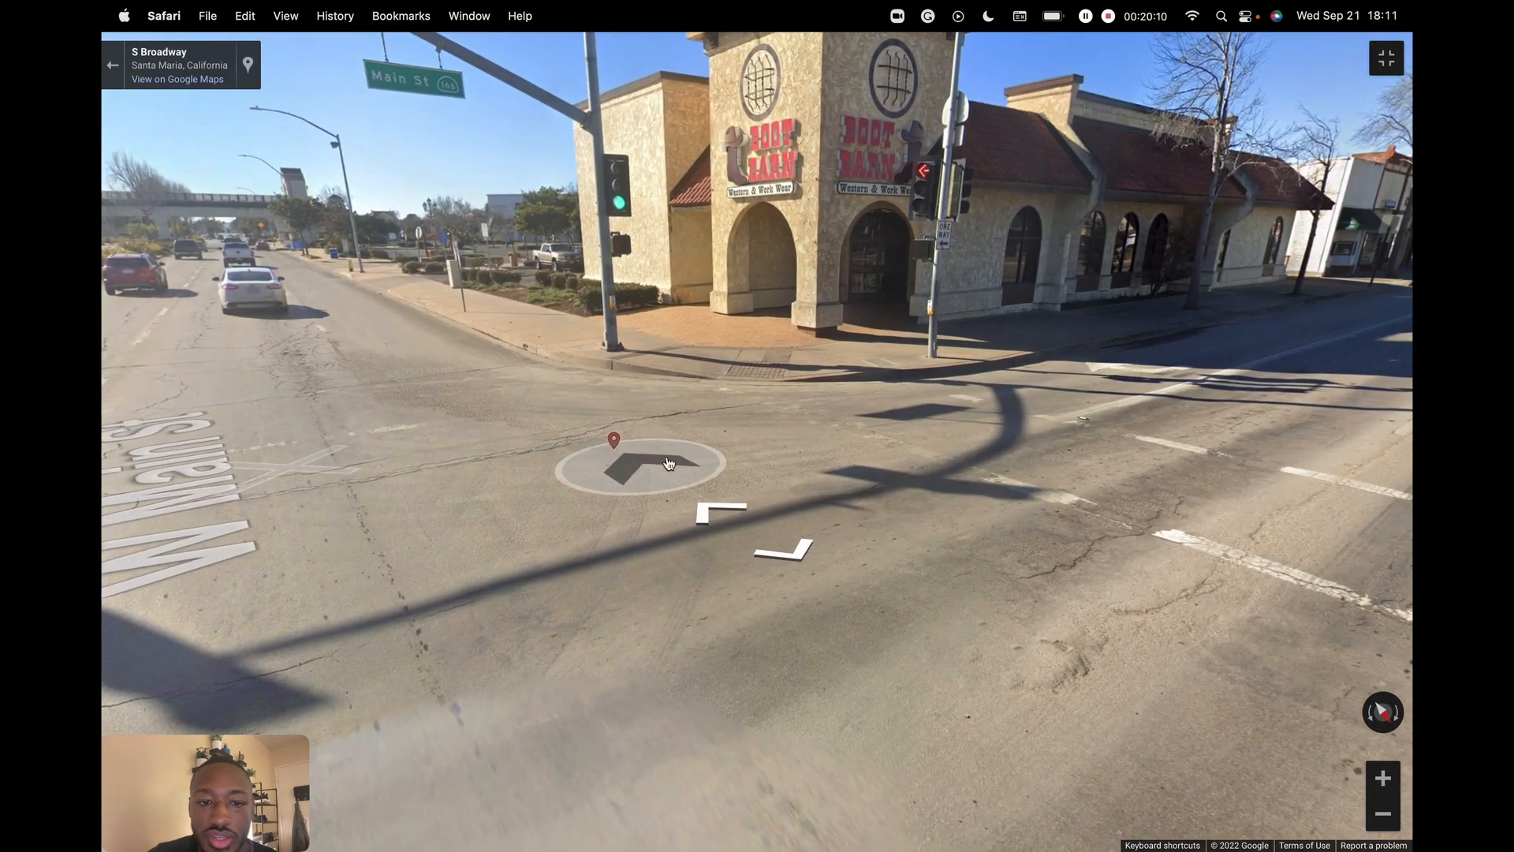
drag(617, 306, 967, 420)
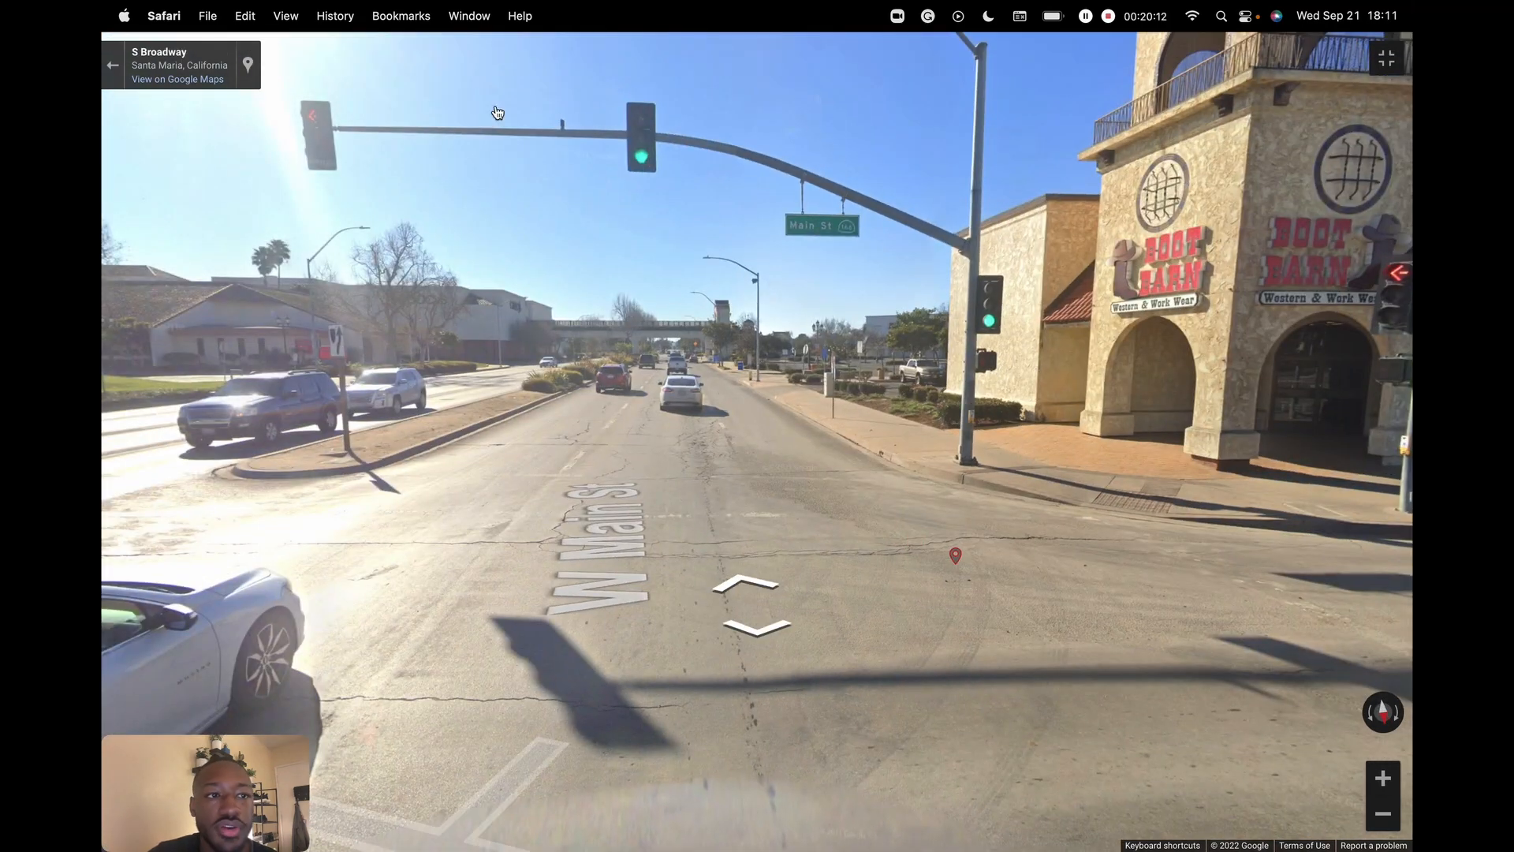
click(114, 68)
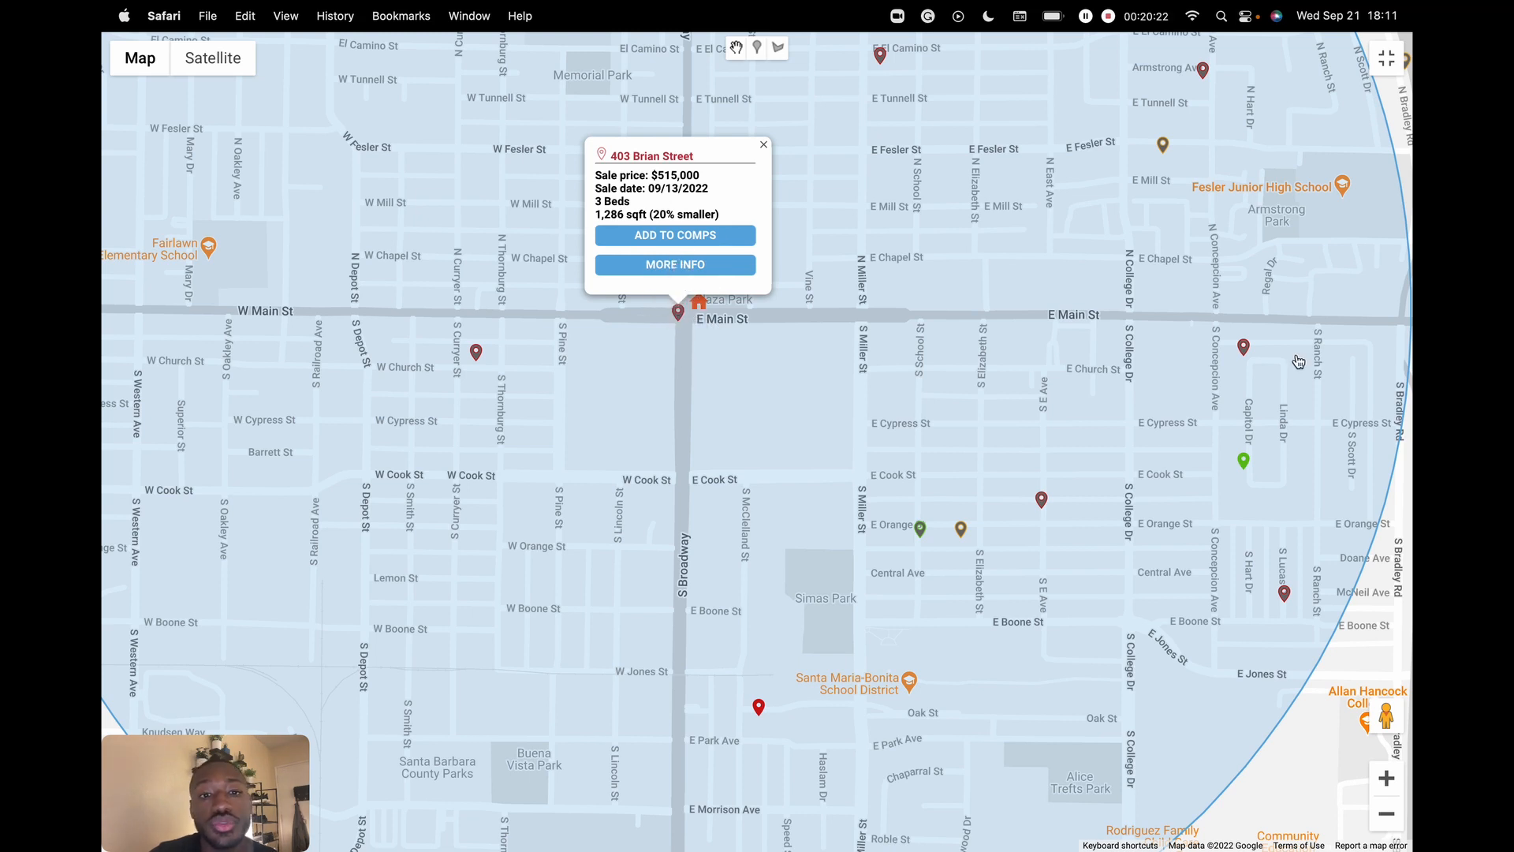
click(764, 144)
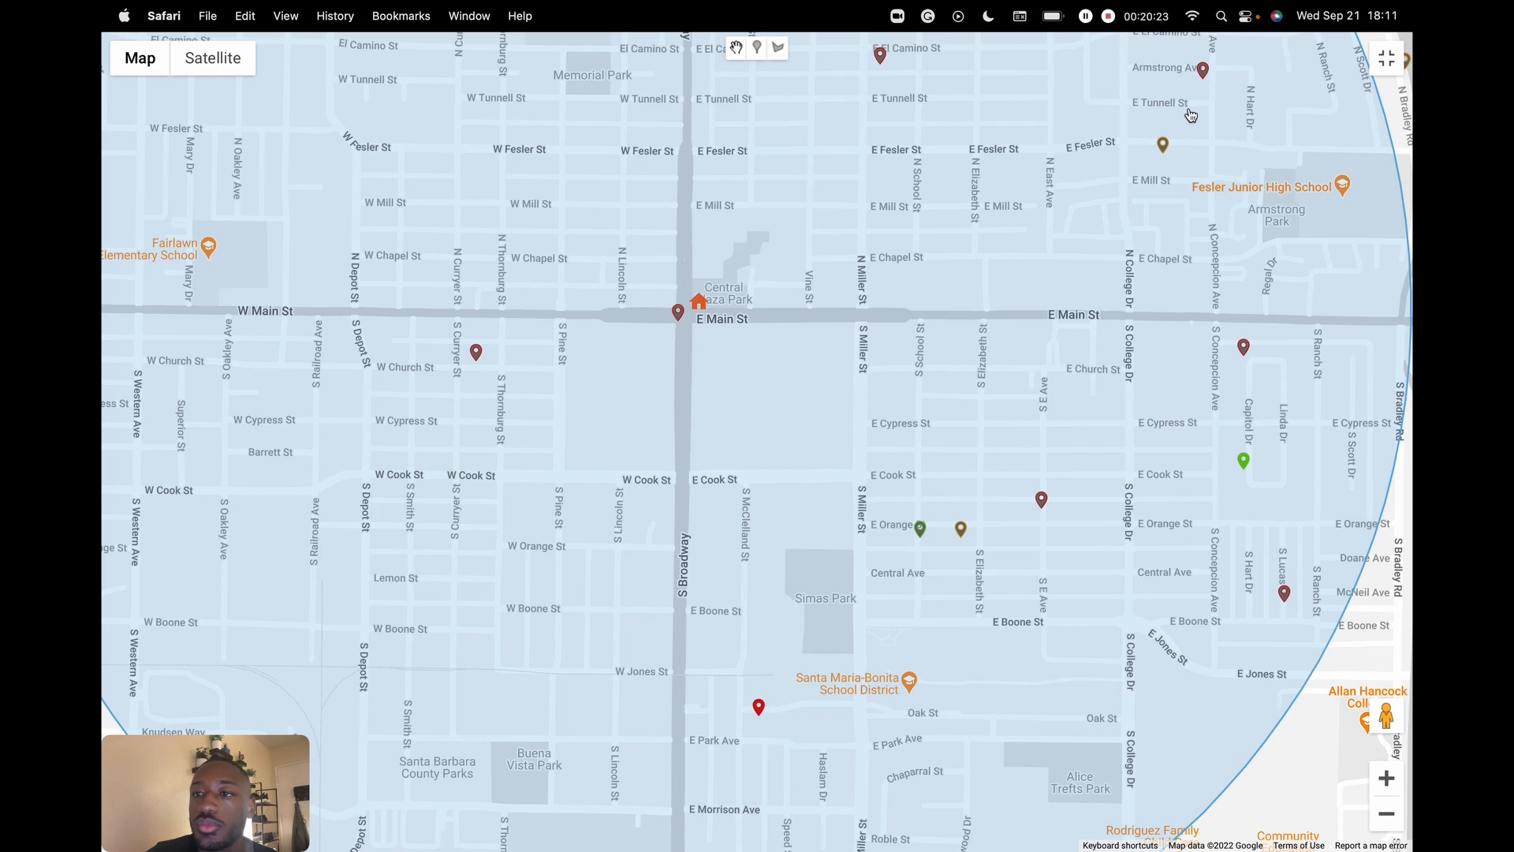
click(1386, 63)
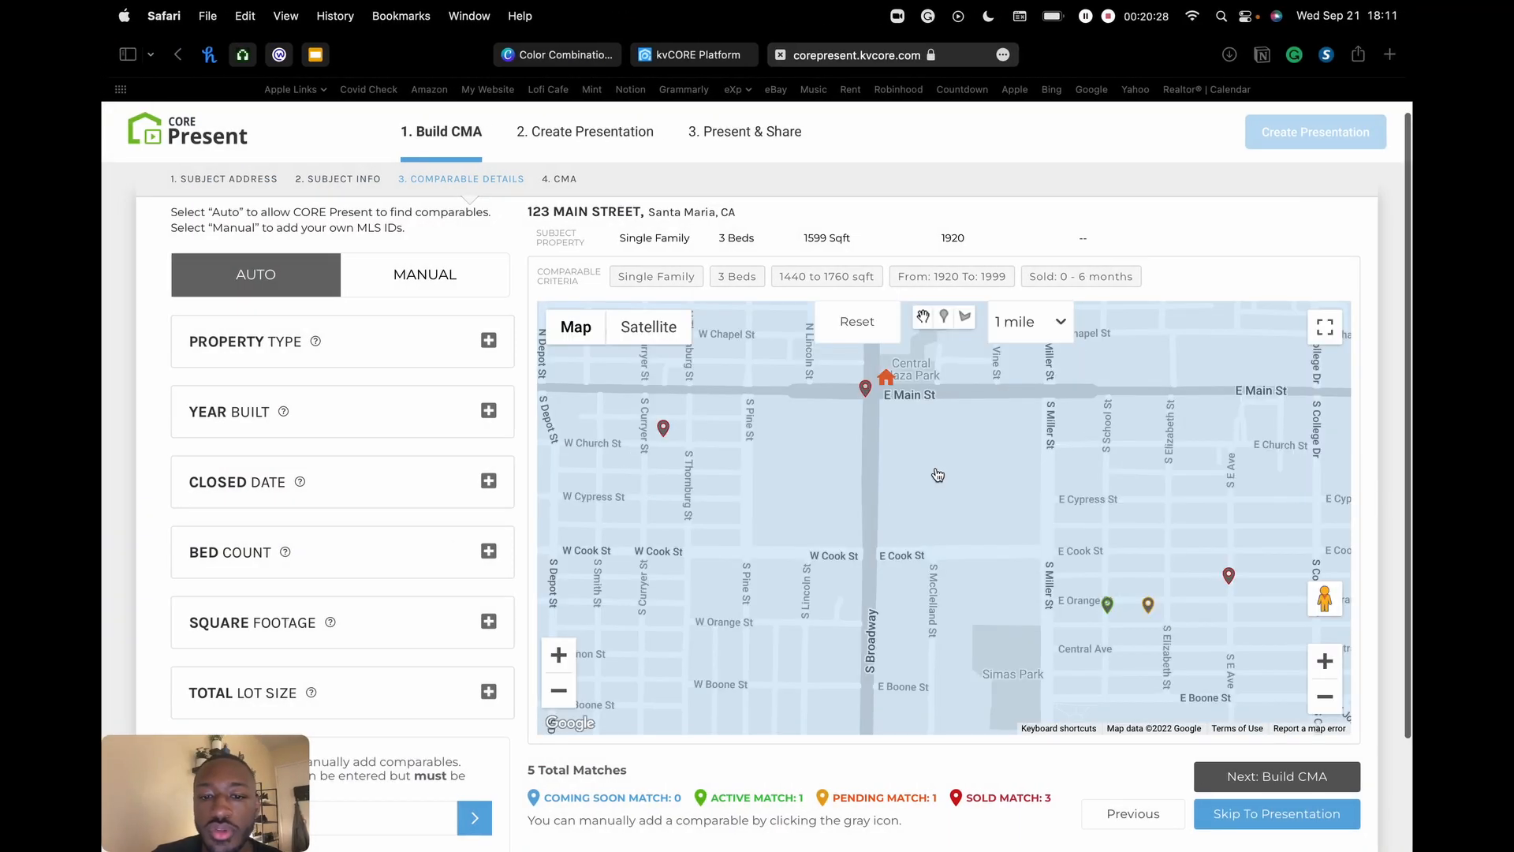
scroll(939, 474, down, 2)
scroll(756, 677, down, 1)
scroll(856, 716, down, 1)
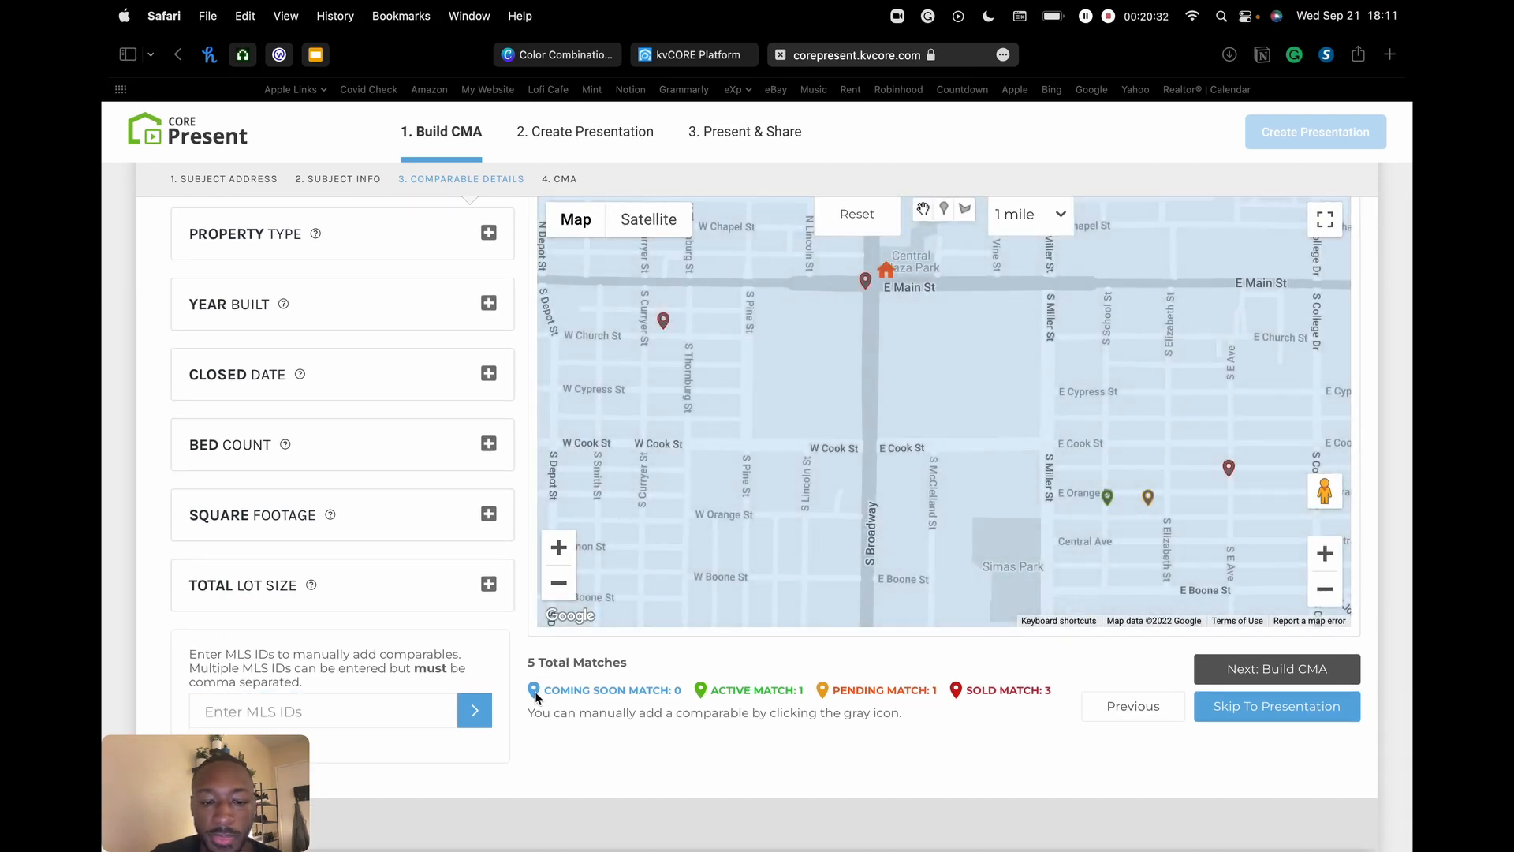
drag(542, 698, 682, 700)
click(706, 700)
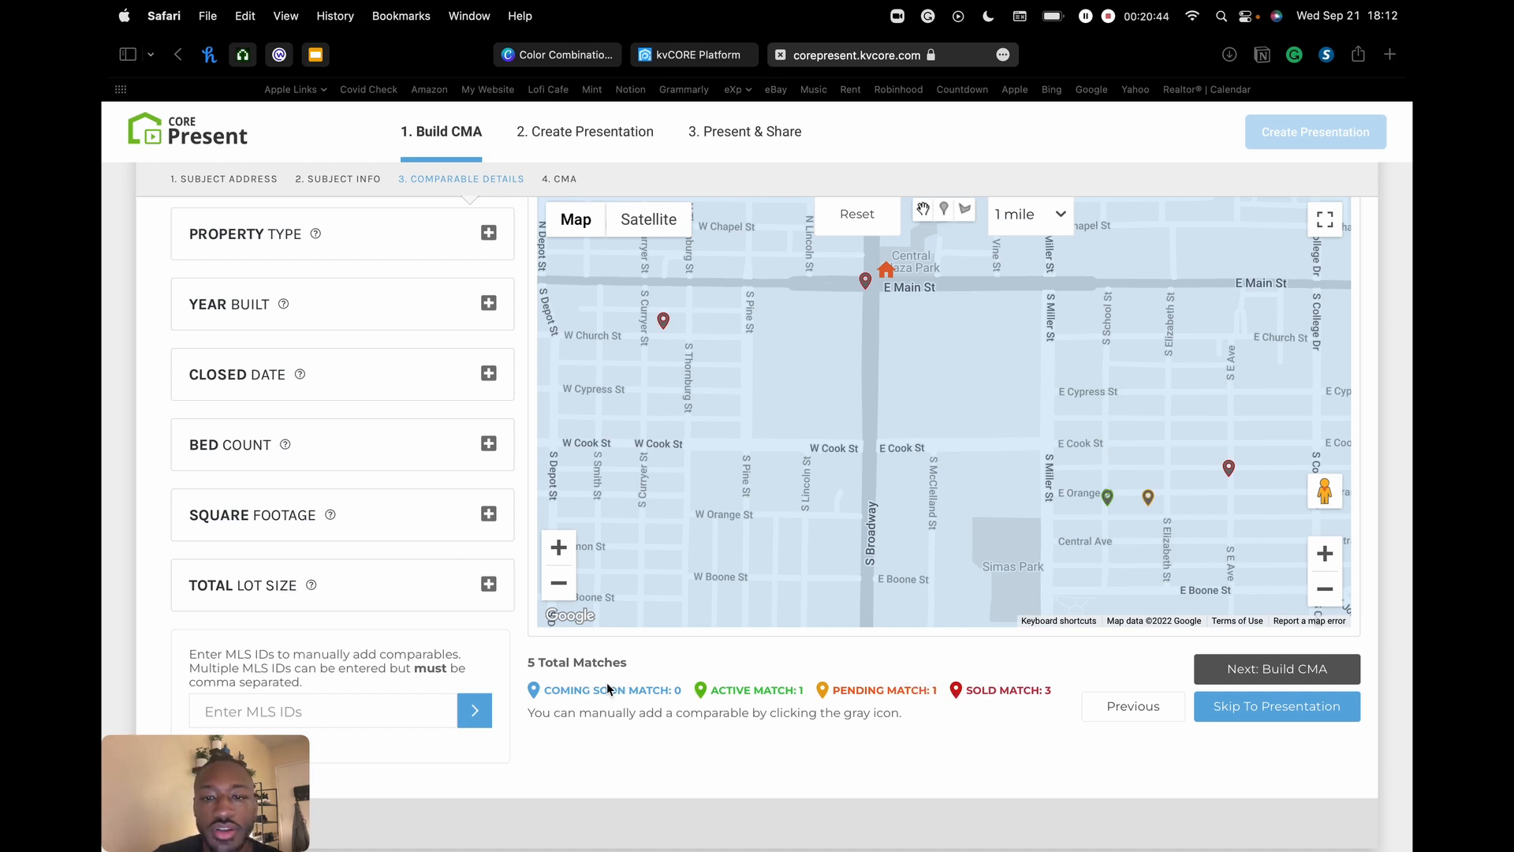
- Zoom the map out two levels and recenter it on the 1-mile search circle
click(1324, 583)
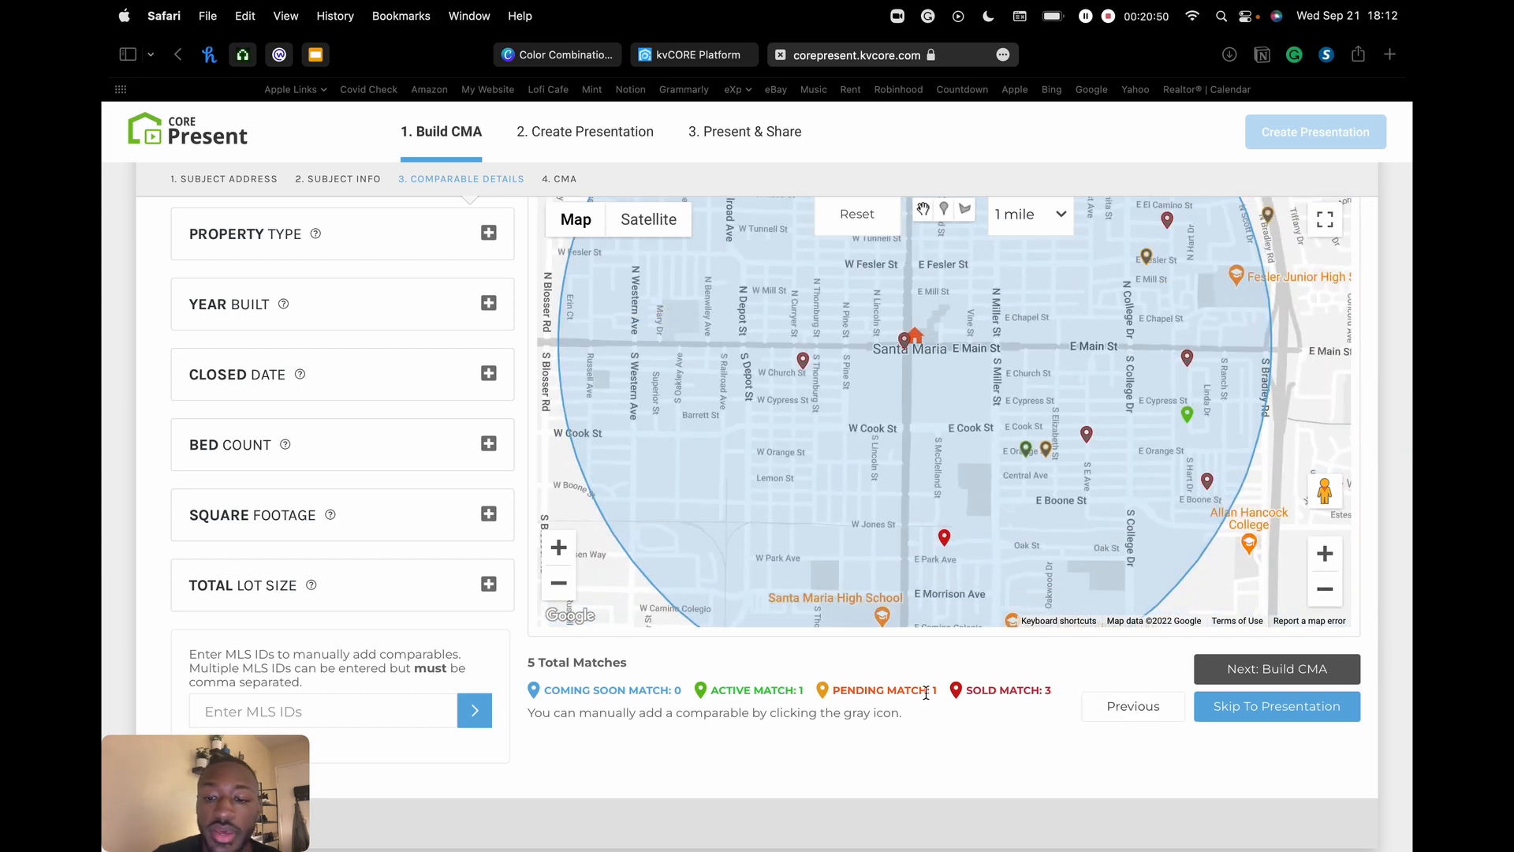
drag(972, 691, 1085, 697)
click(1004, 690)
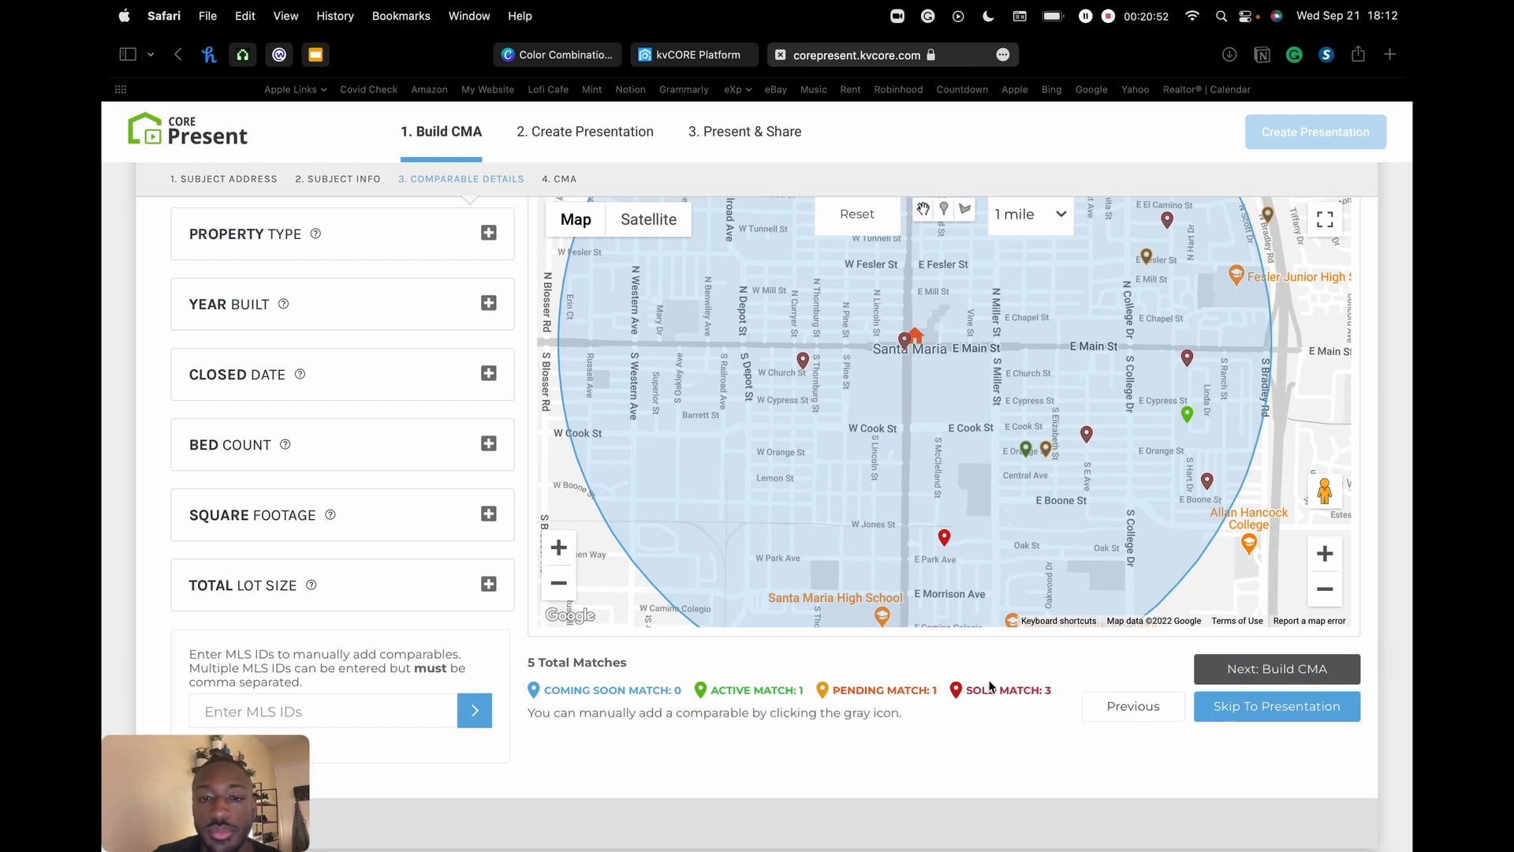
click(1335, 593)
drag(1045, 353, 991, 378)
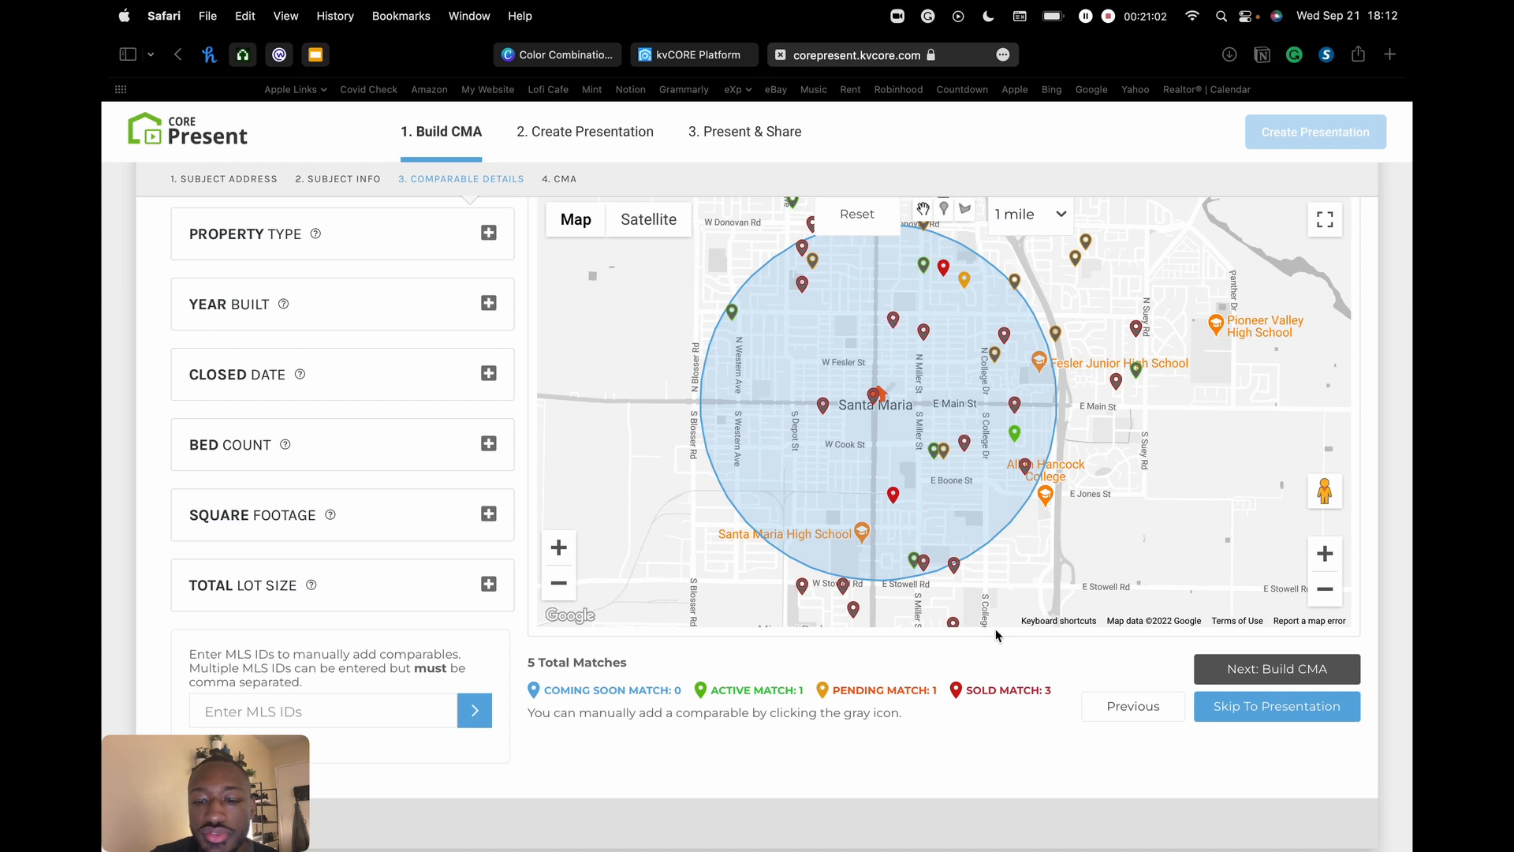
drag(573, 687, 876, 698)
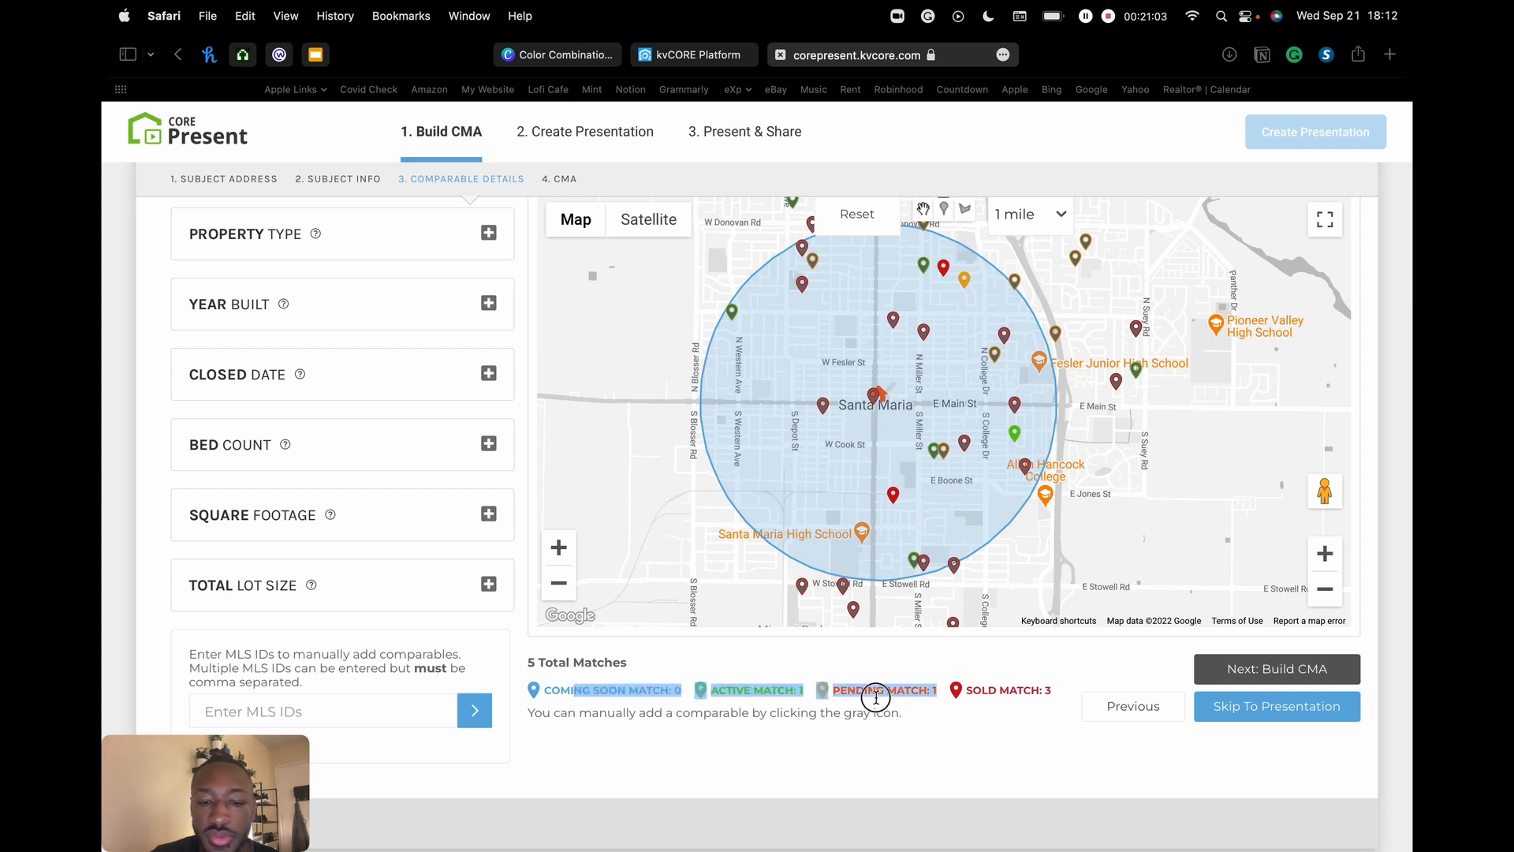
click(928, 694)
click(829, 410)
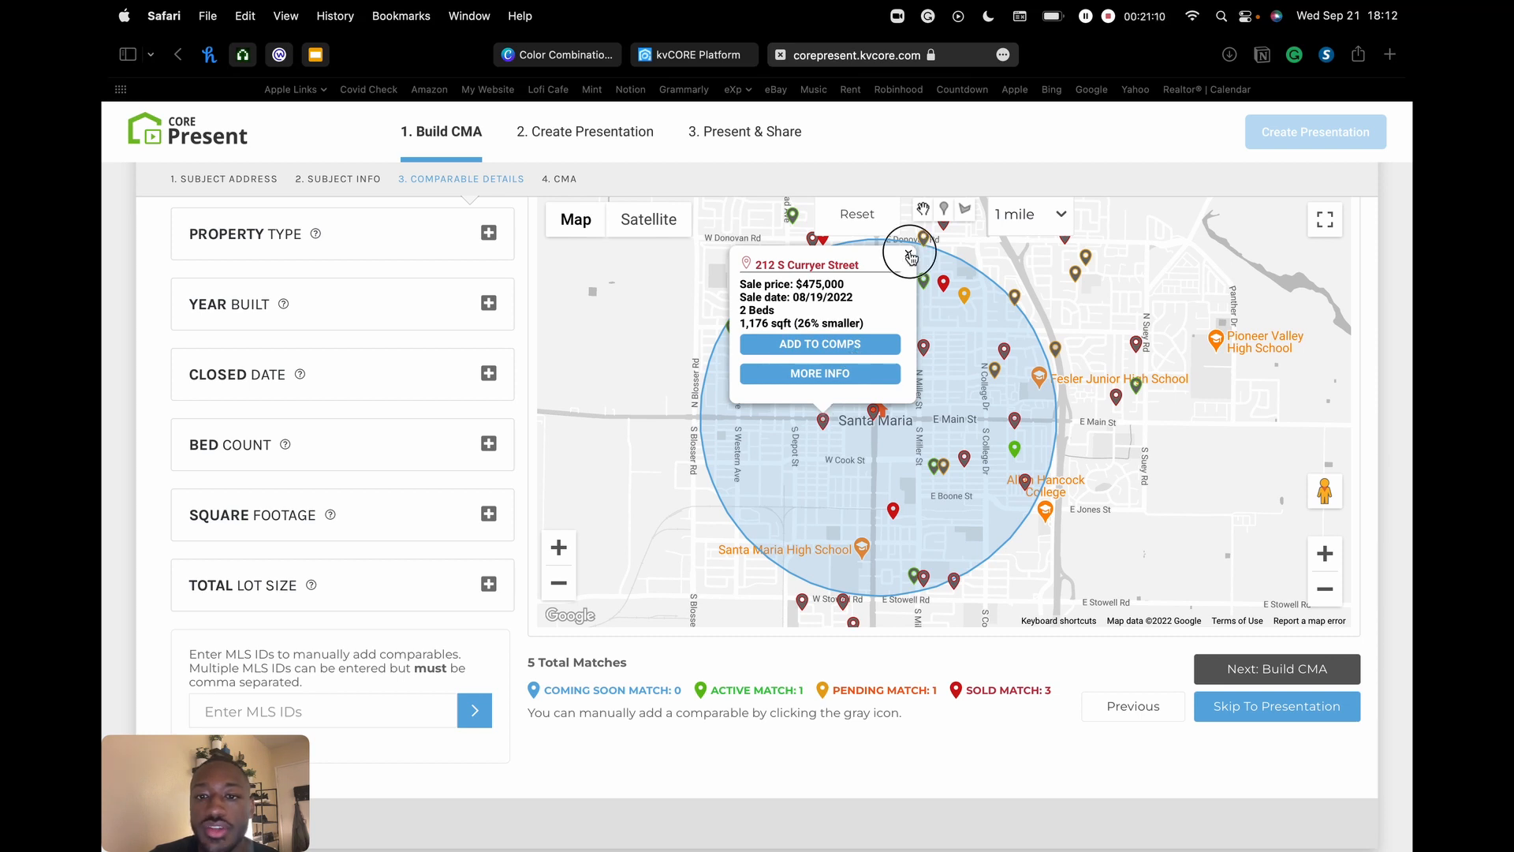
click(909, 256)
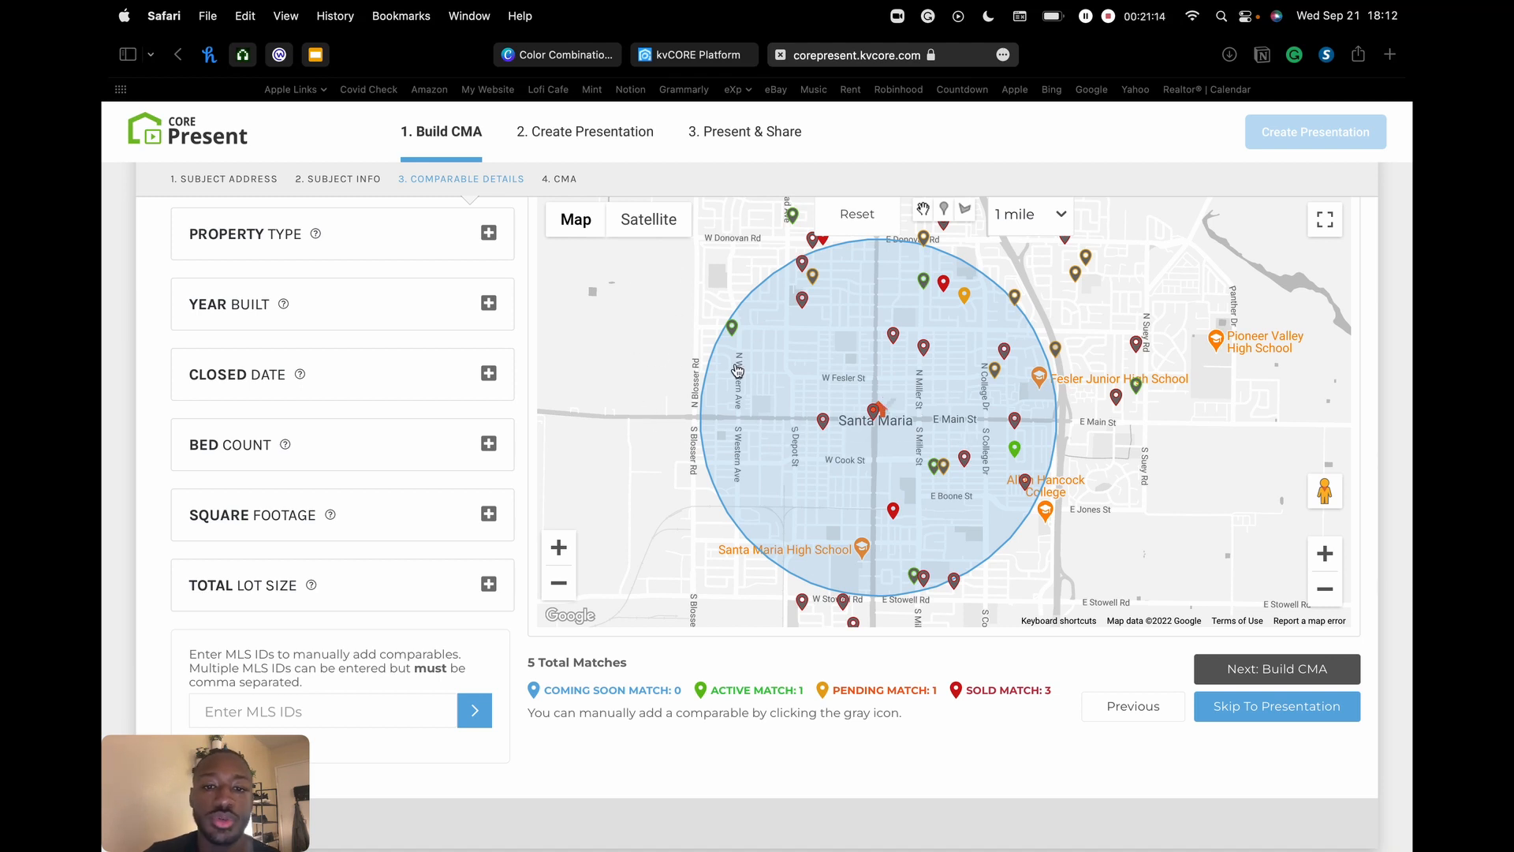
click(824, 423)
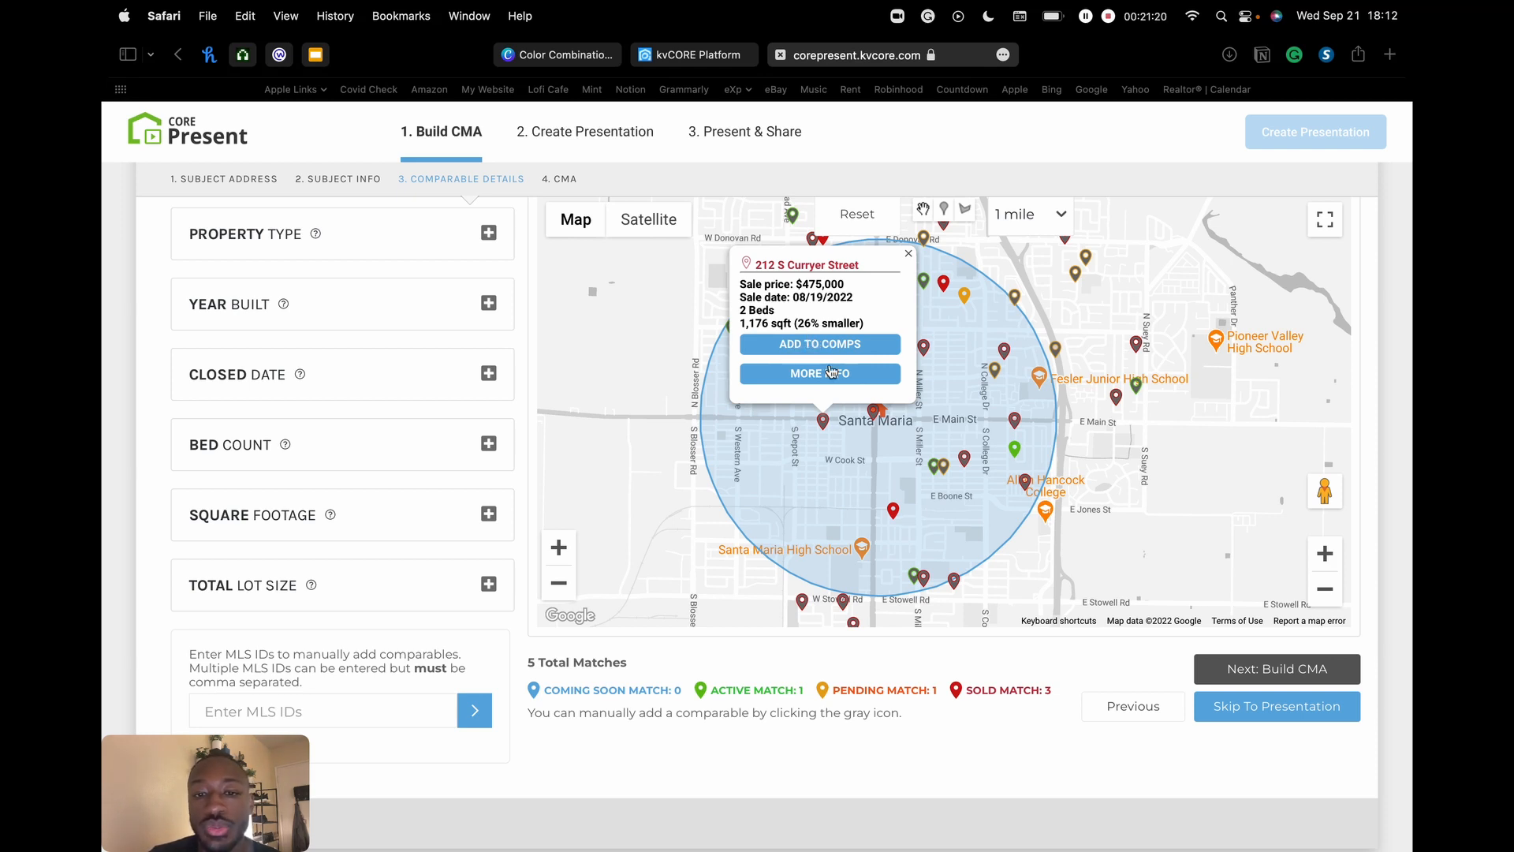
click(795, 345)
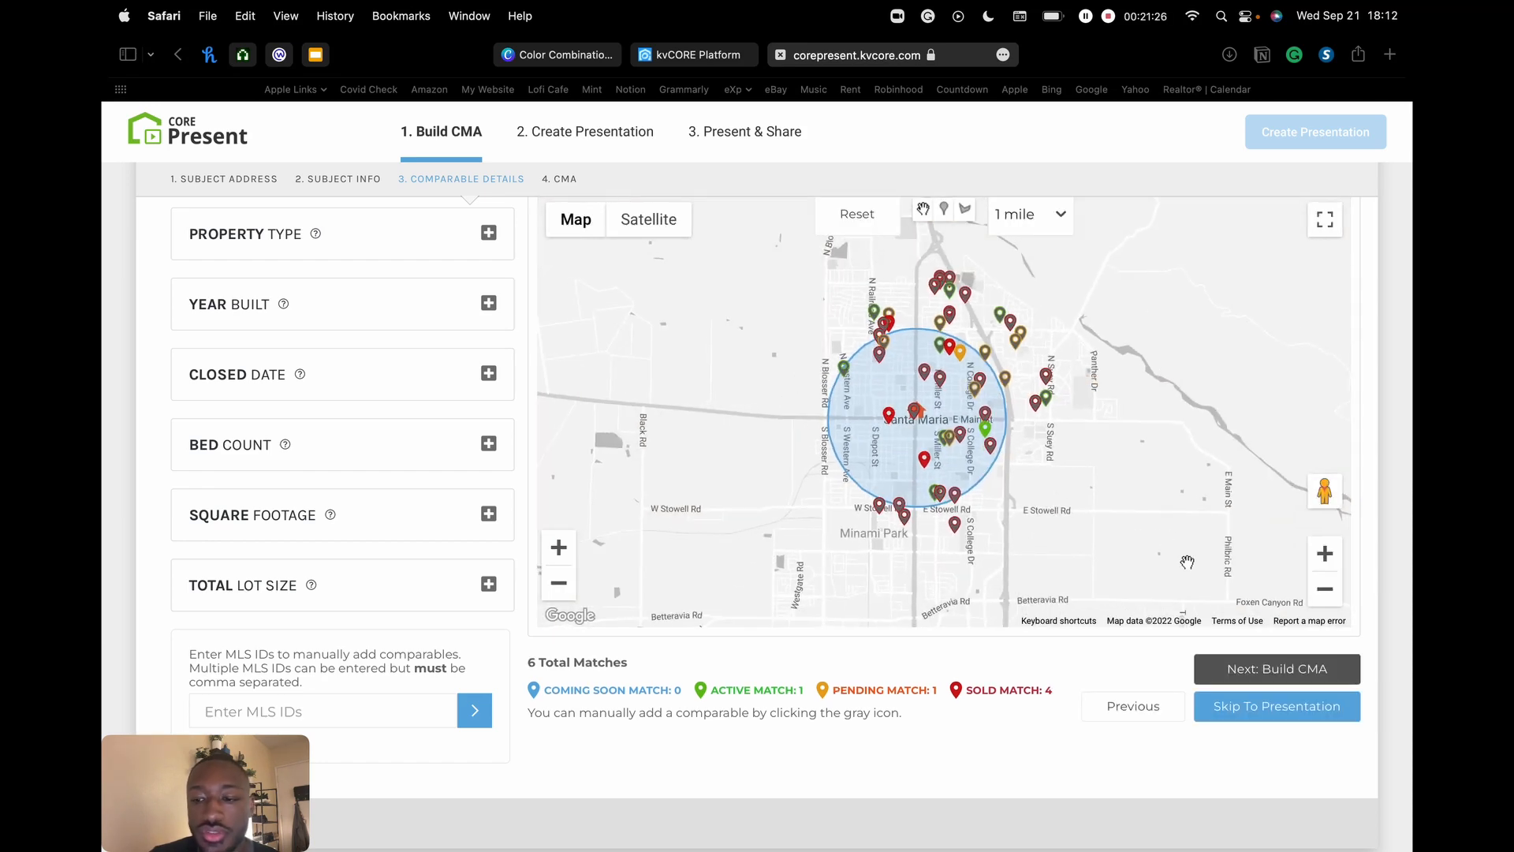
click(1324, 556)
click(1324, 556)
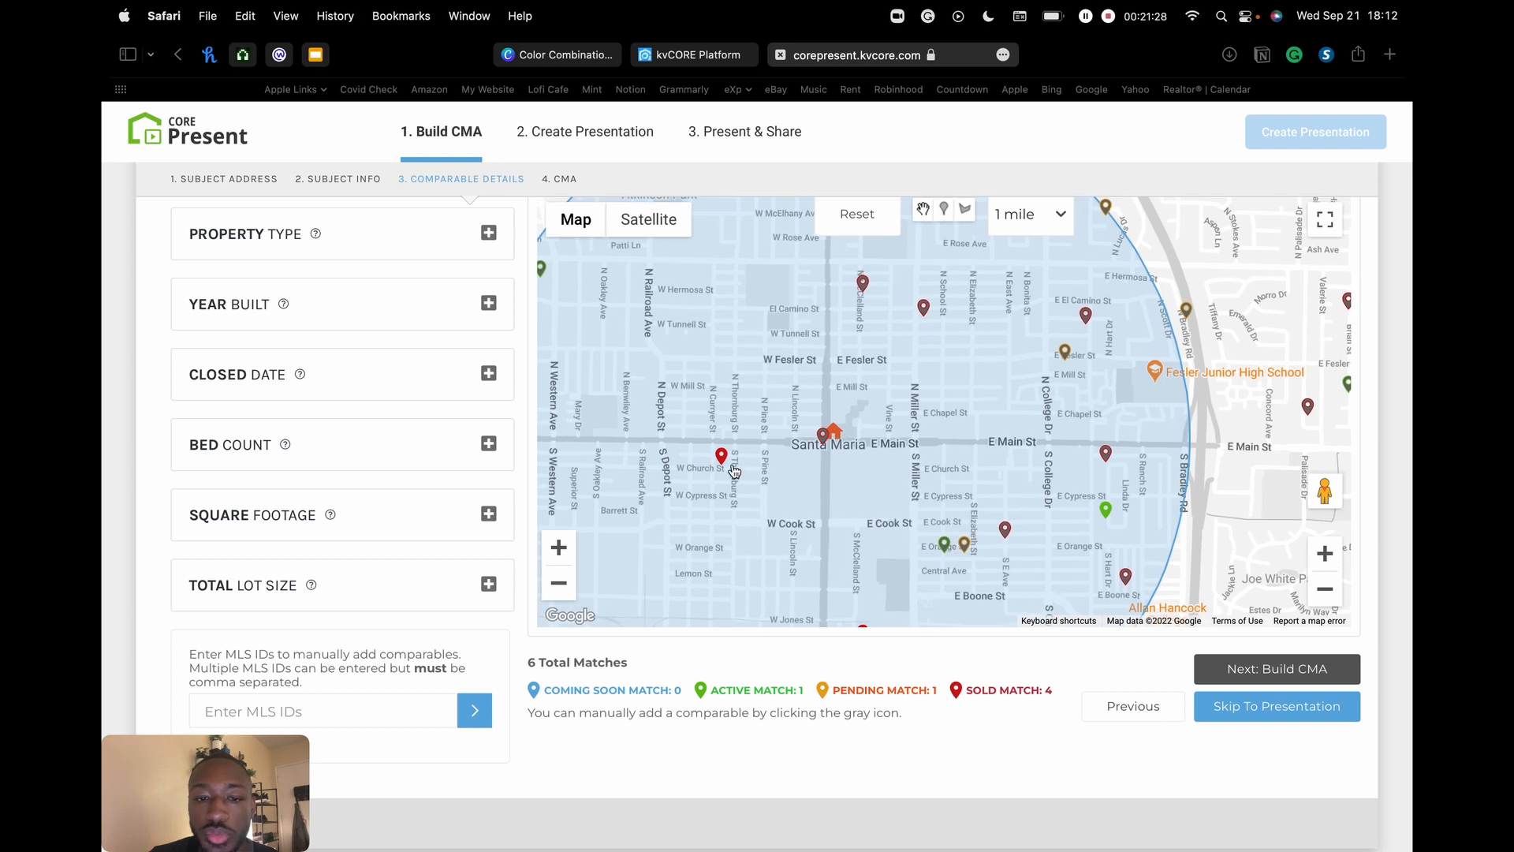
click(721, 457)
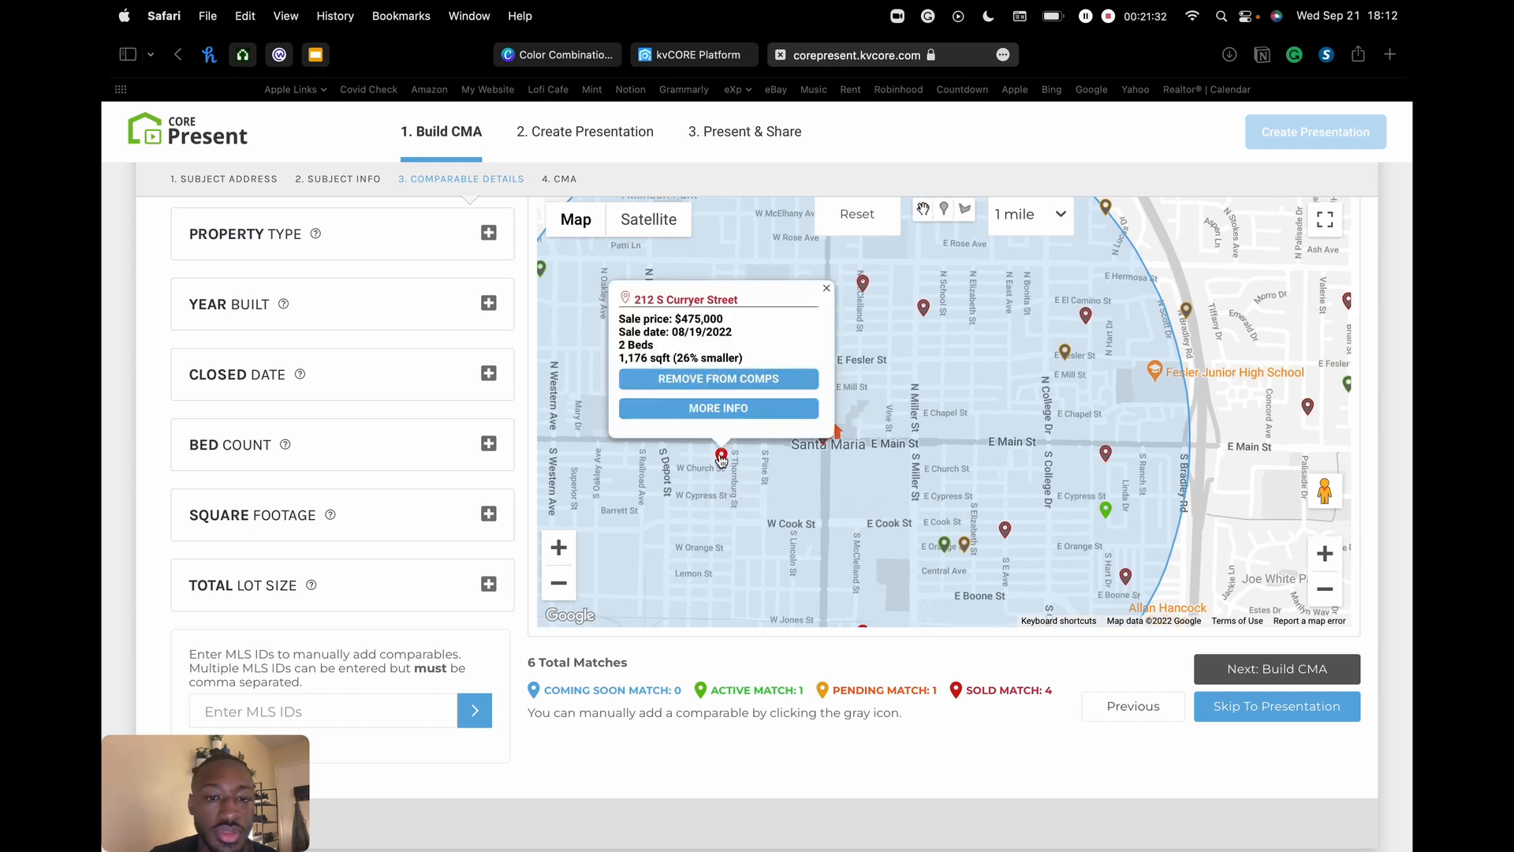
click(747, 380)
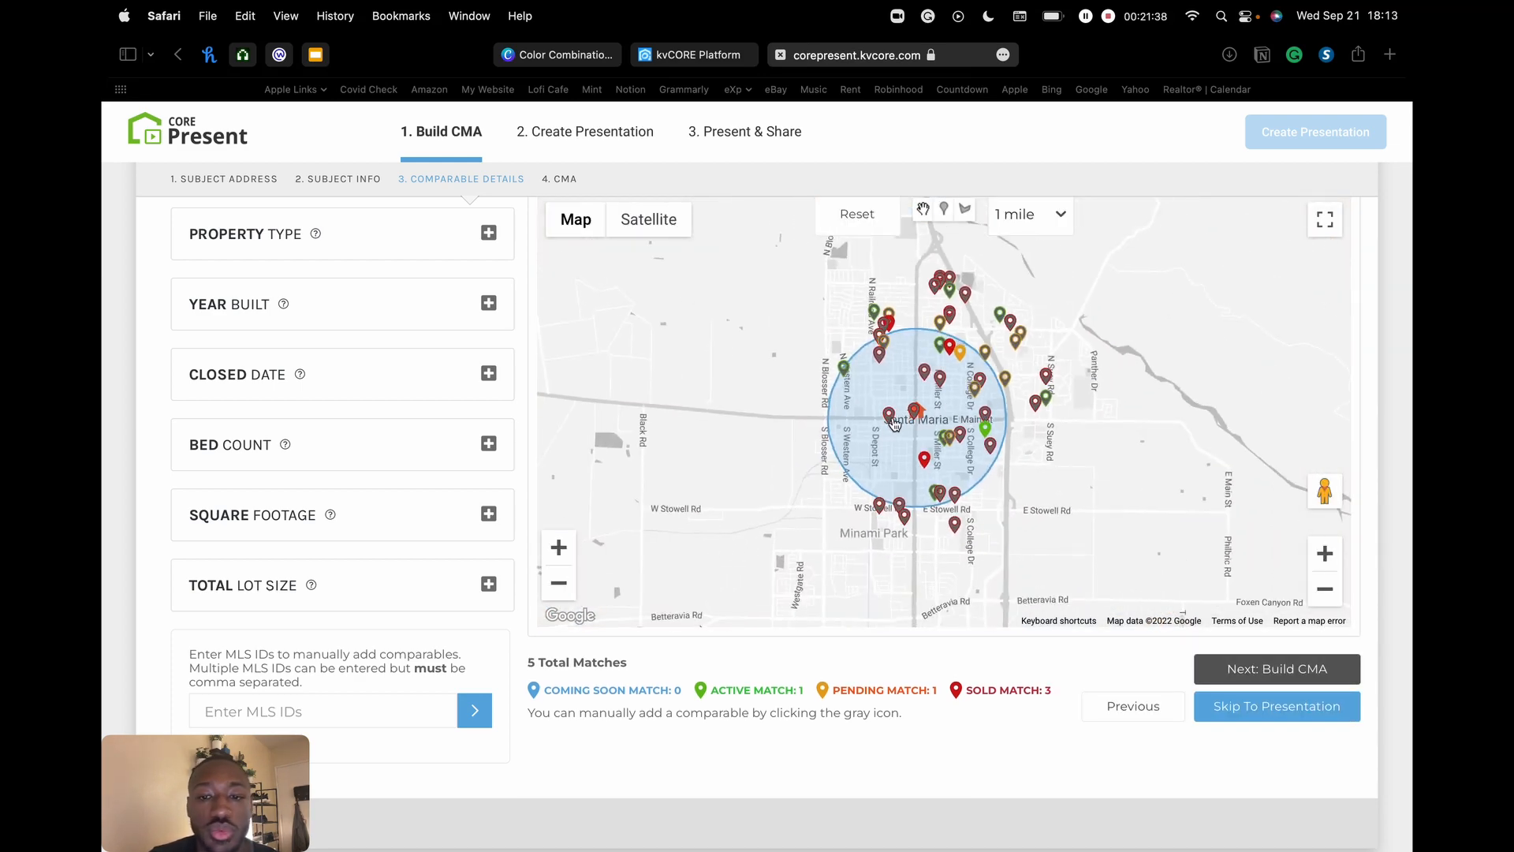
click(1326, 556)
click(1325, 555)
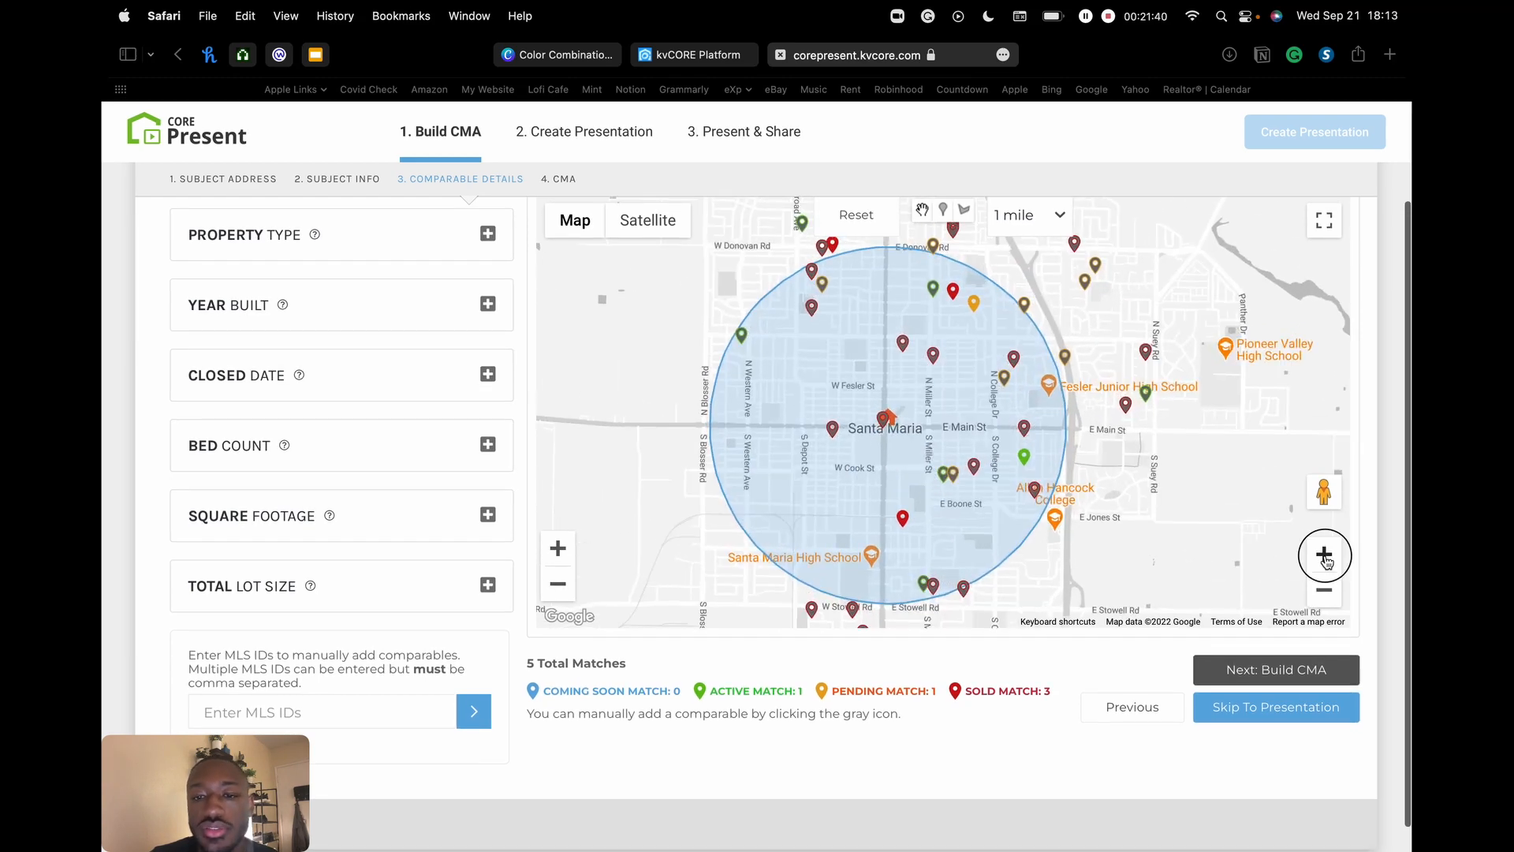
drag(939, 376, 868, 353)
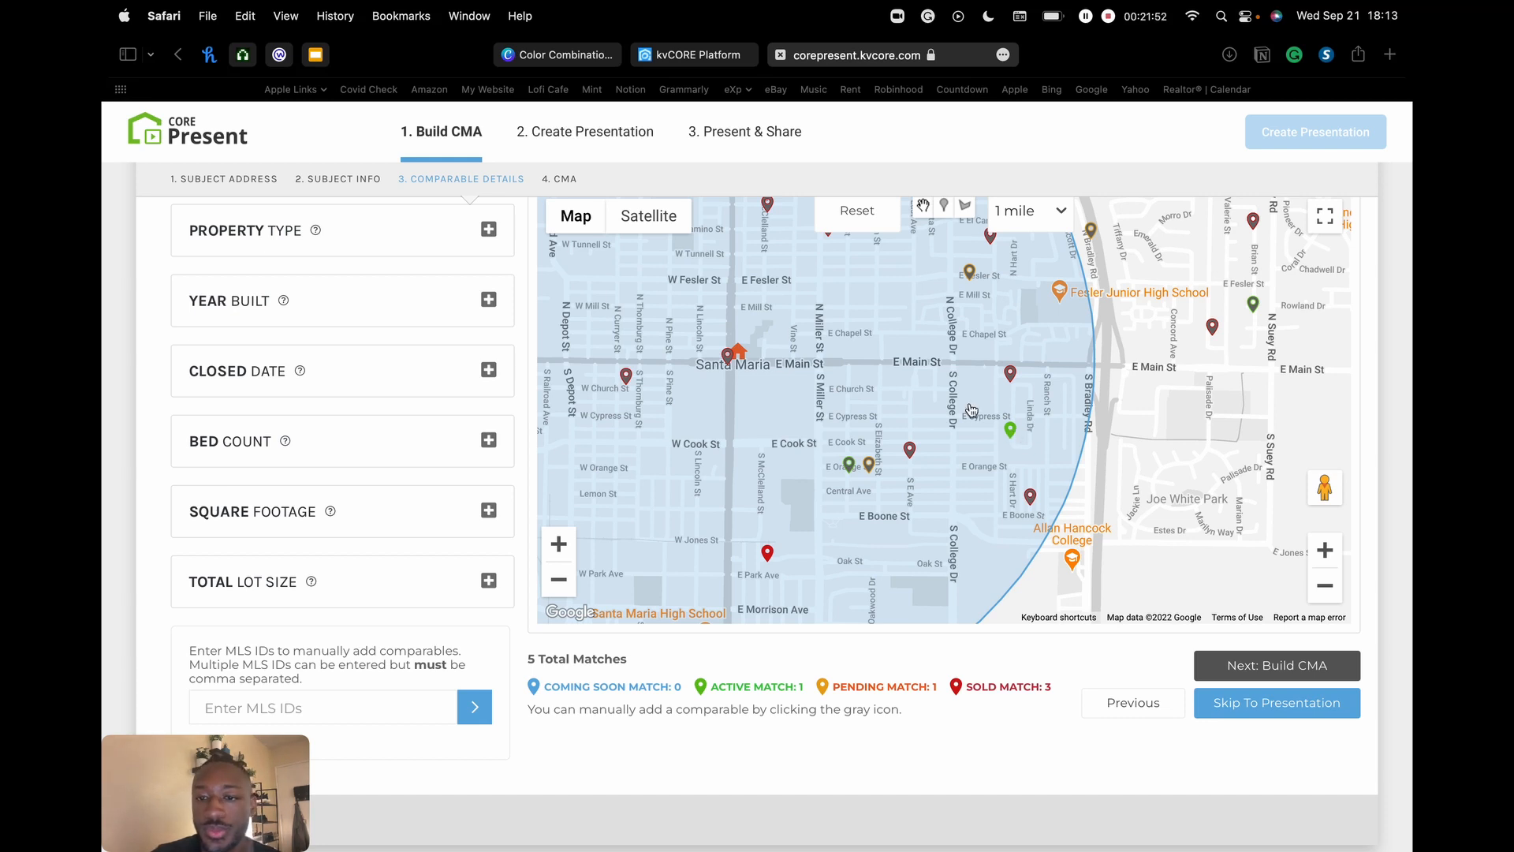
drag(881, 367, 1062, 423)
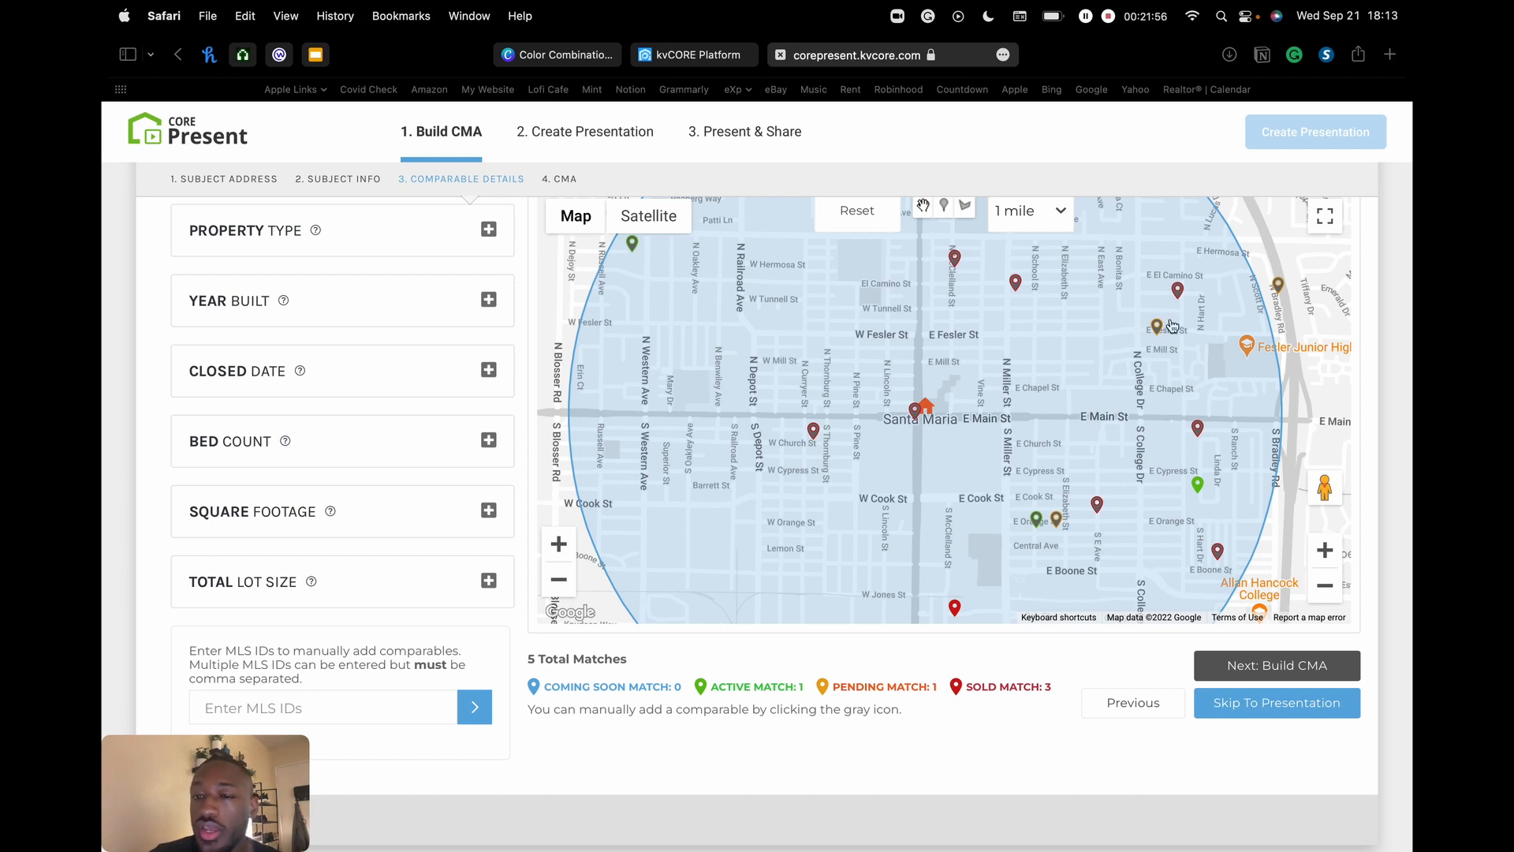
click(1016, 284)
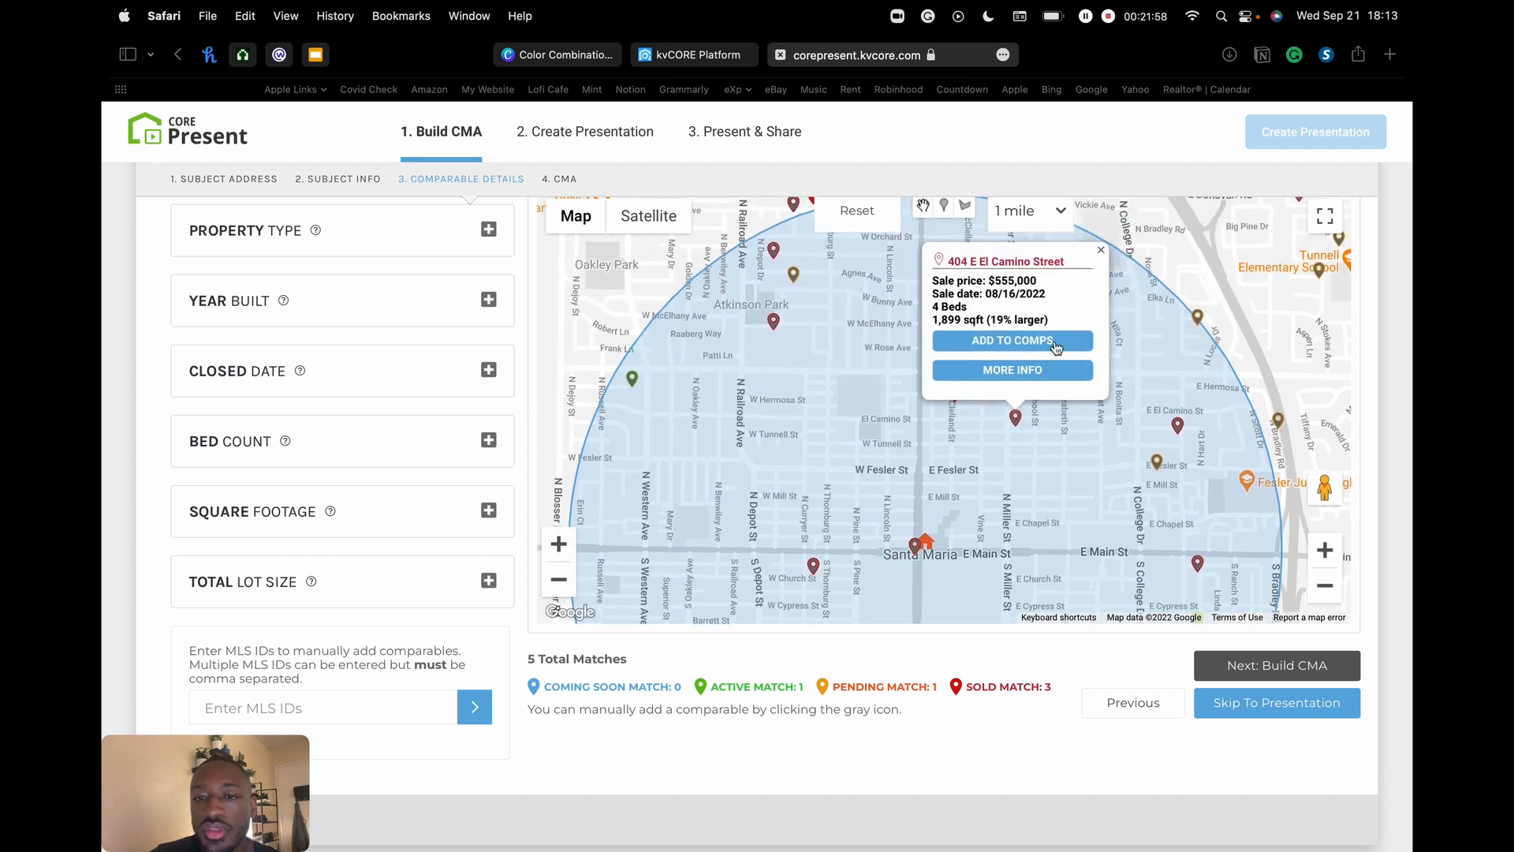
click(1016, 377)
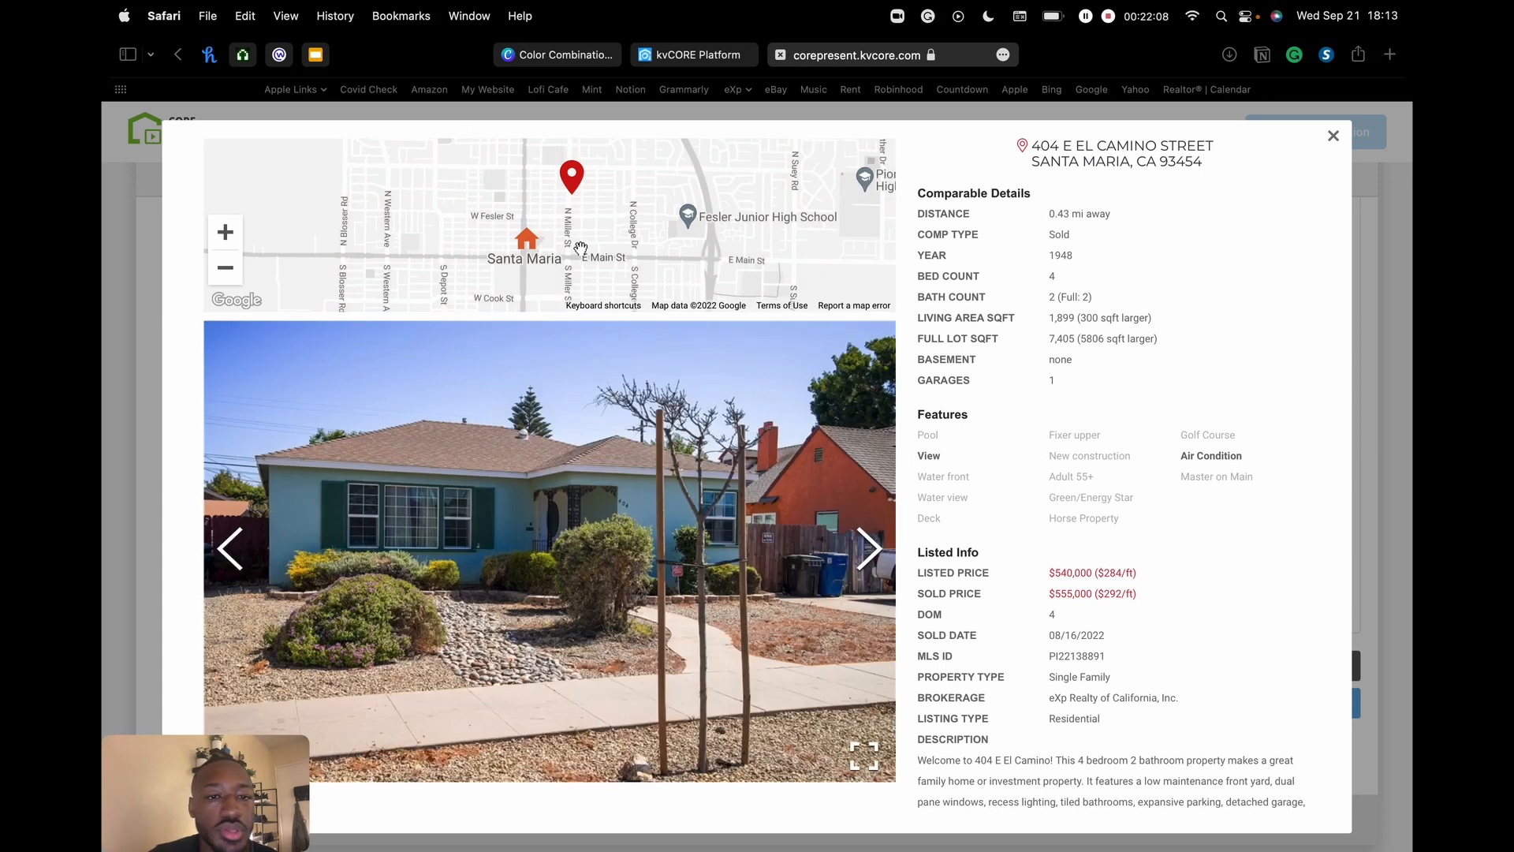
mouse_move(601, 259)
mouse_down()
mouse_move(585, 246)
mouse_move(621, 248)
mouse_up()
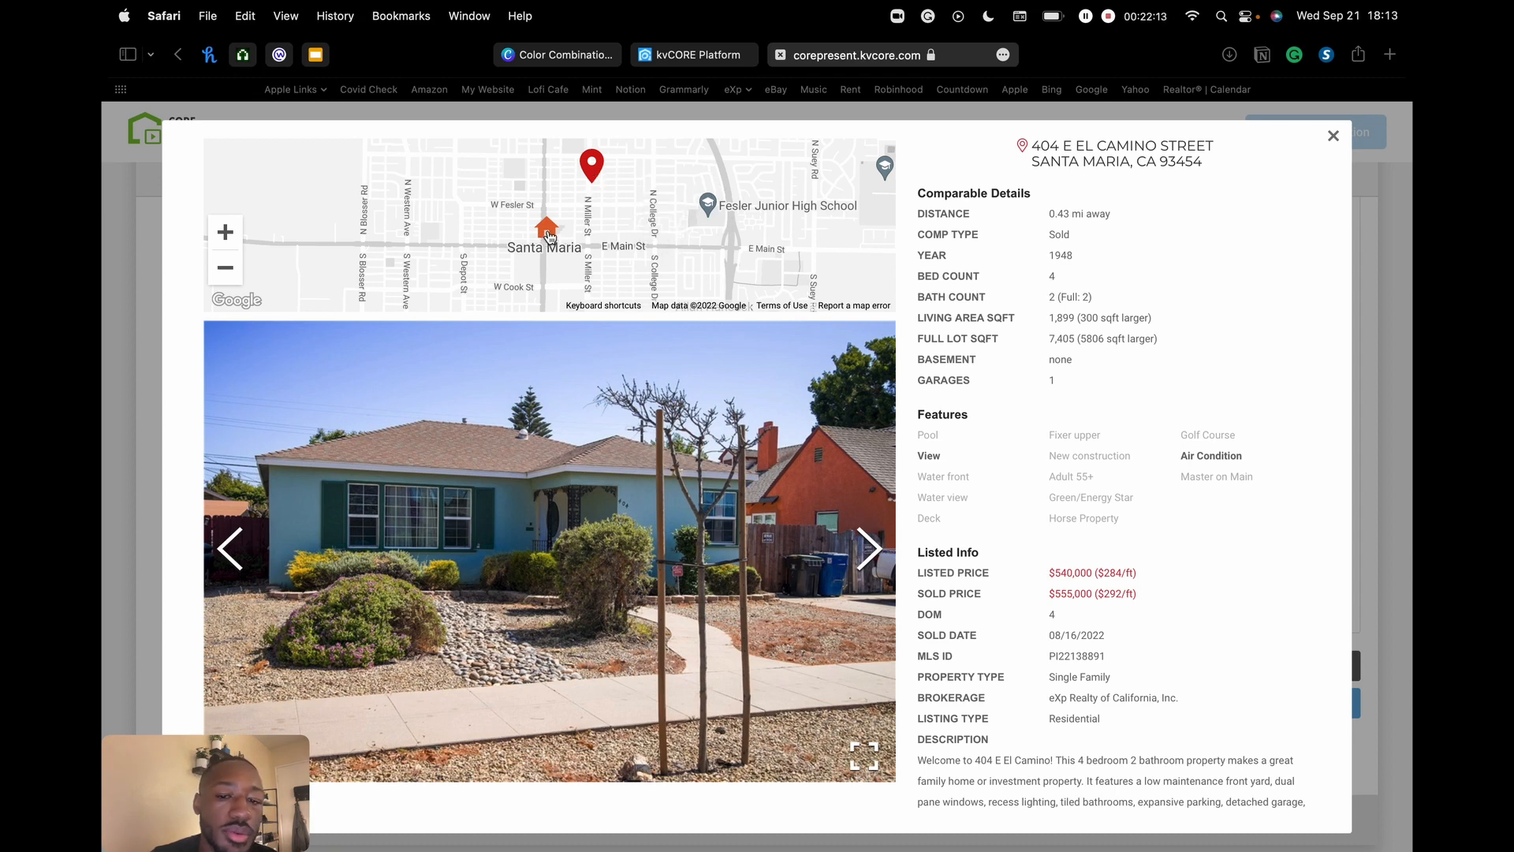
click(870, 560)
click(870, 560)
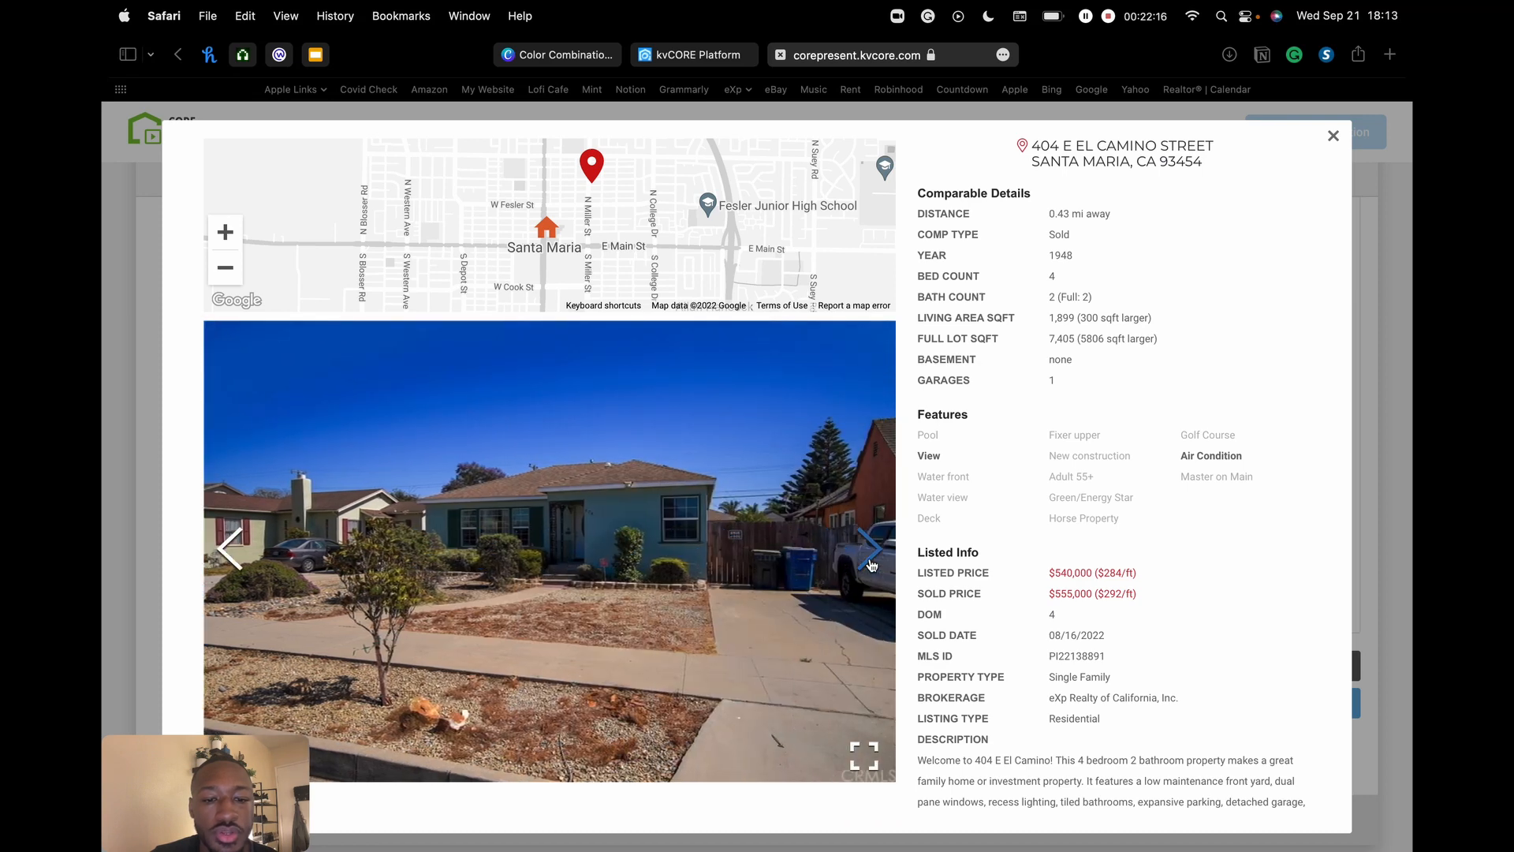
click(870, 560)
click(870, 560)
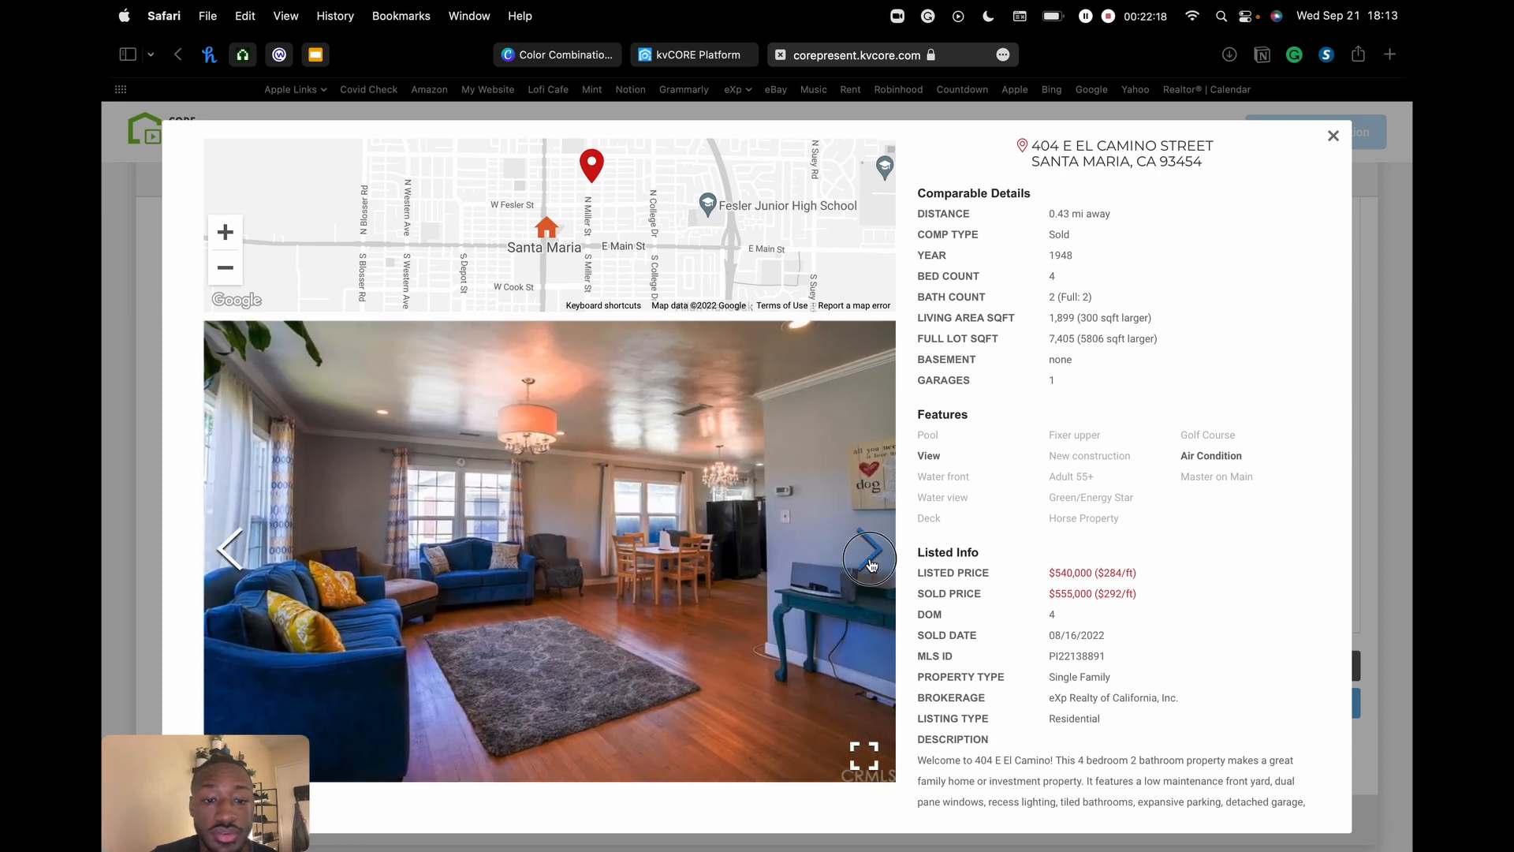
click(870, 560)
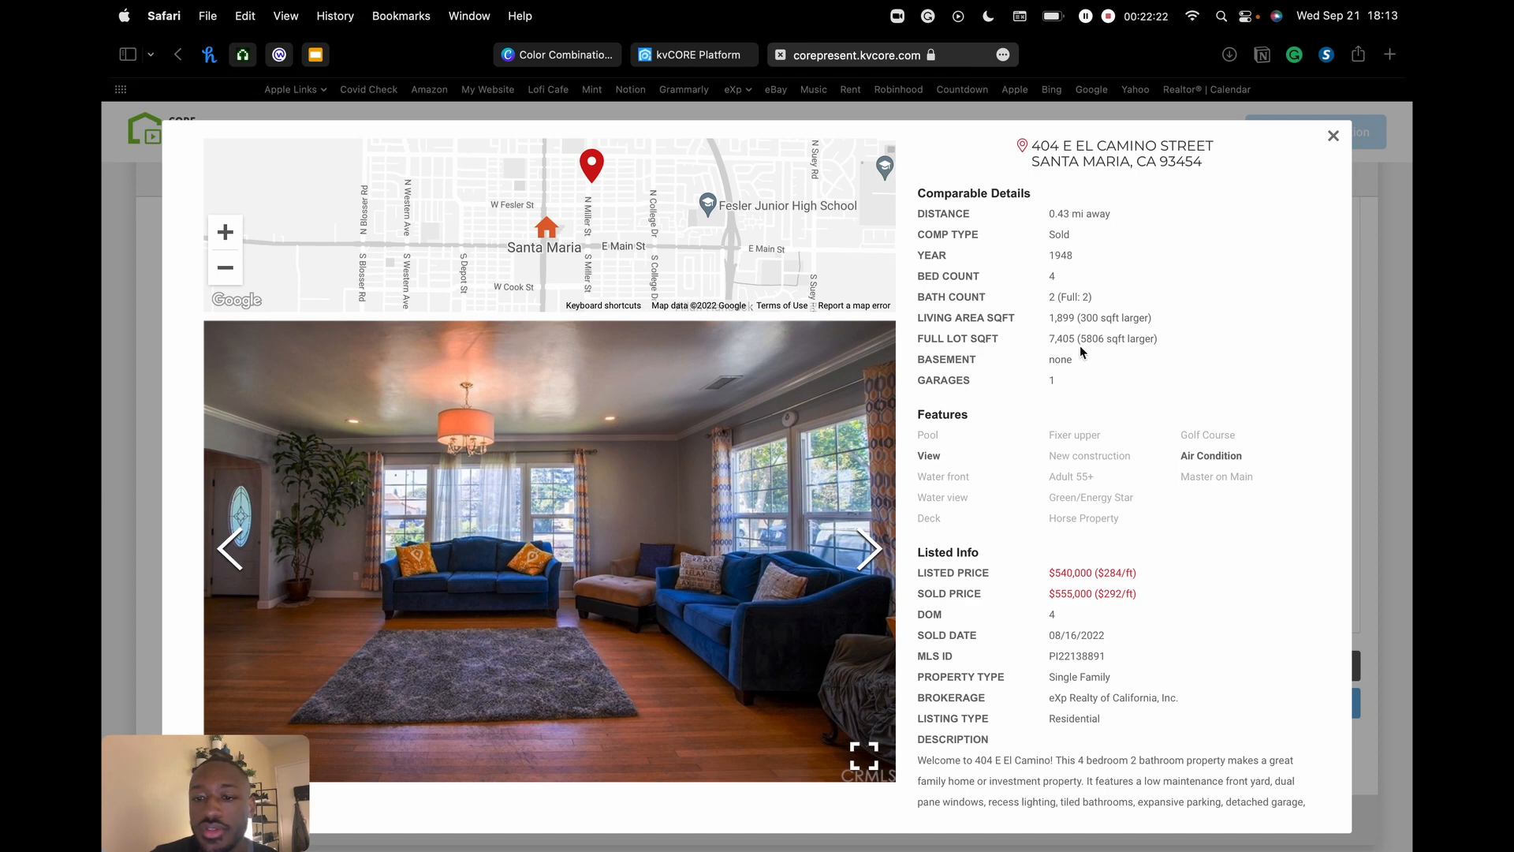
scroll(1080, 351, down, 7)
scroll(1080, 351, up, 4)
scroll(1081, 351, down, 1)
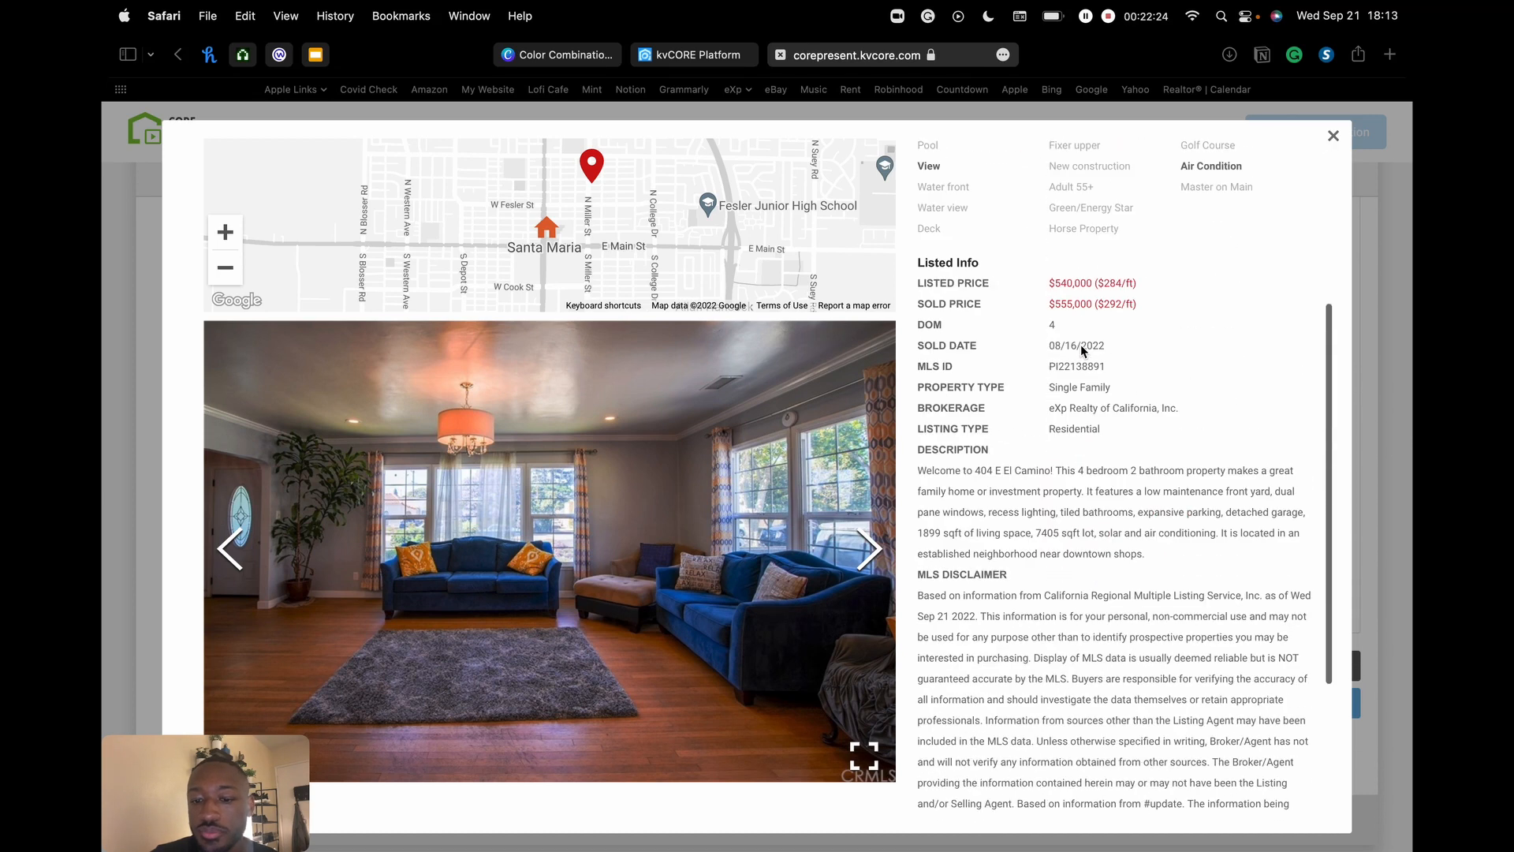
scroll(1081, 350, down, 3)
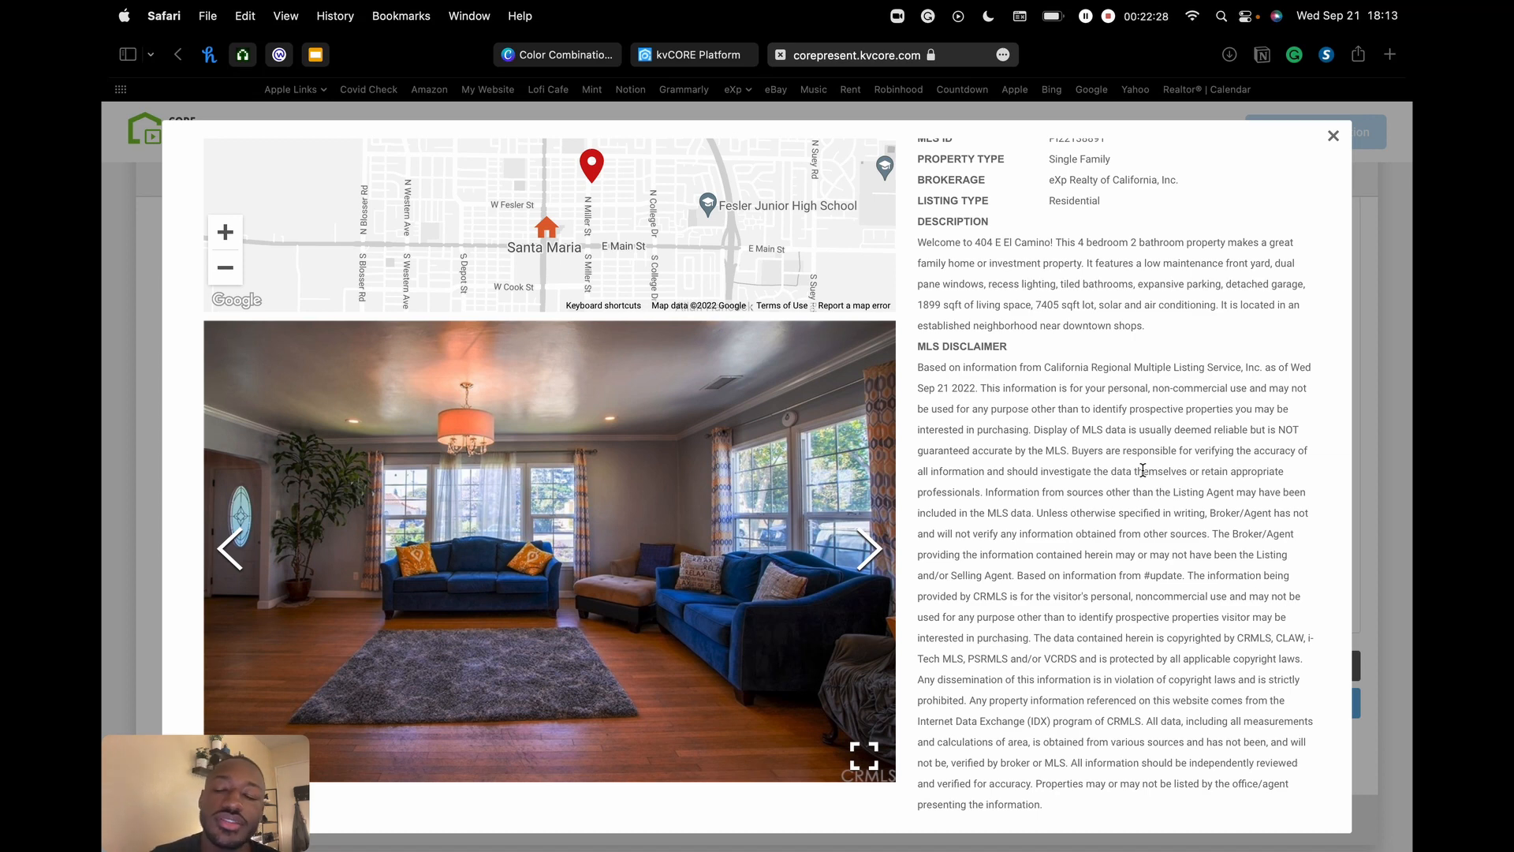
click(1333, 137)
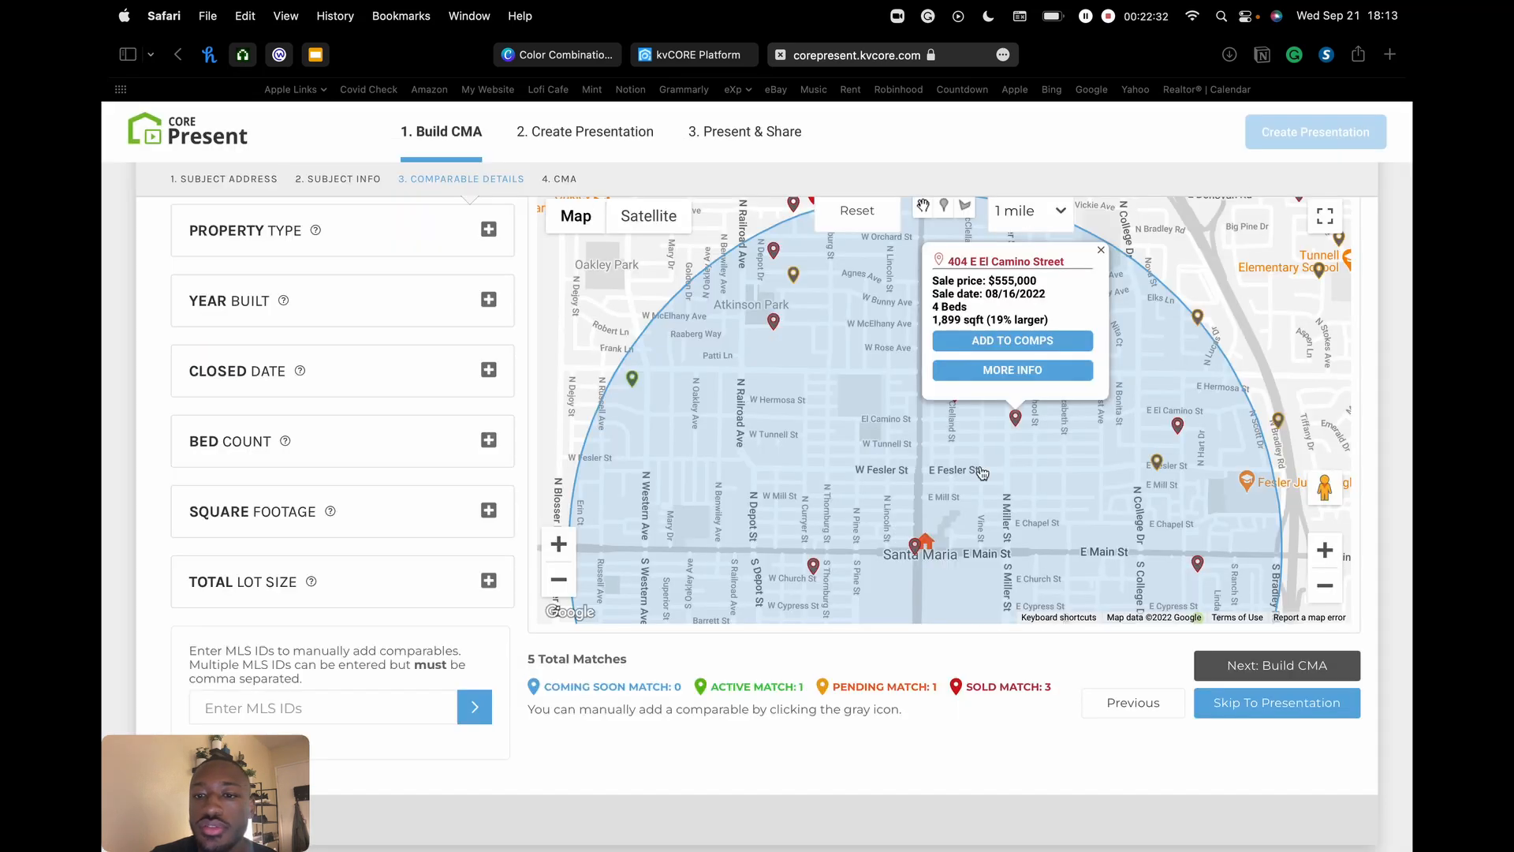
click(1101, 250)
click(1325, 585)
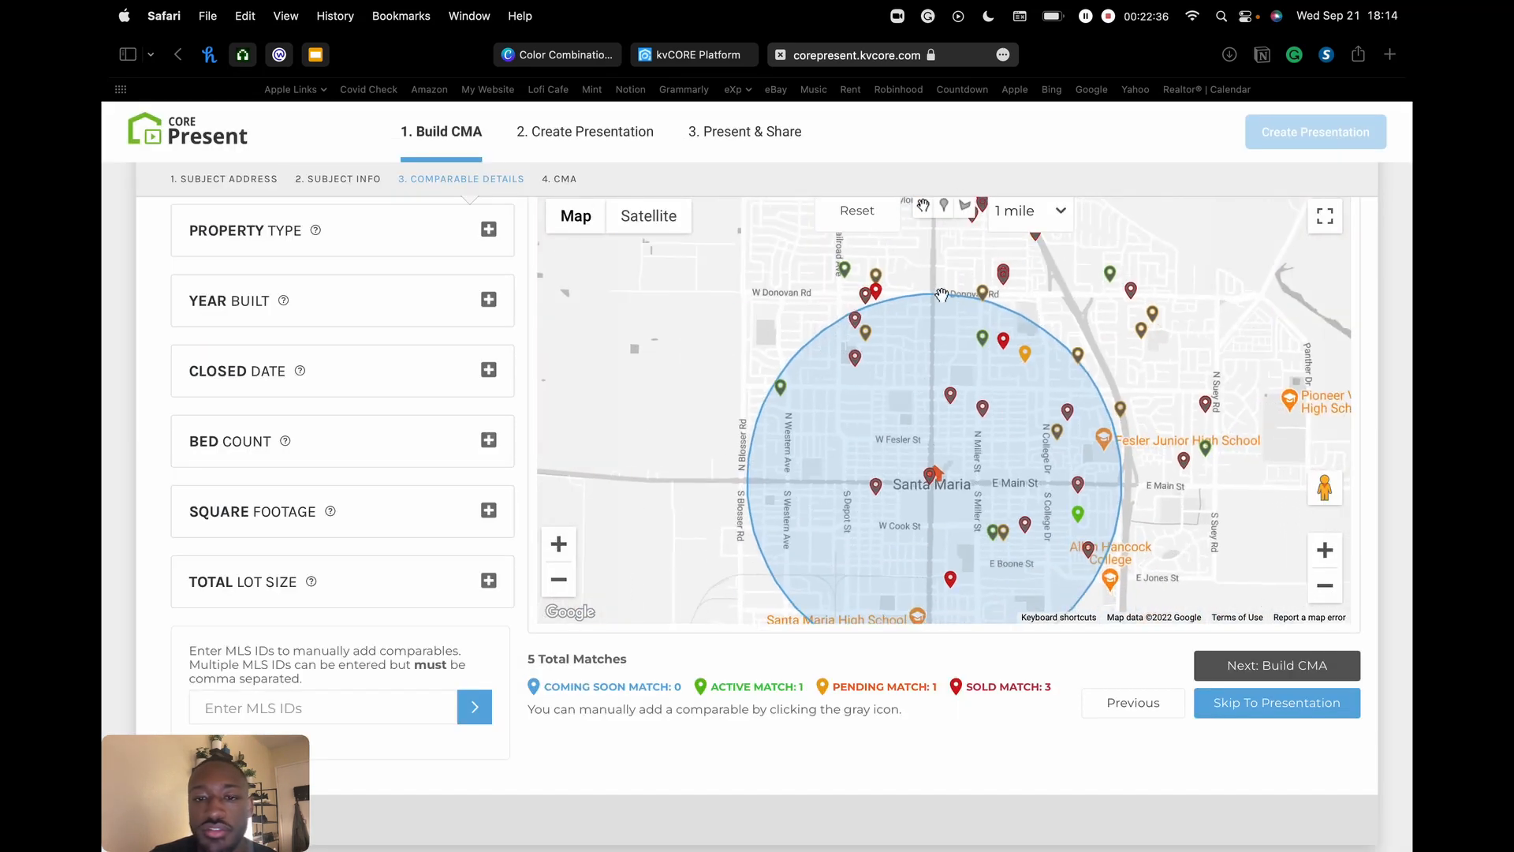
drag(979, 414, 942, 331)
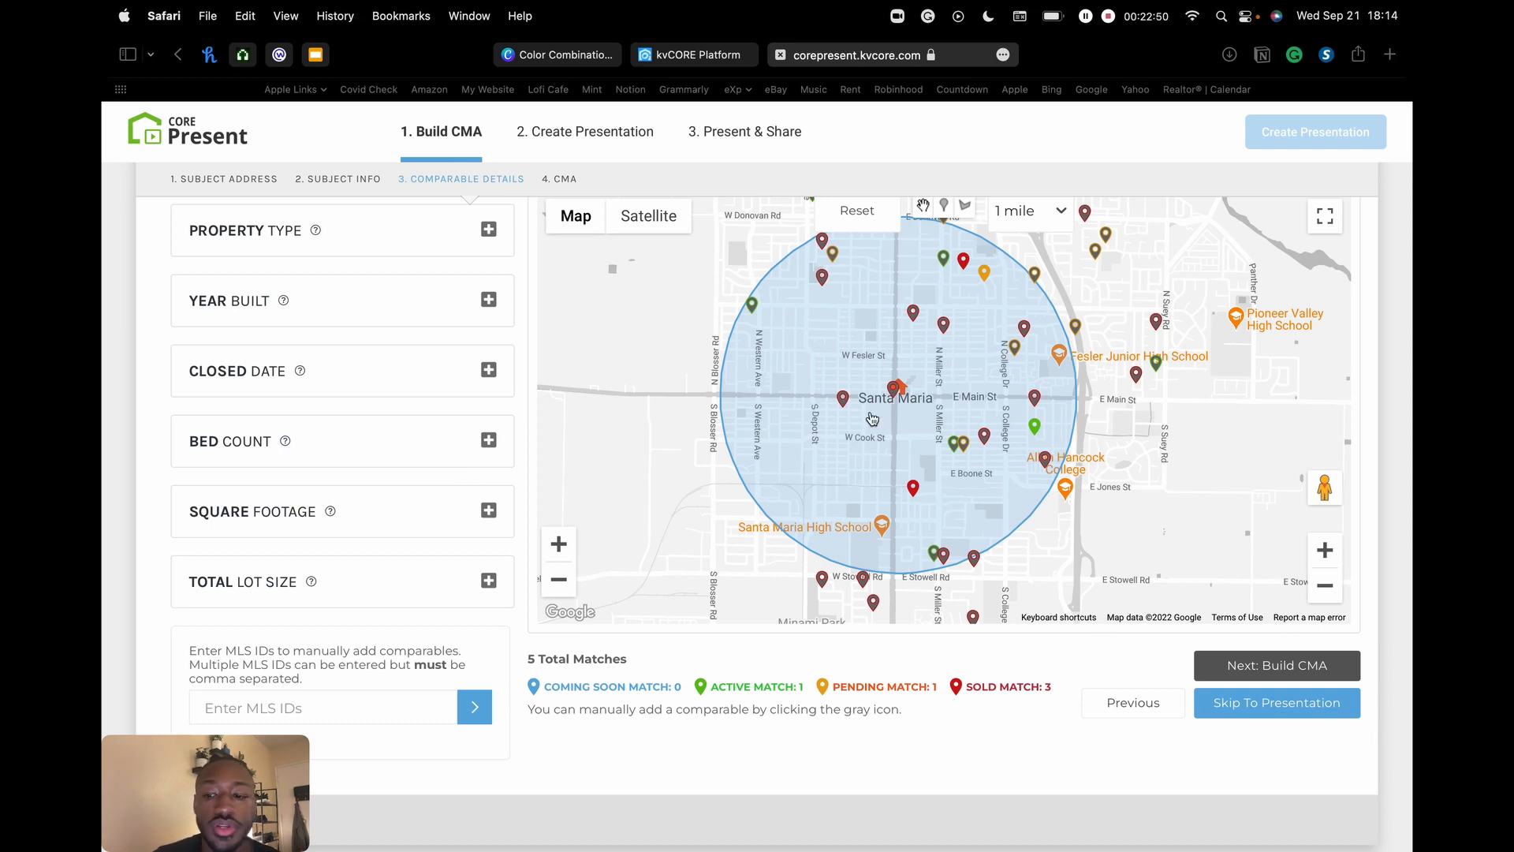
- Build the CMA from the 5 comparables and review its $499,000–$639,900 pricing analysis
click(1289, 667)
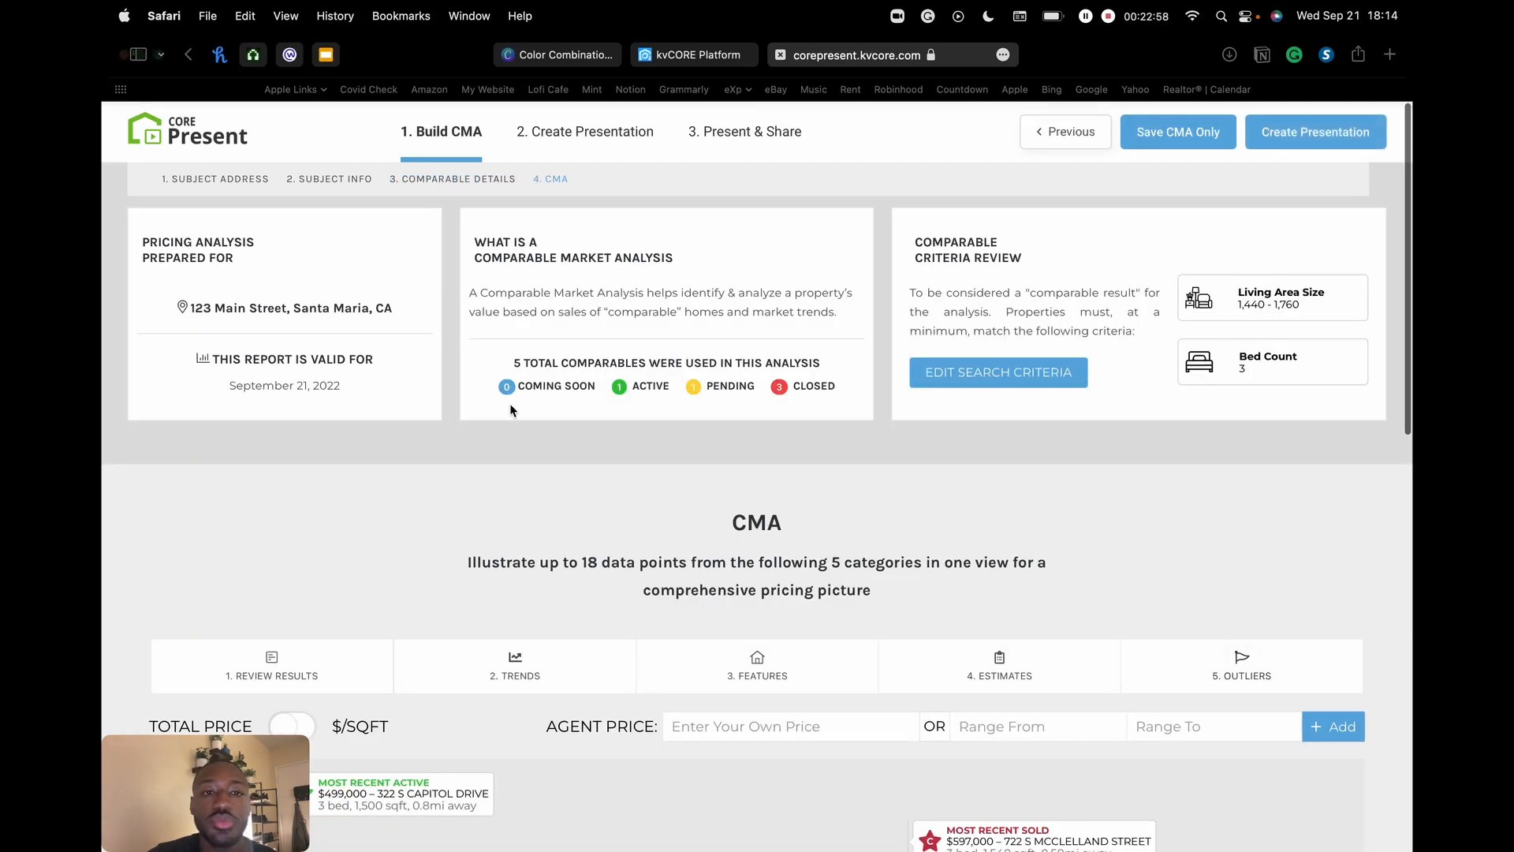
scroll(969, 481, down, 3)
scroll(968, 481, up, 3)
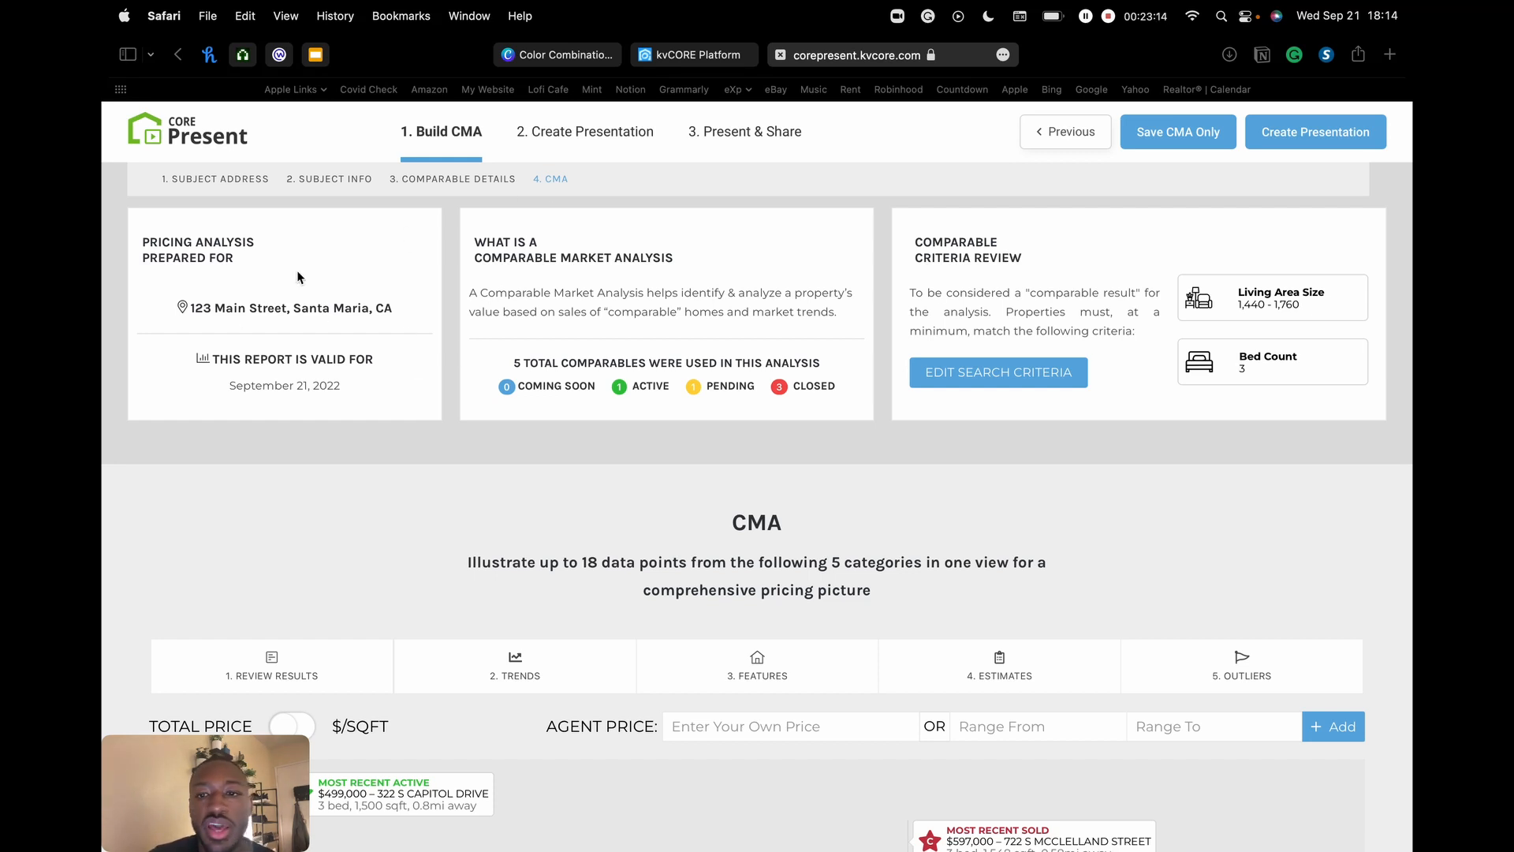
scroll(789, 424, down, 10)
scroll(793, 420, up, 3)
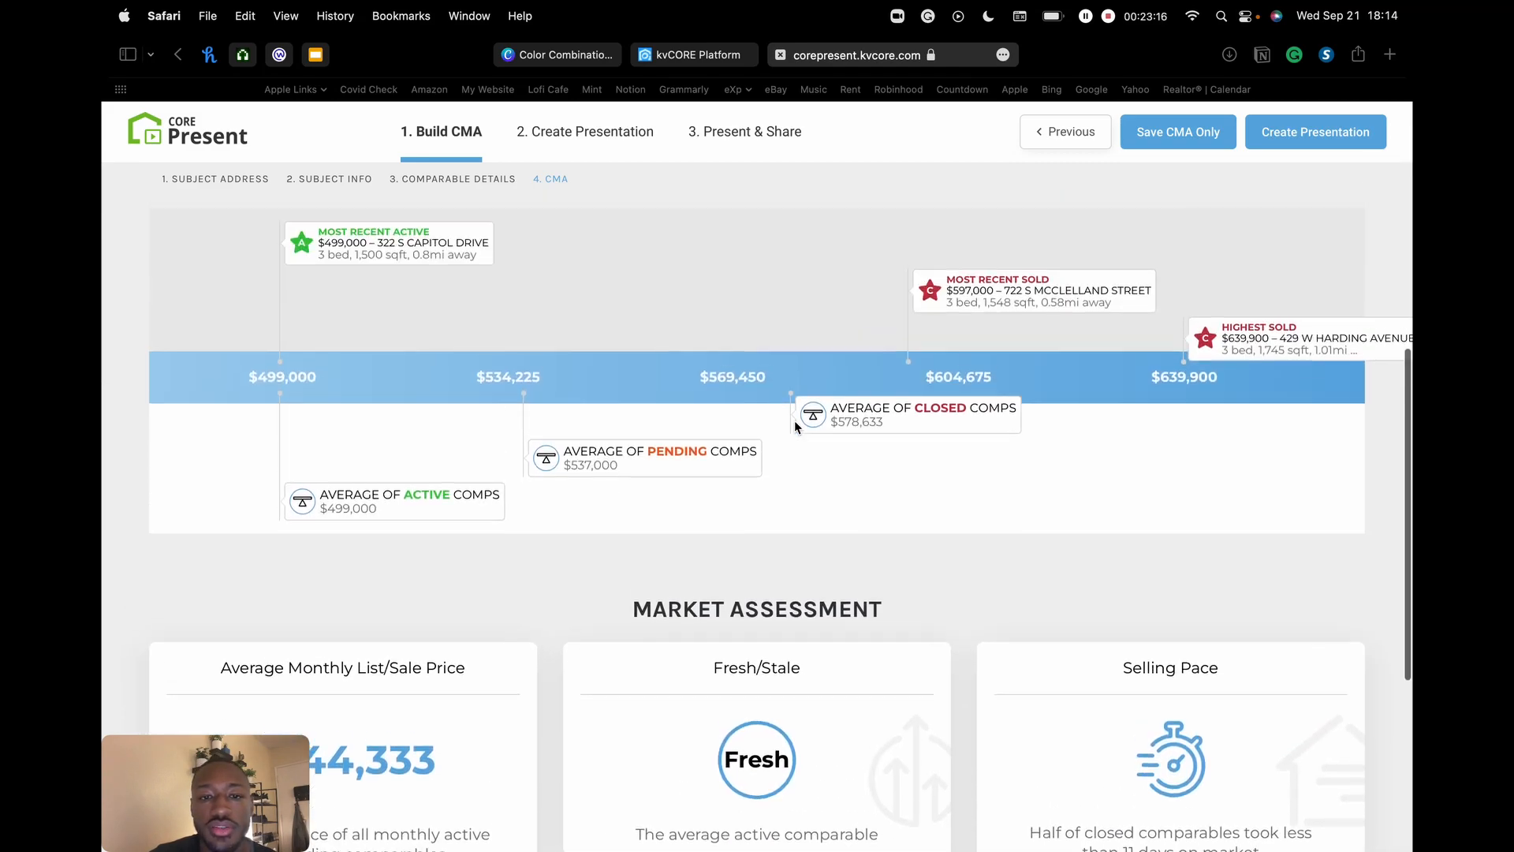
scroll(795, 424, down, 5)
scroll(796, 427, up, 15)
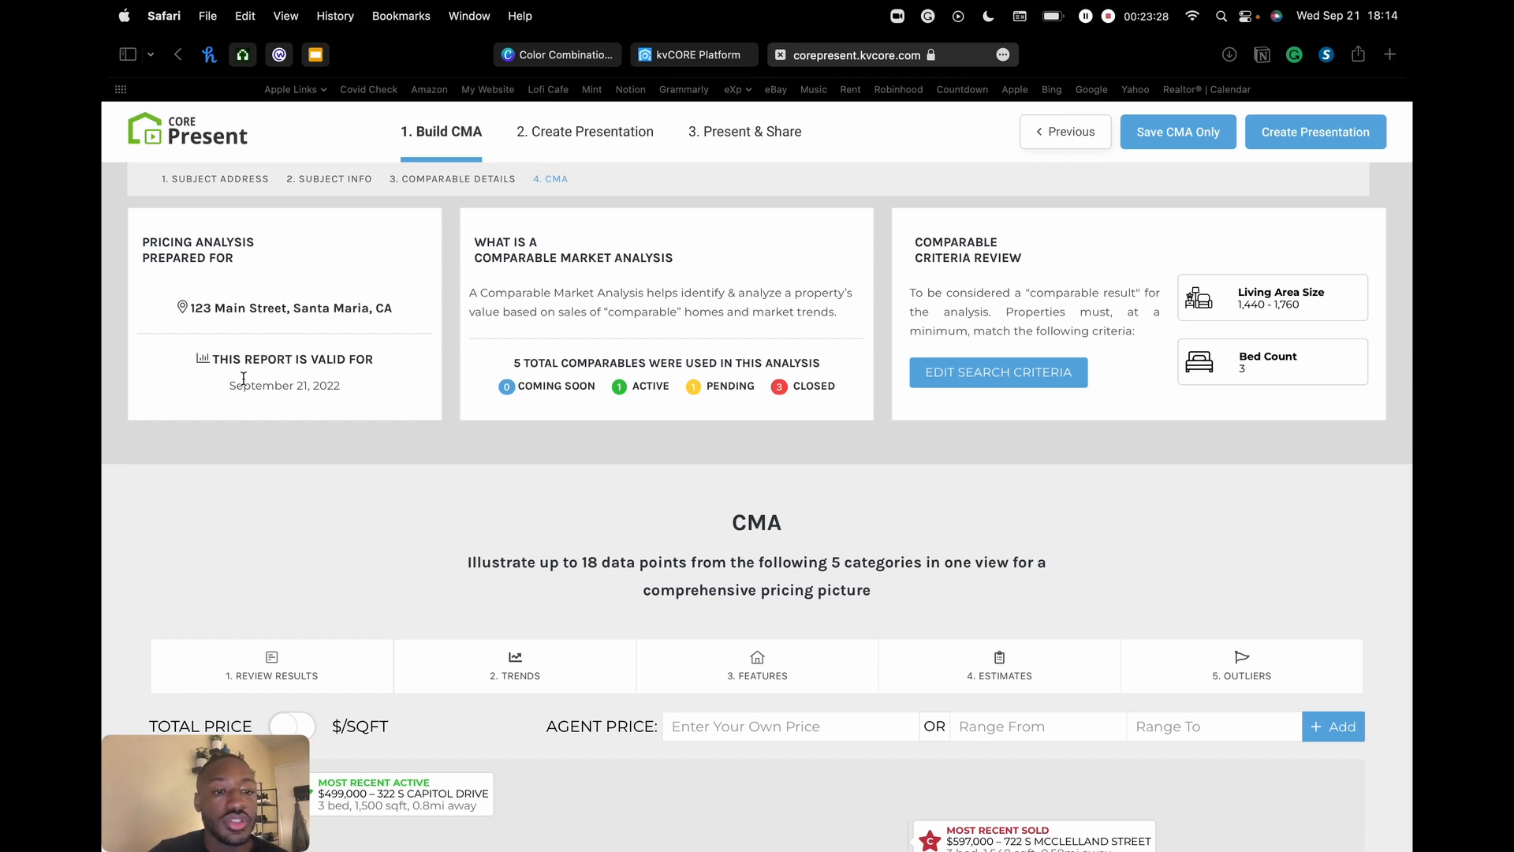
drag(224, 359, 354, 351)
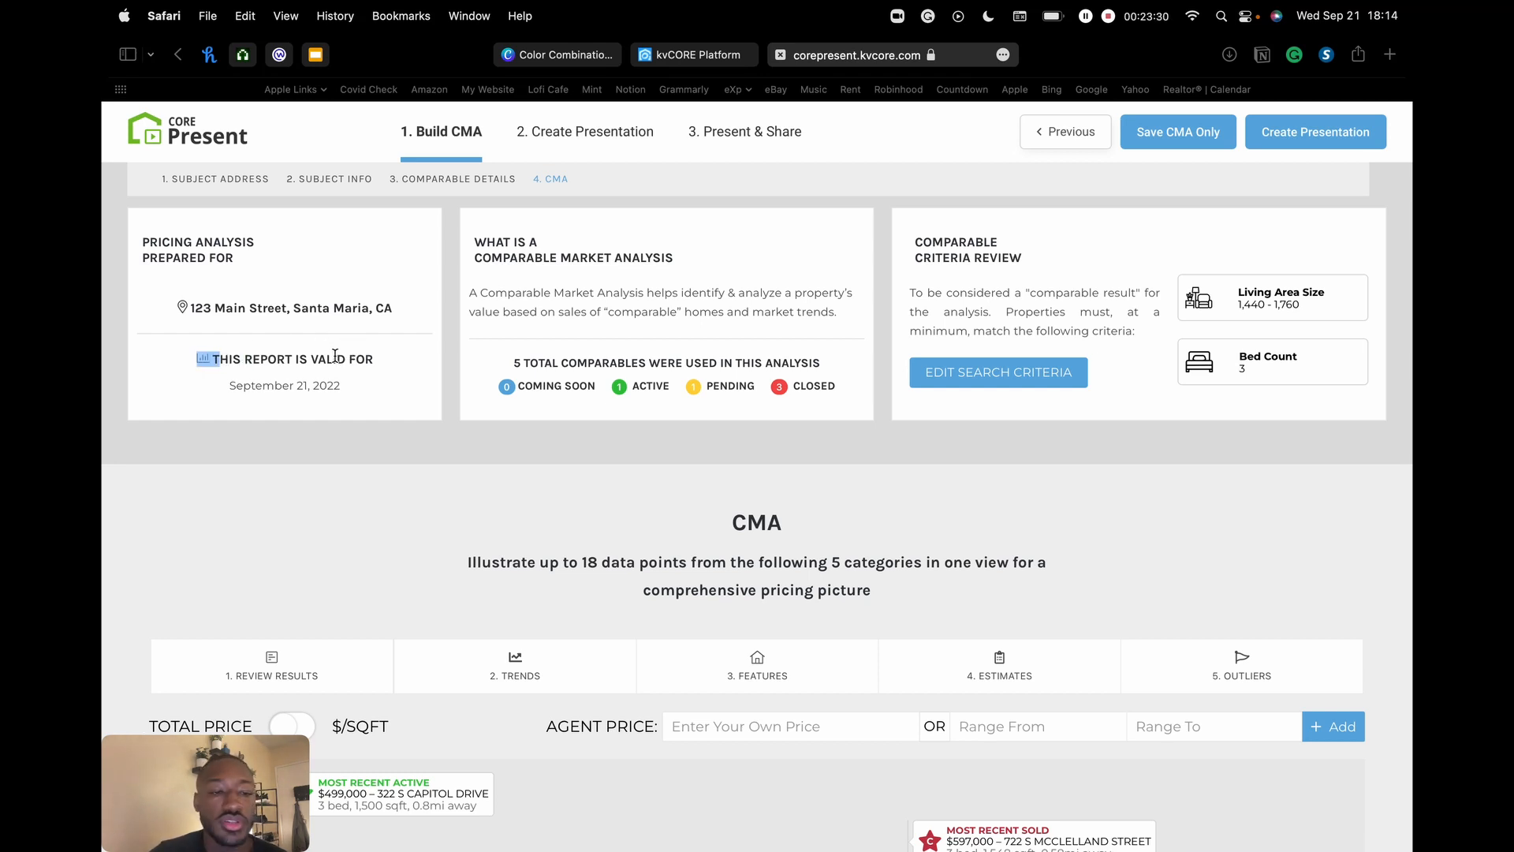
click(336, 356)
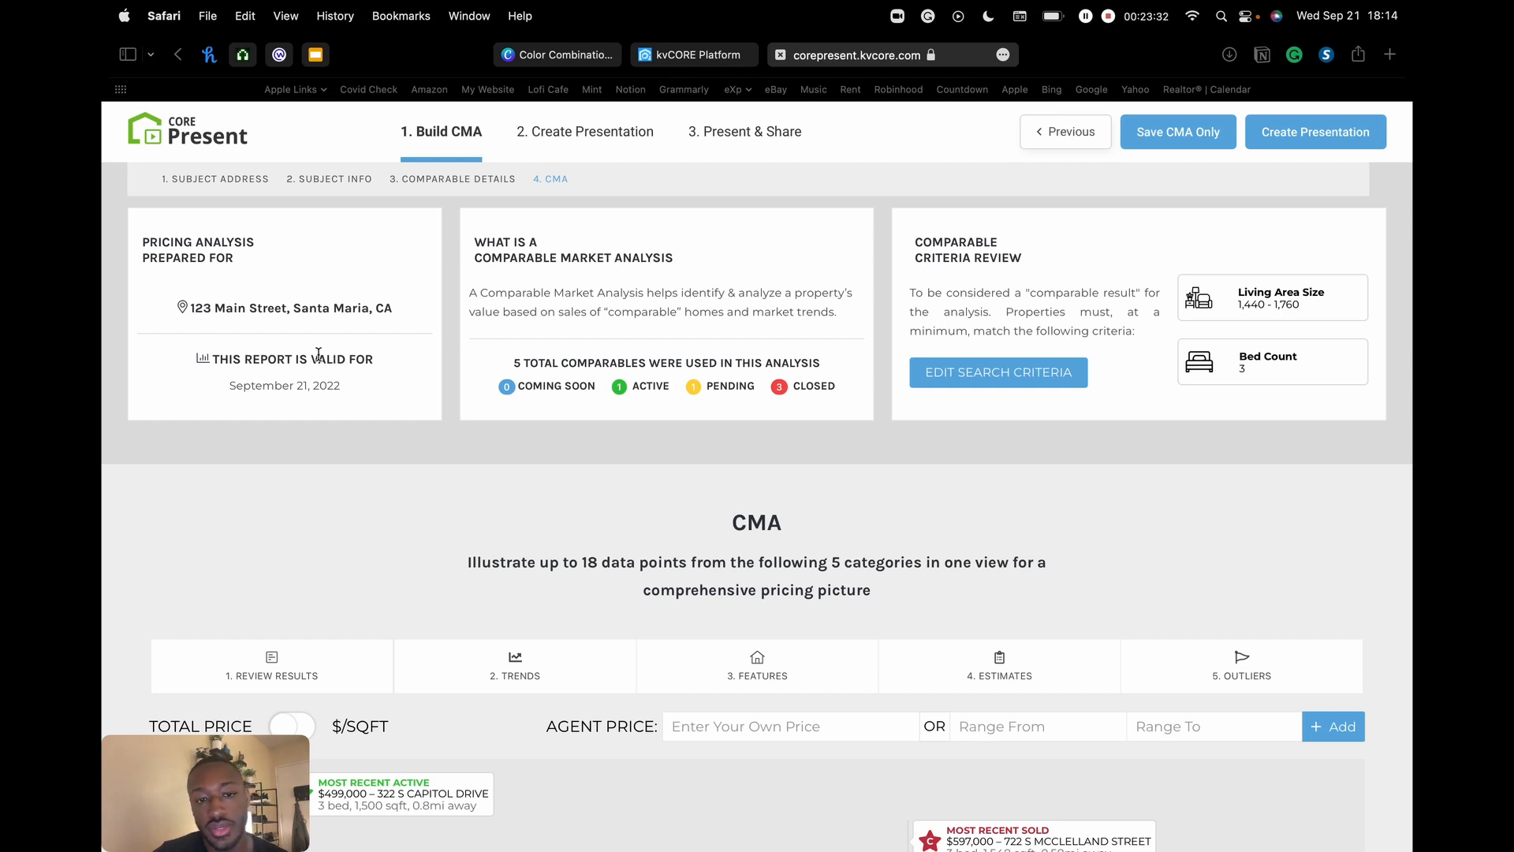
drag(253, 387, 341, 386)
click(287, 385)
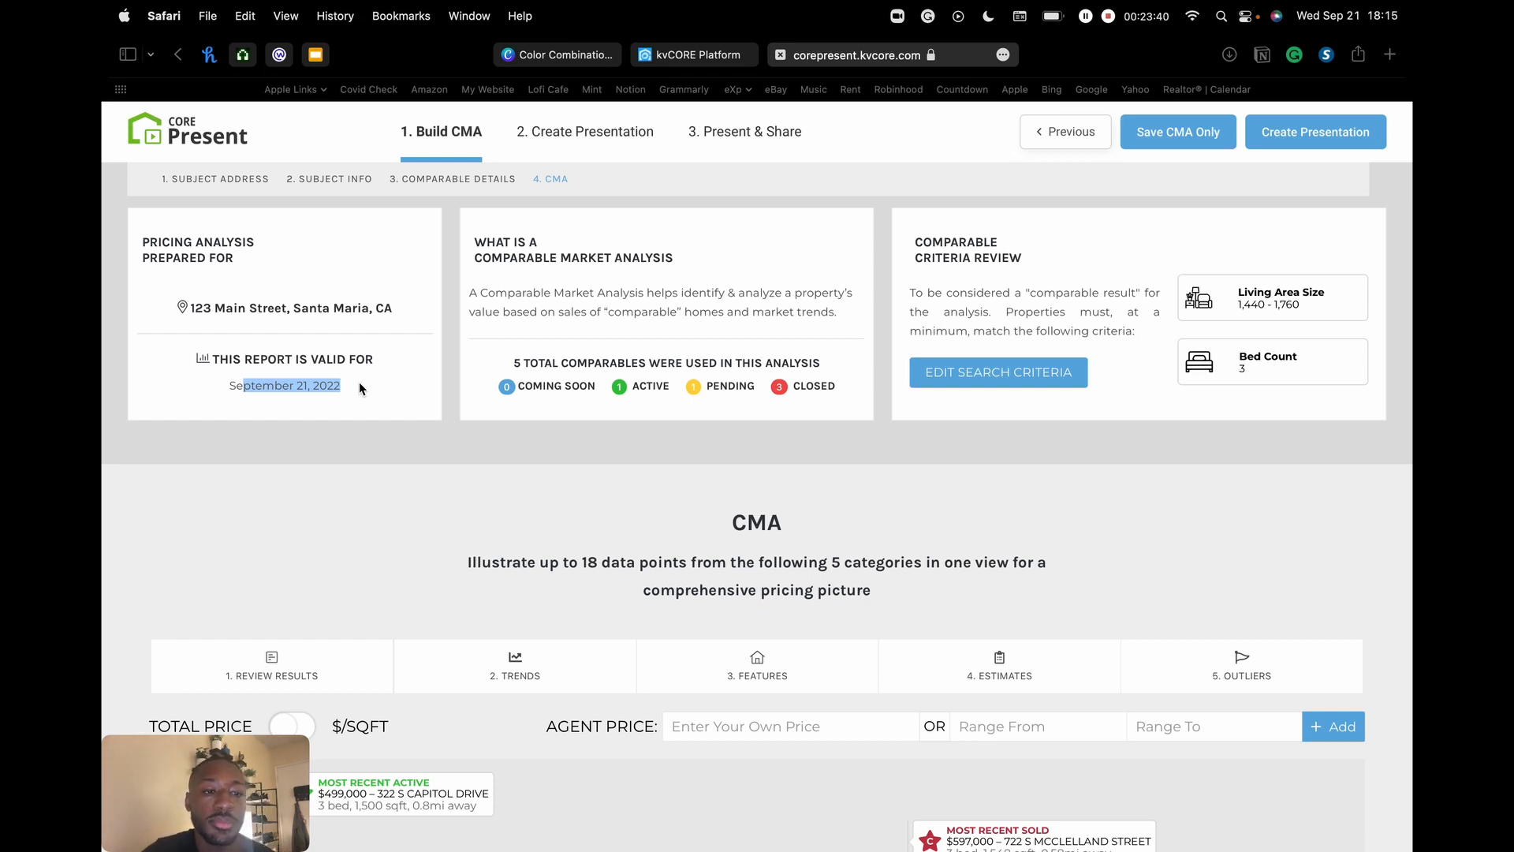
click(310, 385)
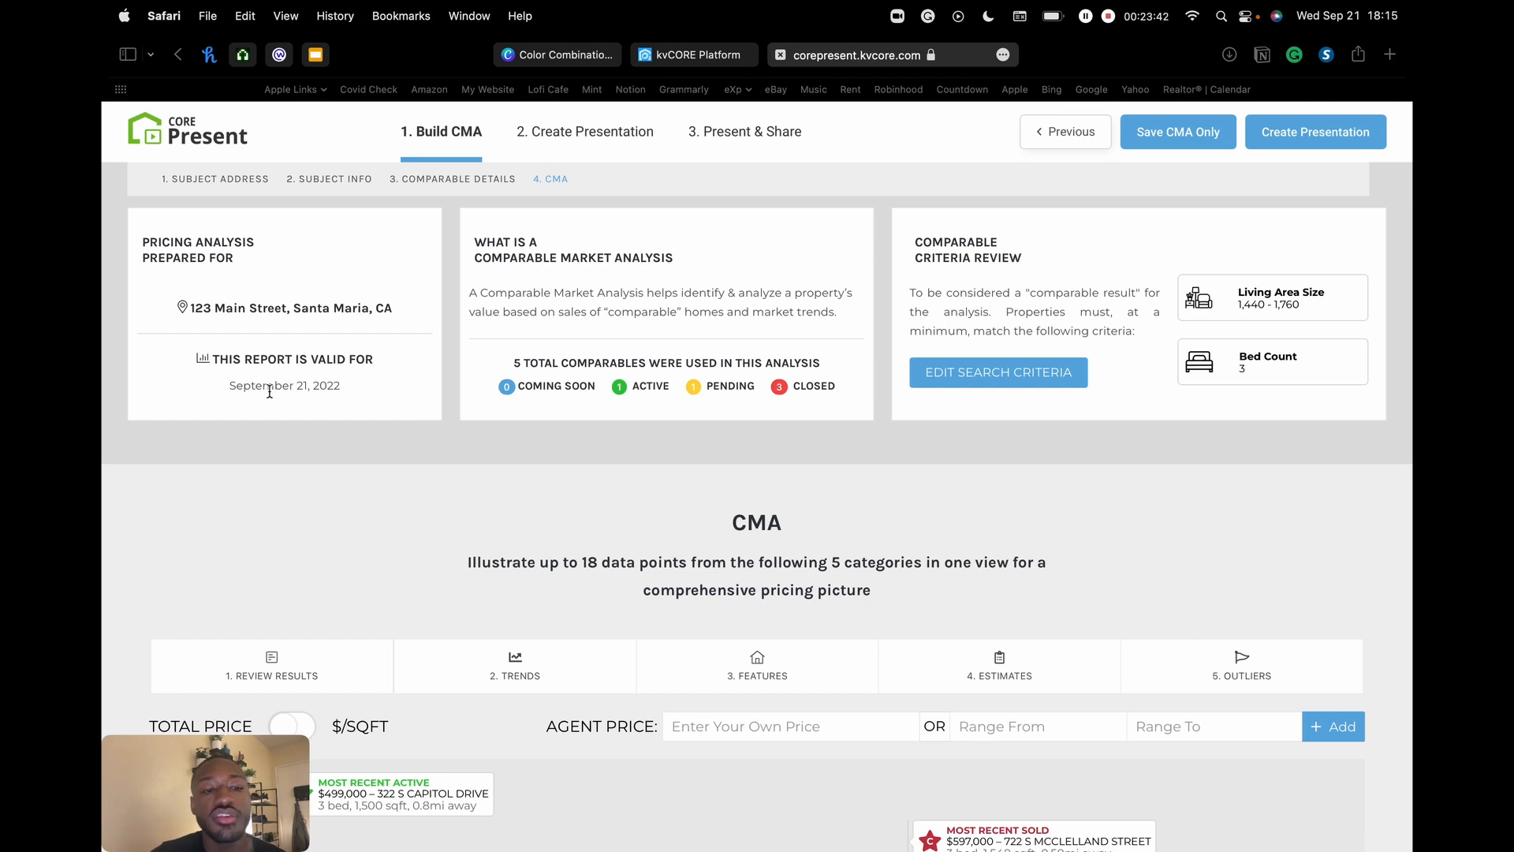
drag(226, 395, 328, 389)
click(355, 392)
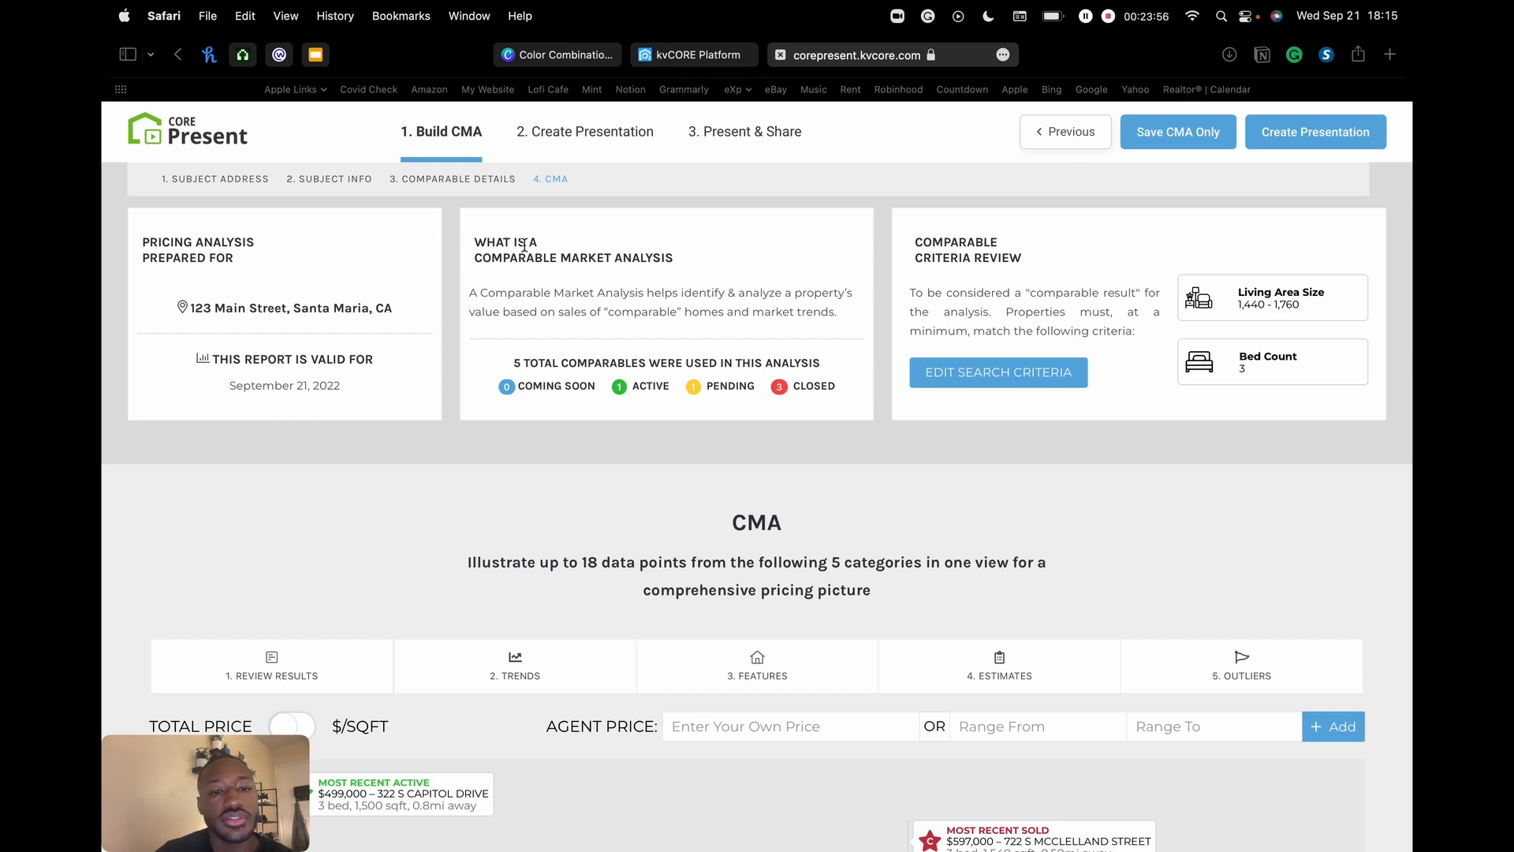
drag(487, 309, 682, 311)
click(688, 296)
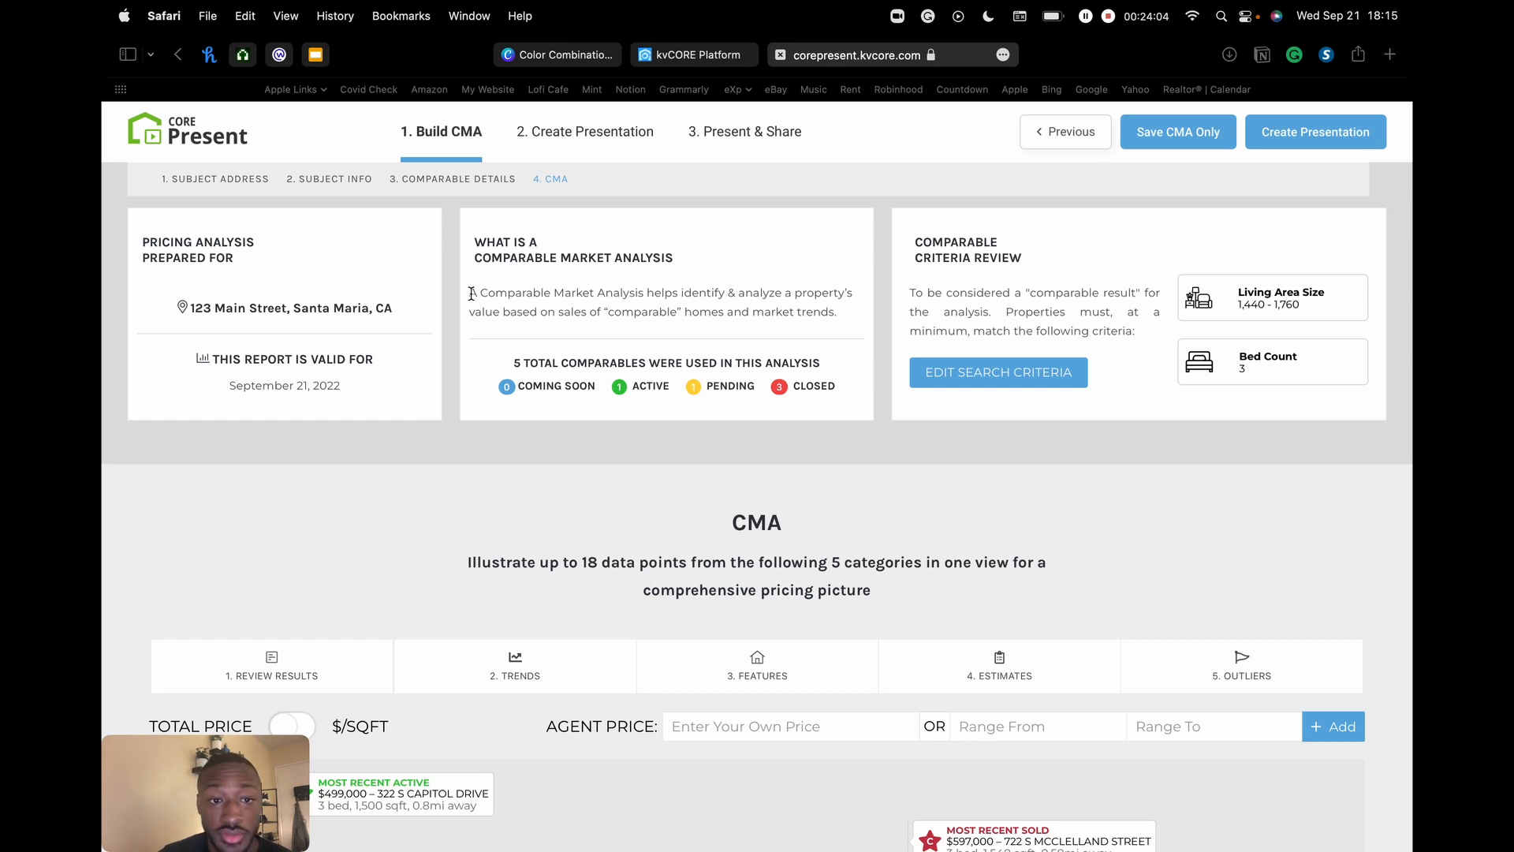
drag(470, 294, 643, 294)
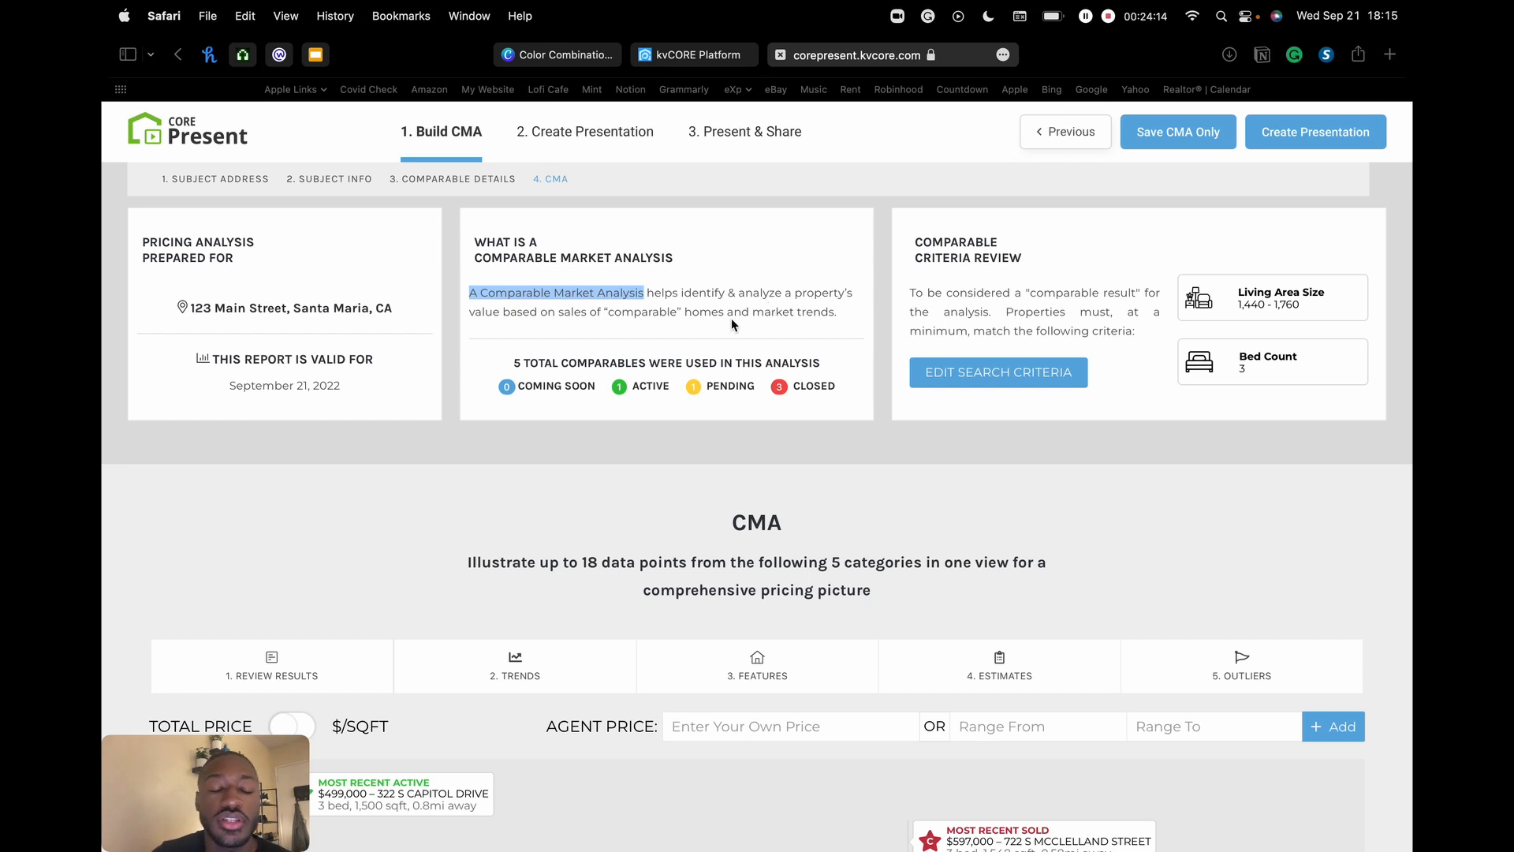
drag(559, 363, 662, 363)
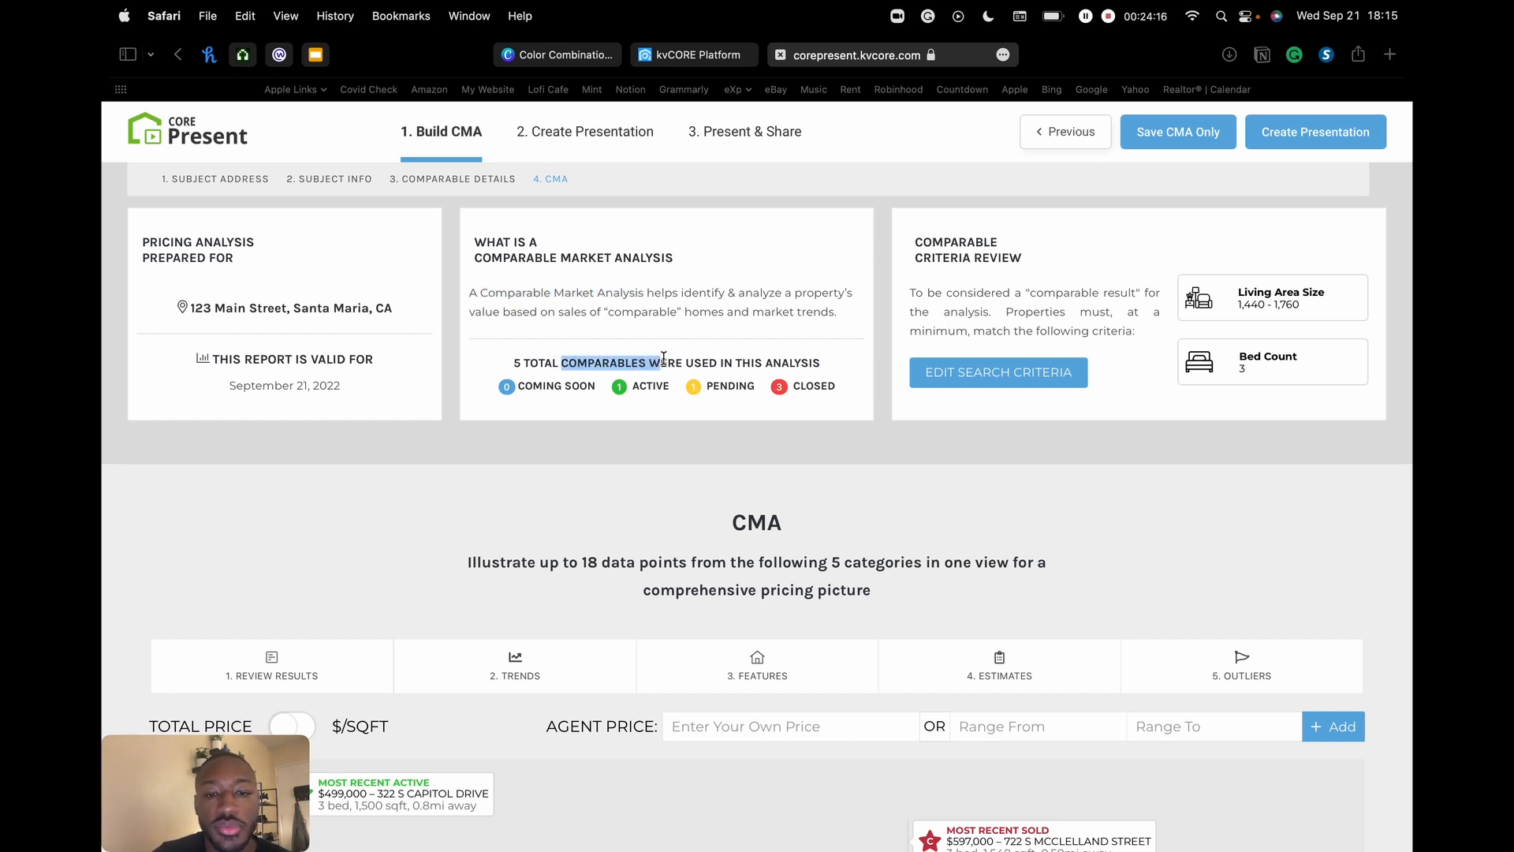
click(602, 363)
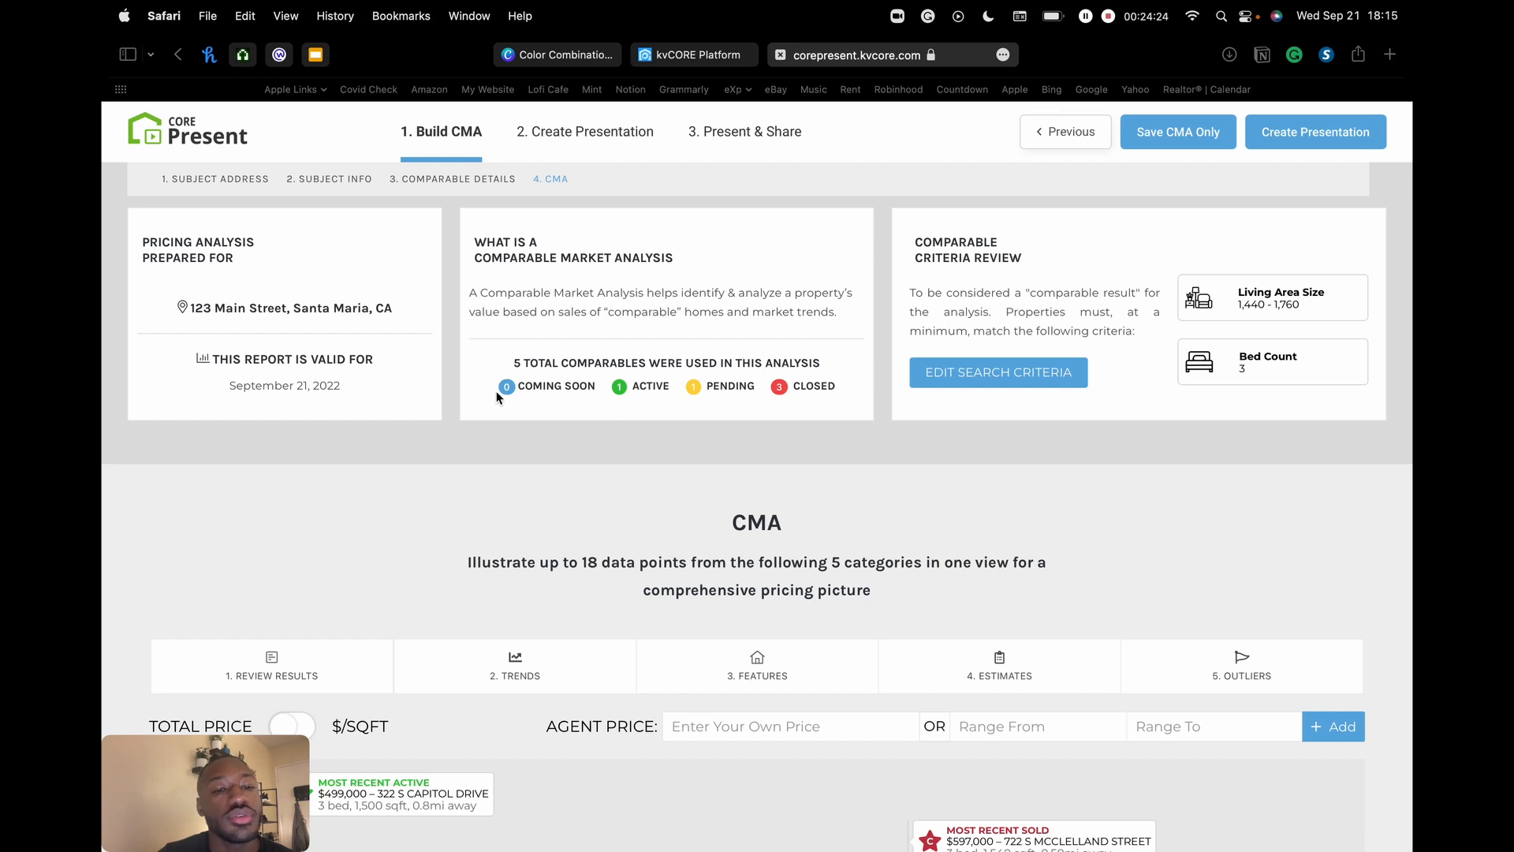
drag(527, 384, 620, 382)
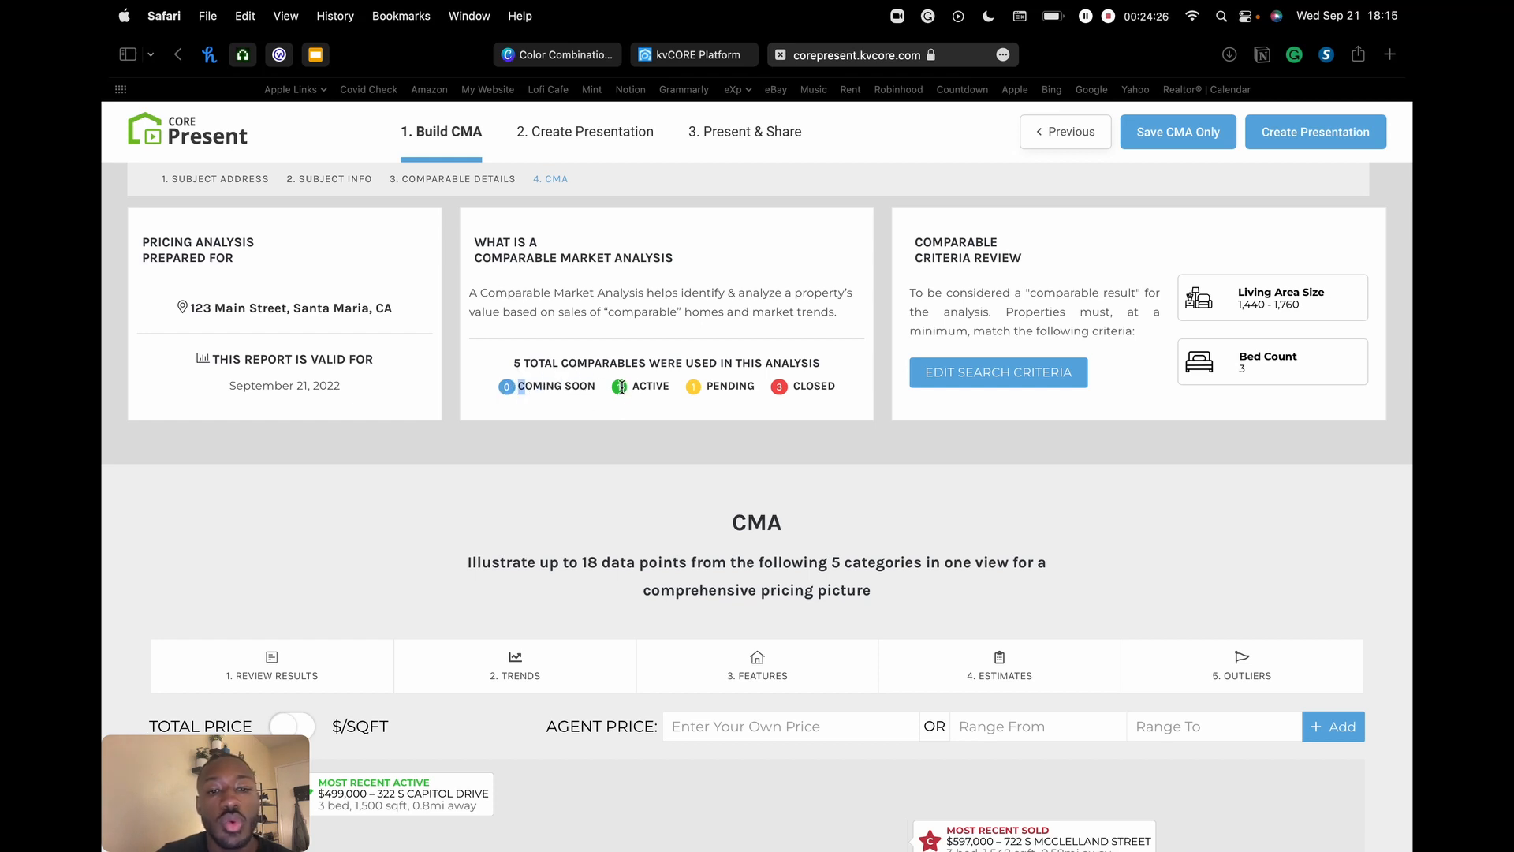
drag(802, 390, 850, 395)
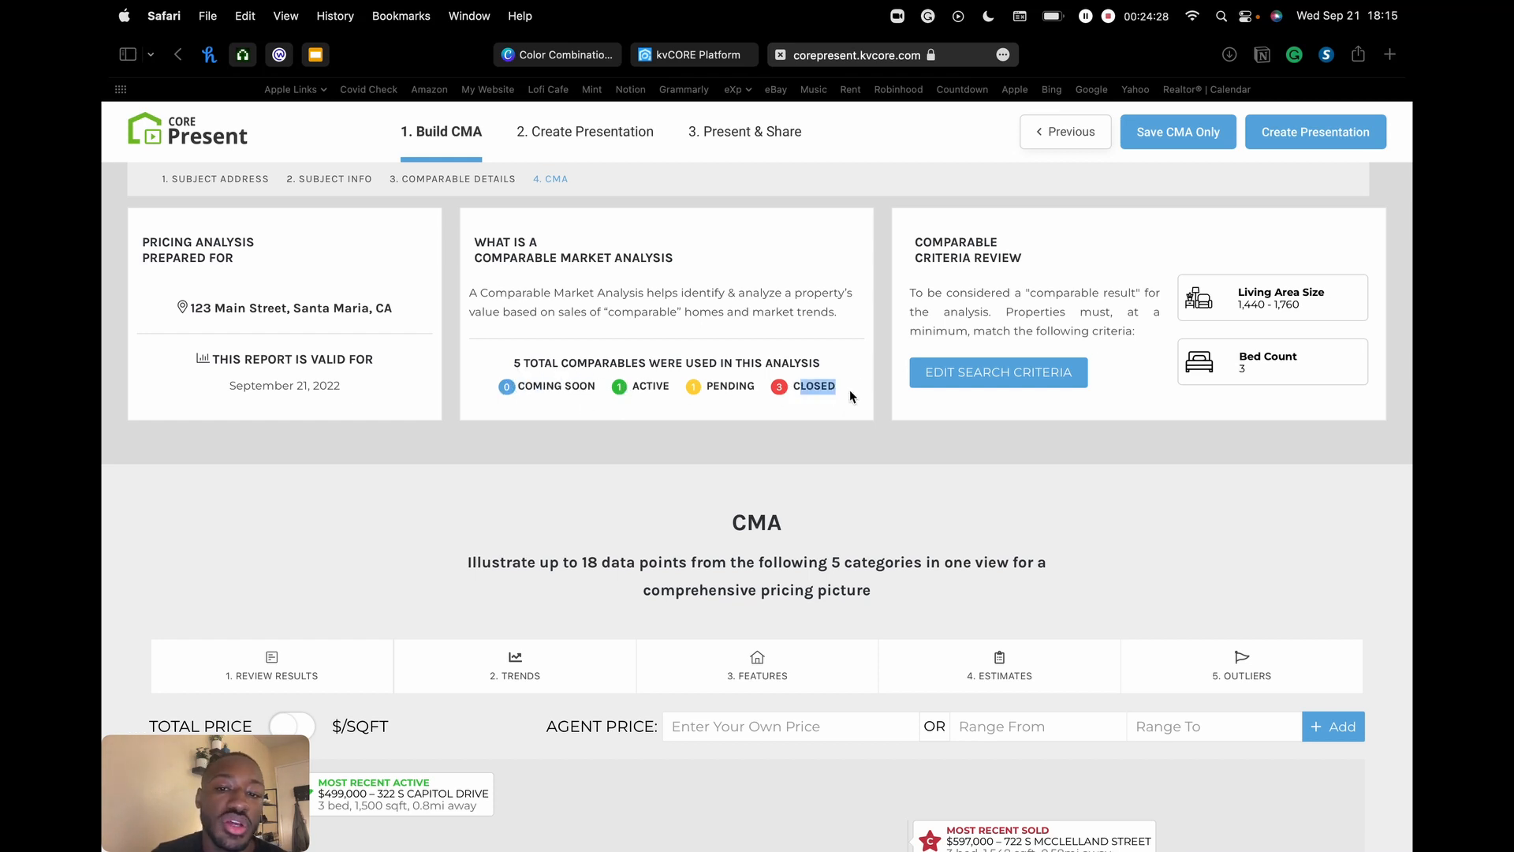
click(837, 389)
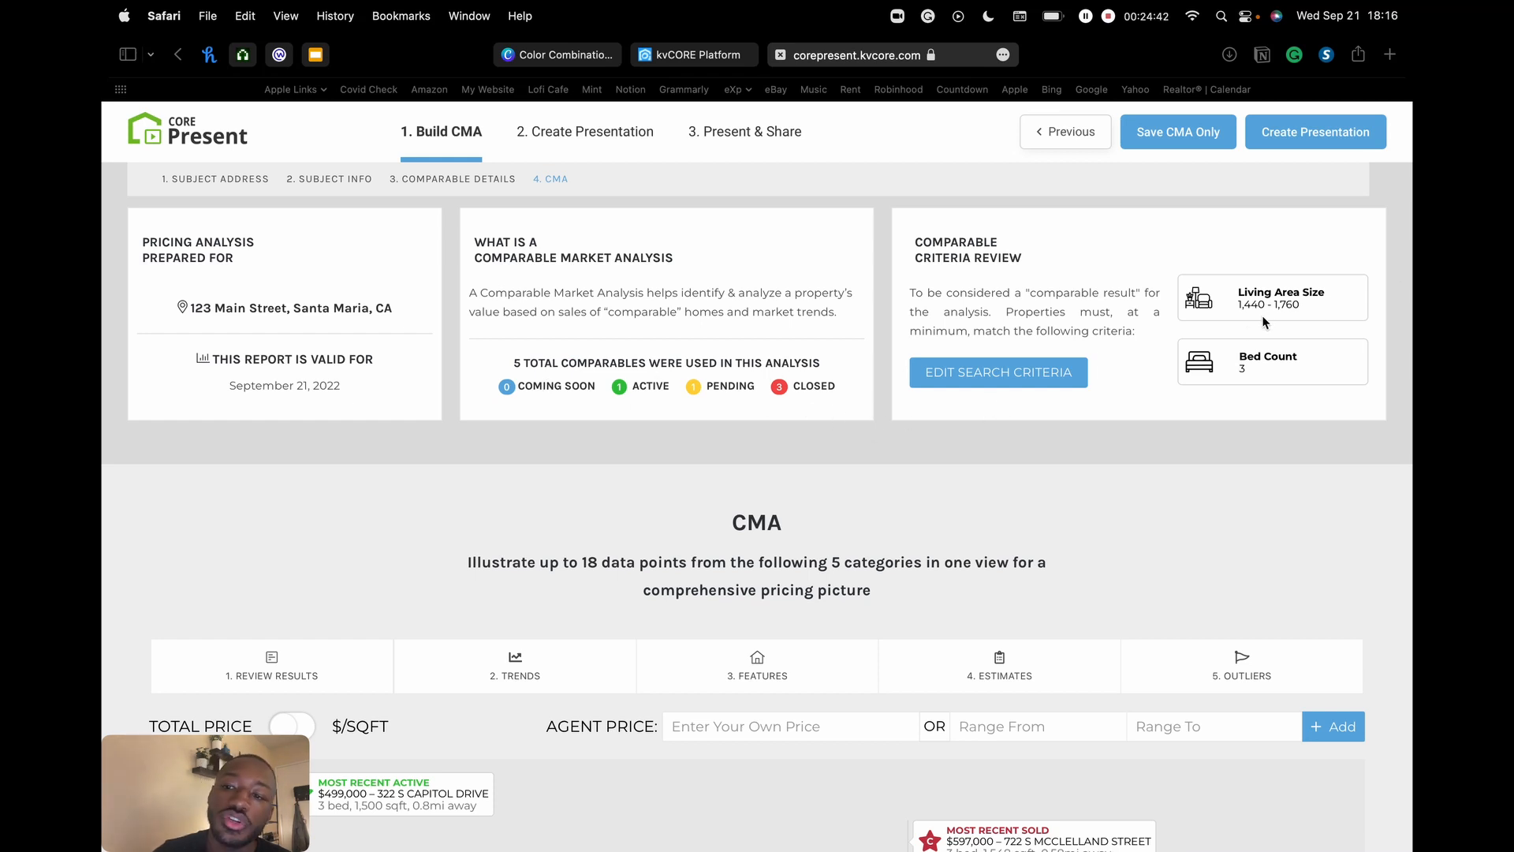
click(1243, 370)
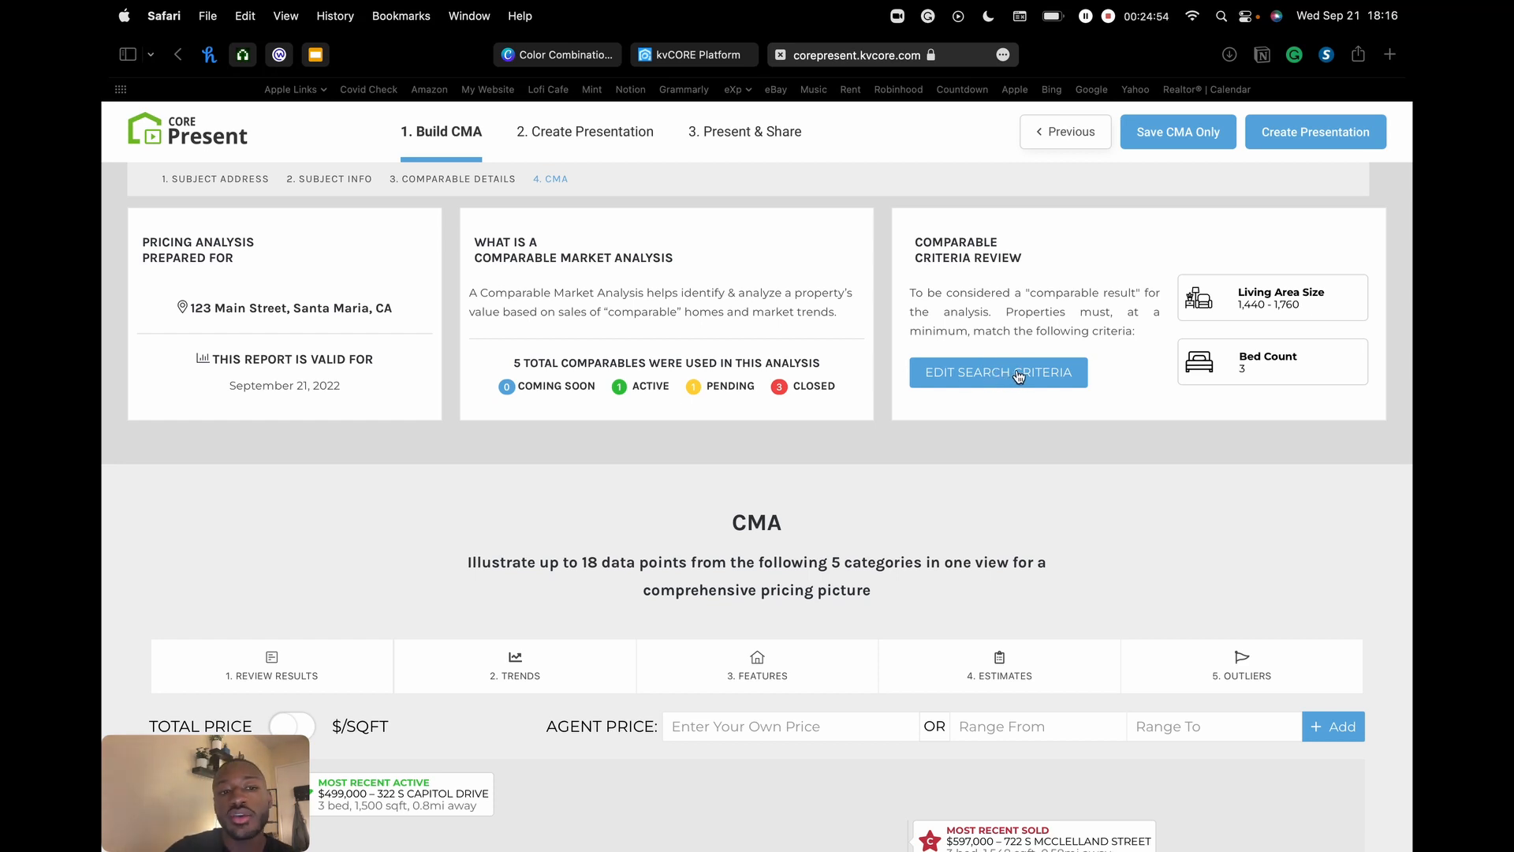
- Scroll to the CMA price chart showing $499,000 active, $537,000 pending and $578,633 closed averages
scroll(836, 575, down, 5)
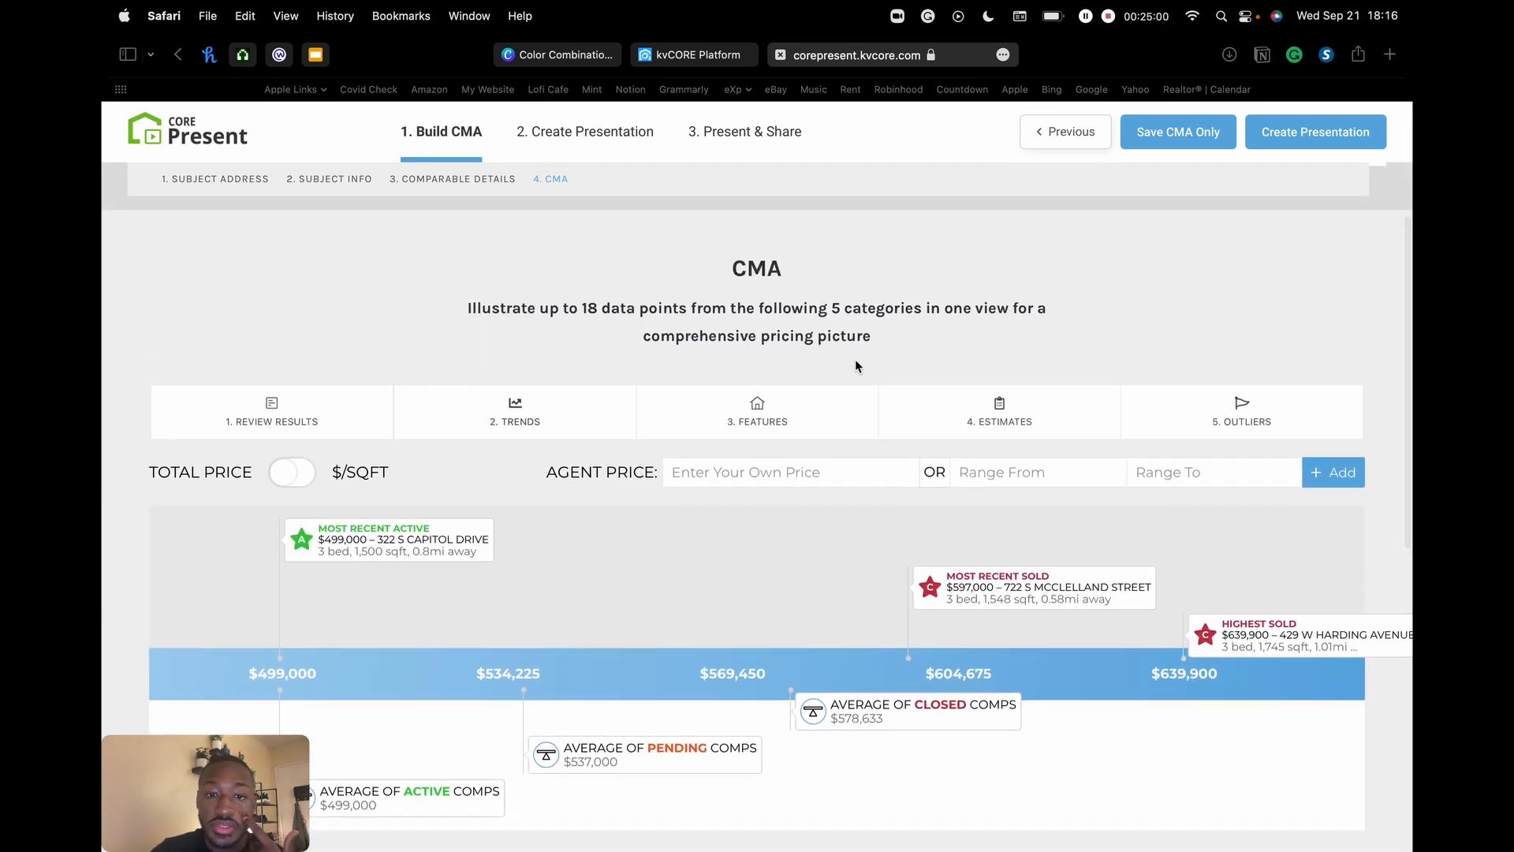
scroll(855, 358, down, 3)
scroll(843, 319, right, 1)
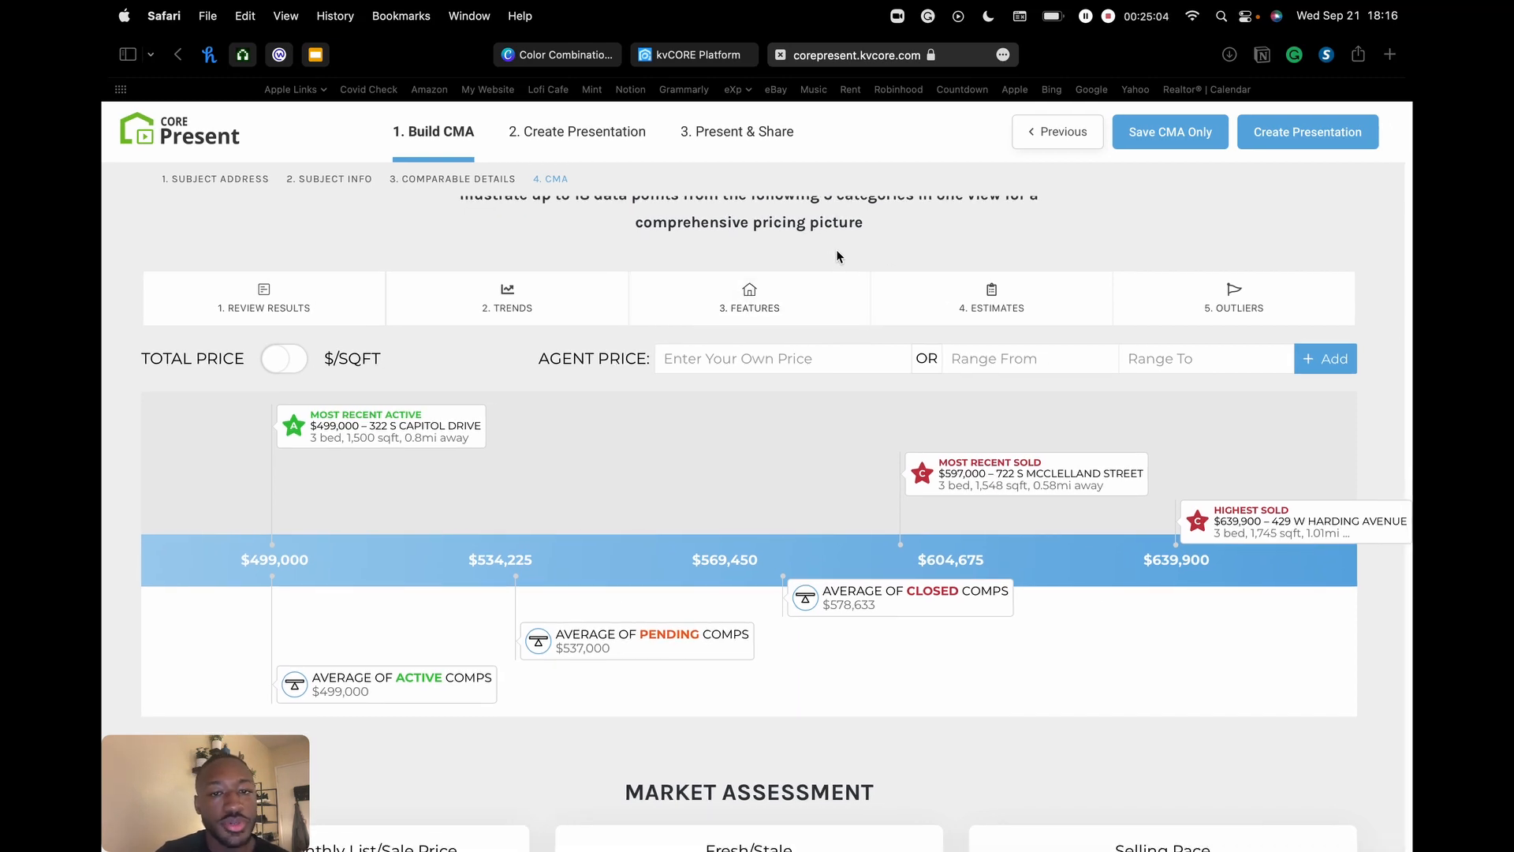
scroll(837, 252, down, 1)
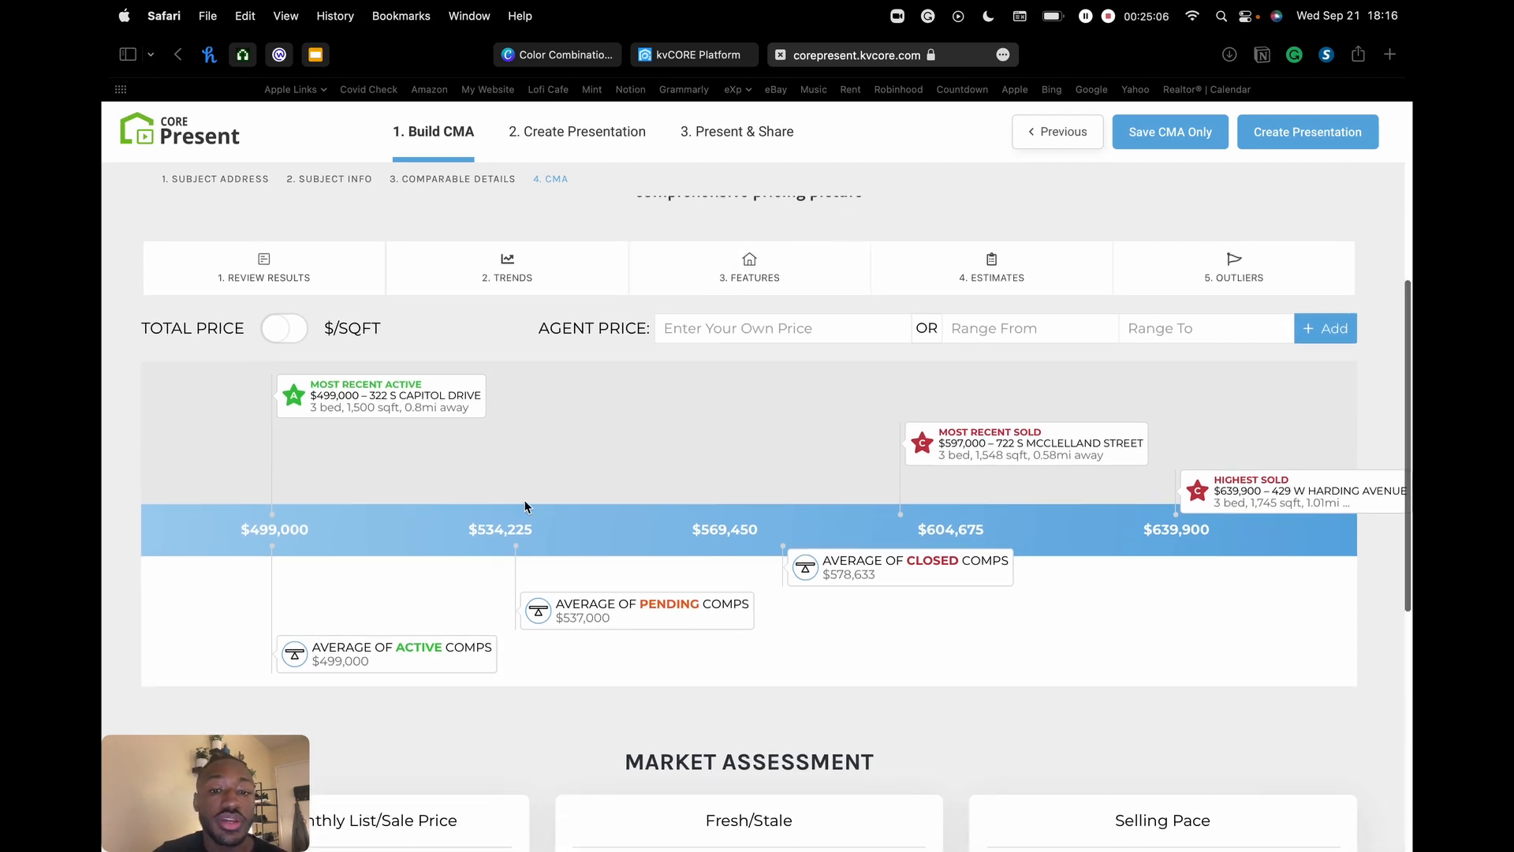
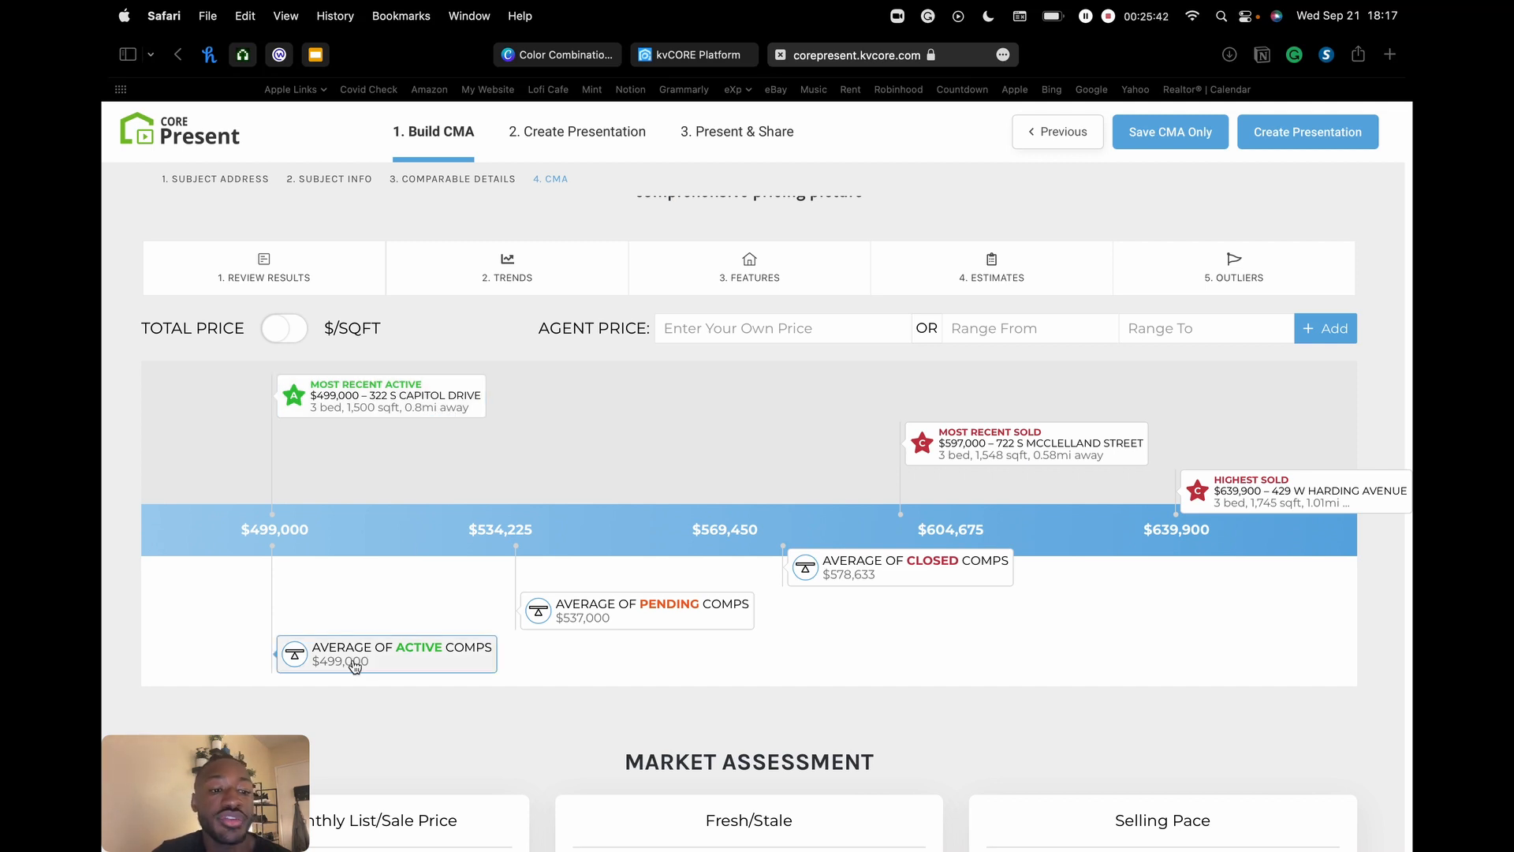
- Open the Review Results list of comparables
mouse_move(355, 667)
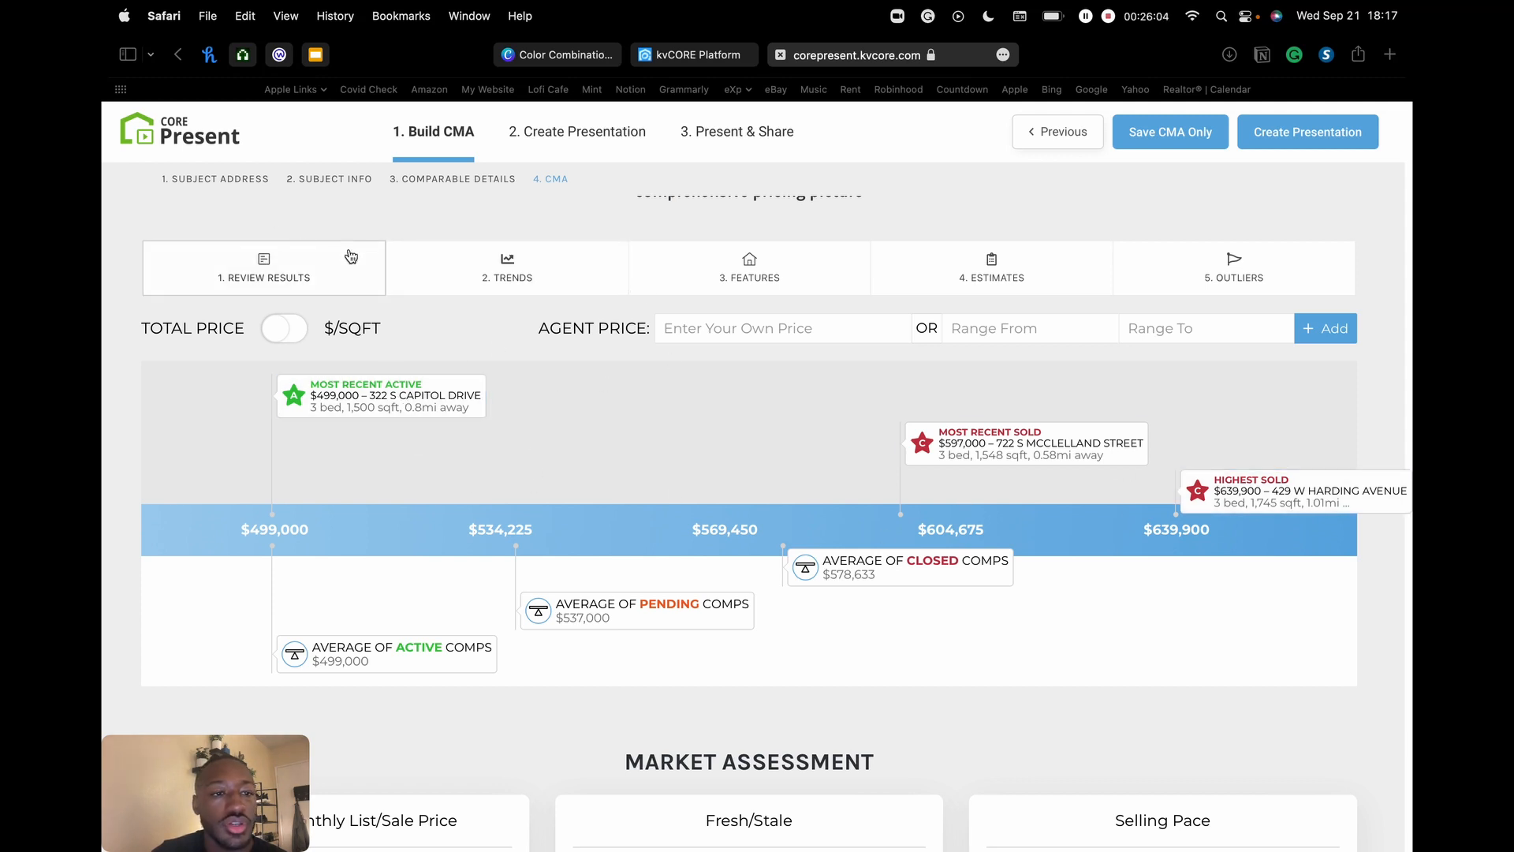
scroll(275, 272, up, 5)
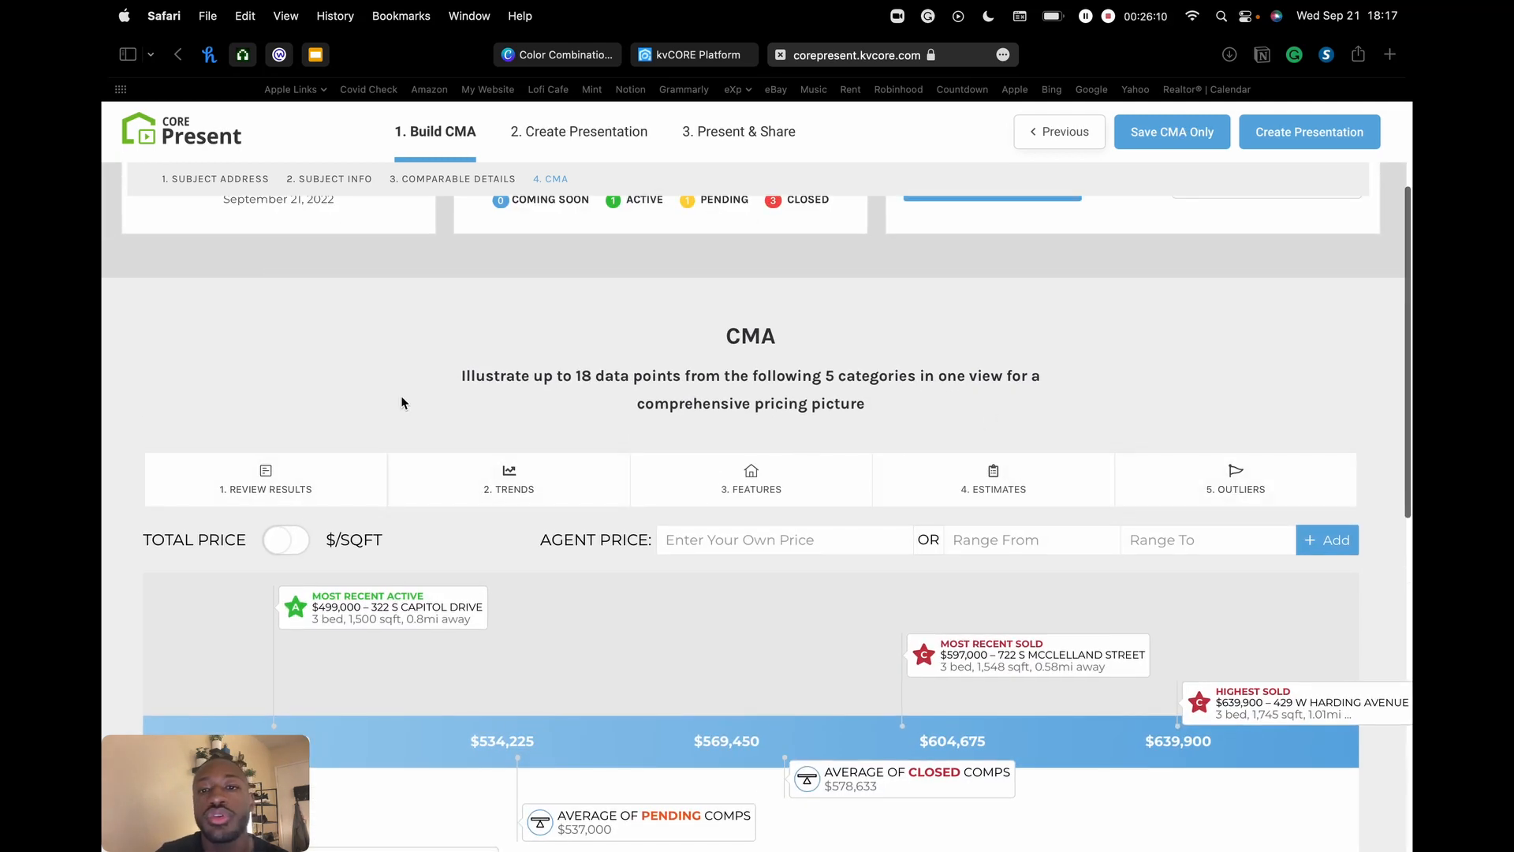
scroll(400, 395, down, 1)
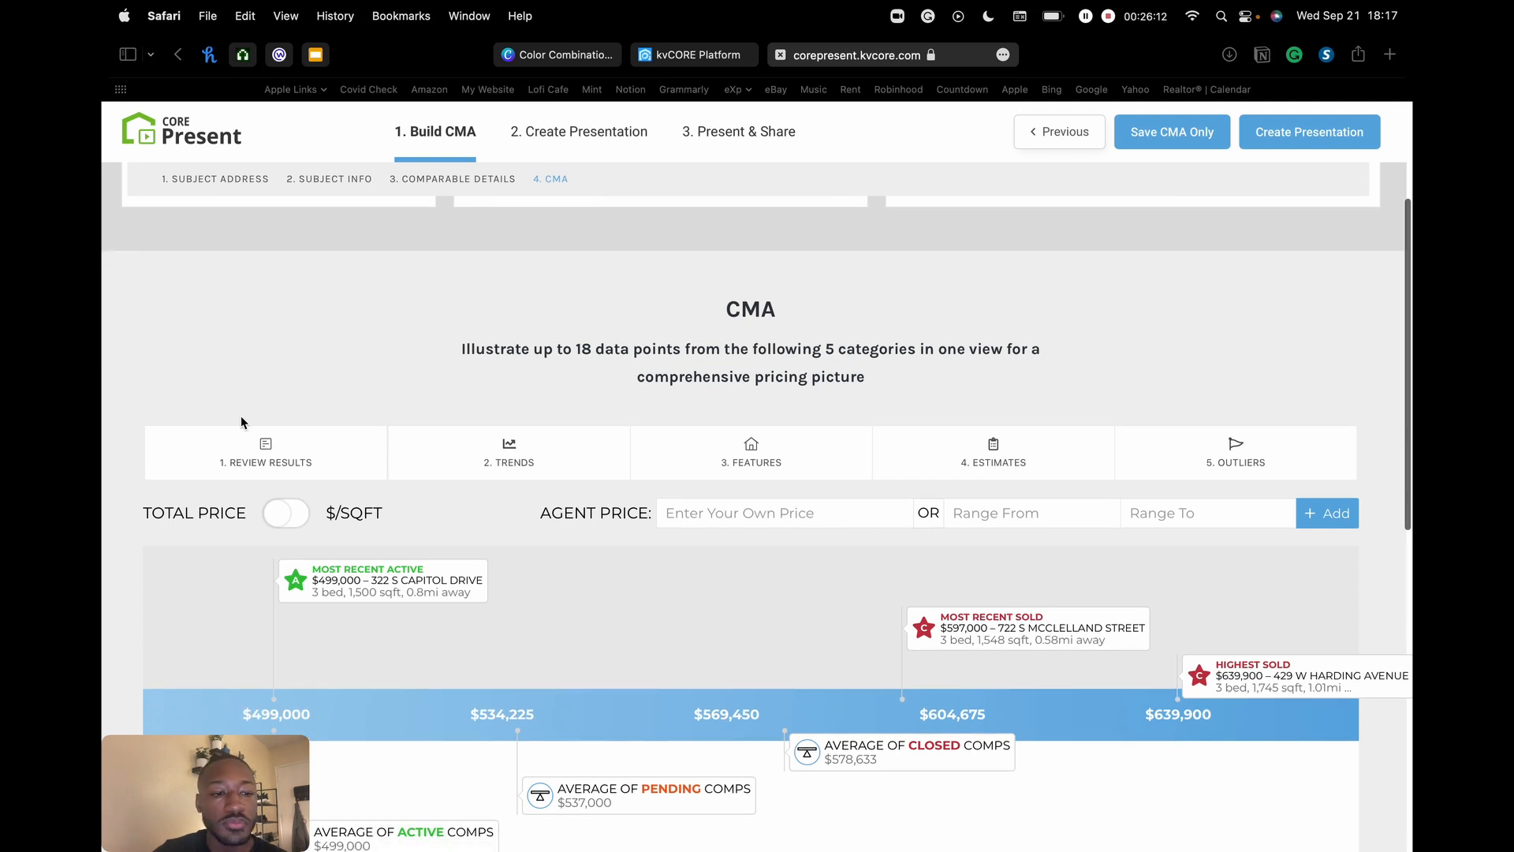
click(292, 457)
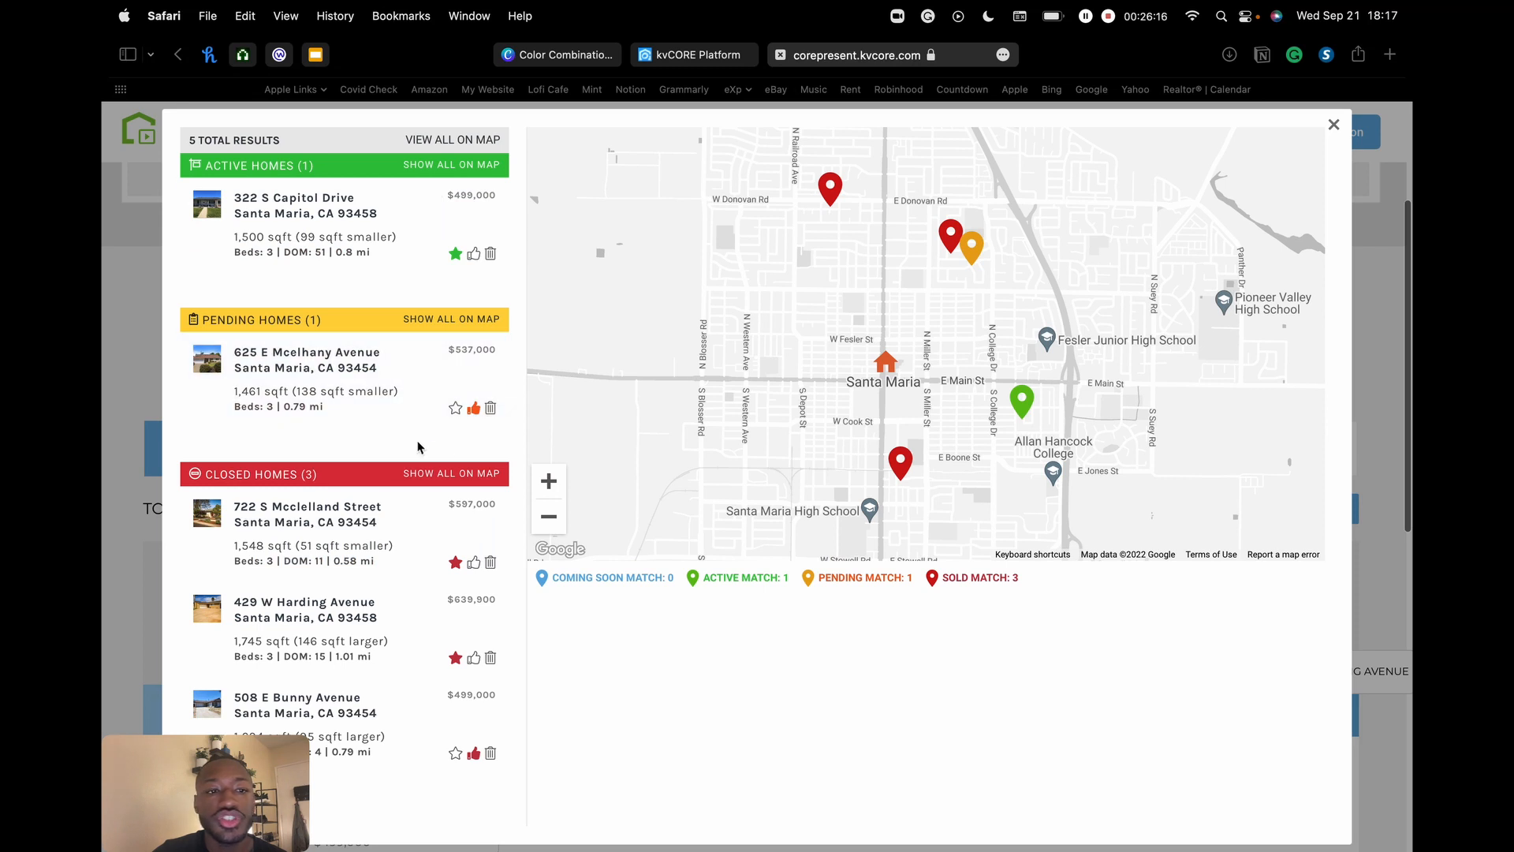
scroll(413, 434, down, 5)
scroll(414, 434, up, 4)
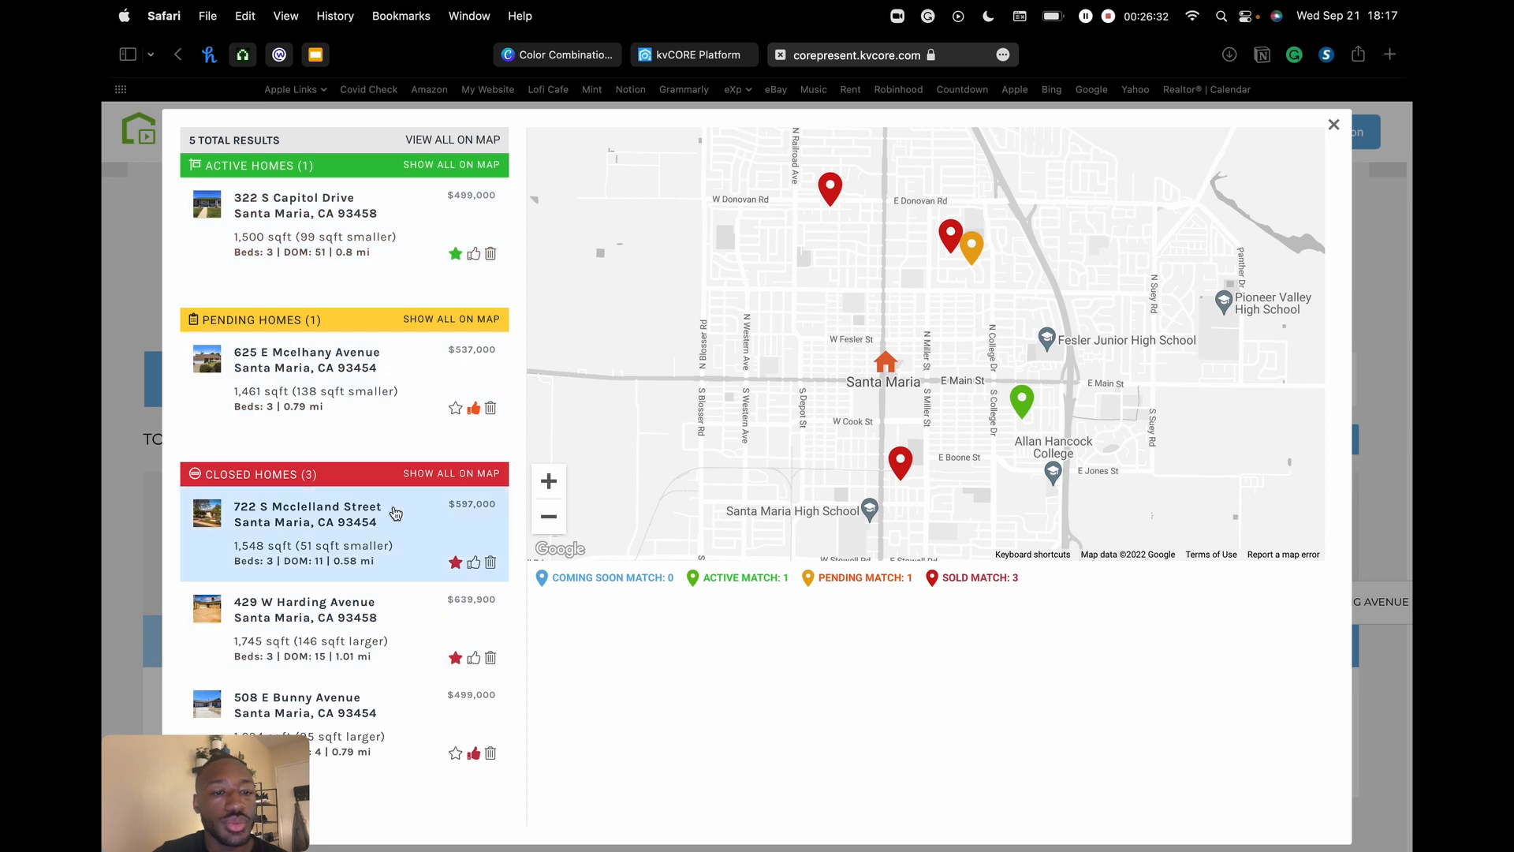
click(325, 235)
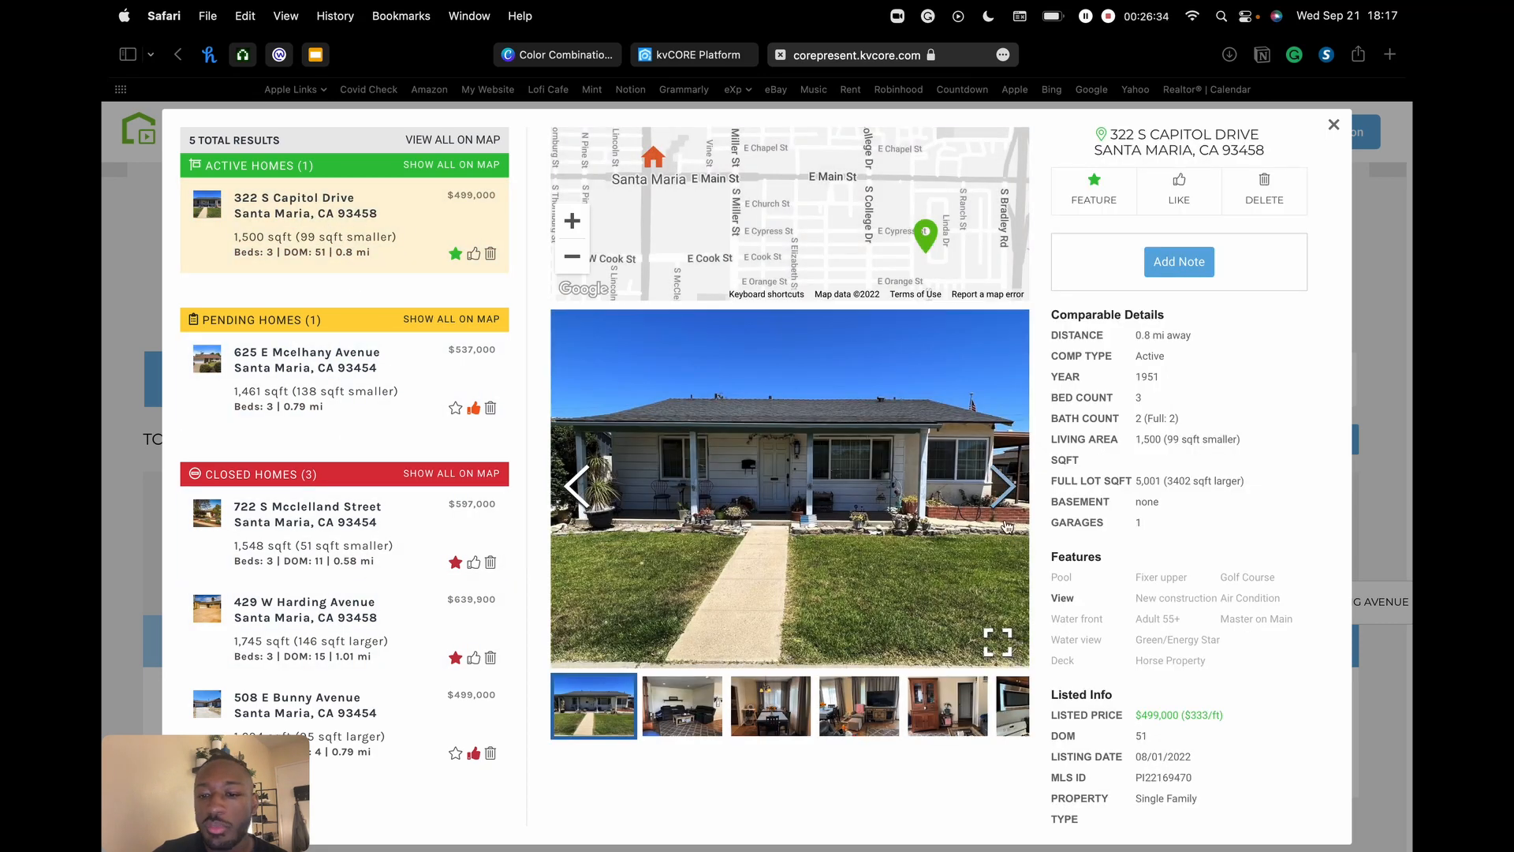
click(1013, 489)
click(1014, 490)
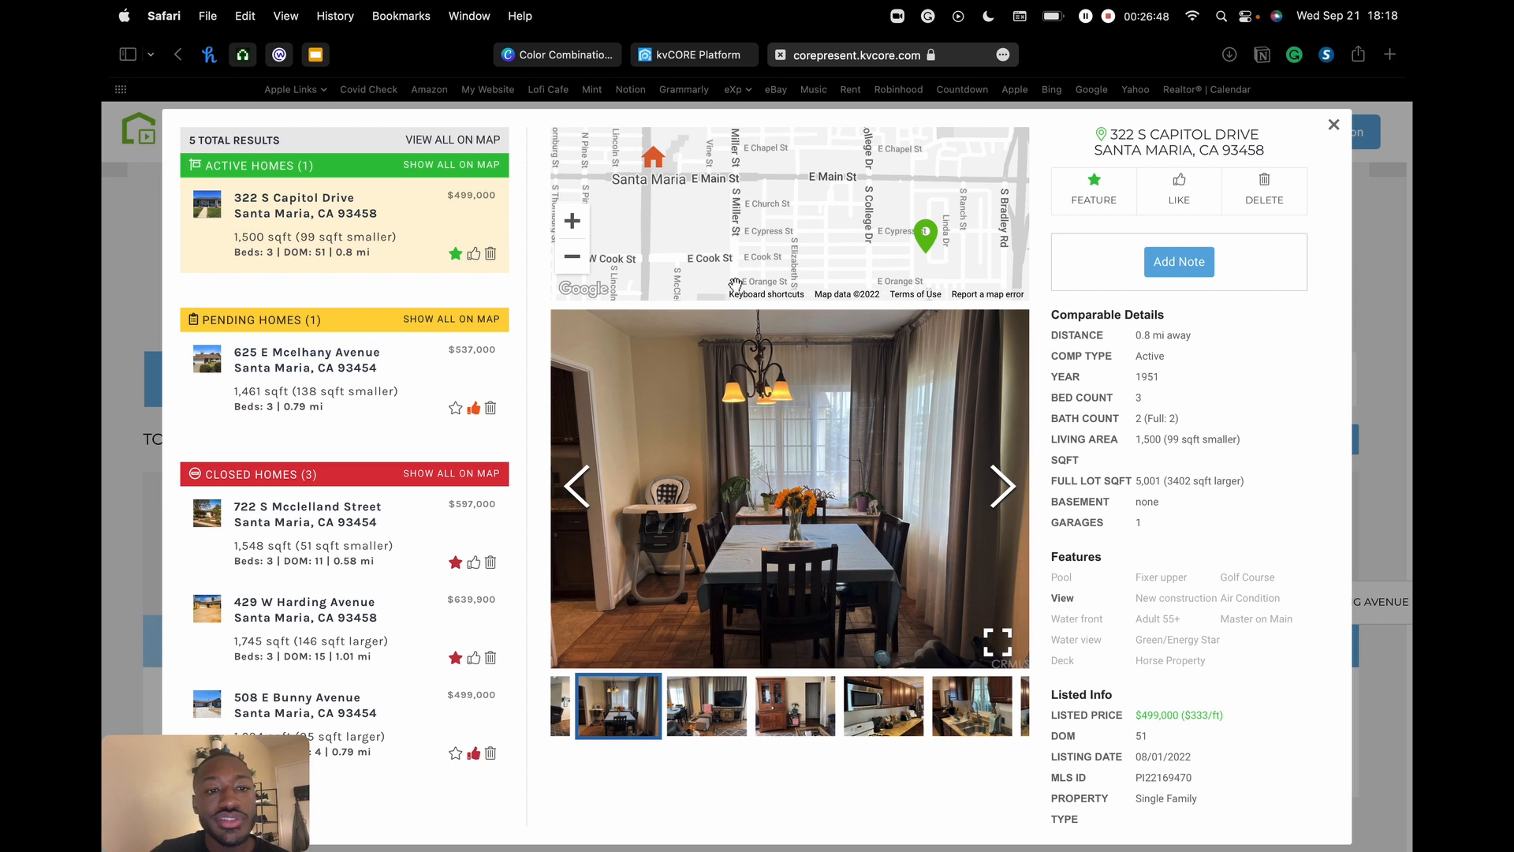
click(1191, 264)
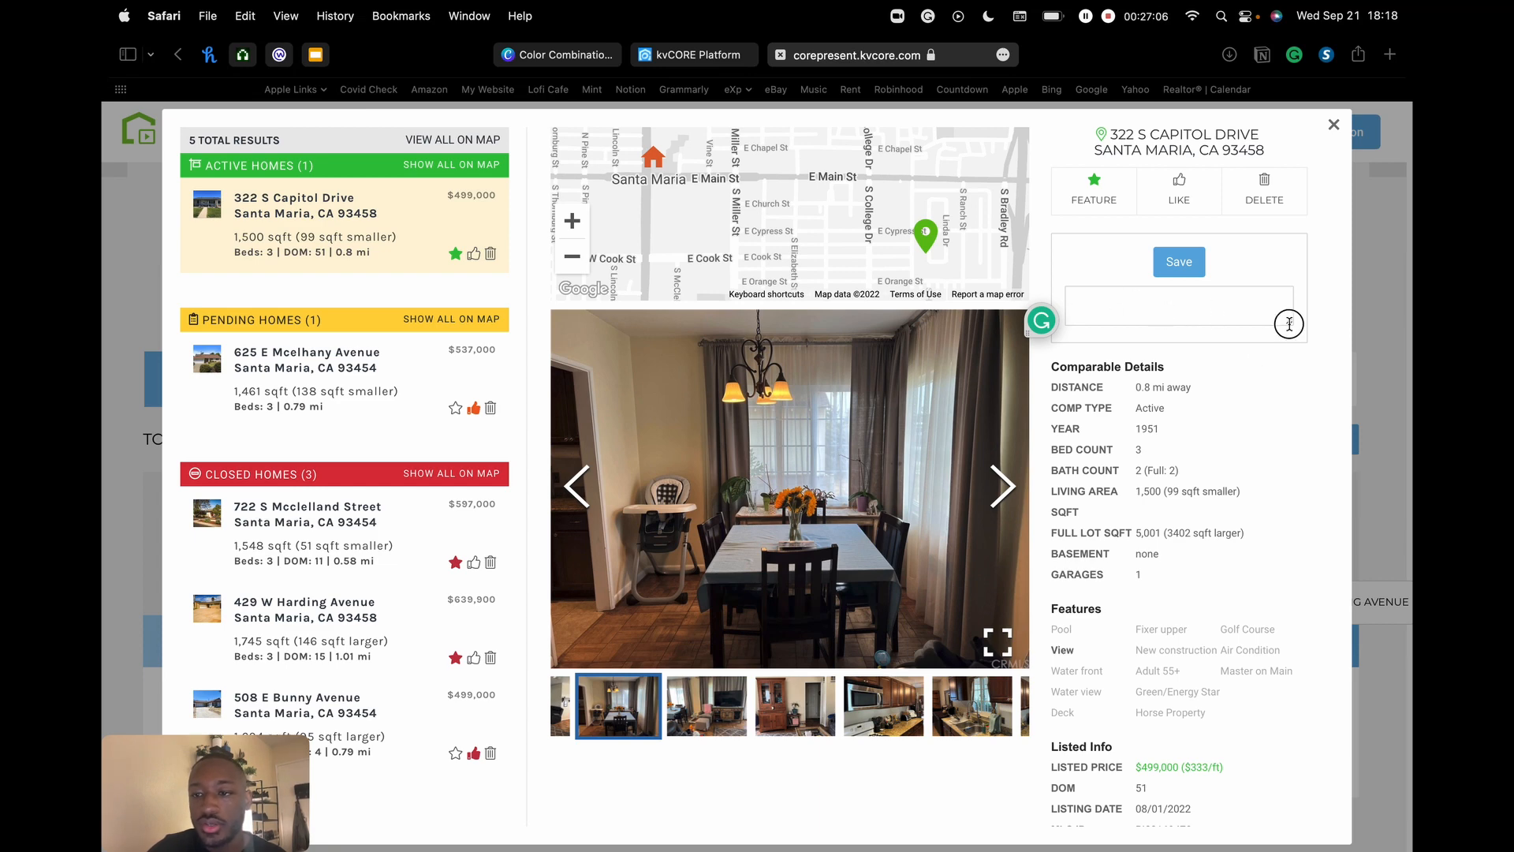
drag(1288, 324, 1230, 362)
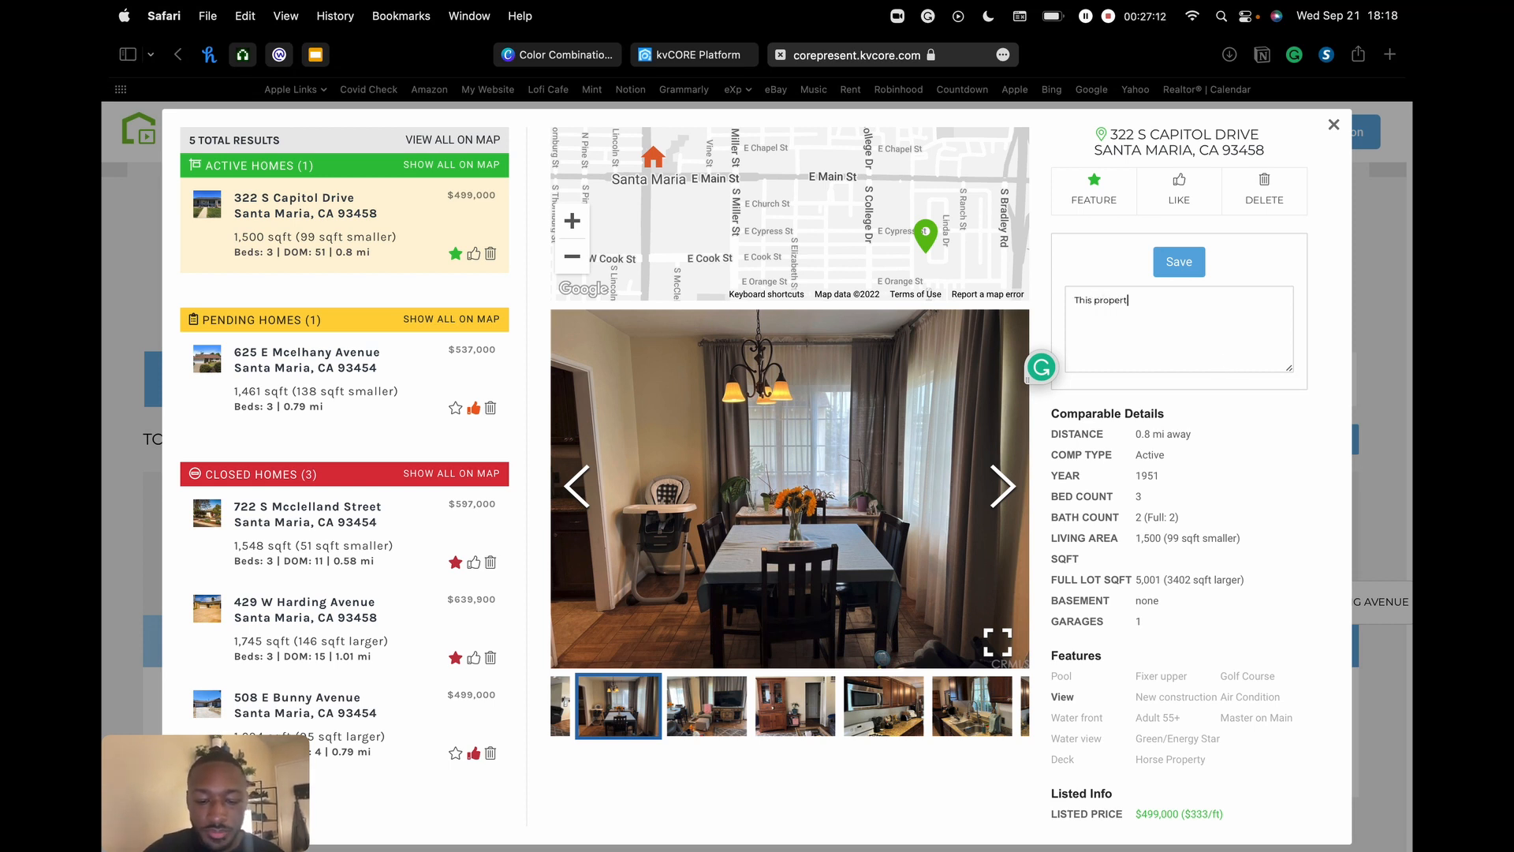
text(ool )
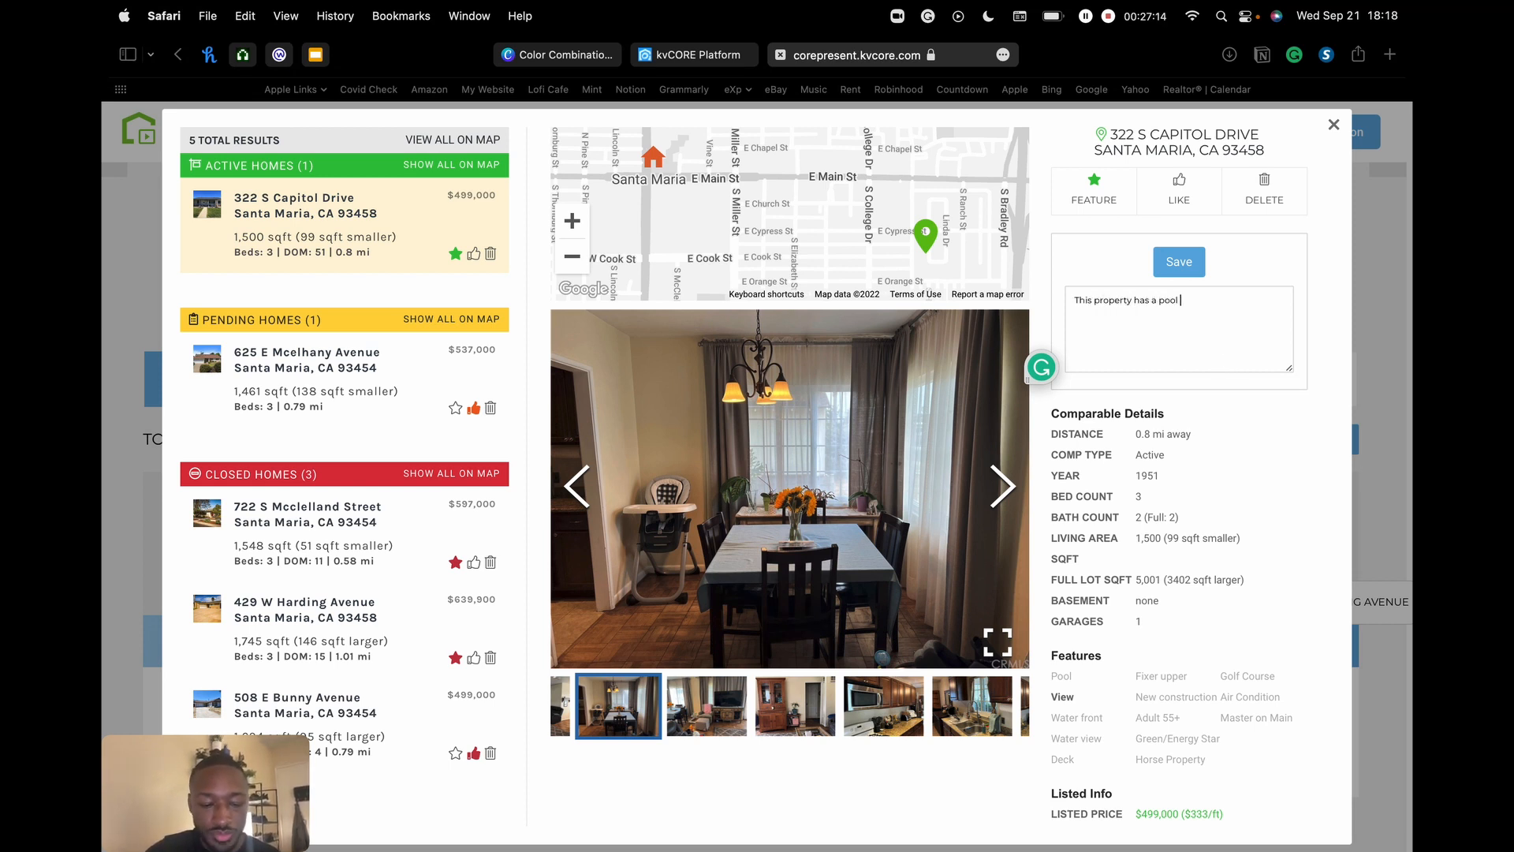
text(!)
click(1180, 271)
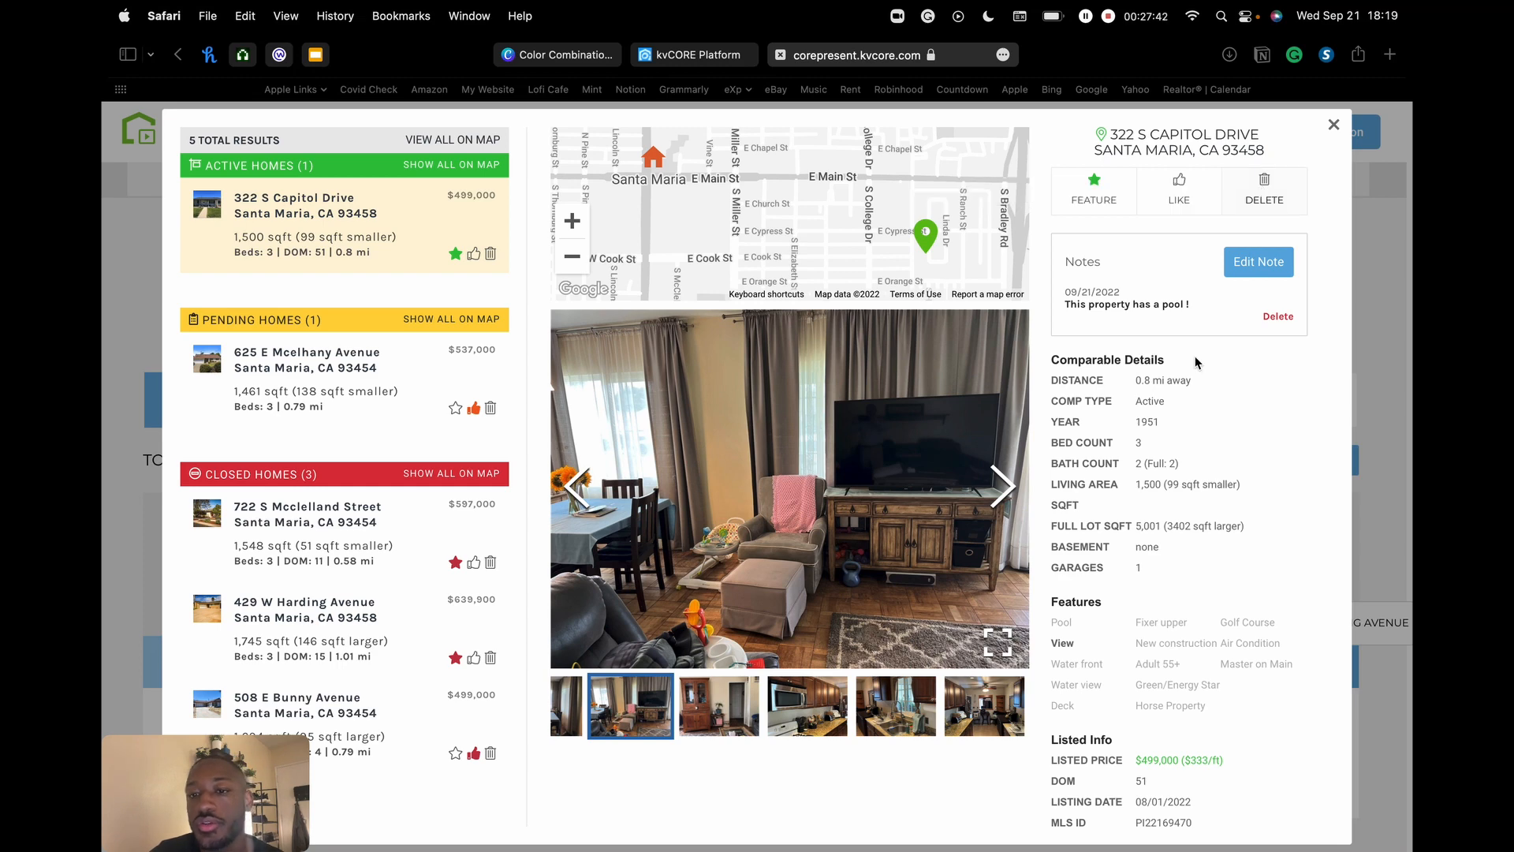
scroll(1199, 359, down, 3)
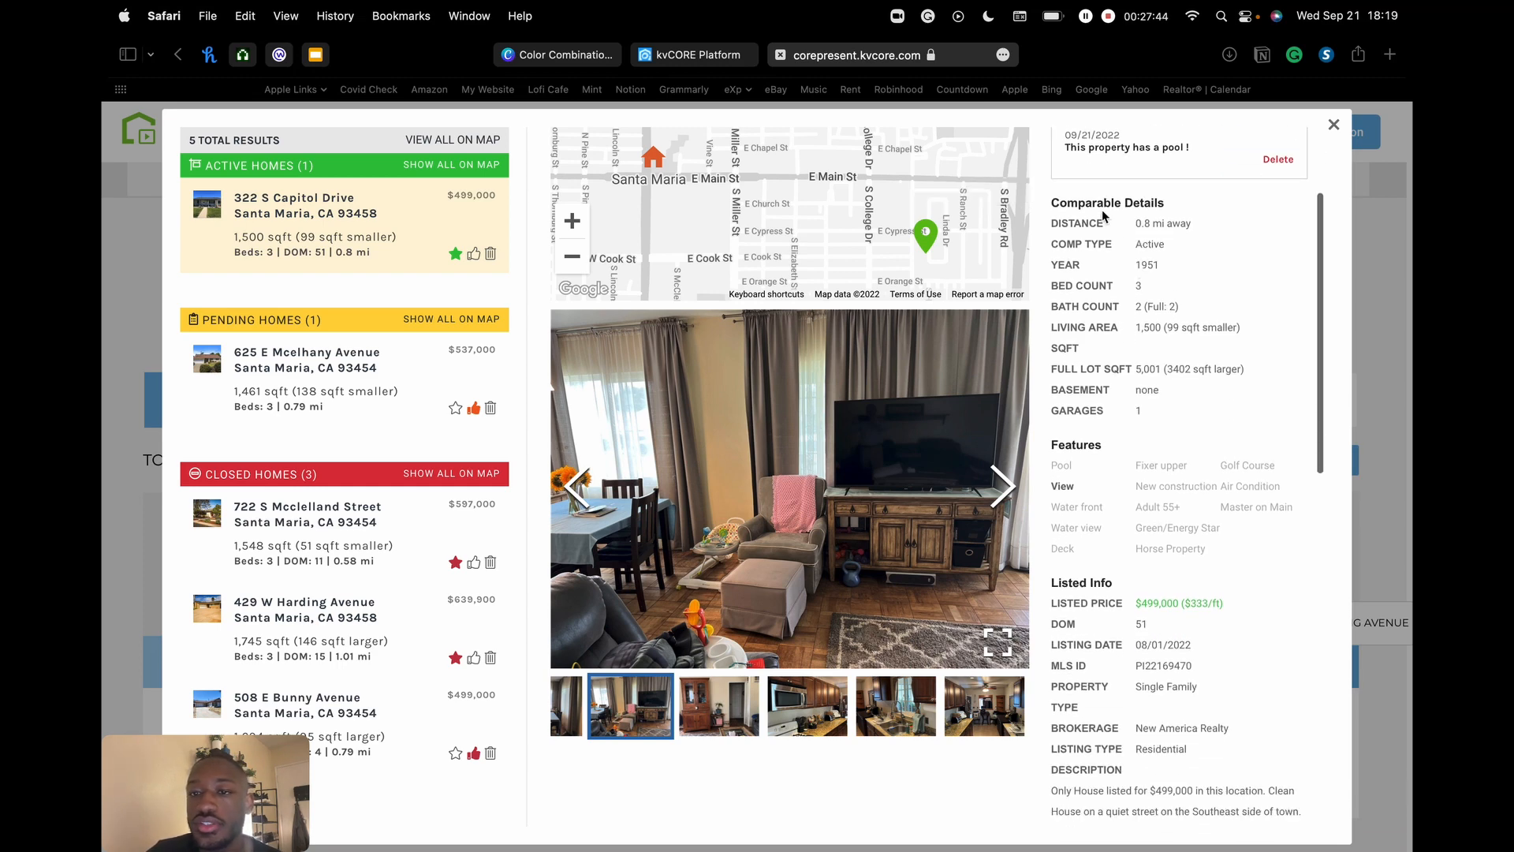
scroll(1114, 351, down, 5)
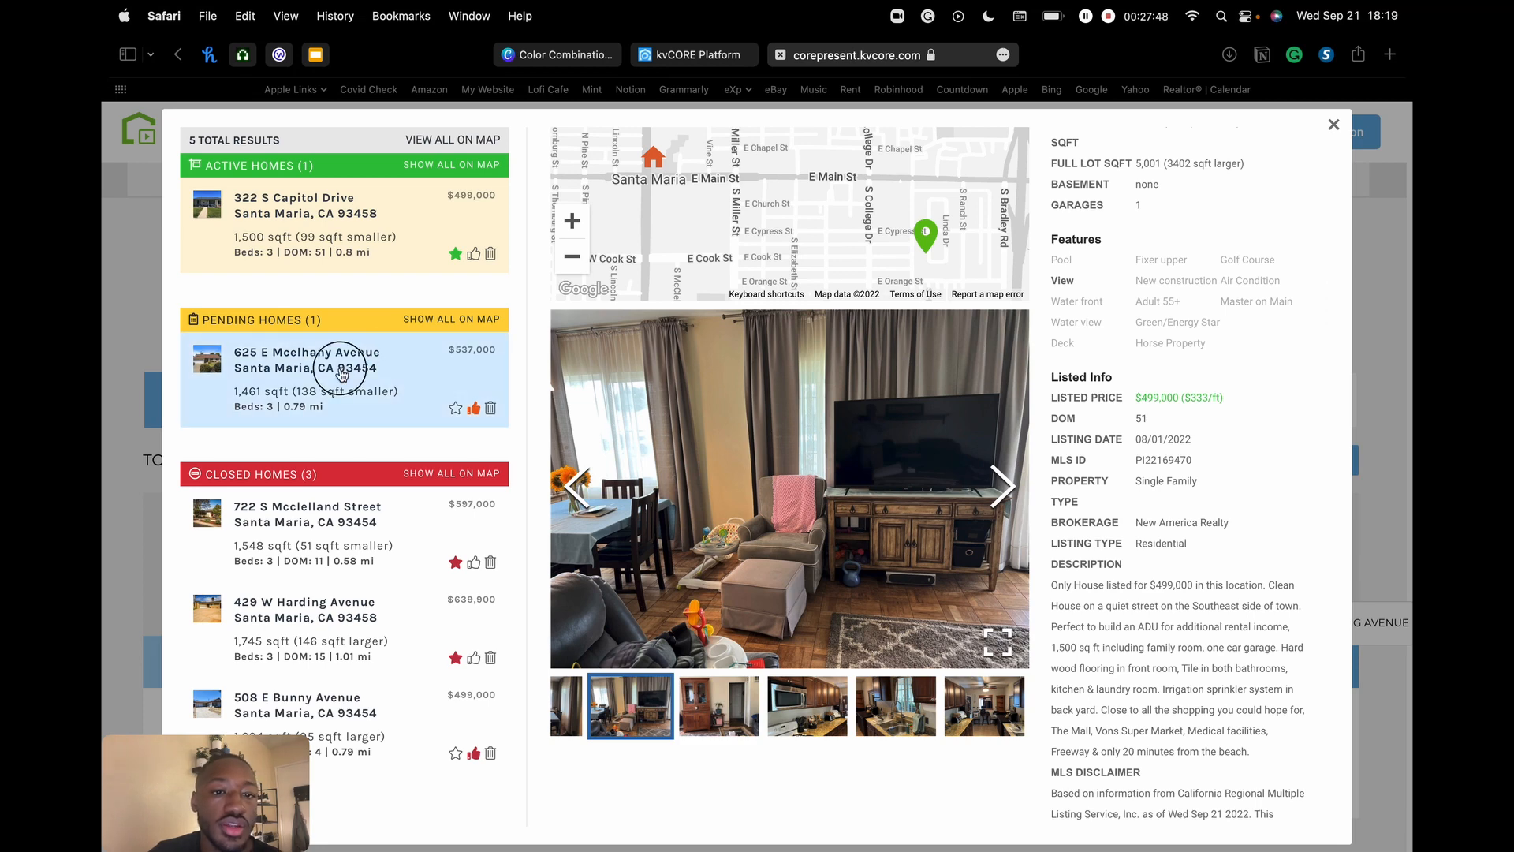
click(356, 396)
click(351, 553)
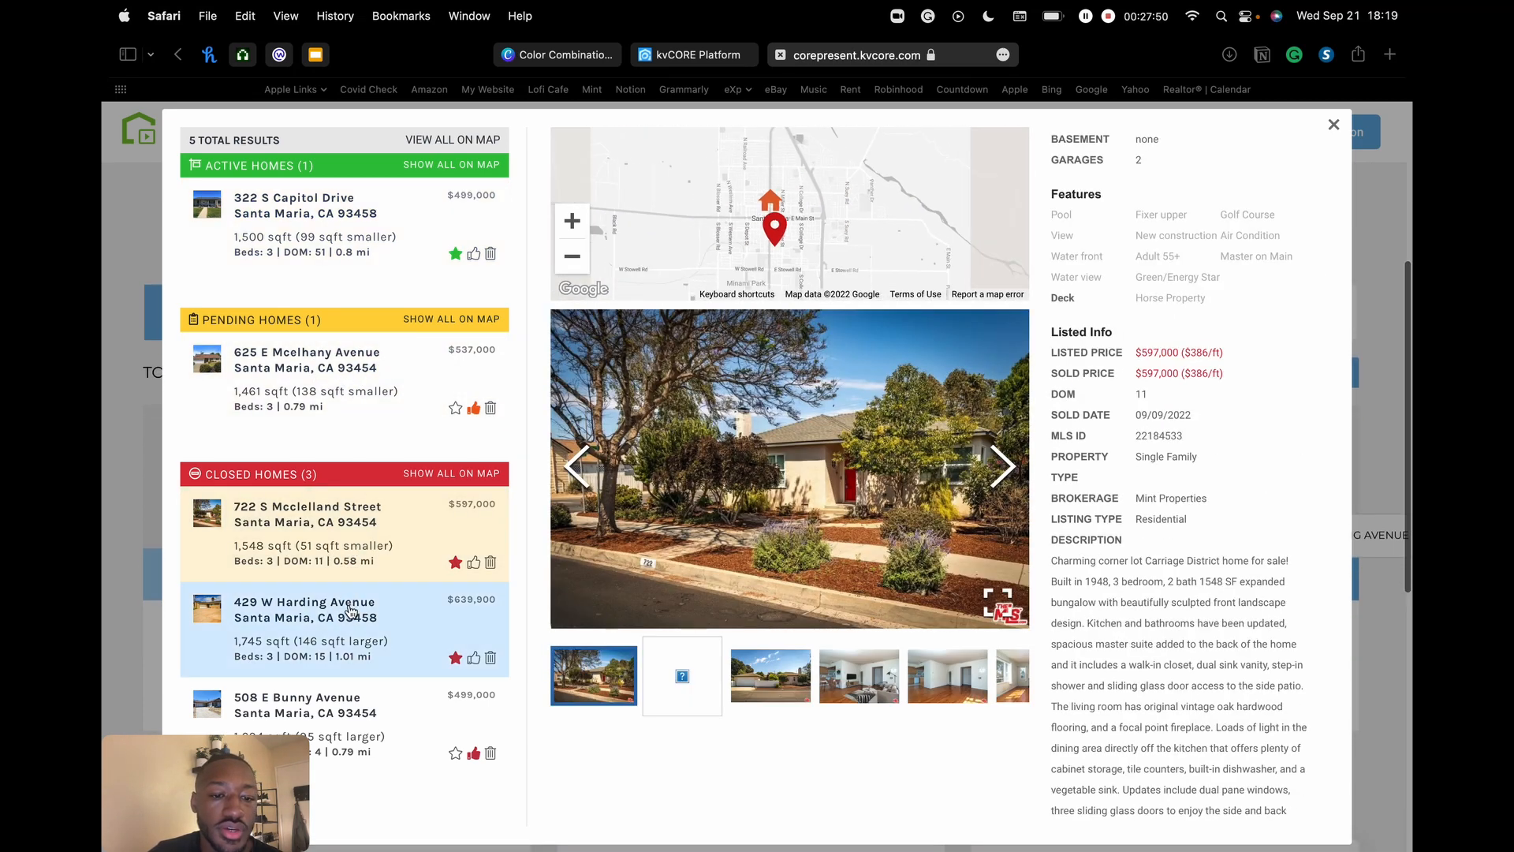
click(349, 616)
click(361, 729)
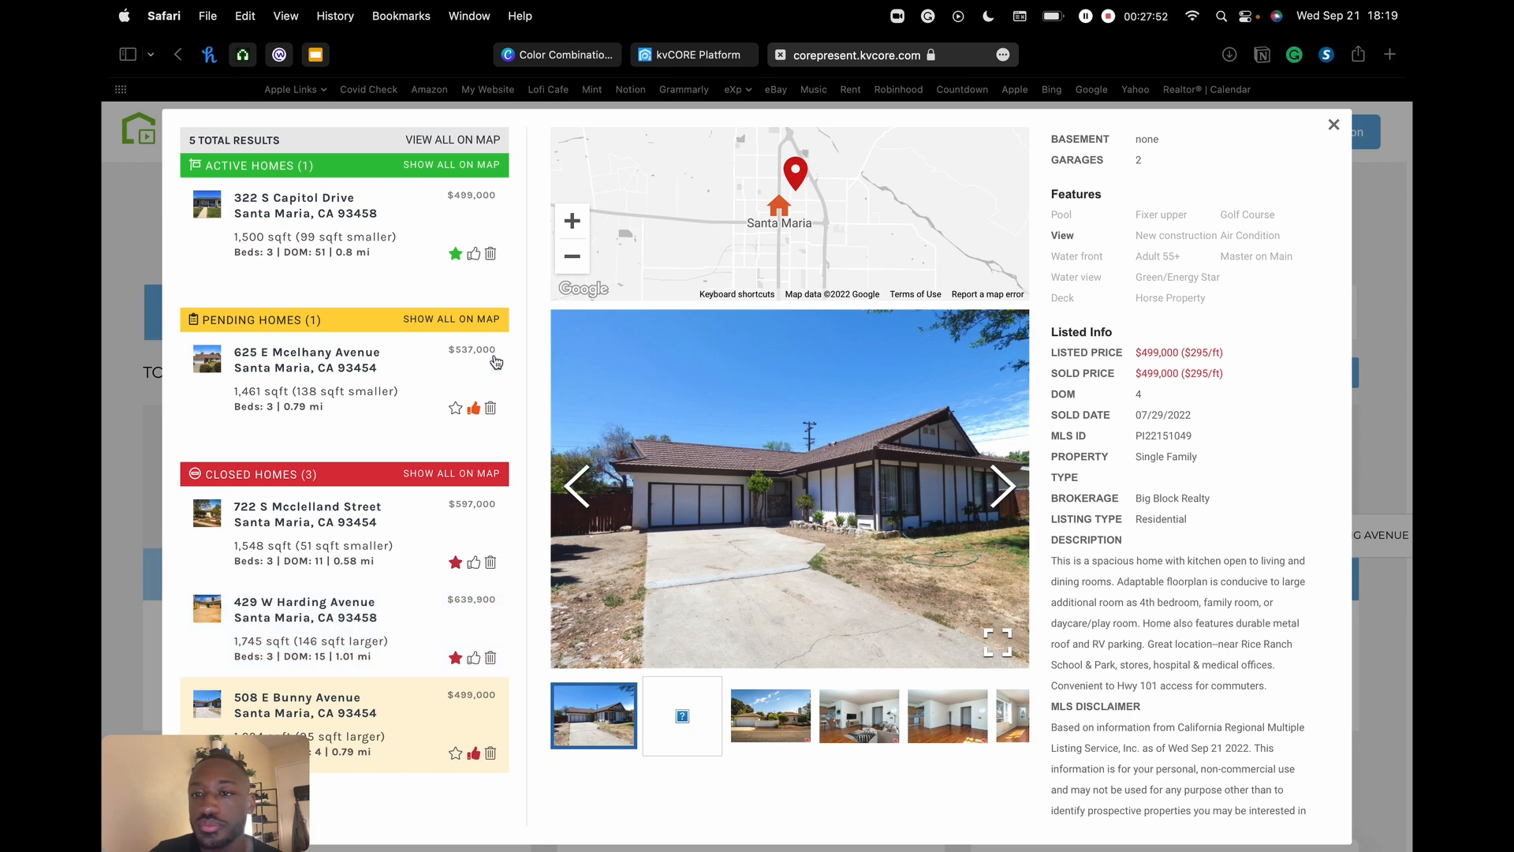
scroll(1233, 294, up, 10)
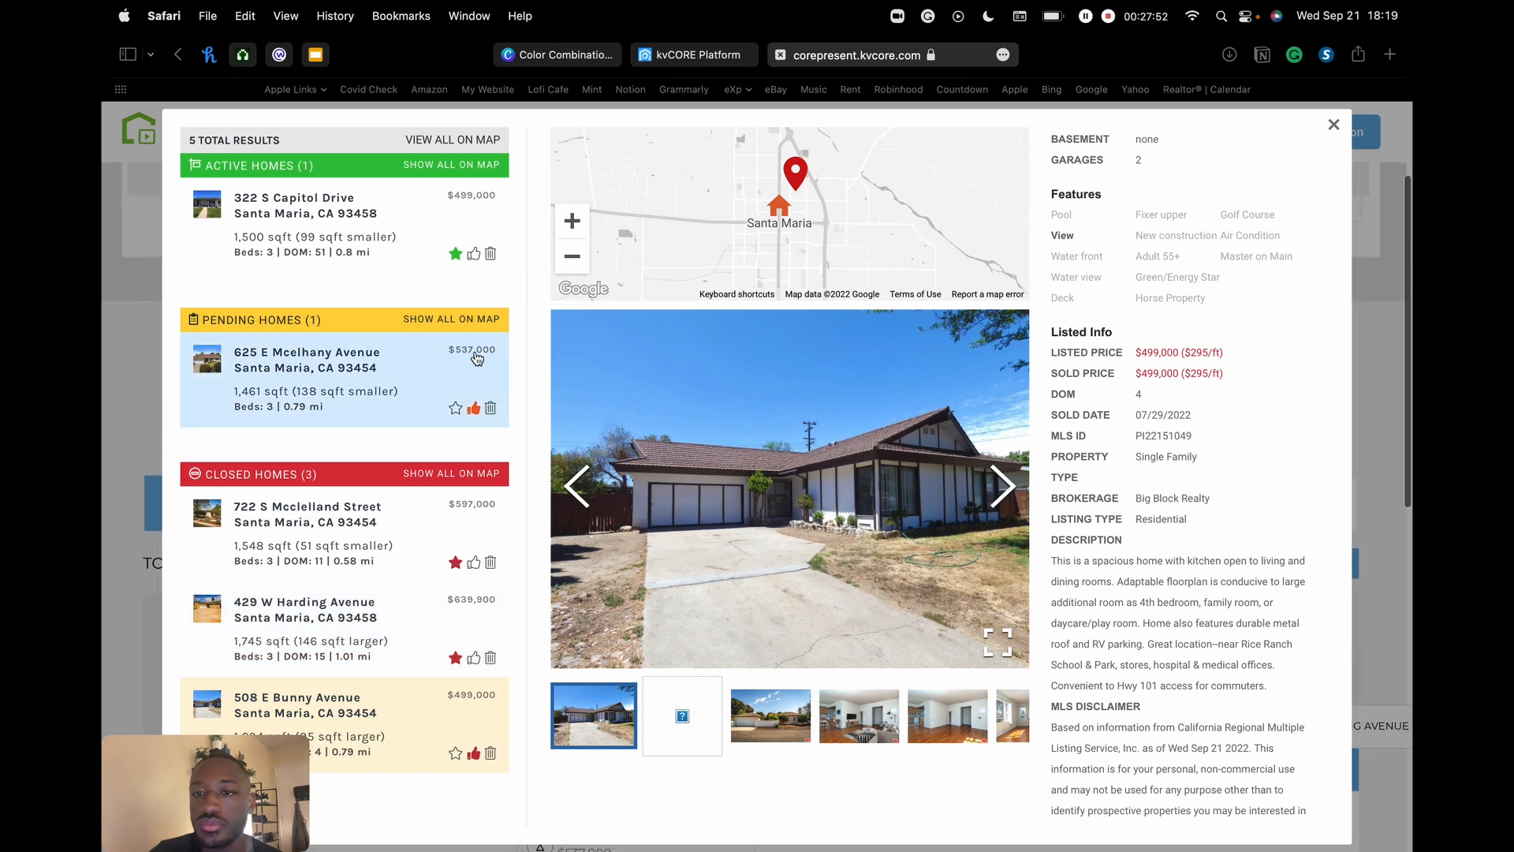
click(1334, 125)
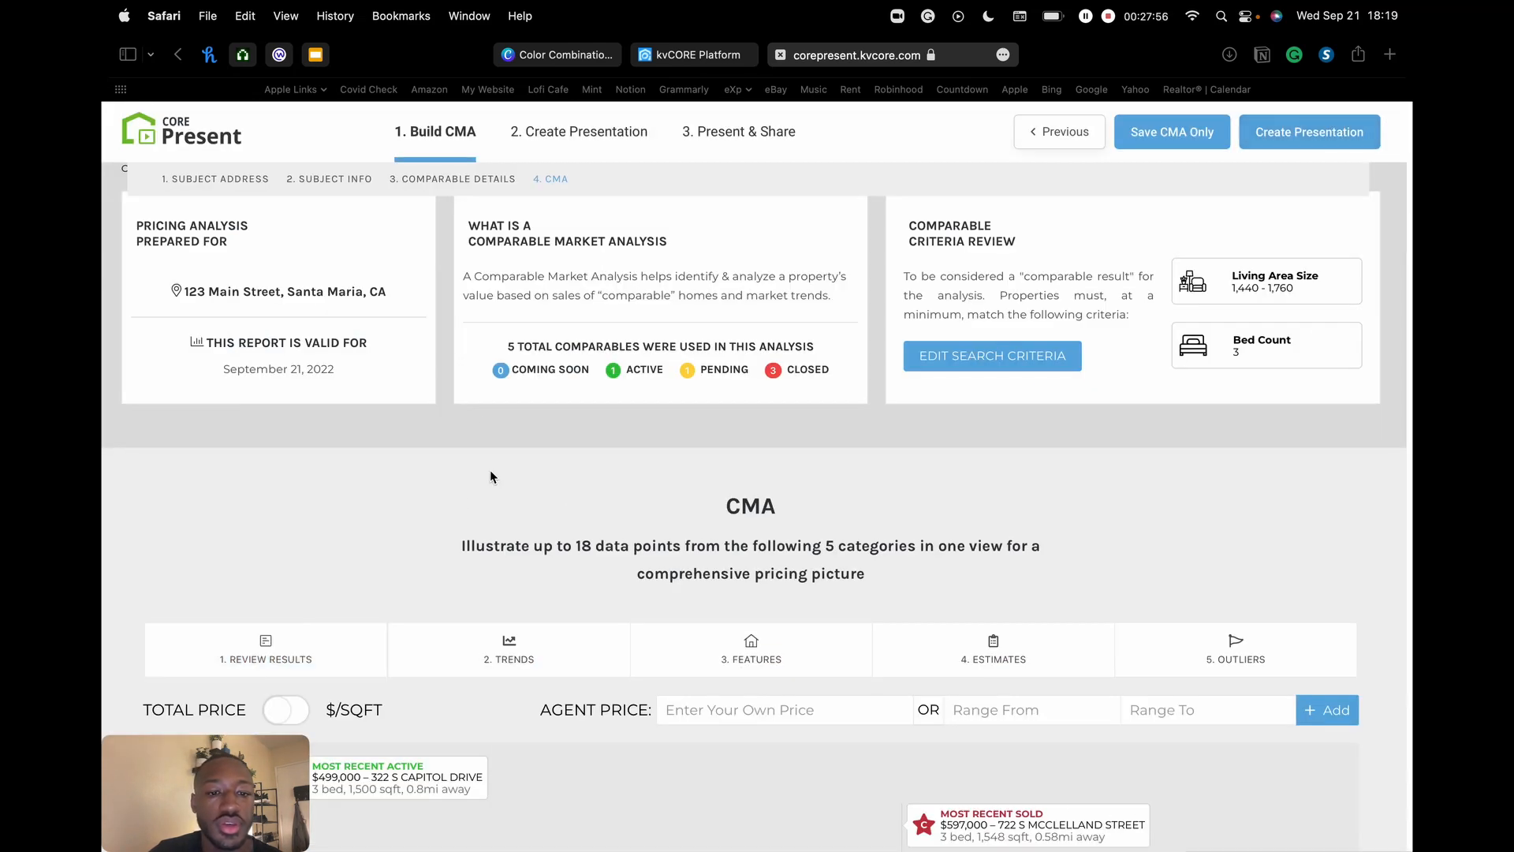
- In the pricing-scale Trends options, uncheck Average Price under Active Properties
scroll(512, 552, down, 4)
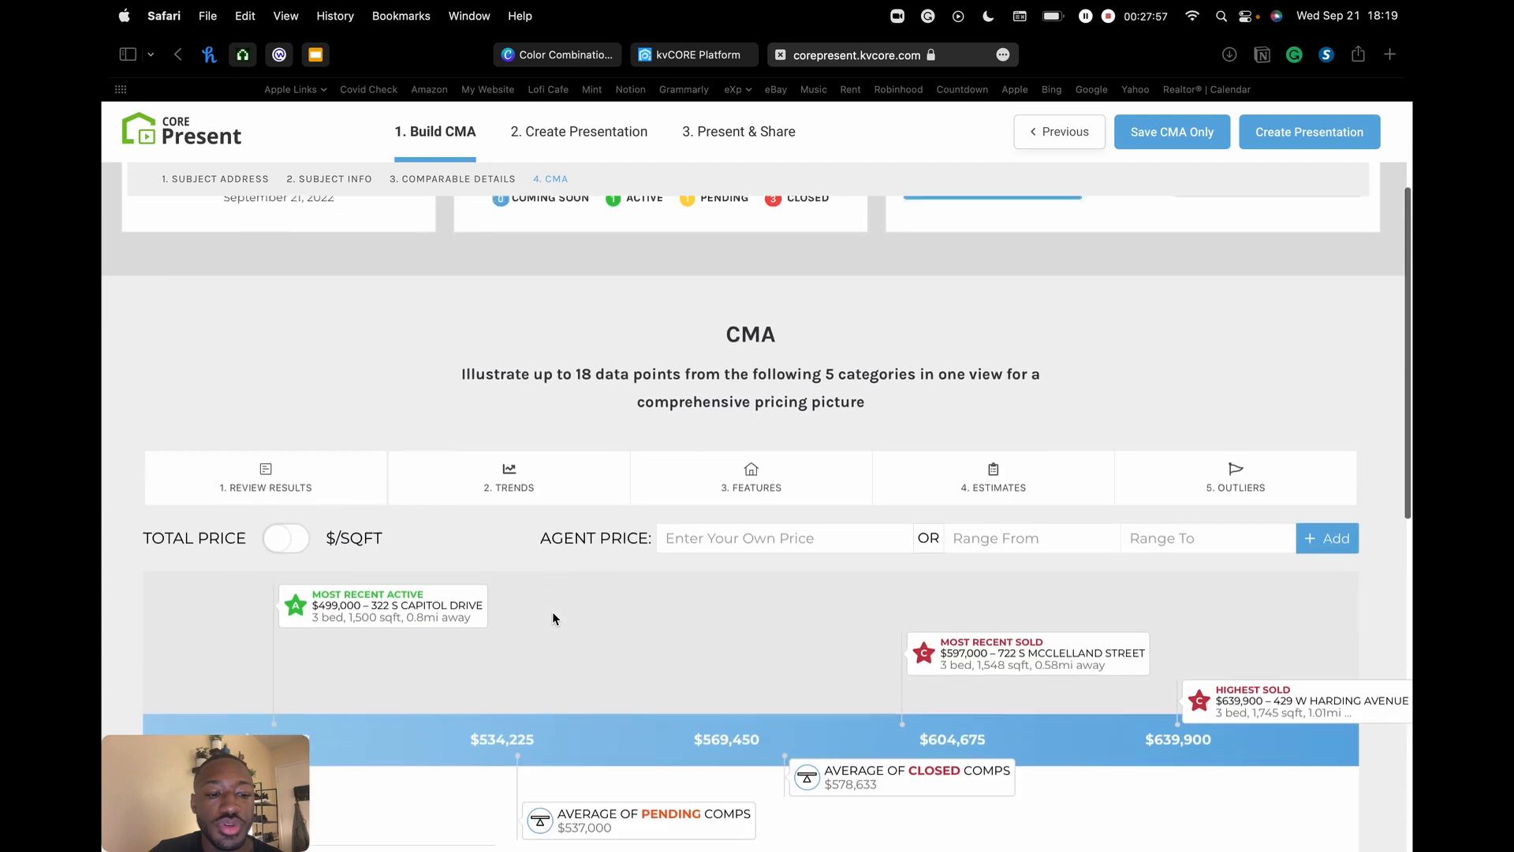
click(521, 485)
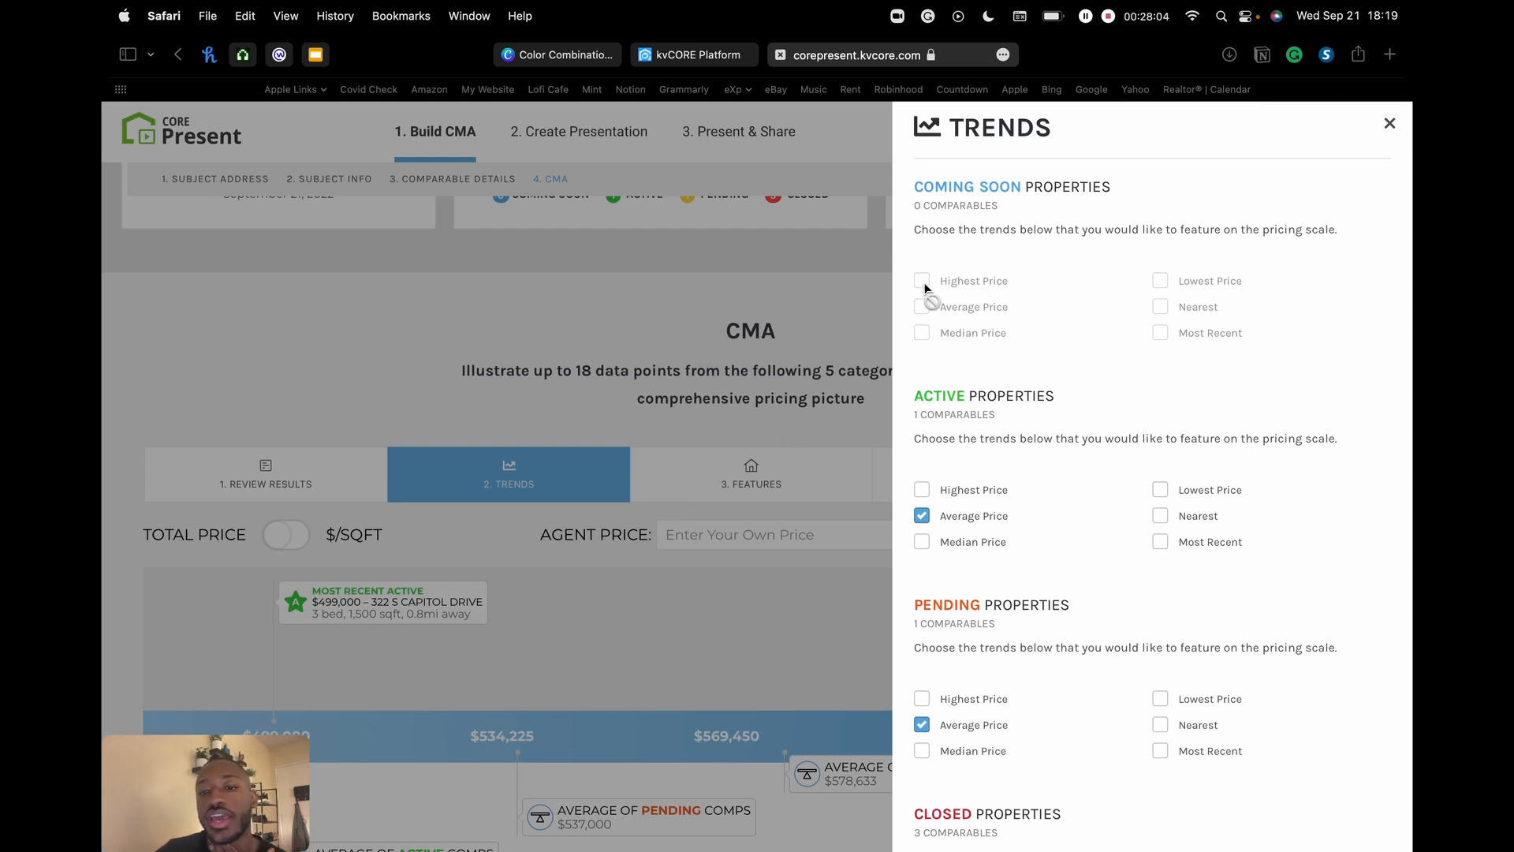
scroll(933, 388, down, 3)
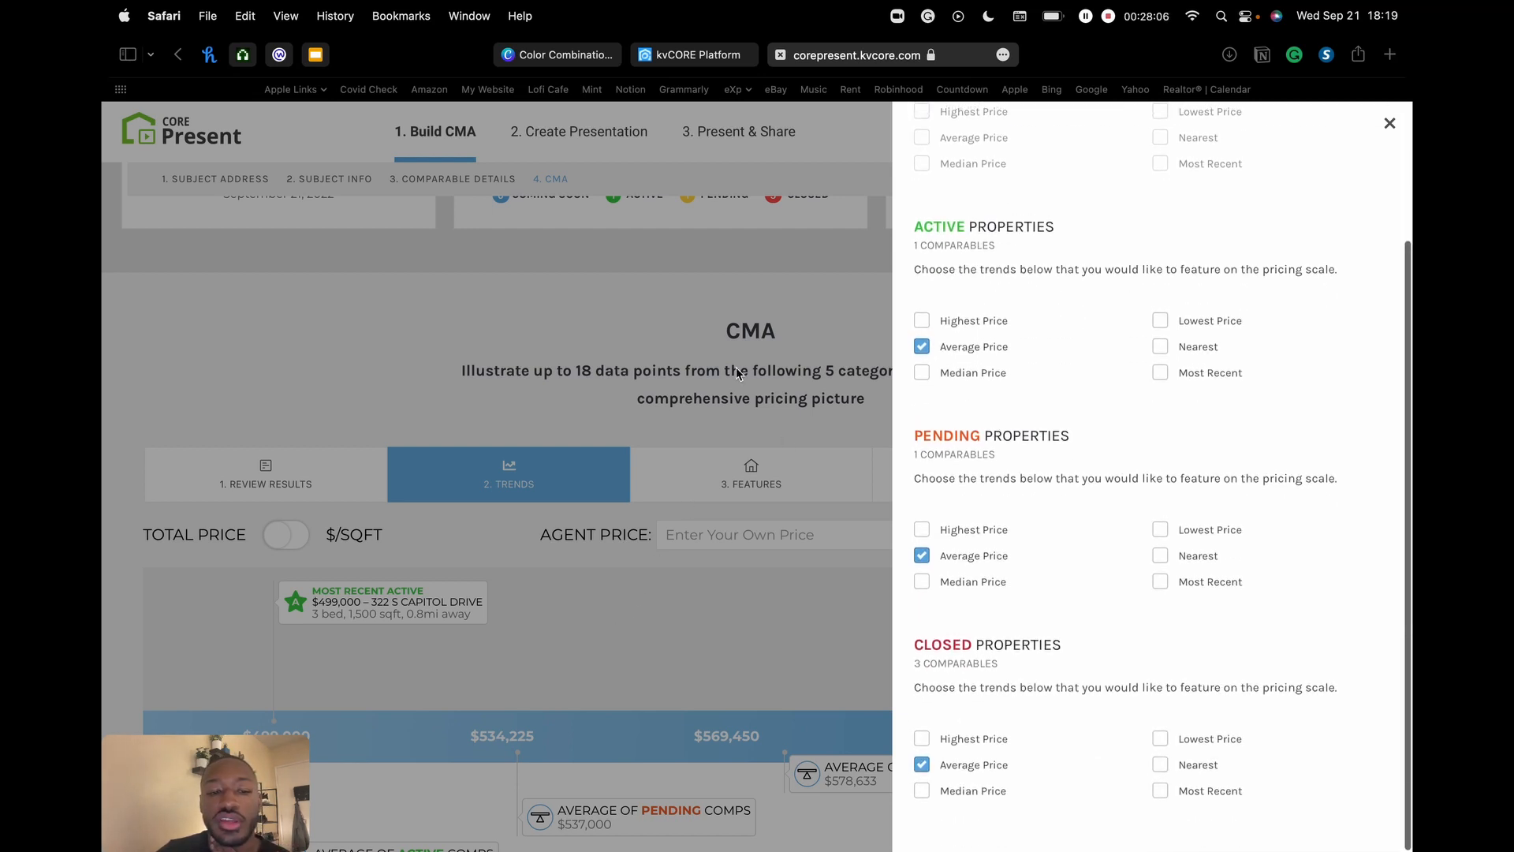
scroll(505, 623, down, 3)
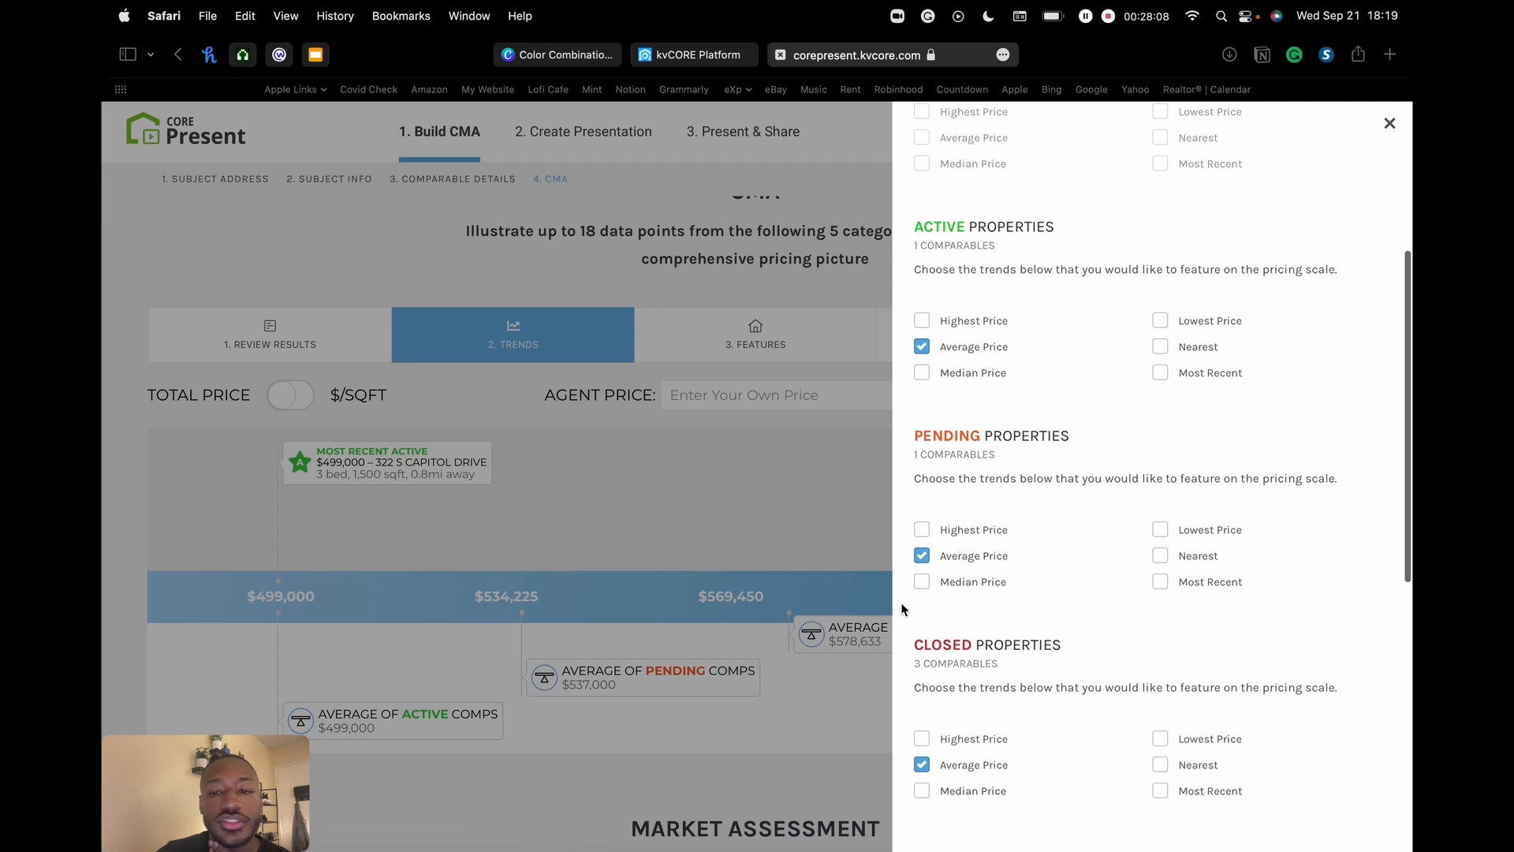
scroll(590, 474, down, 2)
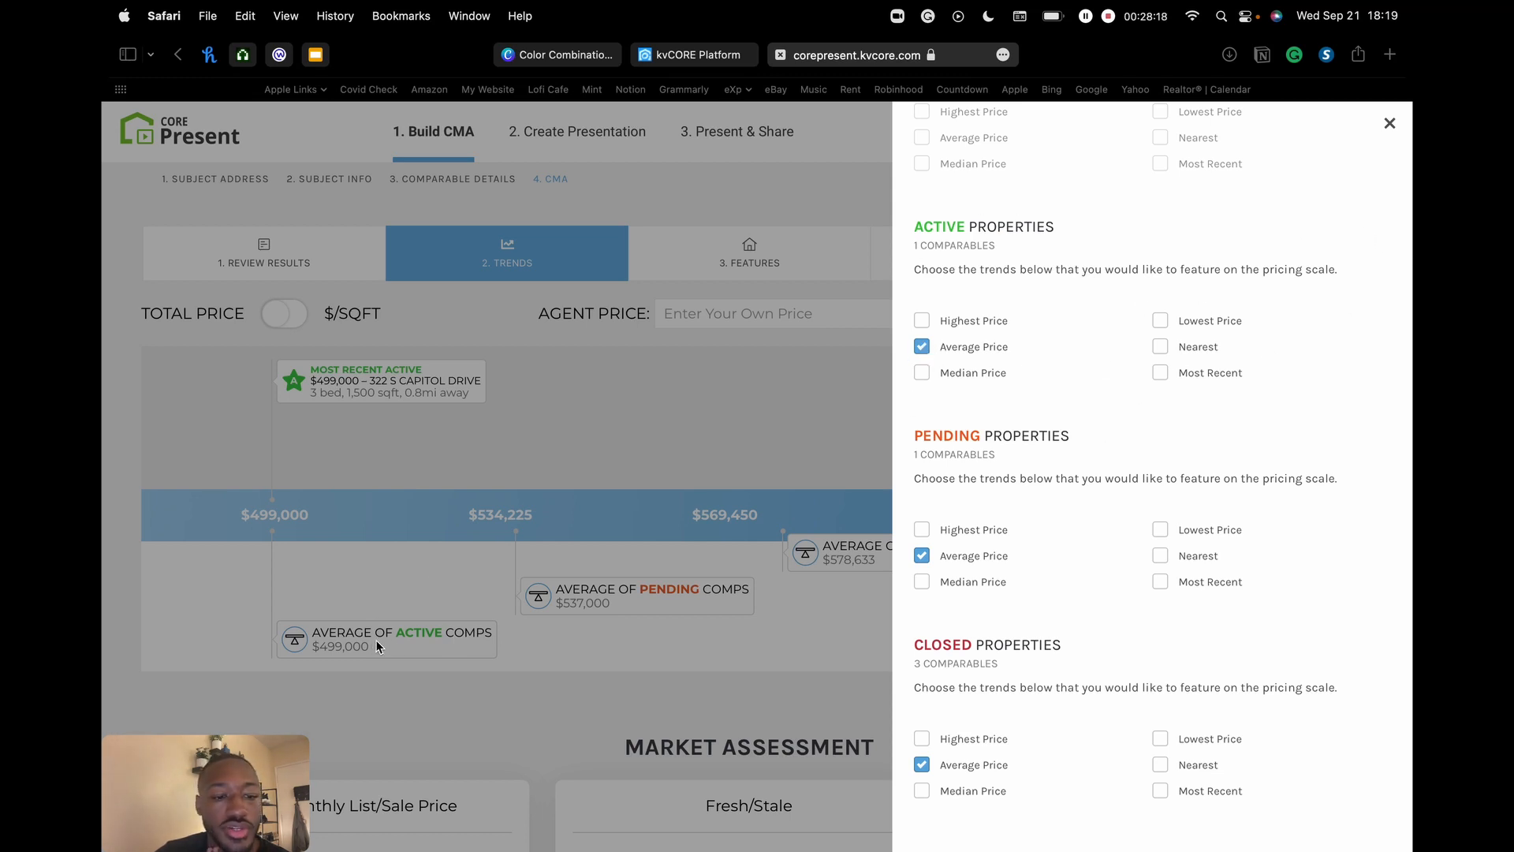
click(922, 347)
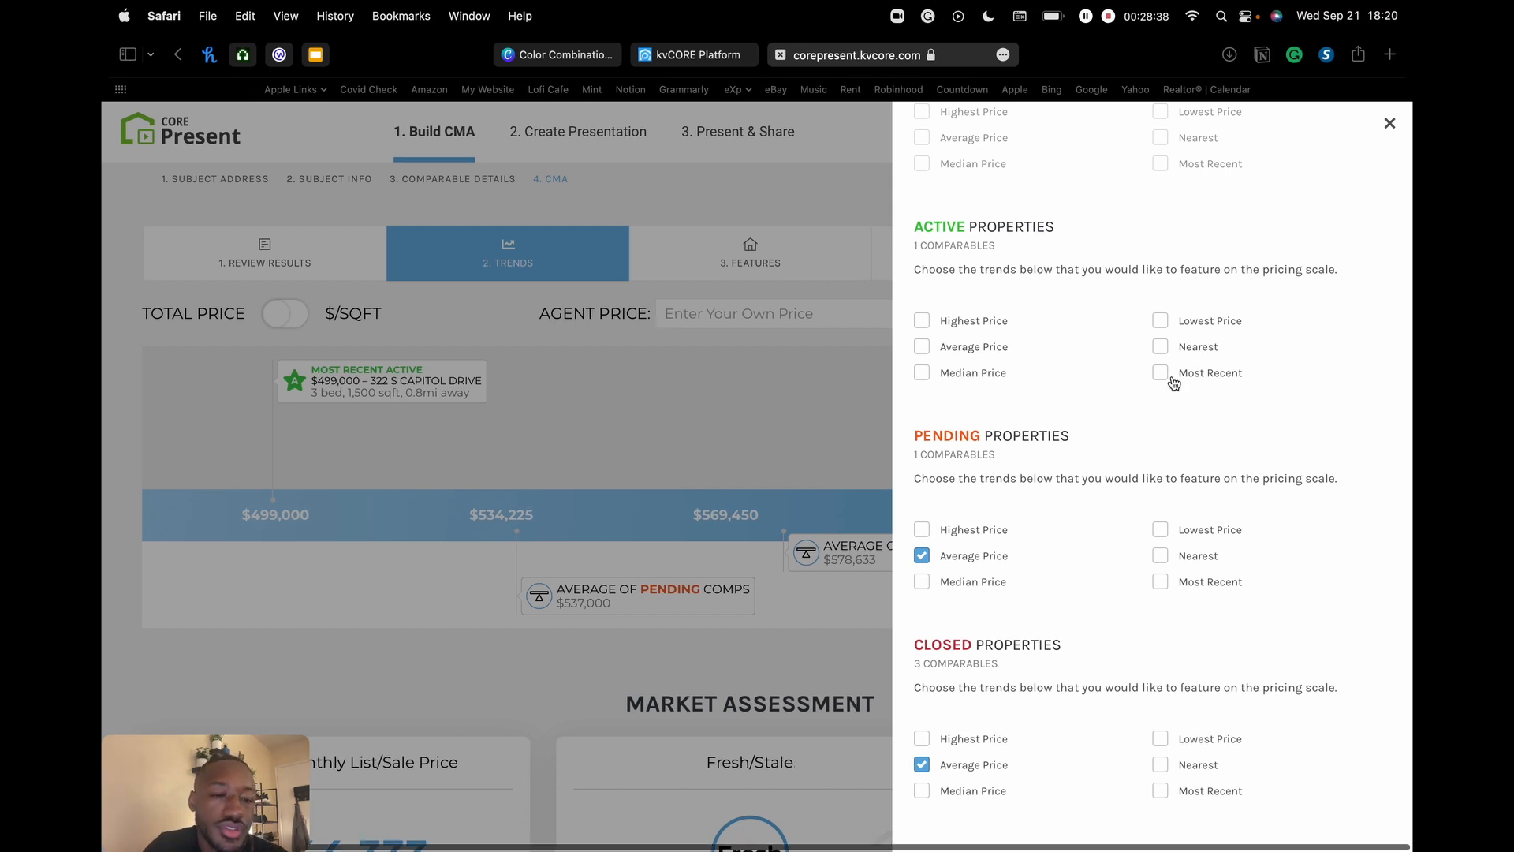
- Try the active-property trend markers on the chart, then turn them back off
click(921, 373)
click(921, 347)
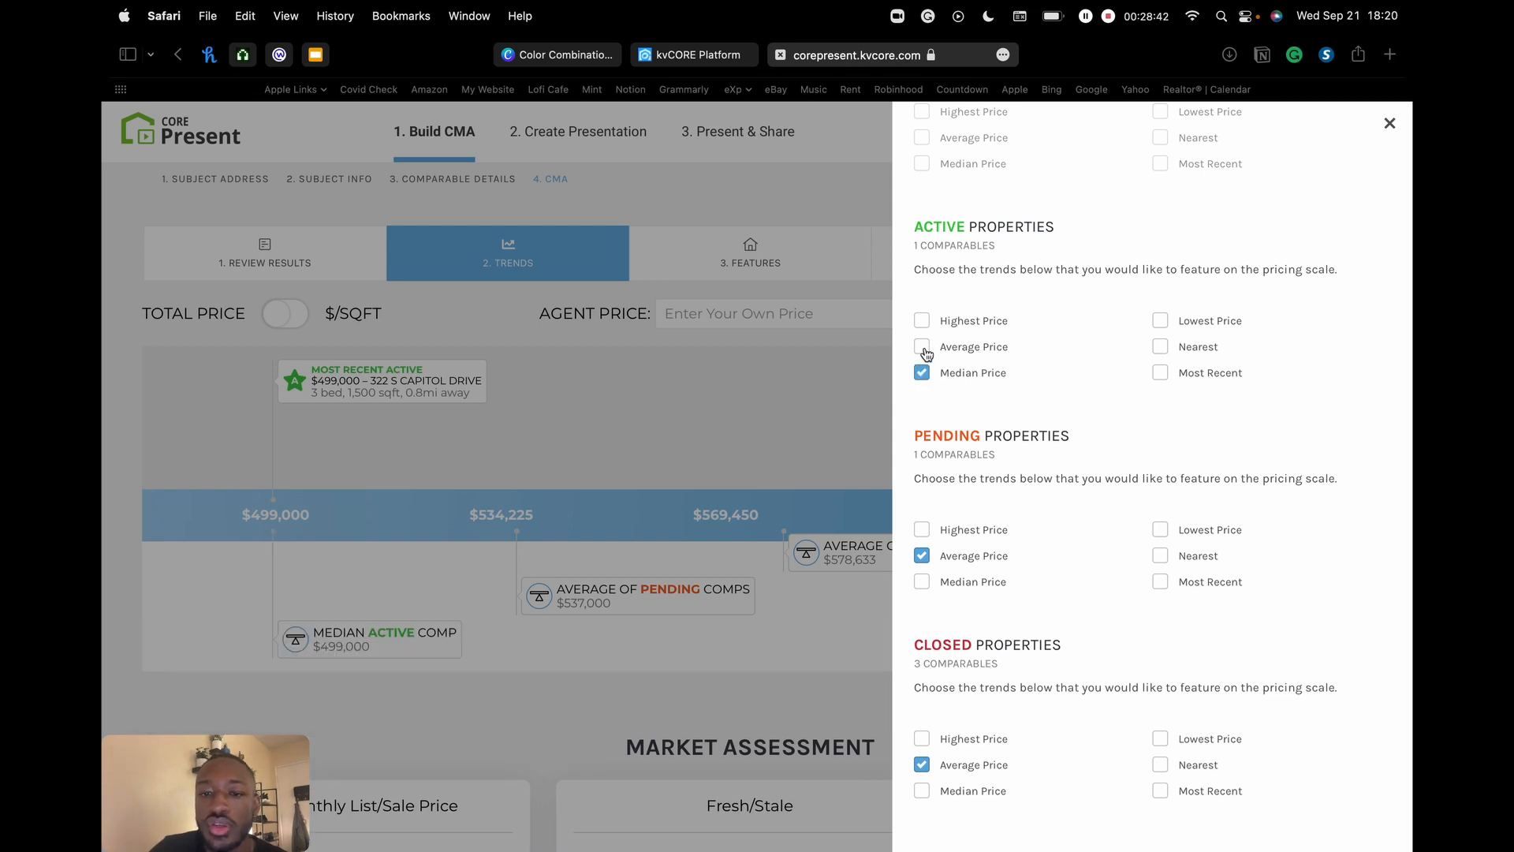
click(921, 320)
click(1159, 320)
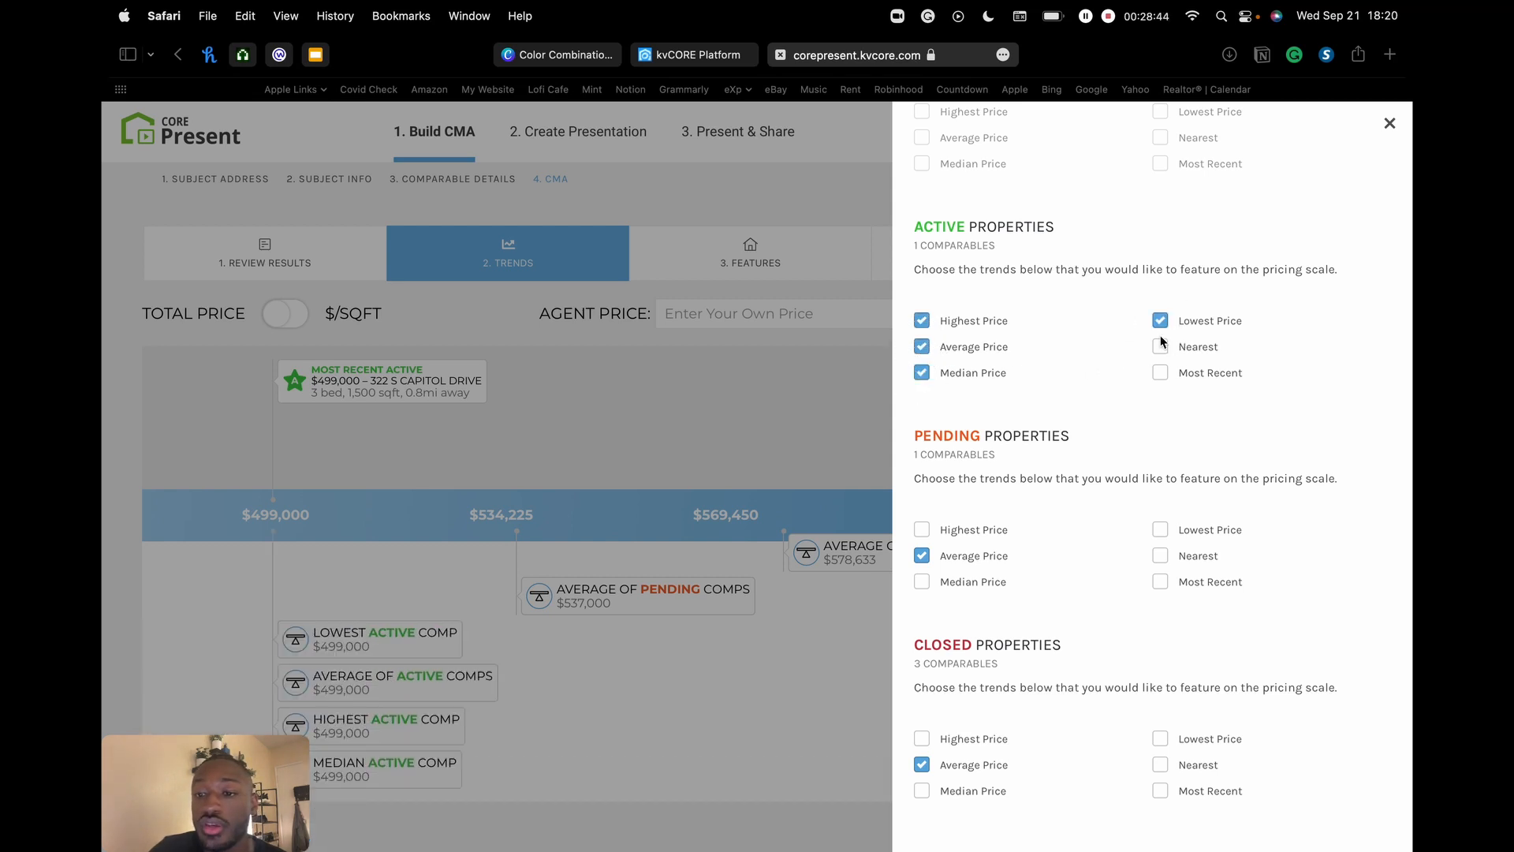
click(1160, 373)
click(1160, 347)
click(1159, 320)
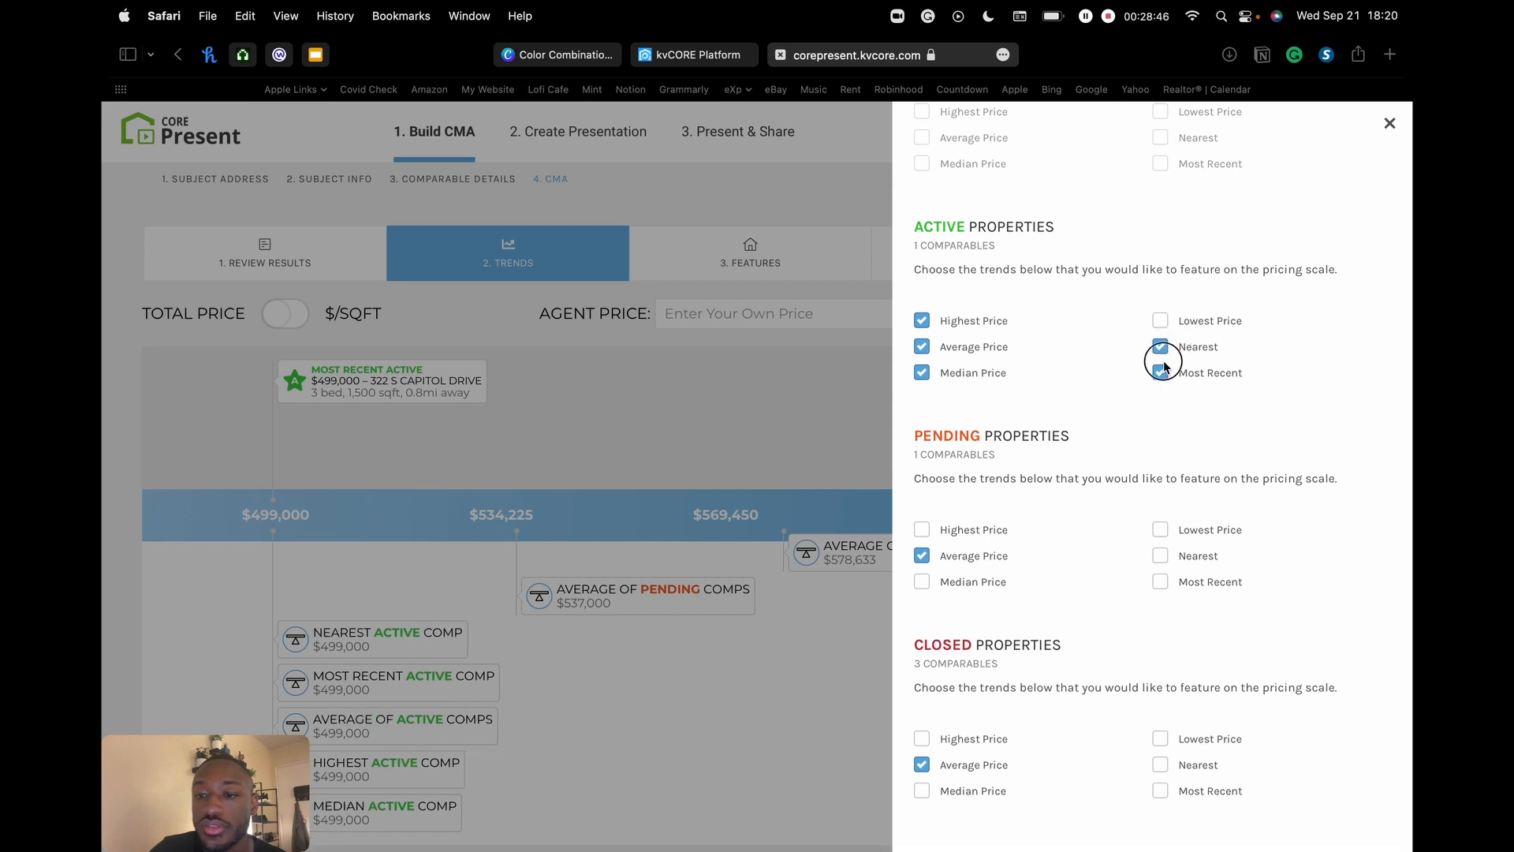
click(1159, 347)
click(1160, 373)
click(921, 347)
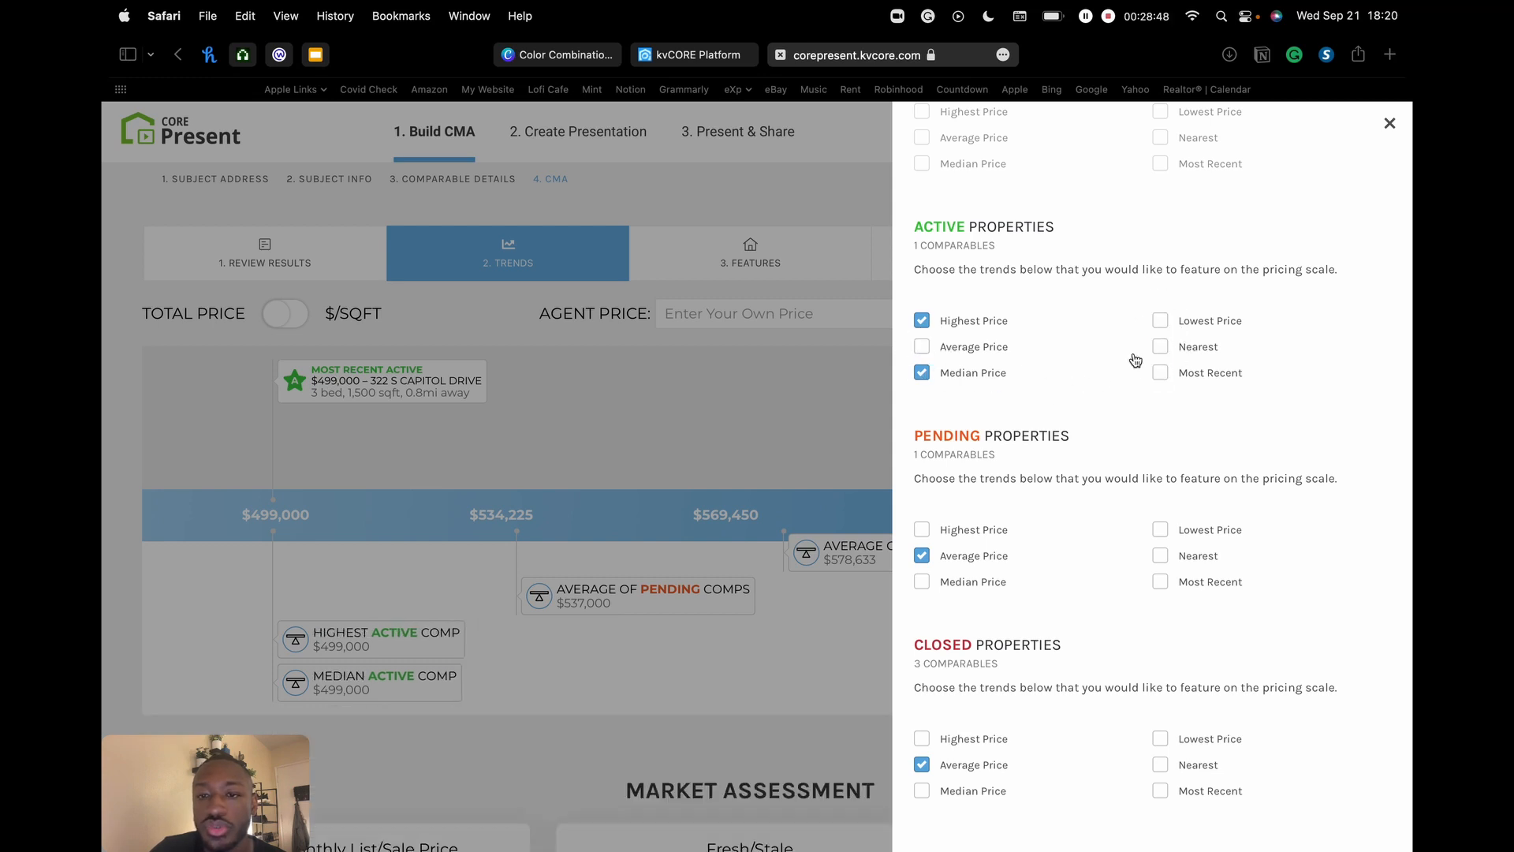
- Add the $537,000 Median Price pending comp to the pricing scale and close the Trends panel
drag(941, 227, 1149, 246)
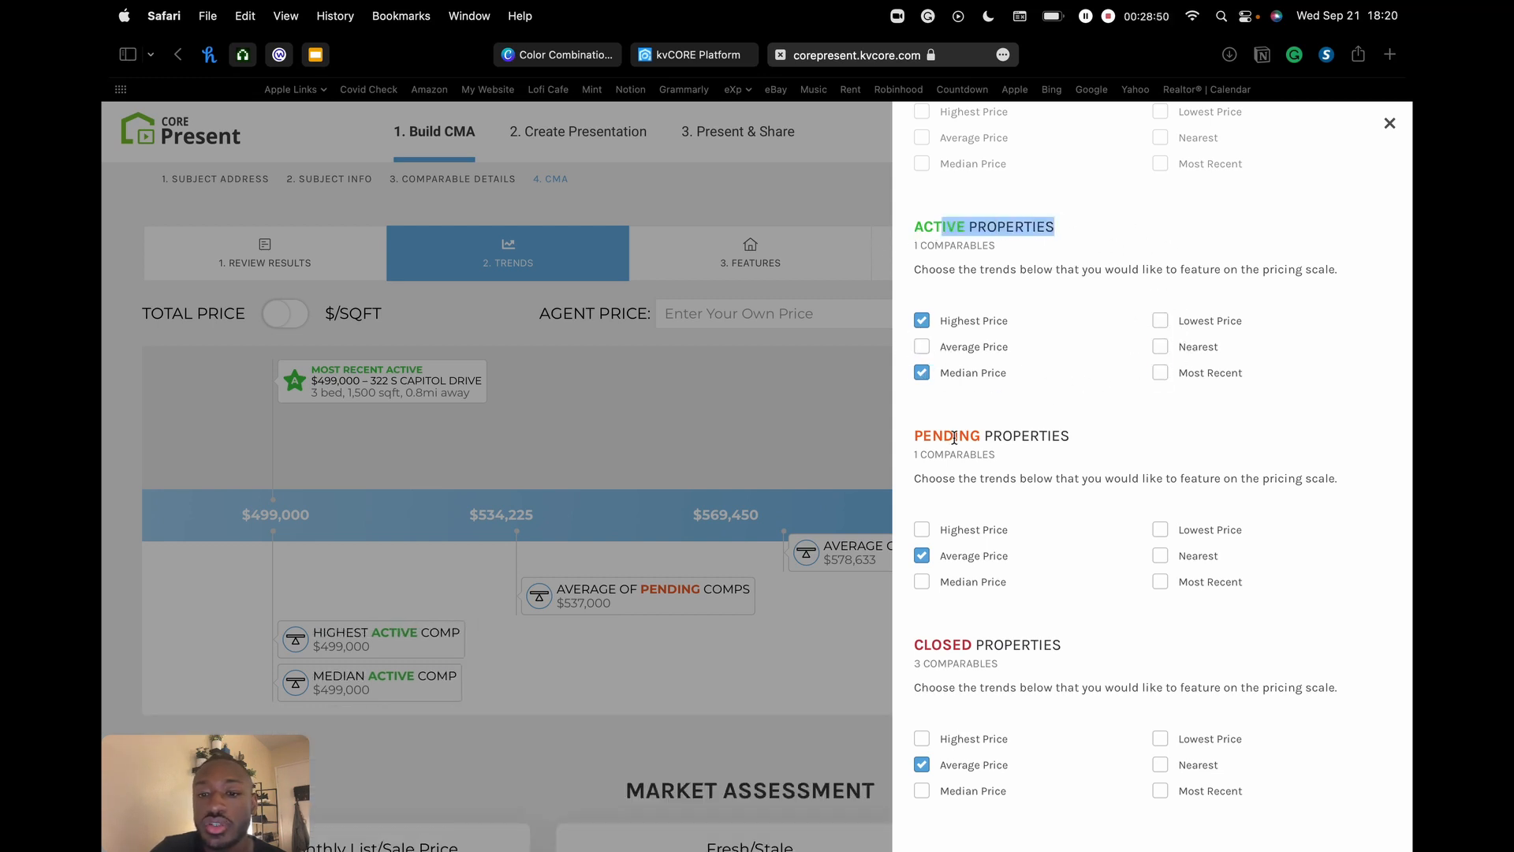
drag(954, 435, 1105, 436)
scroll(1106, 465, down, 3)
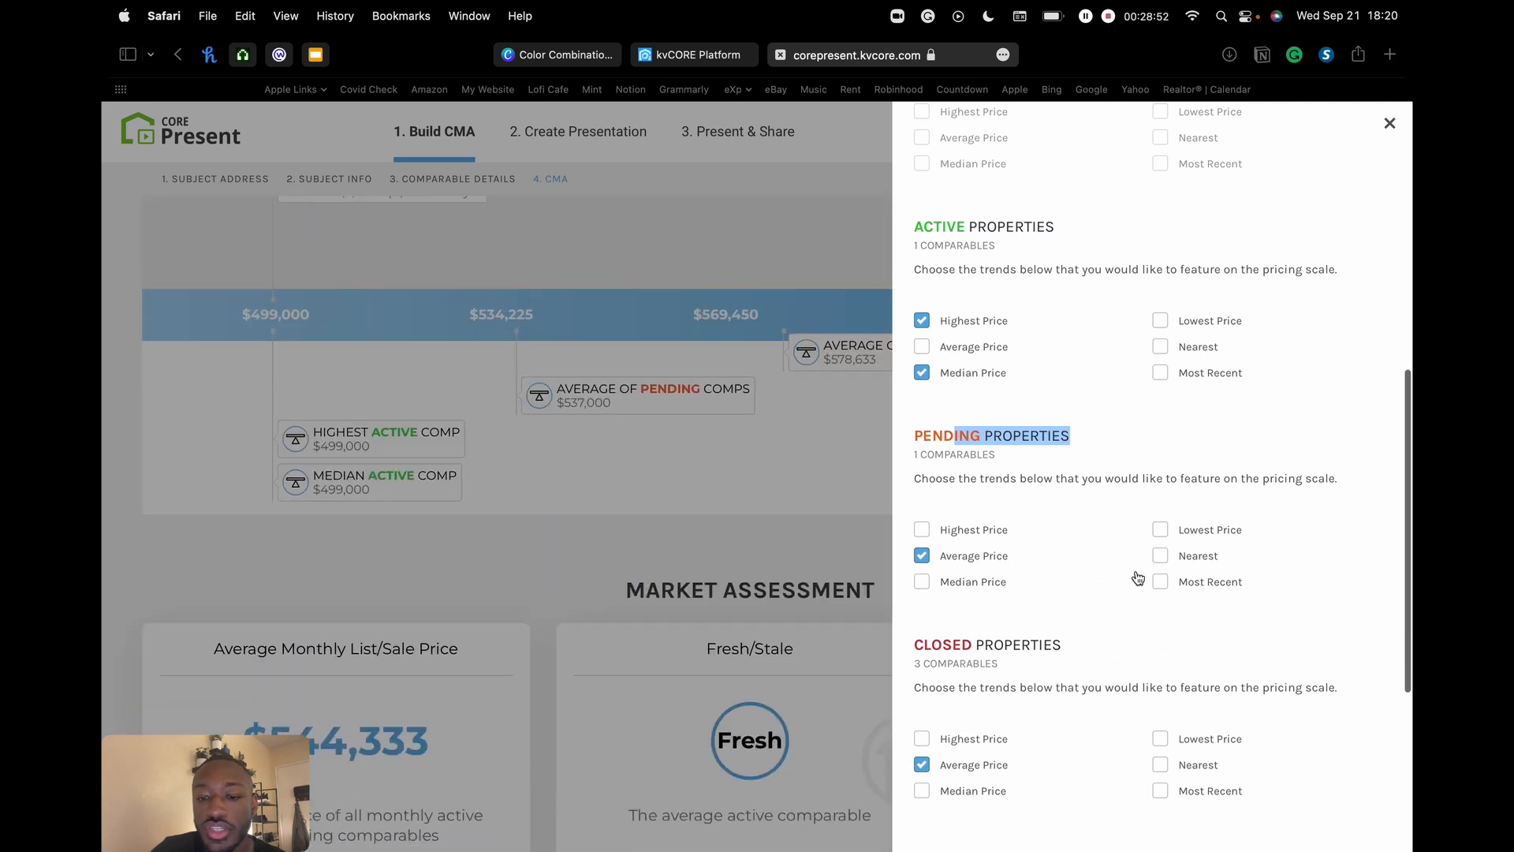
scroll(1136, 579, up, 3)
scroll(1149, 541, down, 3)
scroll(1146, 546, up, 1)
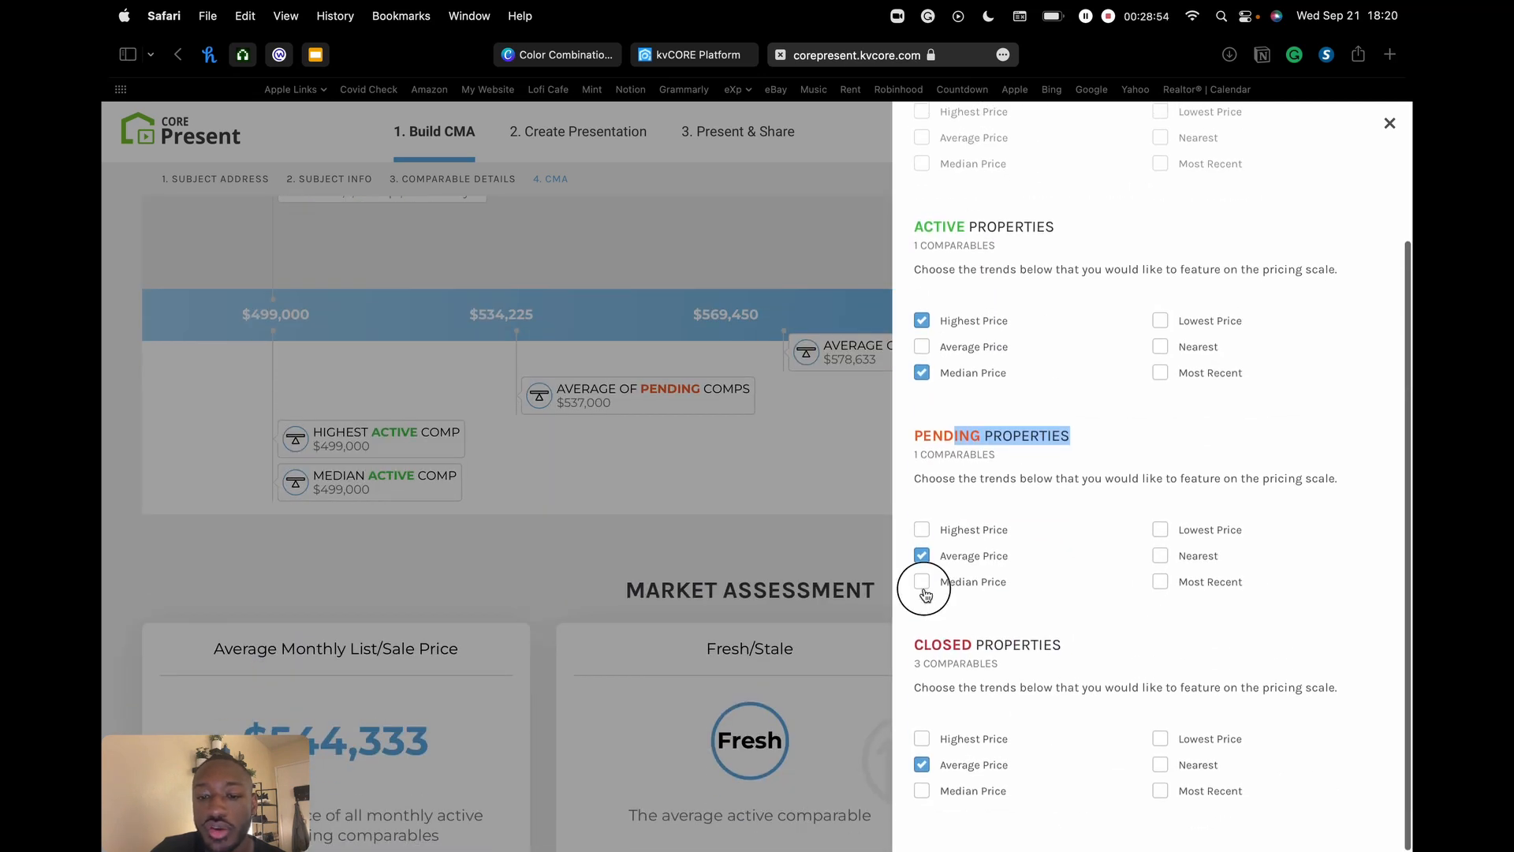
click(921, 581)
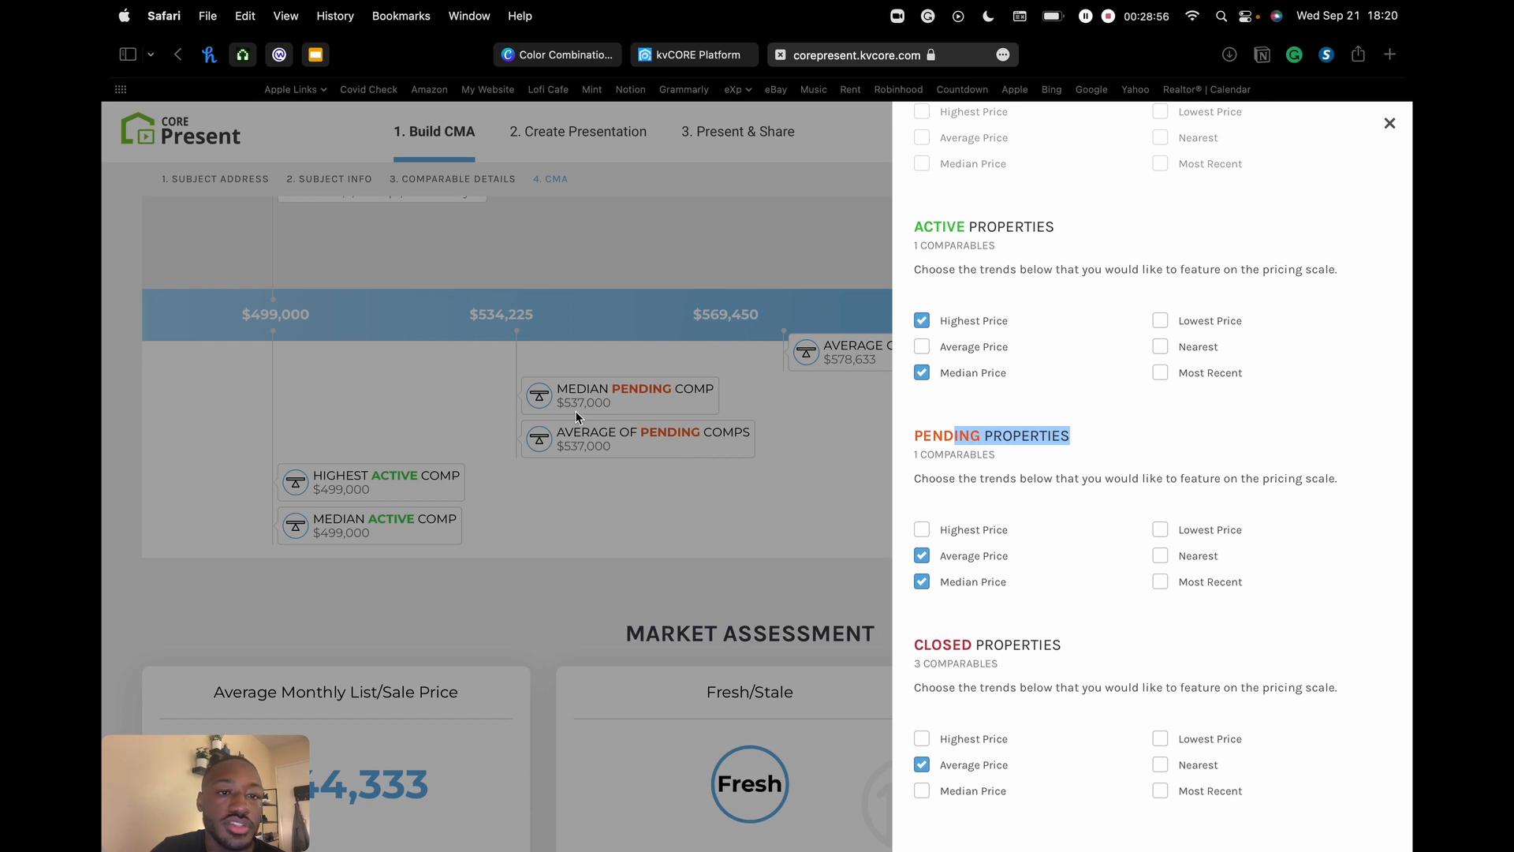
scroll(1157, 261, up, 3)
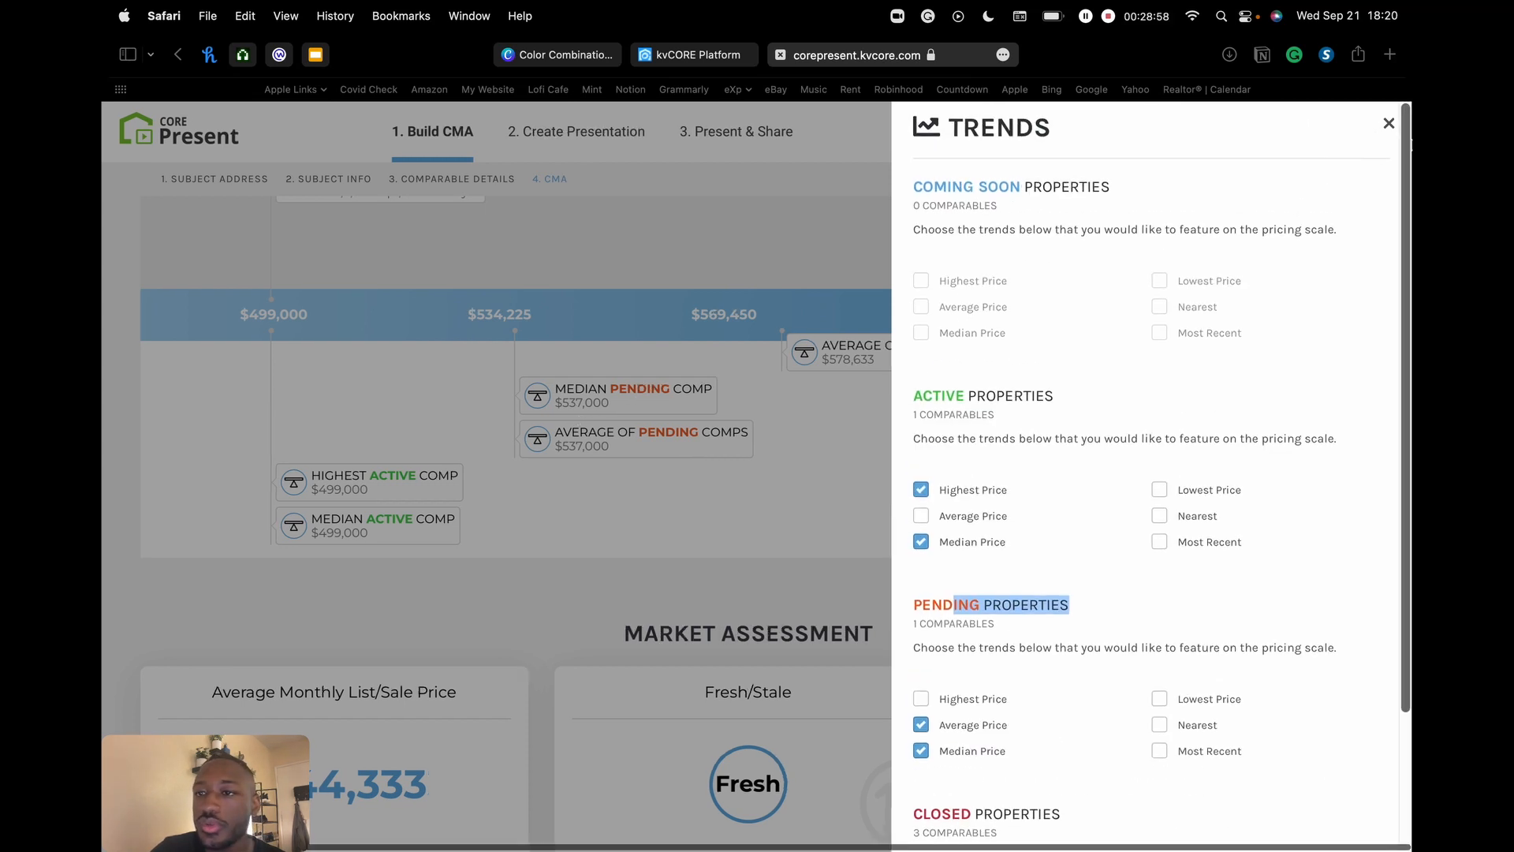
click(1389, 124)
scroll(508, 325, up, 3)
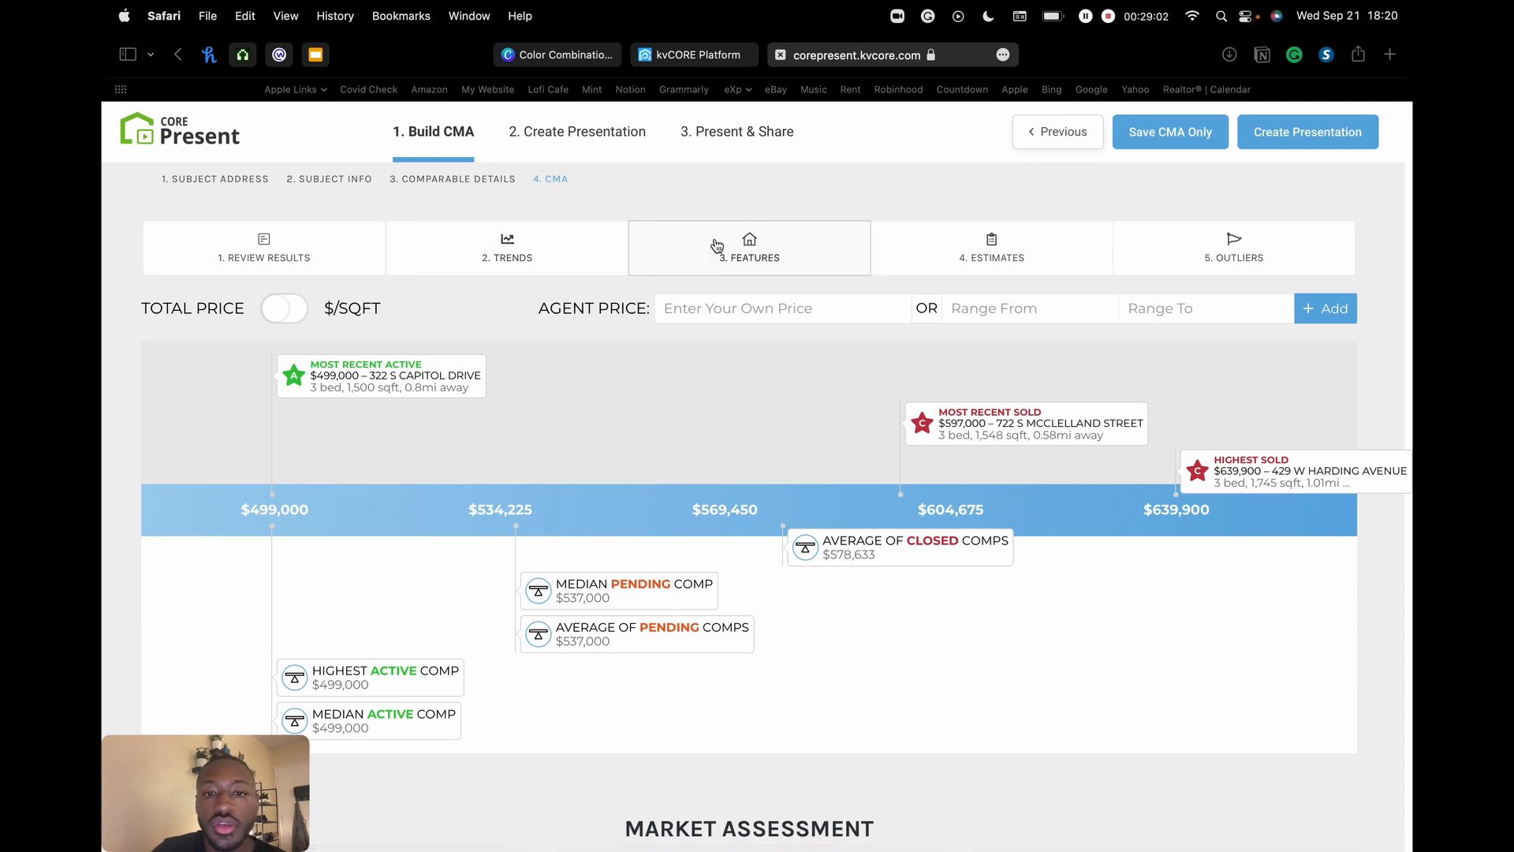
- In the Features comparison, tick Garage 2 and Garage 1, then clear both
click(750, 258)
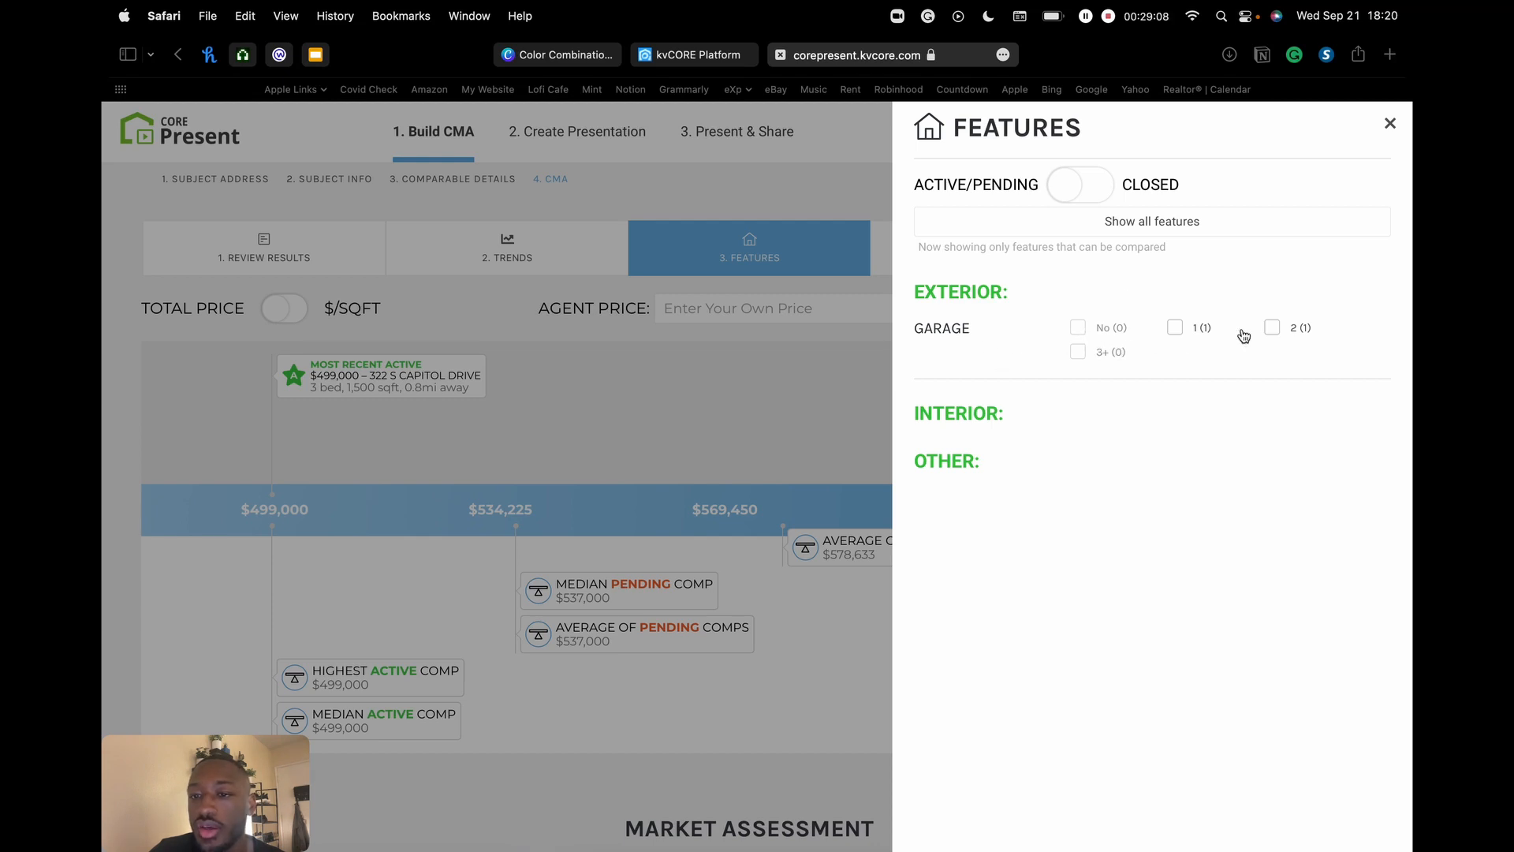
click(1272, 329)
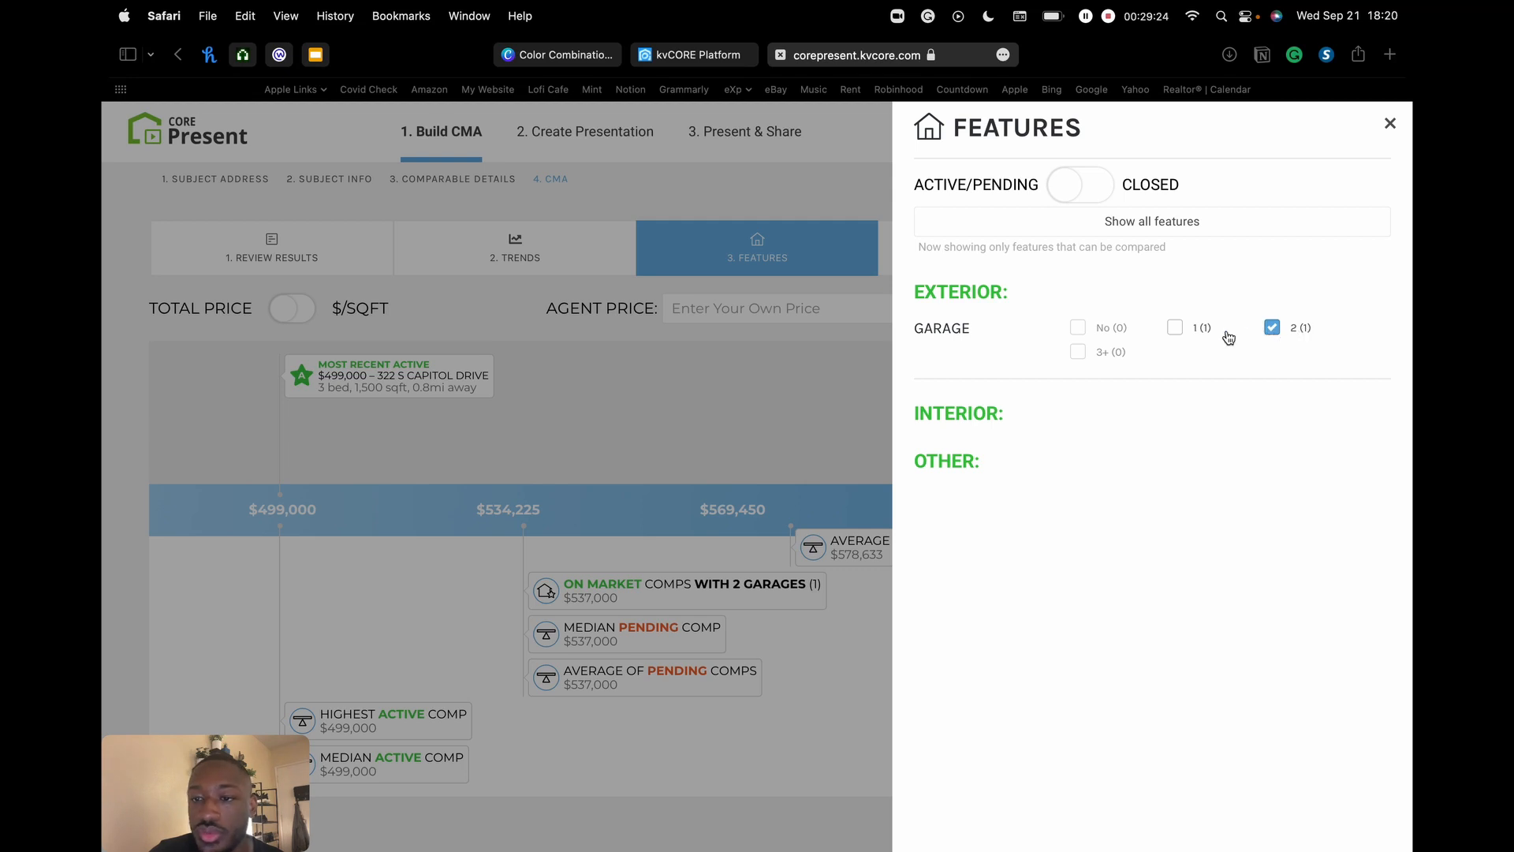
click(1175, 328)
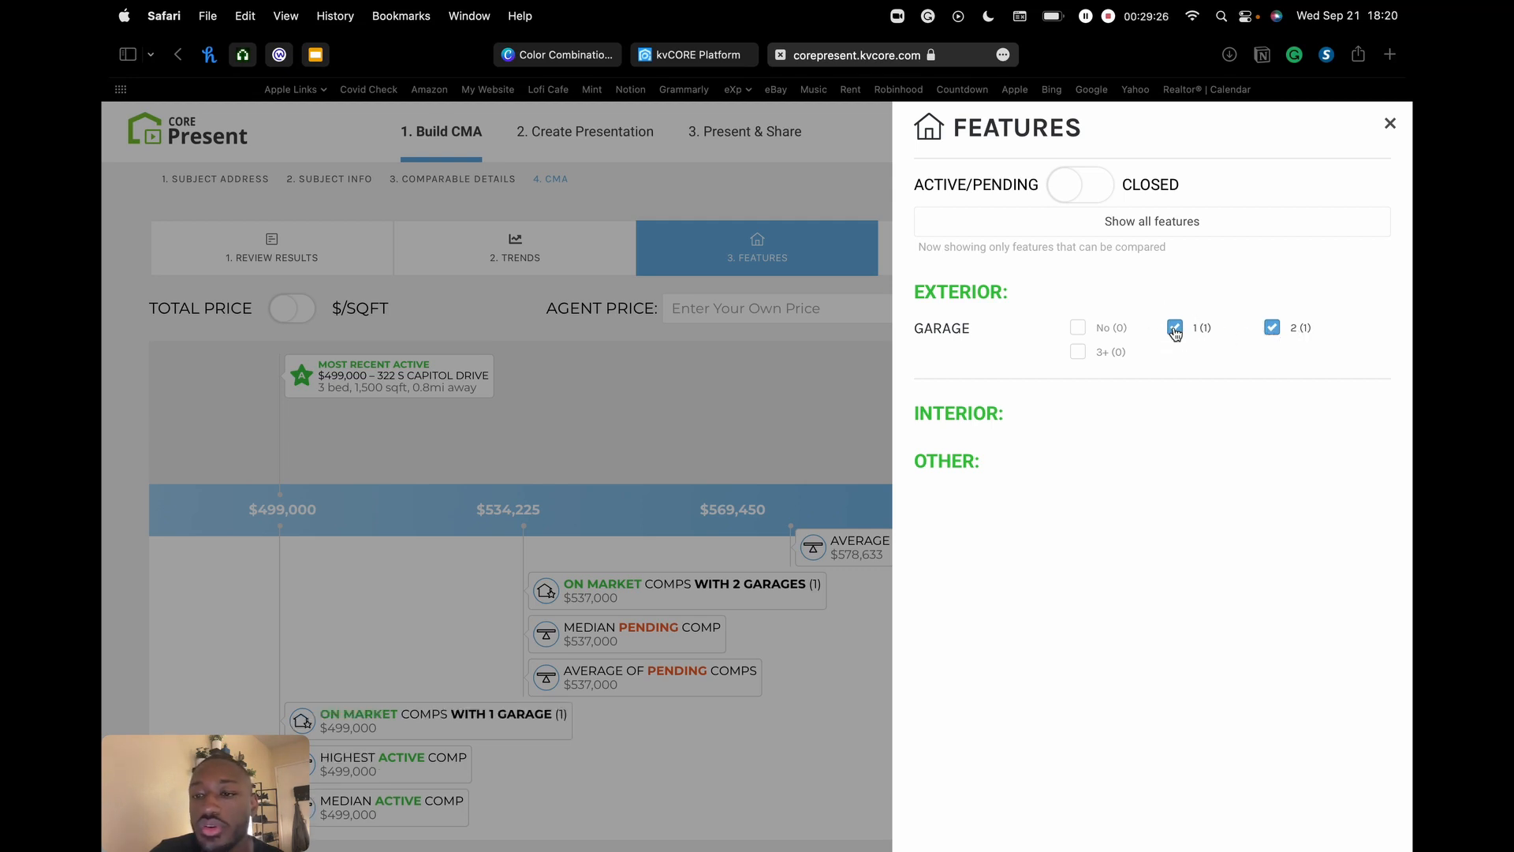
scroll(1174, 331, down, 1)
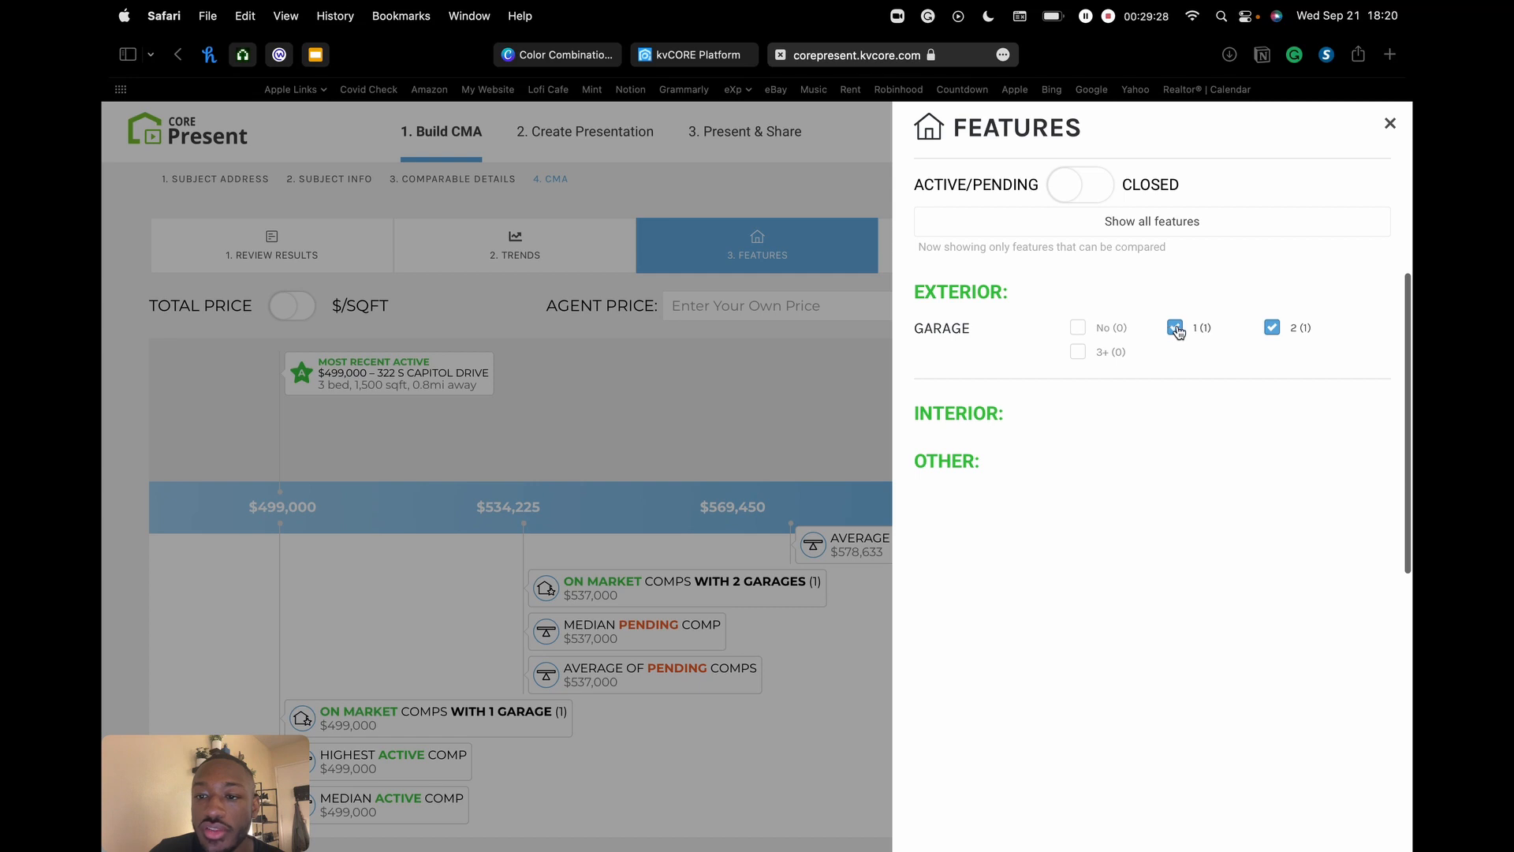
scroll(1176, 332, up, 1)
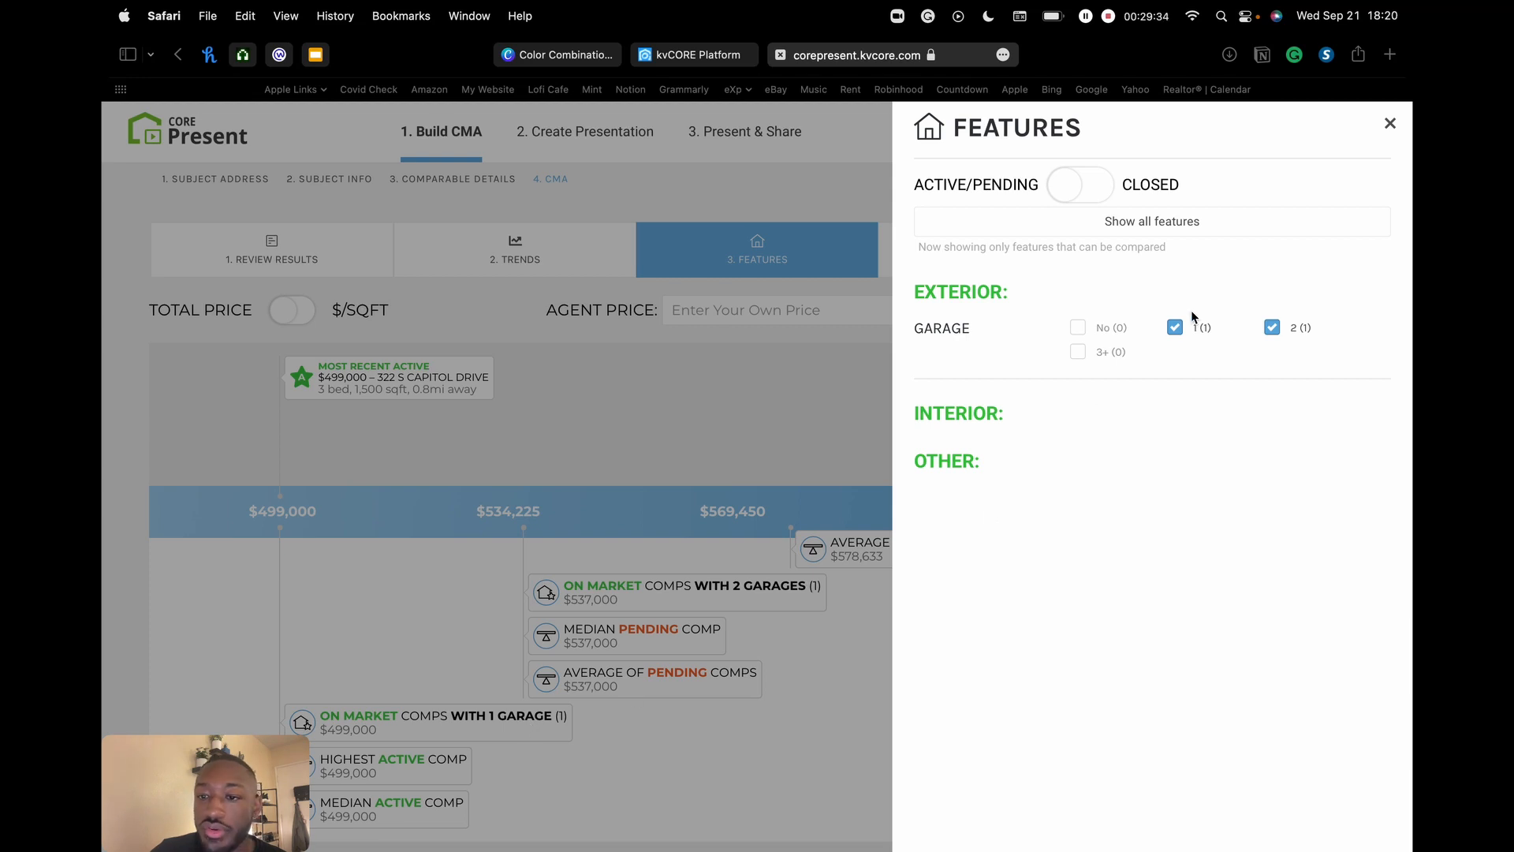
click(1174, 327)
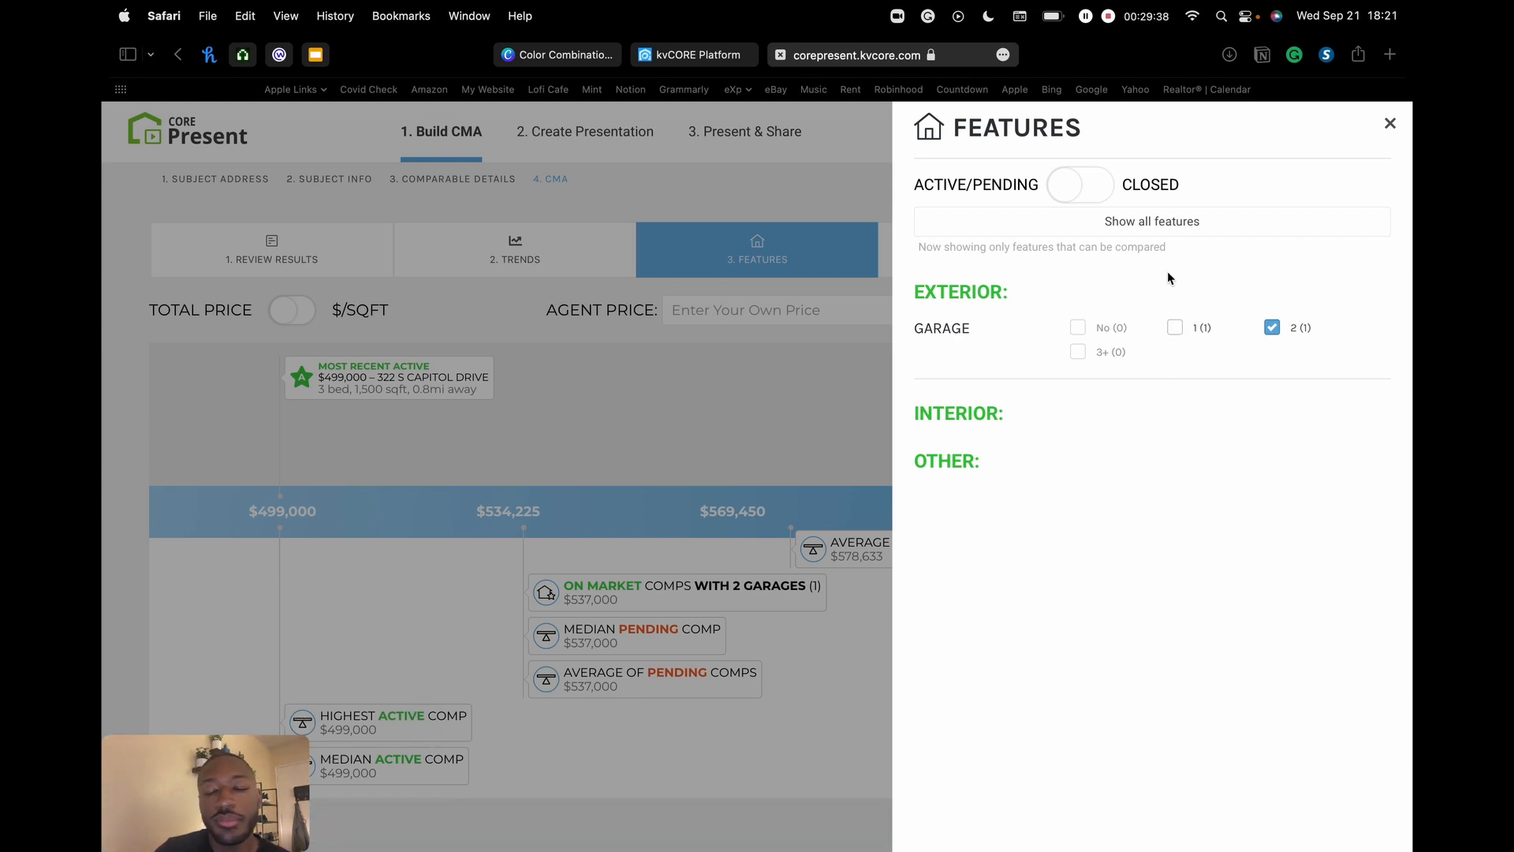
click(1273, 329)
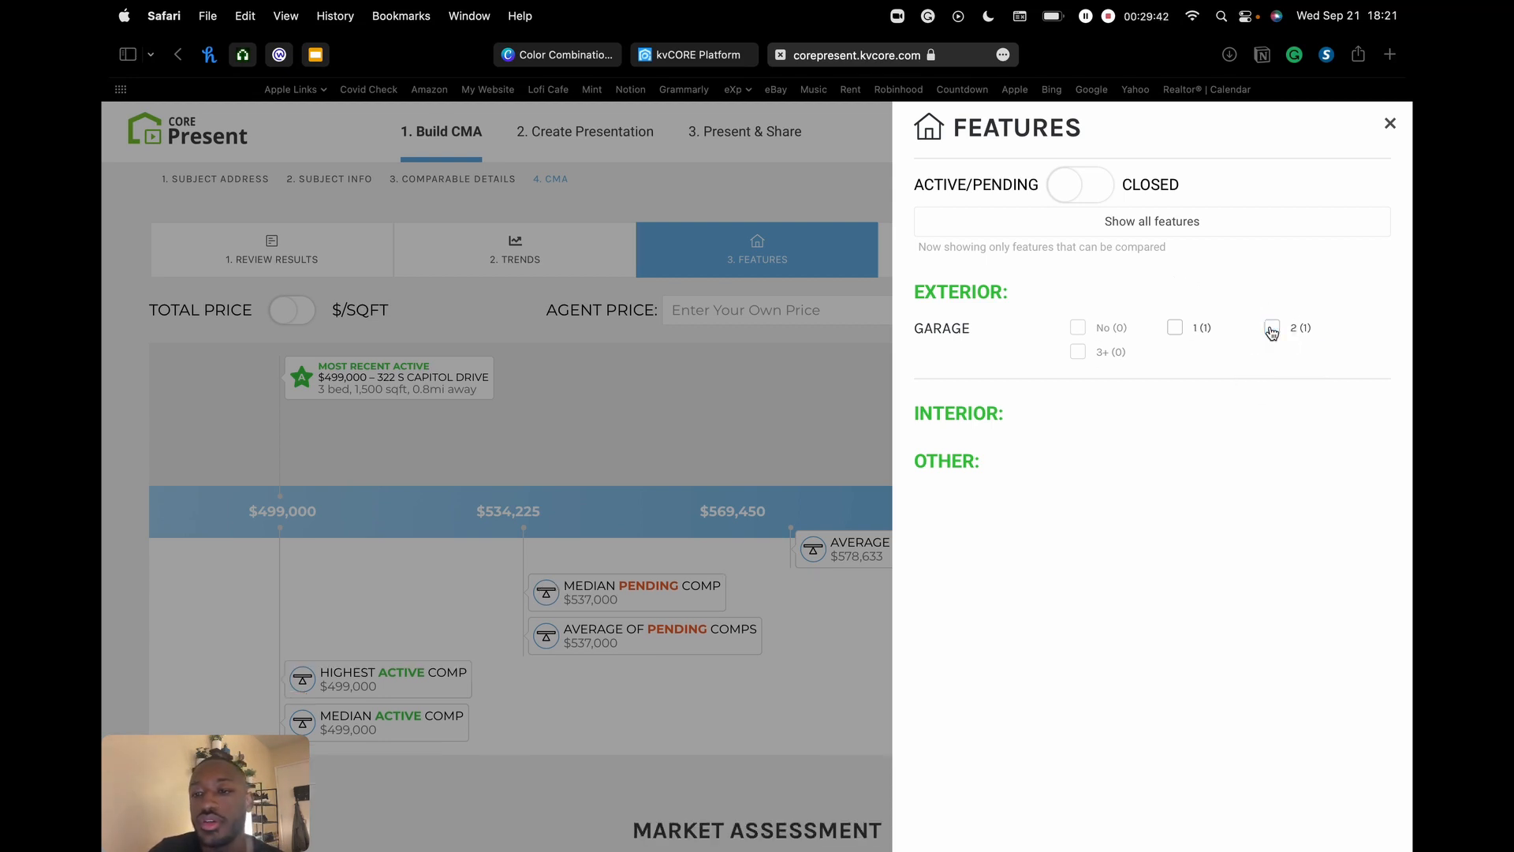
- Switch the features list to closed comps and toggle Property View Yes on and off
click(1090, 192)
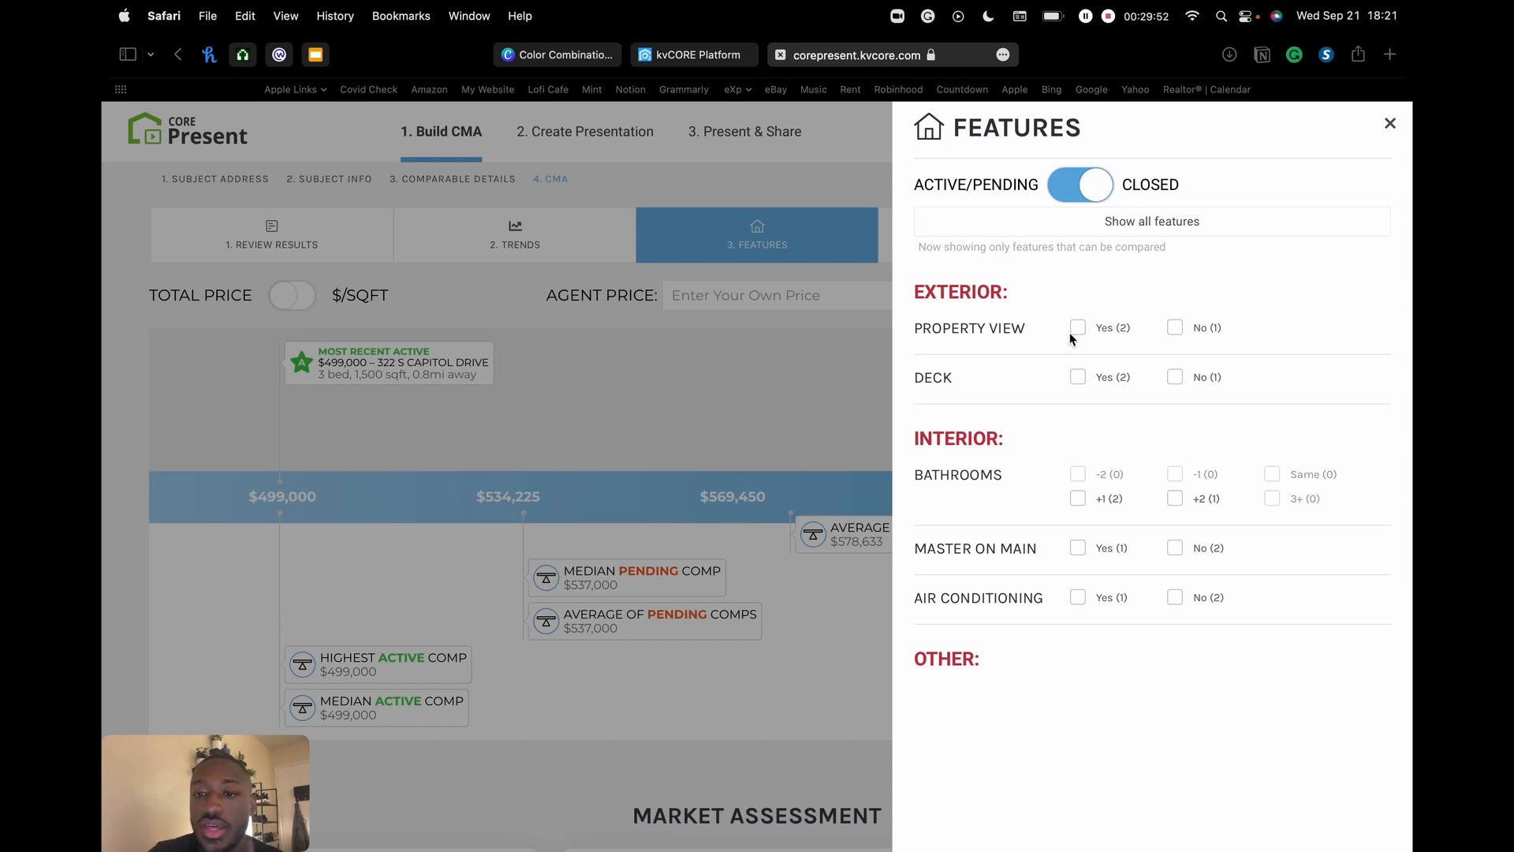
drag(980, 331, 1021, 331)
click(1021, 331)
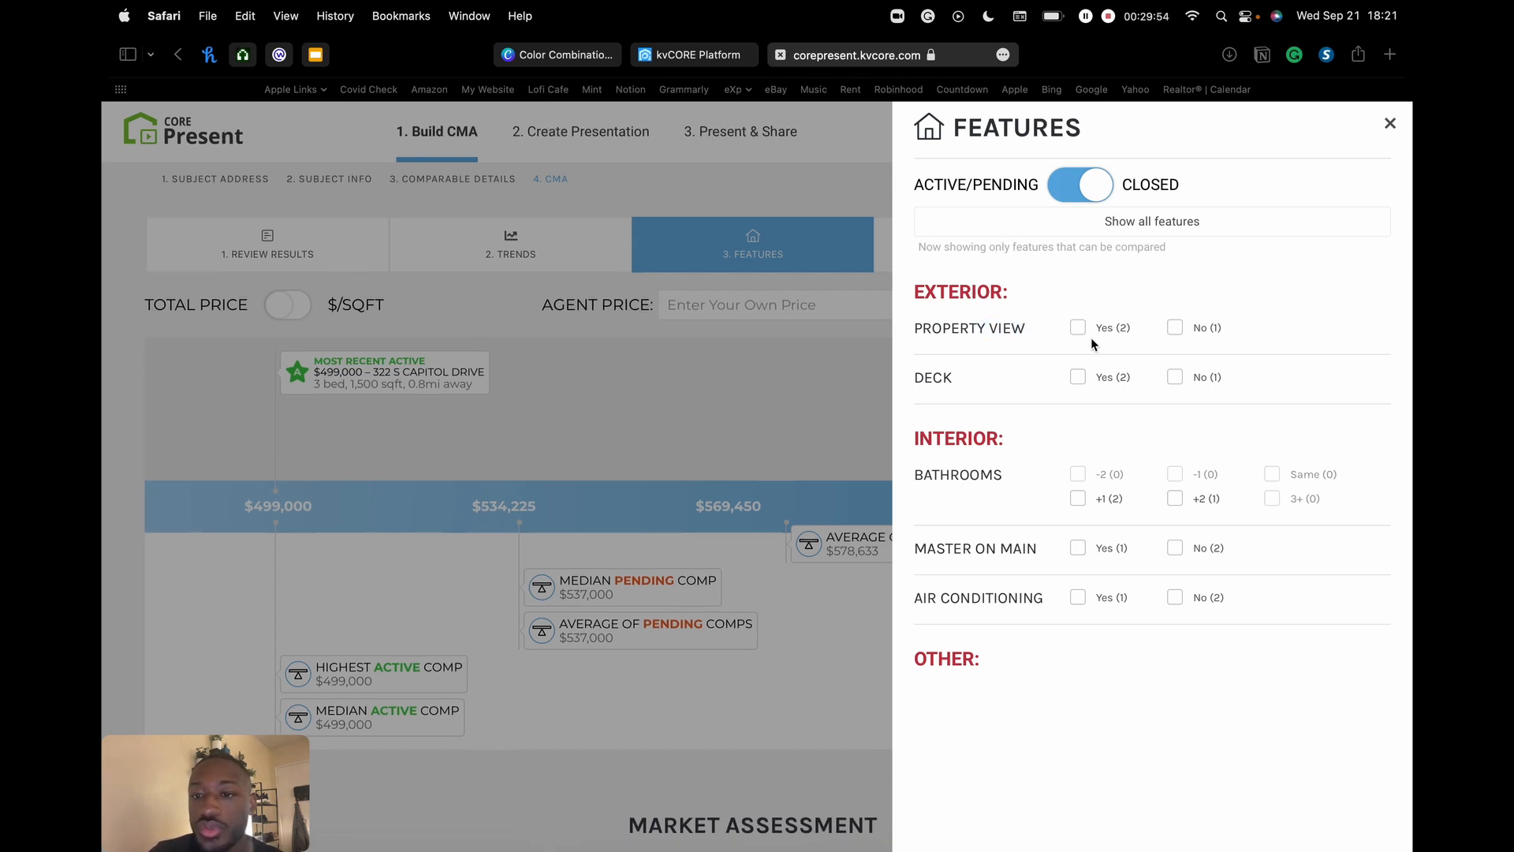
click(1079, 330)
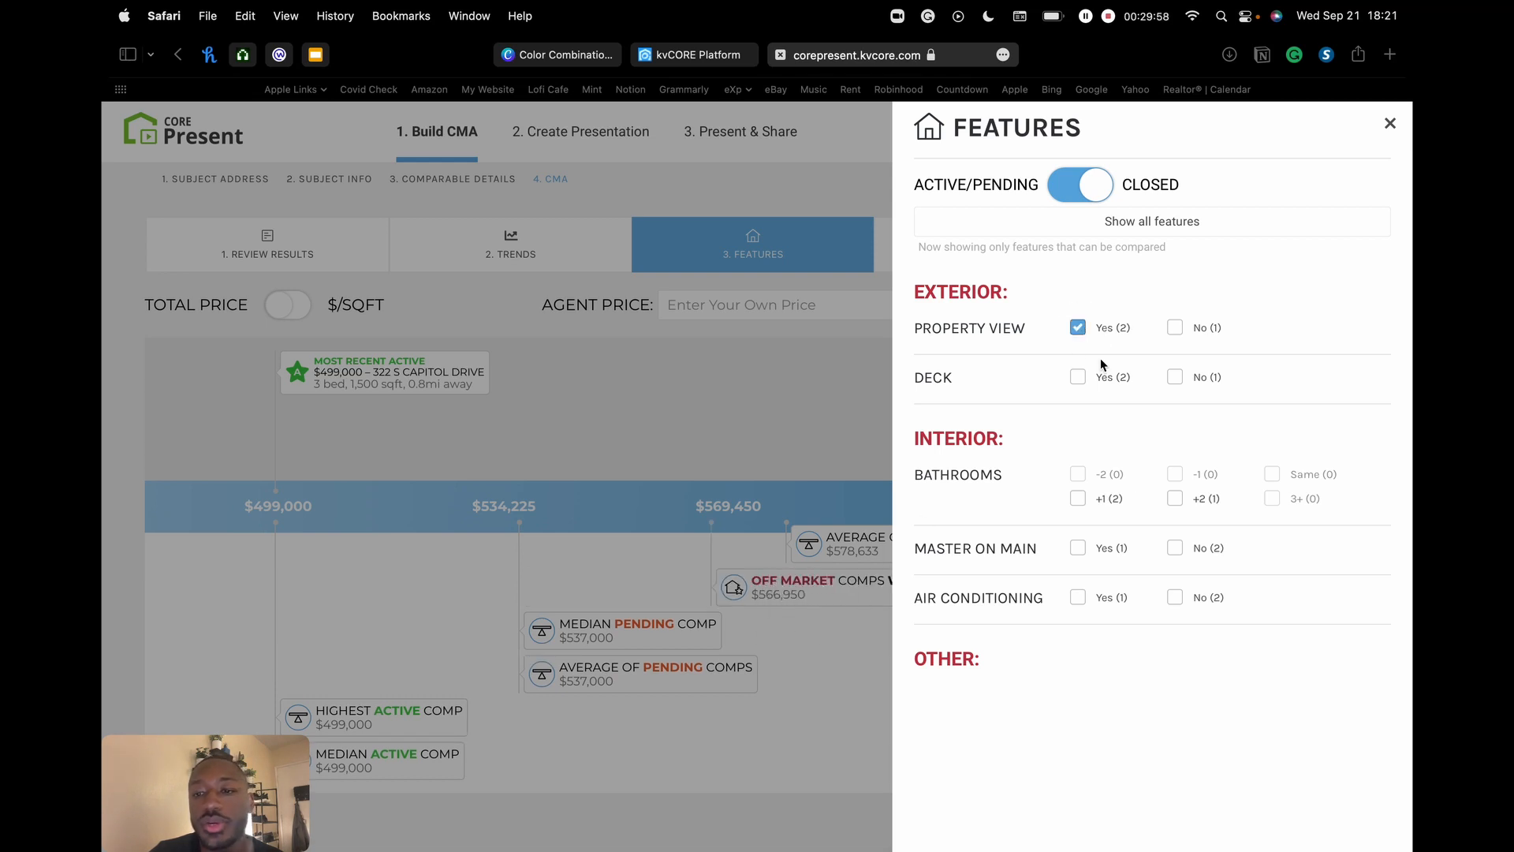
click(1077, 328)
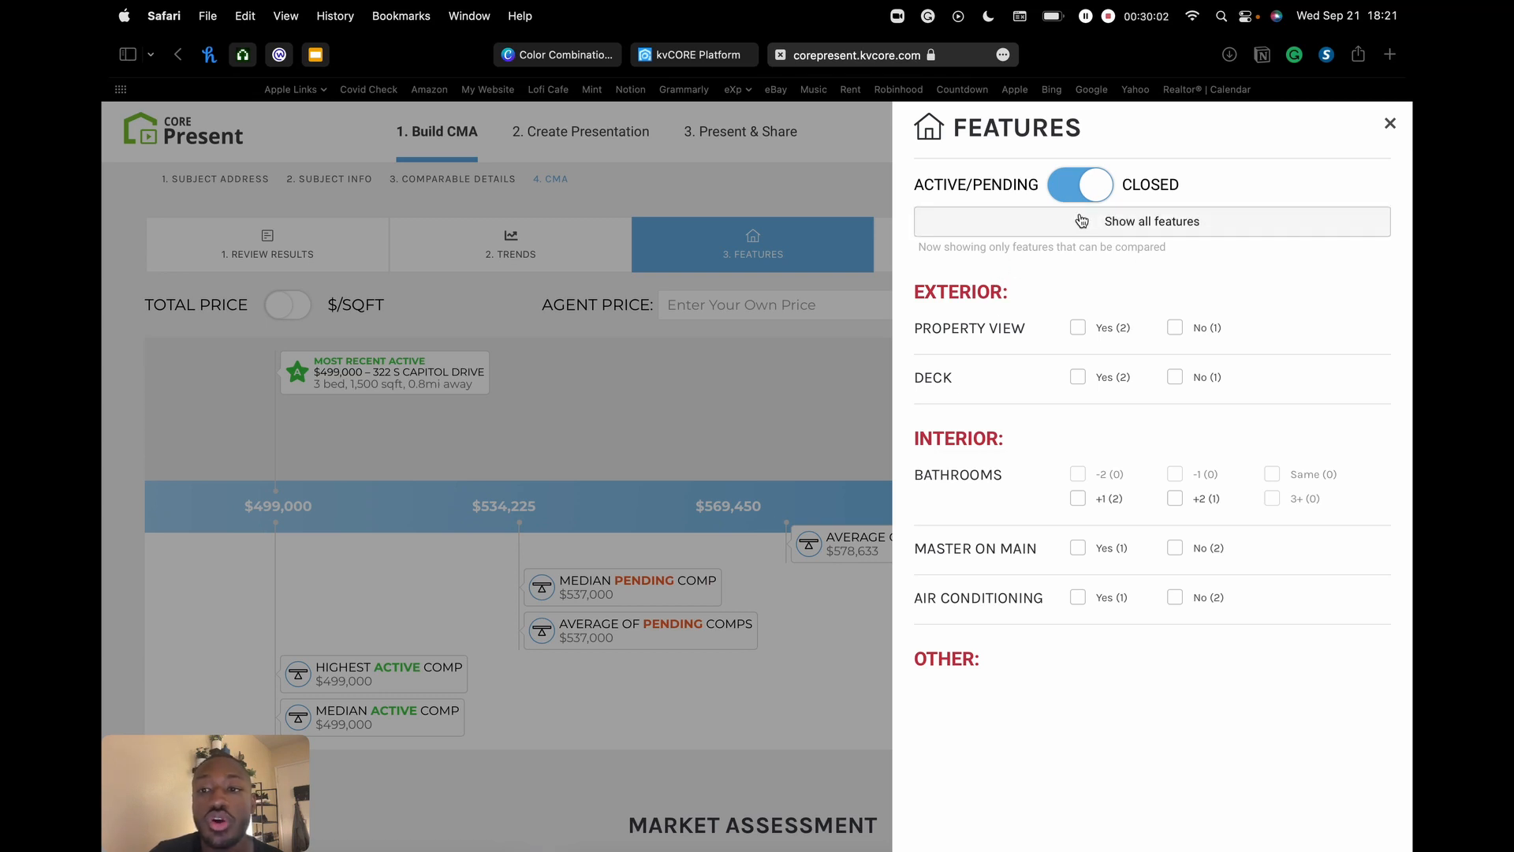
- Show all features, switch back to active and pending comps, and close the Features panel
click(1143, 224)
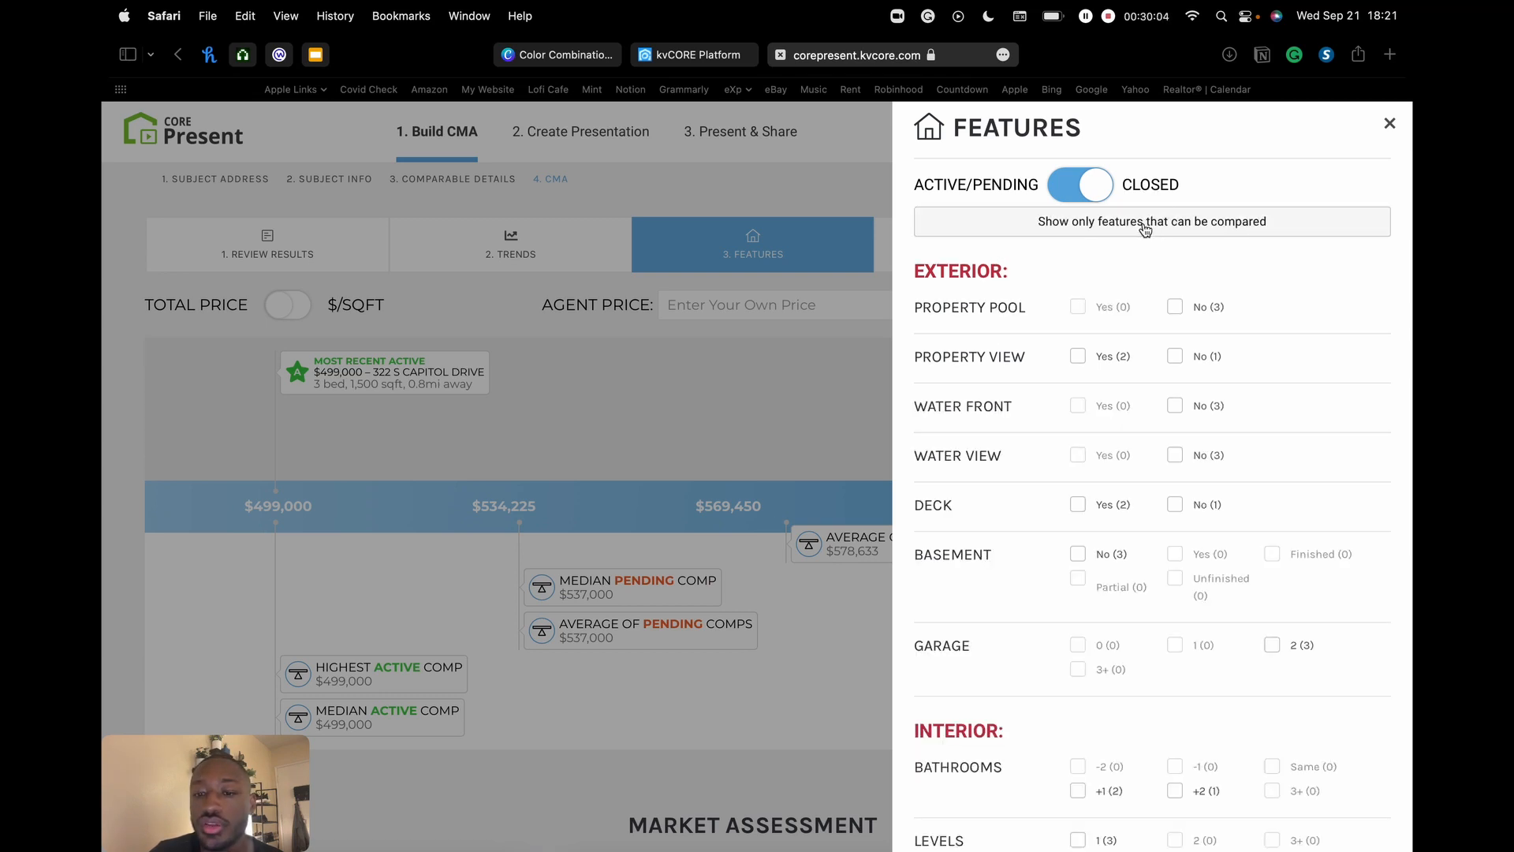
scroll(1101, 385, down, 5)
scroll(1101, 385, up, 5)
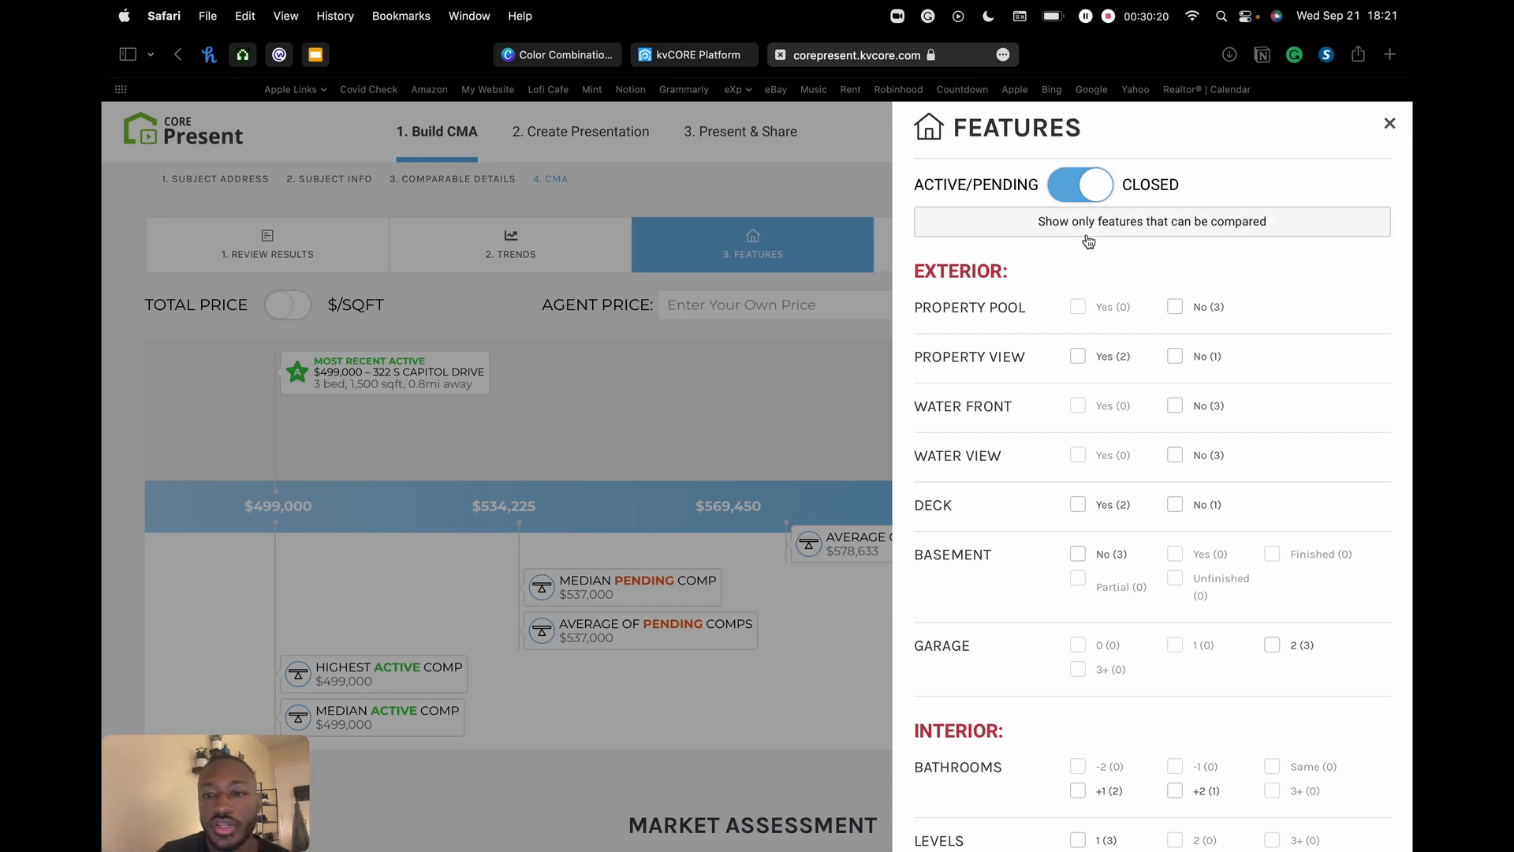
scroll(1325, 382, down, 5)
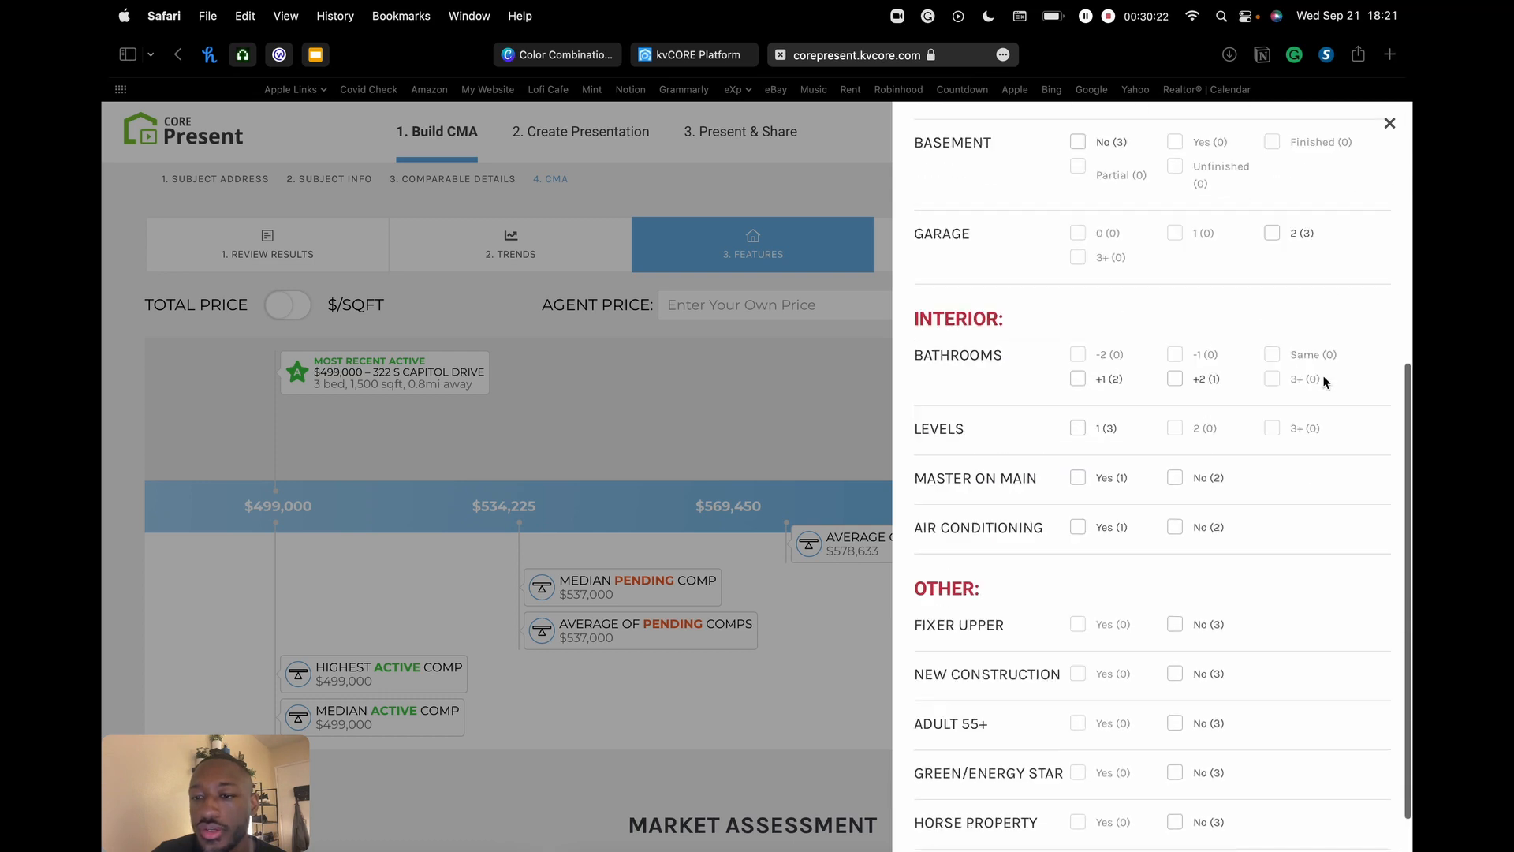
scroll(1325, 381, up, 5)
click(1080, 190)
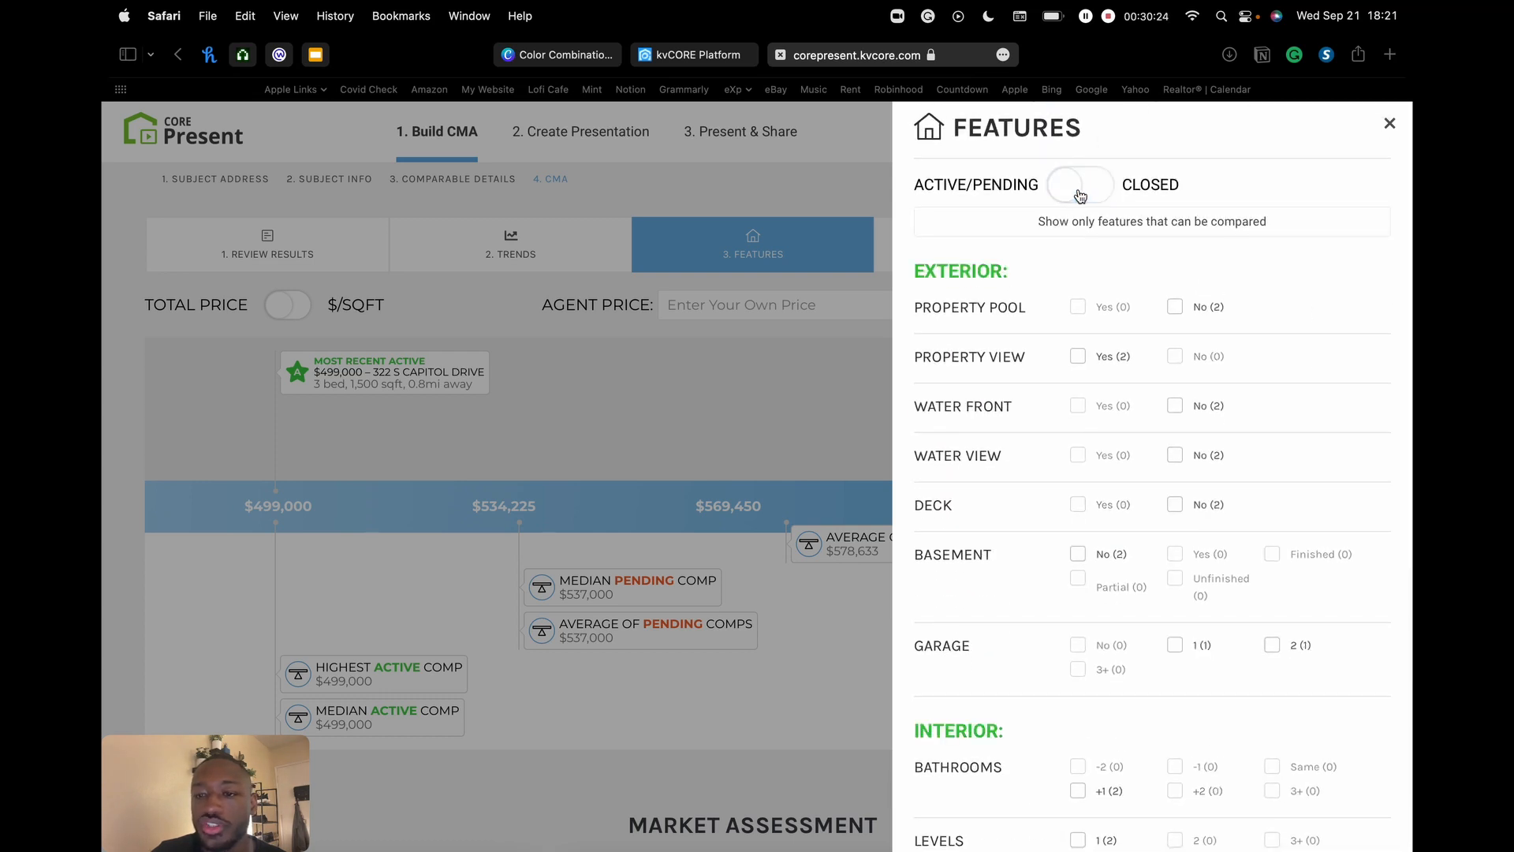
click(1390, 124)
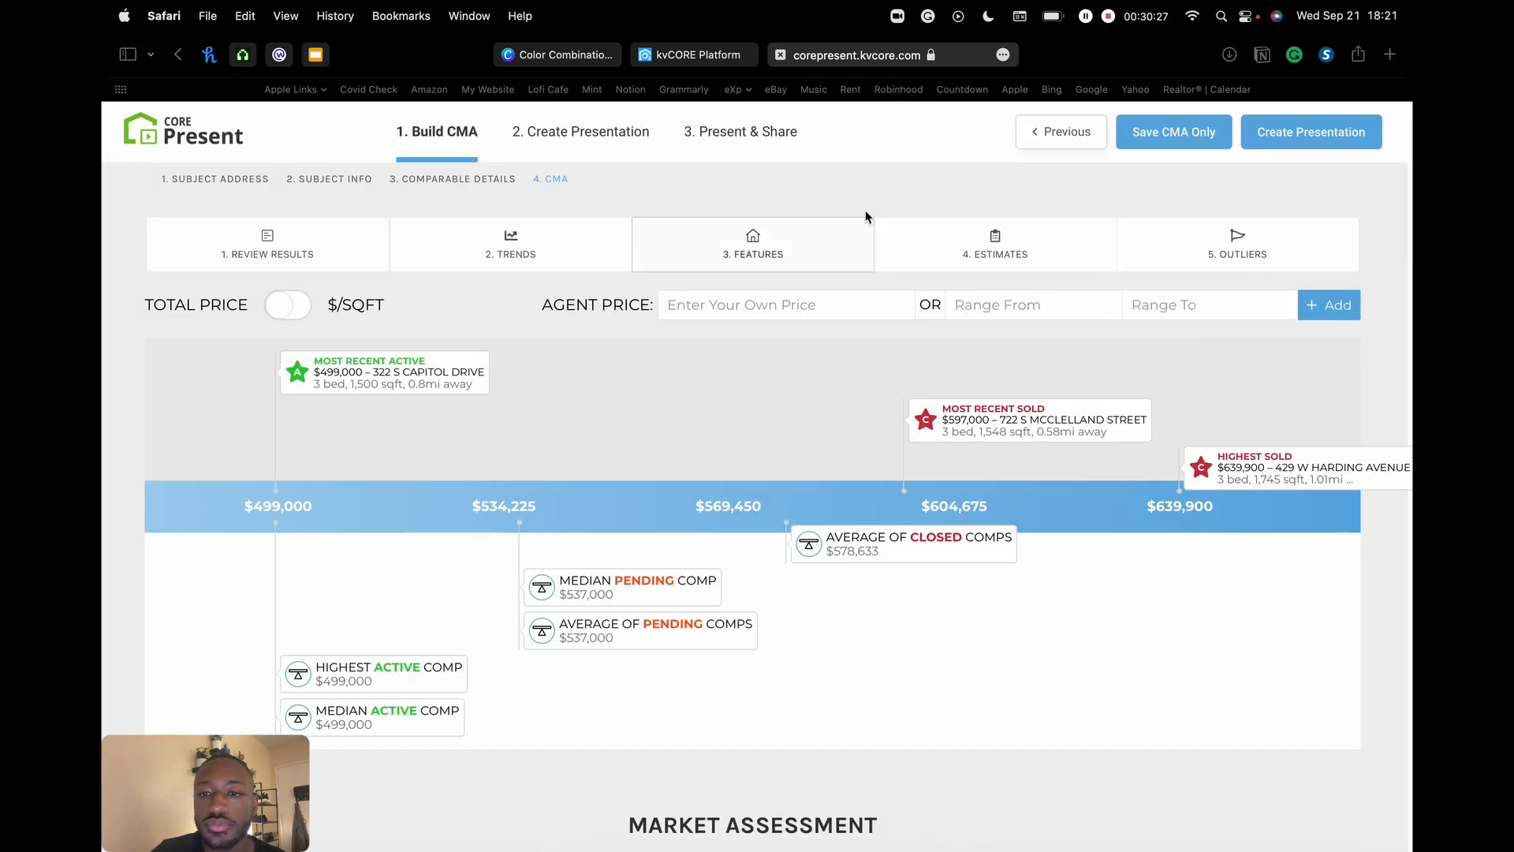
- Add a named $500,000 public estimate to the pricing scale
click(1007, 251)
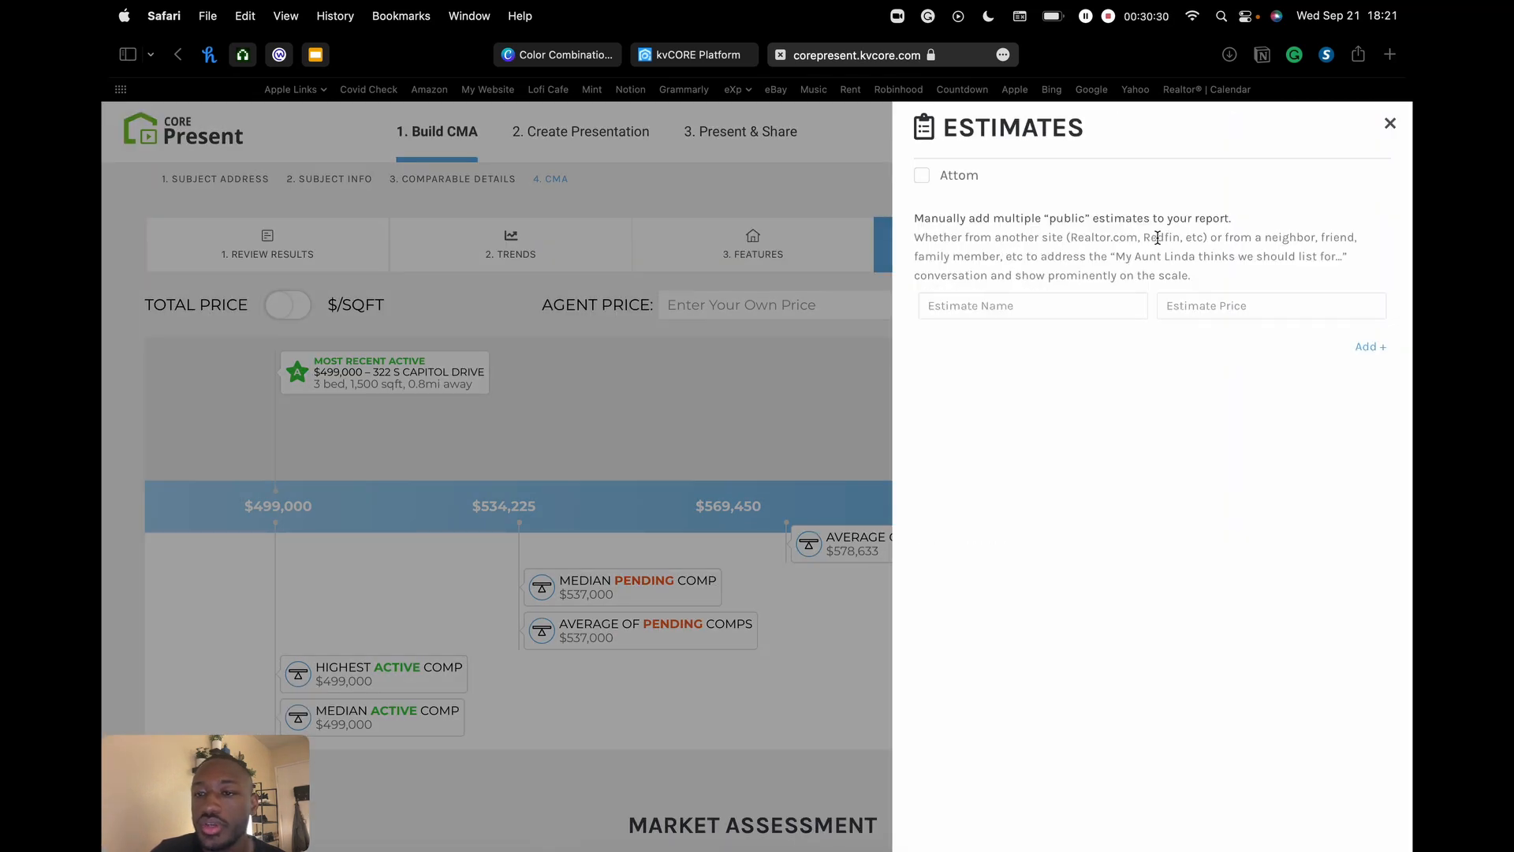
drag(918, 230, 1388, 241)
click(1120, 260)
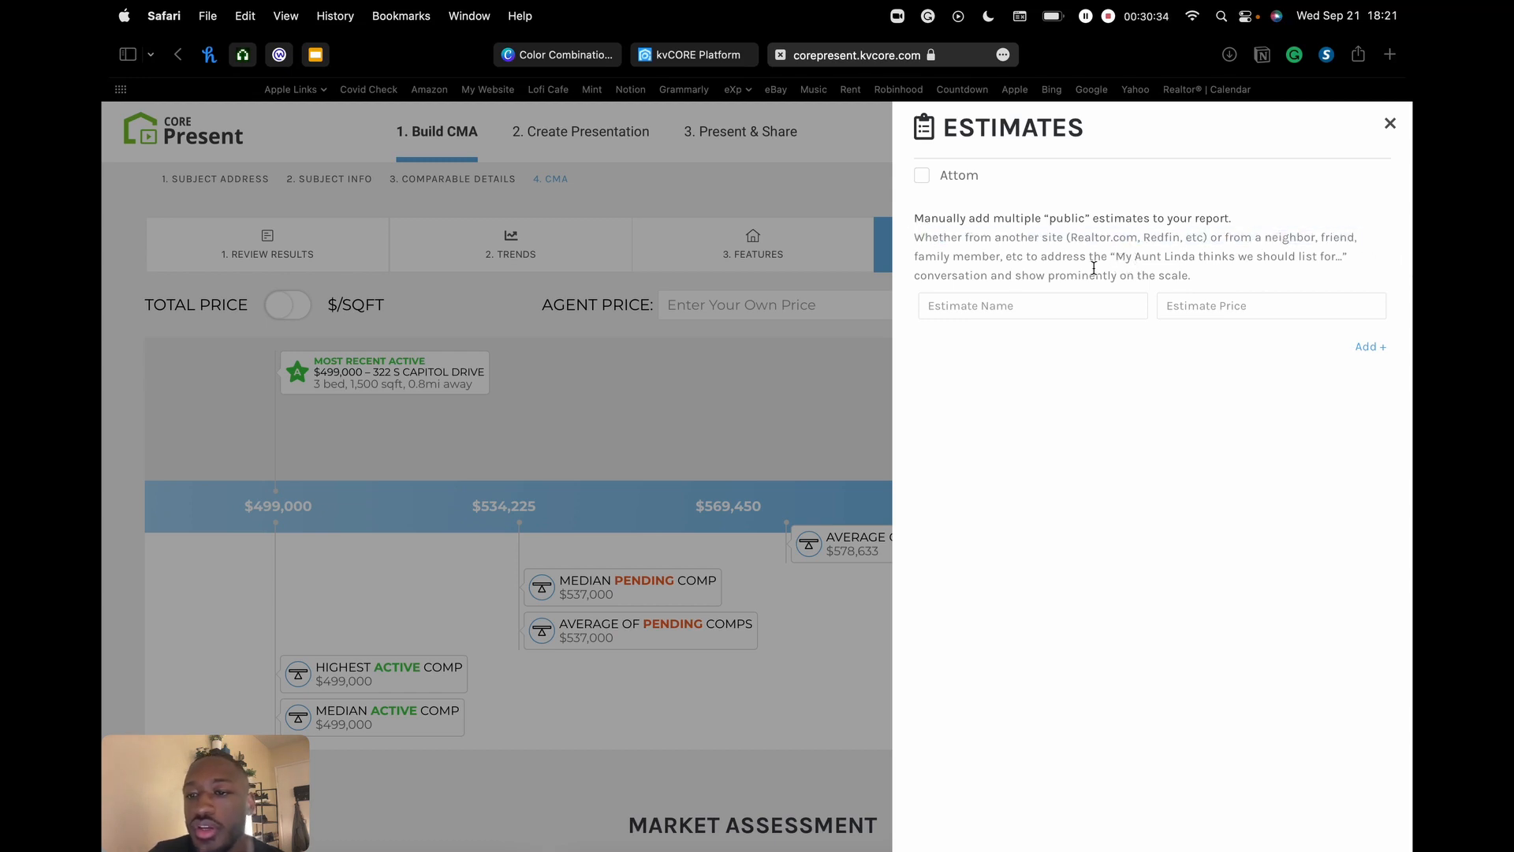
click(1201, 306)
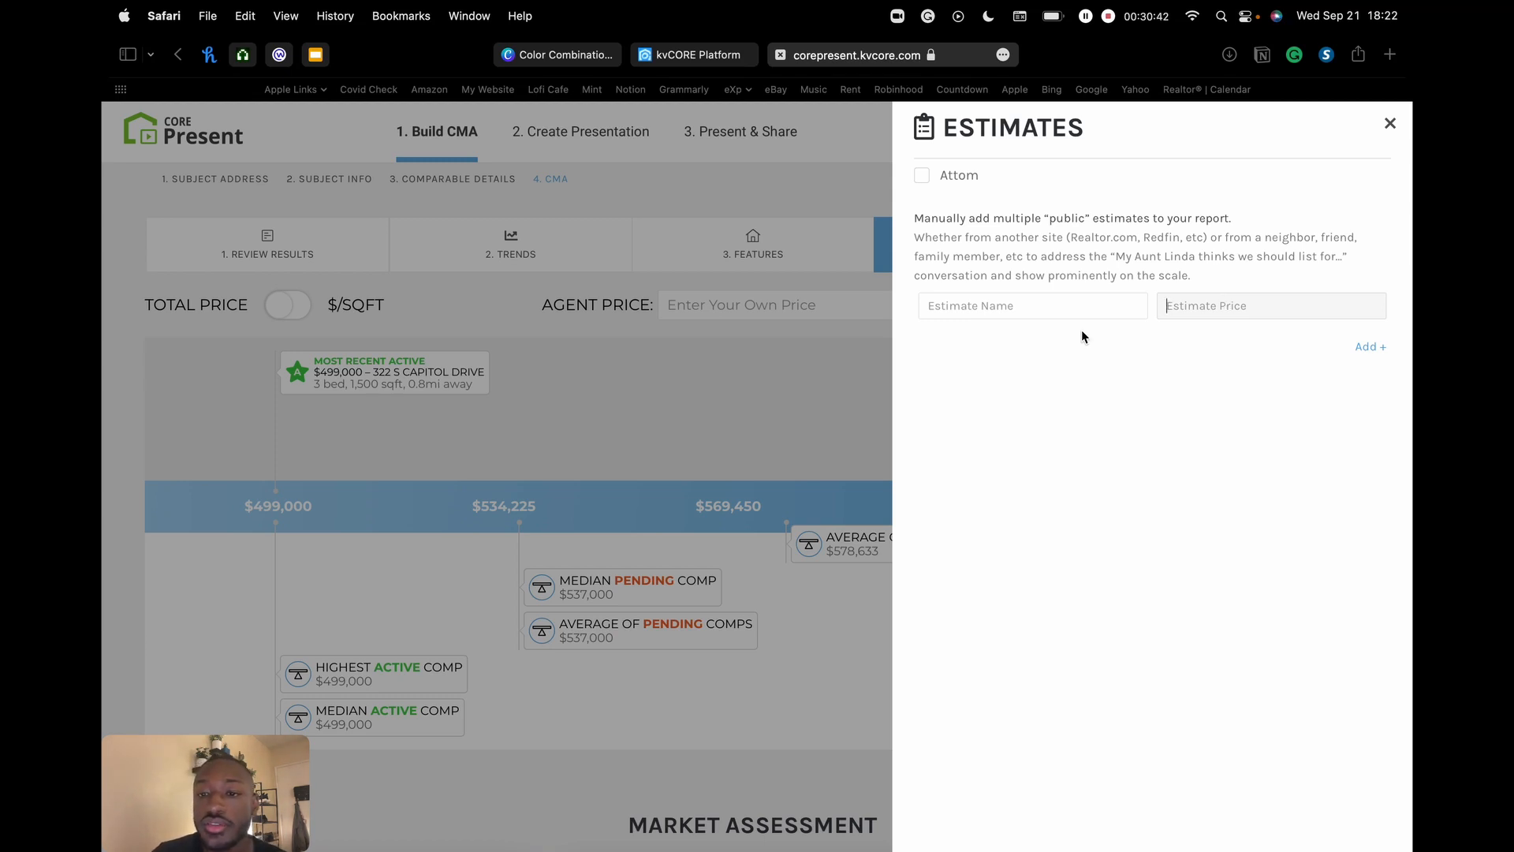
click(982, 306)
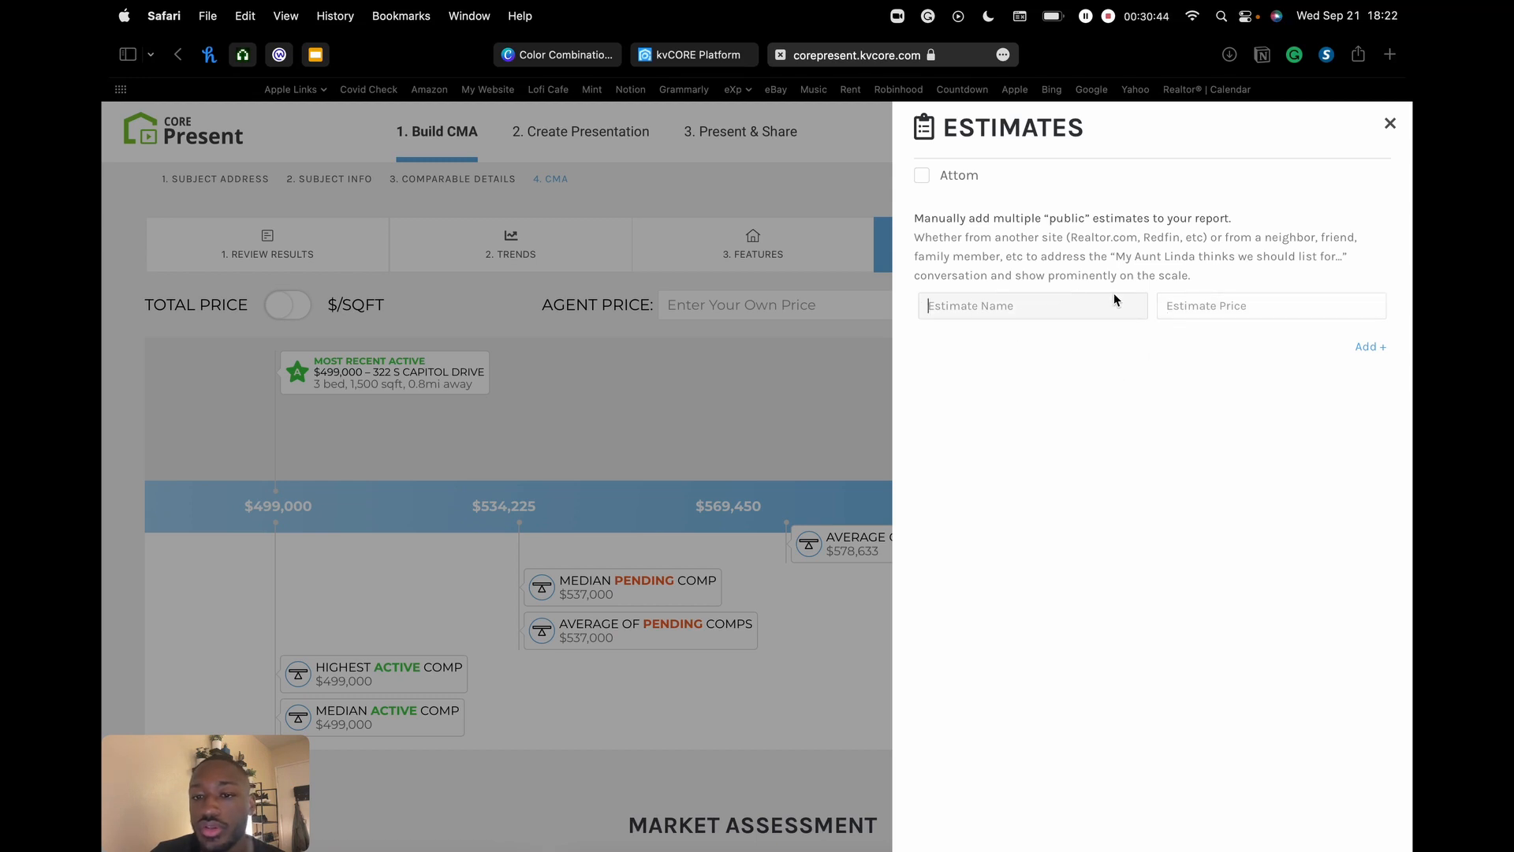
text(tommy)
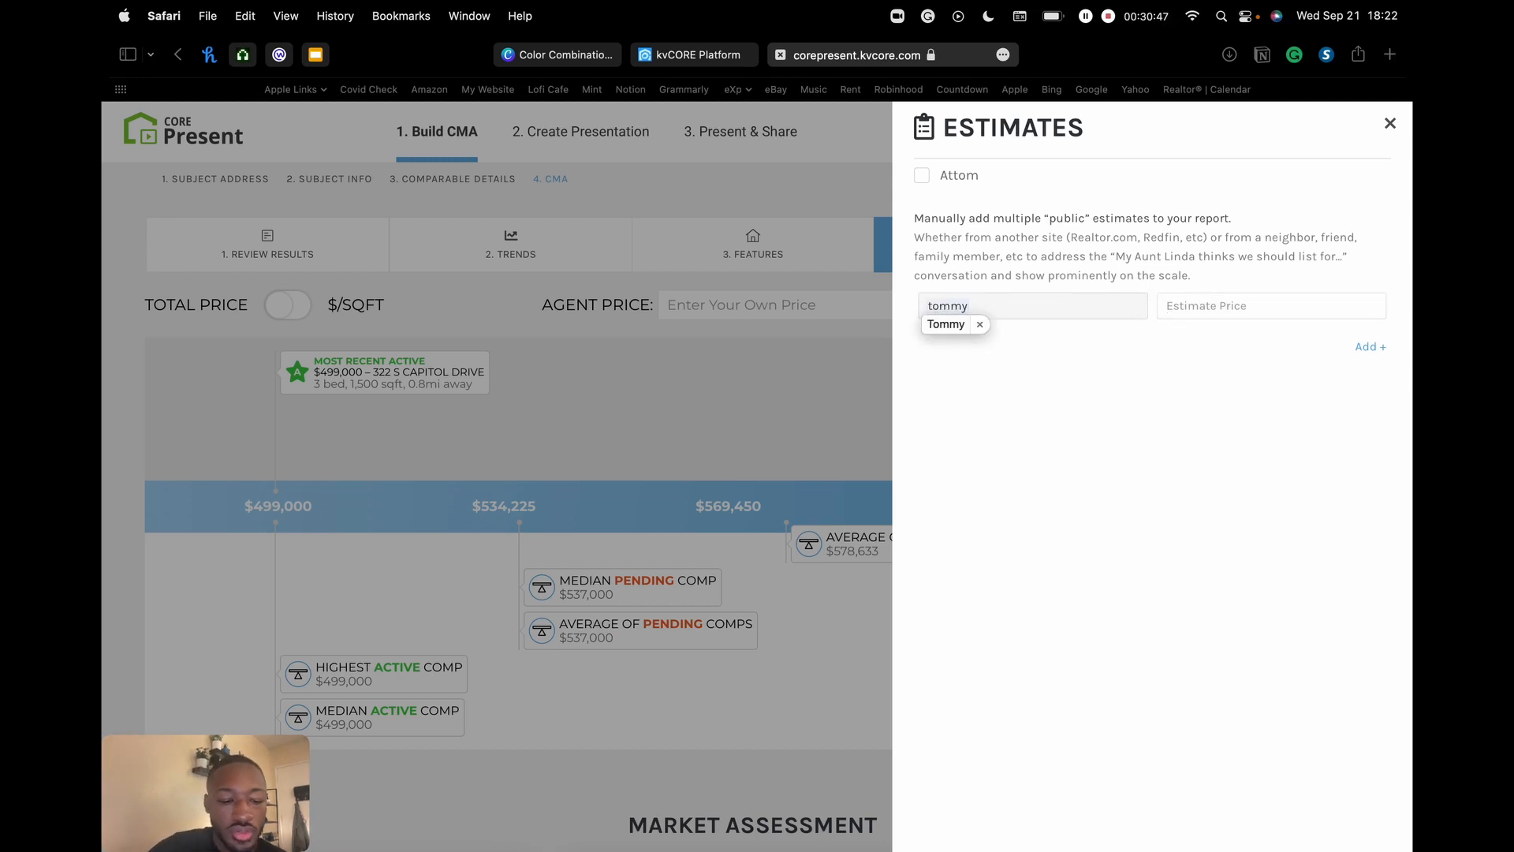
key(Tab)
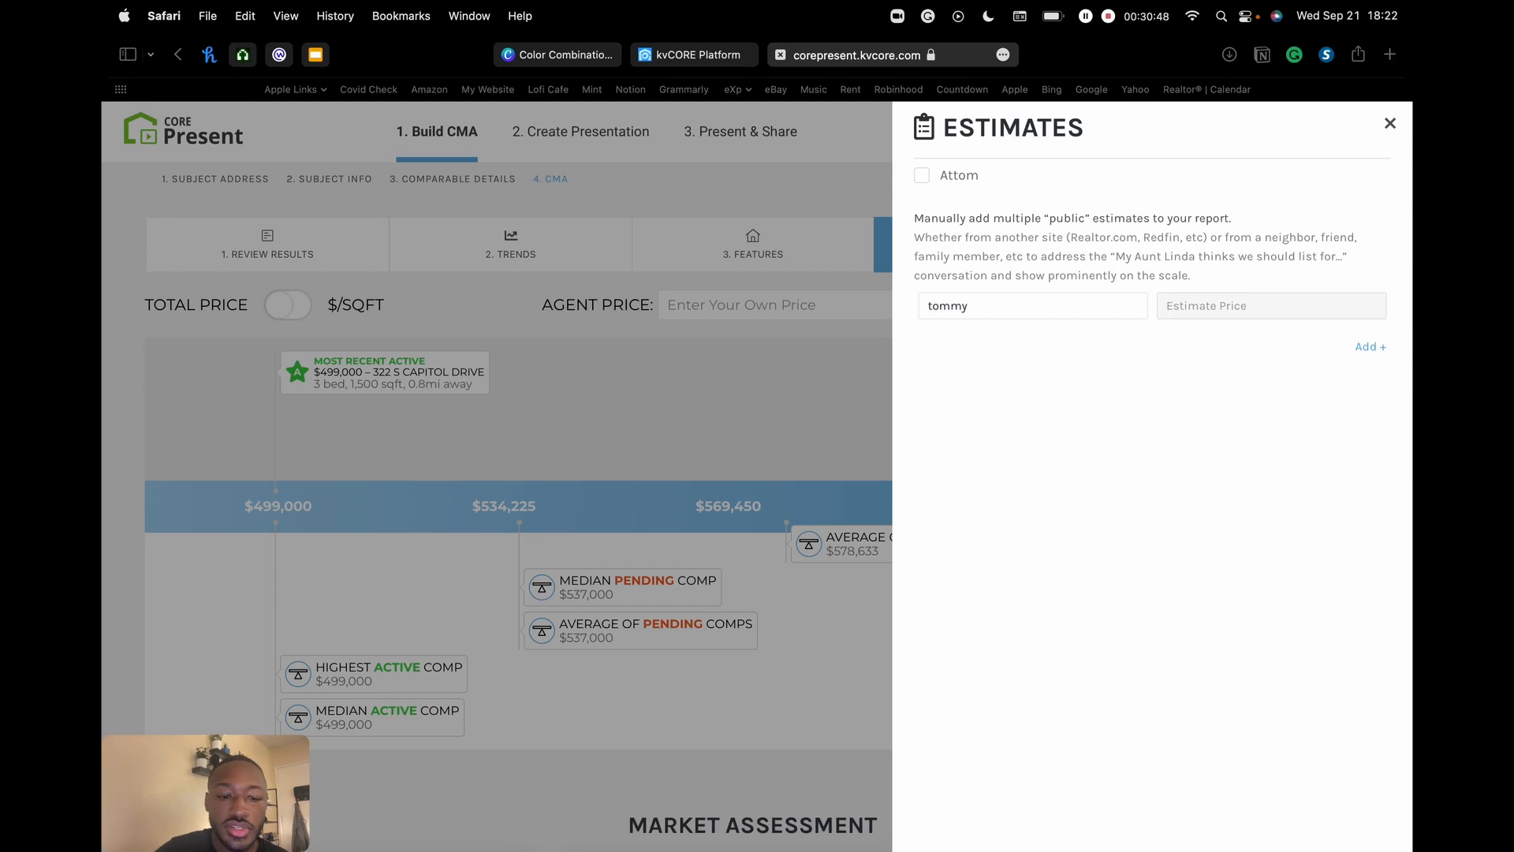
text(500)
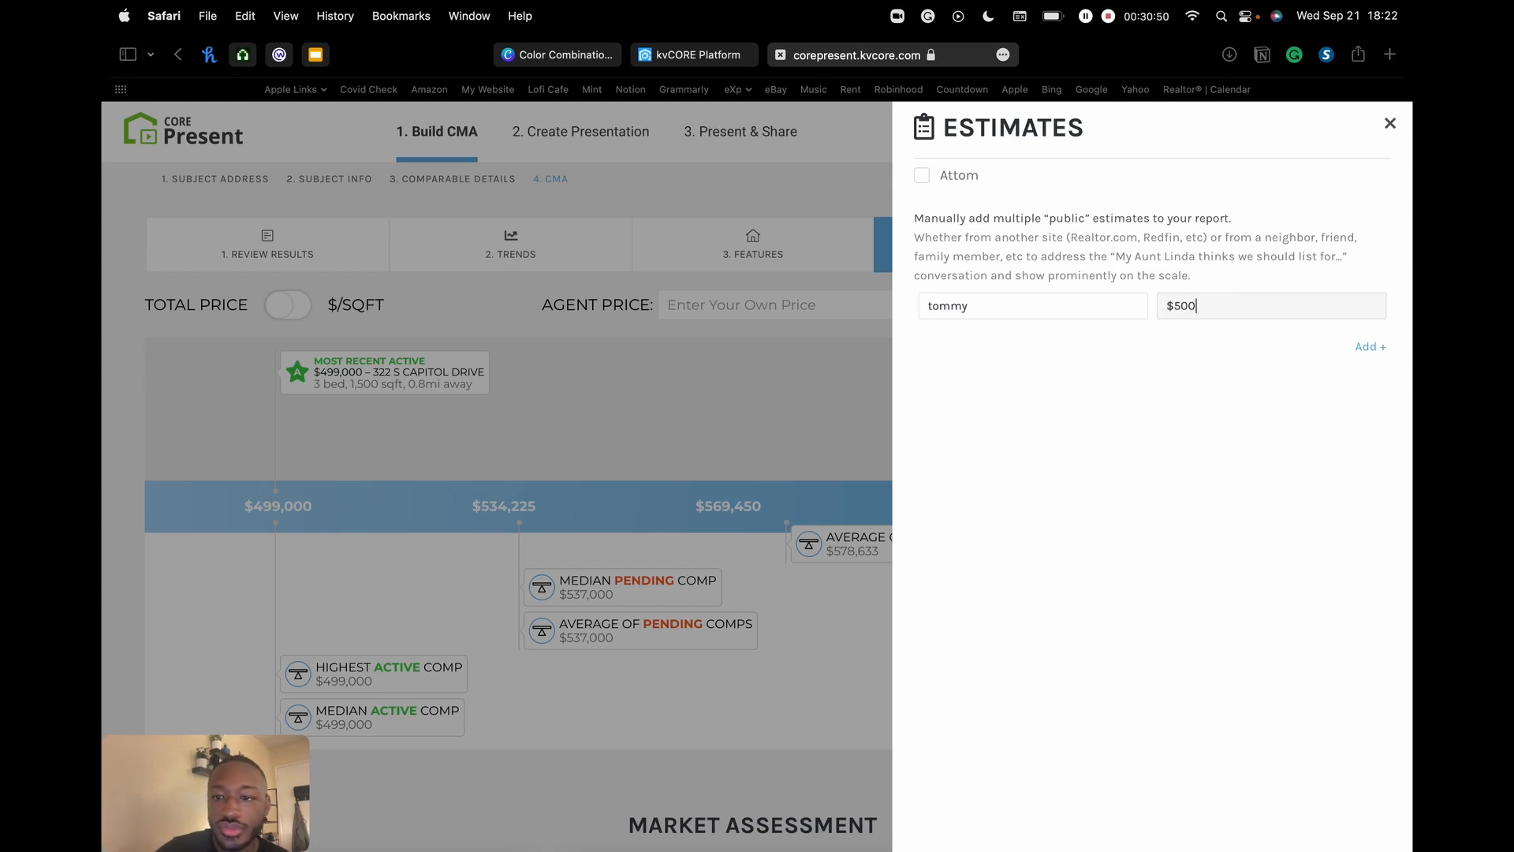
text(,000)
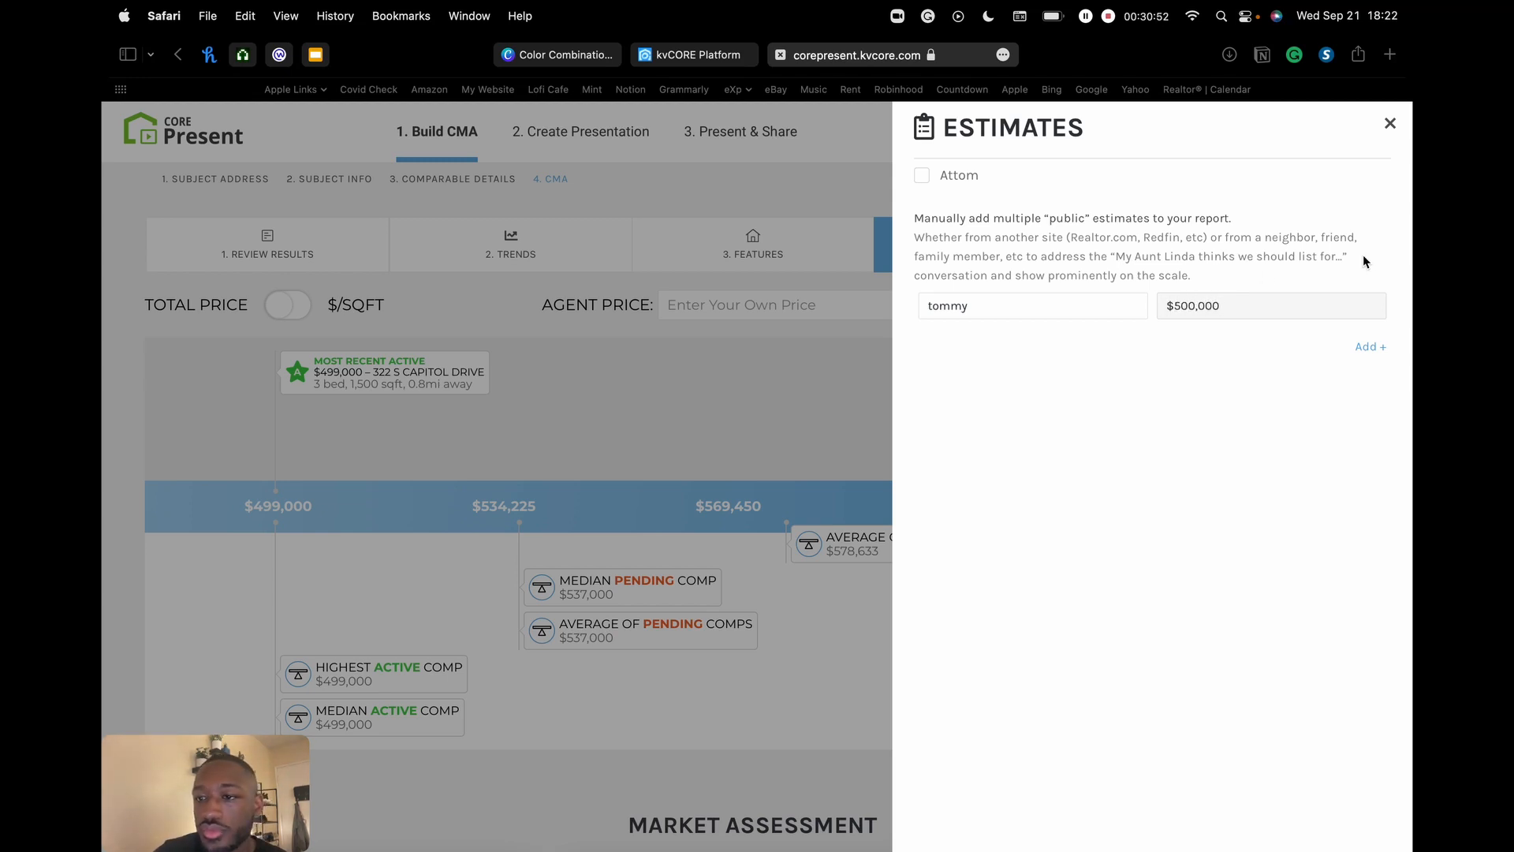
click(1374, 347)
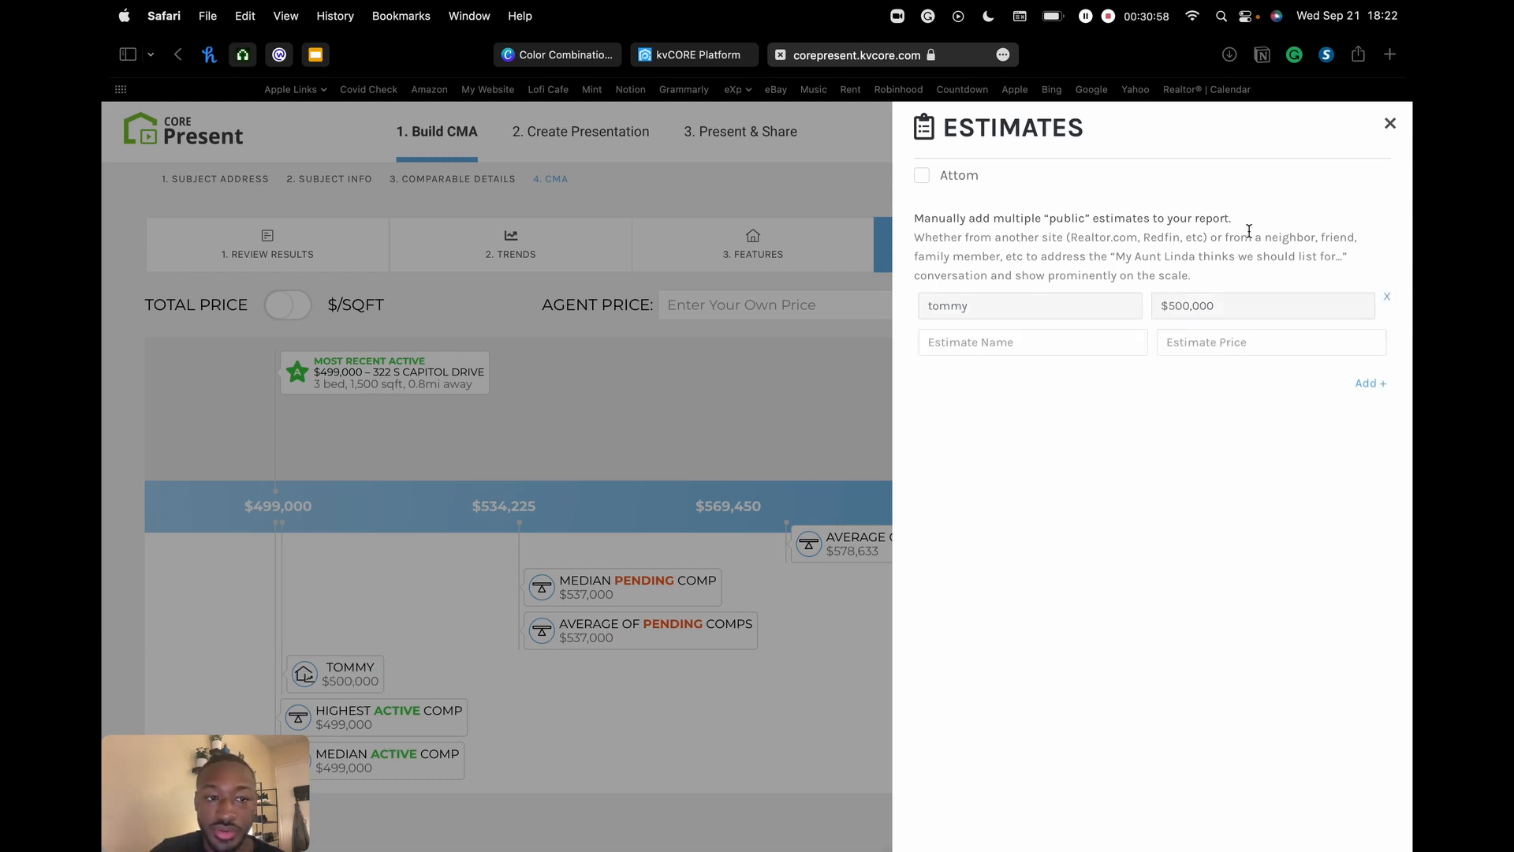
- Delete the $500,000 estimate and close the Estimates panel
scroll(1227, 224, down, 1)
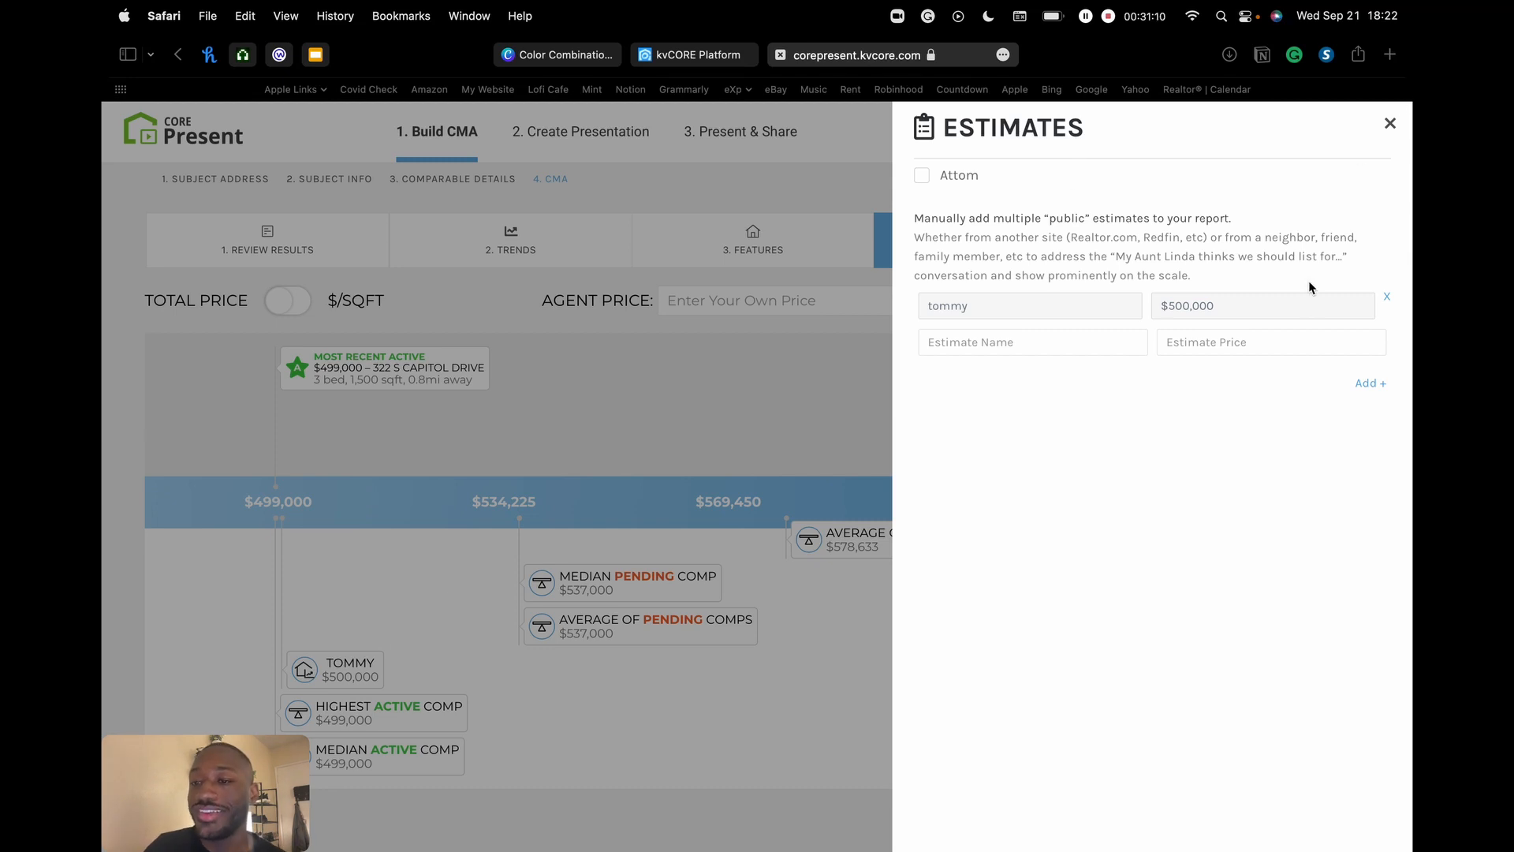
click(1388, 302)
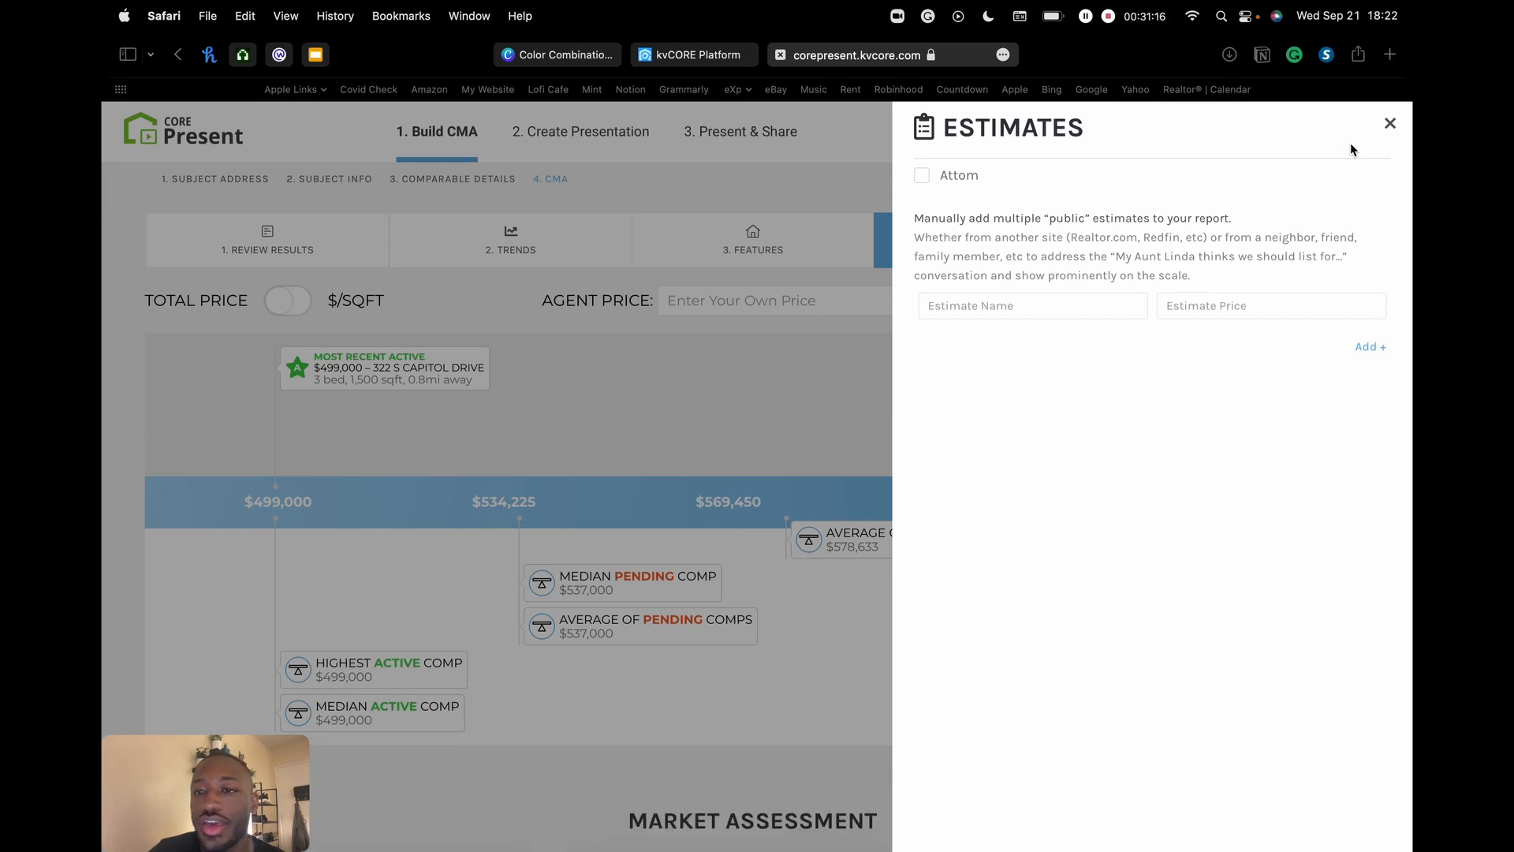
click(1390, 127)
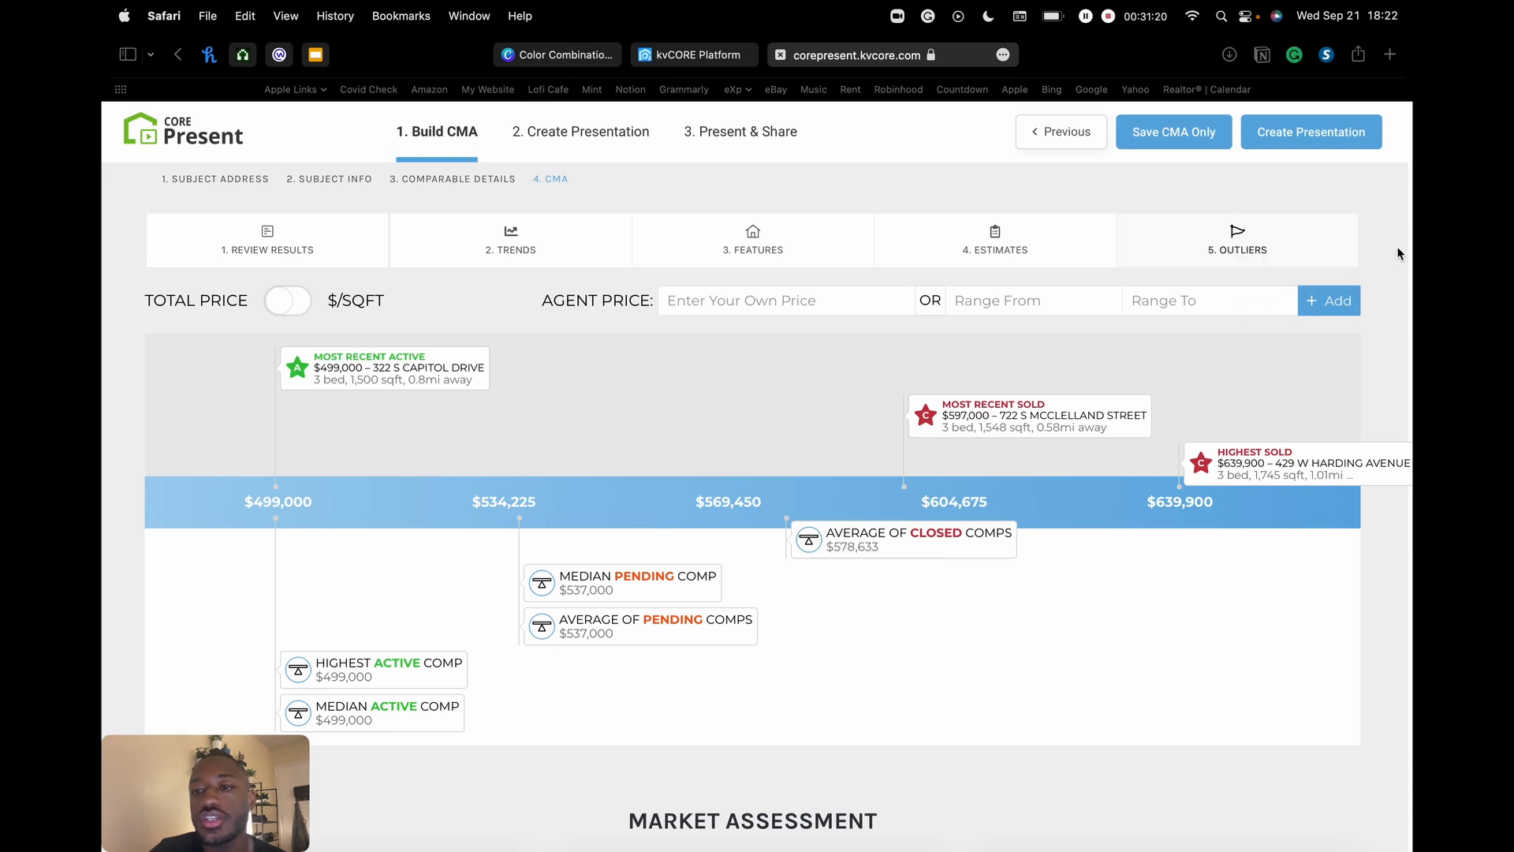
click(1238, 251)
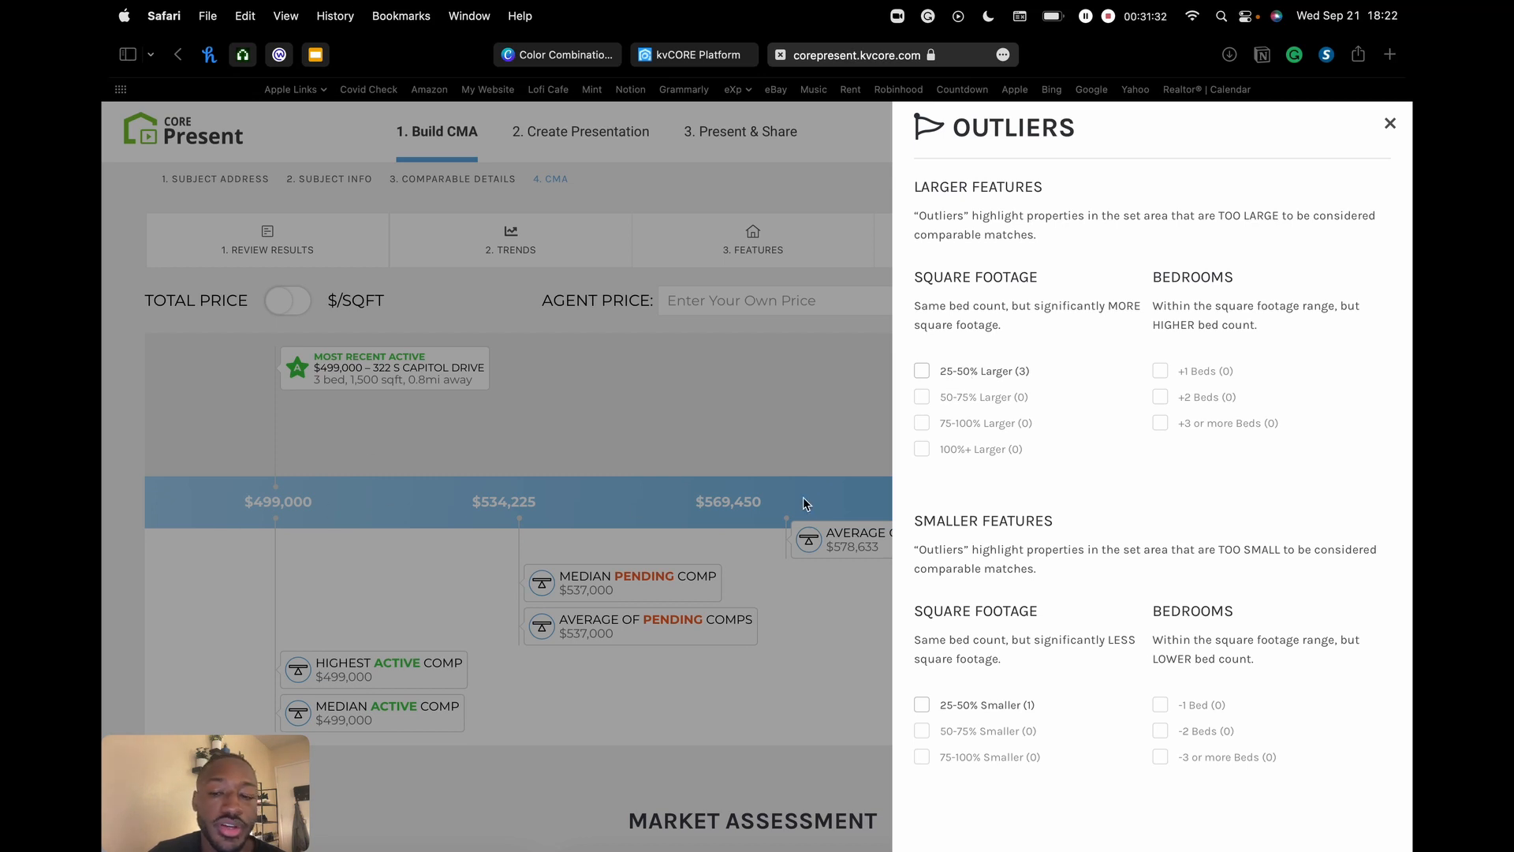
click(925, 375)
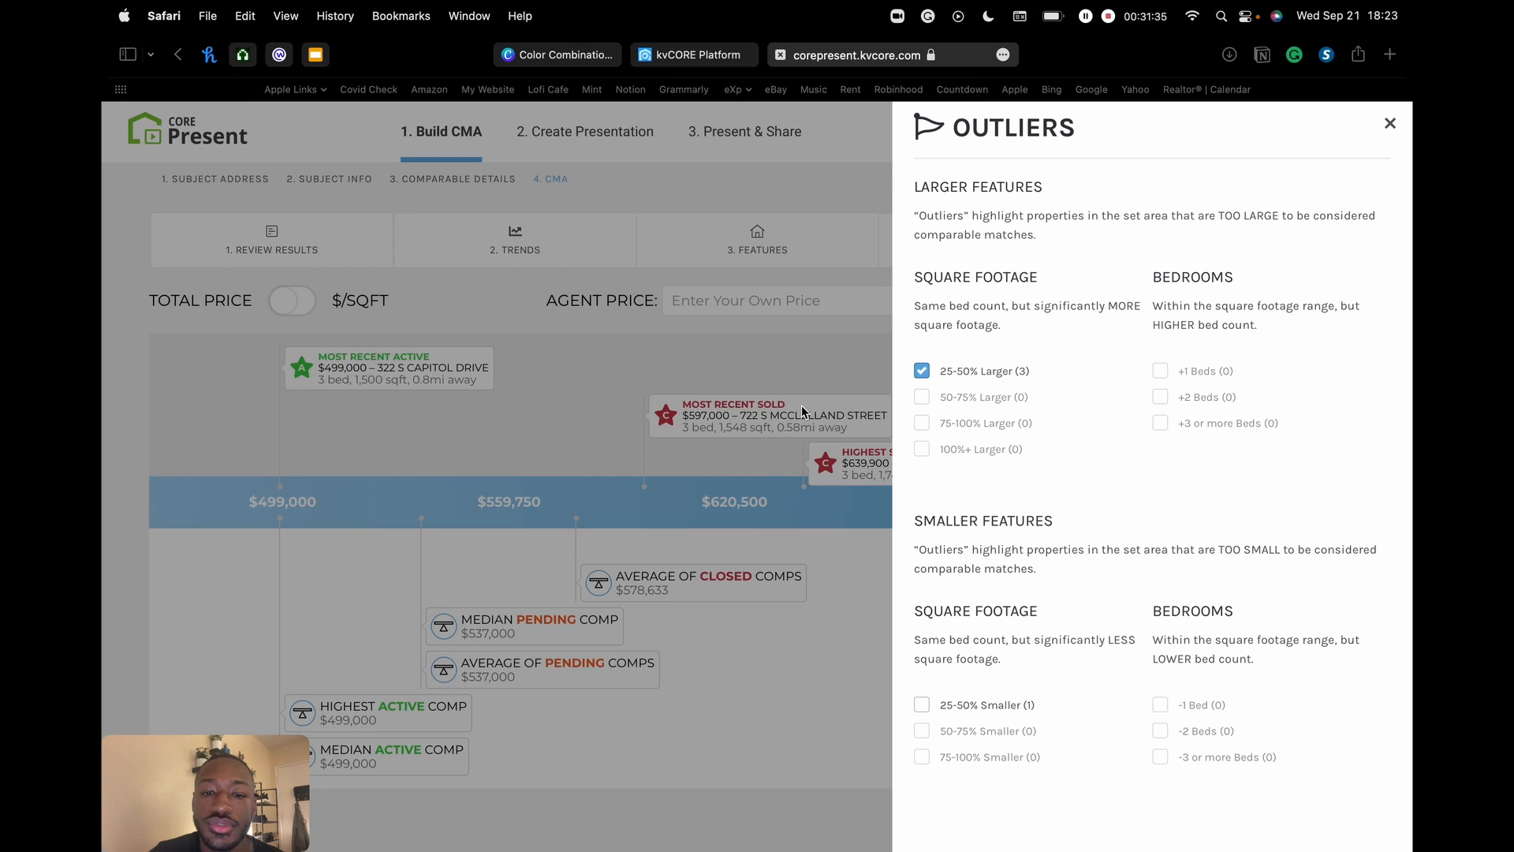
click(922, 372)
scroll(996, 372, down, 3)
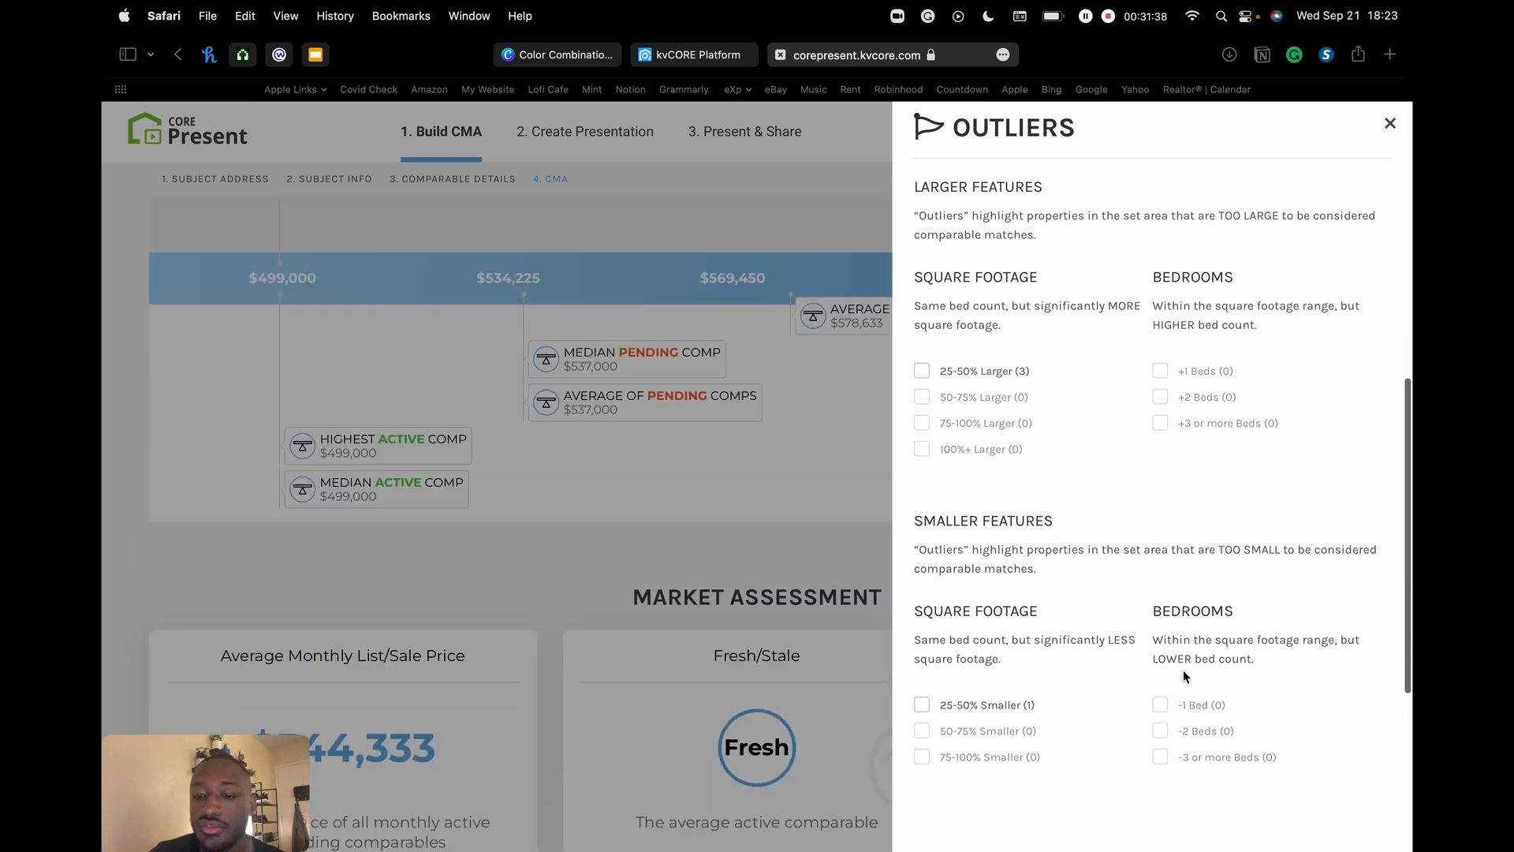
scroll(1172, 404, up, 8)
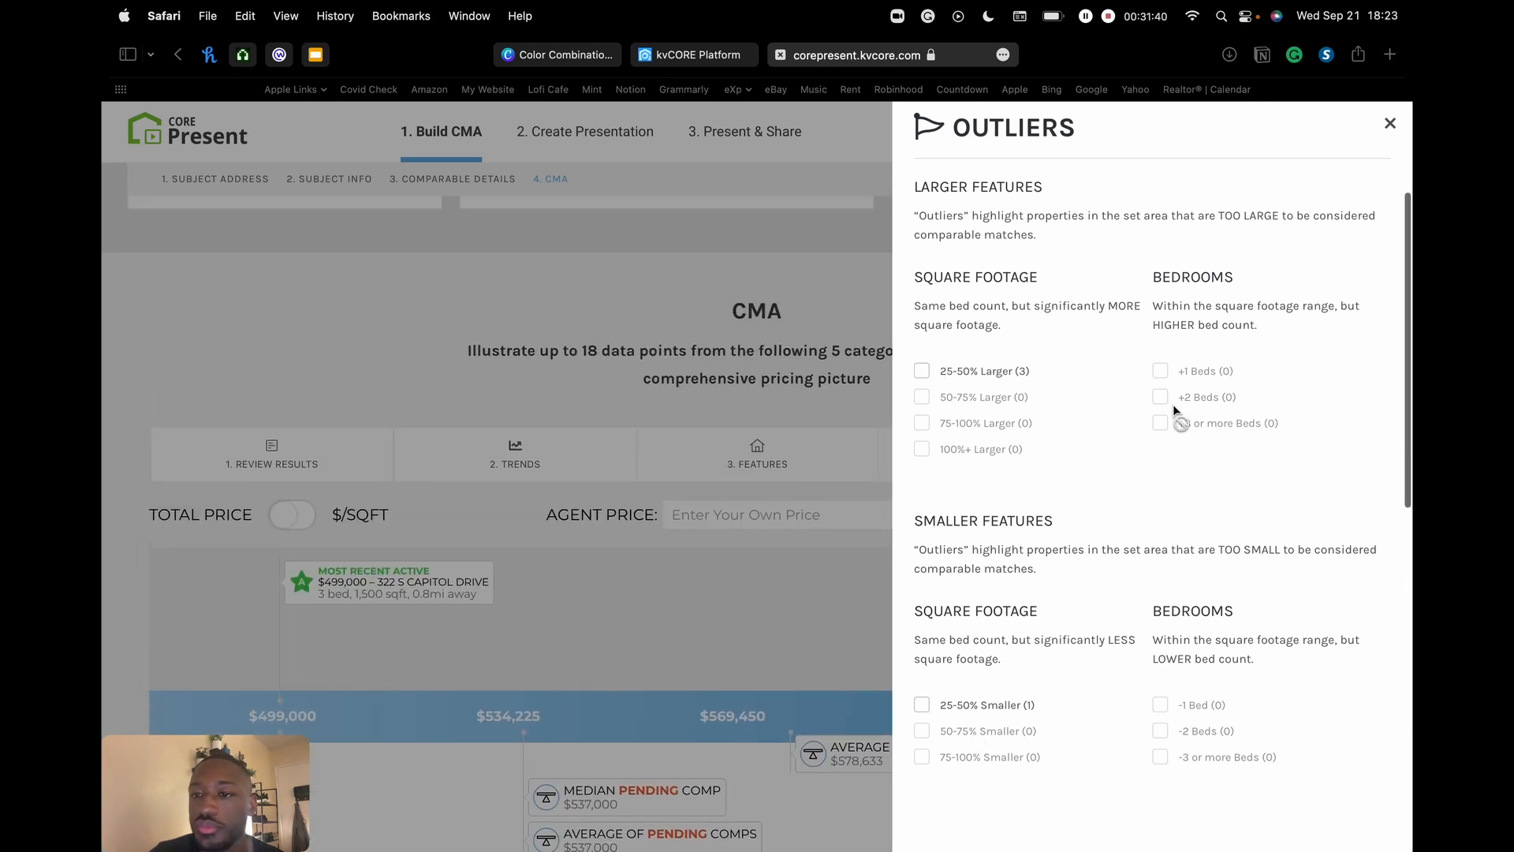
click(1391, 127)
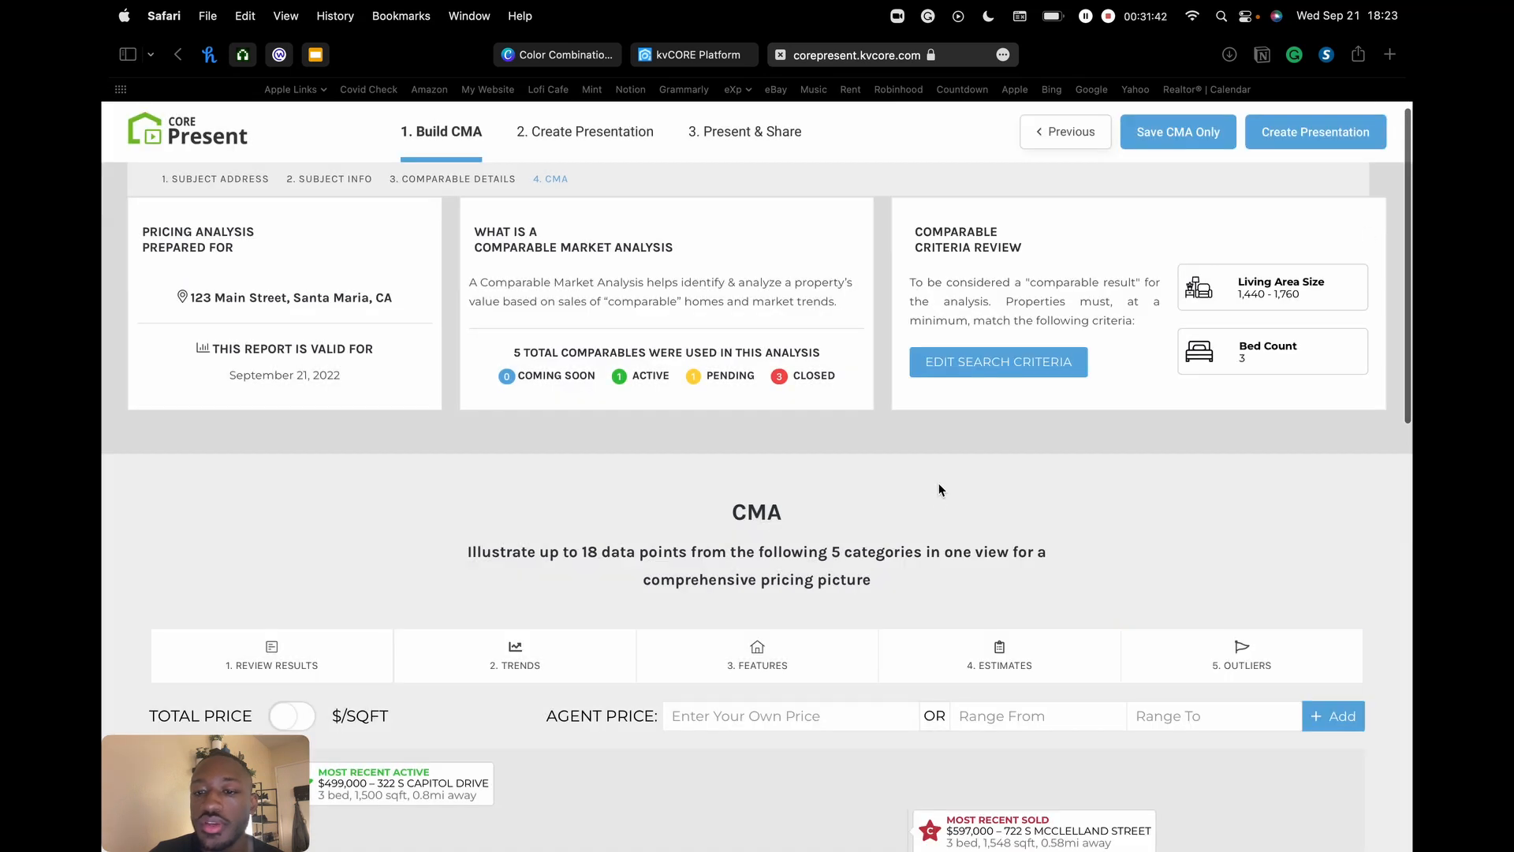
scroll(732, 450, down, 3)
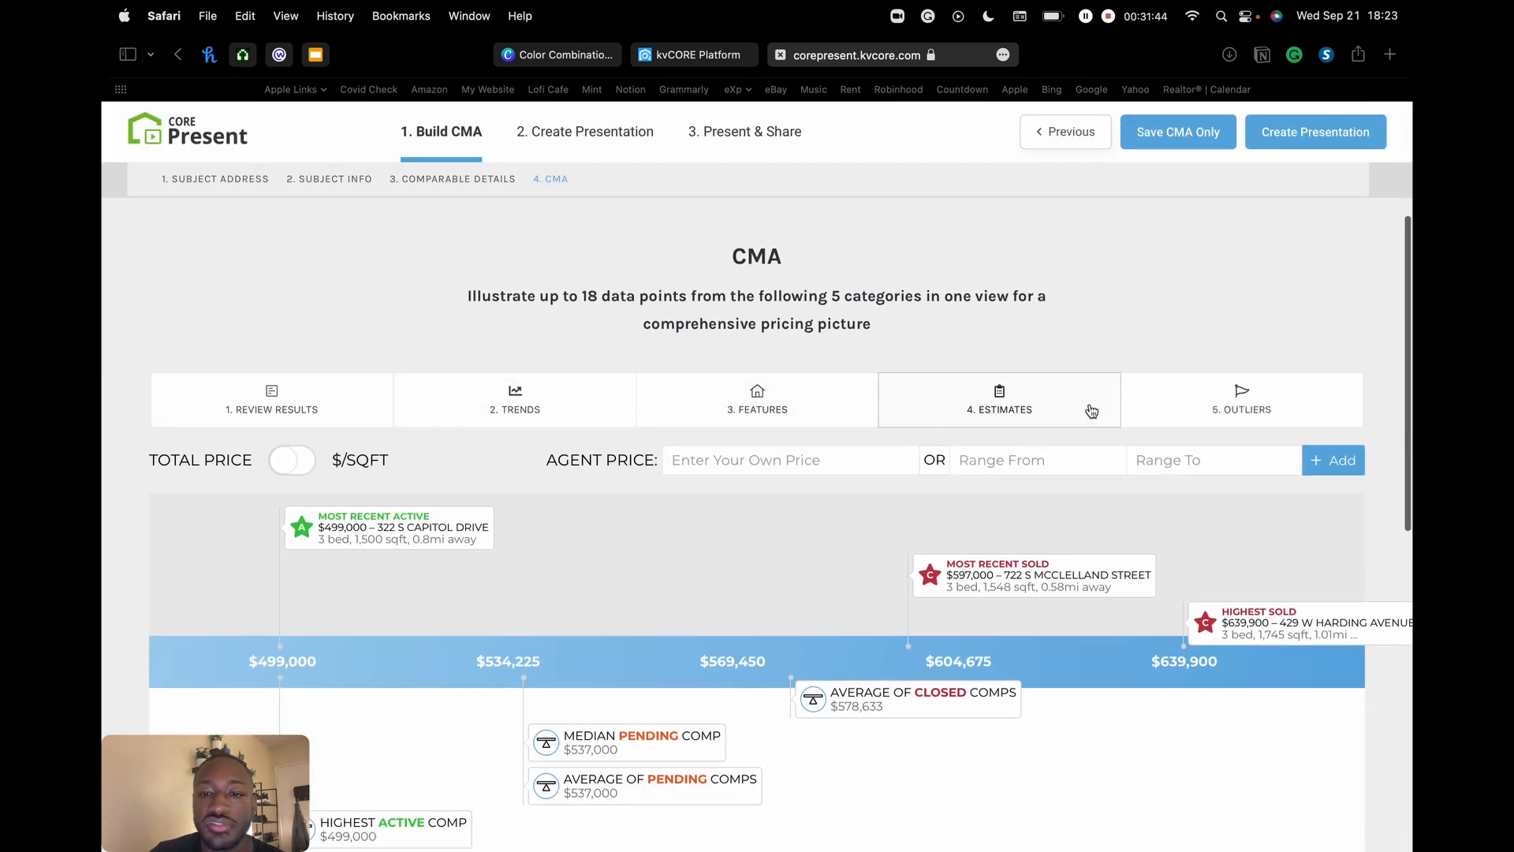
scroll(1018, 297, down, 2)
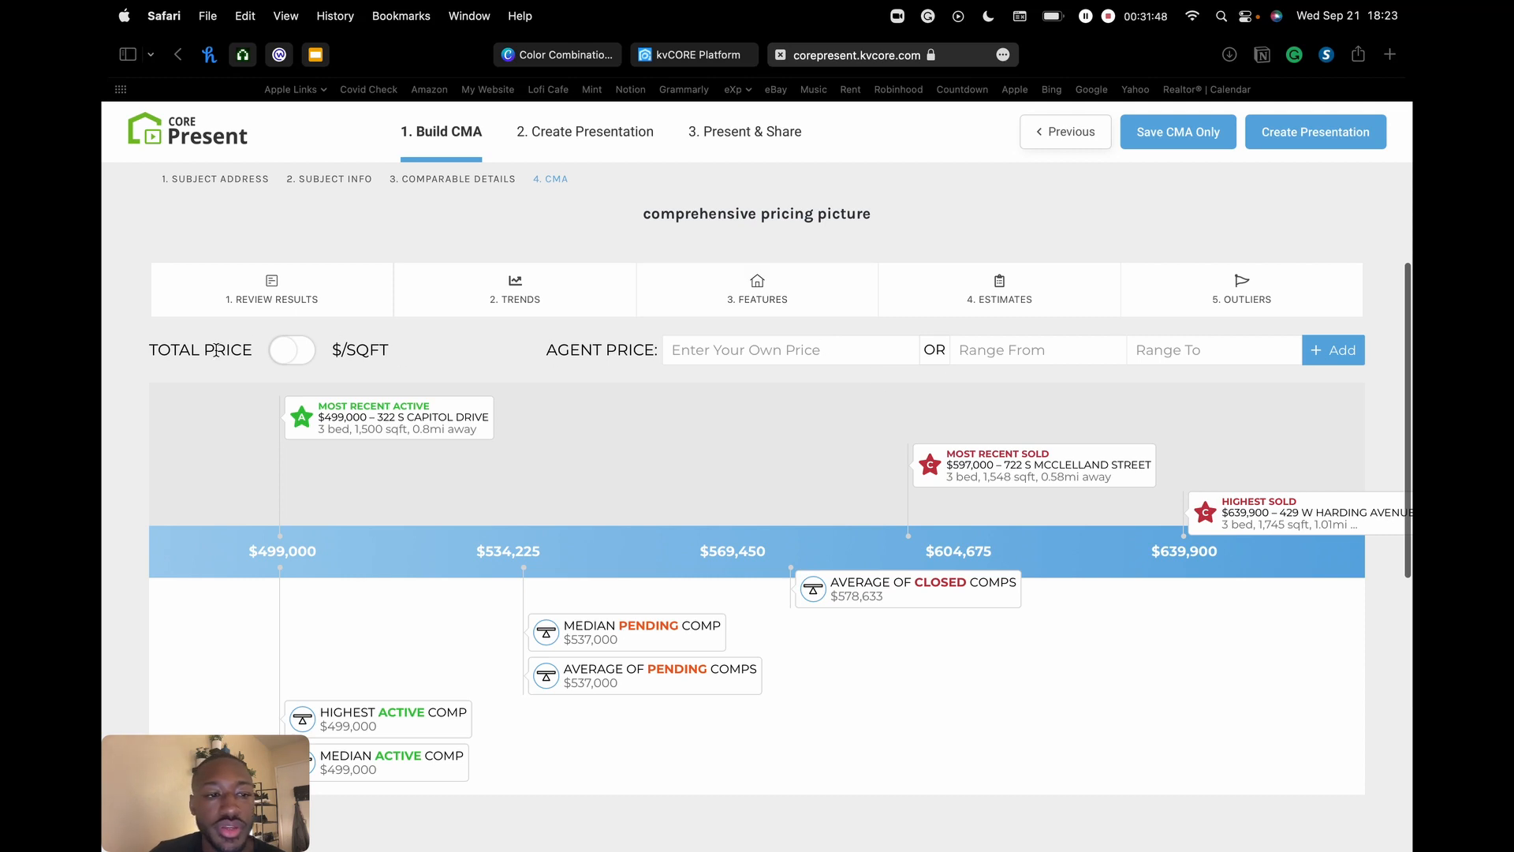
scroll(296, 367, down, 2)
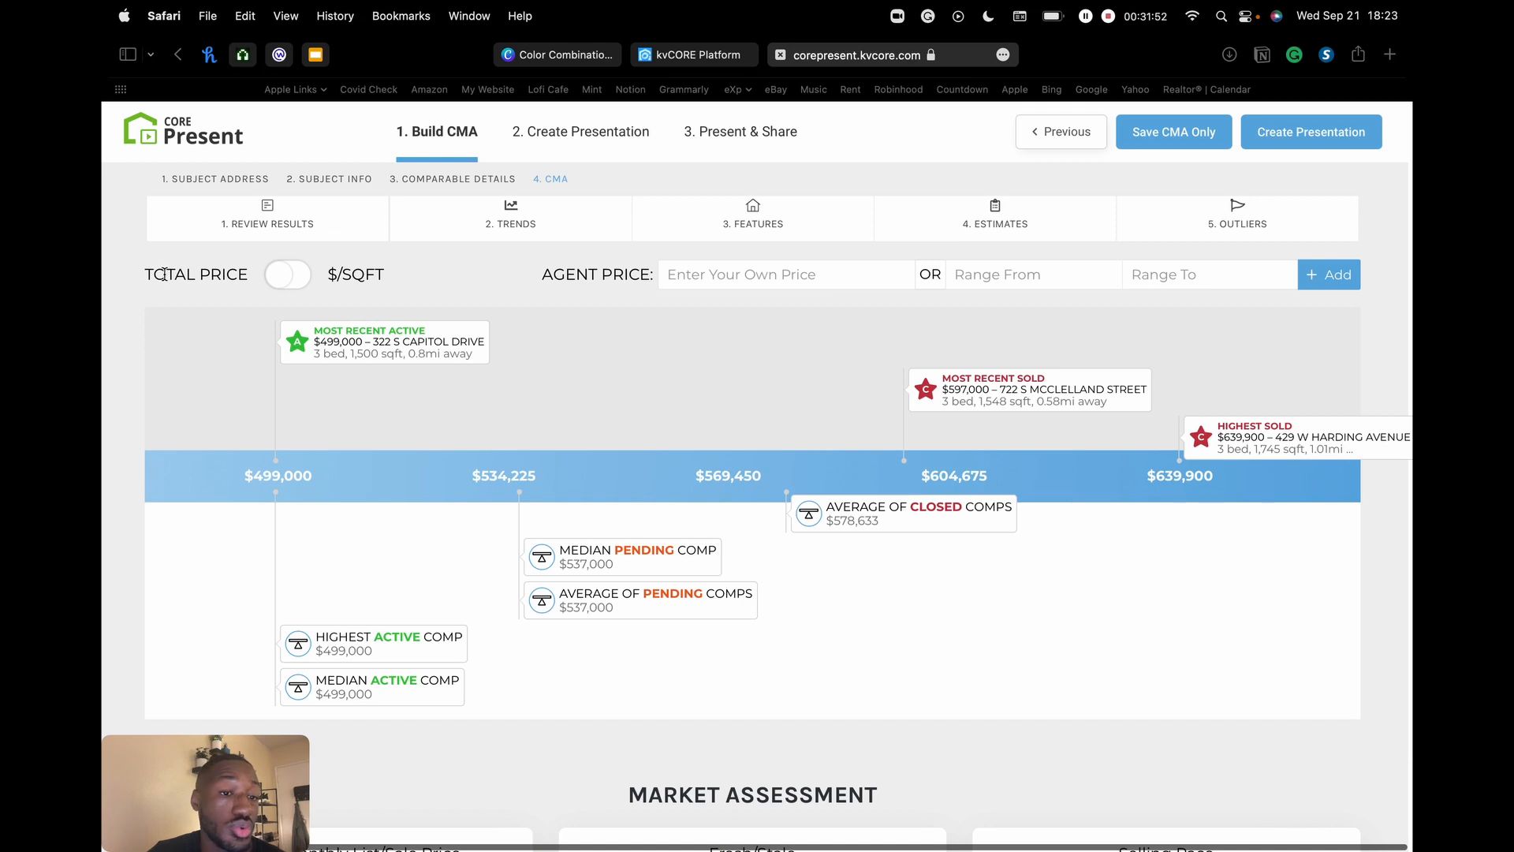
click(288, 280)
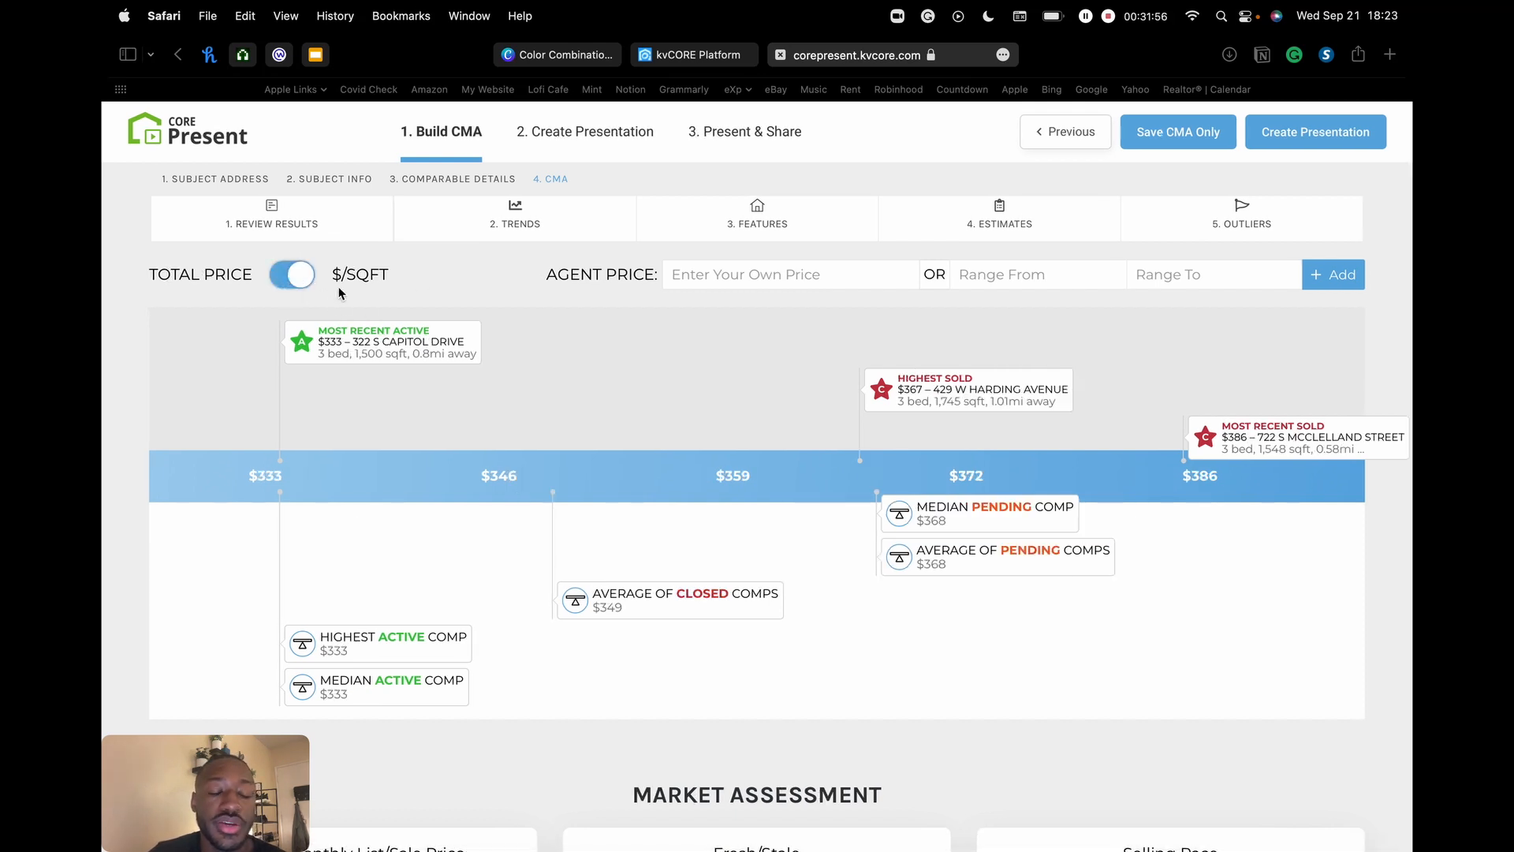
click(287, 276)
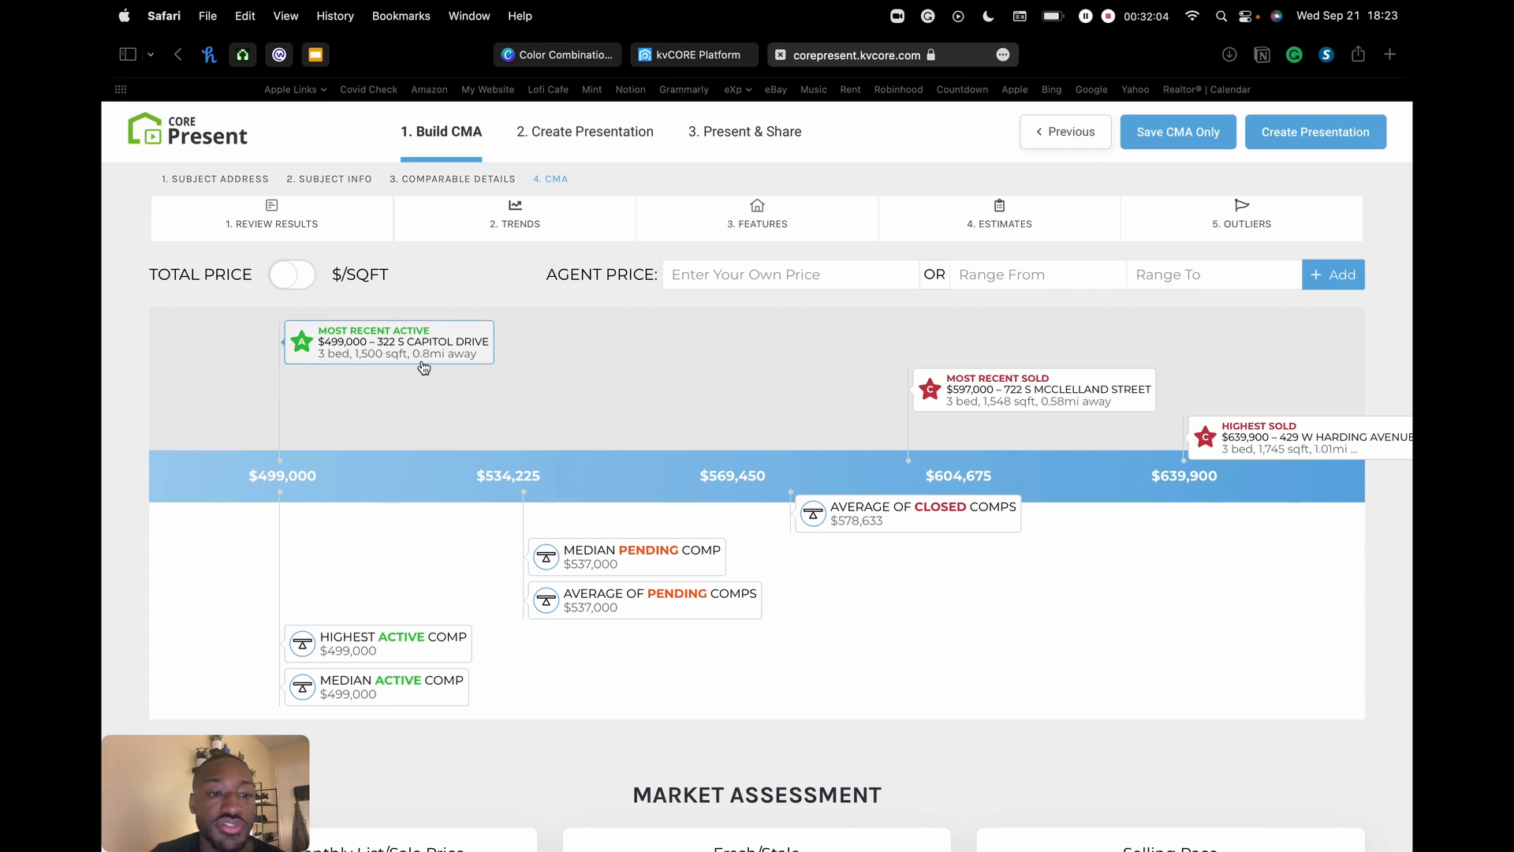
click(770, 276)
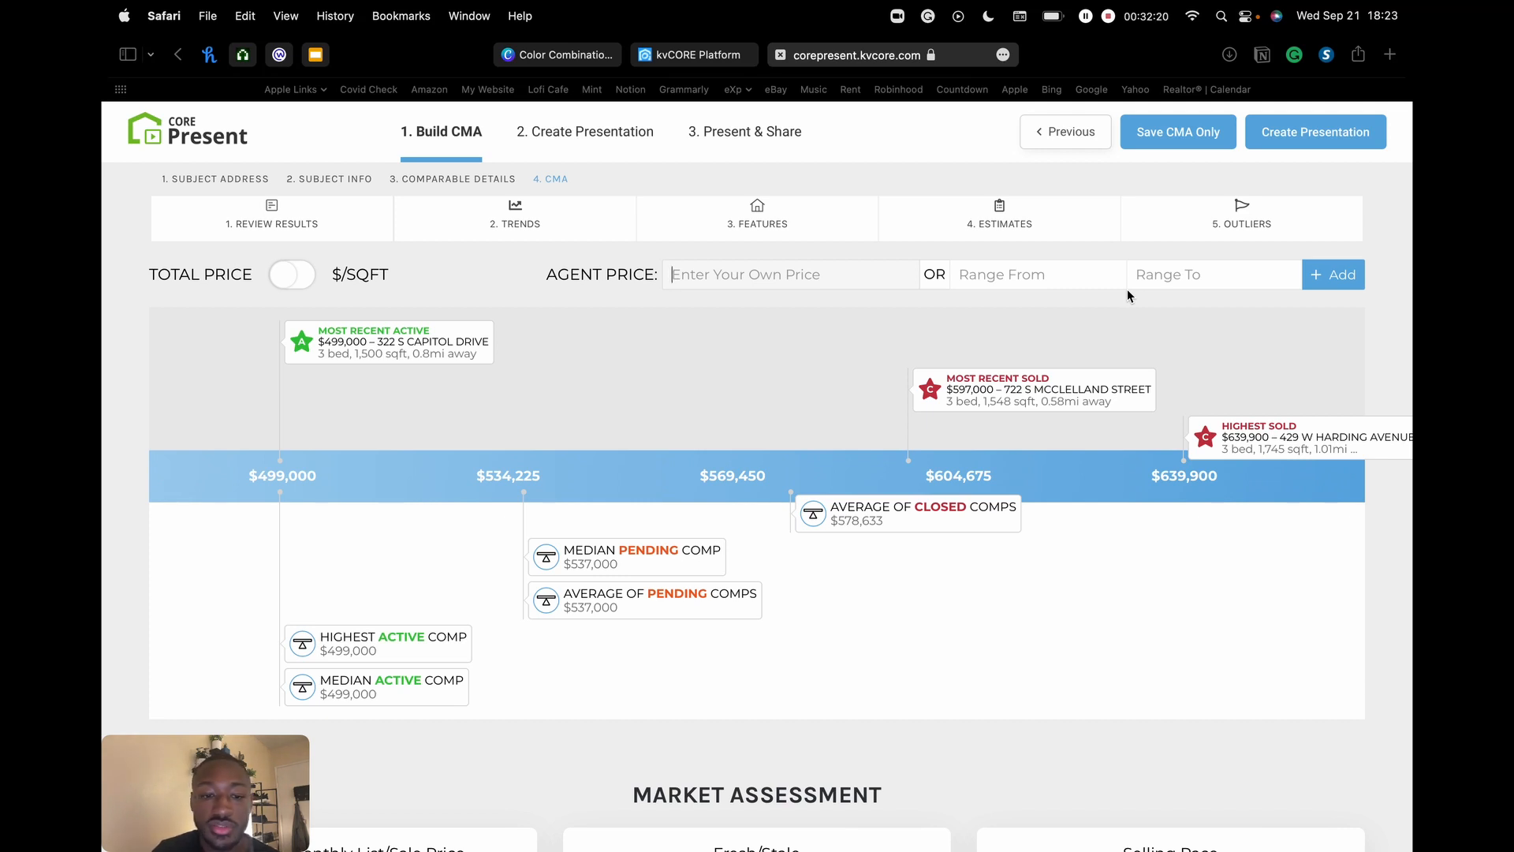
text($550,0)
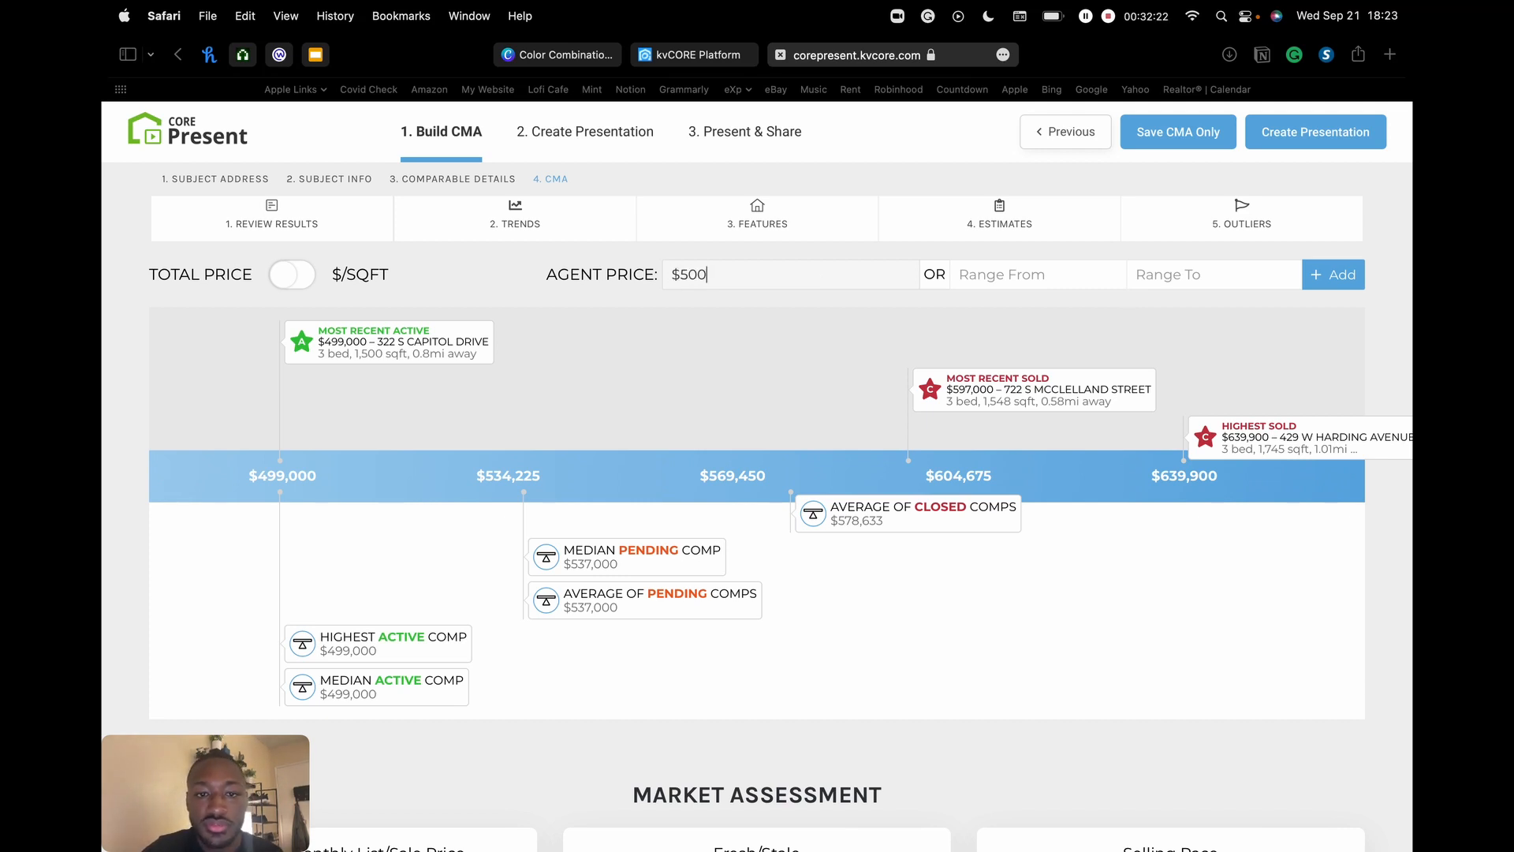
key(BackSpace)
key(BackSpace)
text(500000)
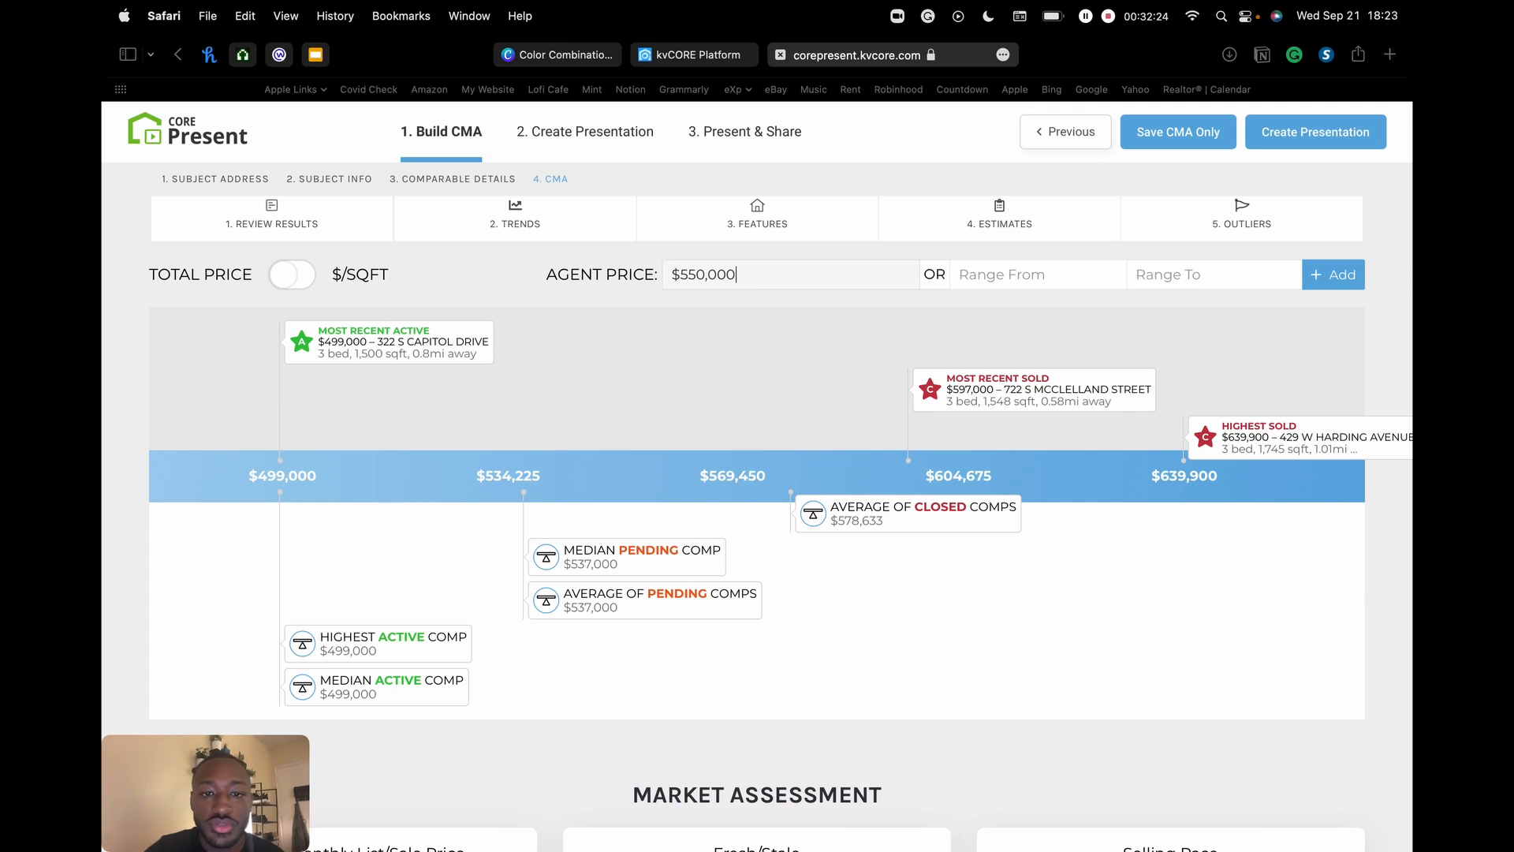
click(1334, 276)
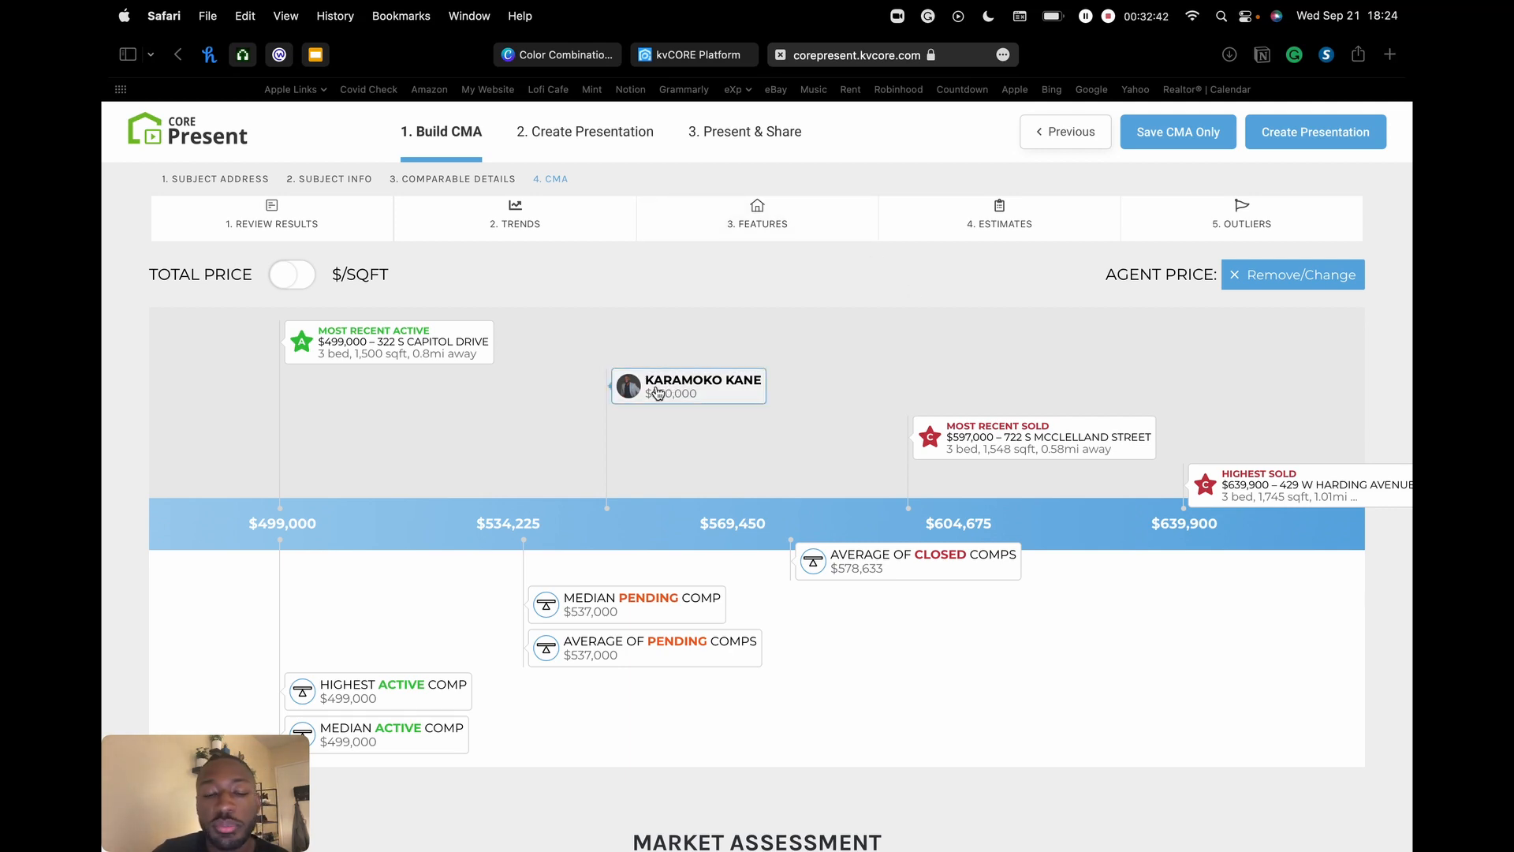
click(1280, 276)
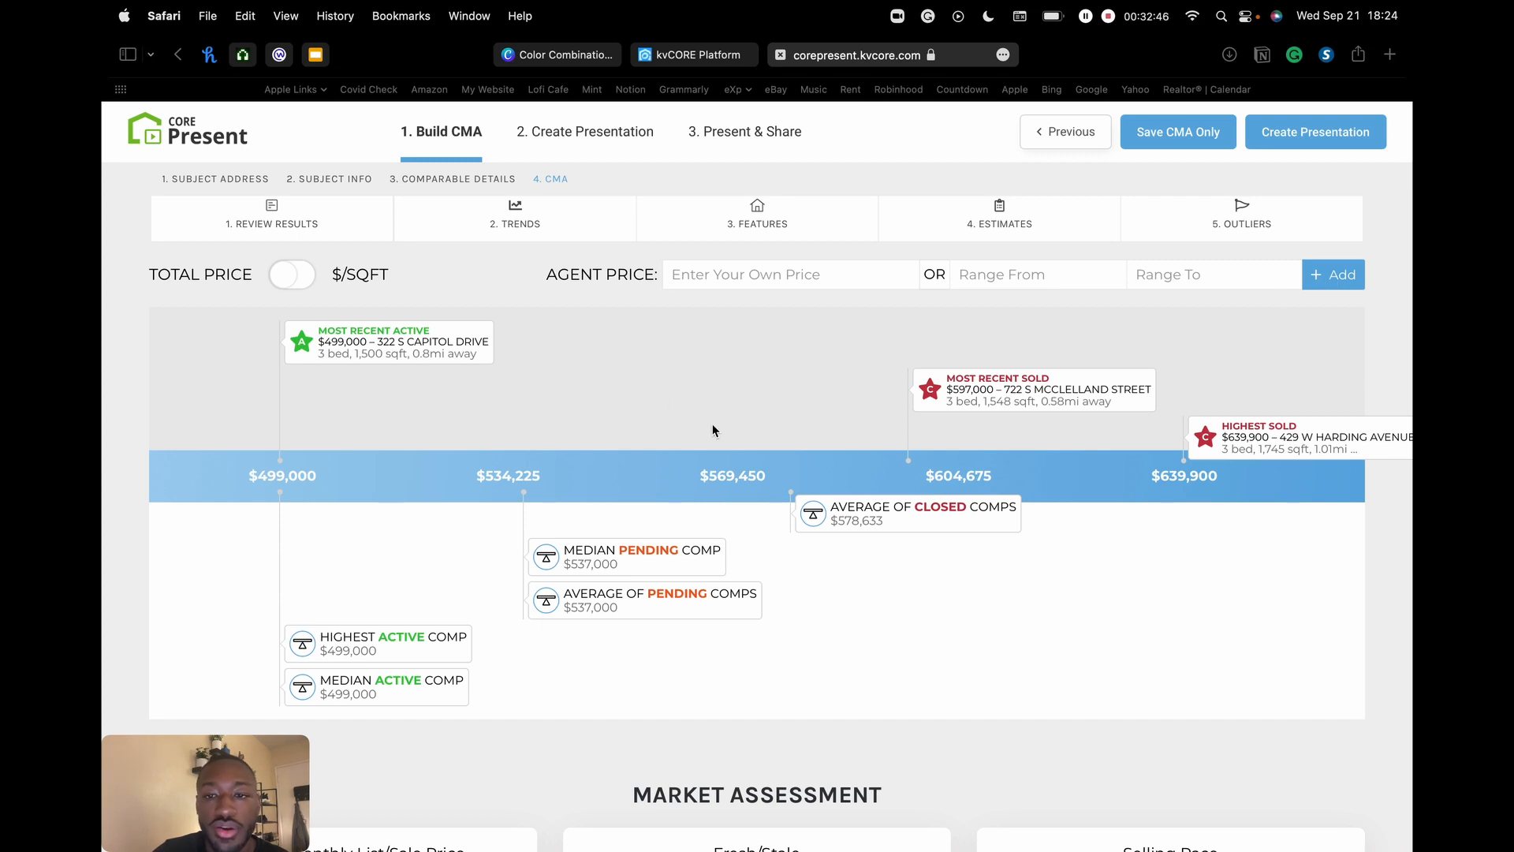
- Add an agent price range of $525,000 to $575,000 to the CMA chart
click(1002, 280)
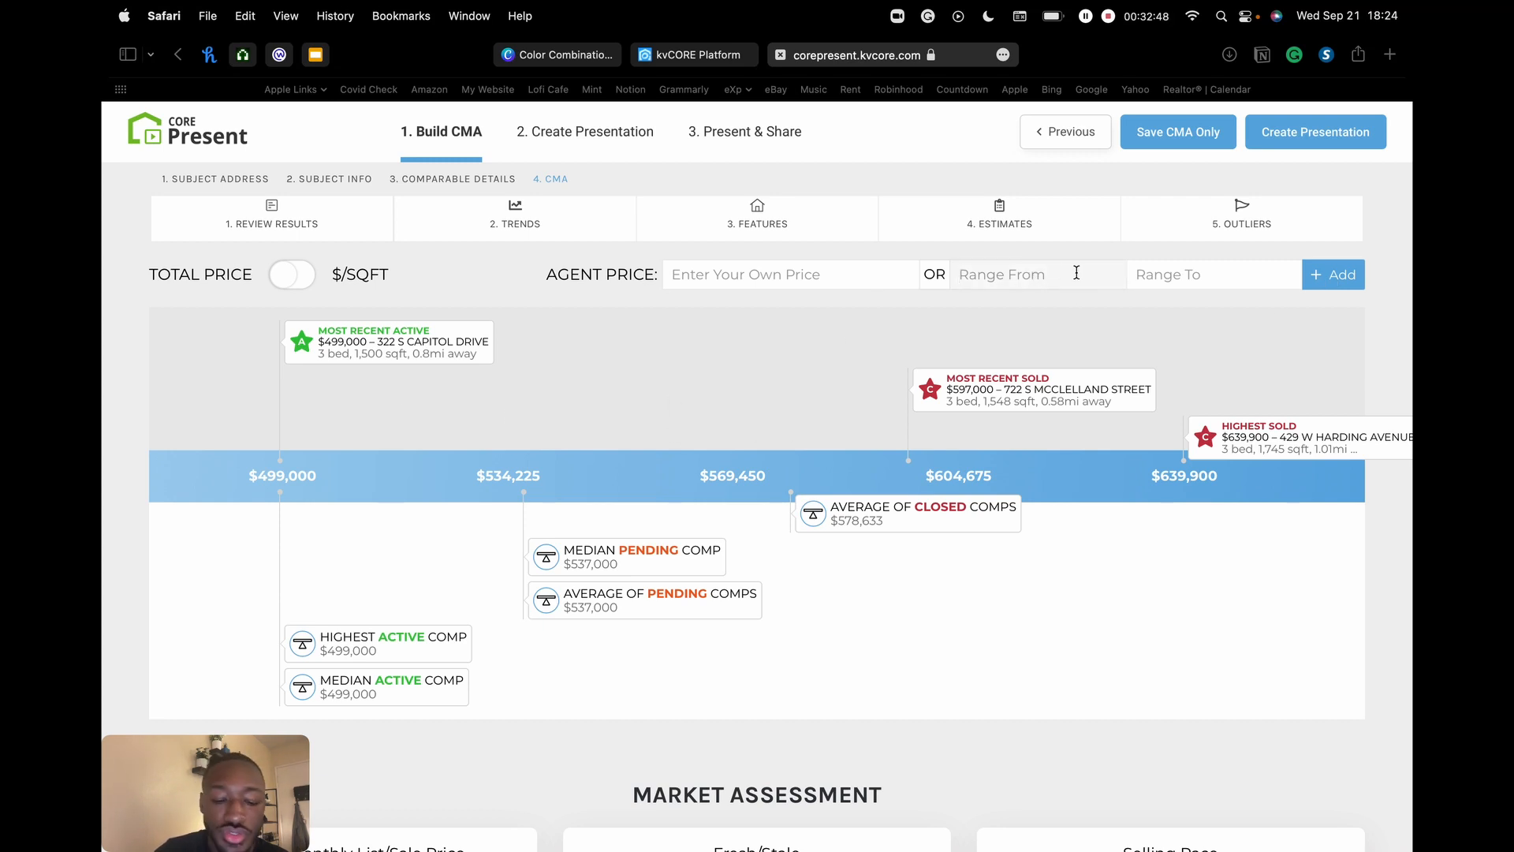
text(52)
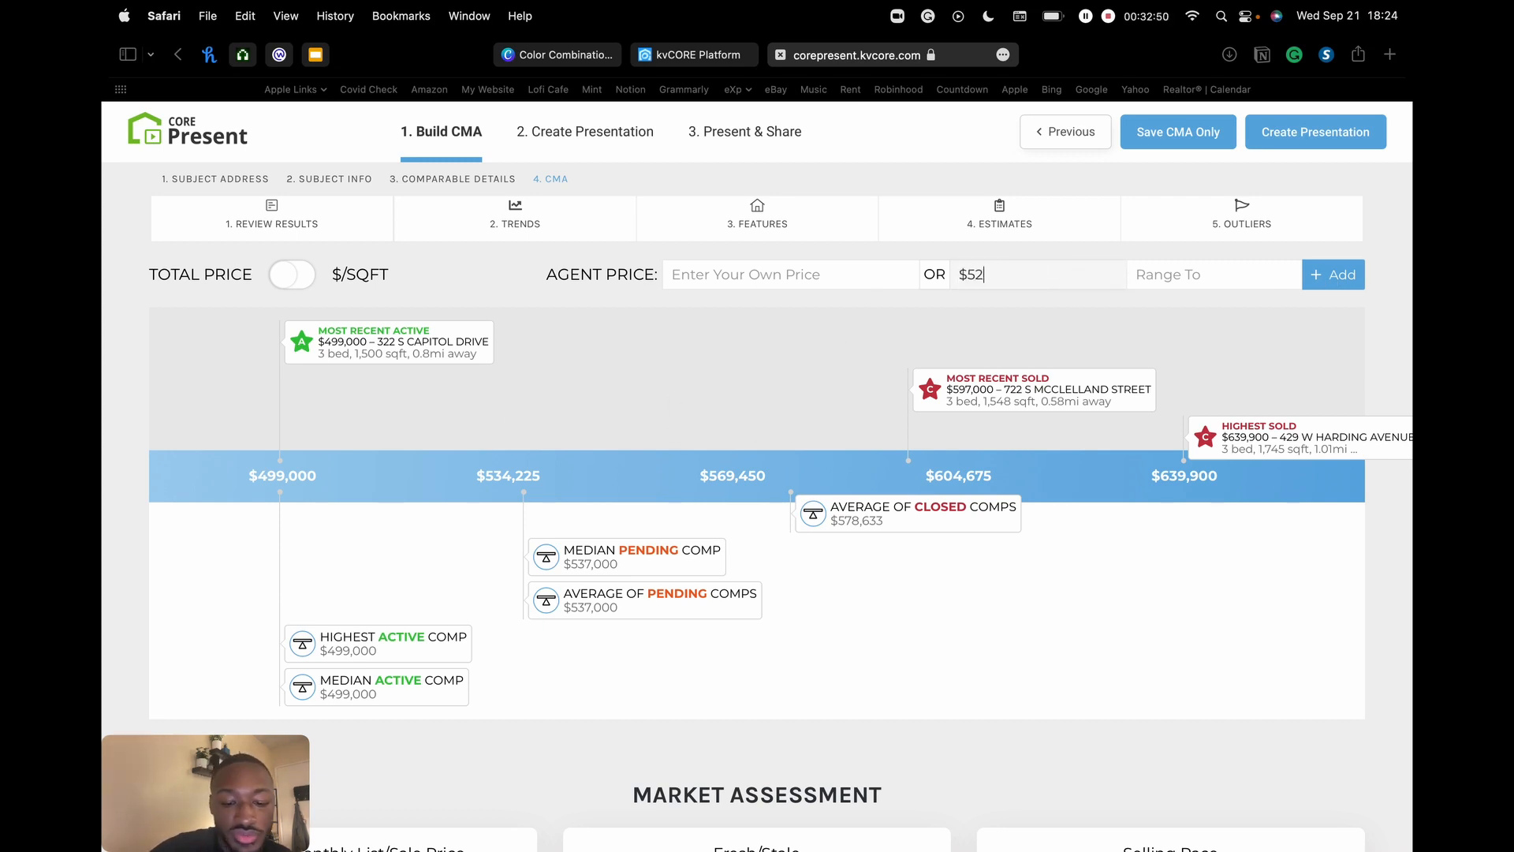
text(5,000)
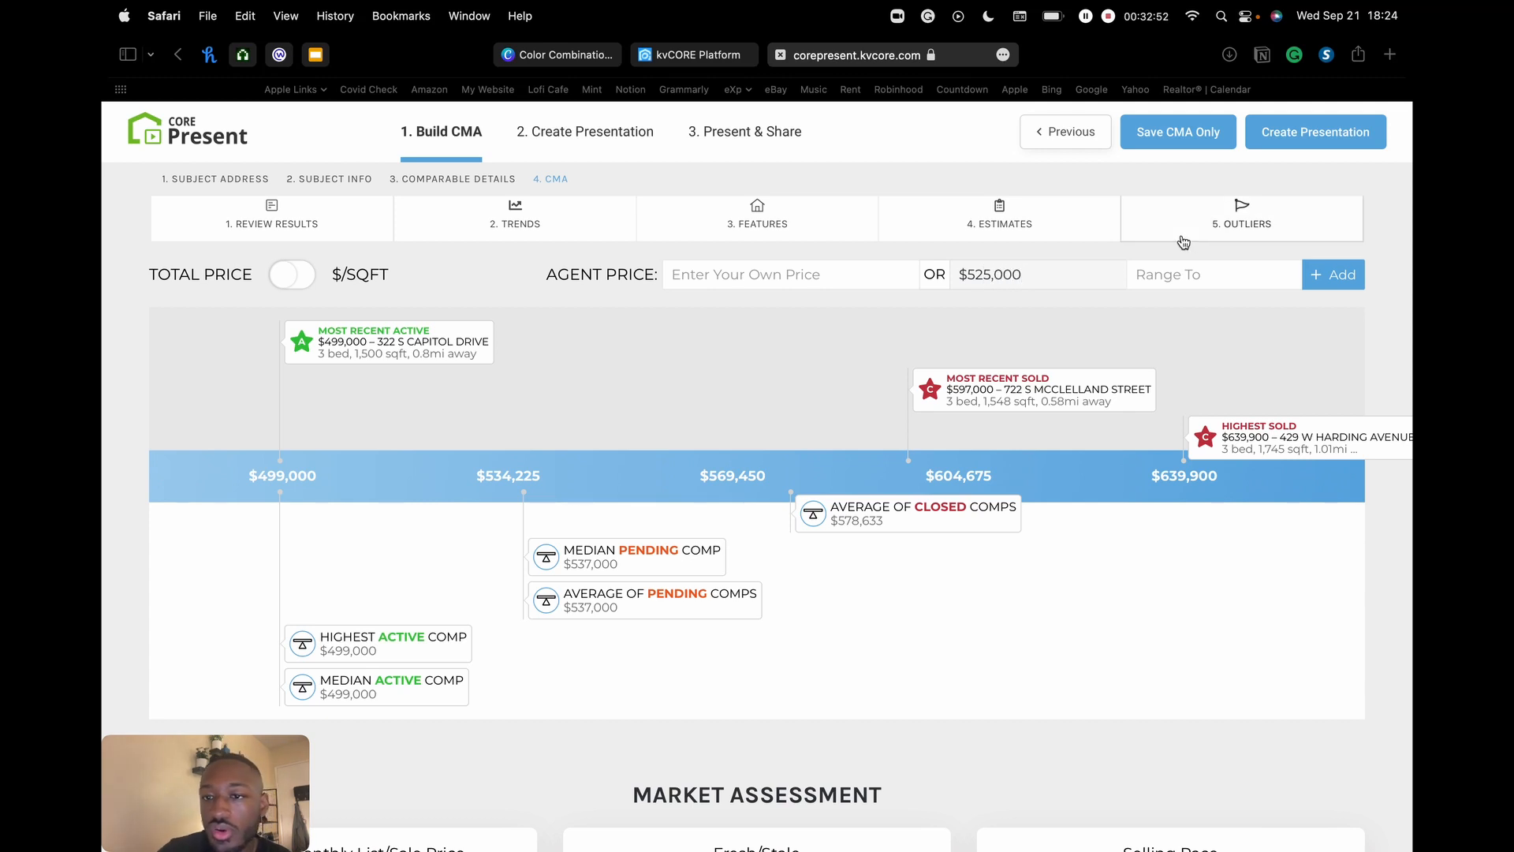
click(1216, 281)
text(57)
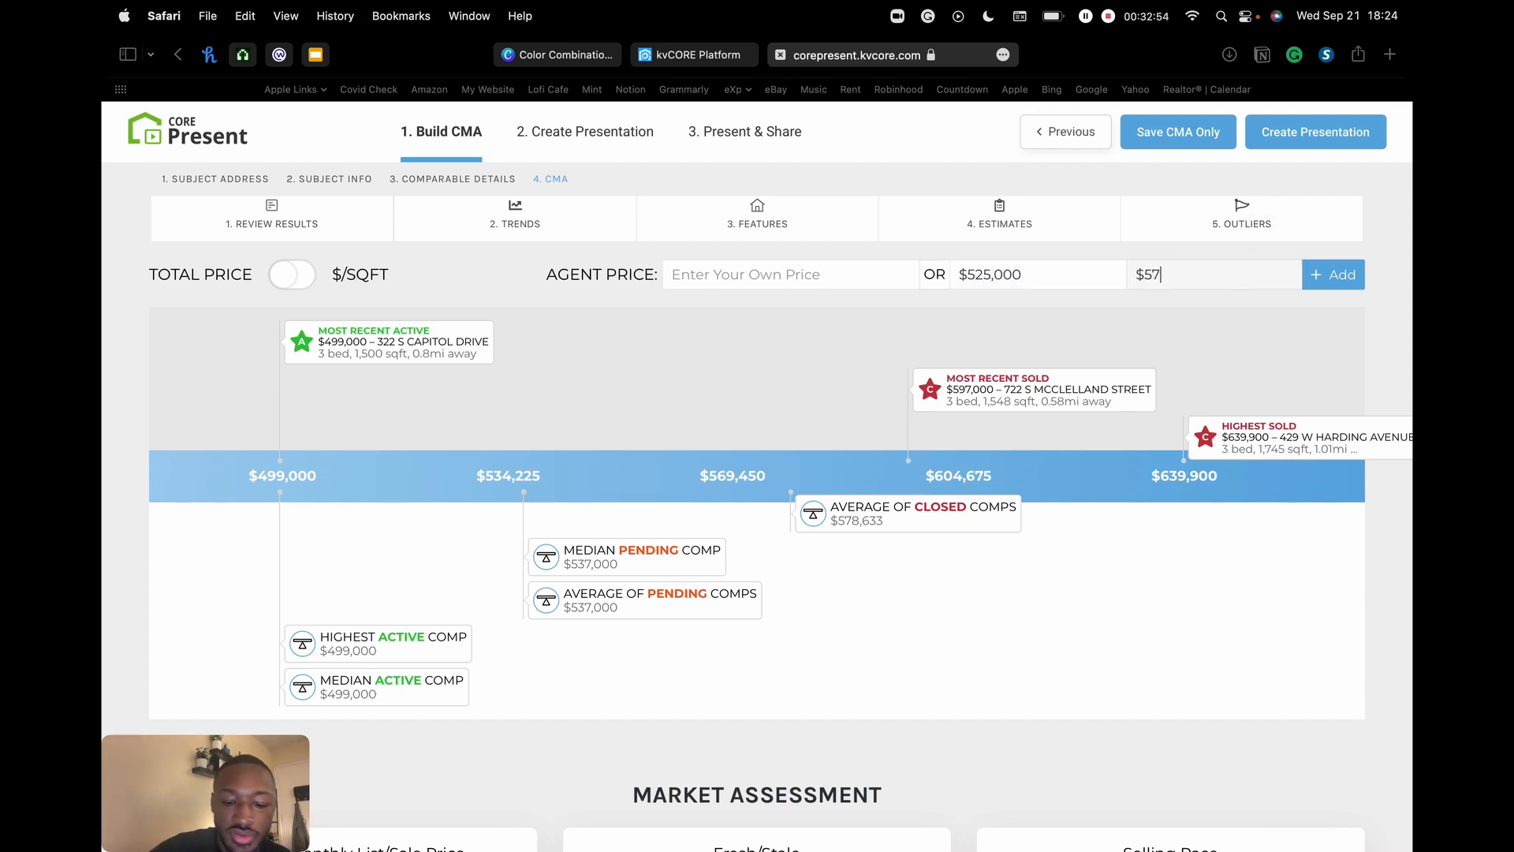
text(5,)
text(000)
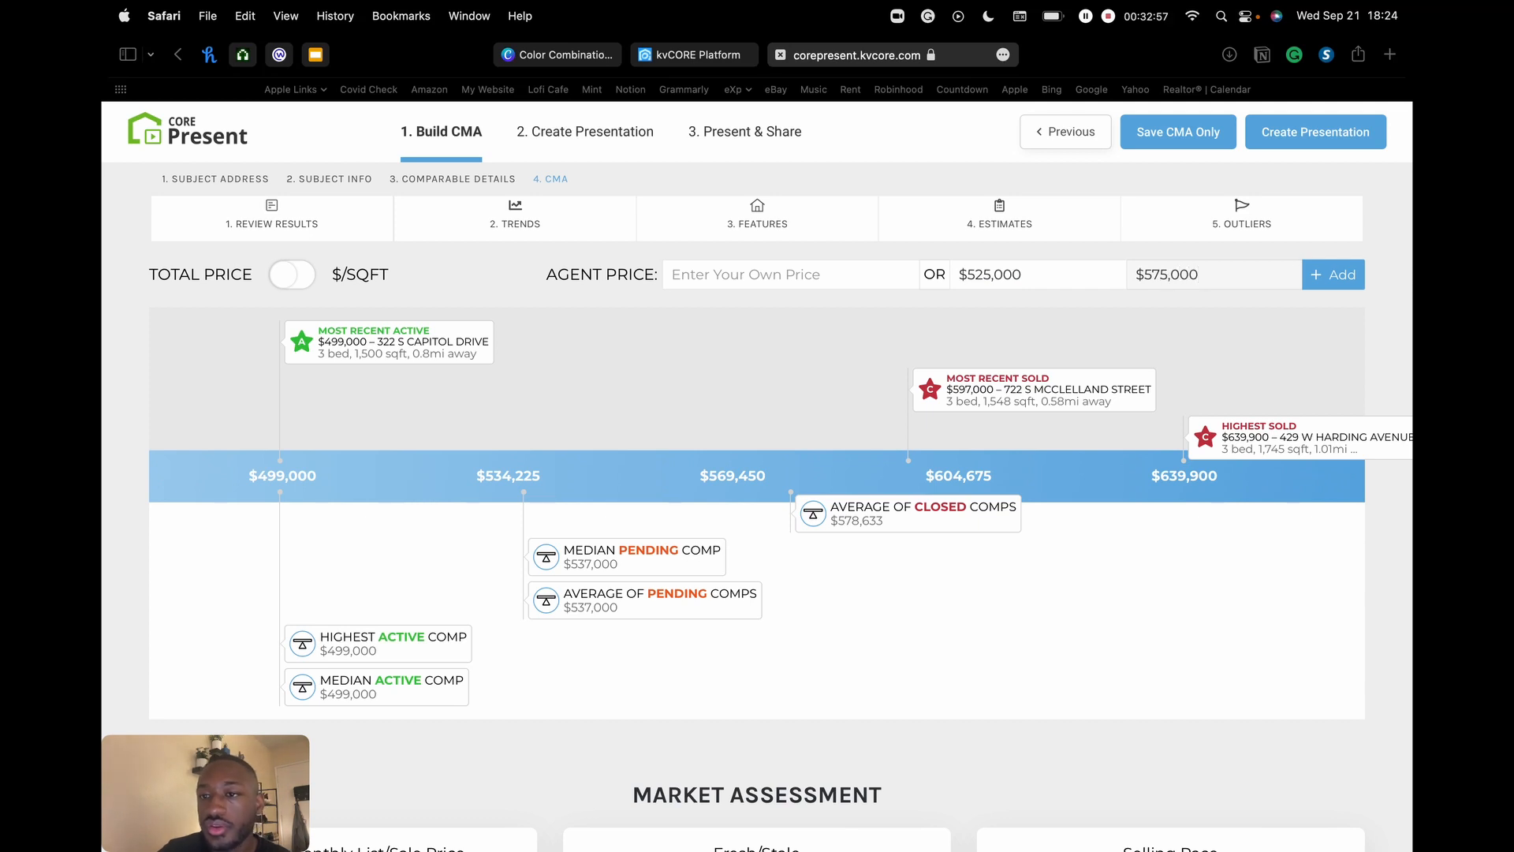
click(1335, 276)
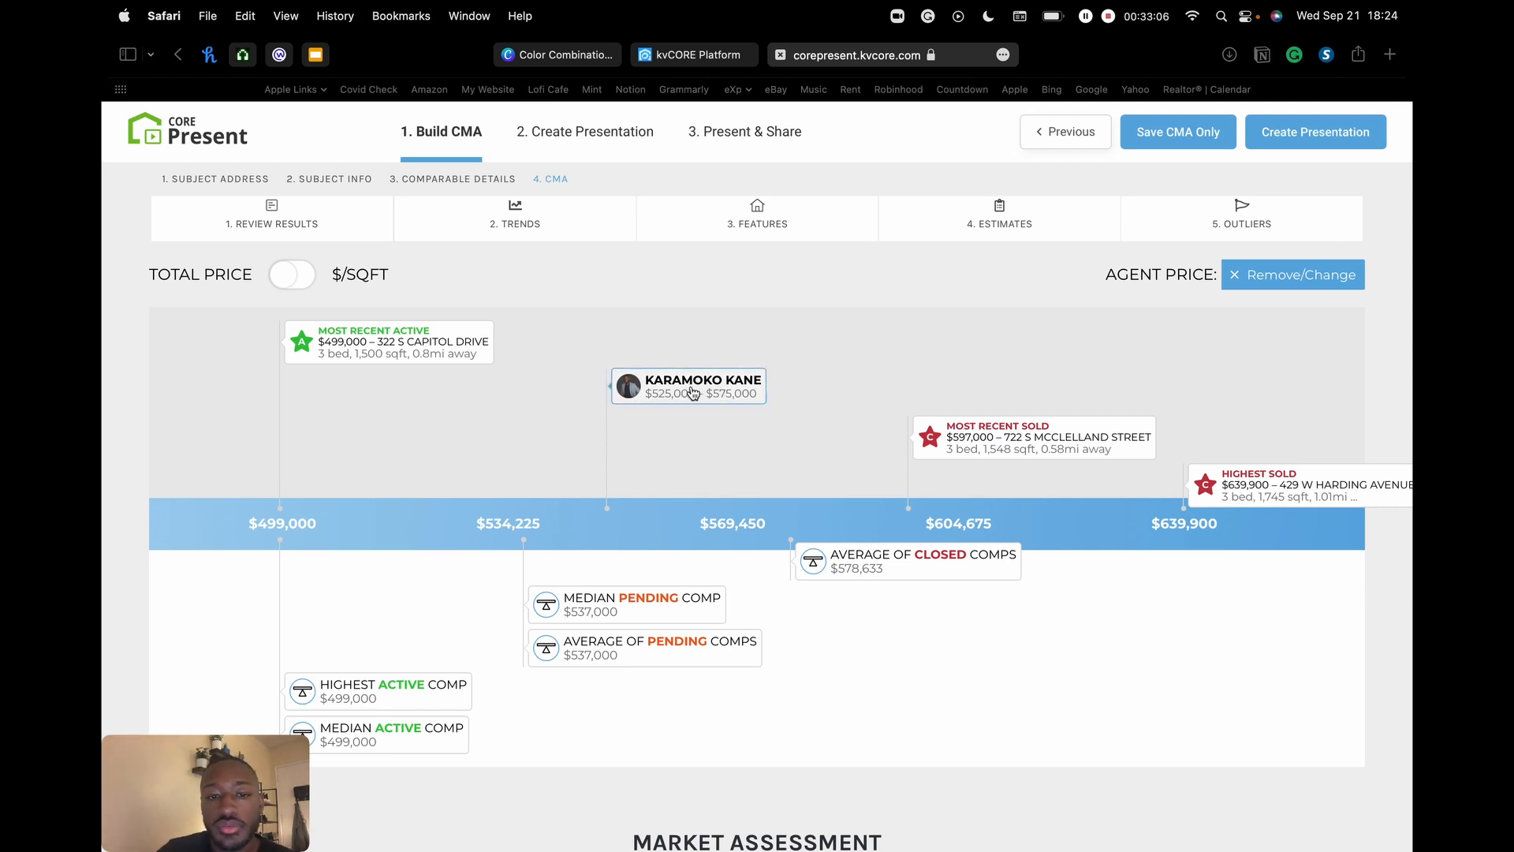
click(1286, 276)
scroll(1023, 314, down, 2)
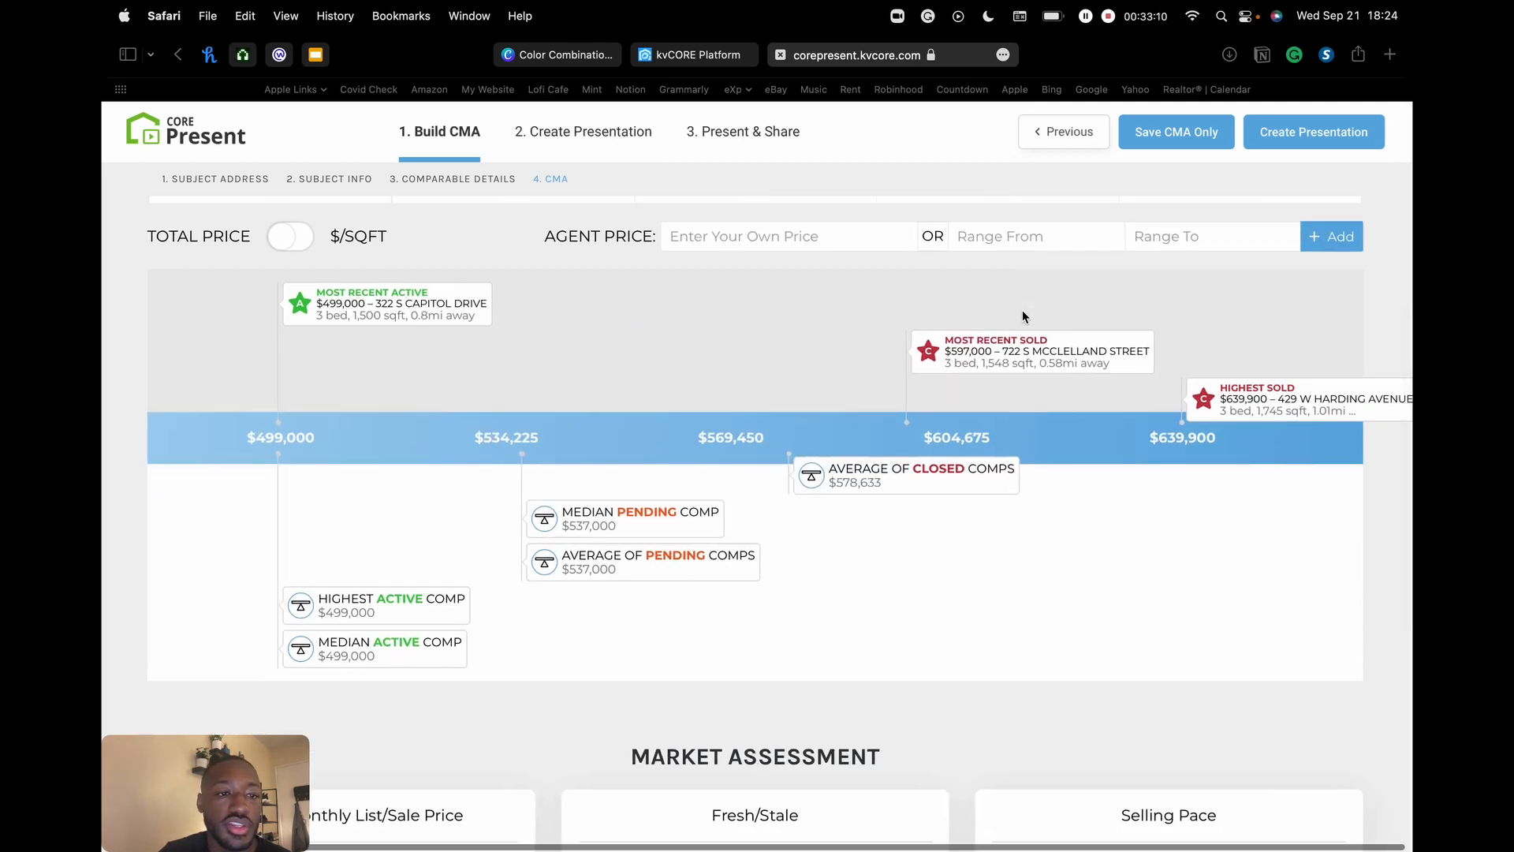
scroll(1022, 315, down, 6)
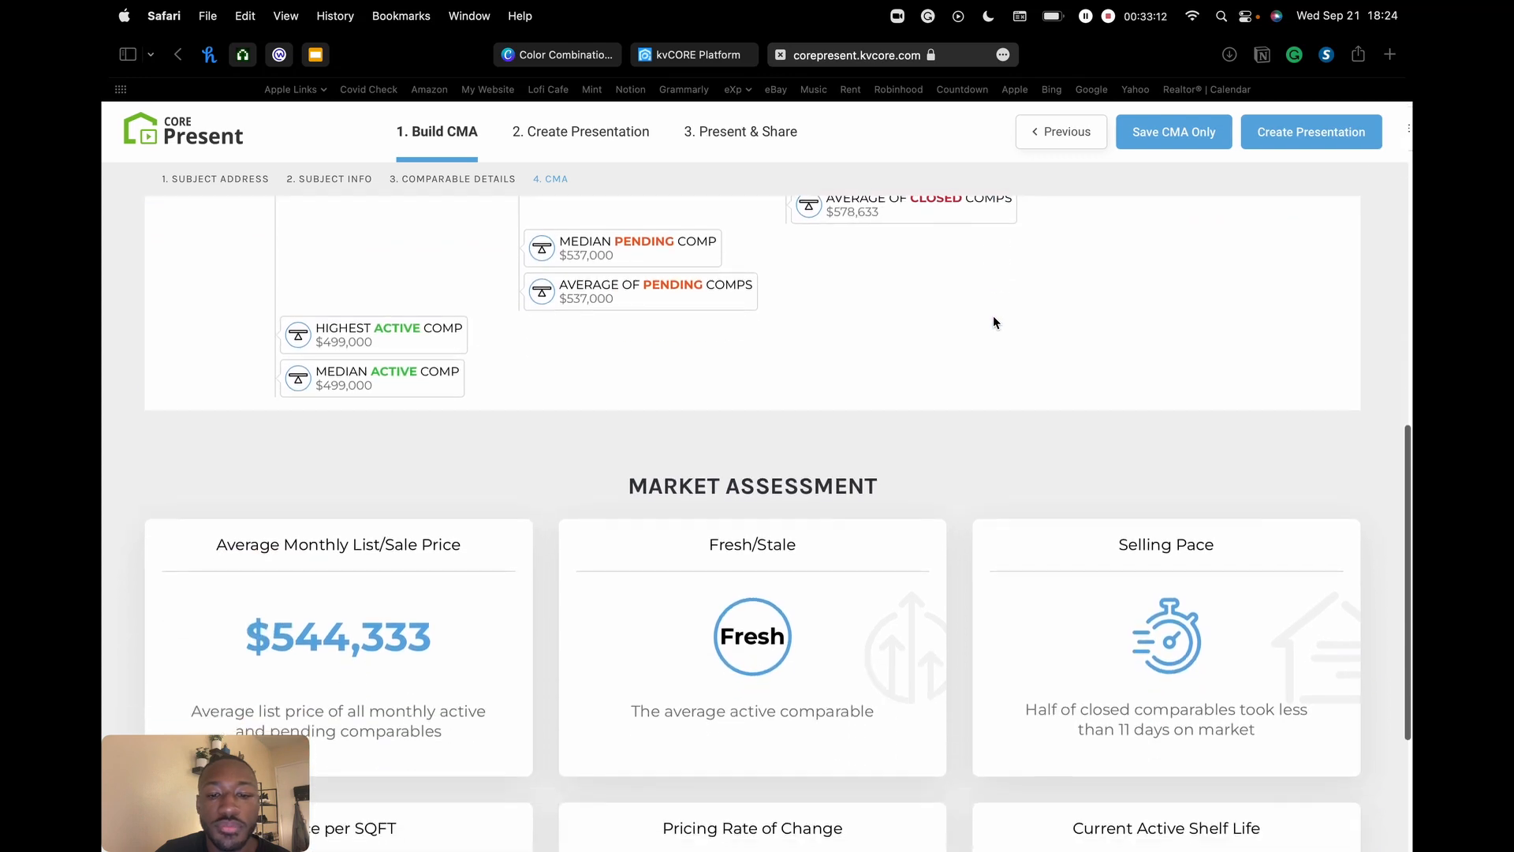
scroll(994, 321, down, 6)
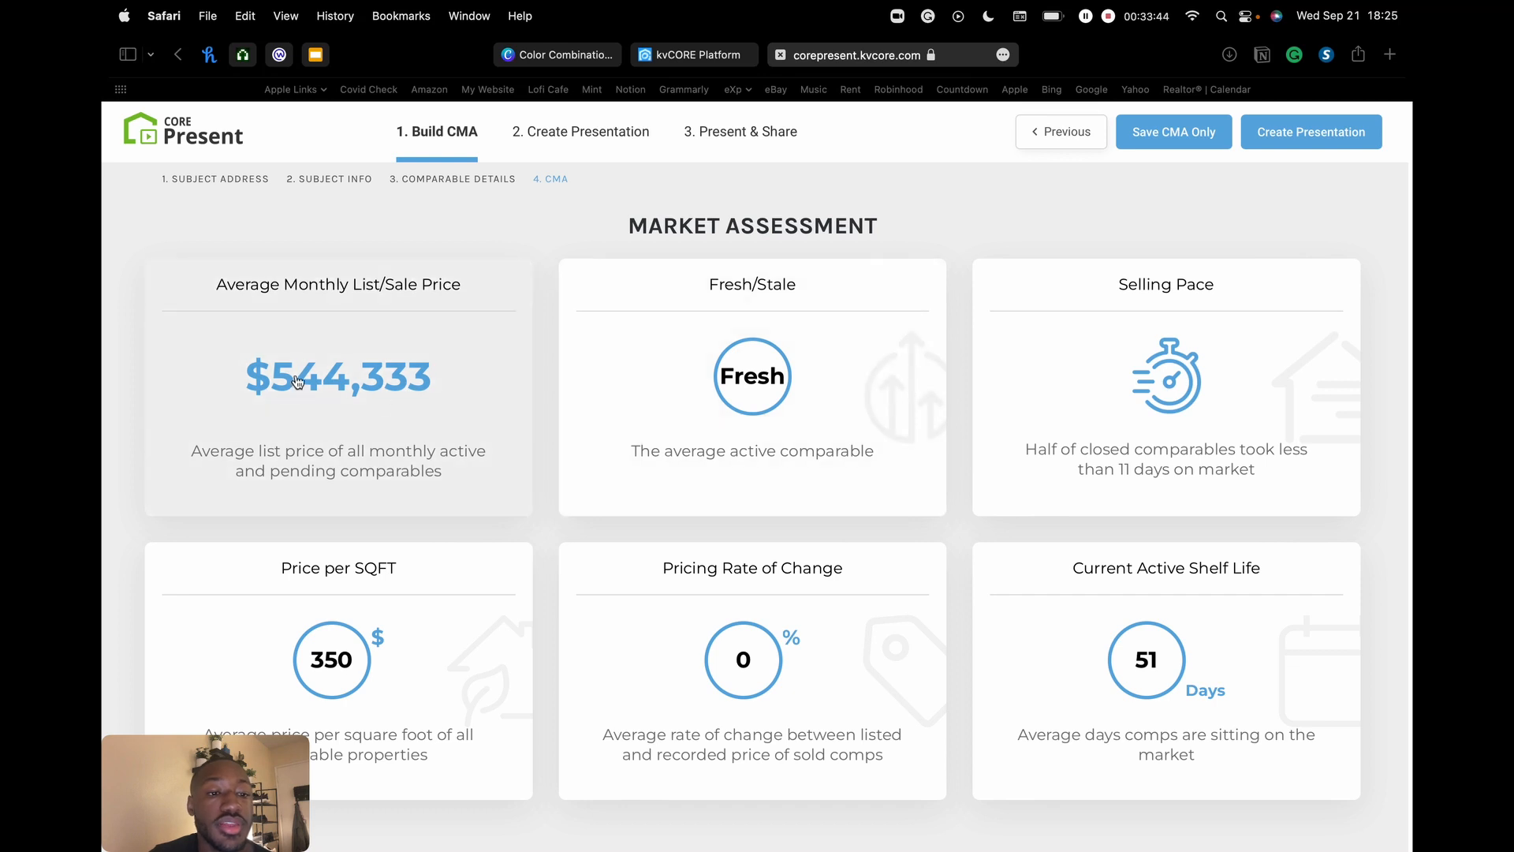
click(378, 359)
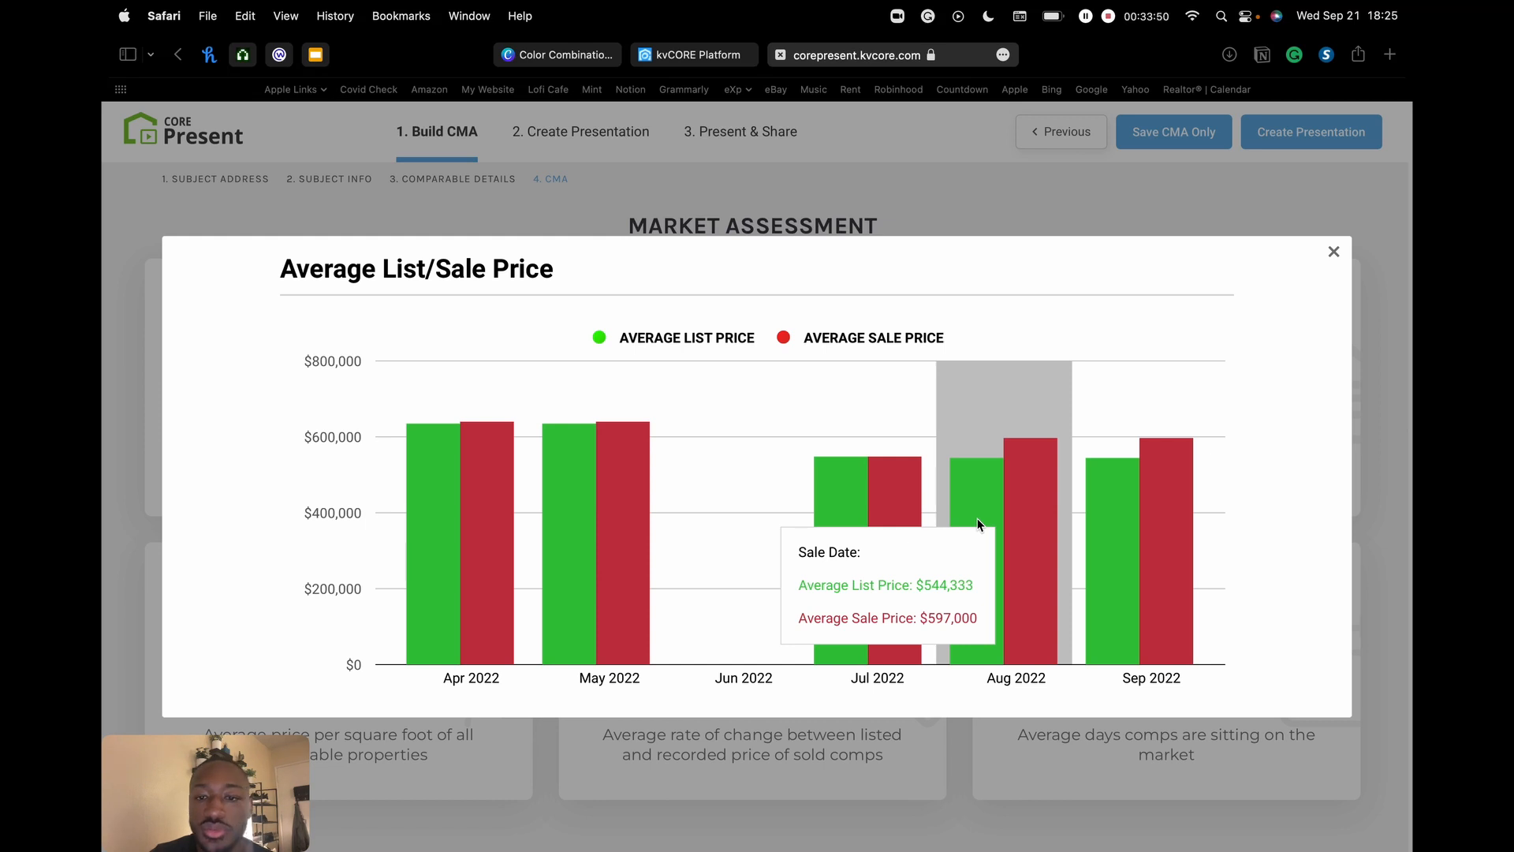
click(1334, 251)
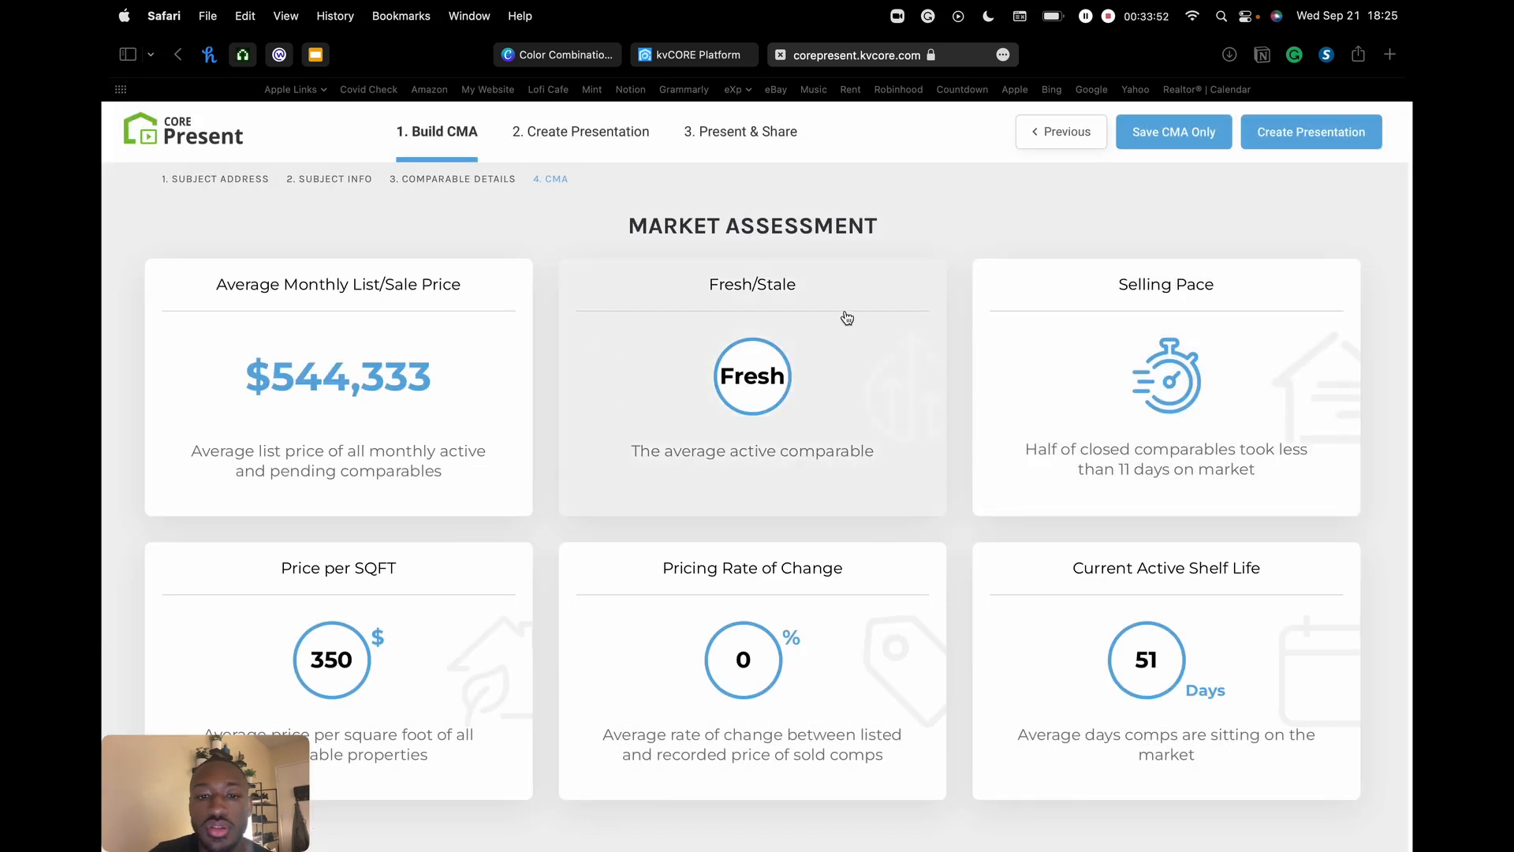
click(742, 414)
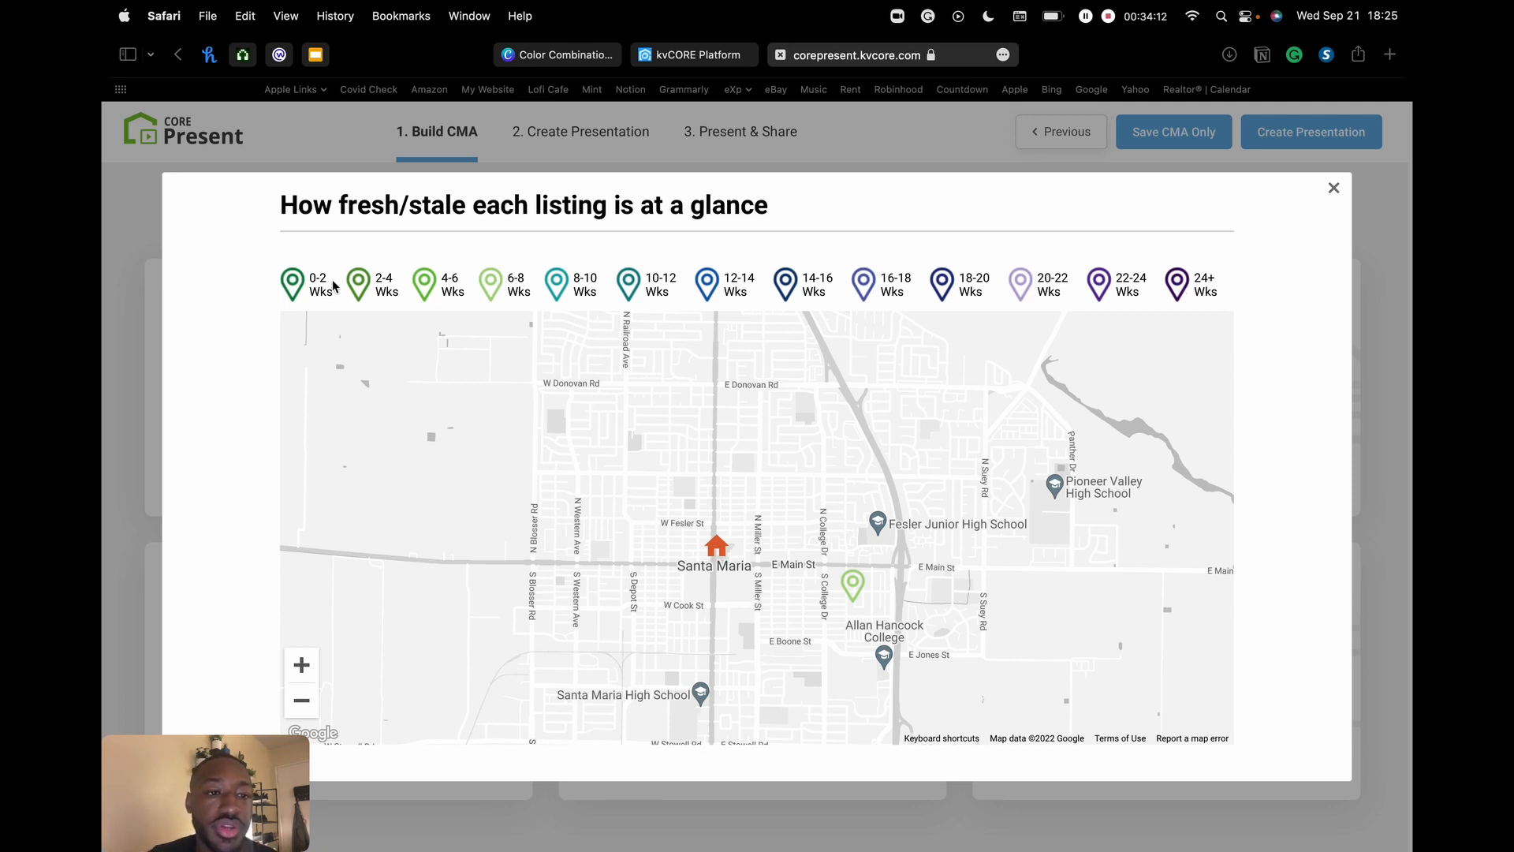
click(856, 587)
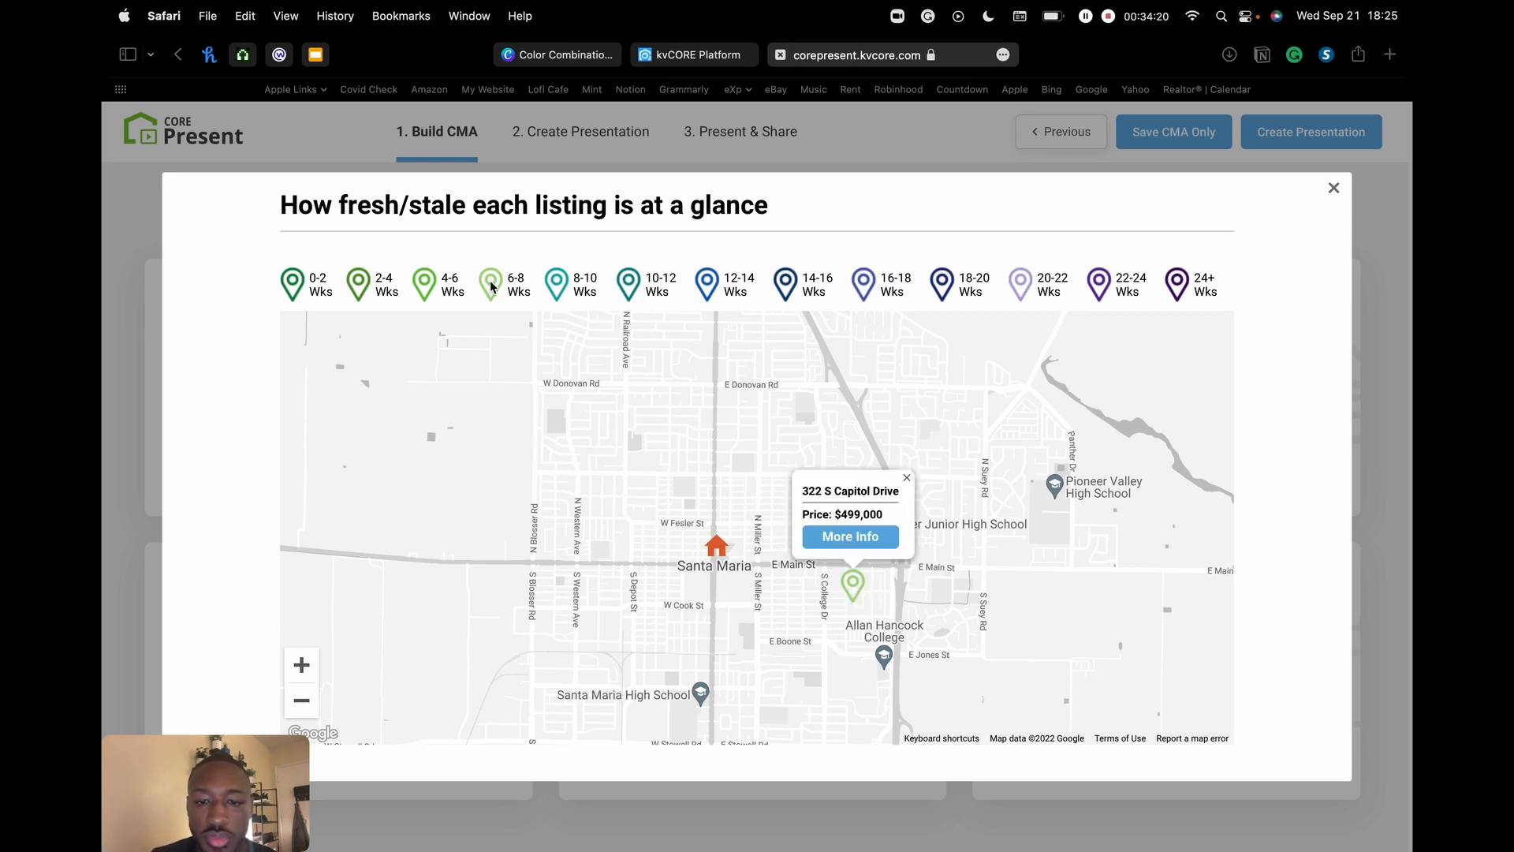
click(859, 536)
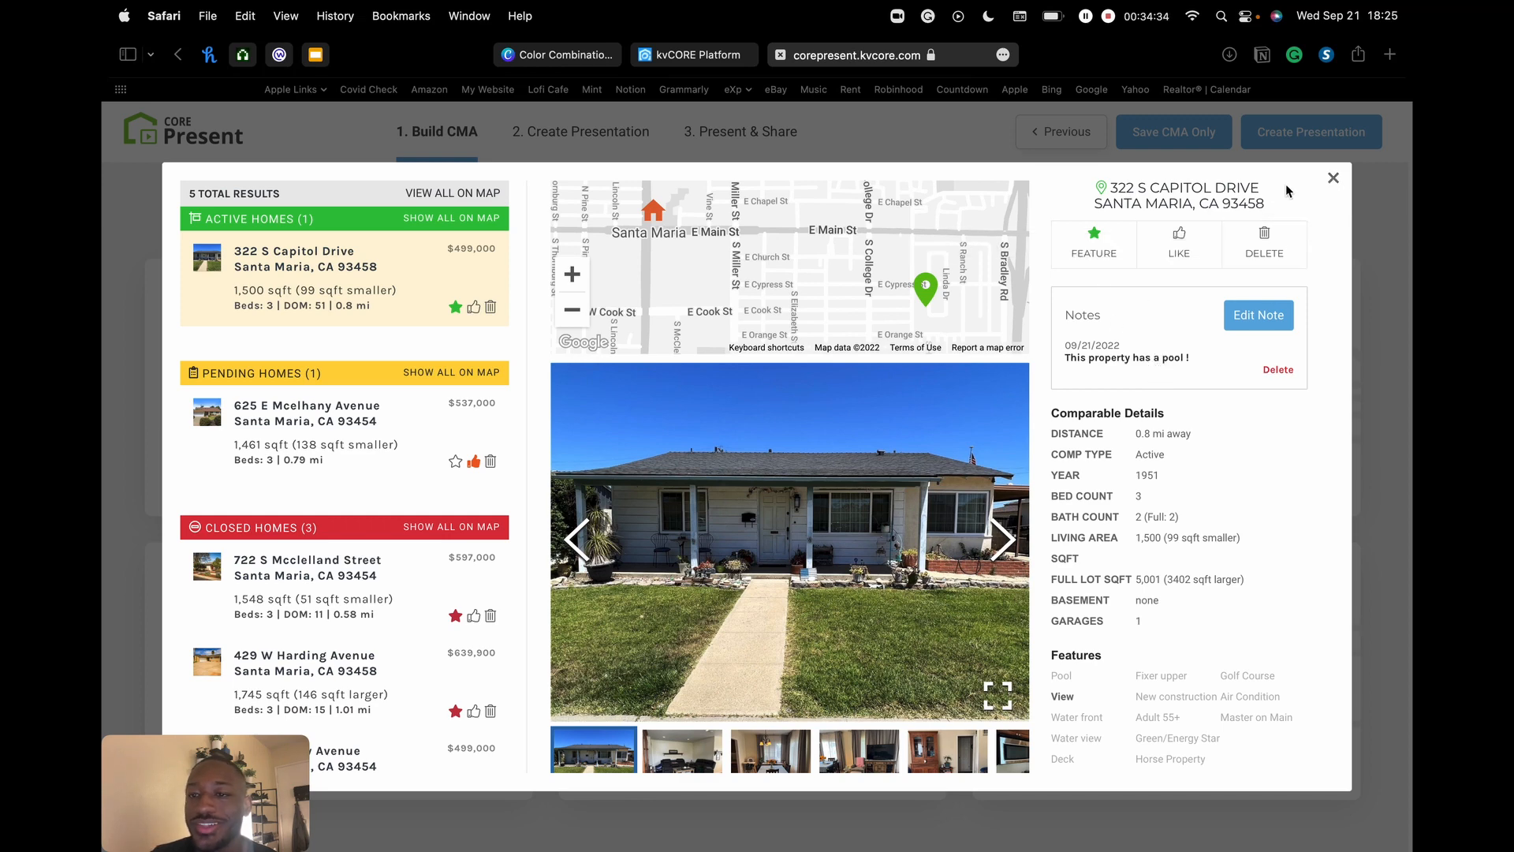
click(1336, 182)
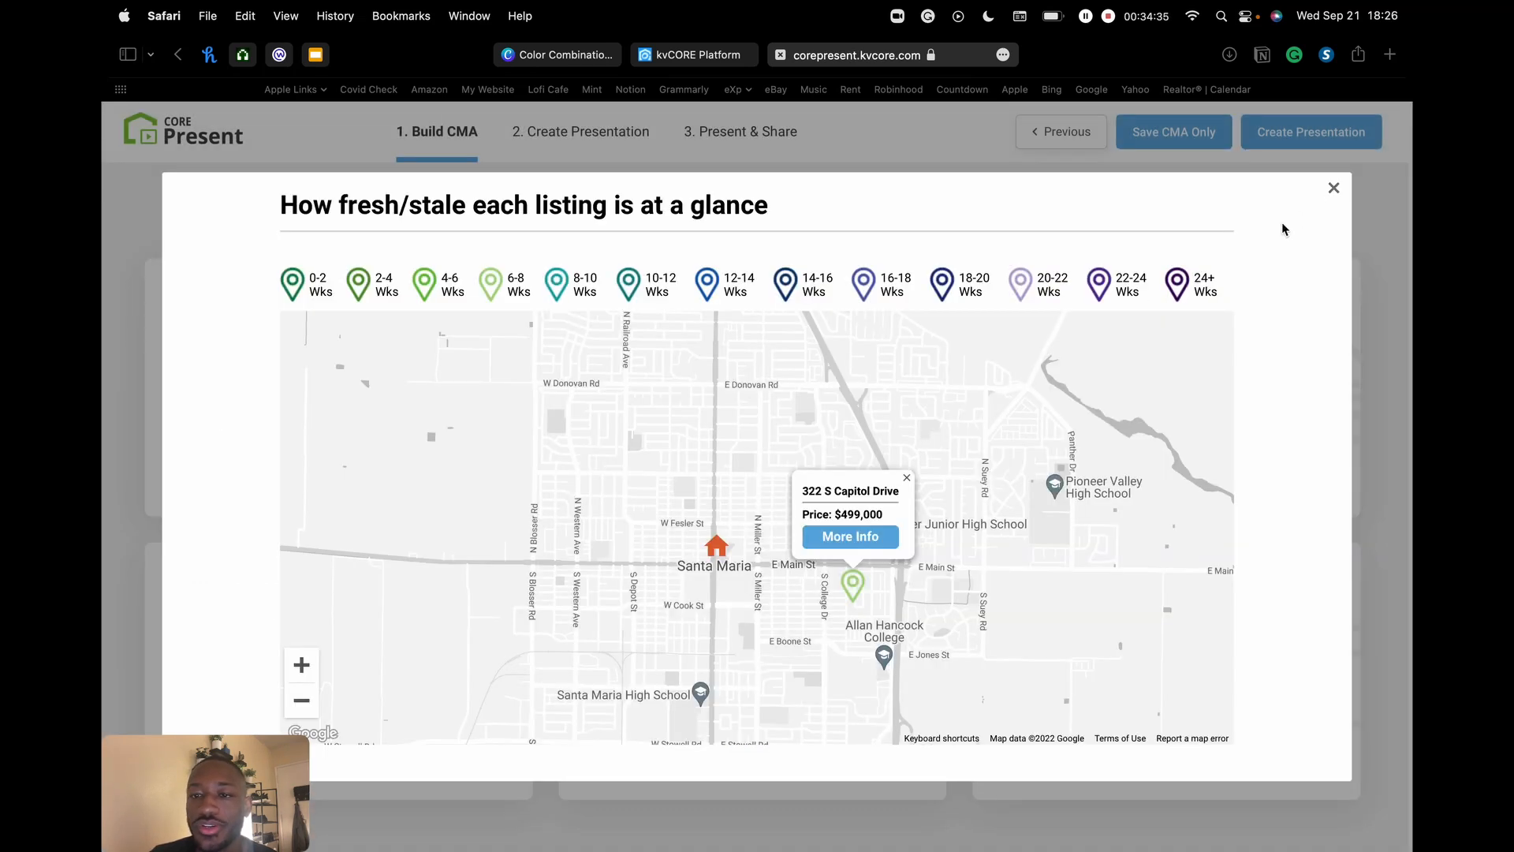
click(1332, 190)
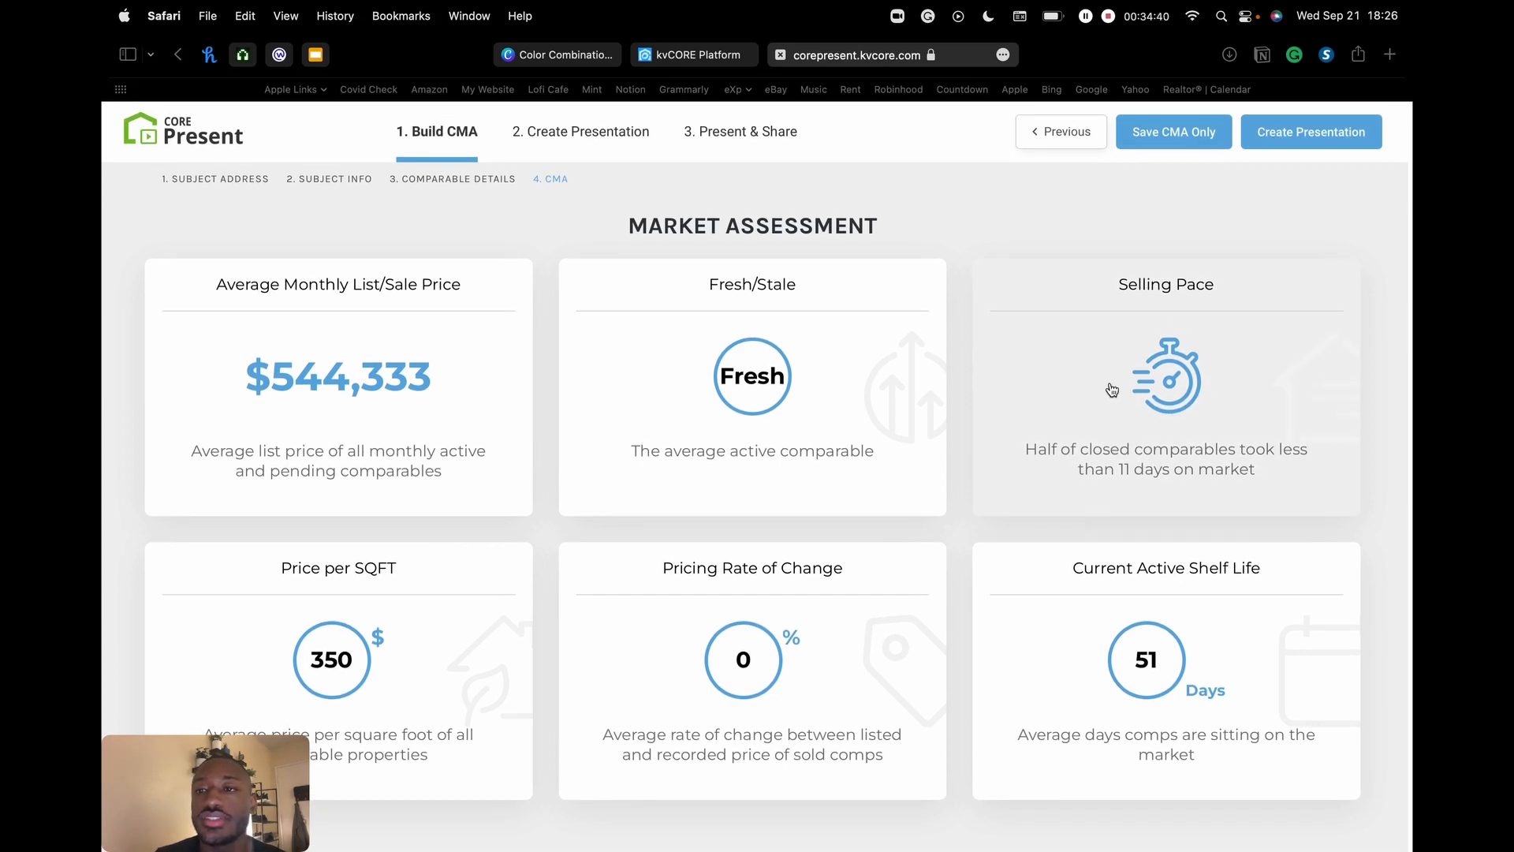
click(1139, 392)
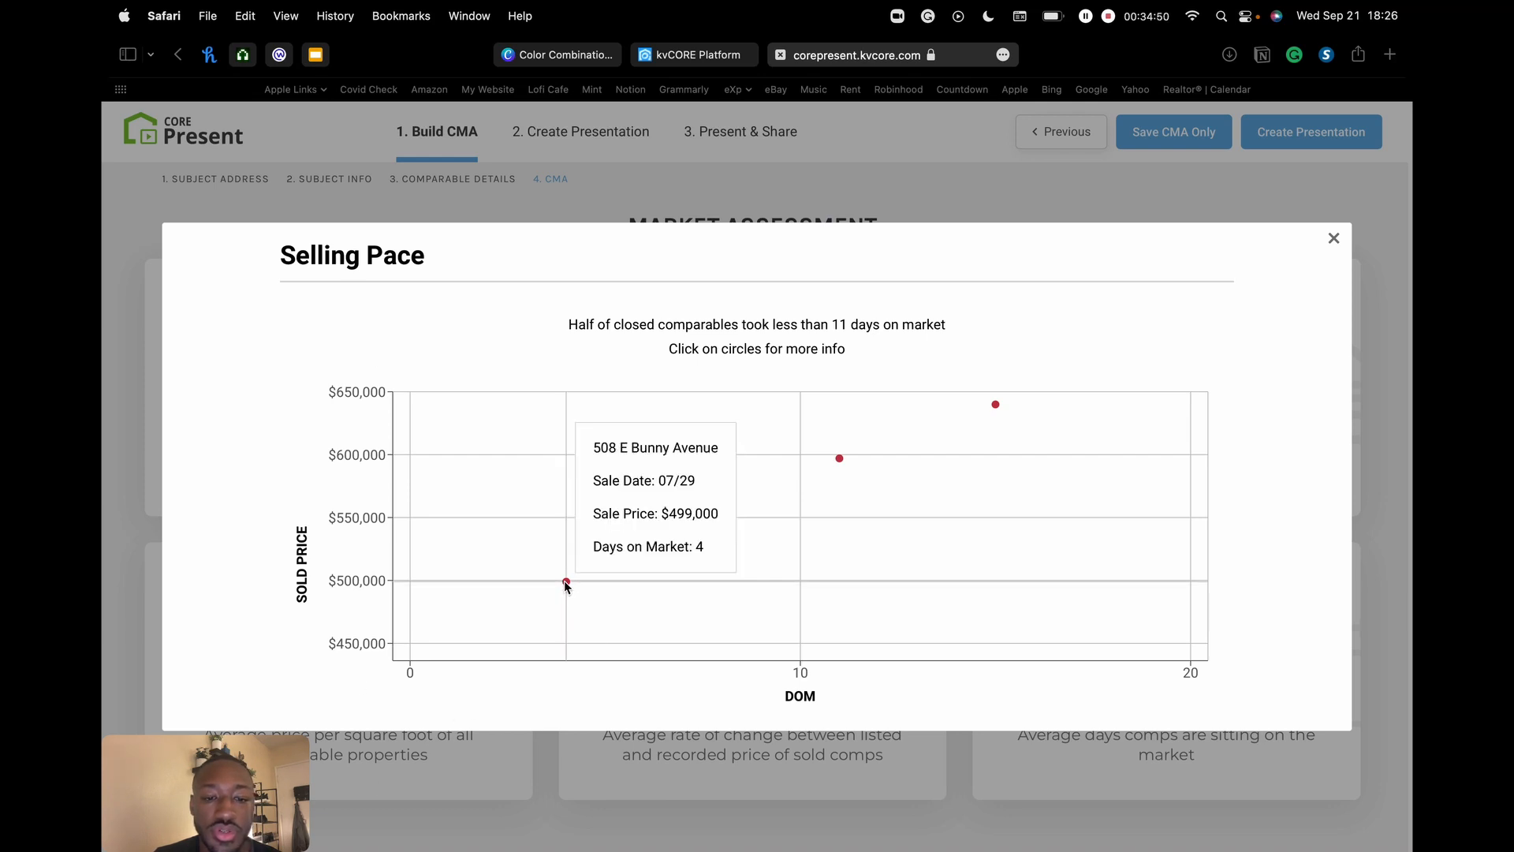
mouse_move(839, 460)
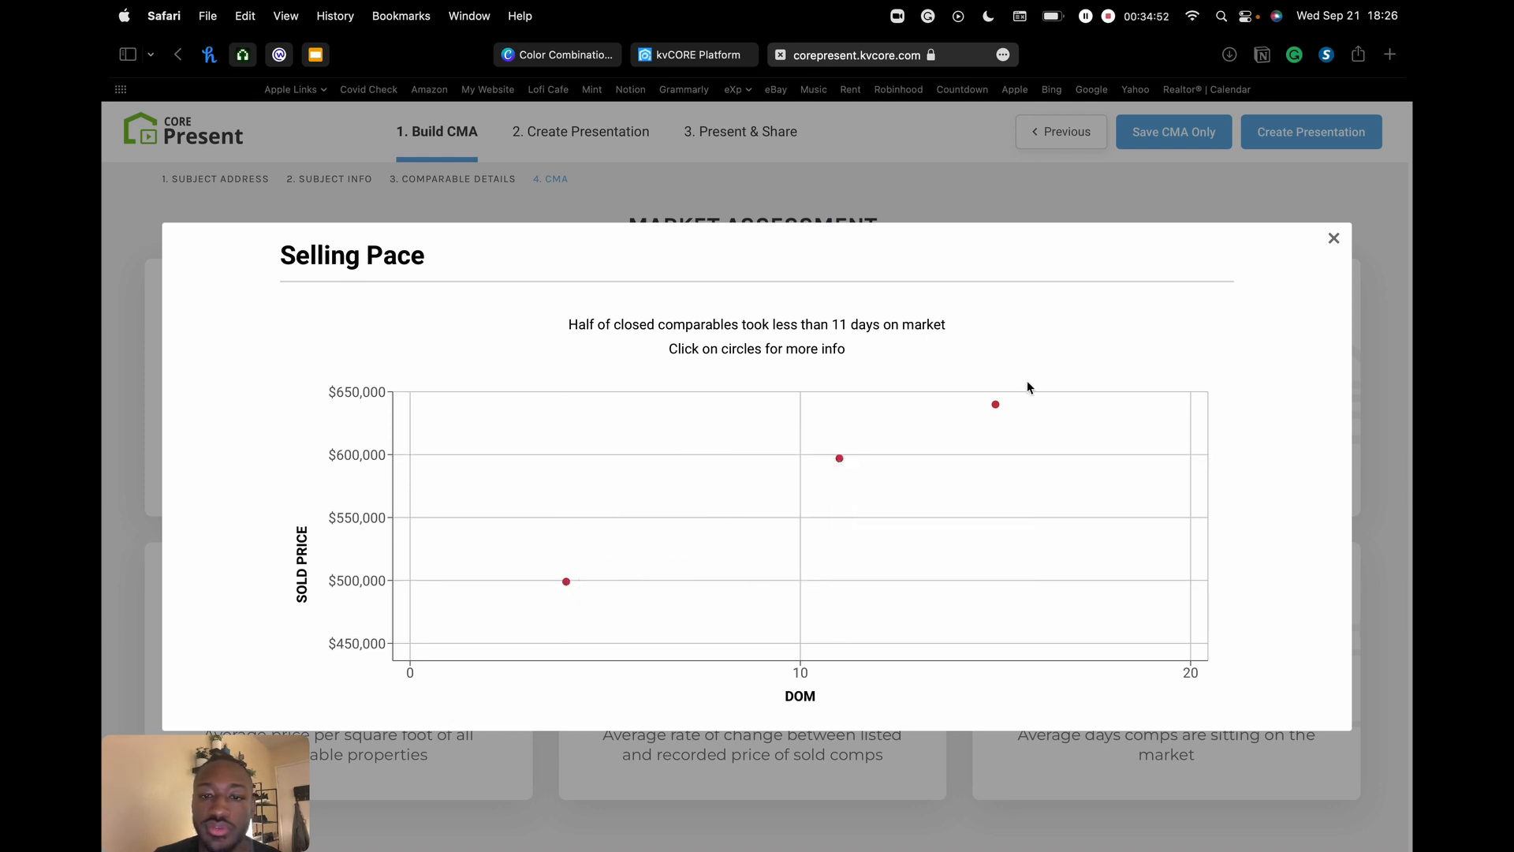
click(1333, 238)
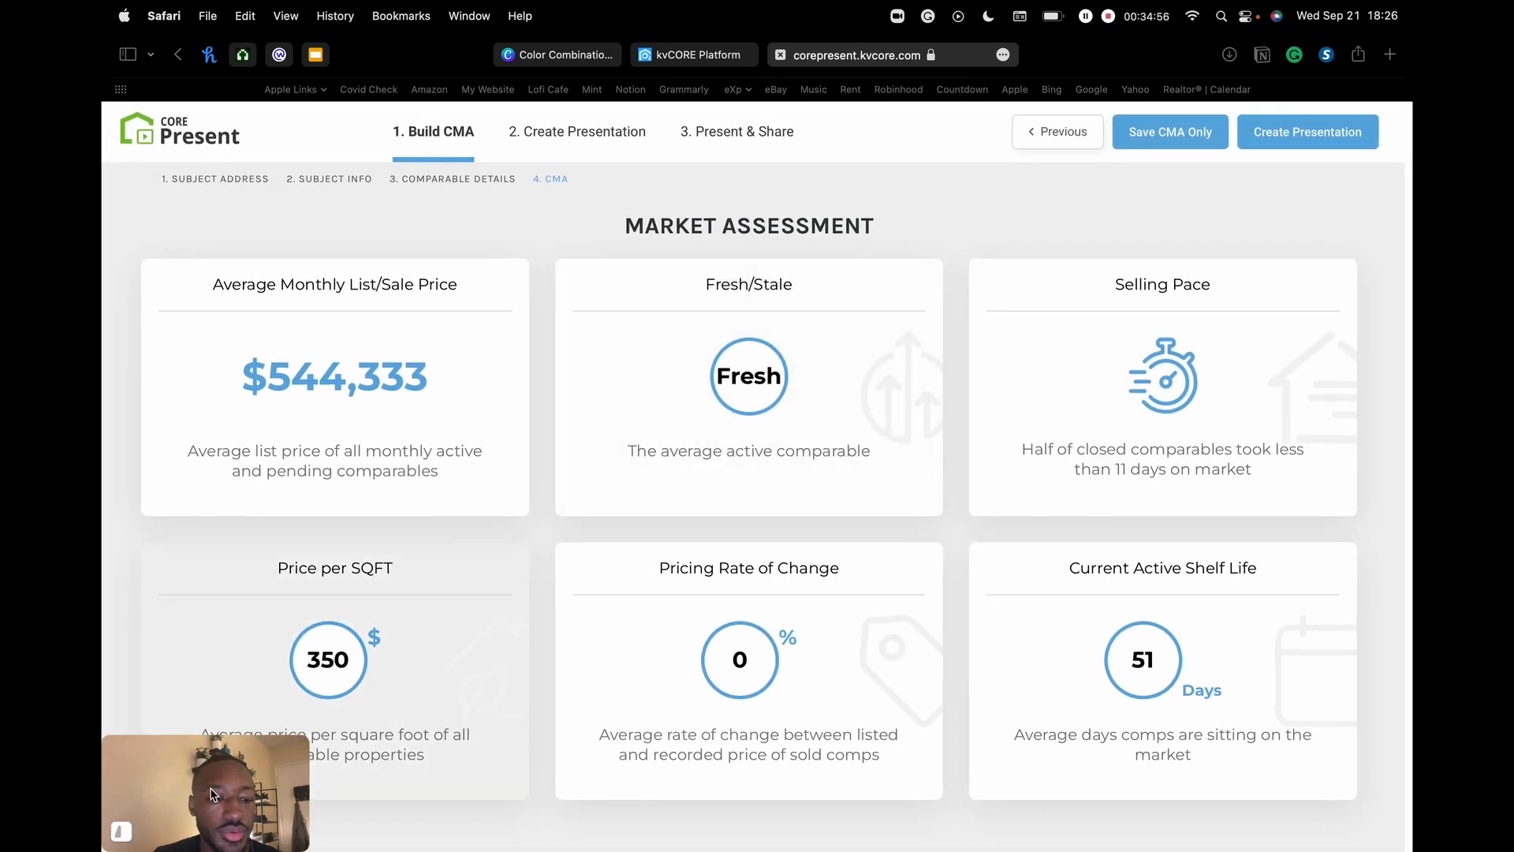
drag(217, 796, 1301, 774)
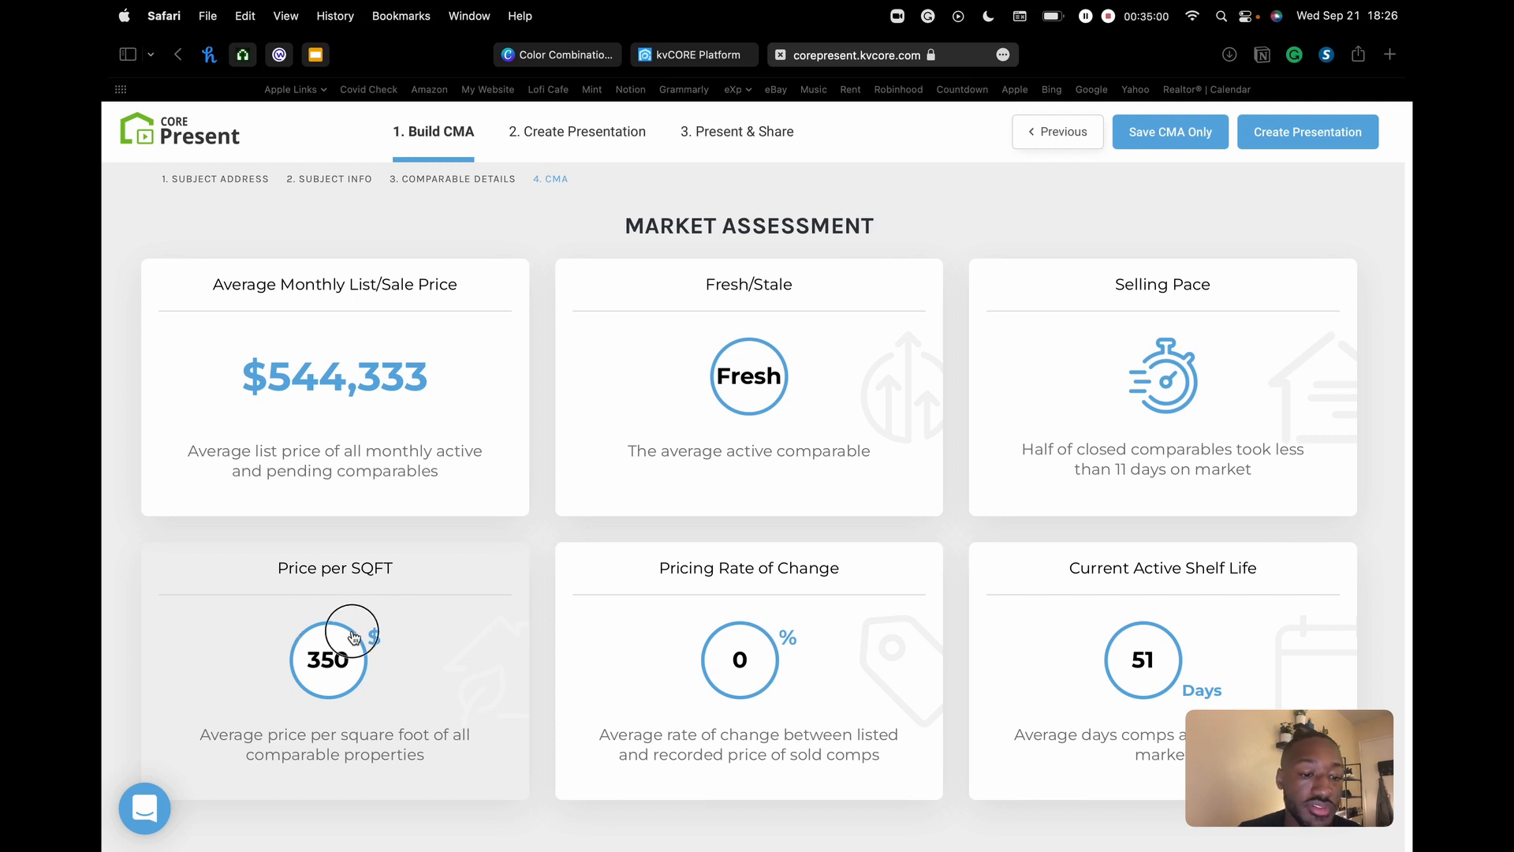
click(347, 638)
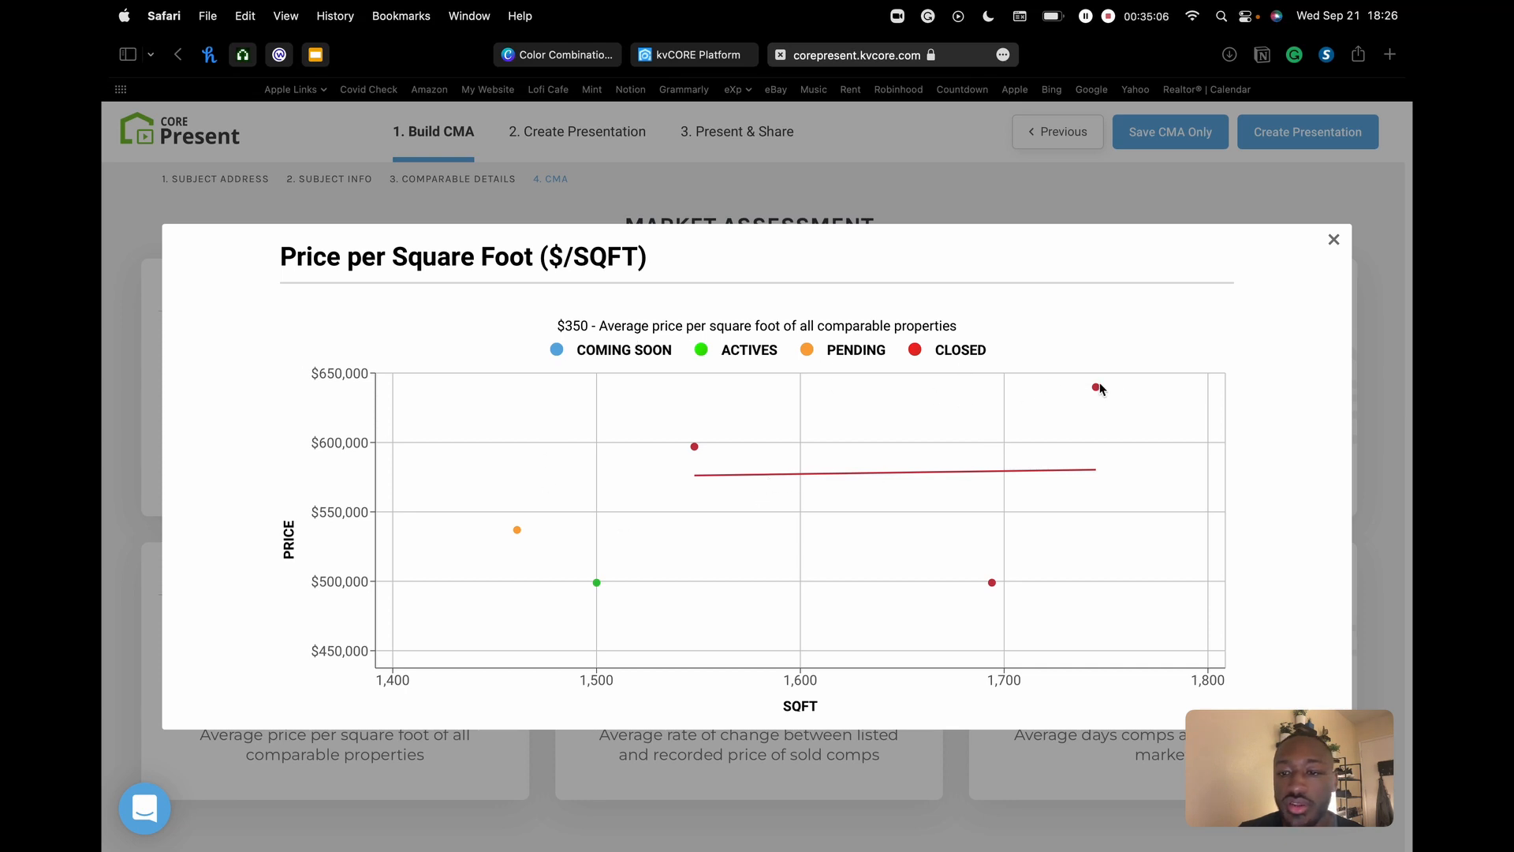
mouse_move(699, 453)
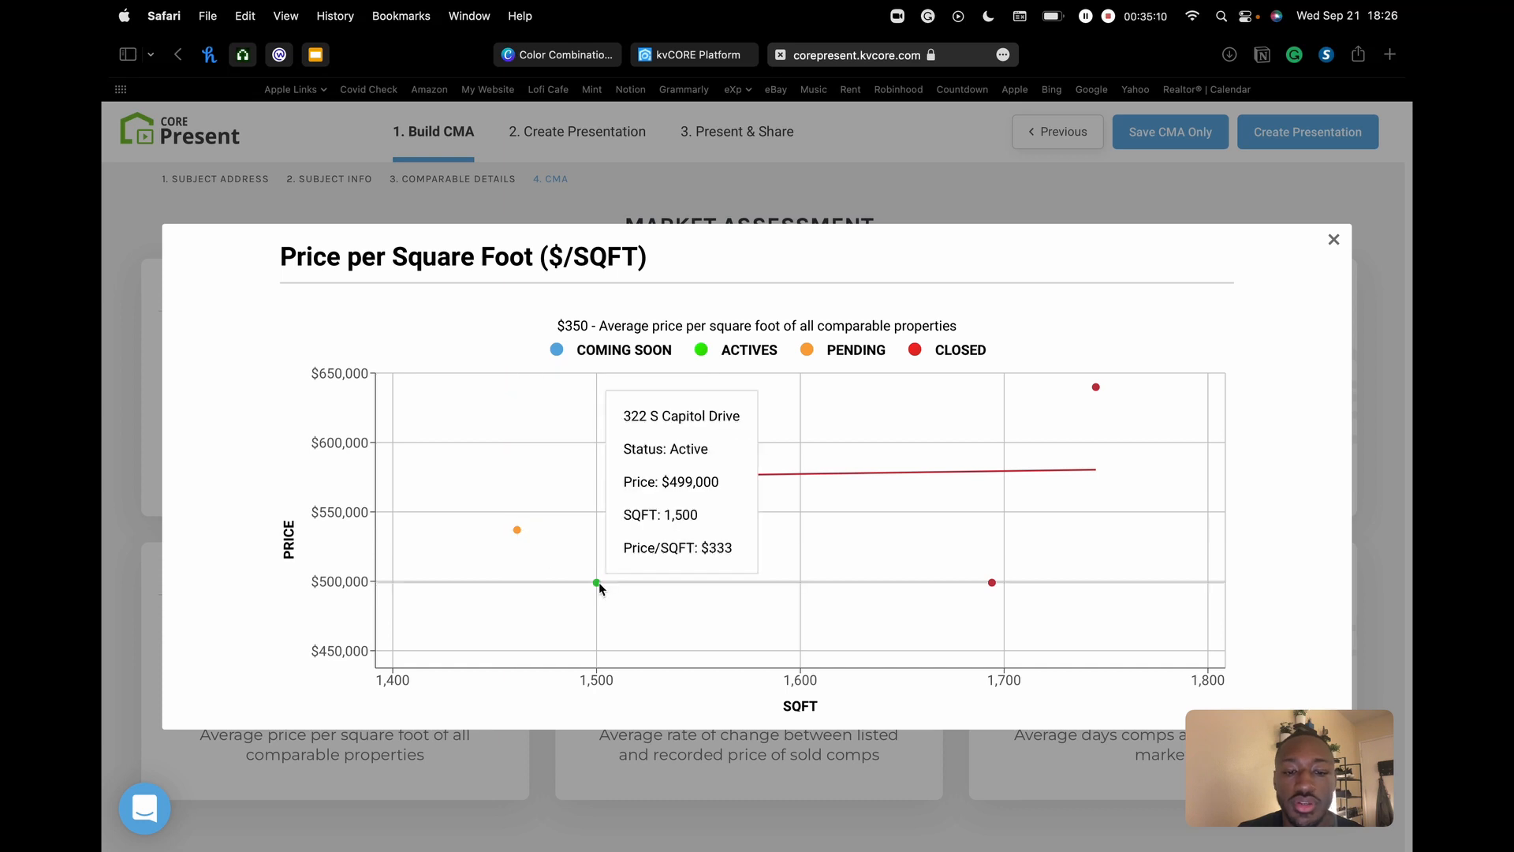
click(1334, 240)
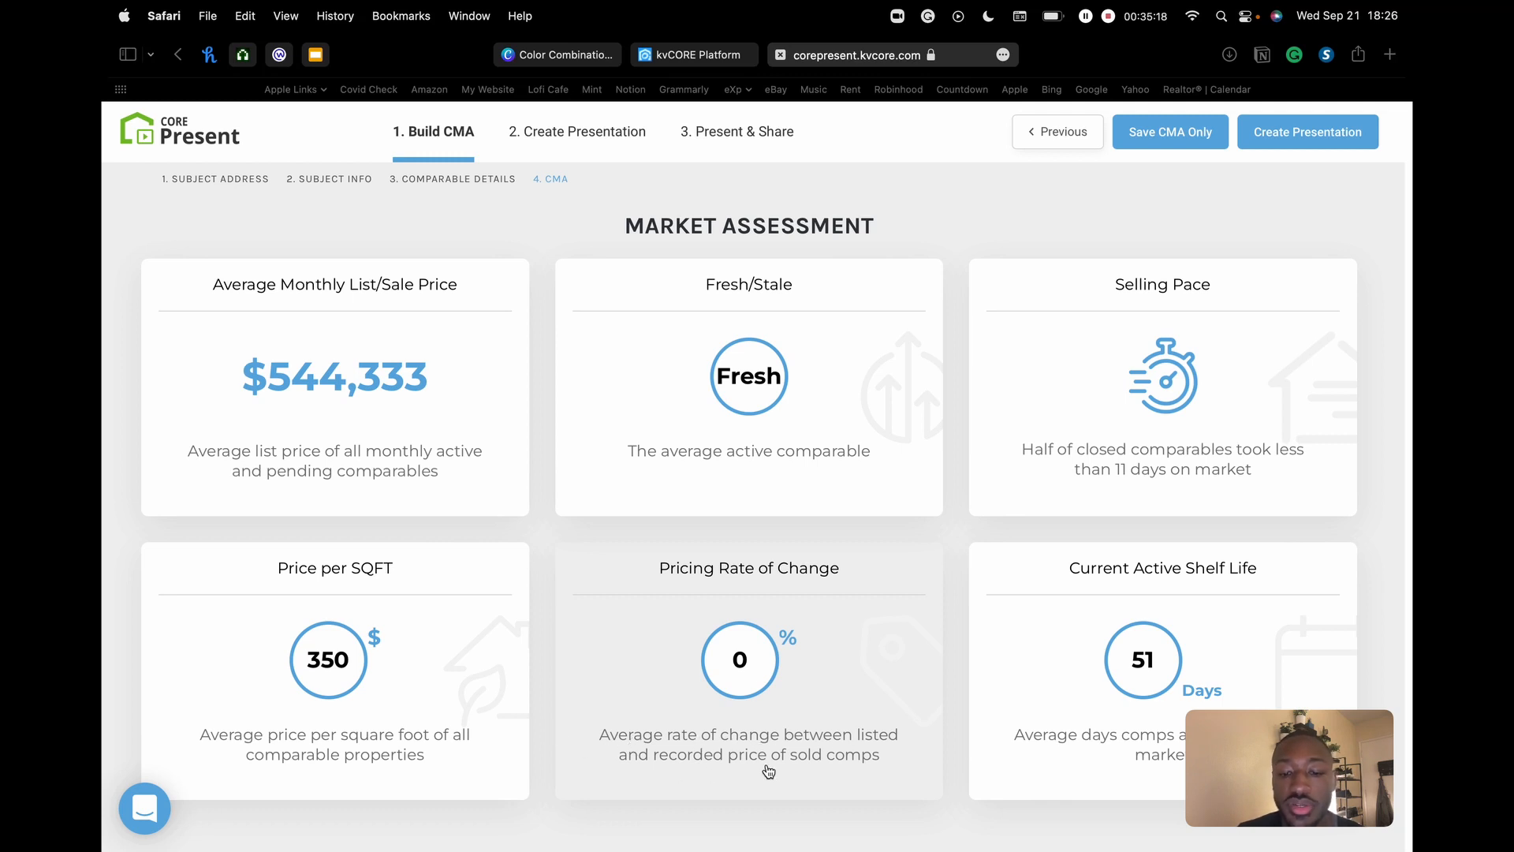
click(761, 662)
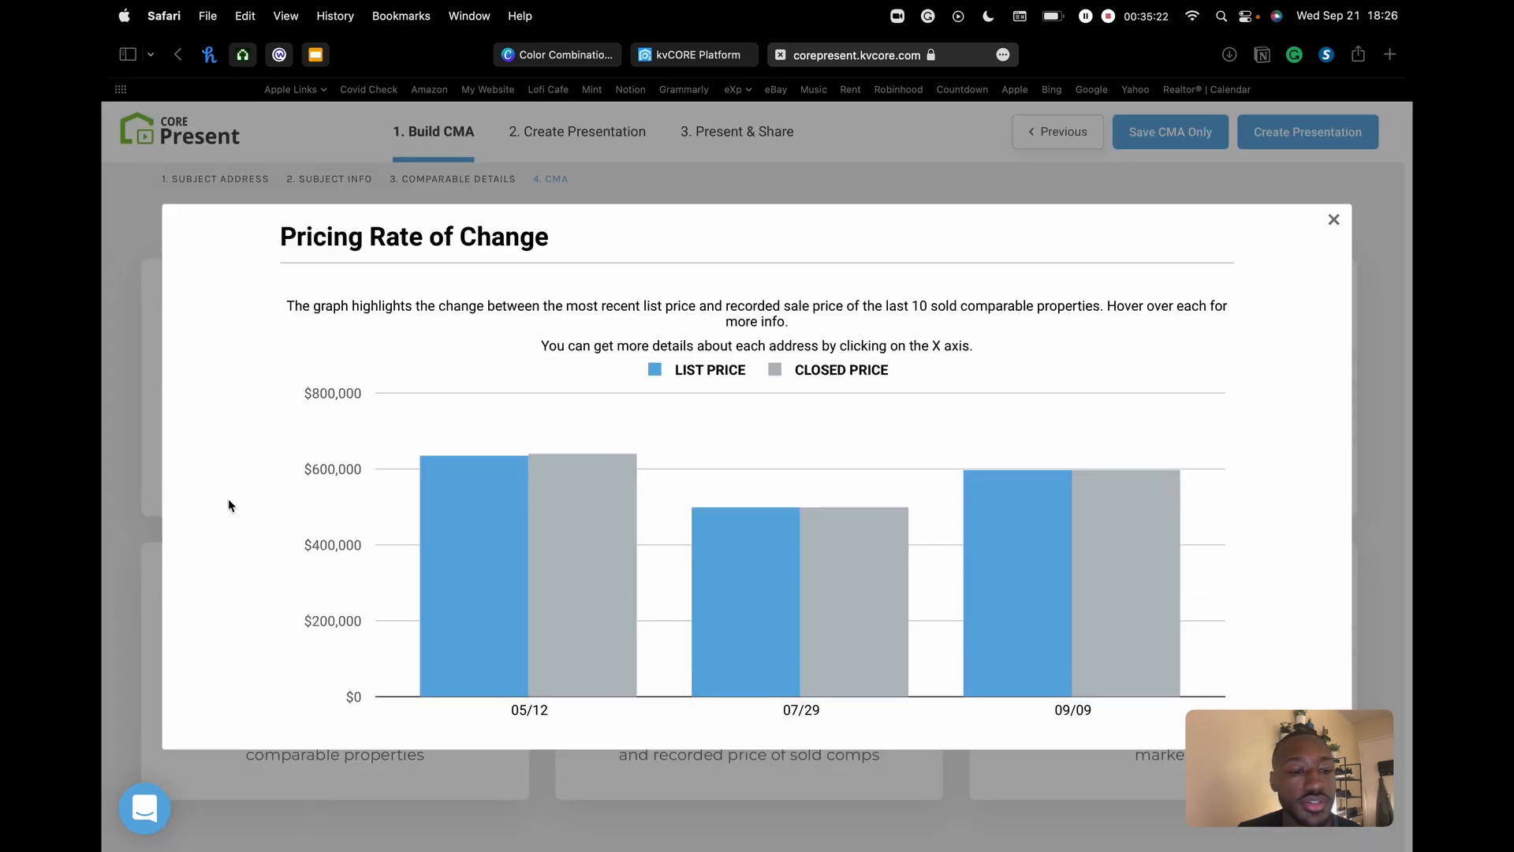
mouse_move(453, 547)
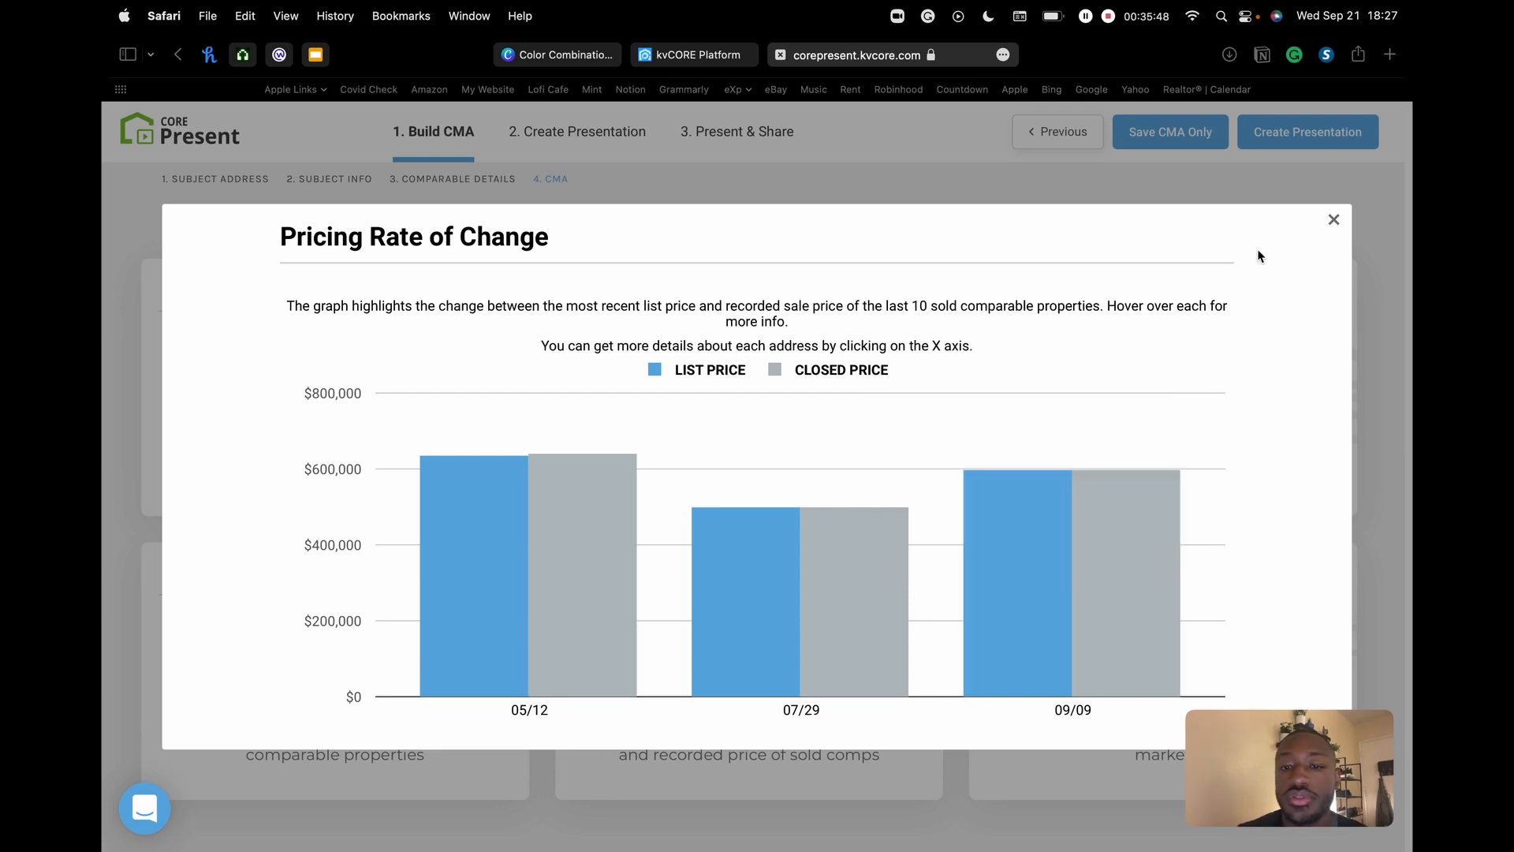
click(1334, 220)
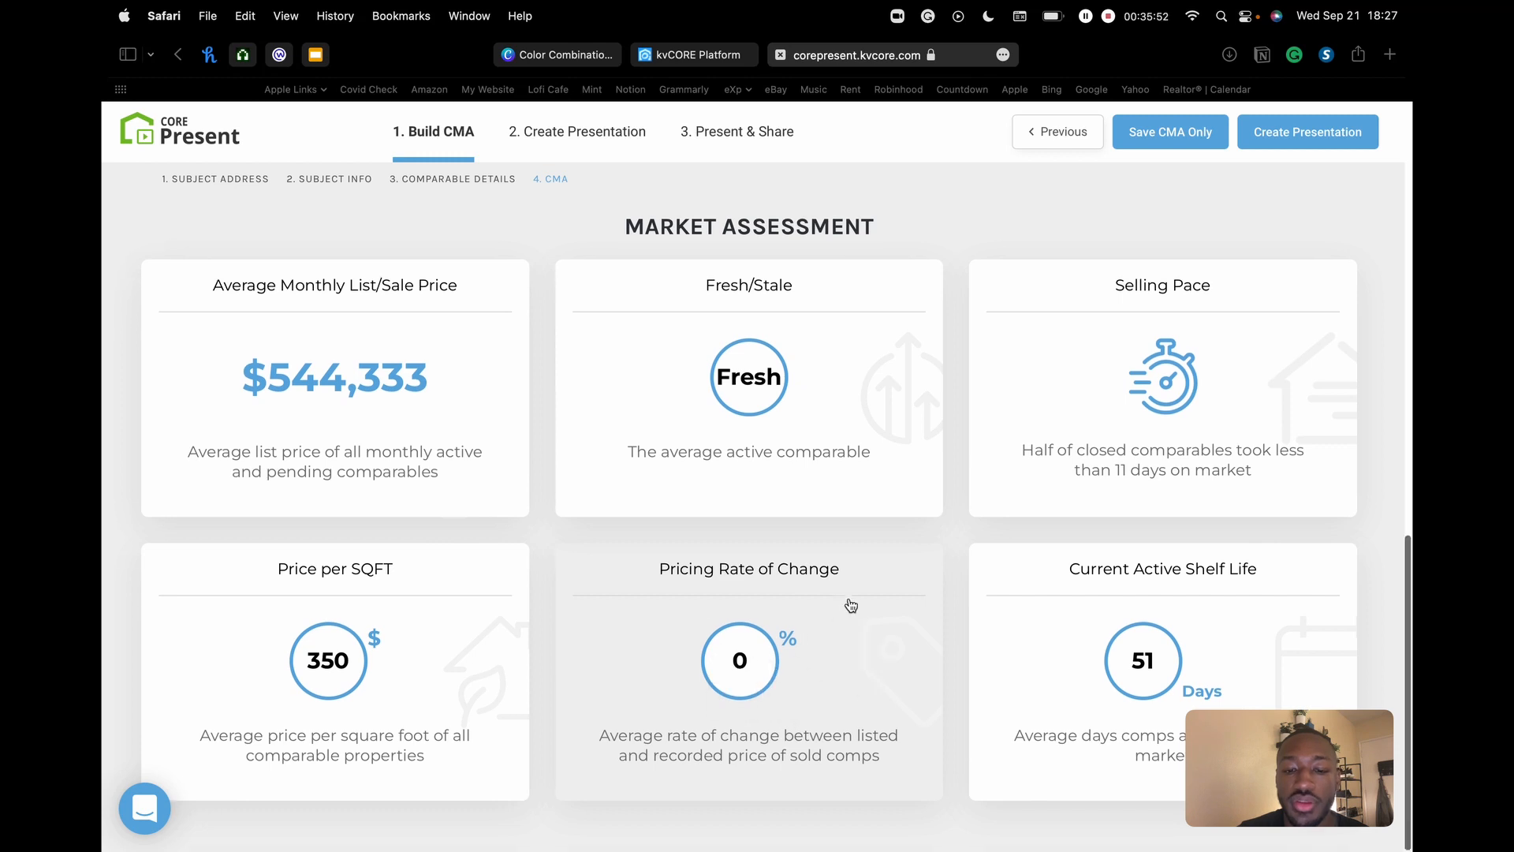
scroll(851, 604, up, 1)
scroll(851, 604, down, 1)
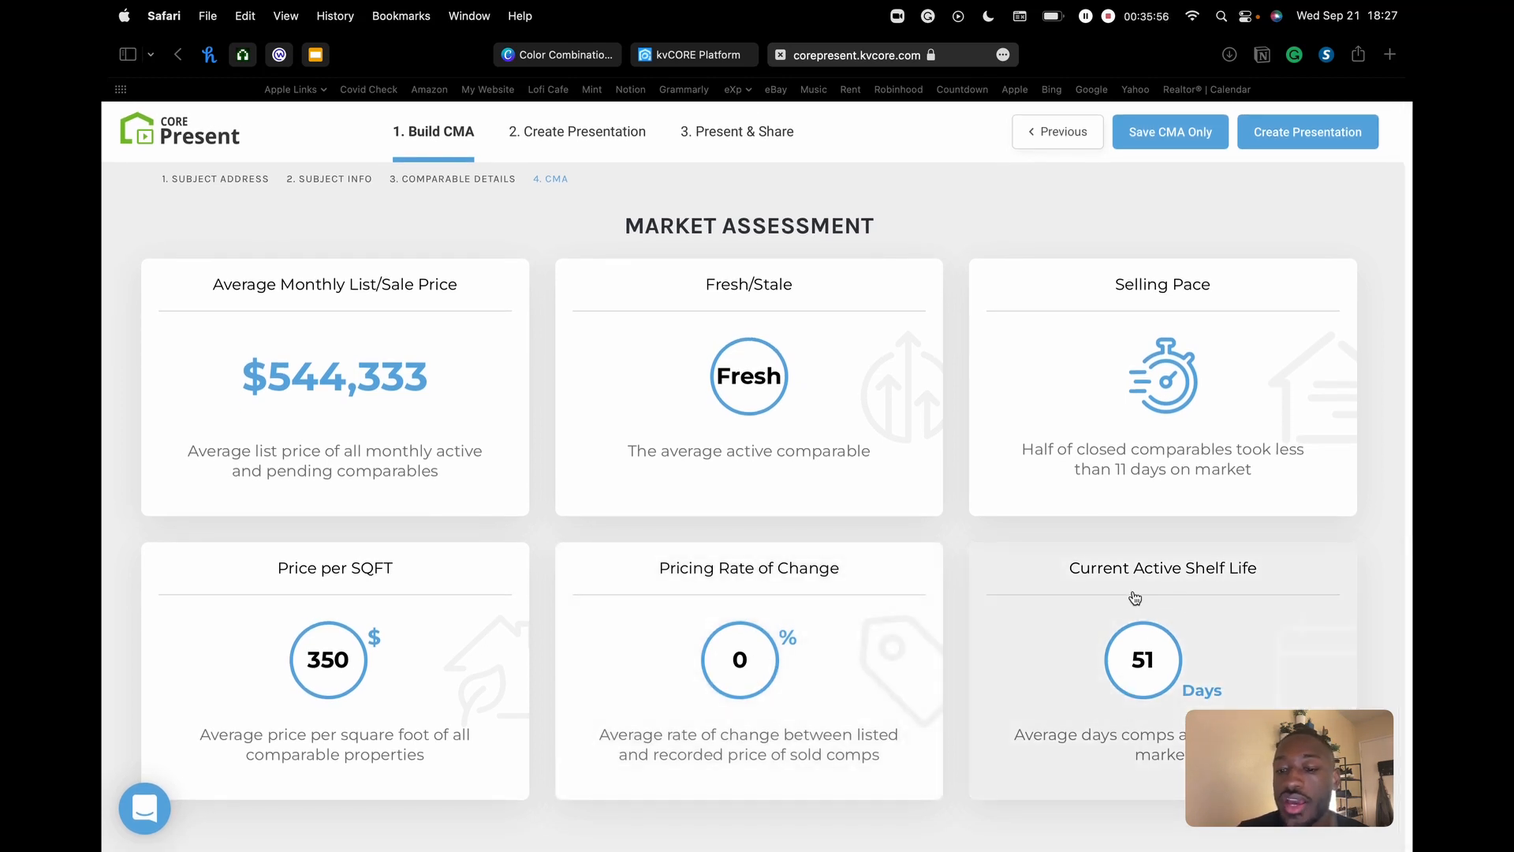
mouse_move(1273, 757)
mouse_down()
mouse_move(342, 637)
mouse_move(196, 763)
mouse_up()
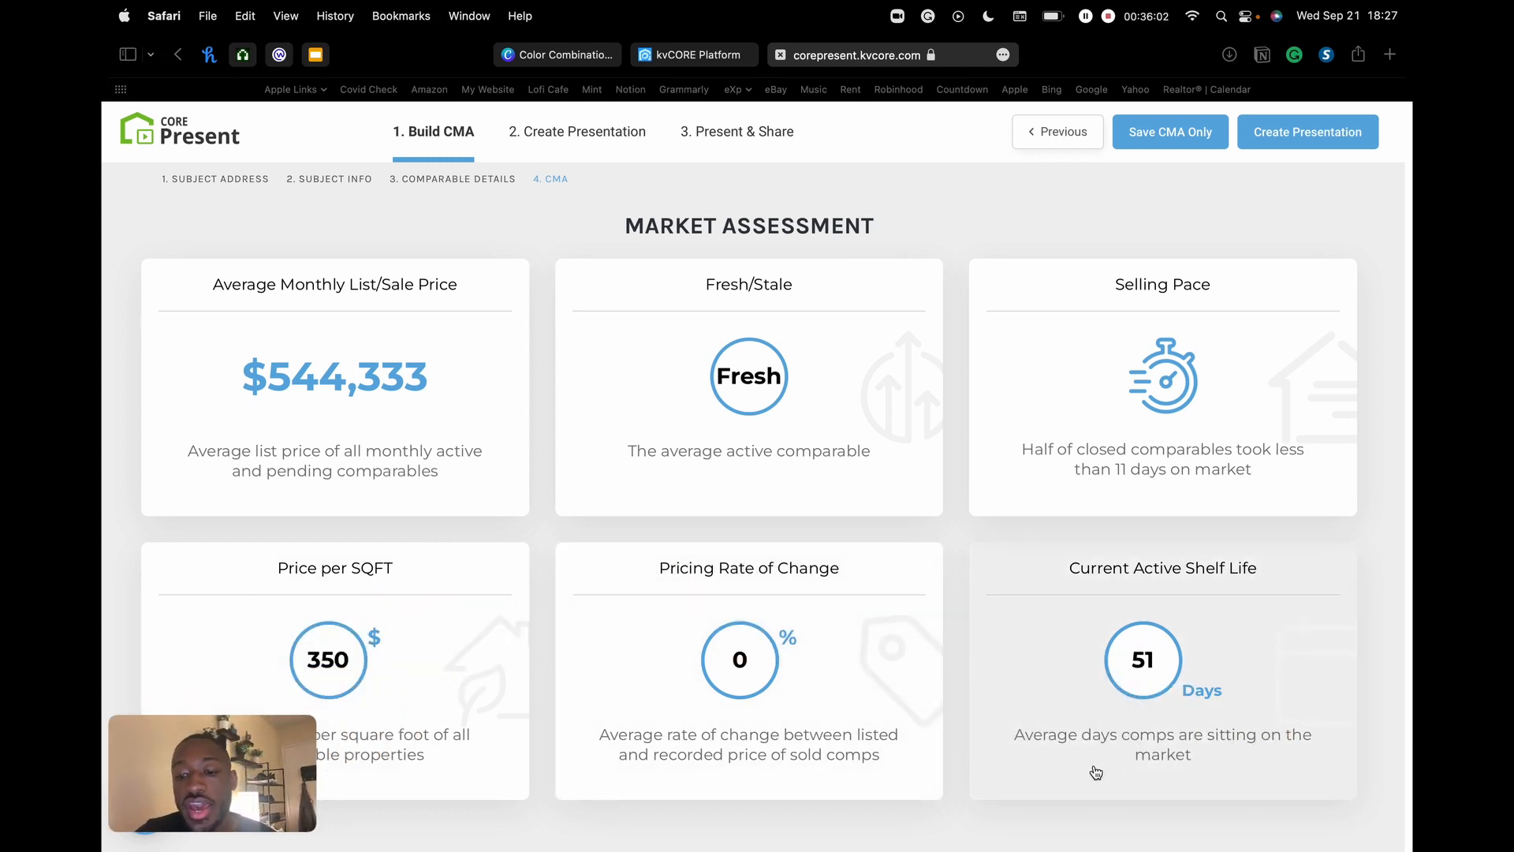
click(1156, 692)
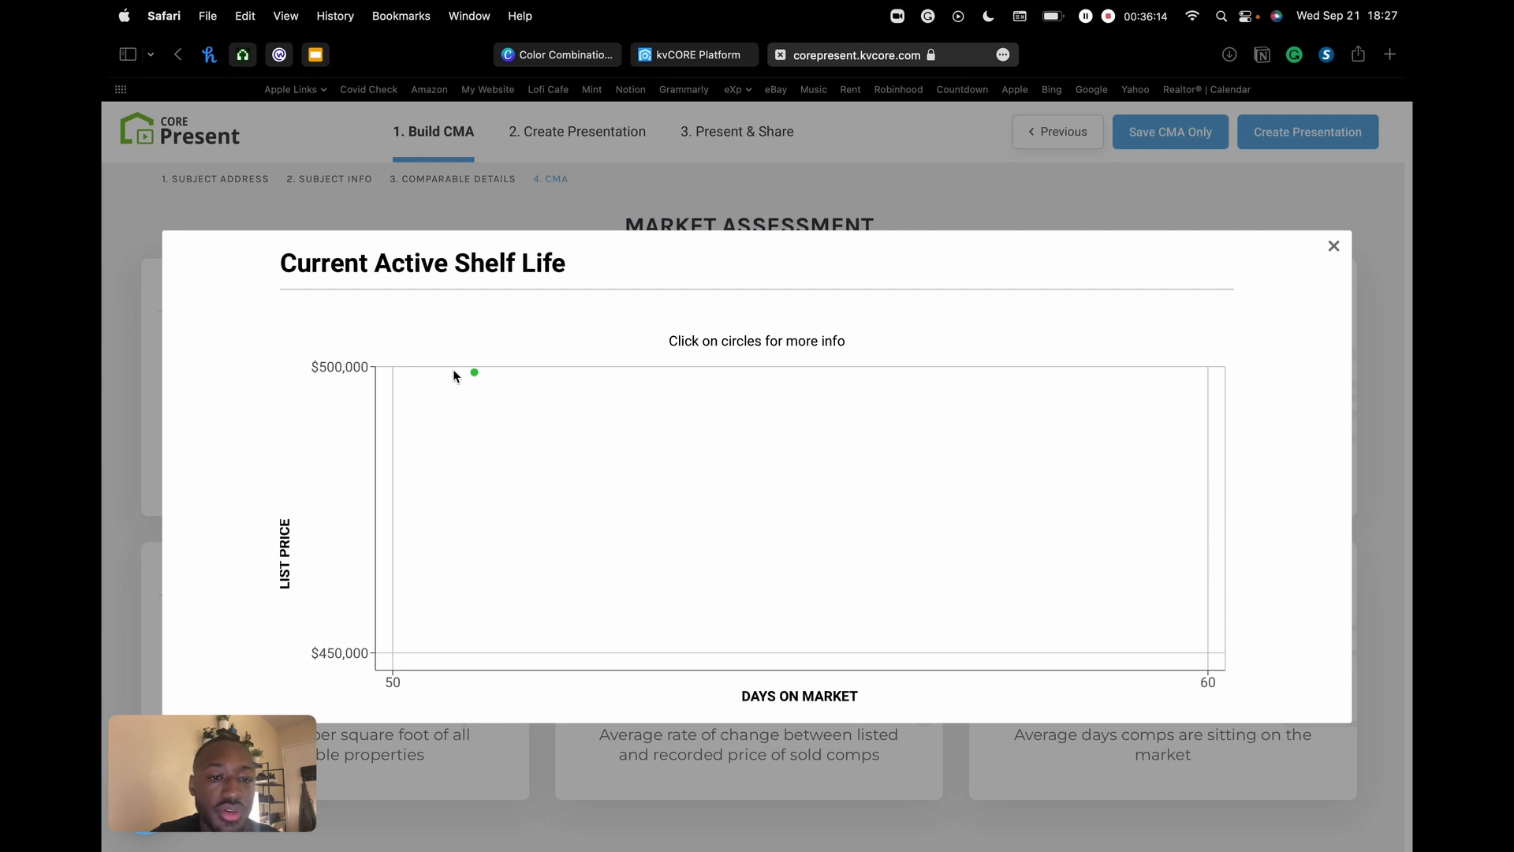
click(474, 372)
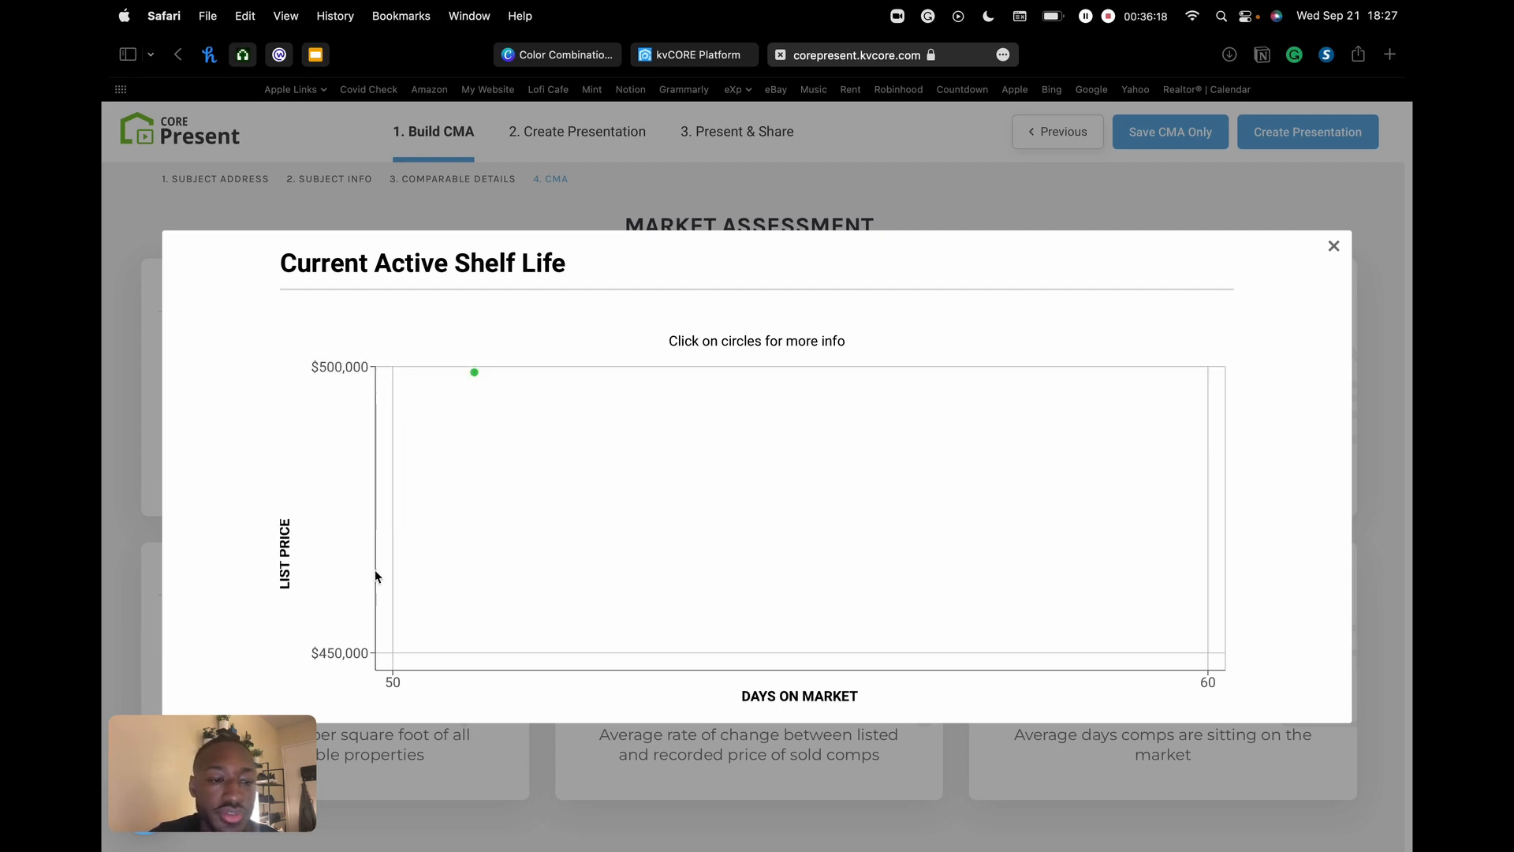
click(1333, 246)
scroll(1213, 345, up, 2)
scroll(1213, 346, up, 10)
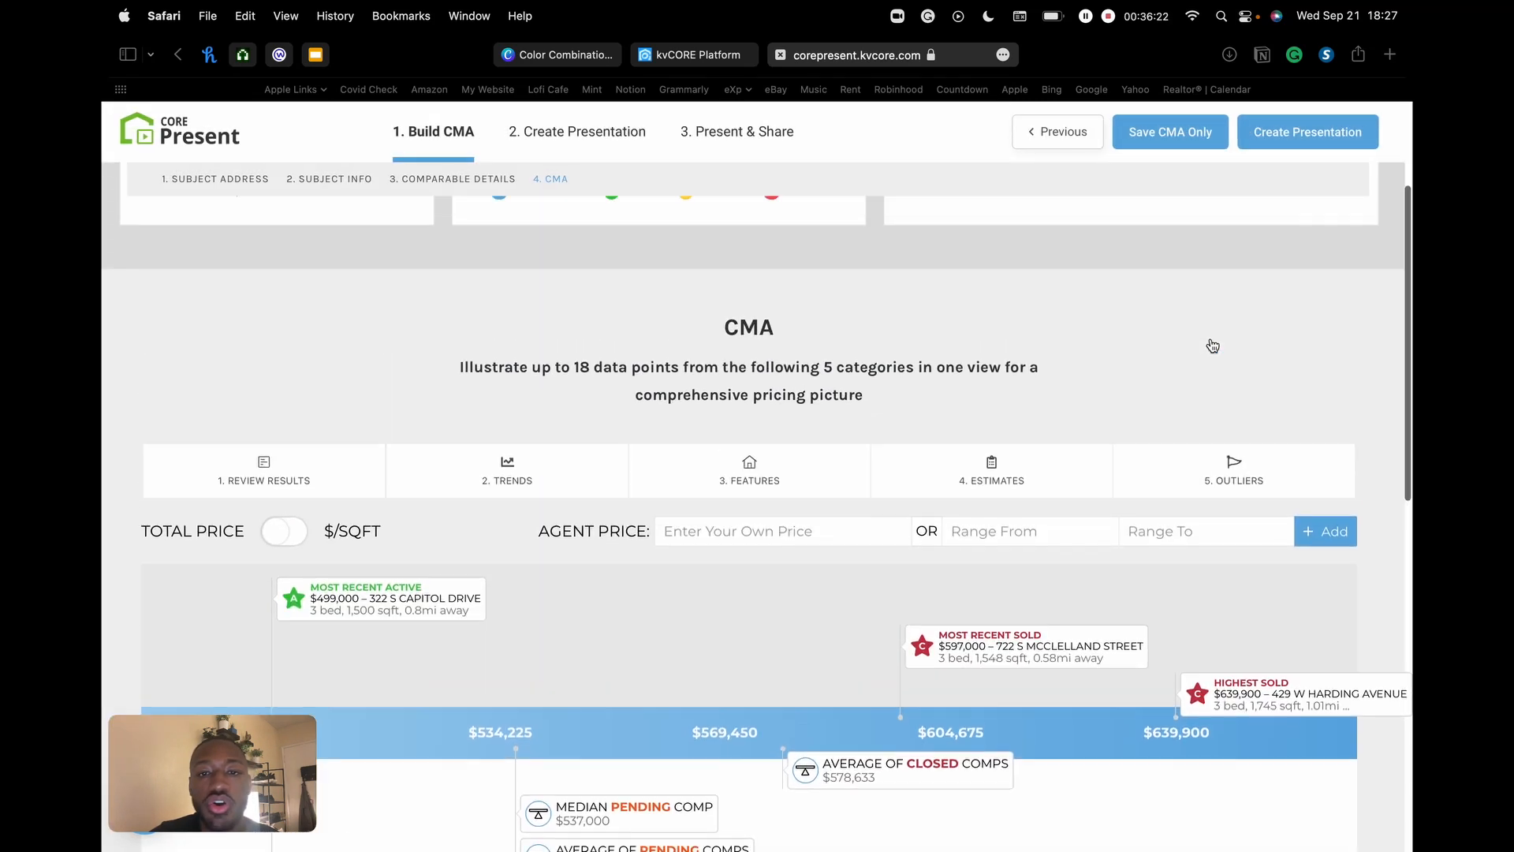
scroll(1213, 346, down, 10)
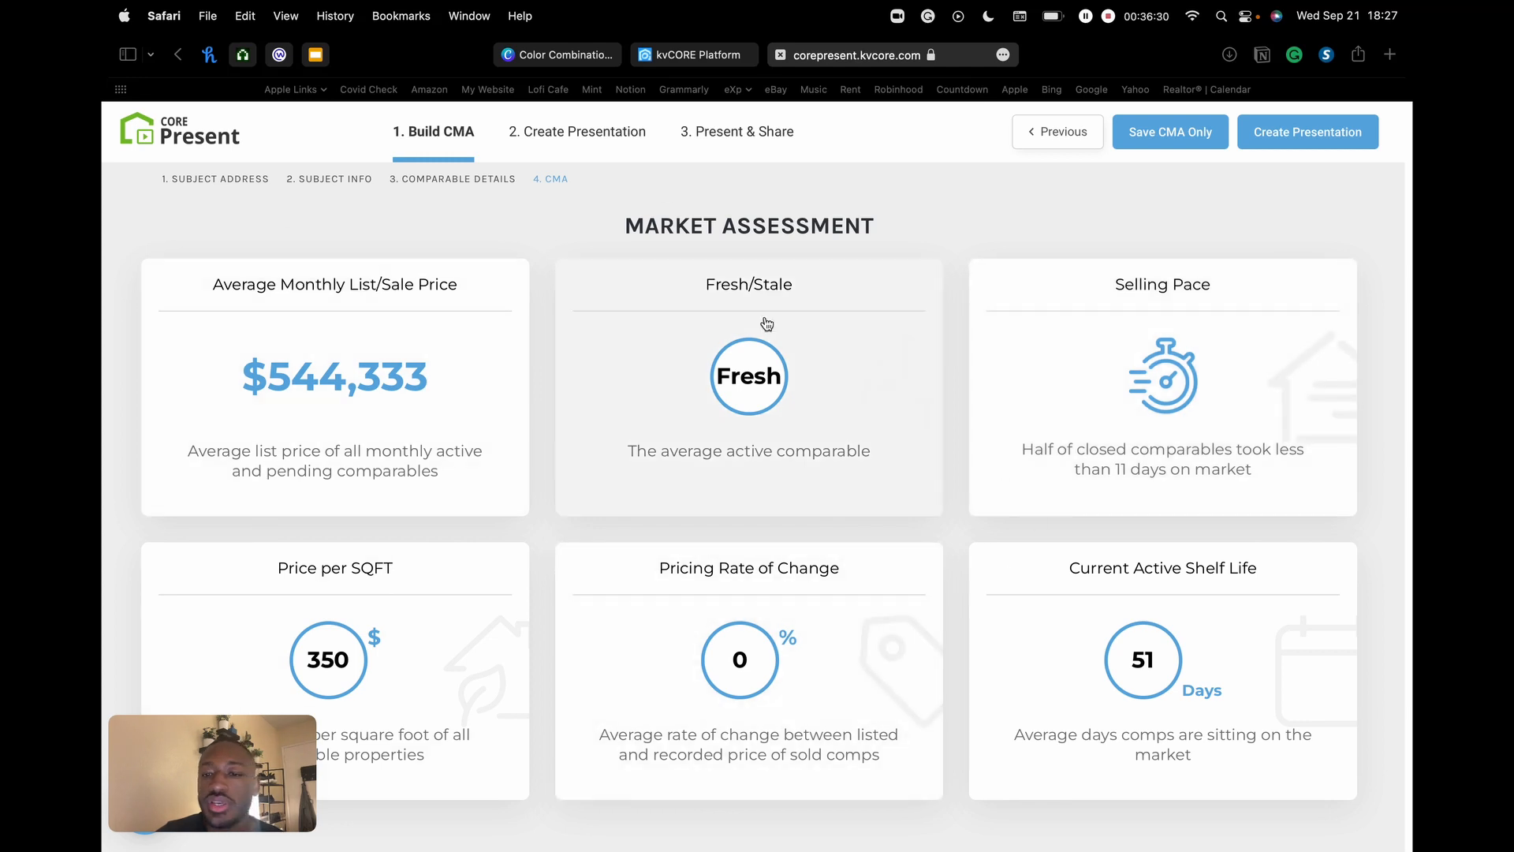
scroll(931, 339, up, 7)
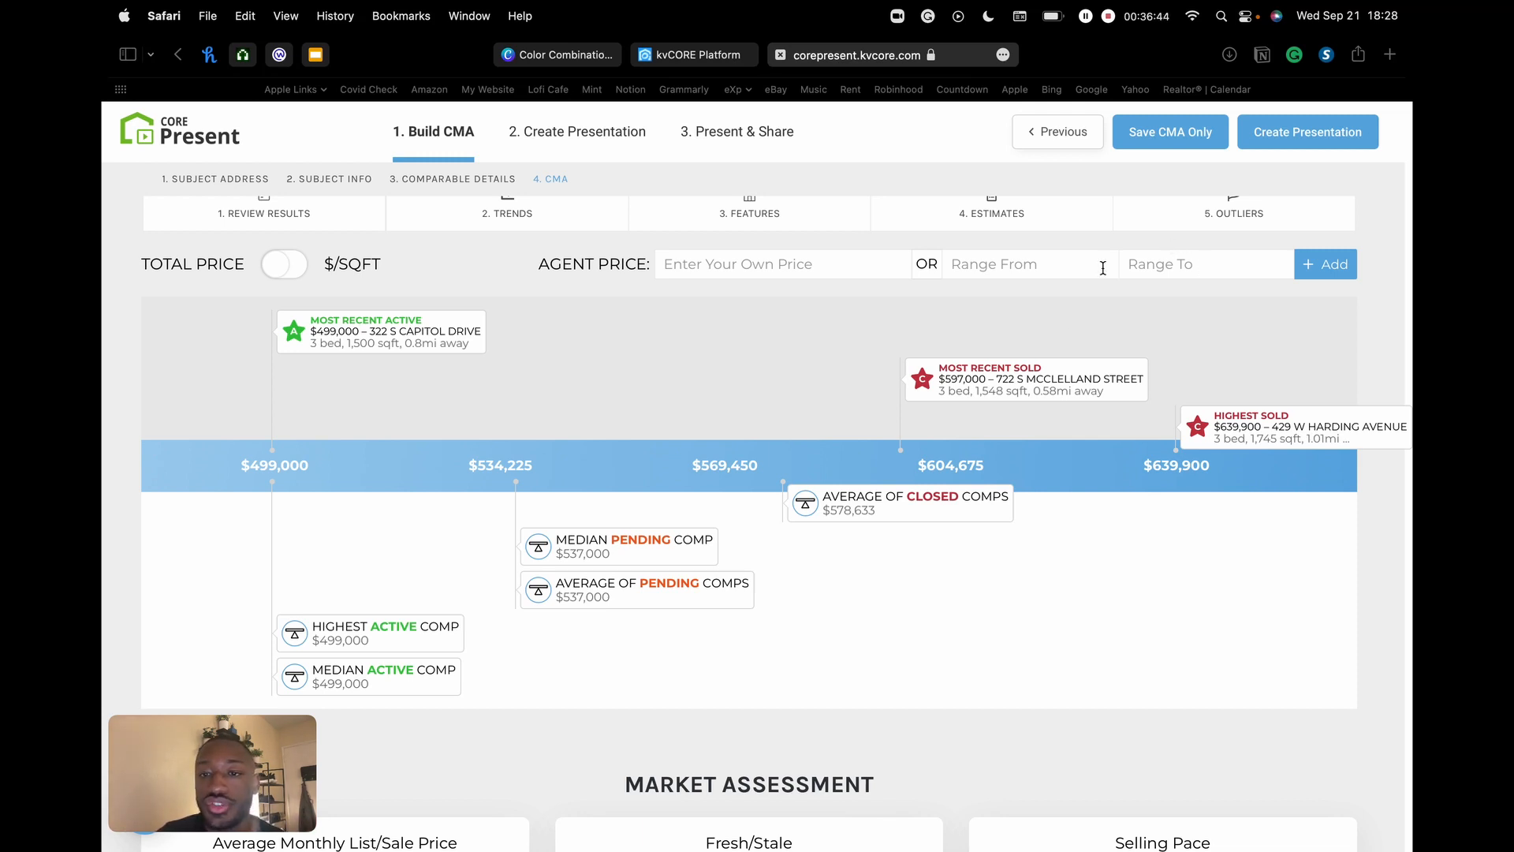
scroll(927, 454, up, 5)
scroll(984, 375, up, 2)
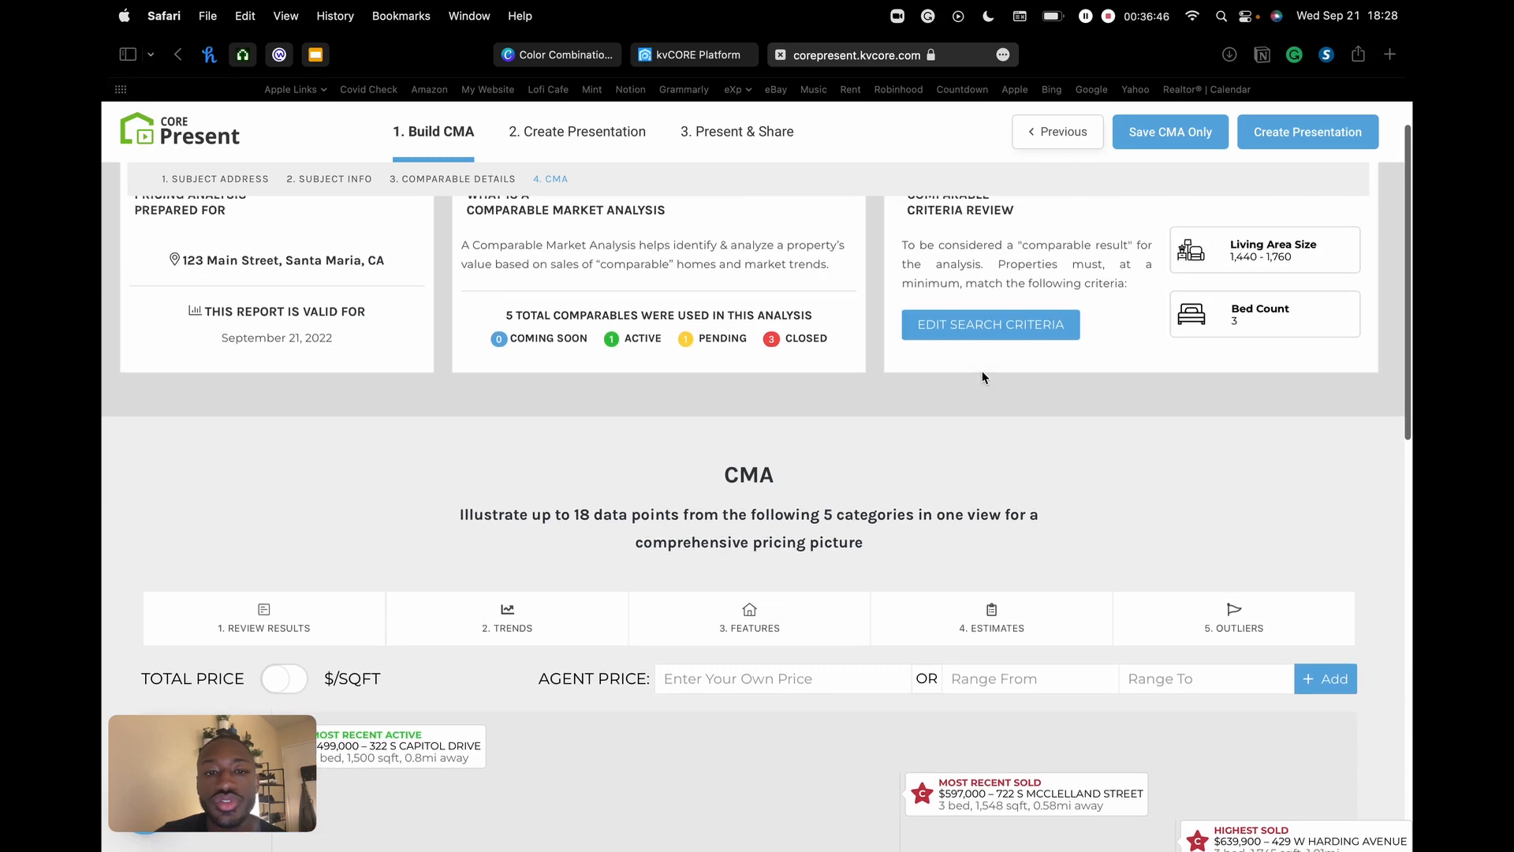
scroll(982, 373, down, 12)
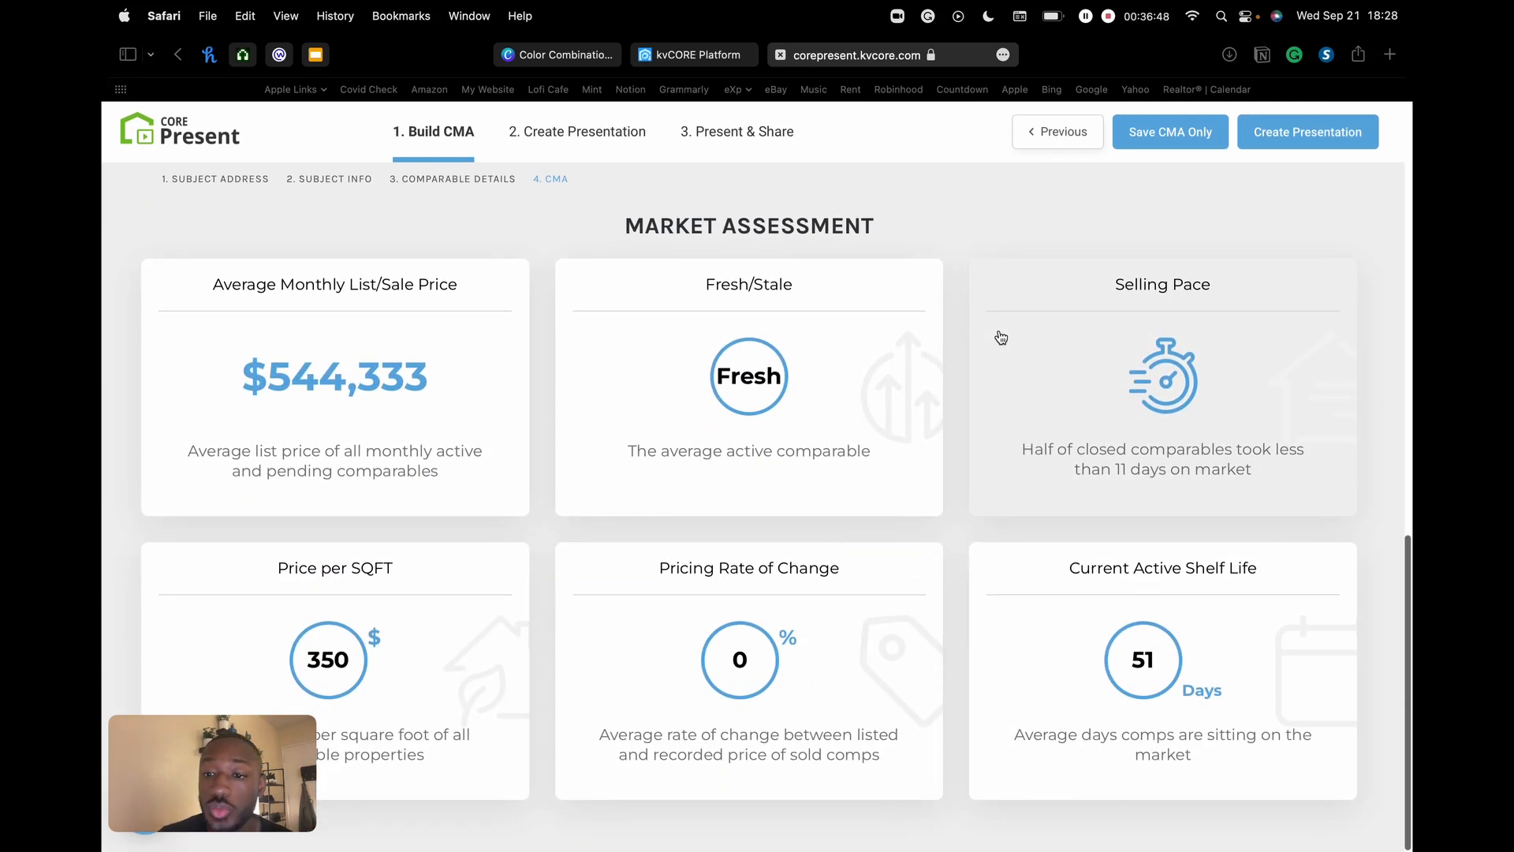
scroll(1001, 337, up, 12)
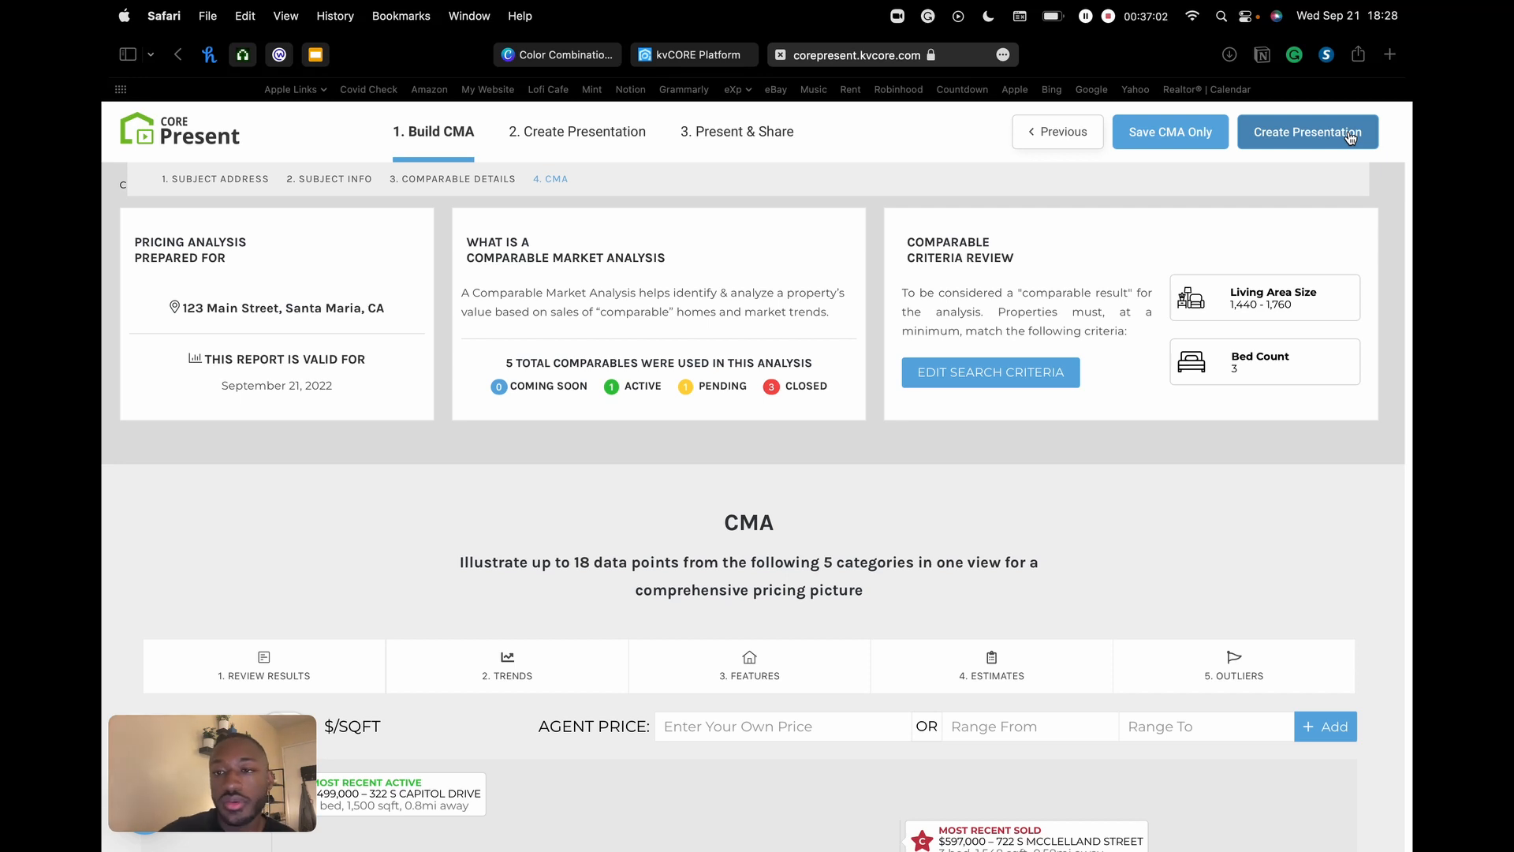
- Save the CMA without a presentation and search for the client by full name
click(1175, 140)
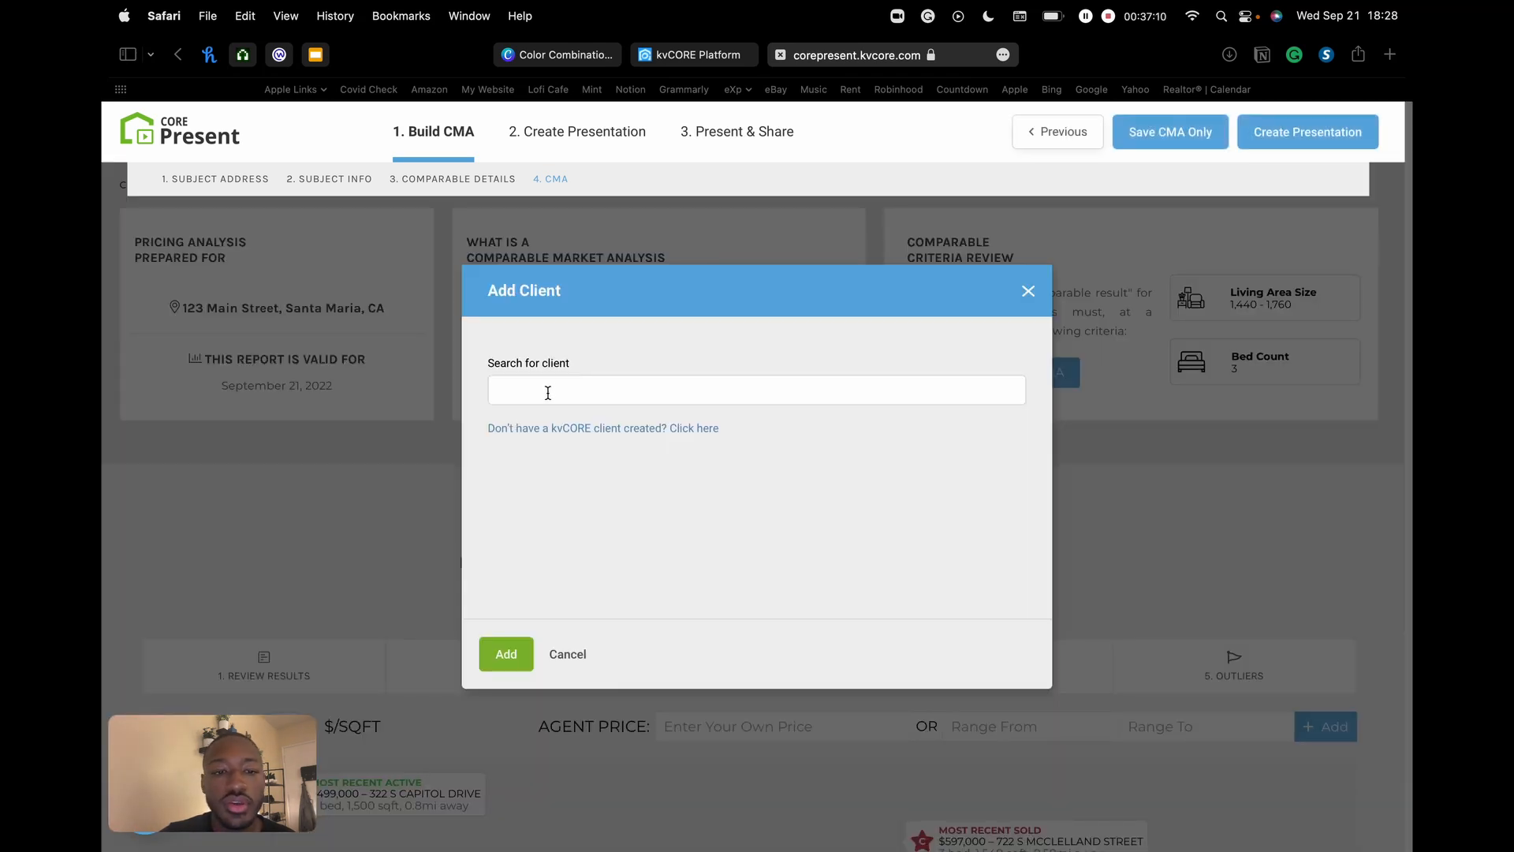
click(570, 385)
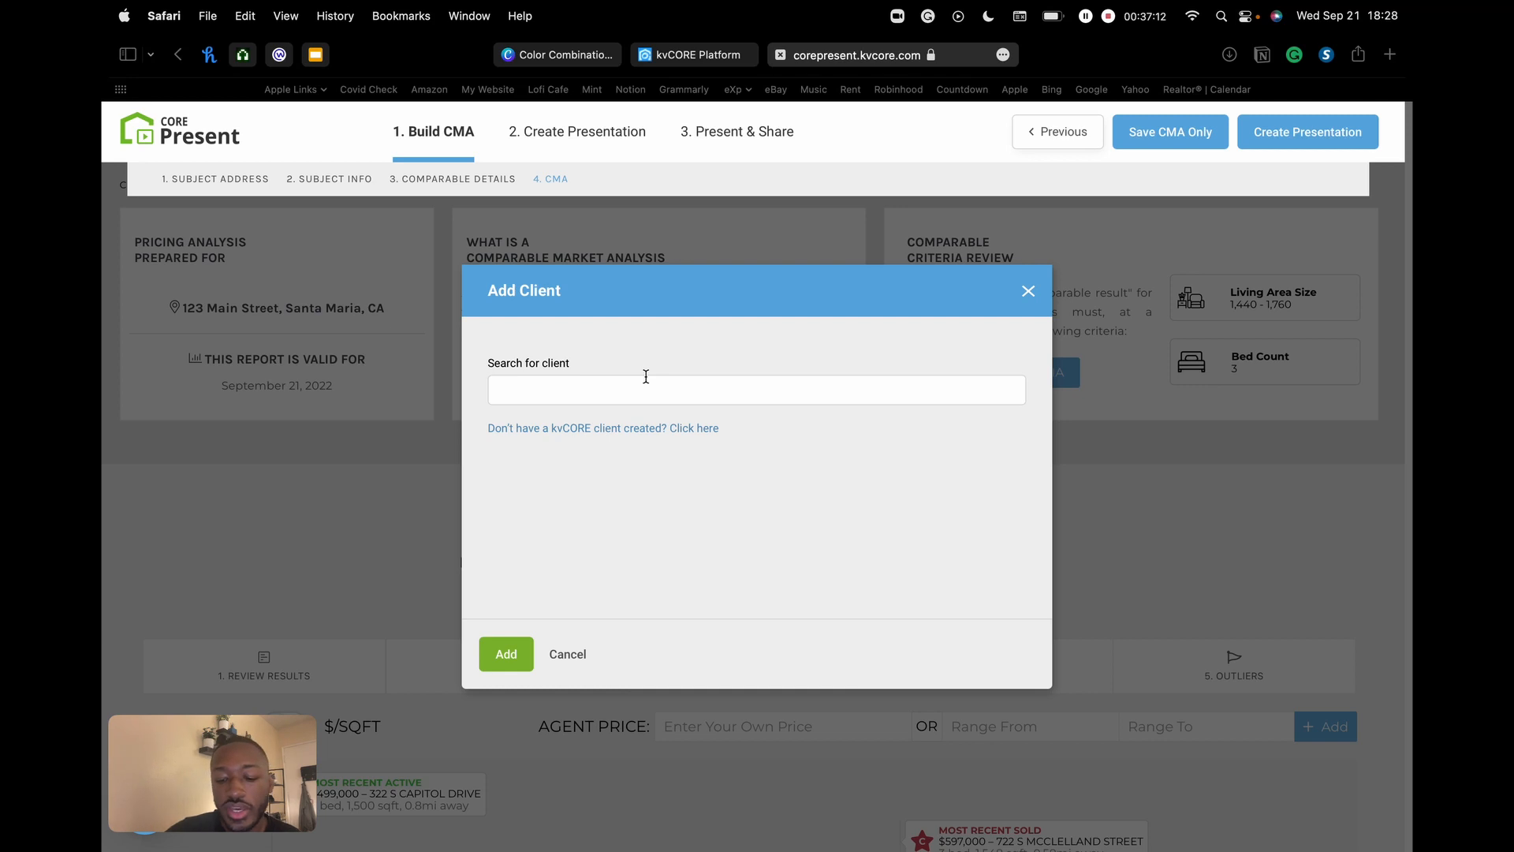
text(joe d)
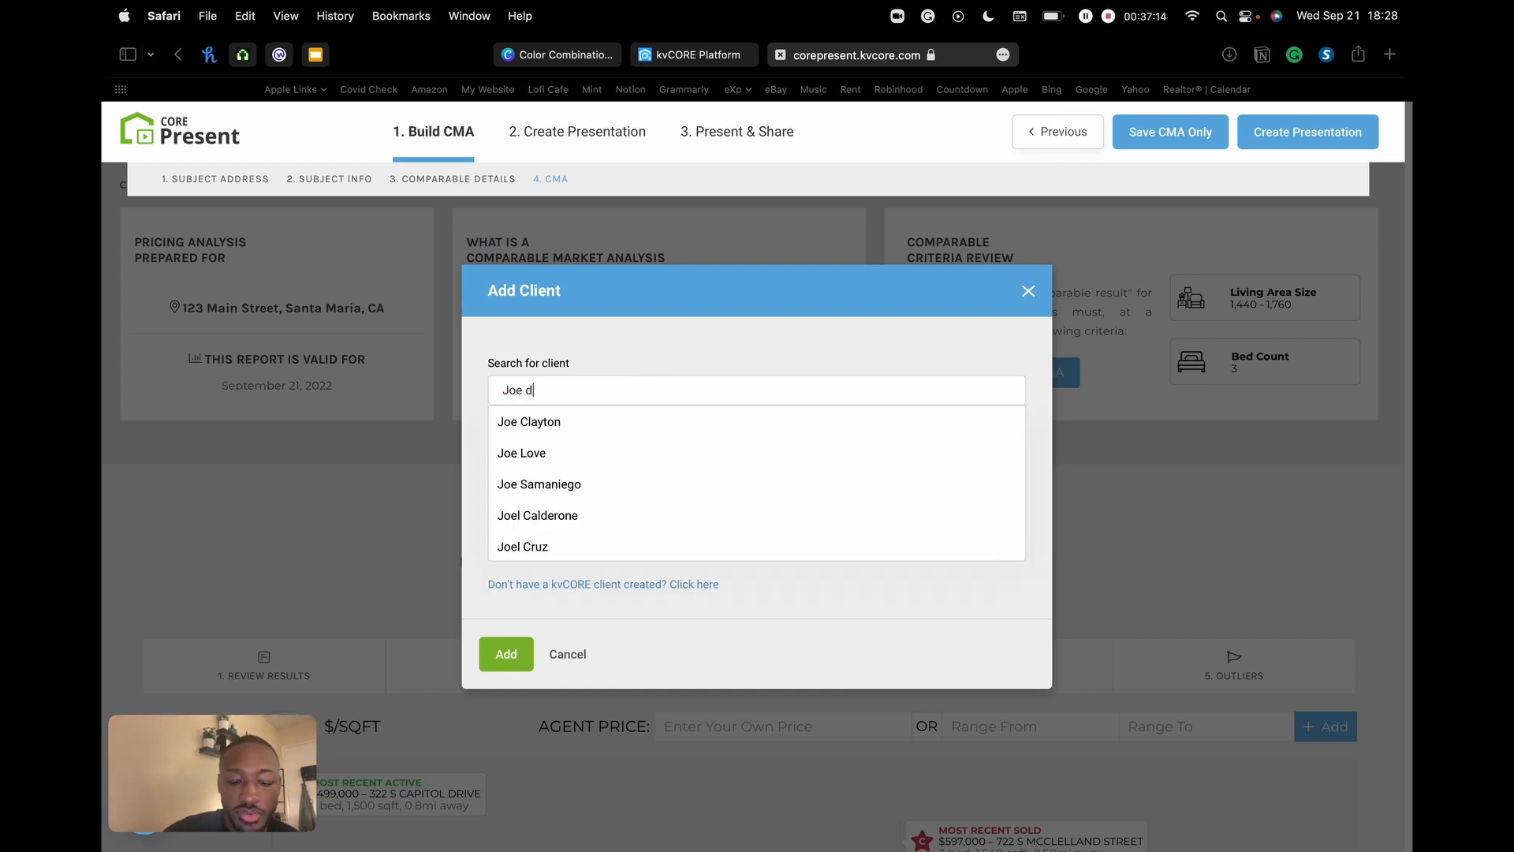
text(ohn)
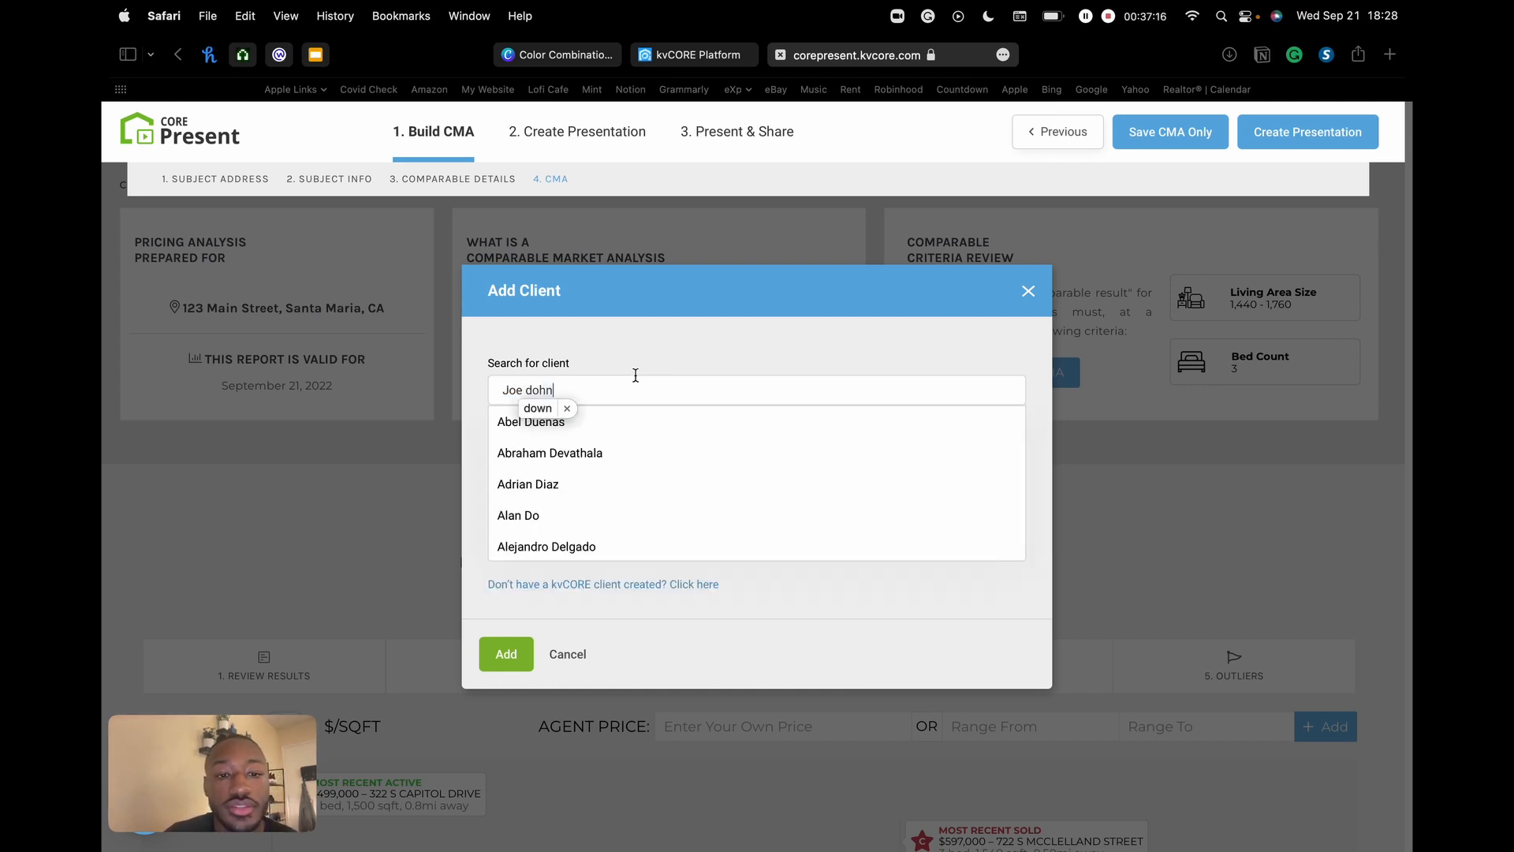
key(BackSpace)
key(BackSpace)
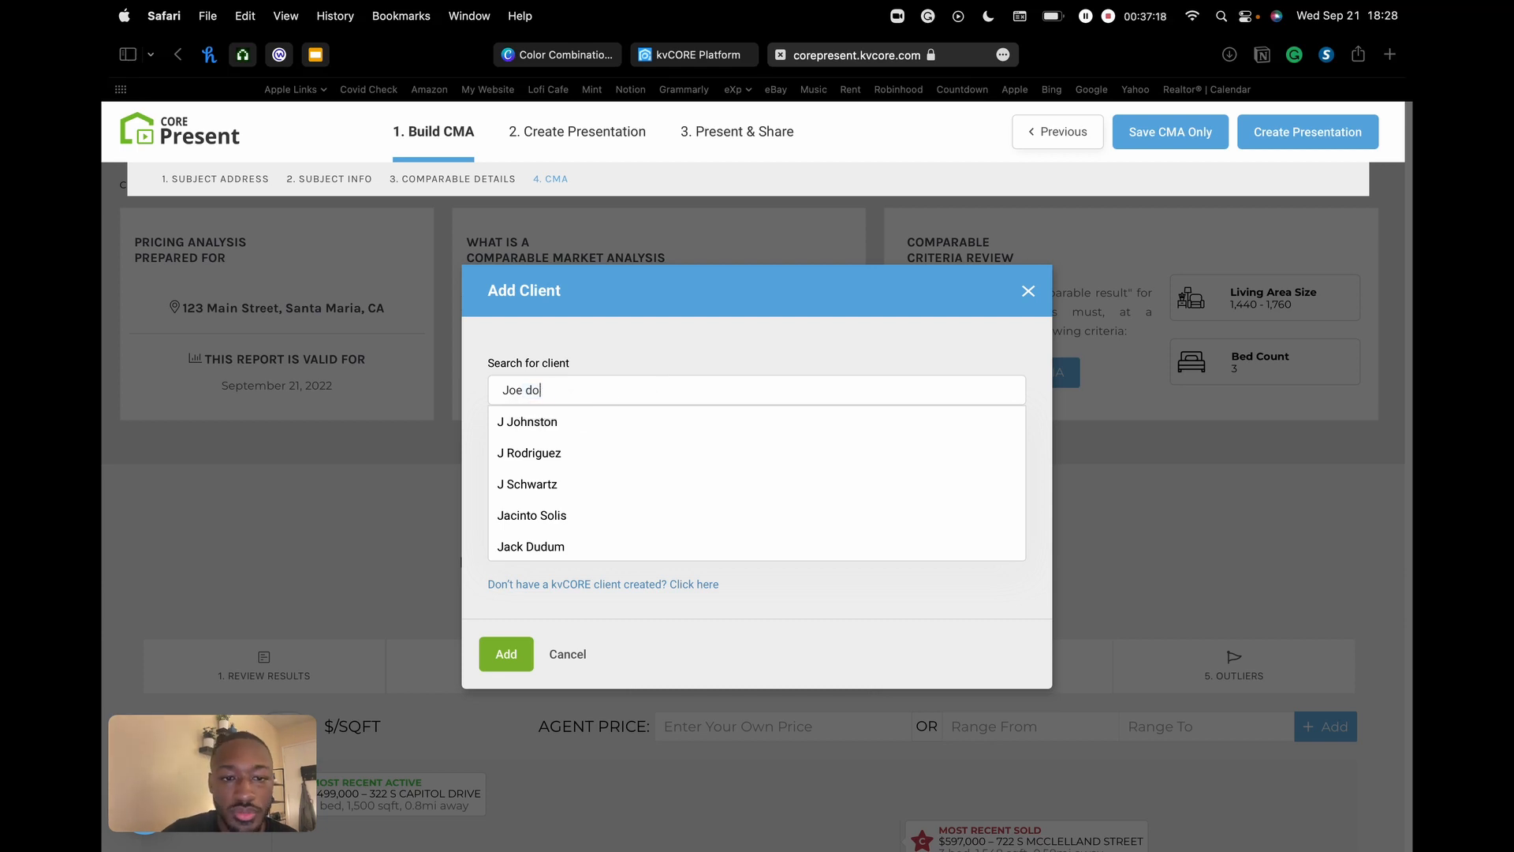
text(e)
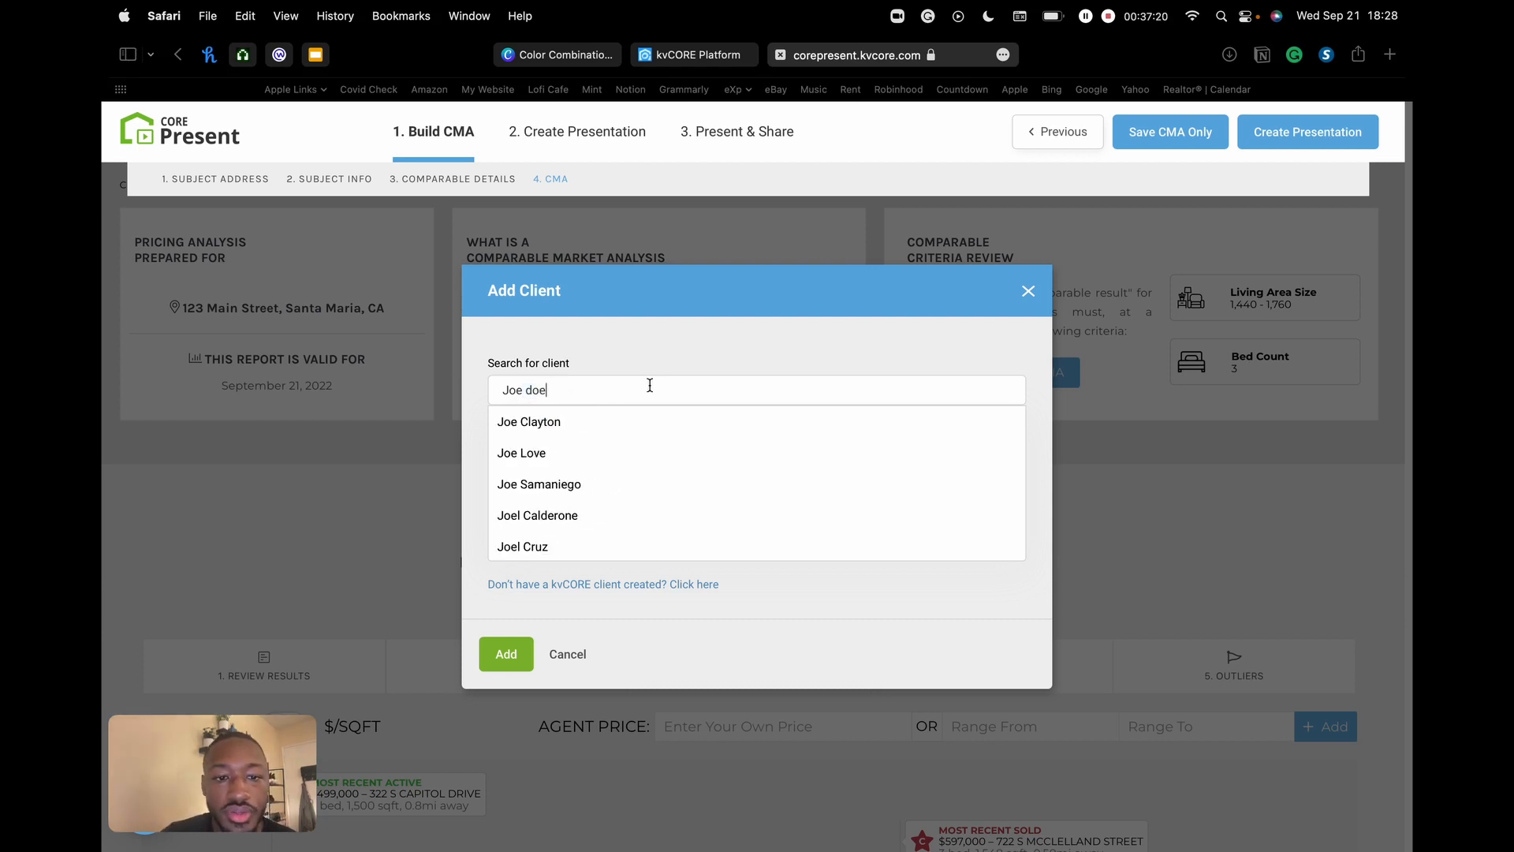
key(BackSpace)
key(BackSpace)
key(BackSpace)
key(BackSpace)
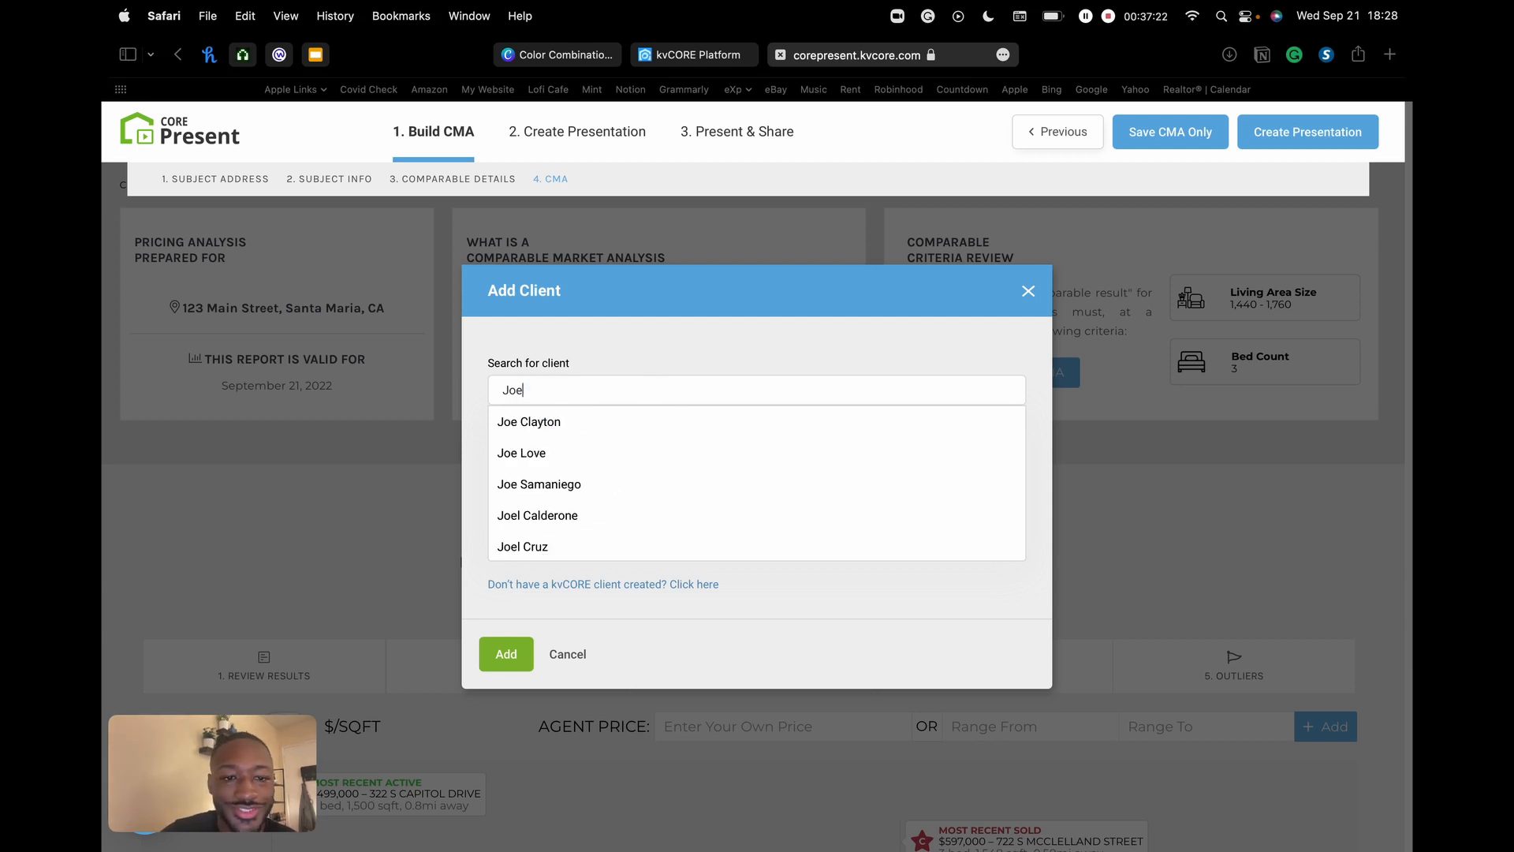
text(hn d)
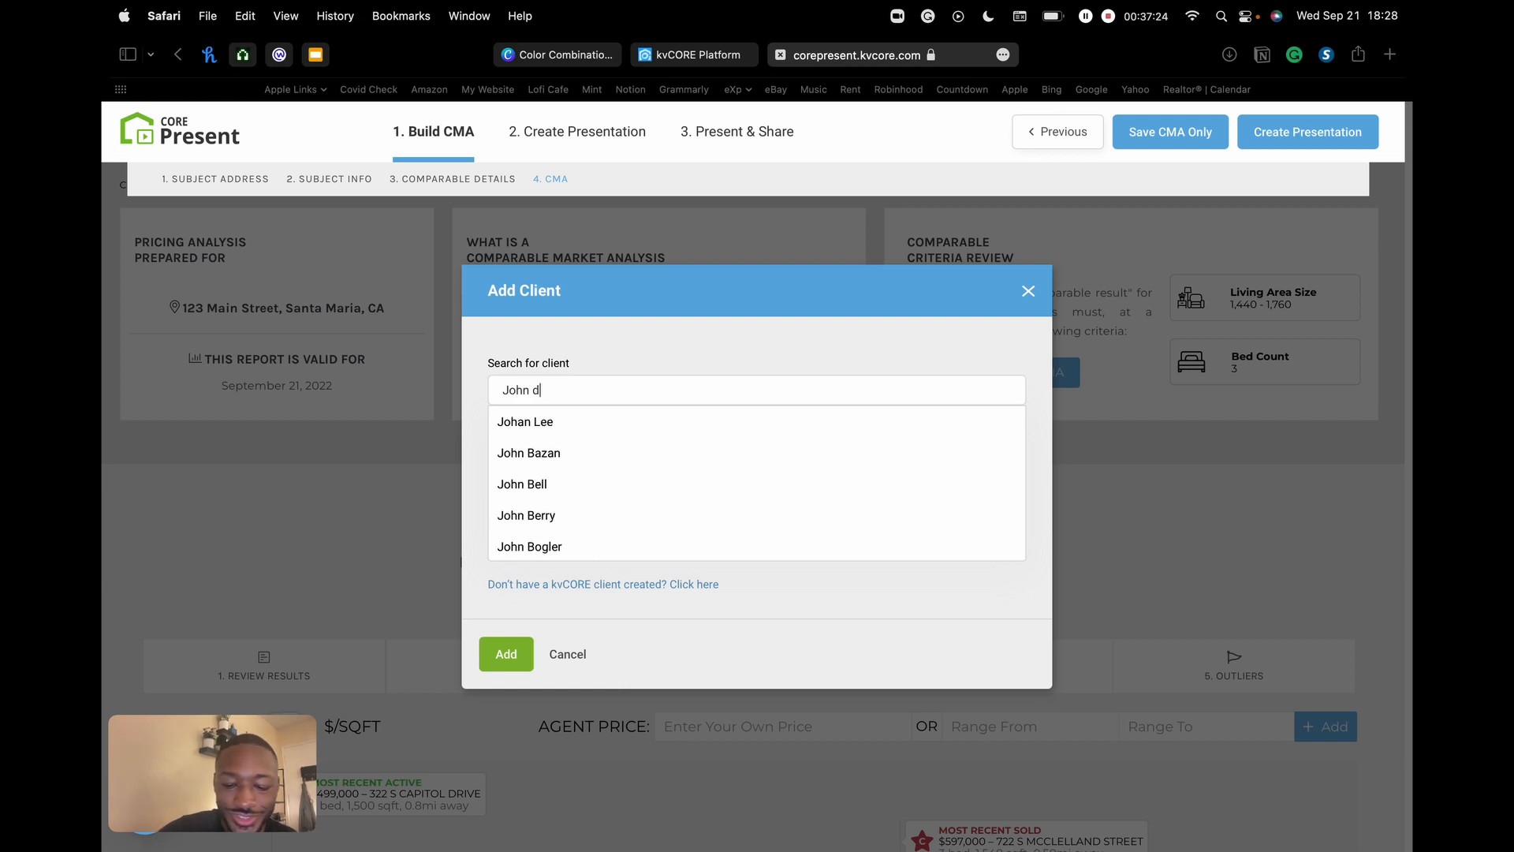
text(oe)
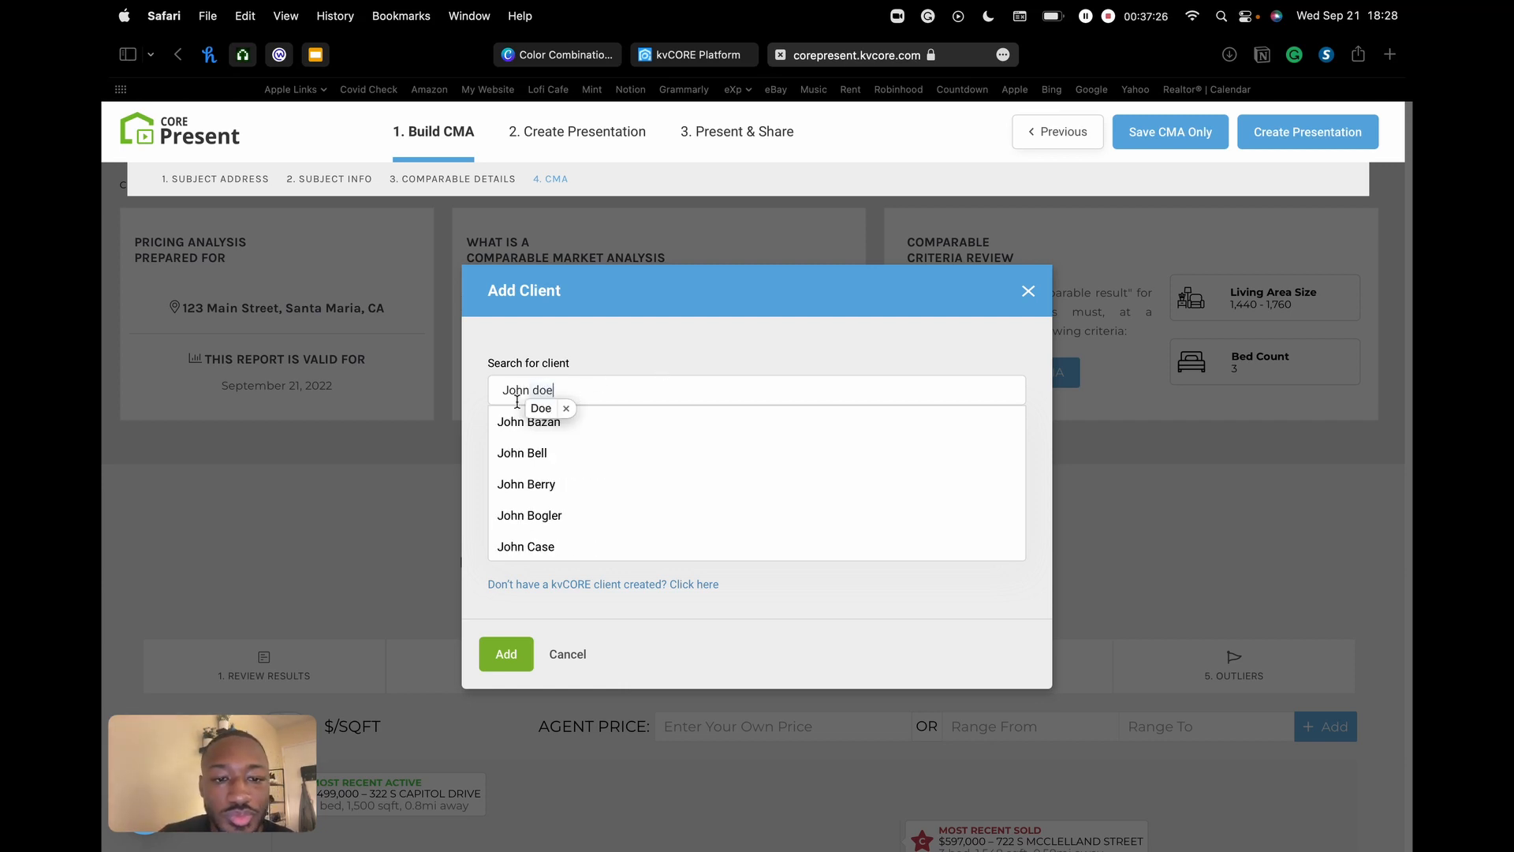
- Accept the capitalised surname suggestion and select the matching existing client
click(541, 407)
scroll(567, 473, down, 3)
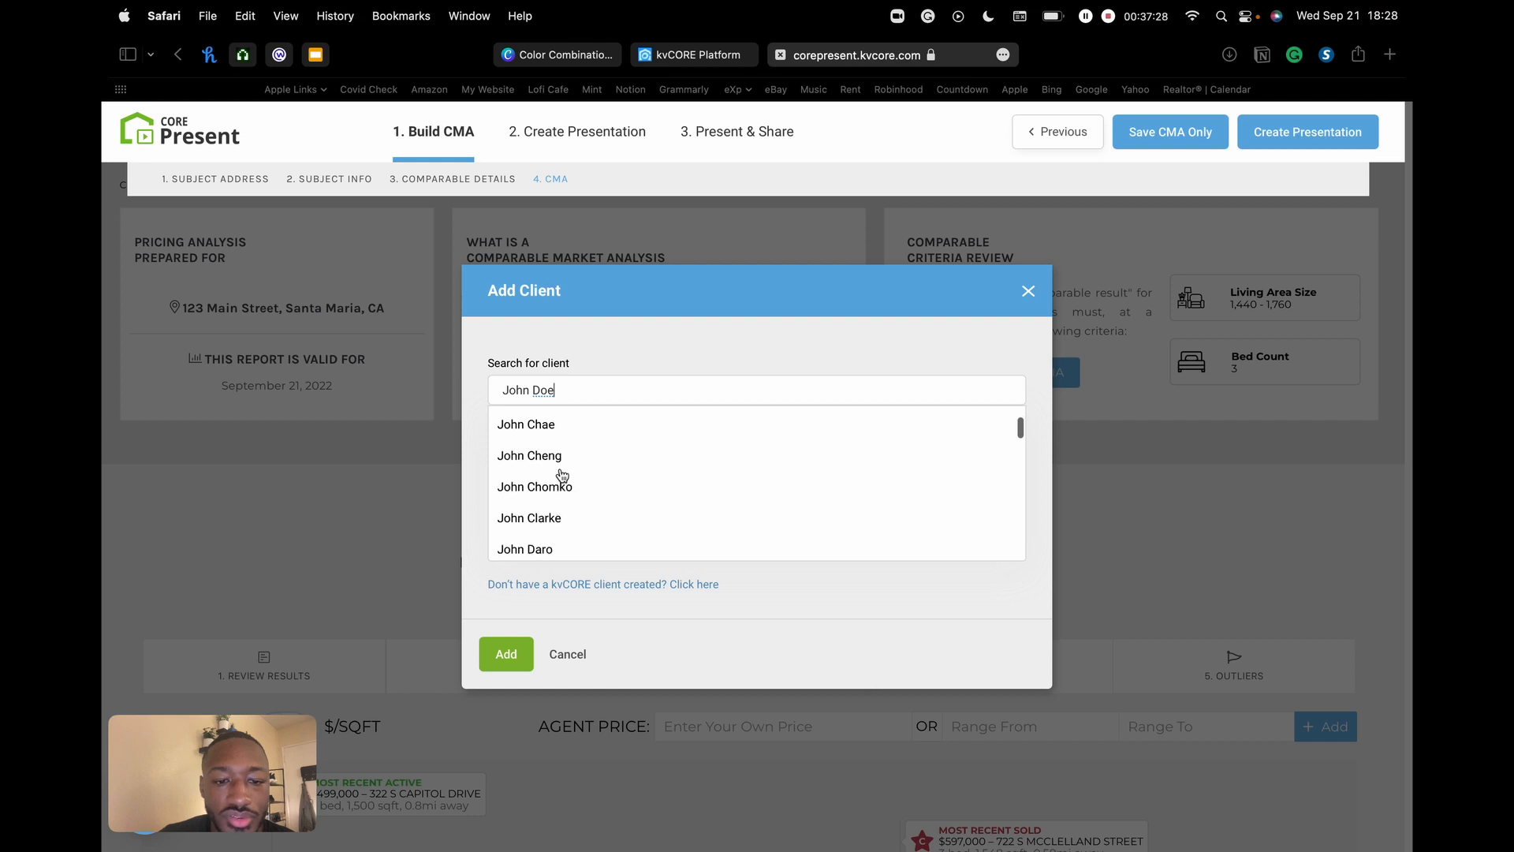
scroll(562, 475, down, 5)
scroll(569, 450, up, 2)
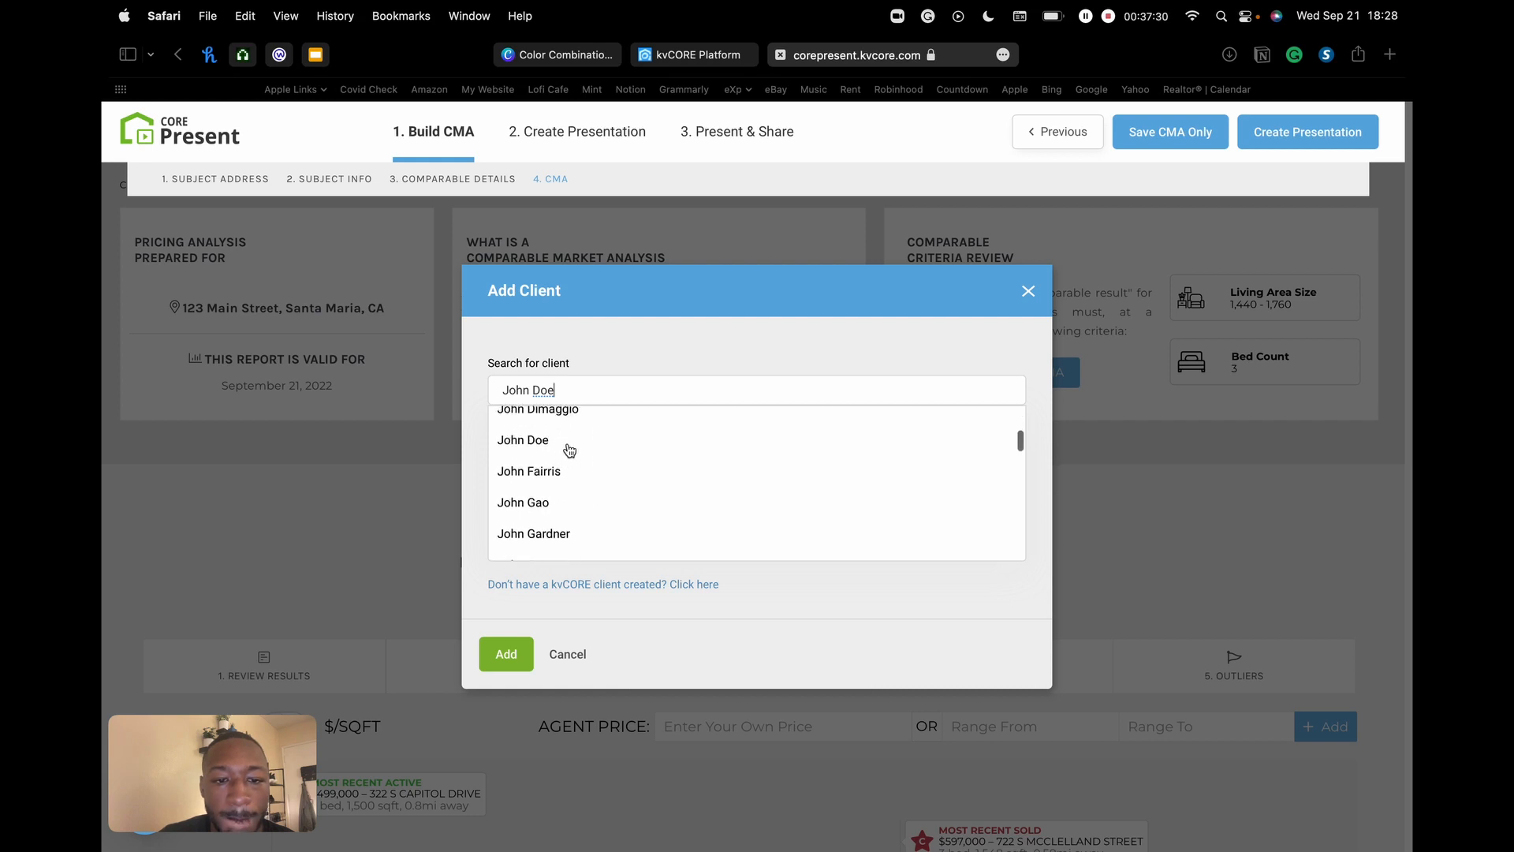
click(523, 444)
click(712, 497)
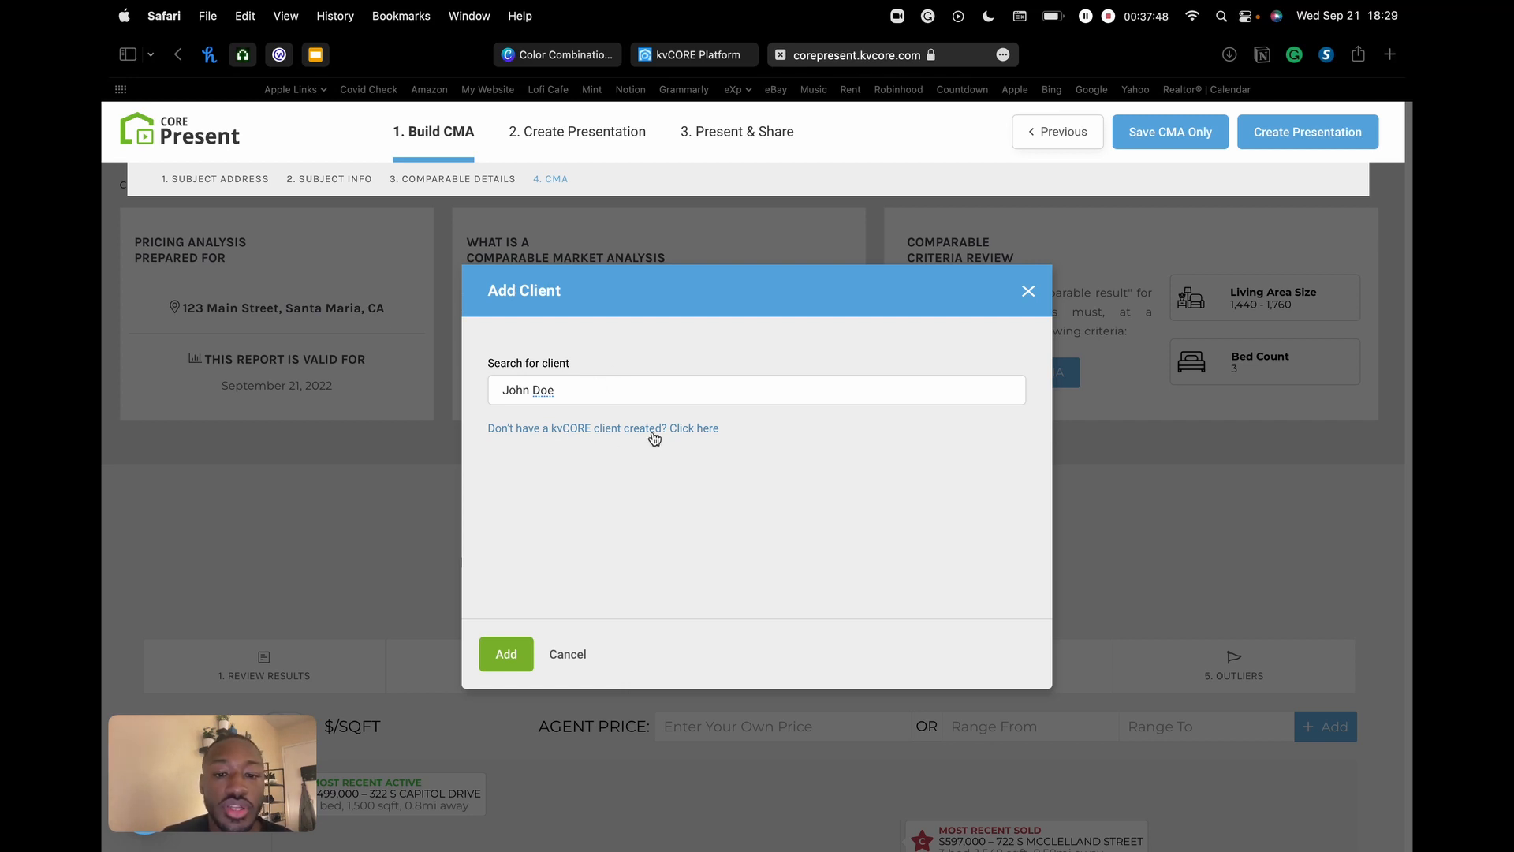
- Search for the existing client by name, add them to the 123 Main Street CMA, and confirm the save
click(696, 432)
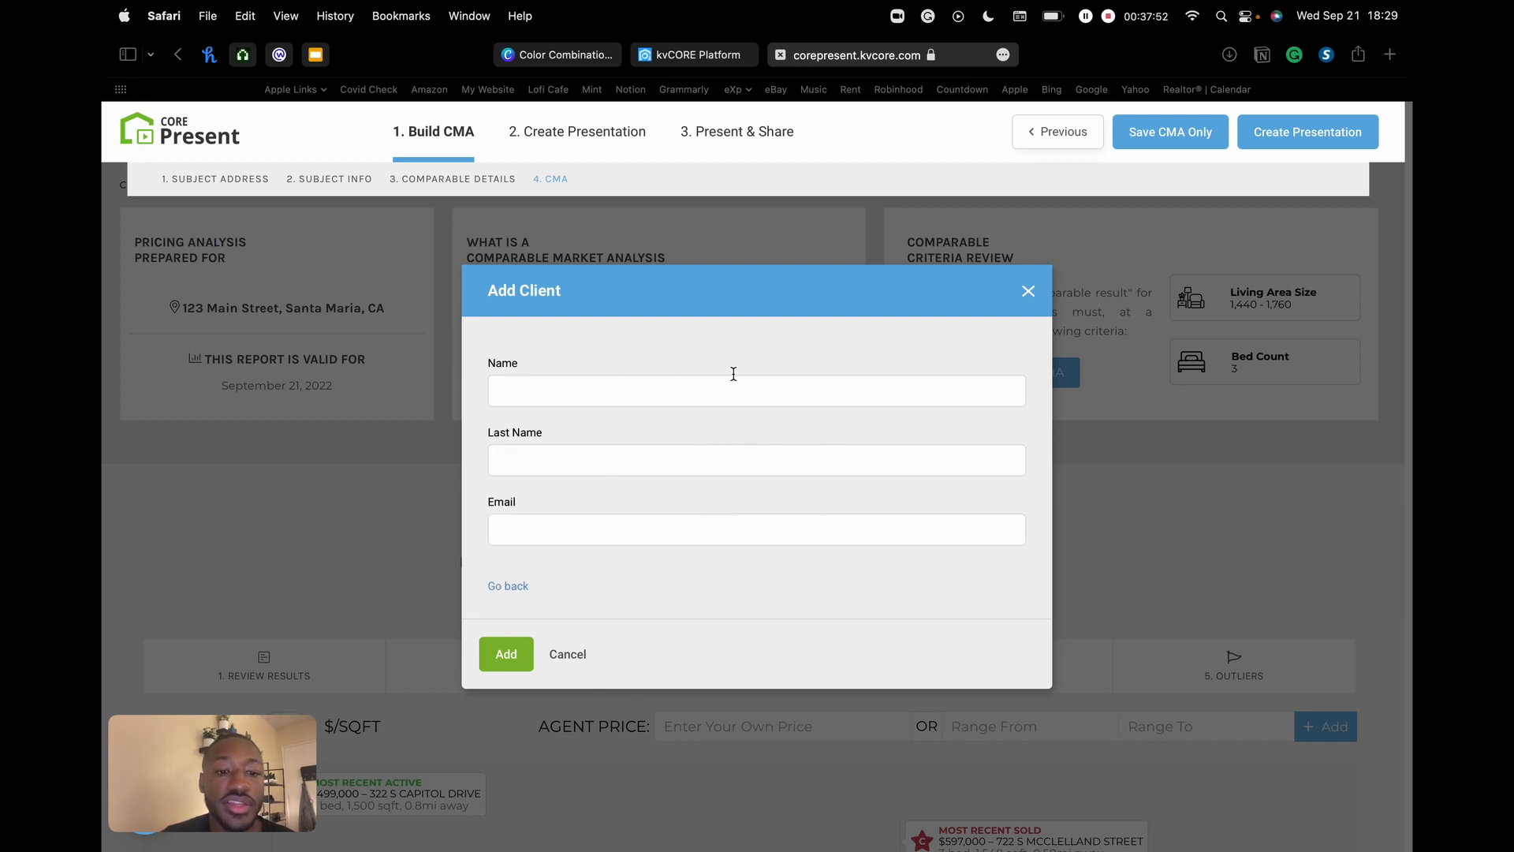
click(509, 588)
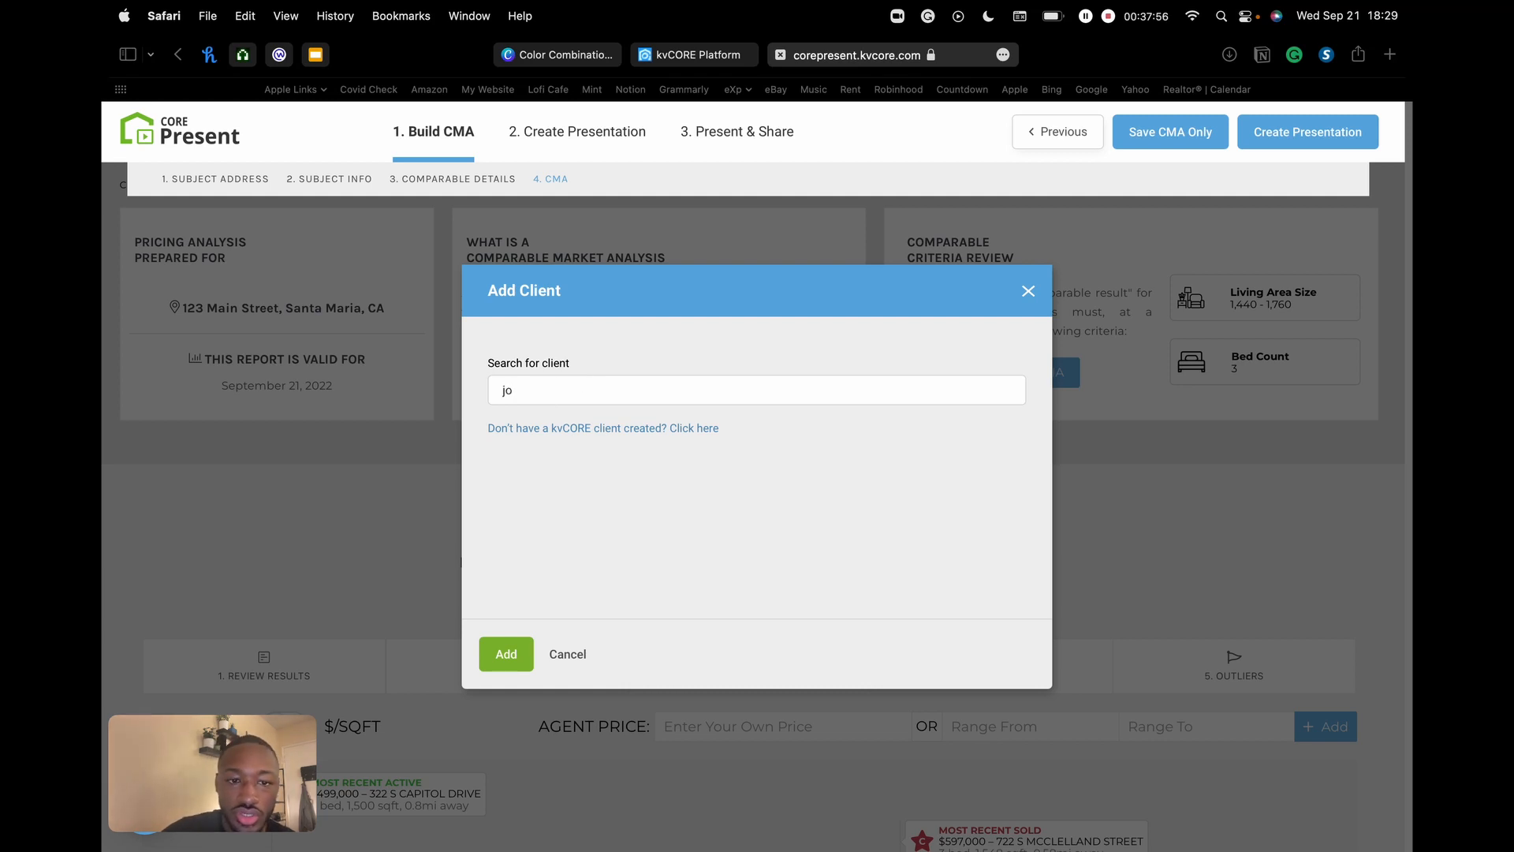
text(john d)
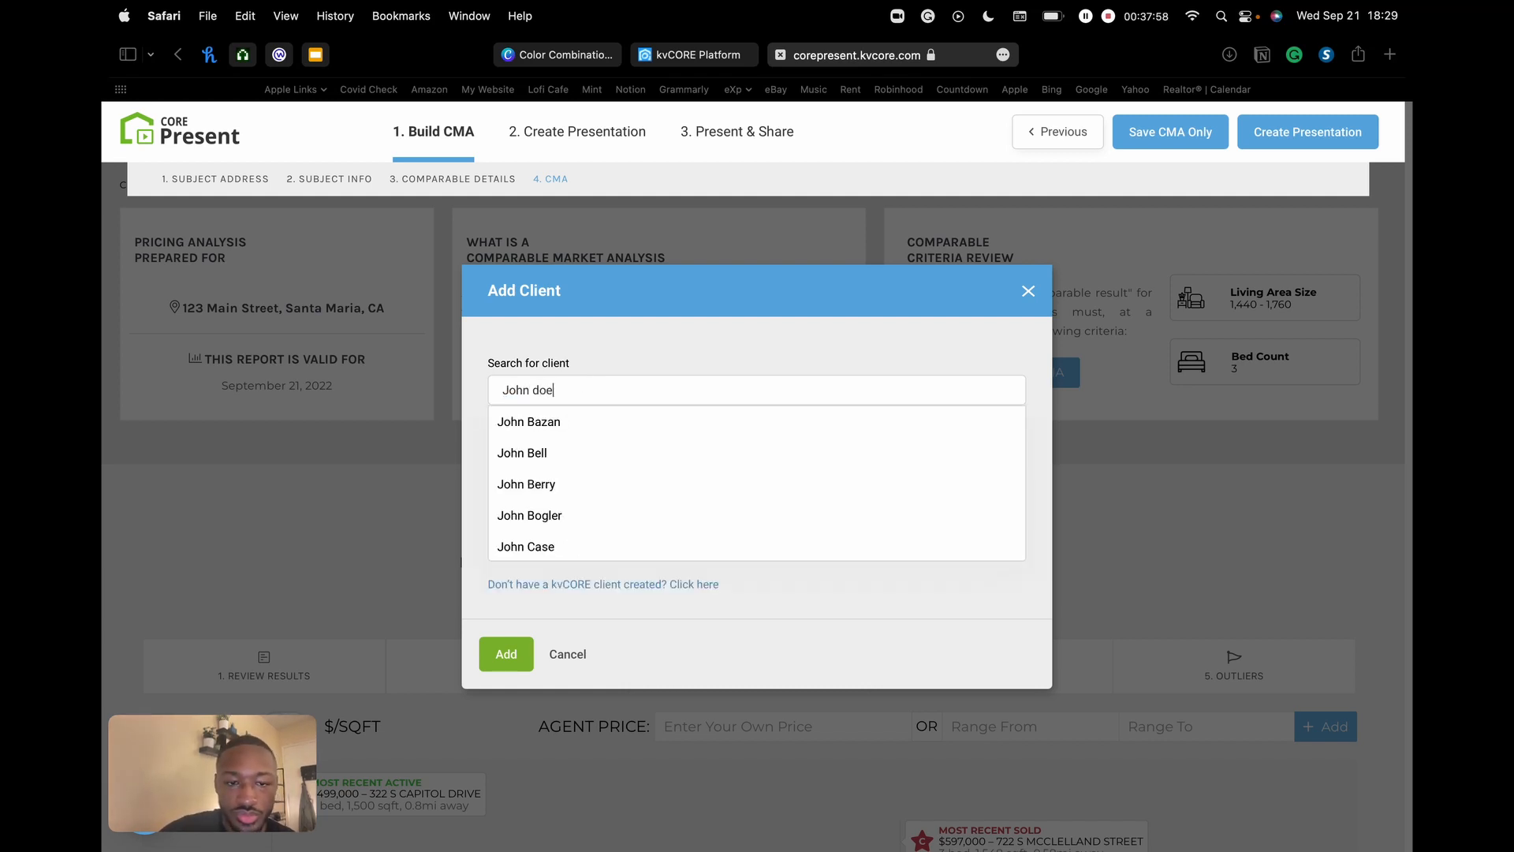
scroll(582, 482, down, 8)
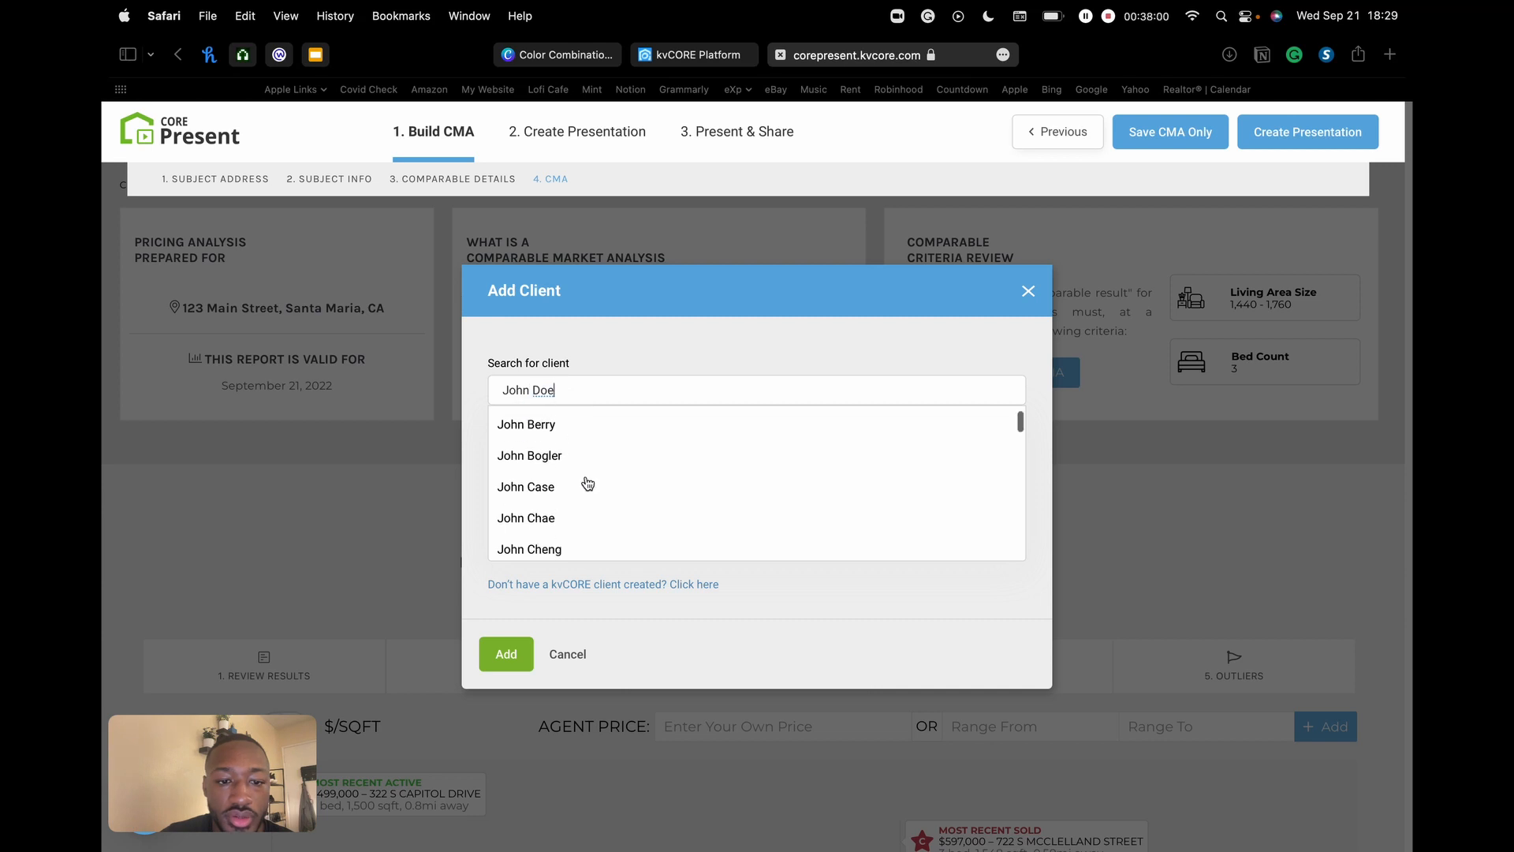
scroll(587, 483, down, 2)
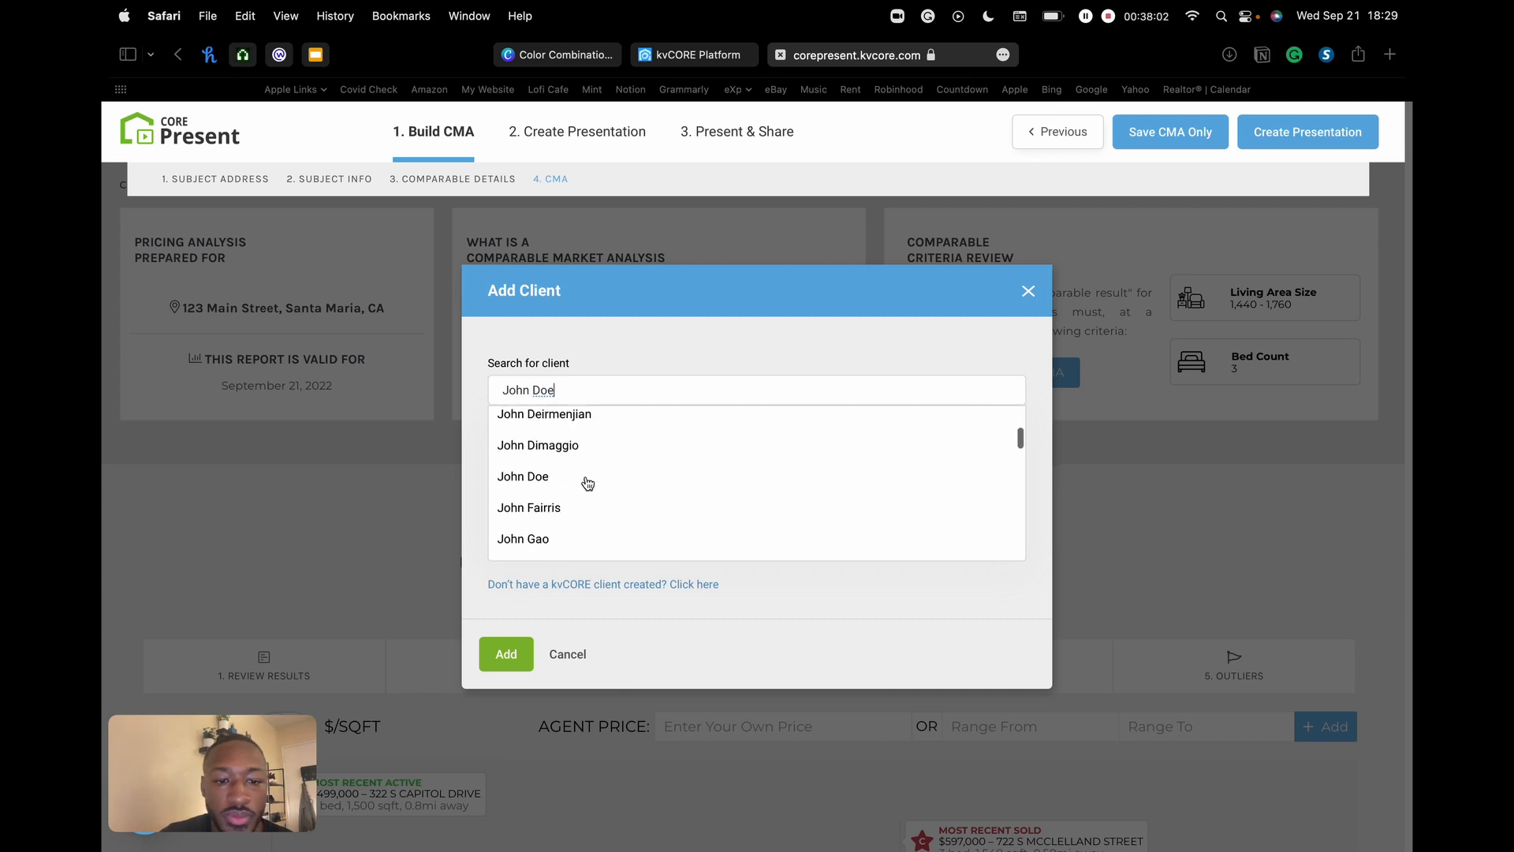
click(568, 481)
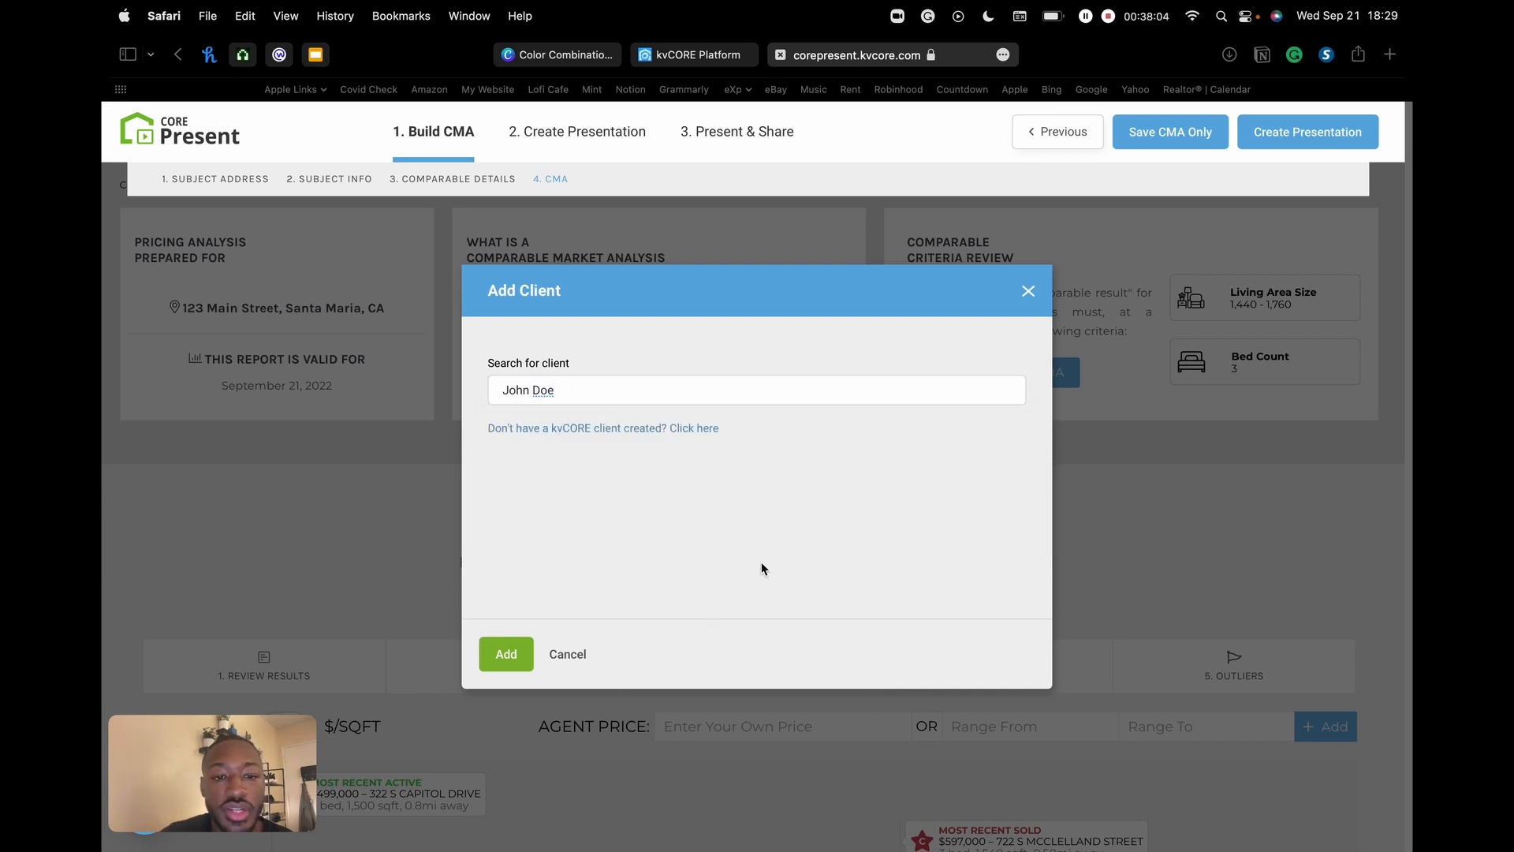
click(507, 653)
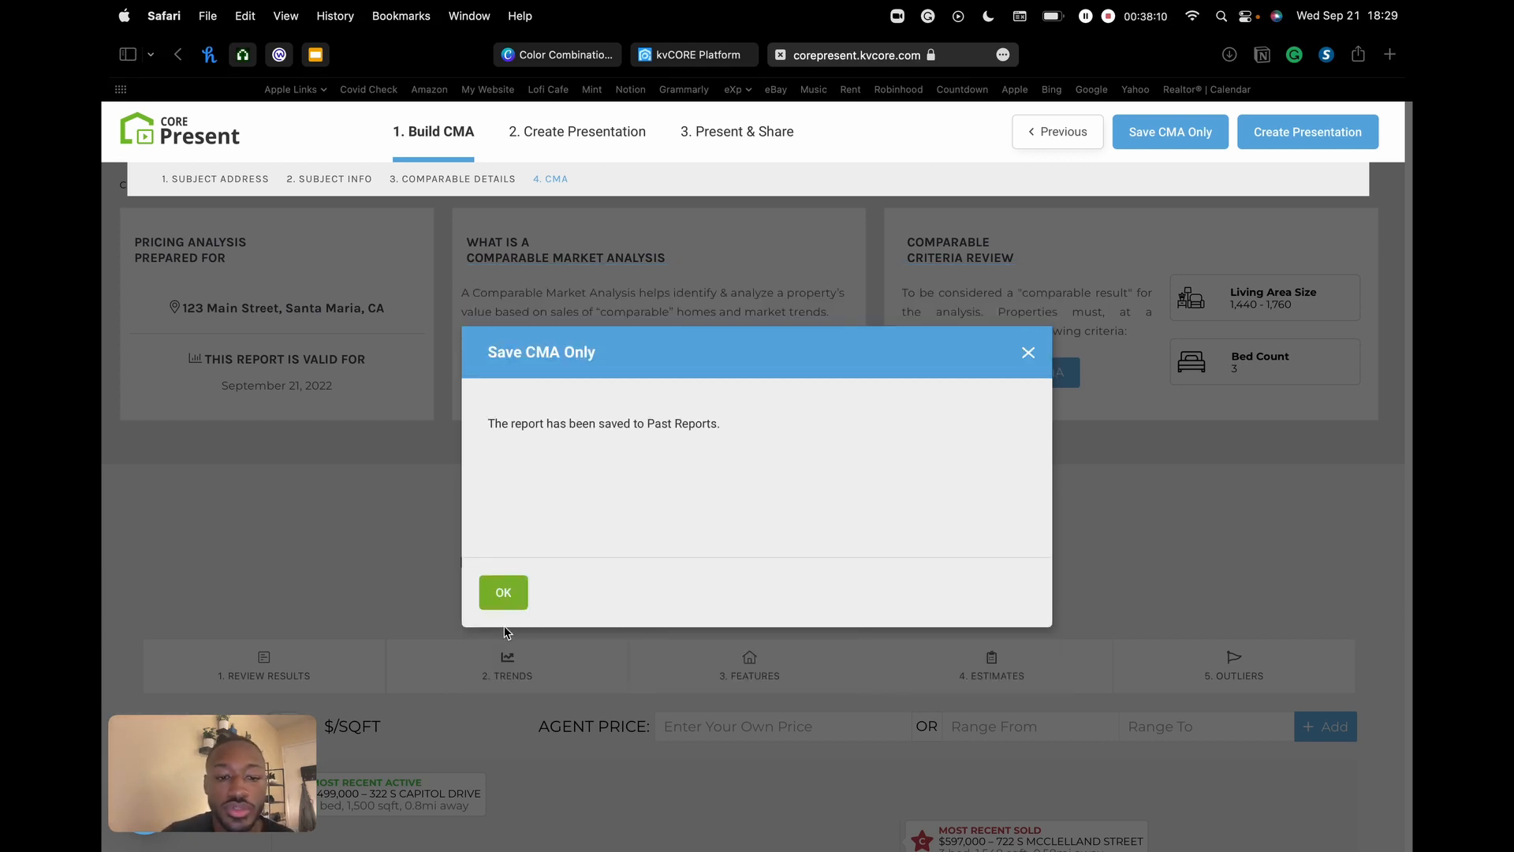
click(496, 594)
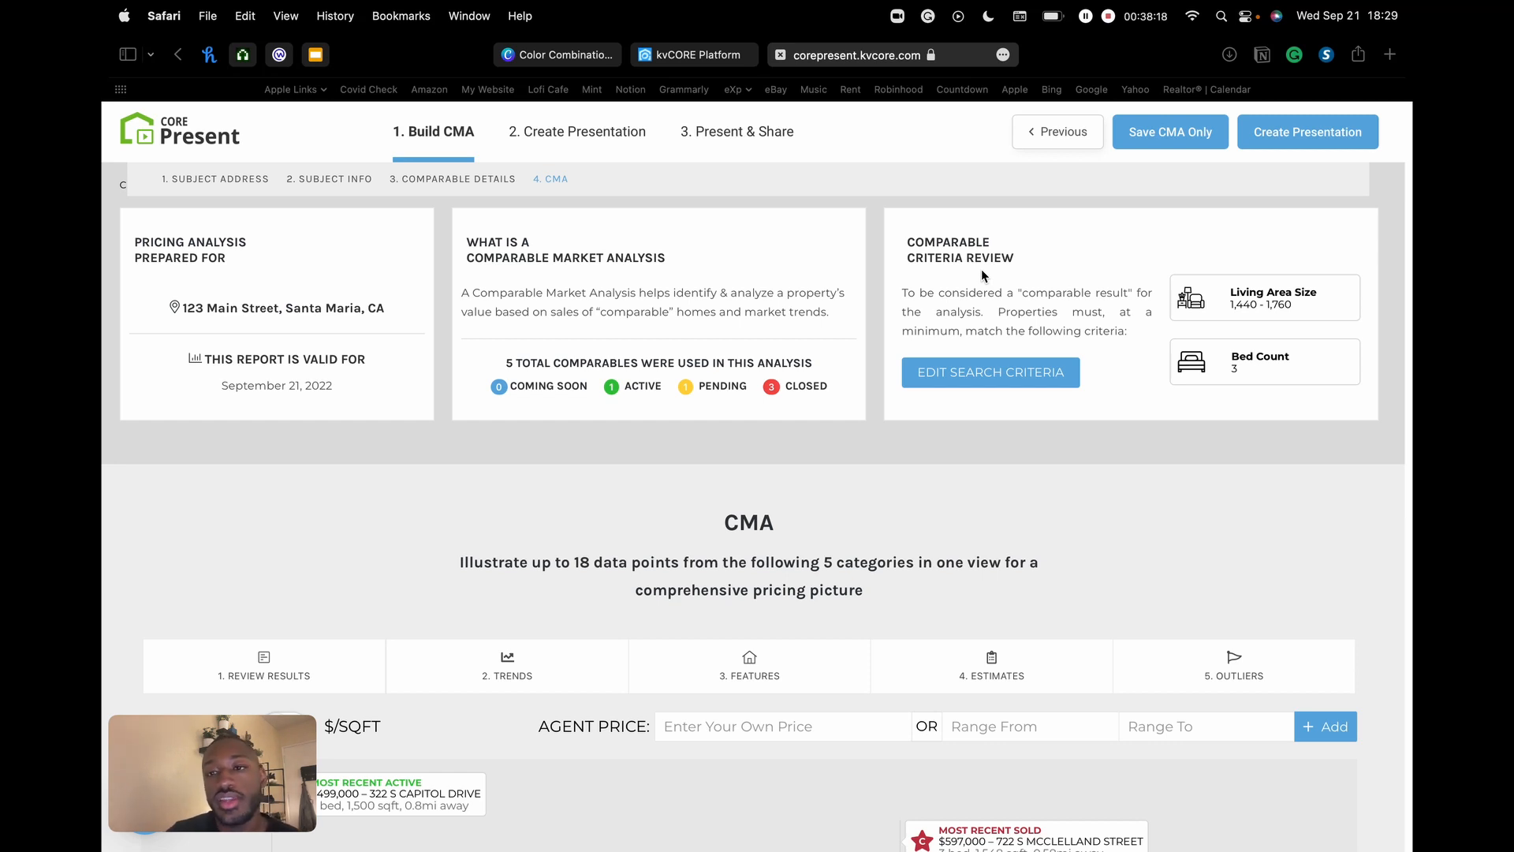
- Start a new presentation from the 123 Main Street CMA report
click(1314, 133)
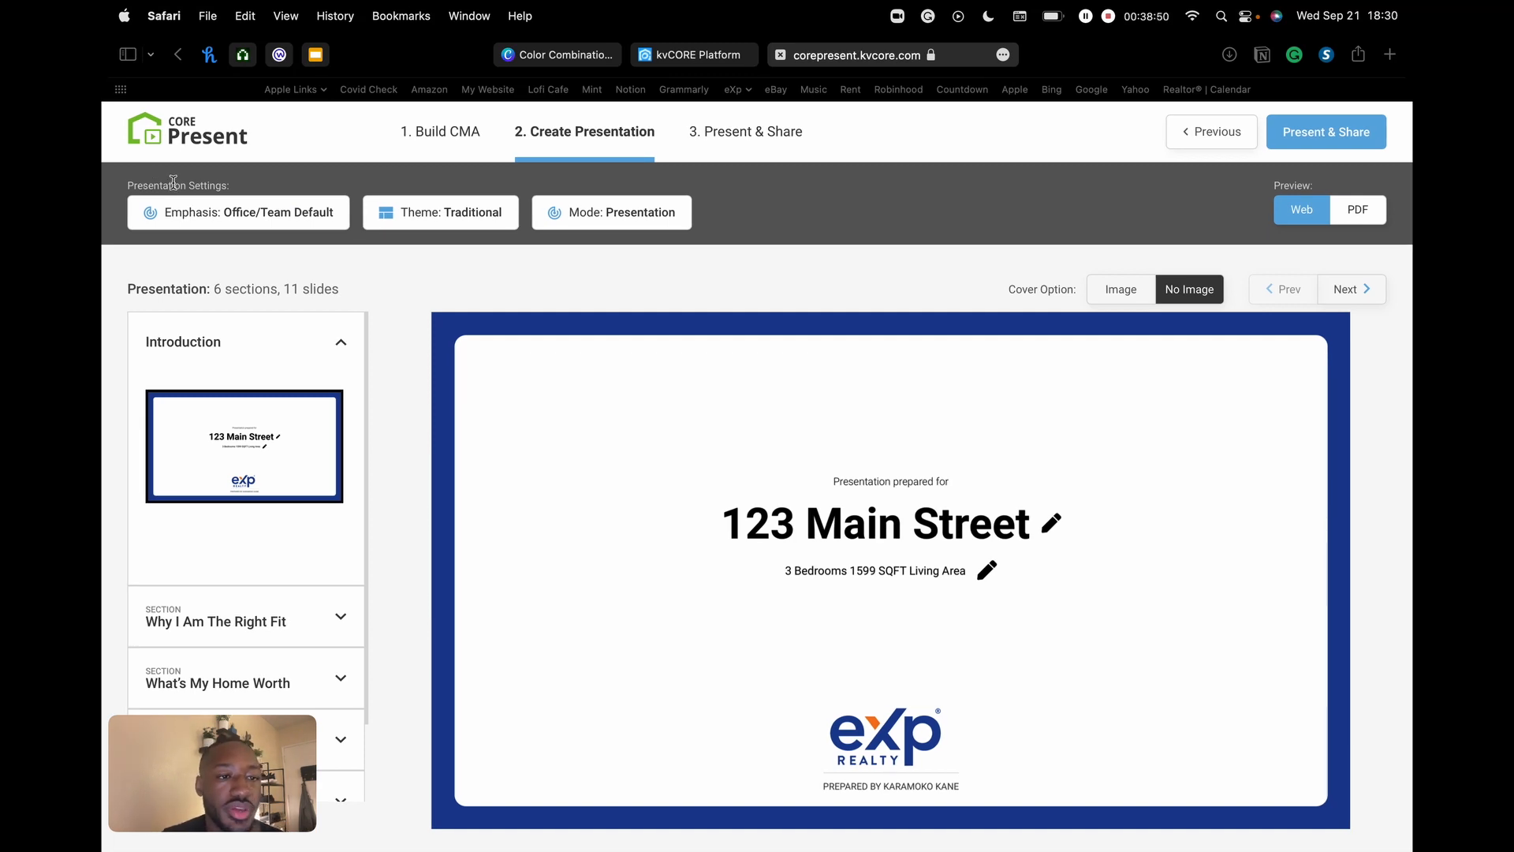
- Switch the emphasis to Contingent, briefly try Default Order, and highlight the contingency seller description
click(234, 219)
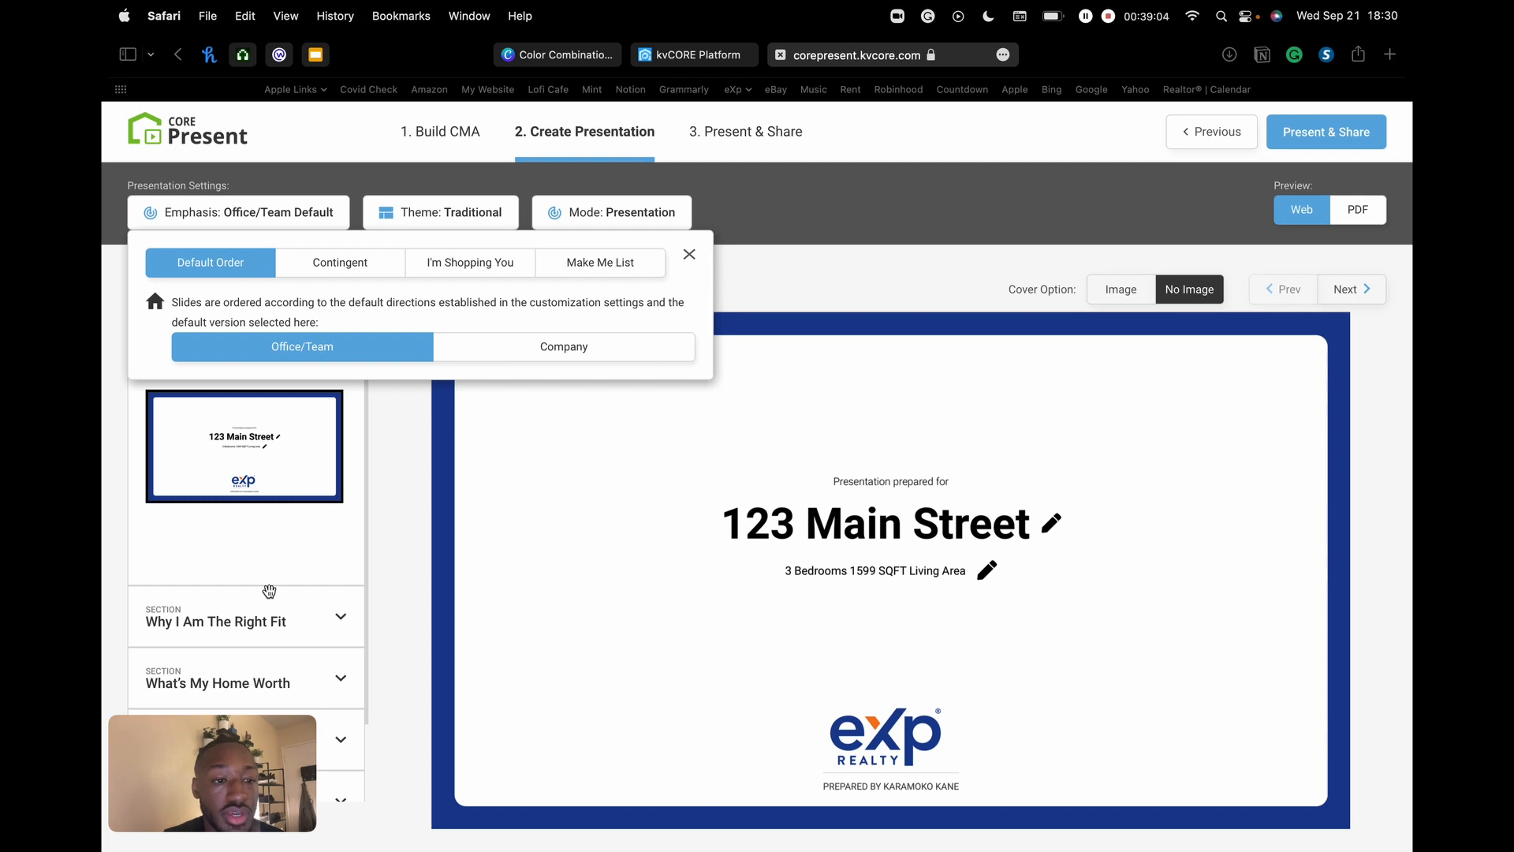
click(321, 266)
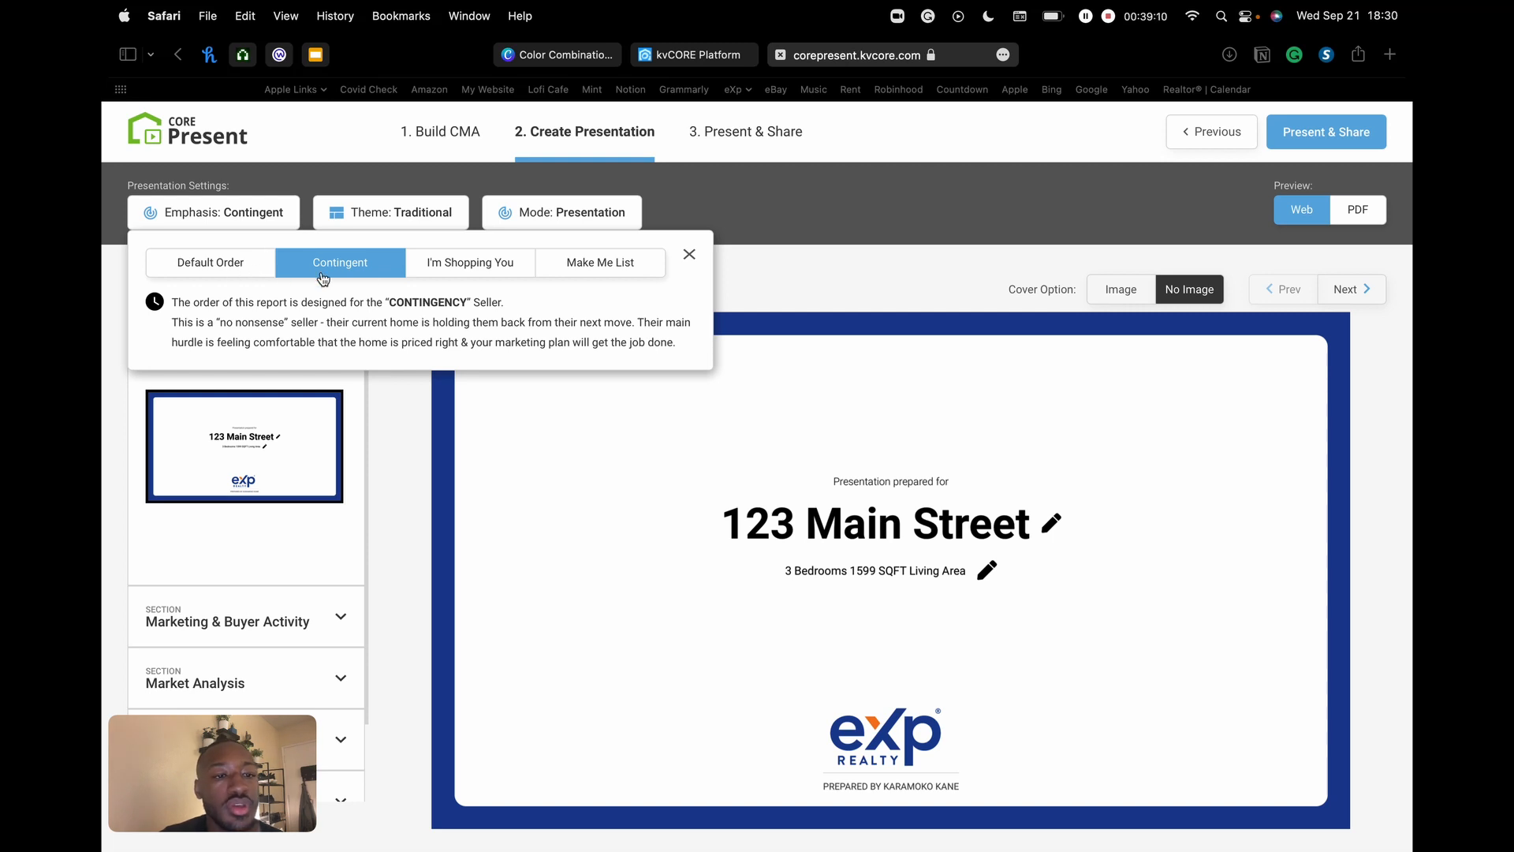
drag(217, 302, 505, 342)
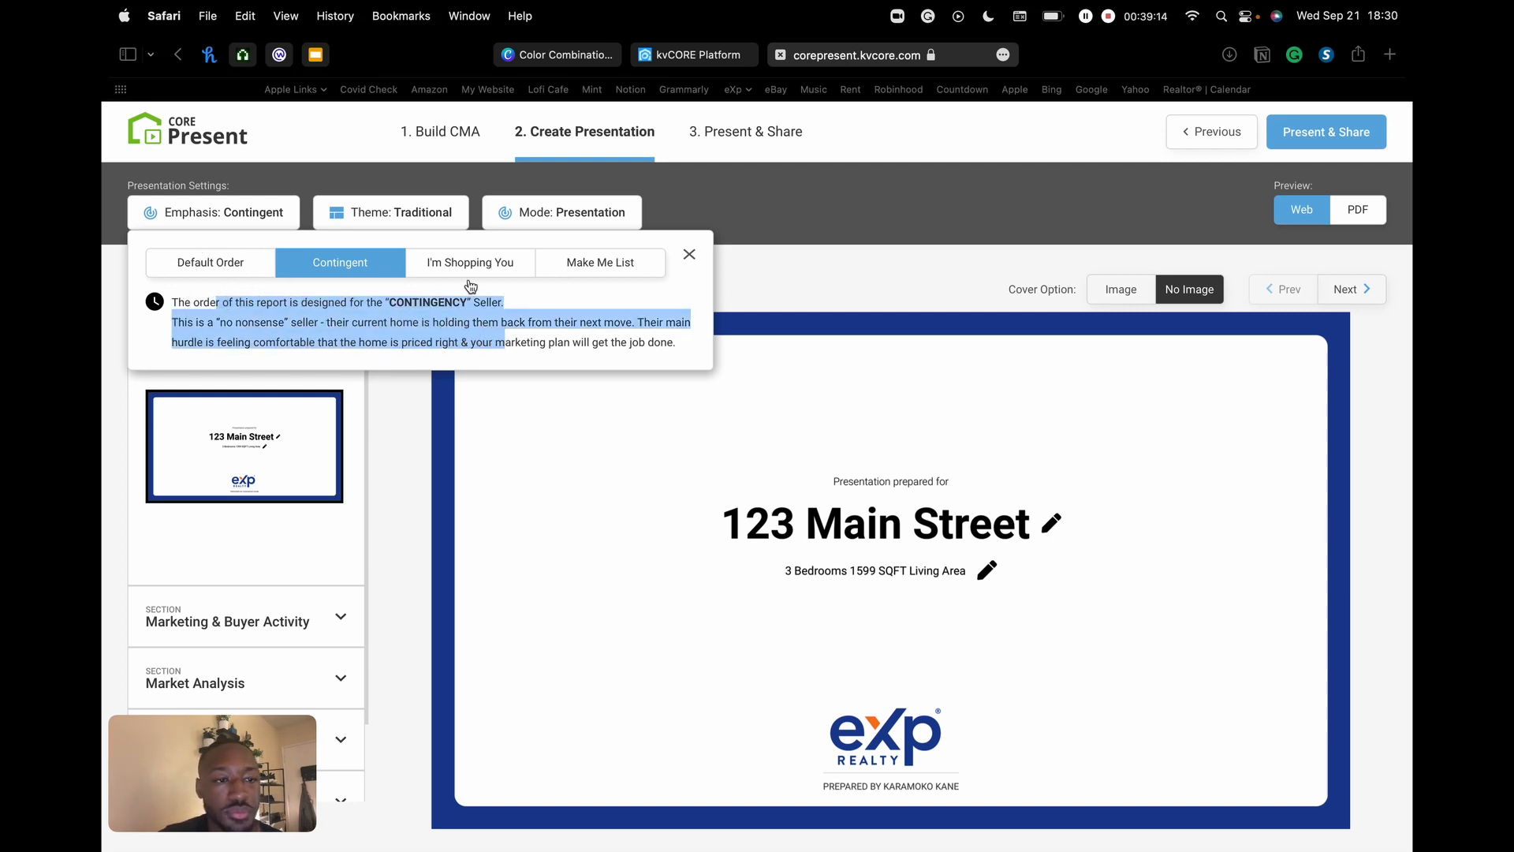
click(229, 272)
scroll(306, 429, down, 2)
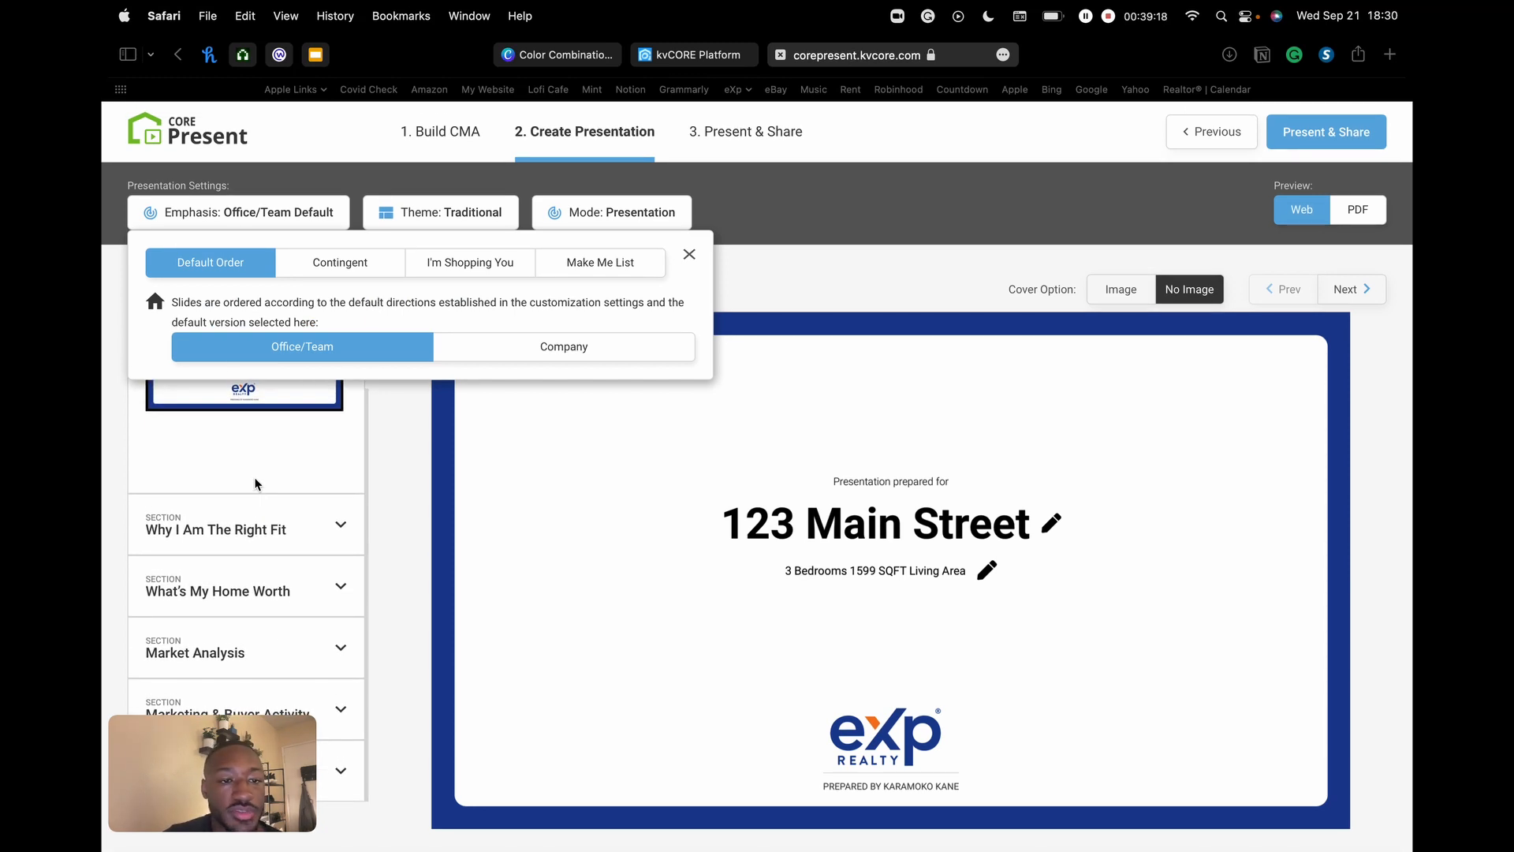
click(340, 262)
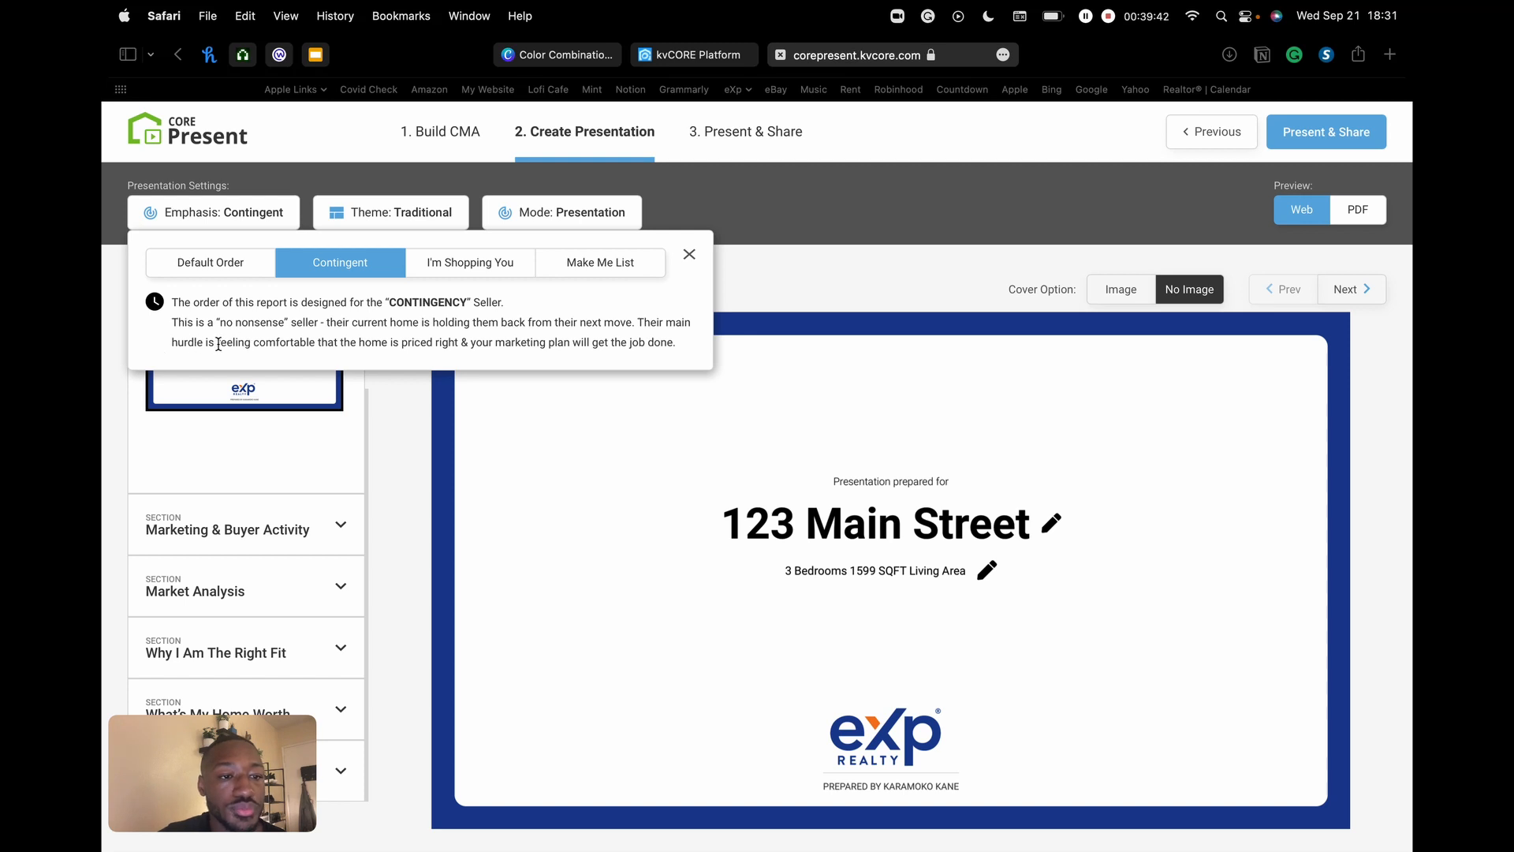
drag(219, 344, 650, 341)
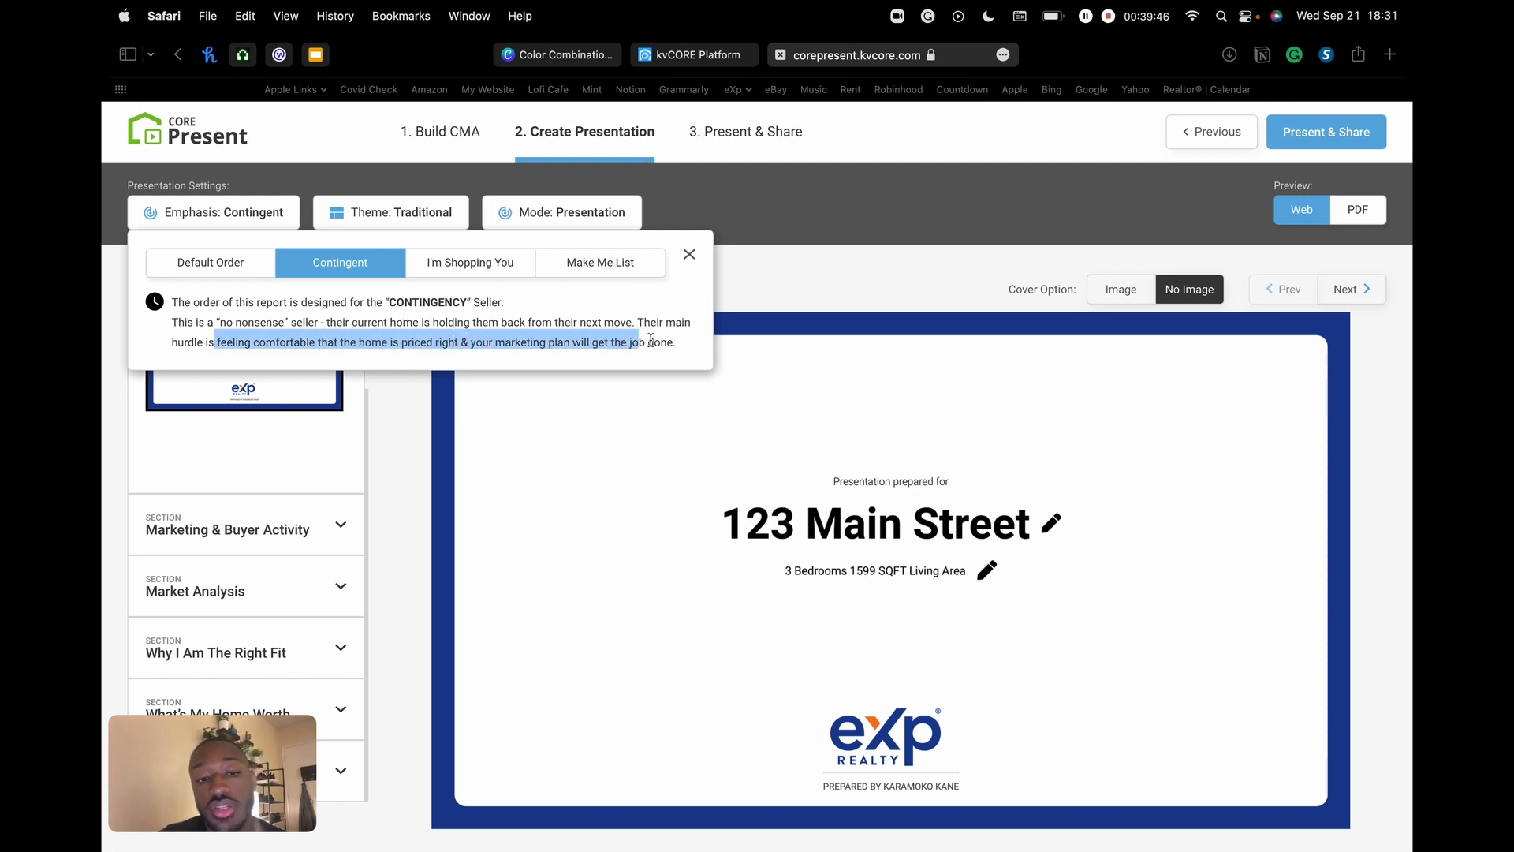
- Try the I'm Shopping You and Make Me List emphases, then restore Default Order and close the options
click(330, 336)
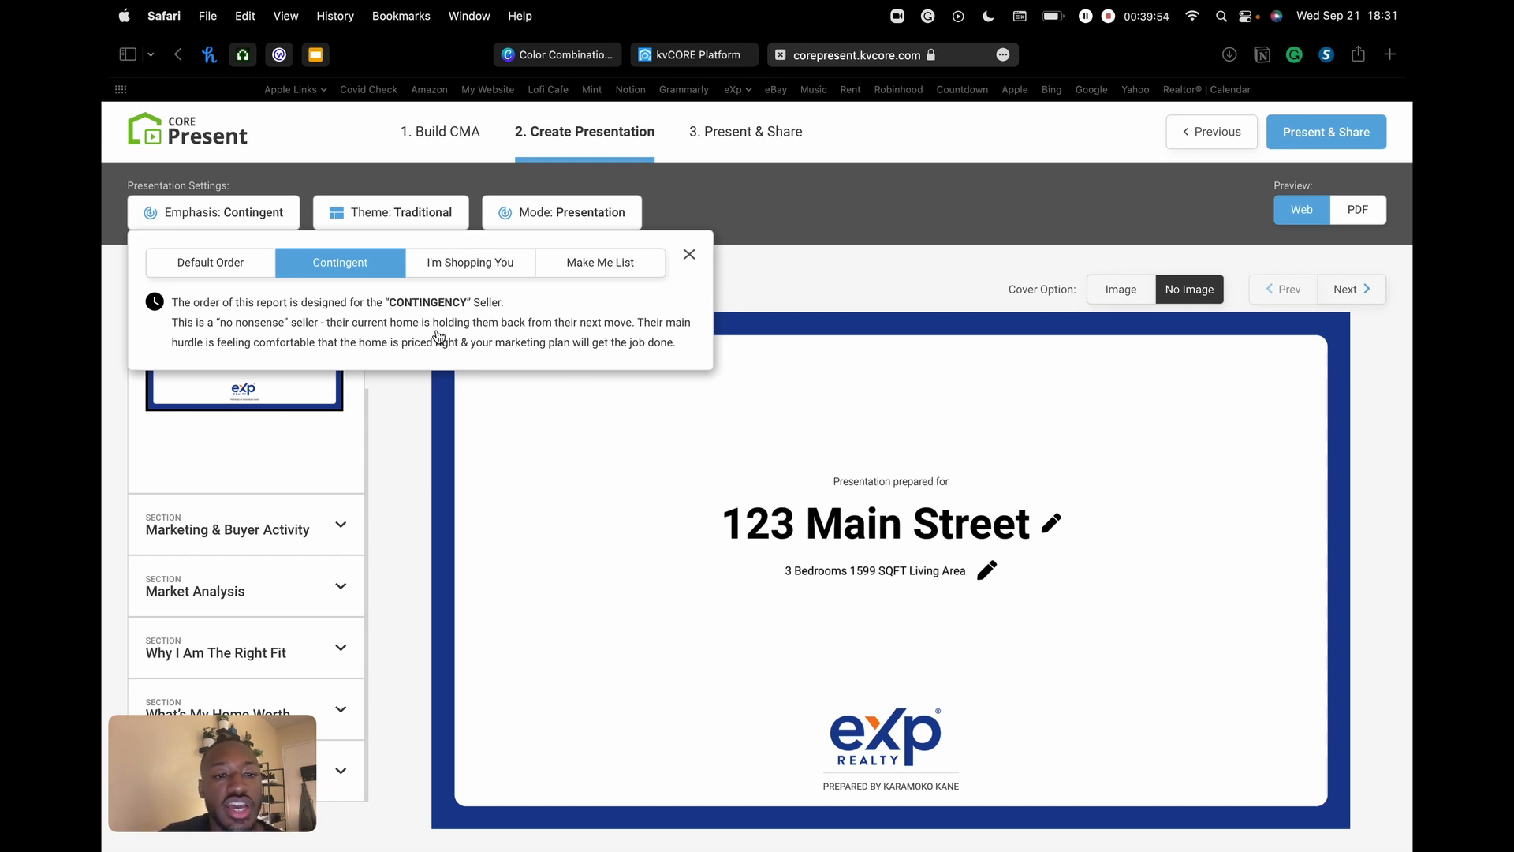
click(475, 265)
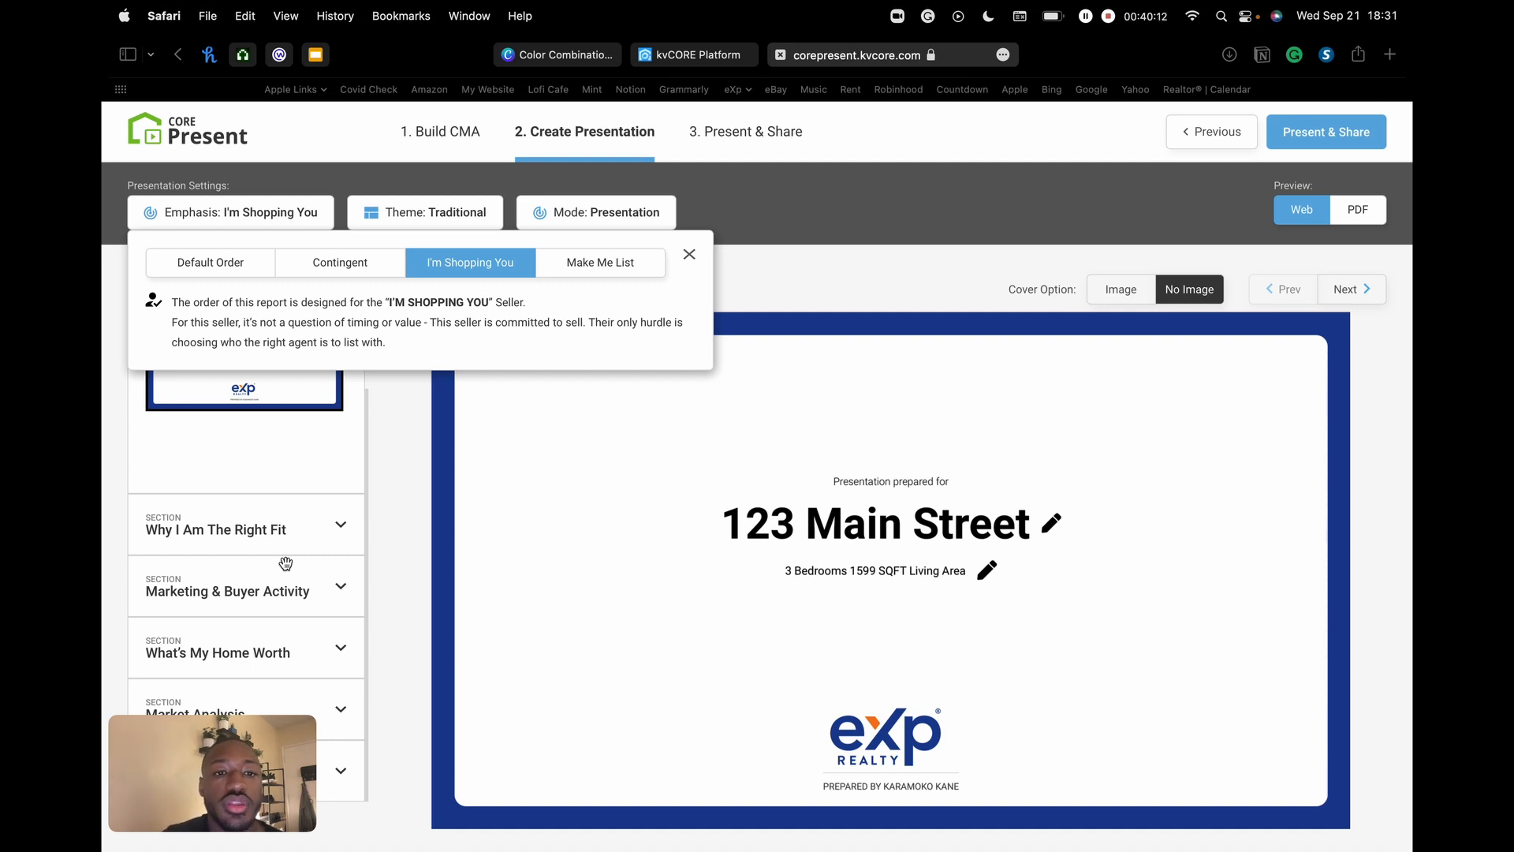
click(598, 267)
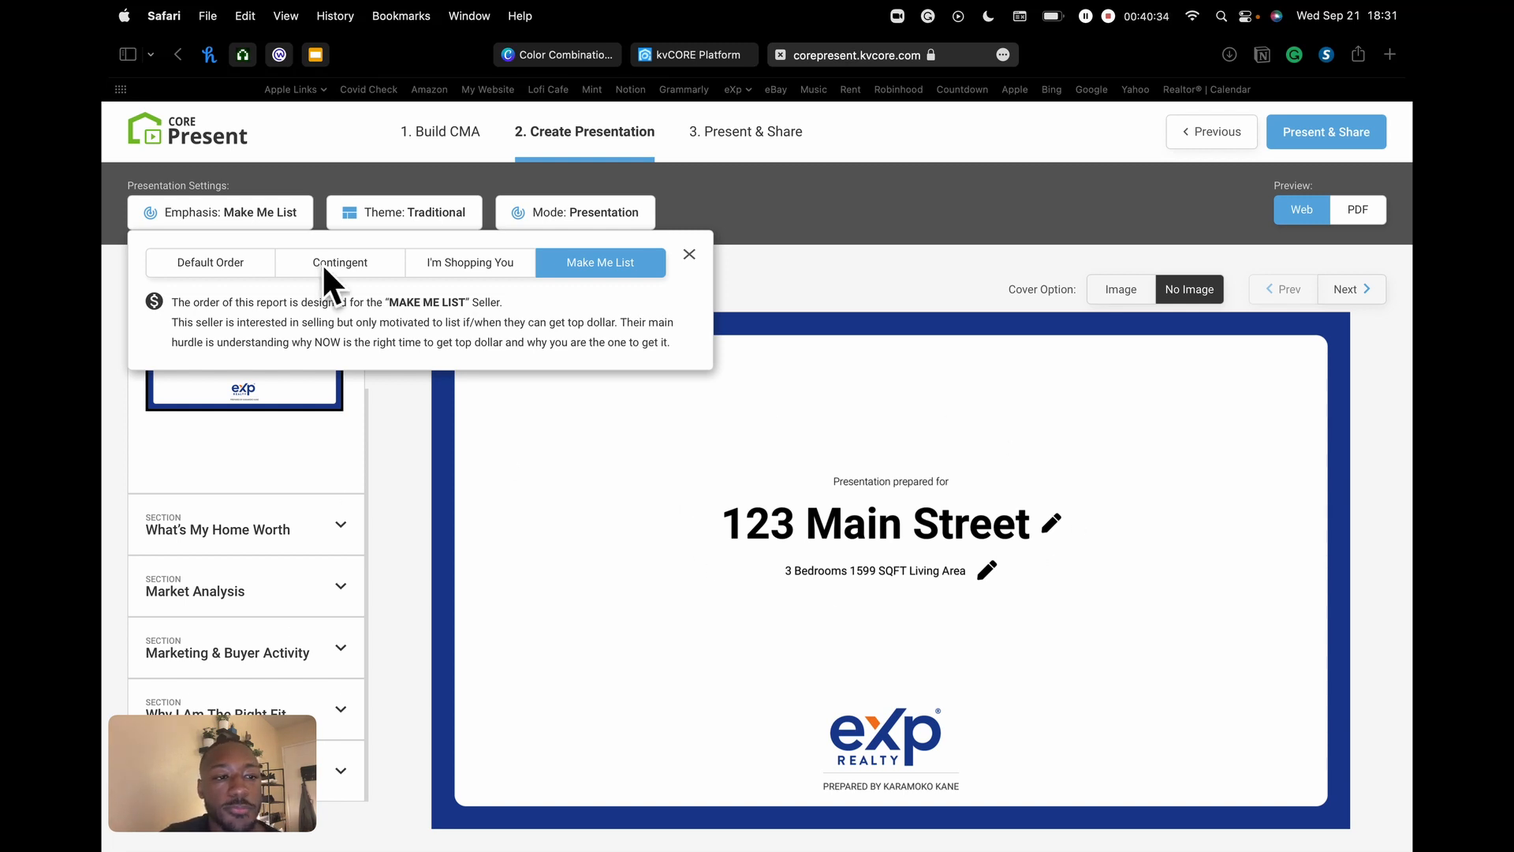
click(215, 268)
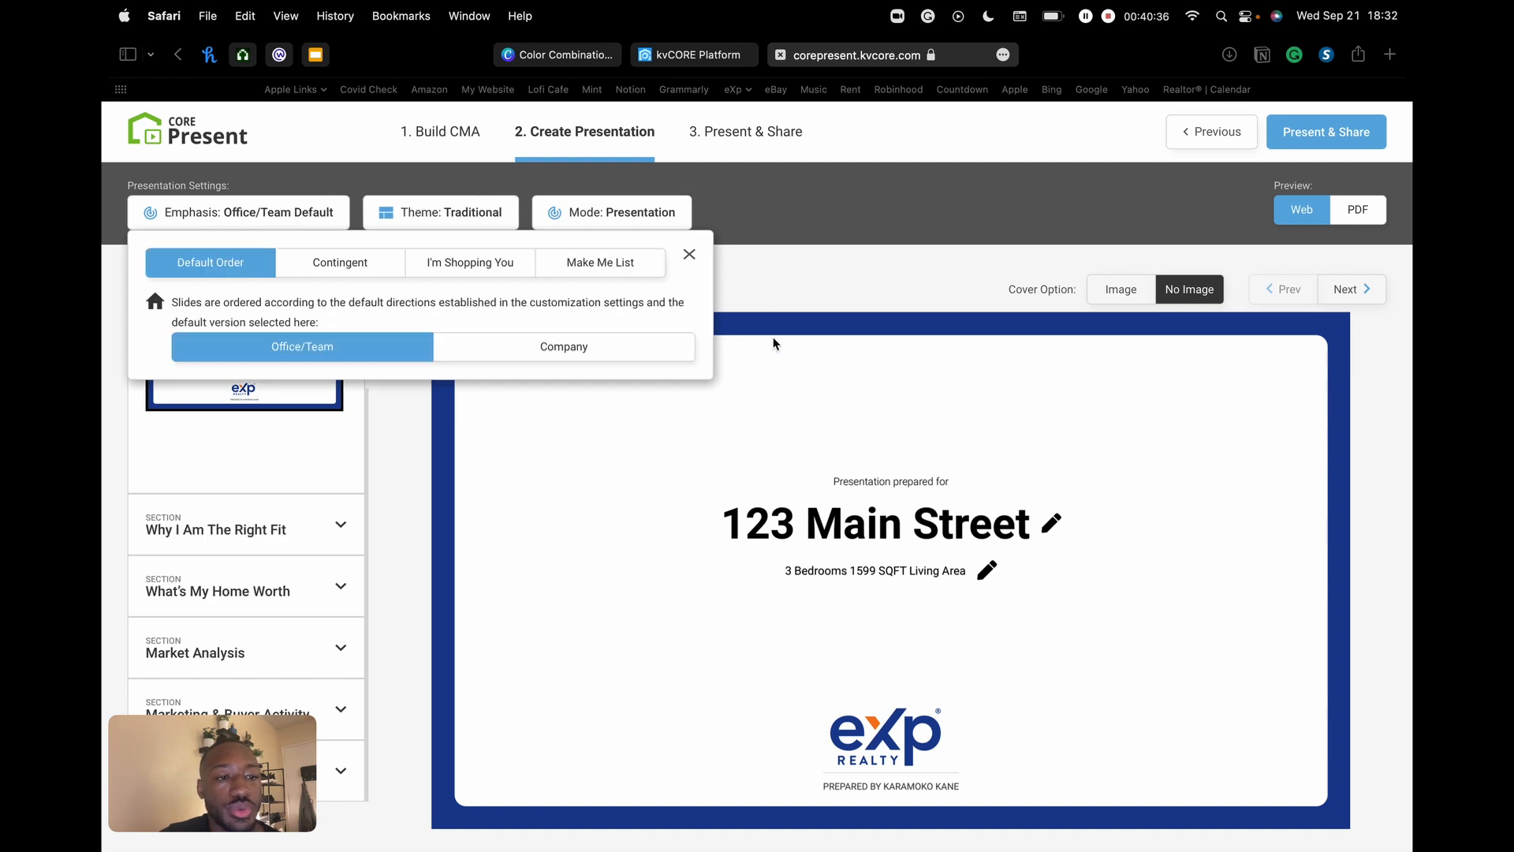
click(689, 254)
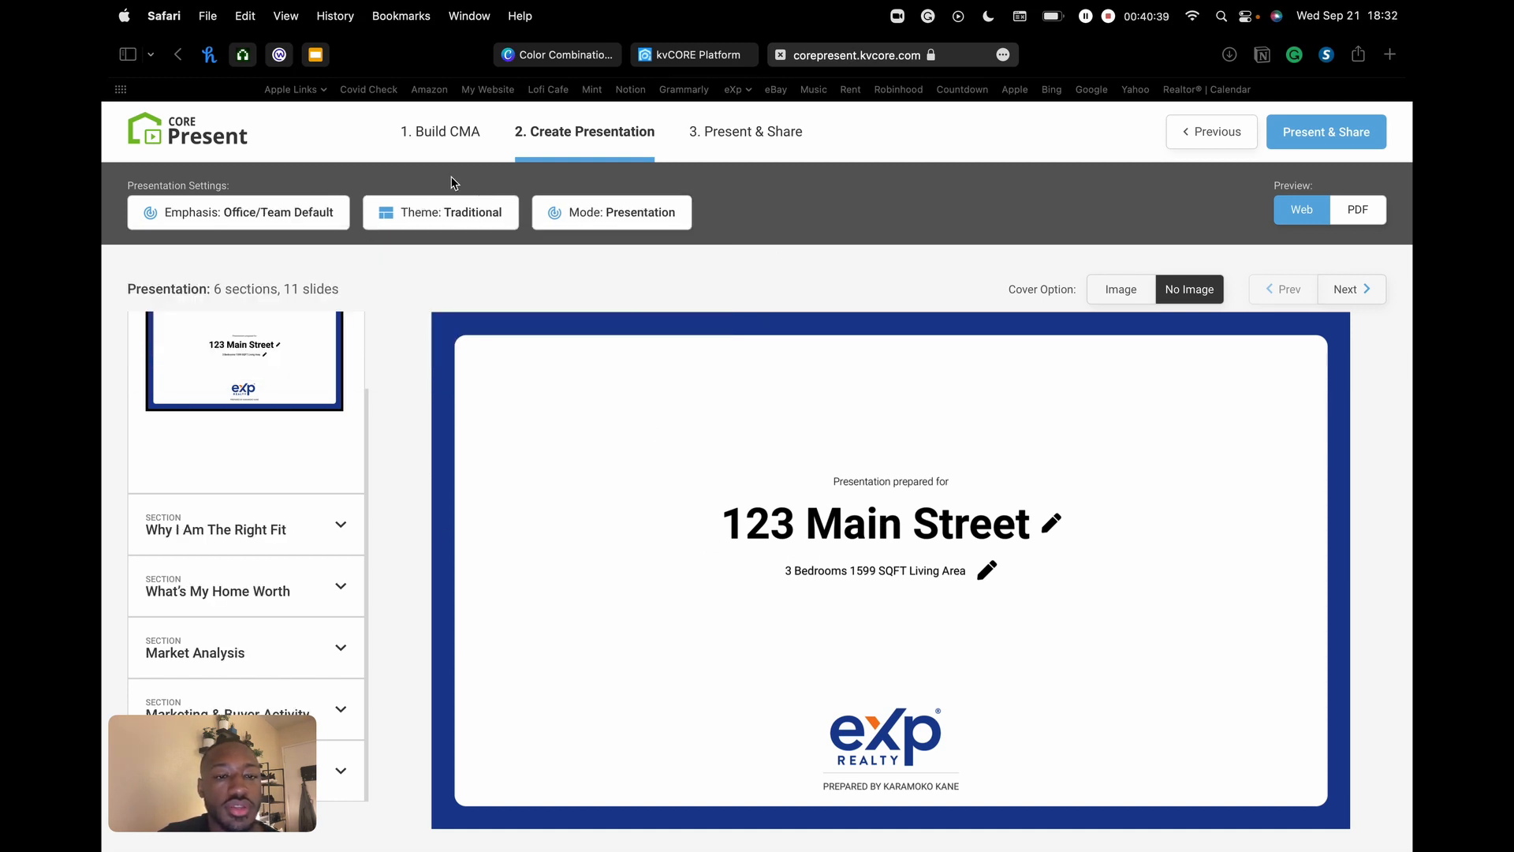
- Compare Traditional, Modern and Luxury cover layouts, then settle on the Modern layout with logo at bottom-left
click(447, 221)
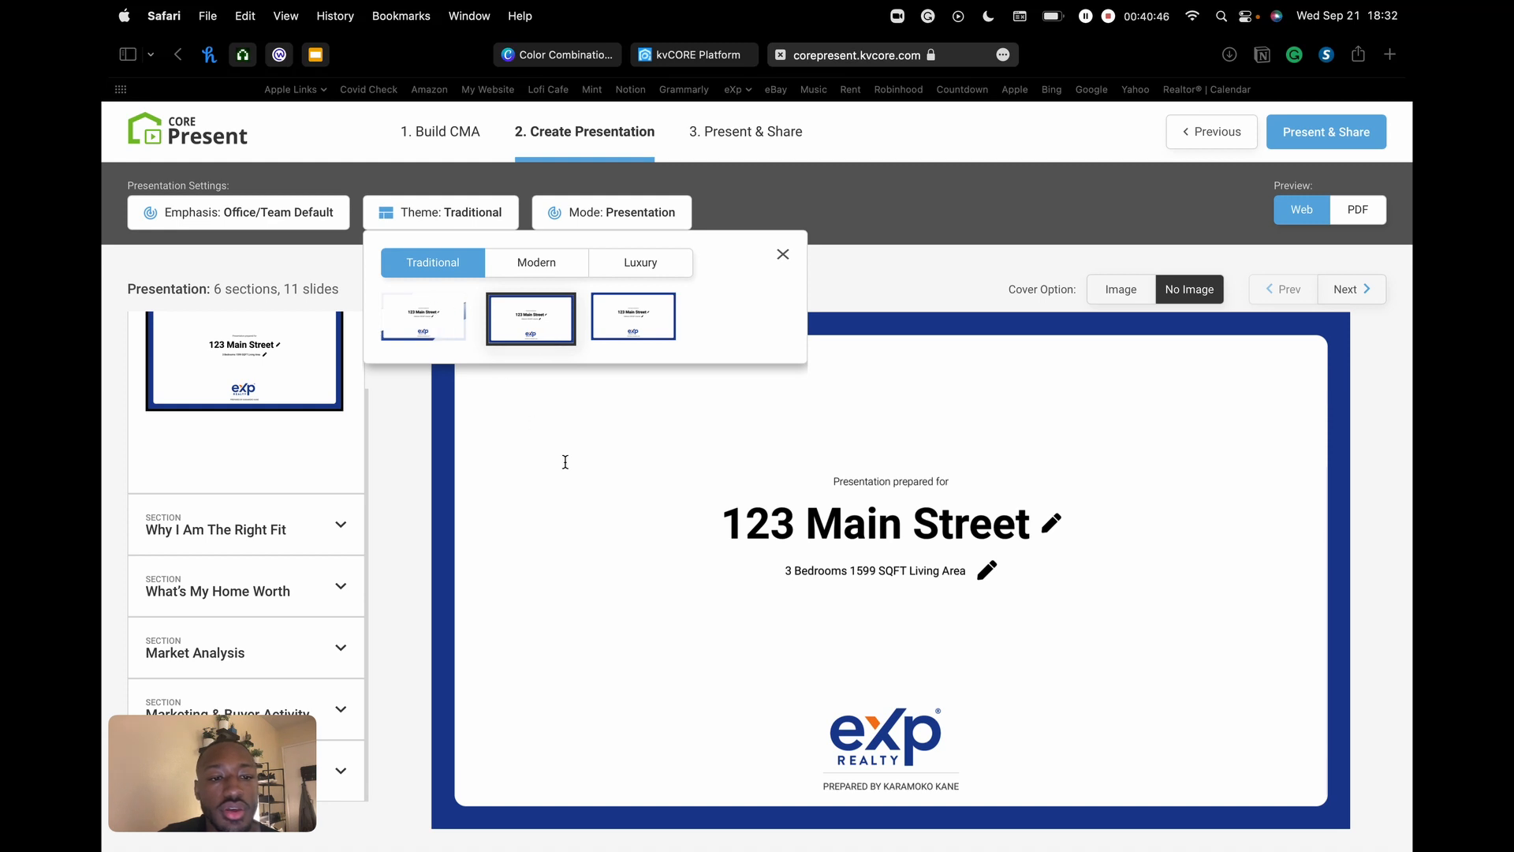
click(438, 293)
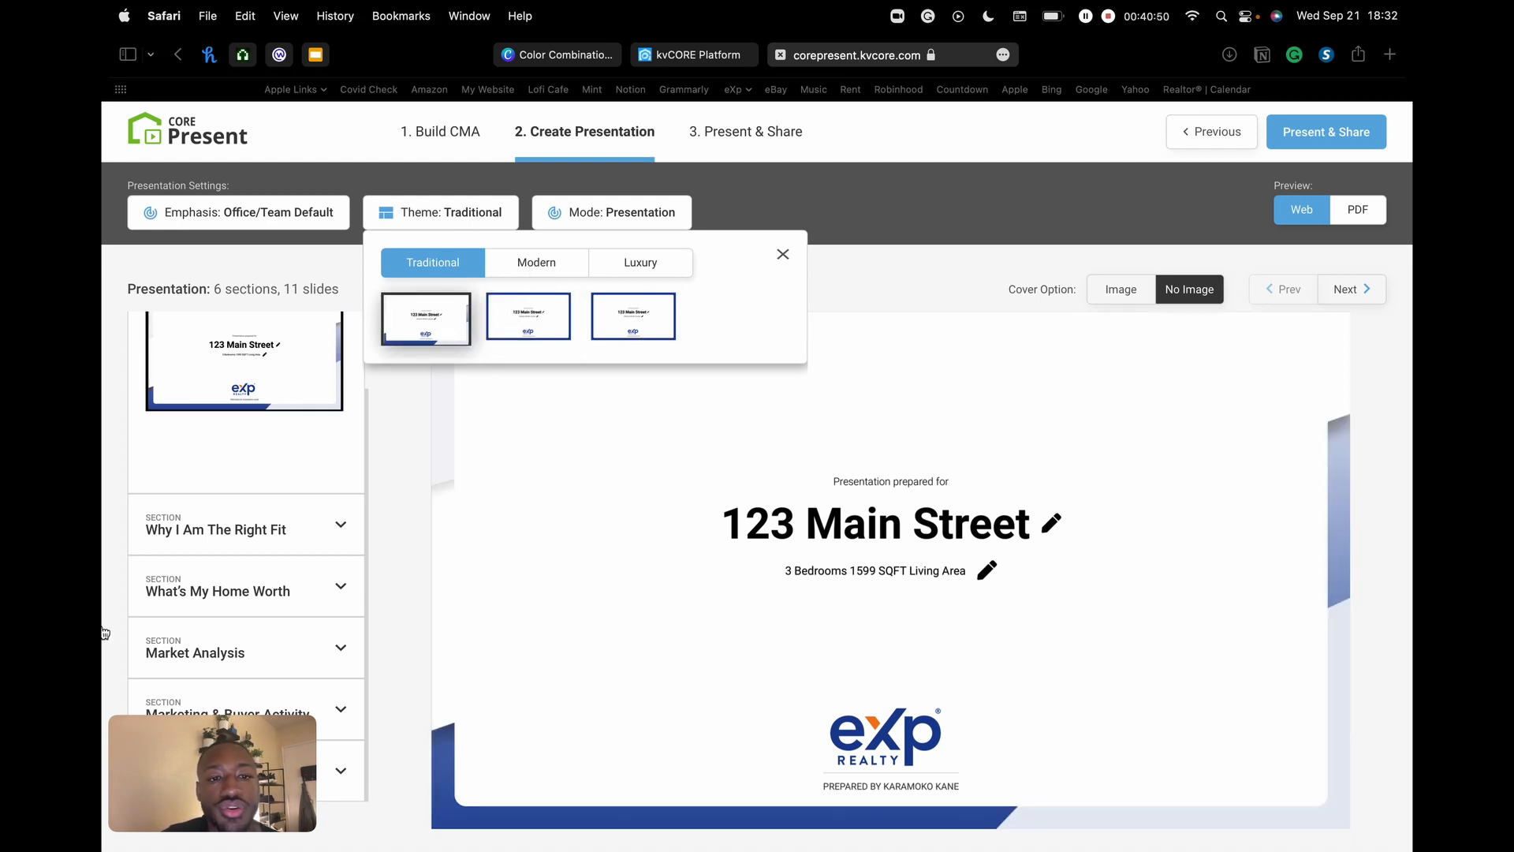
click(535, 263)
click(424, 319)
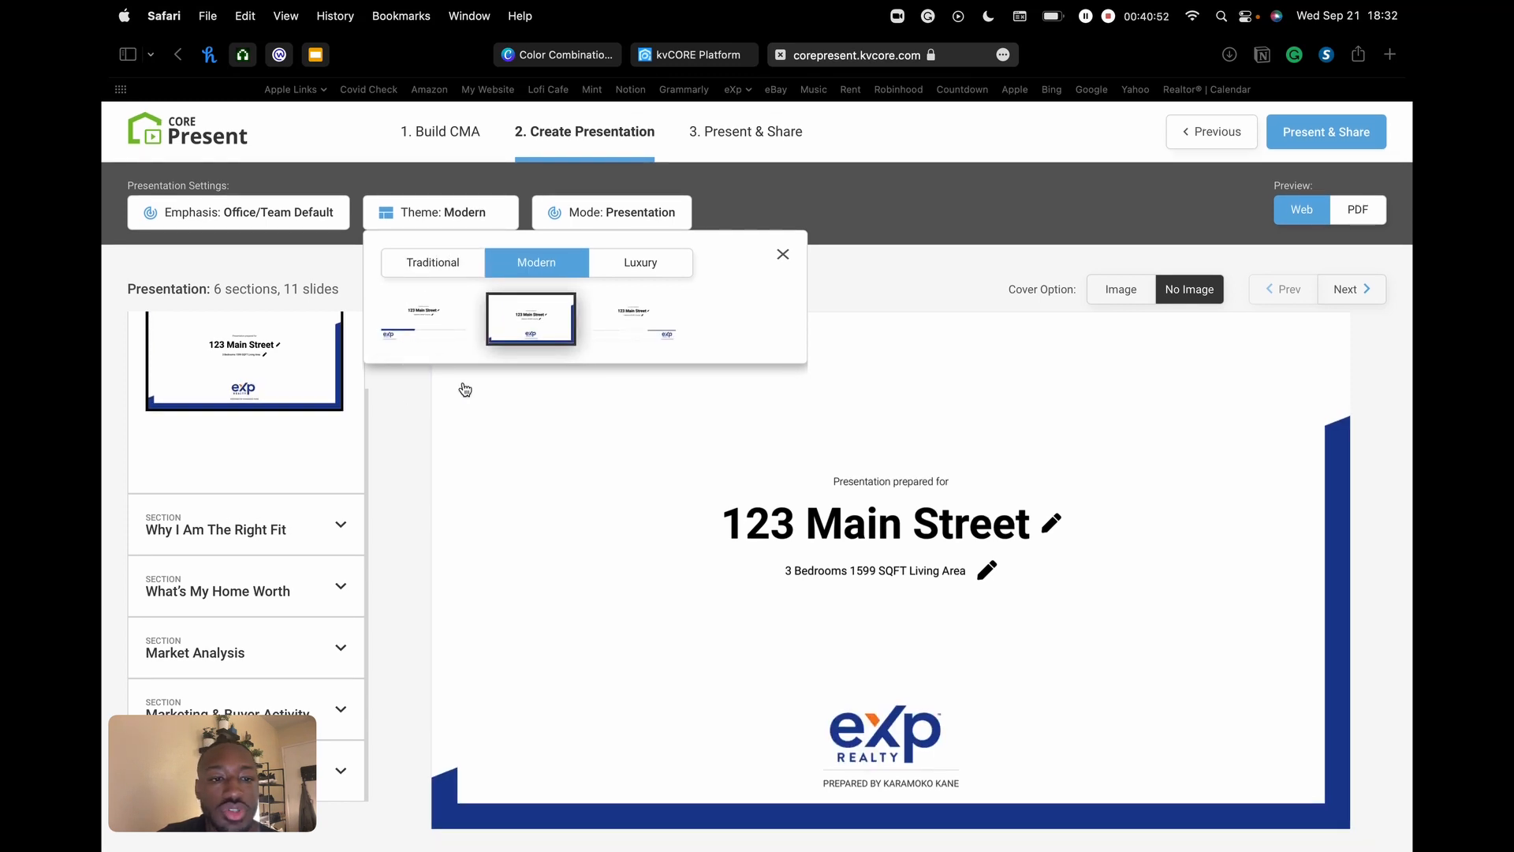
click(636, 262)
click(527, 323)
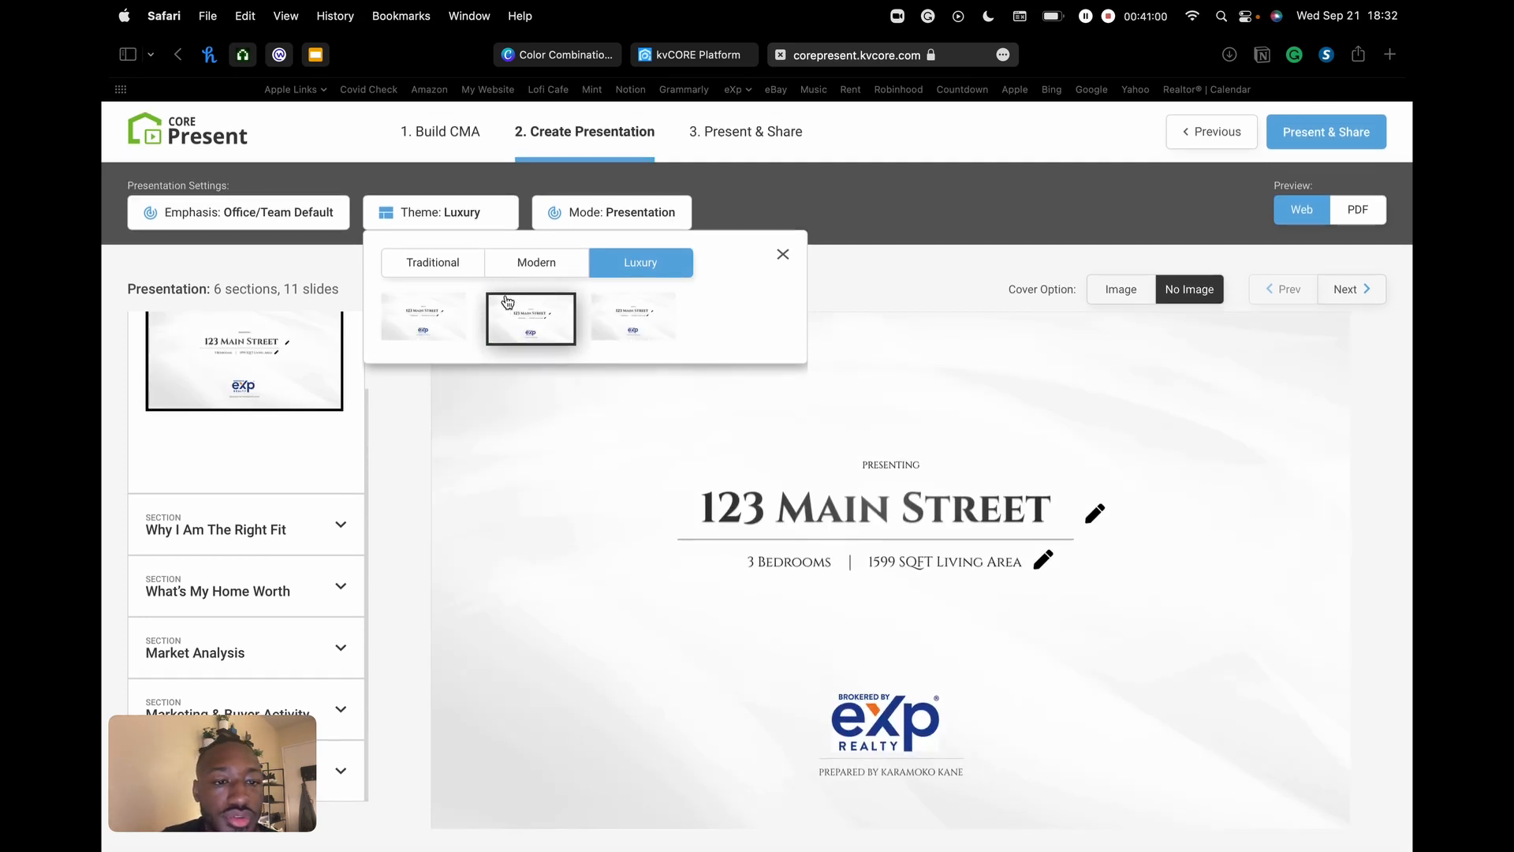
click(448, 332)
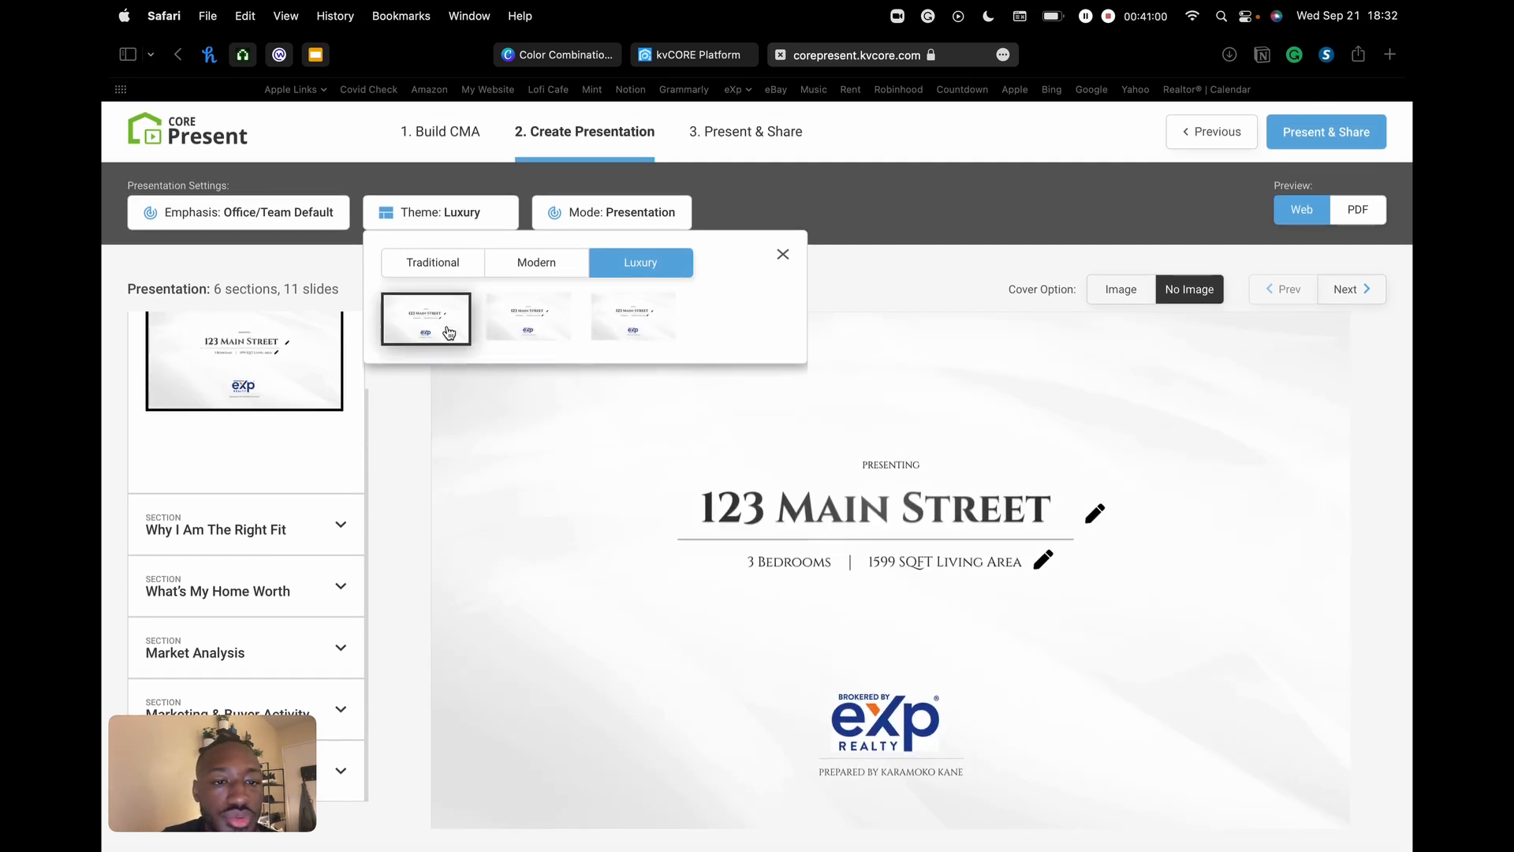
click(535, 265)
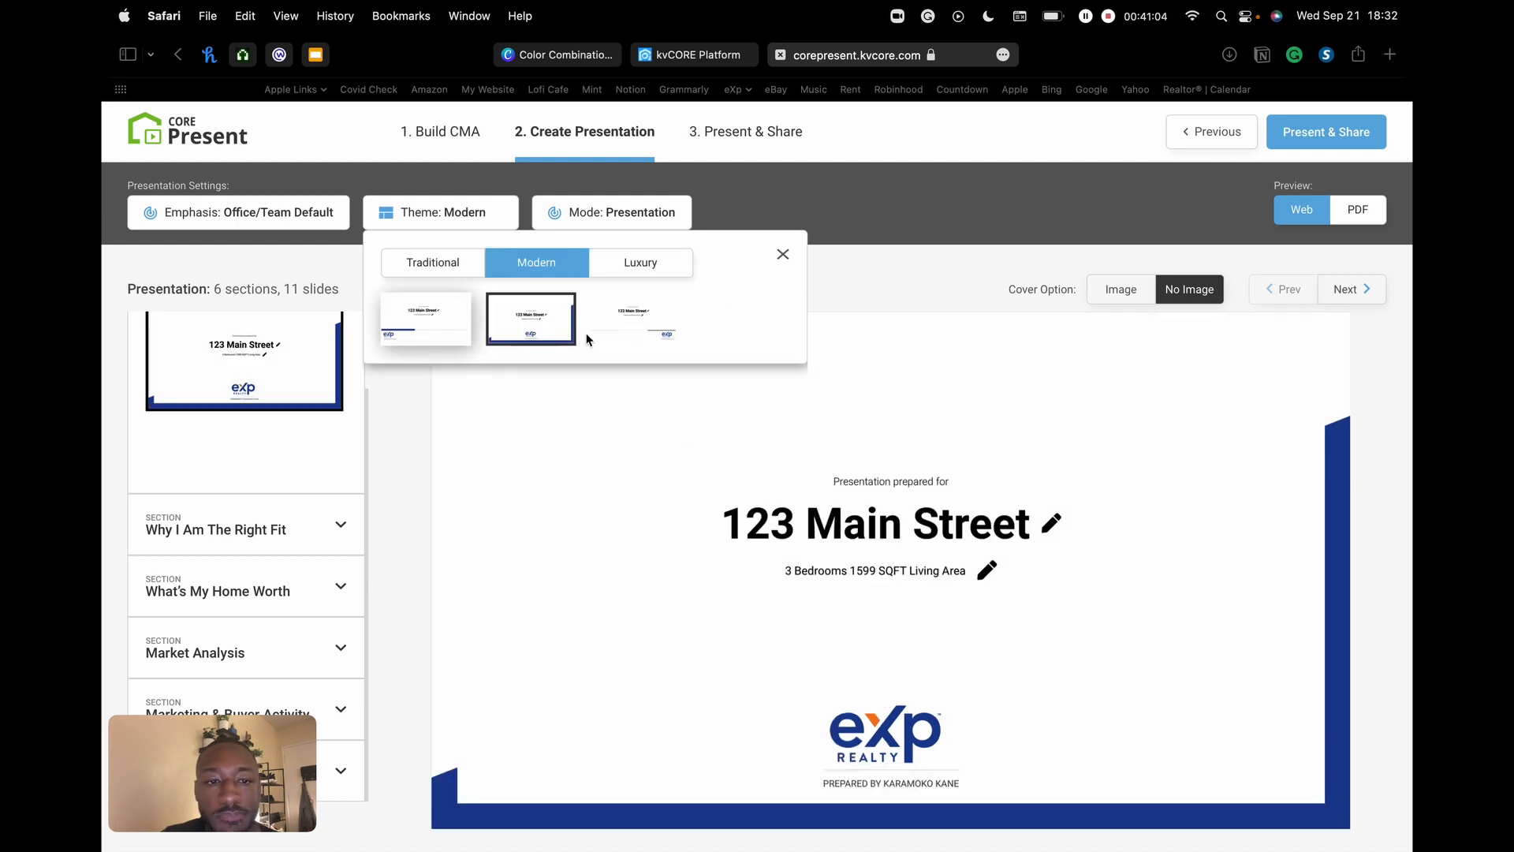
click(414, 332)
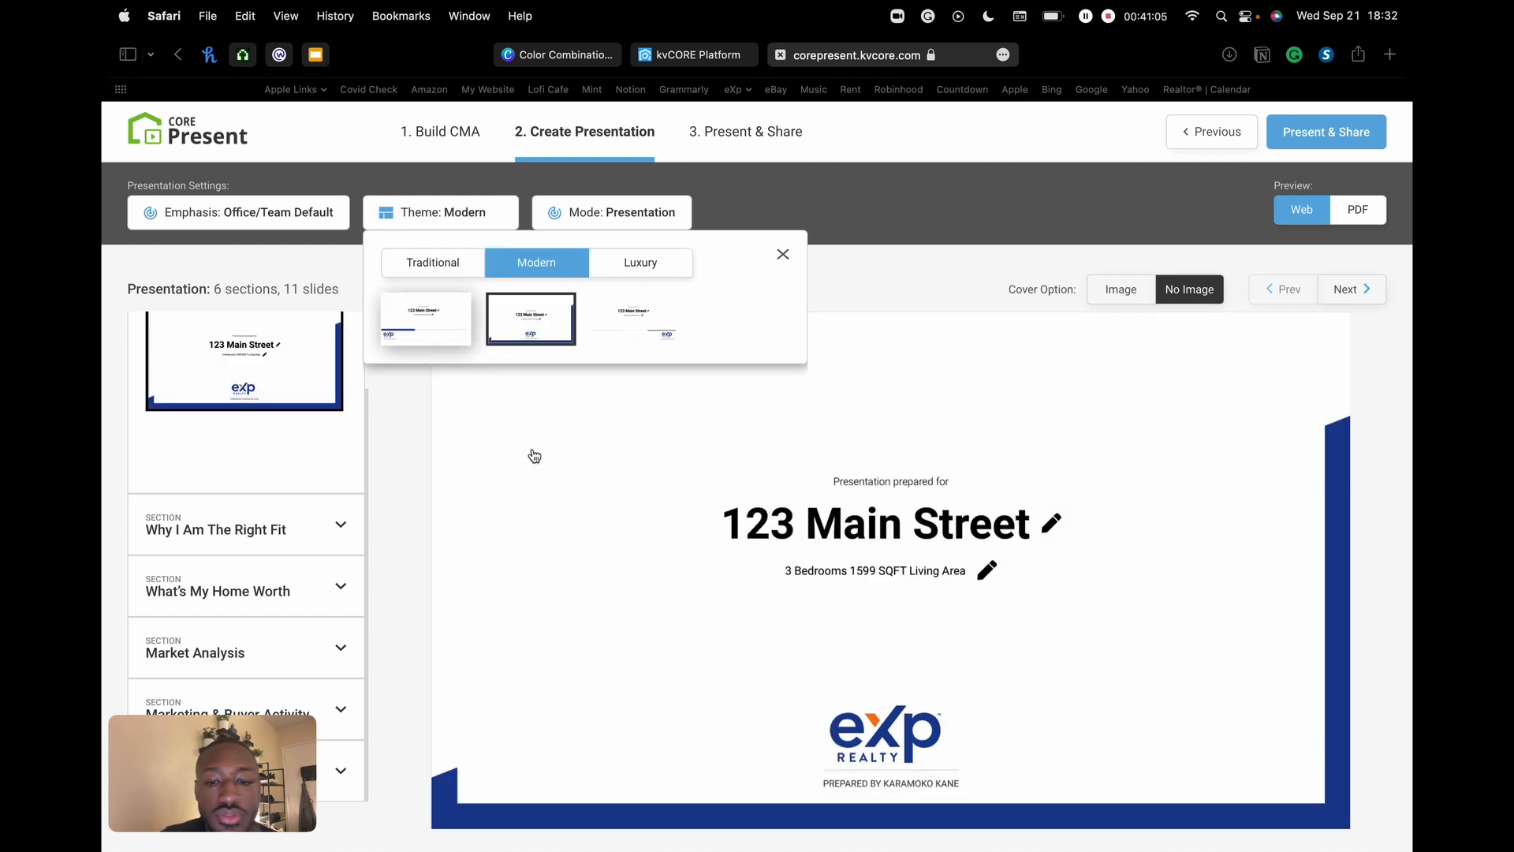
click(783, 257)
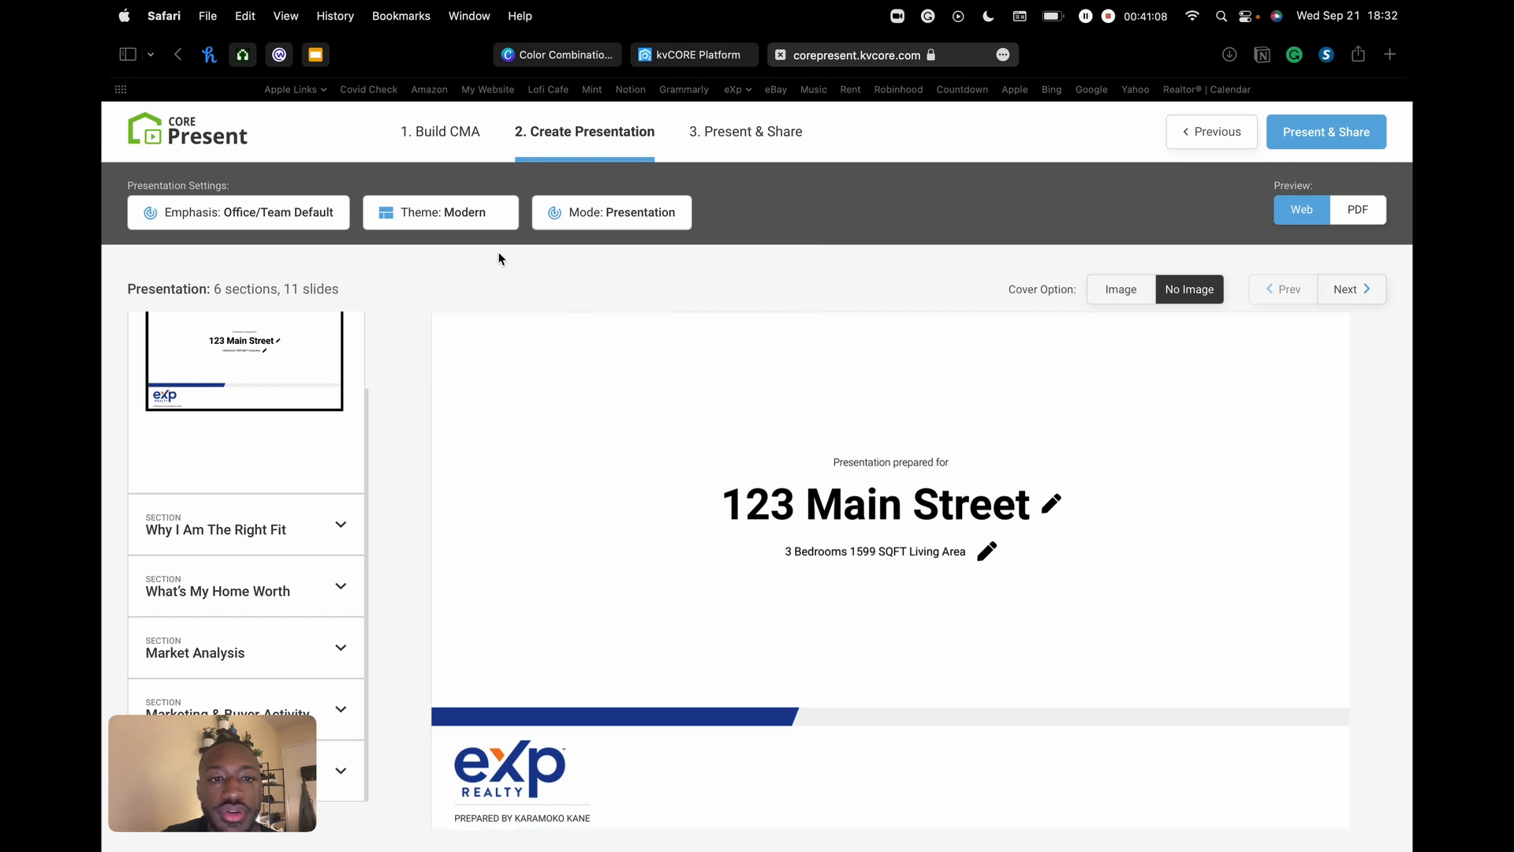
click(625, 219)
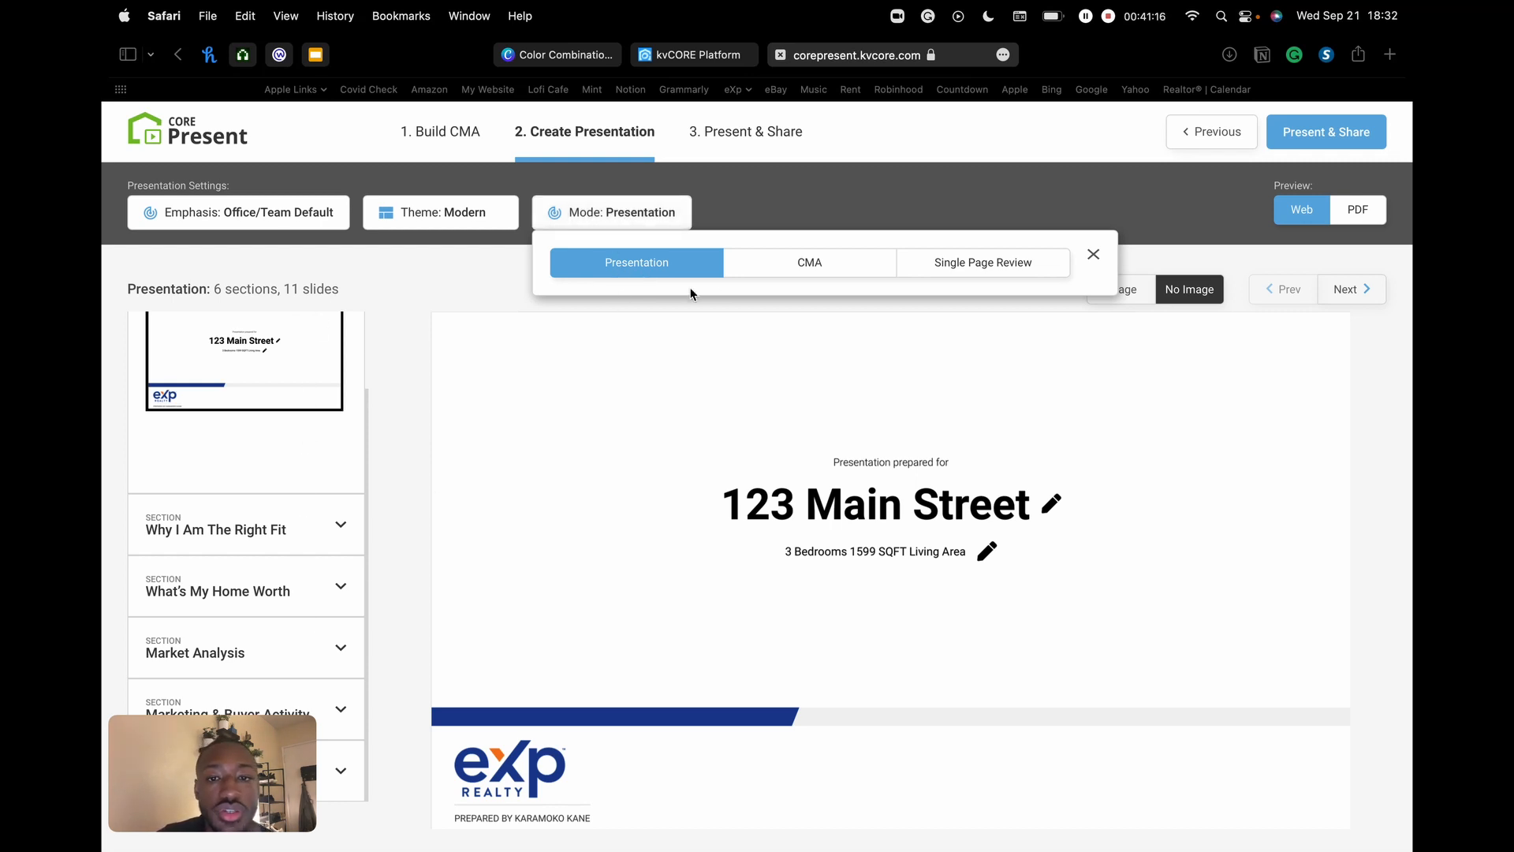
click(832, 267)
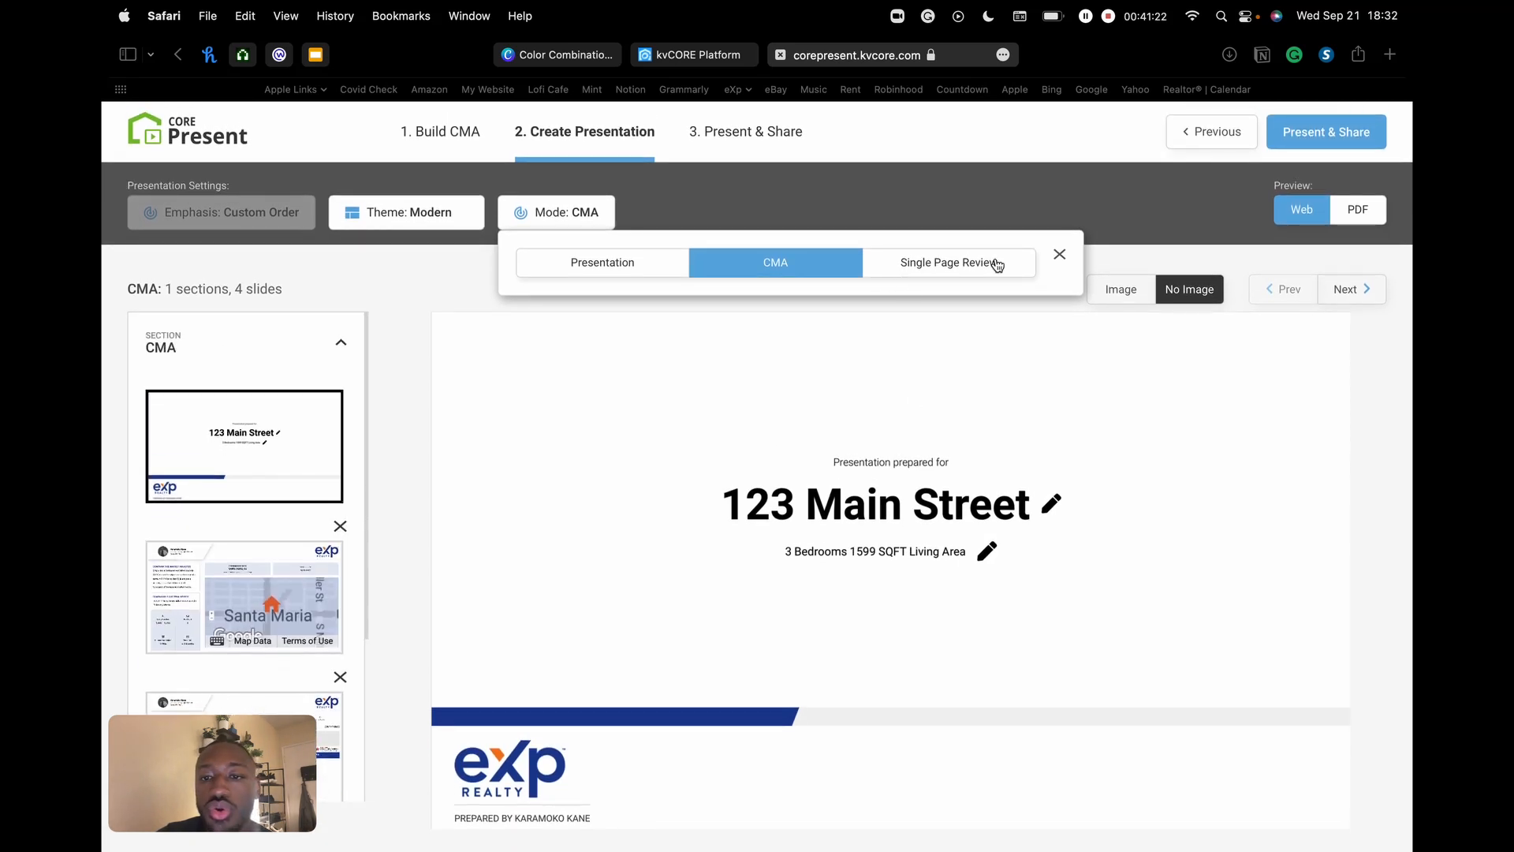
click(950, 262)
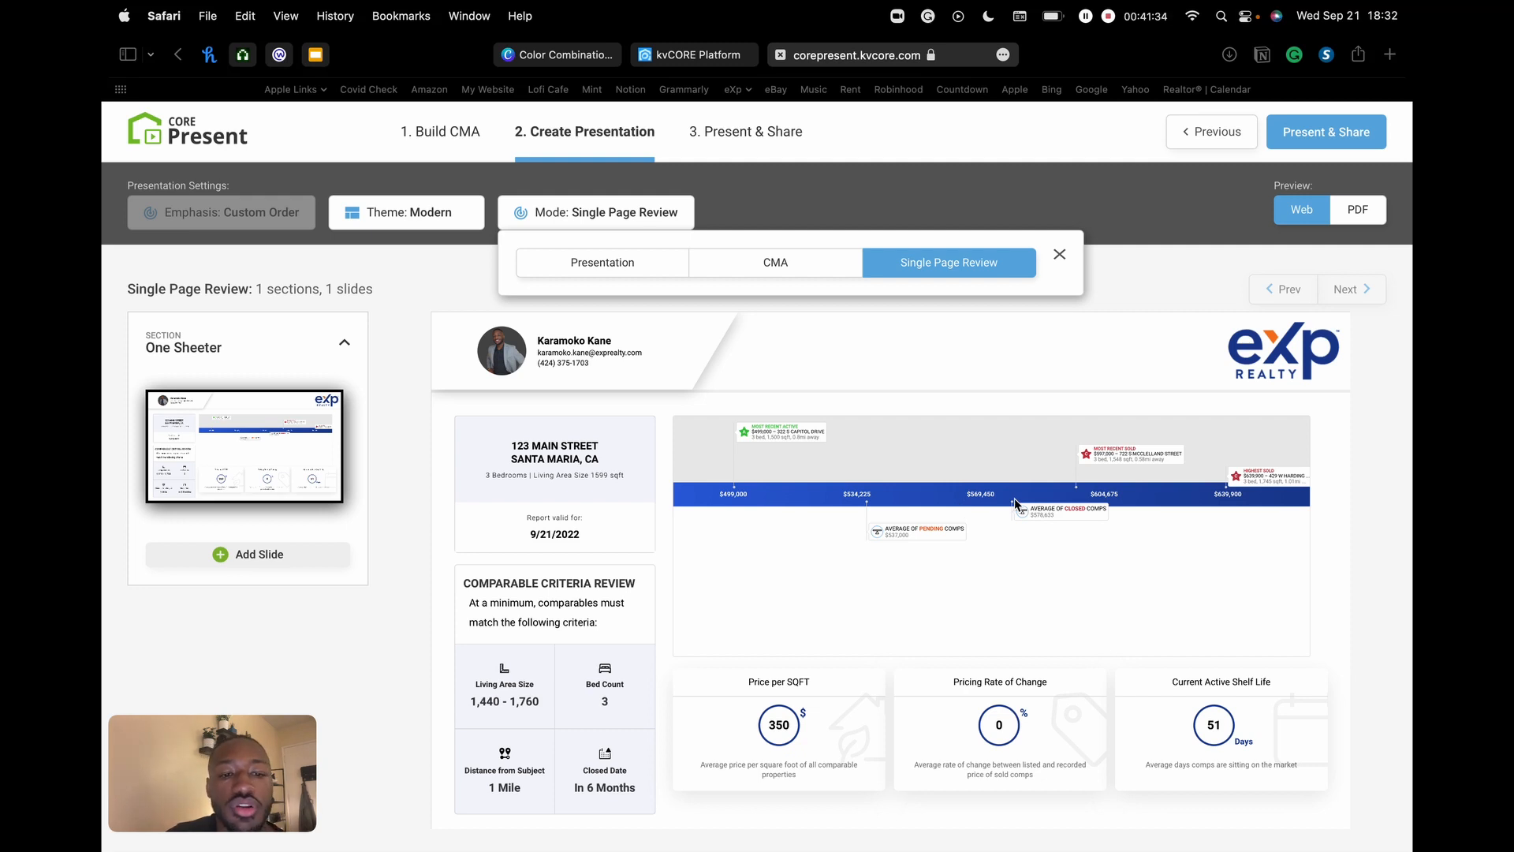
click(623, 270)
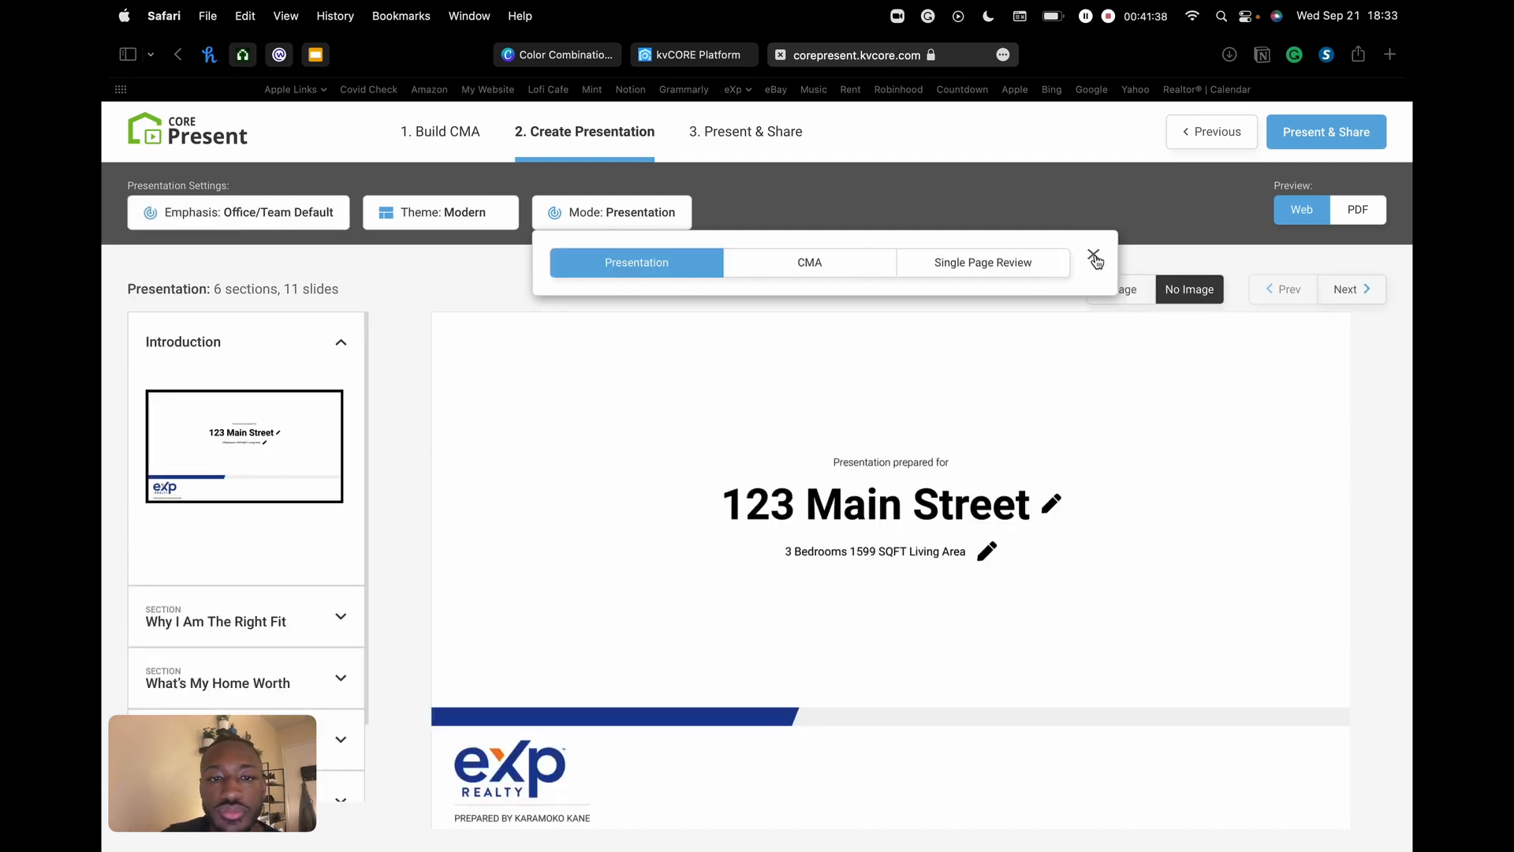
click(1094, 257)
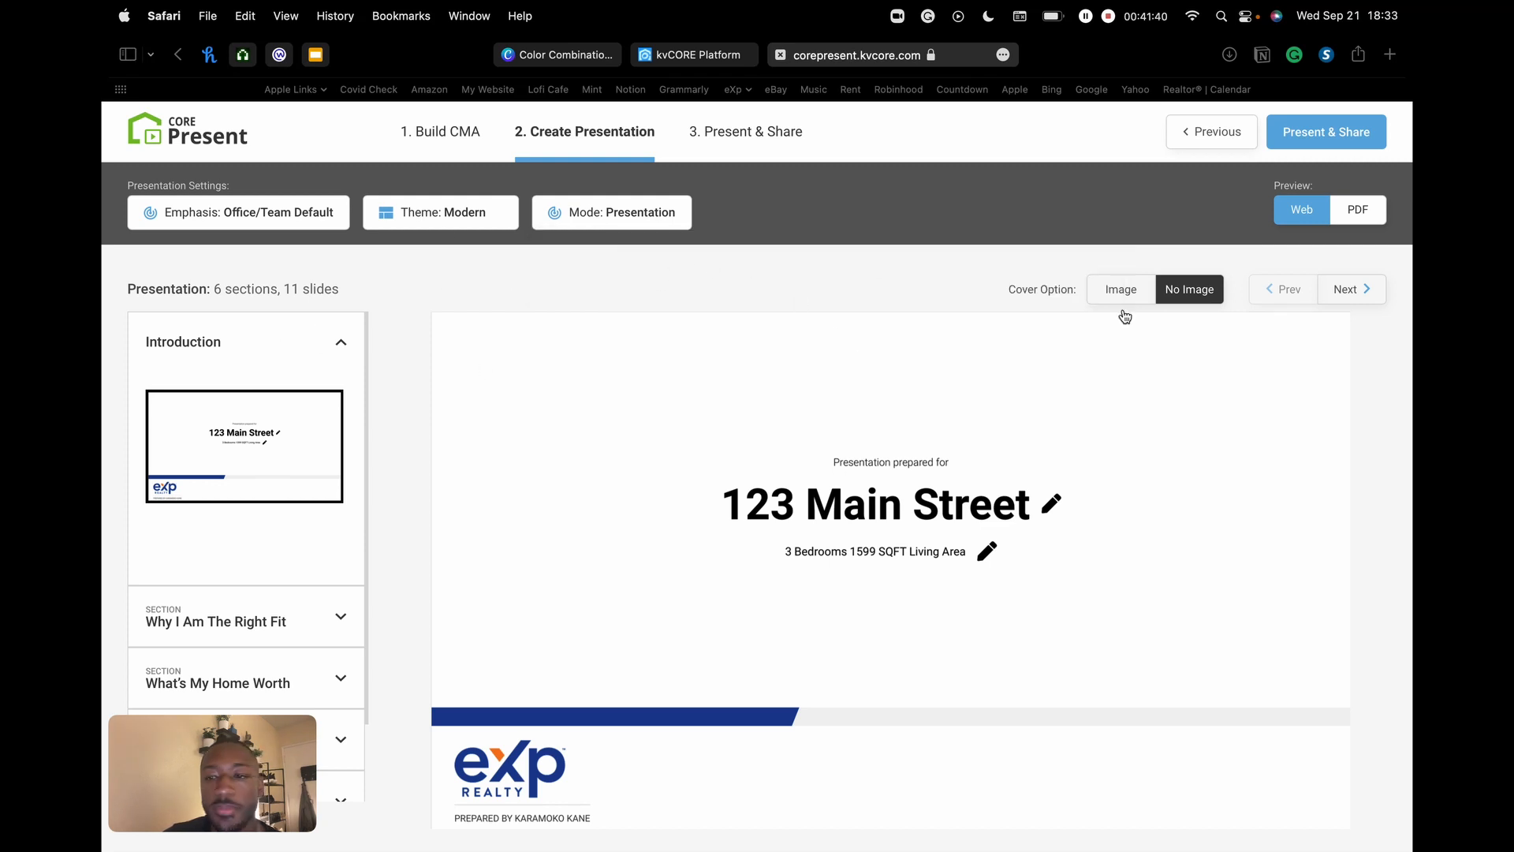
- Expand Why I Am The Right Fit and page through the slides to Market Analysis
scroll(284, 430, down, 2)
scroll(291, 421, up, 2)
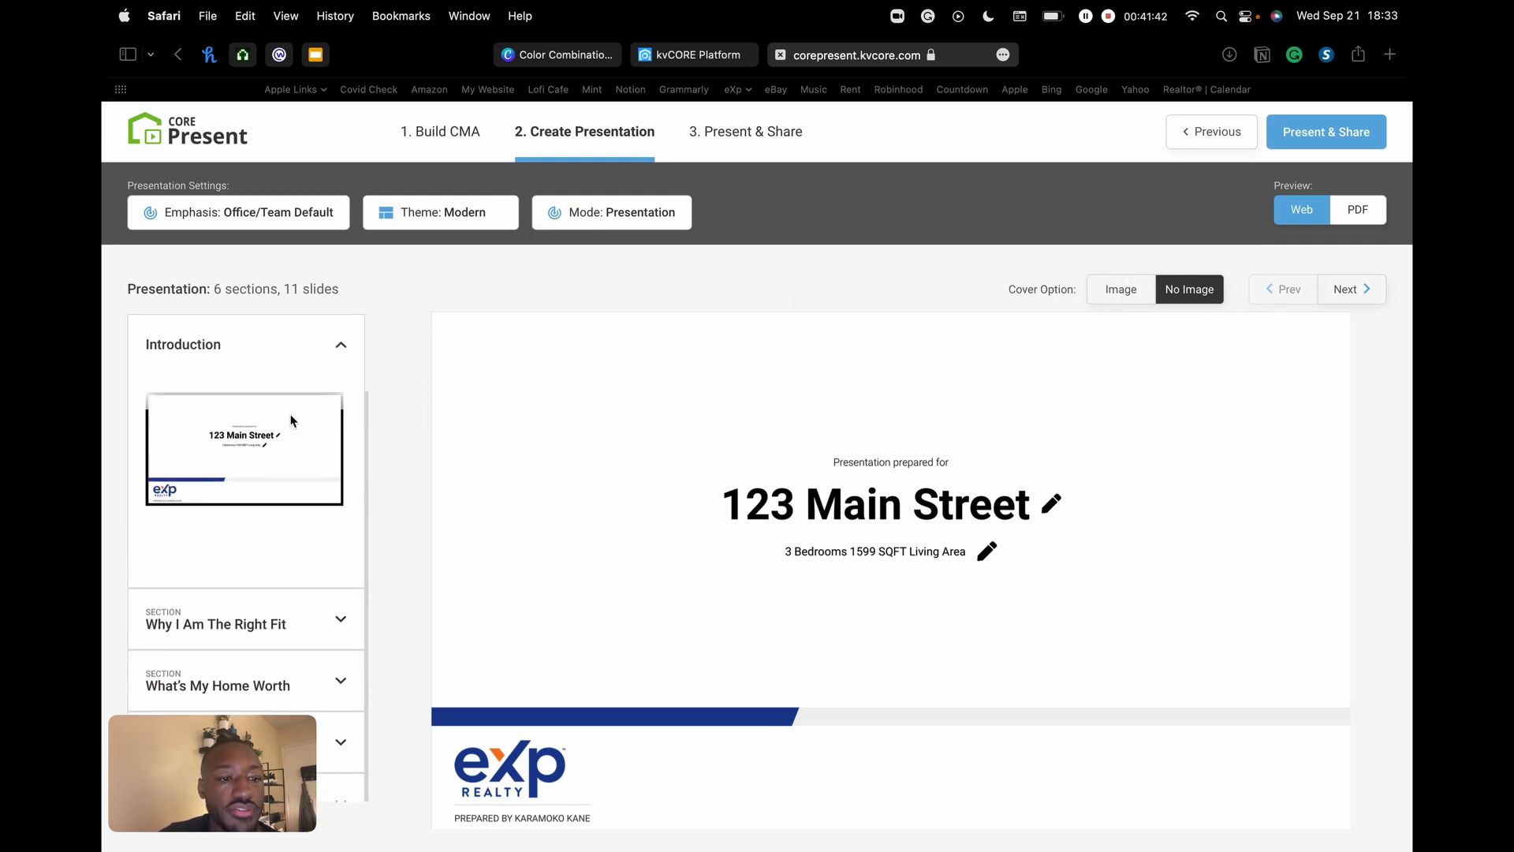
drag(253, 785, 1313, 803)
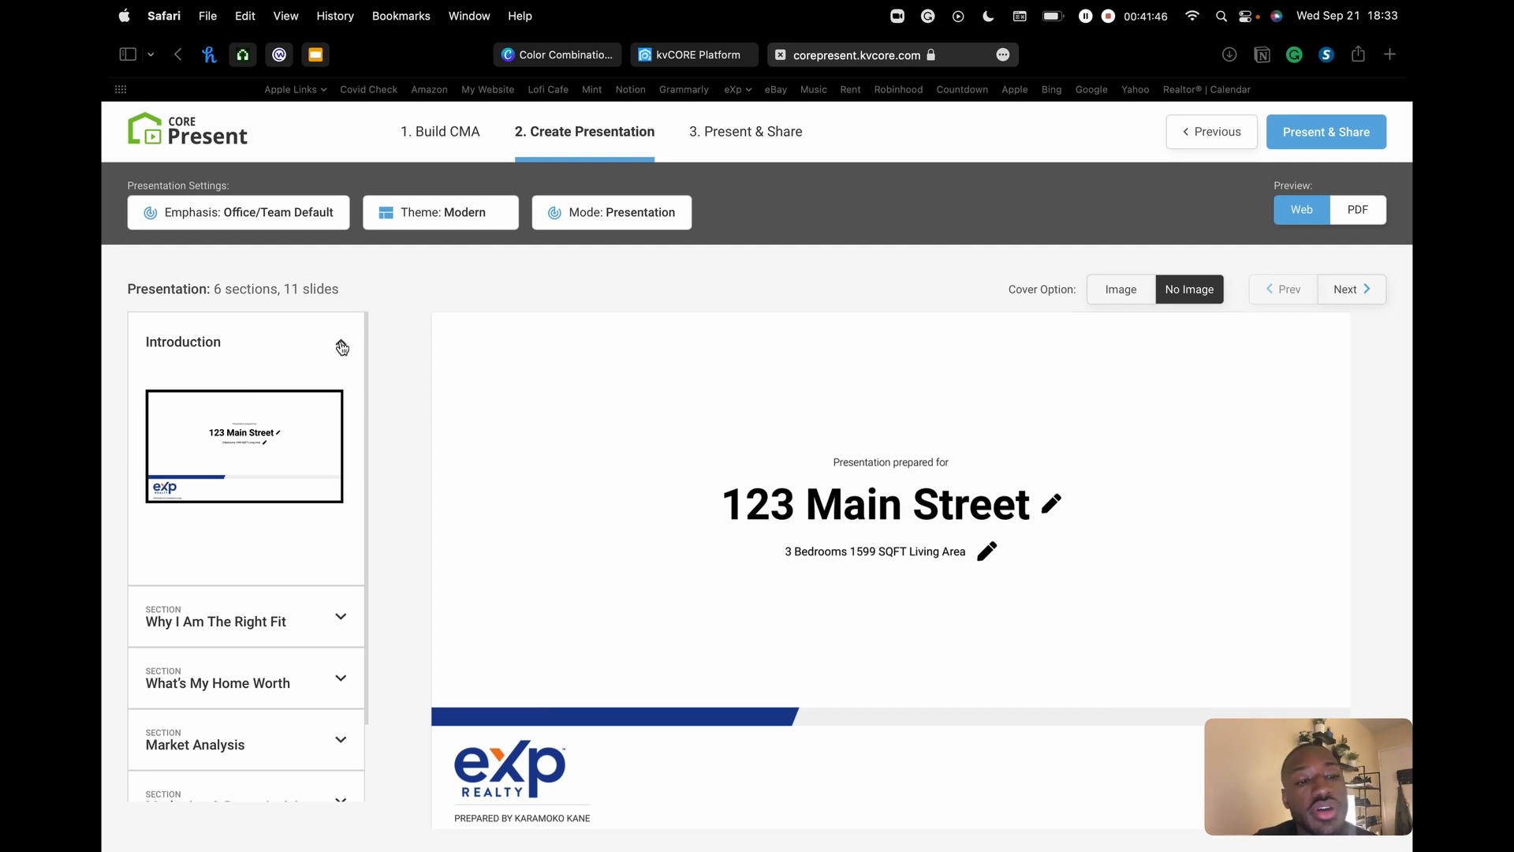
click(339, 619)
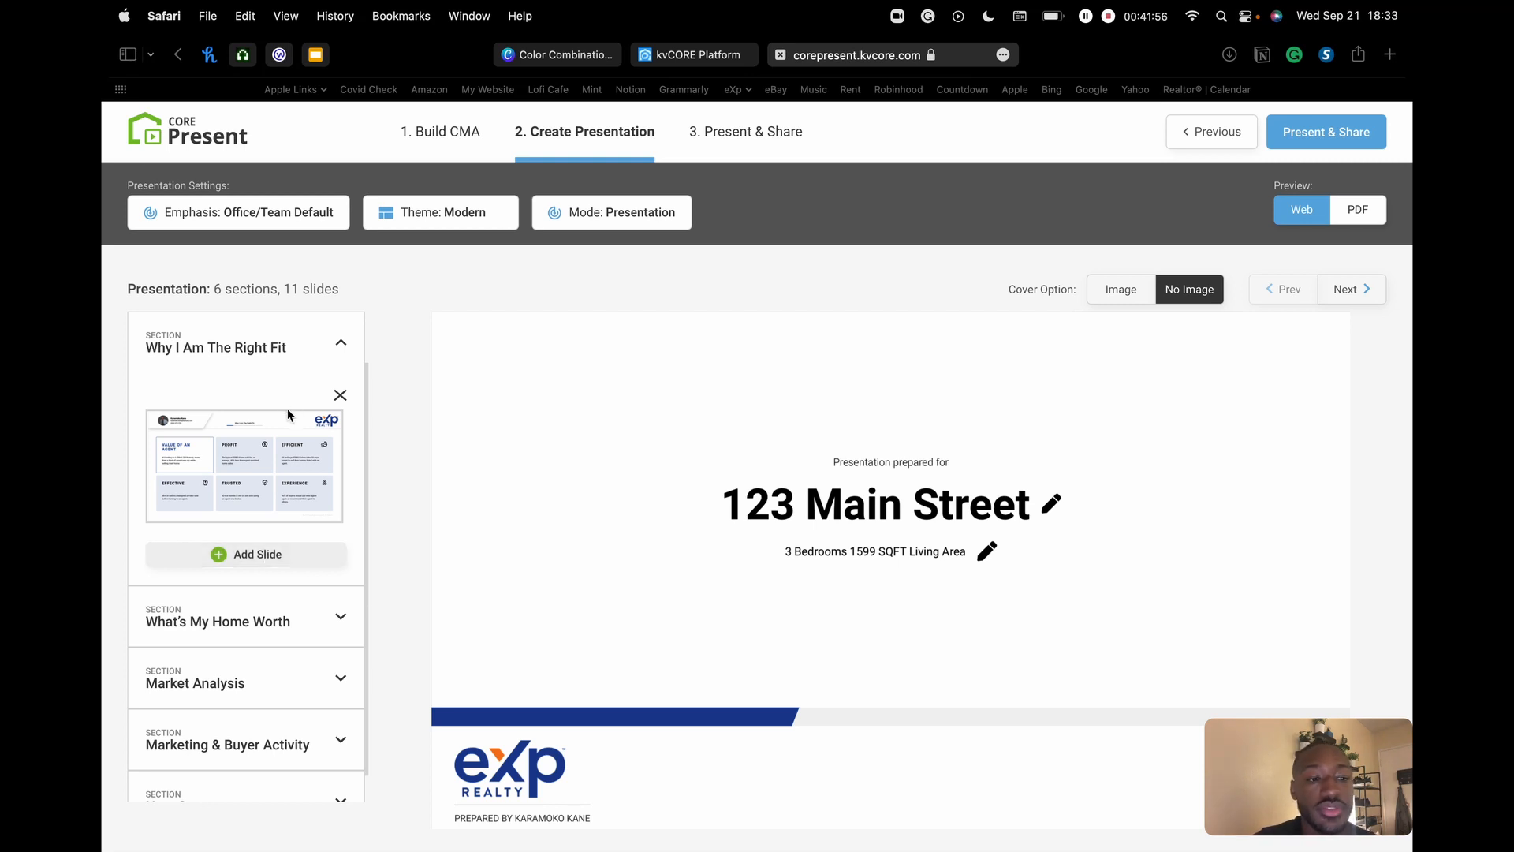
click(1350, 292)
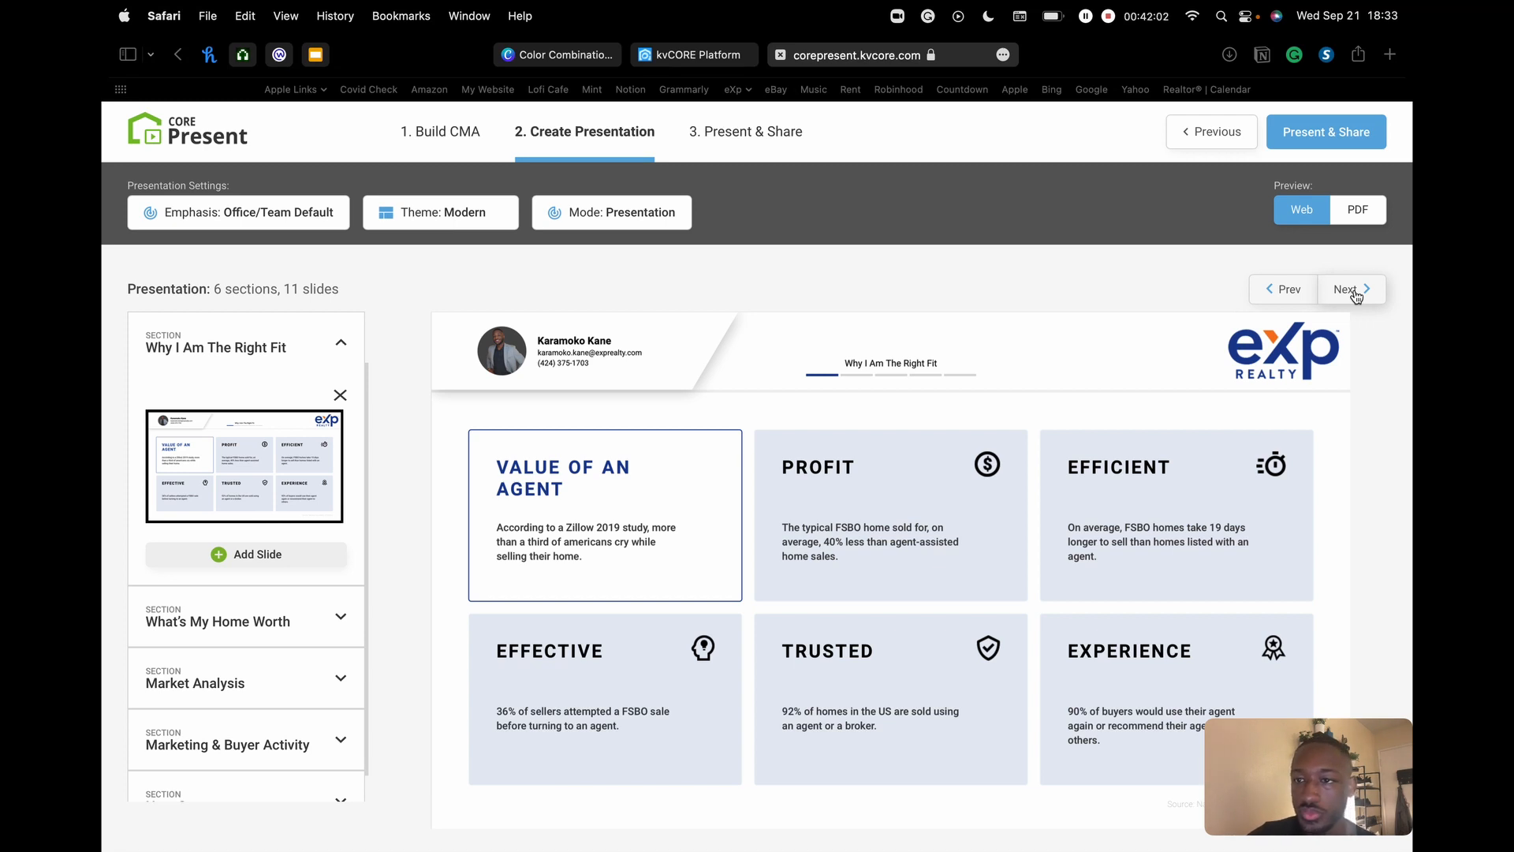
click(1356, 293)
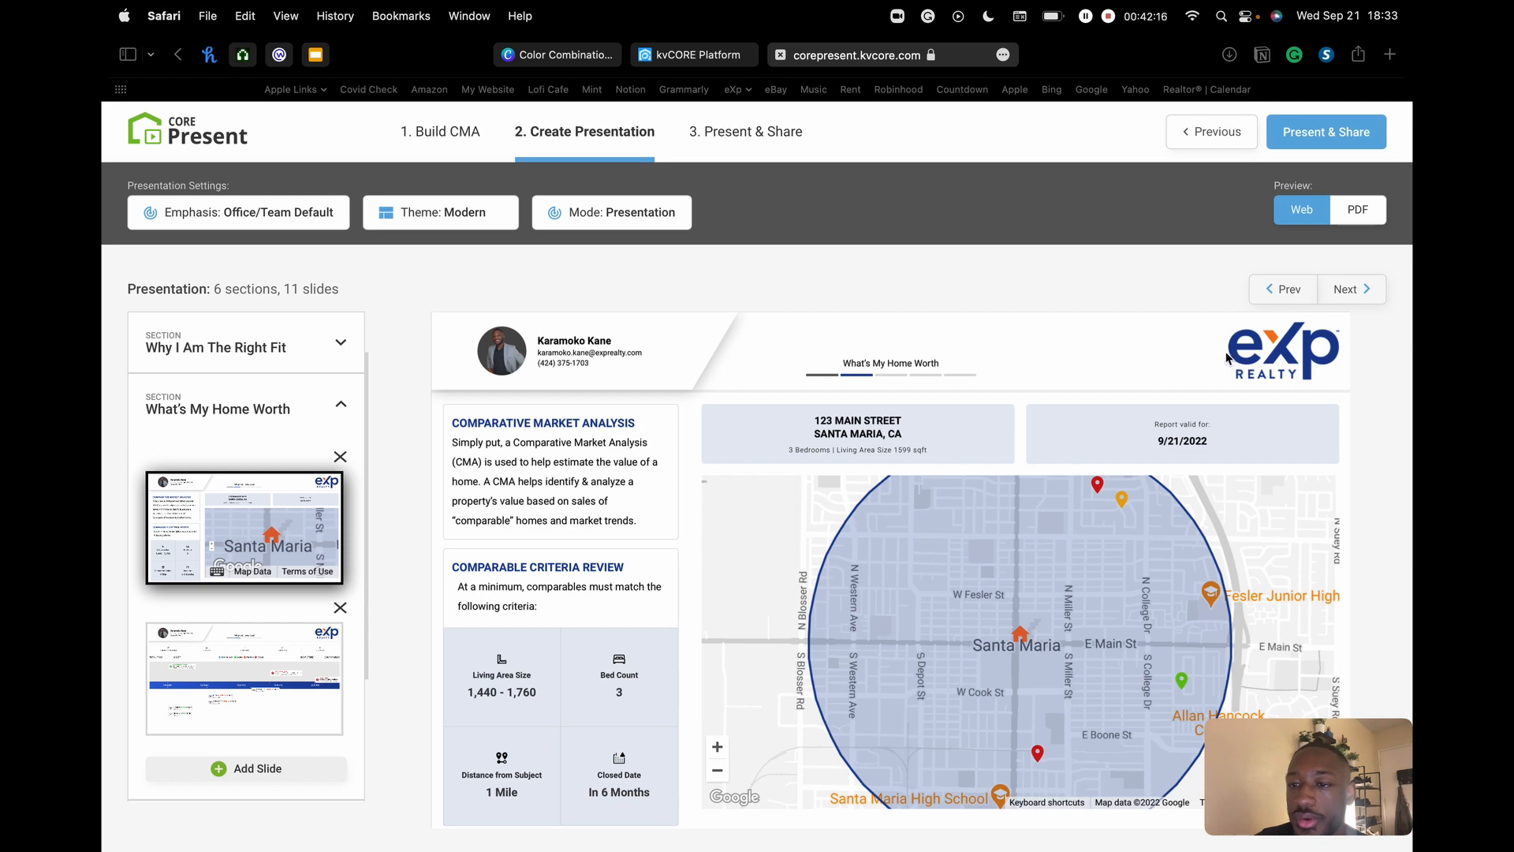
click(1348, 291)
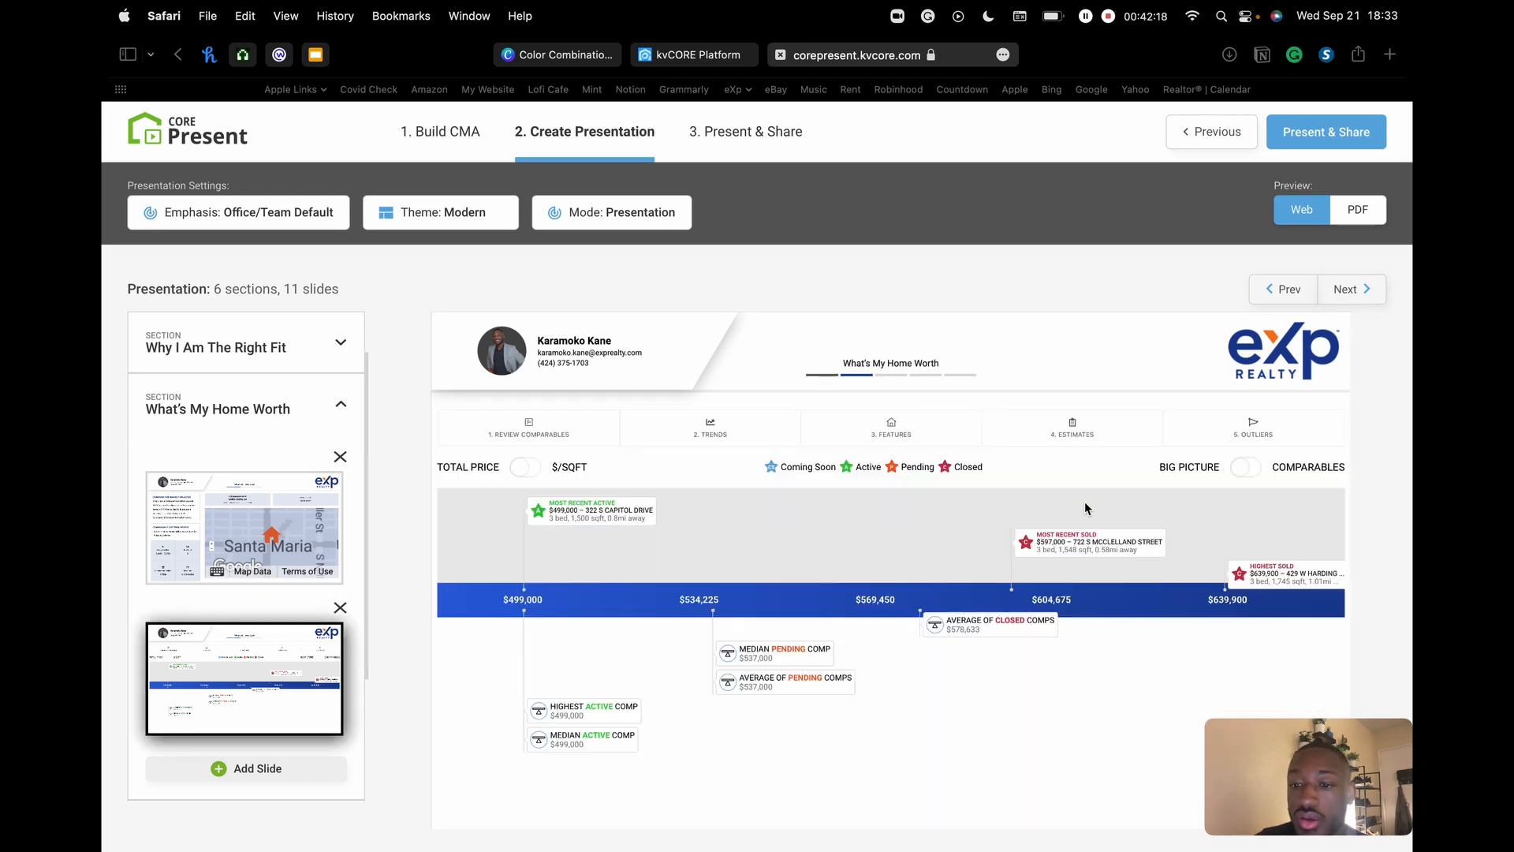
click(1350, 289)
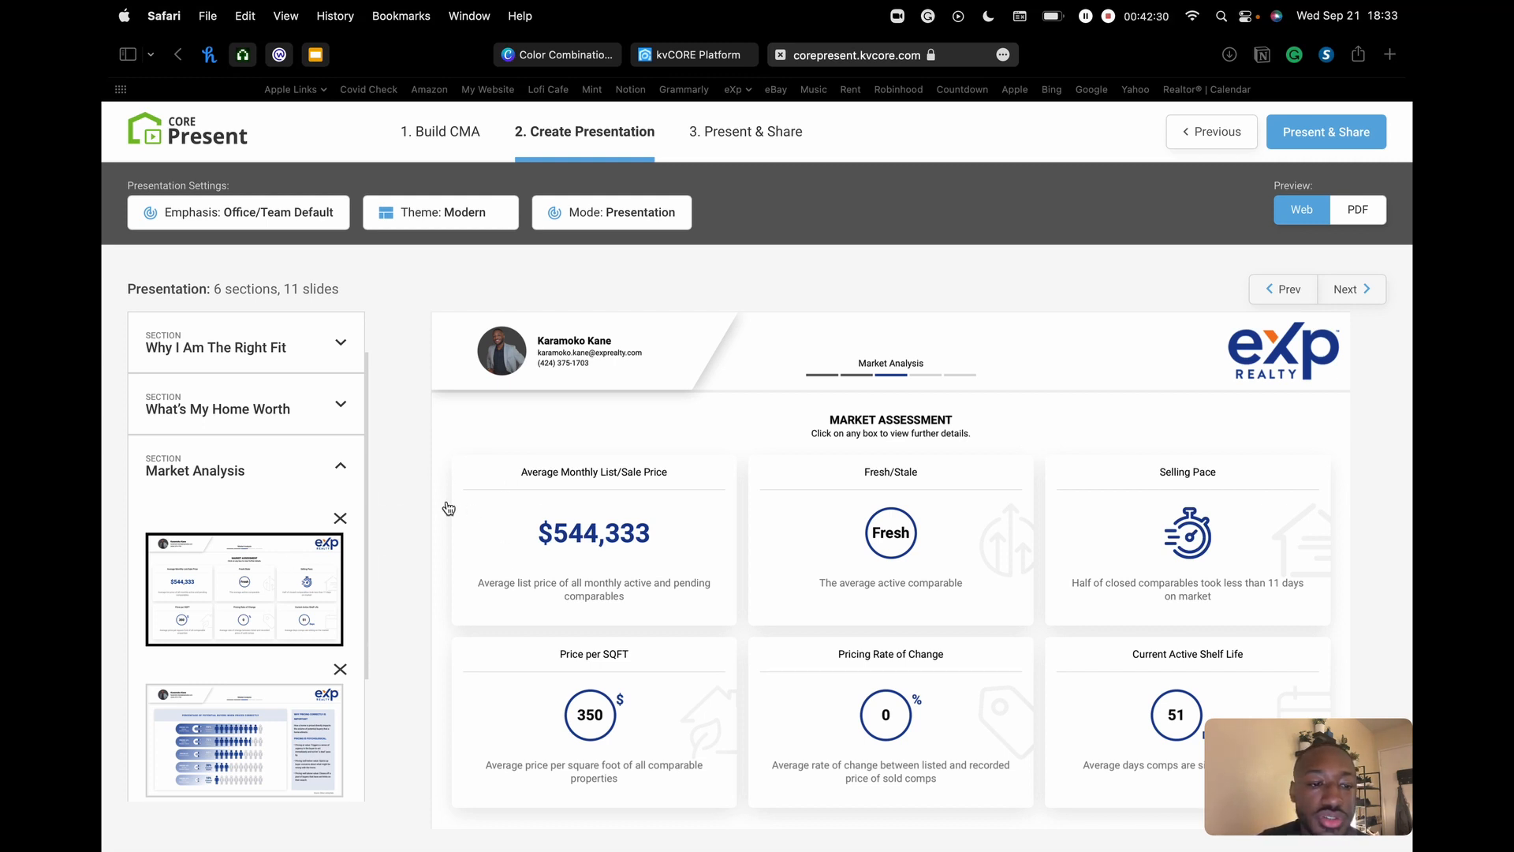
- Try moving the Market Analysis slide, then bring up the slide library
drag(255, 560, 330, 465)
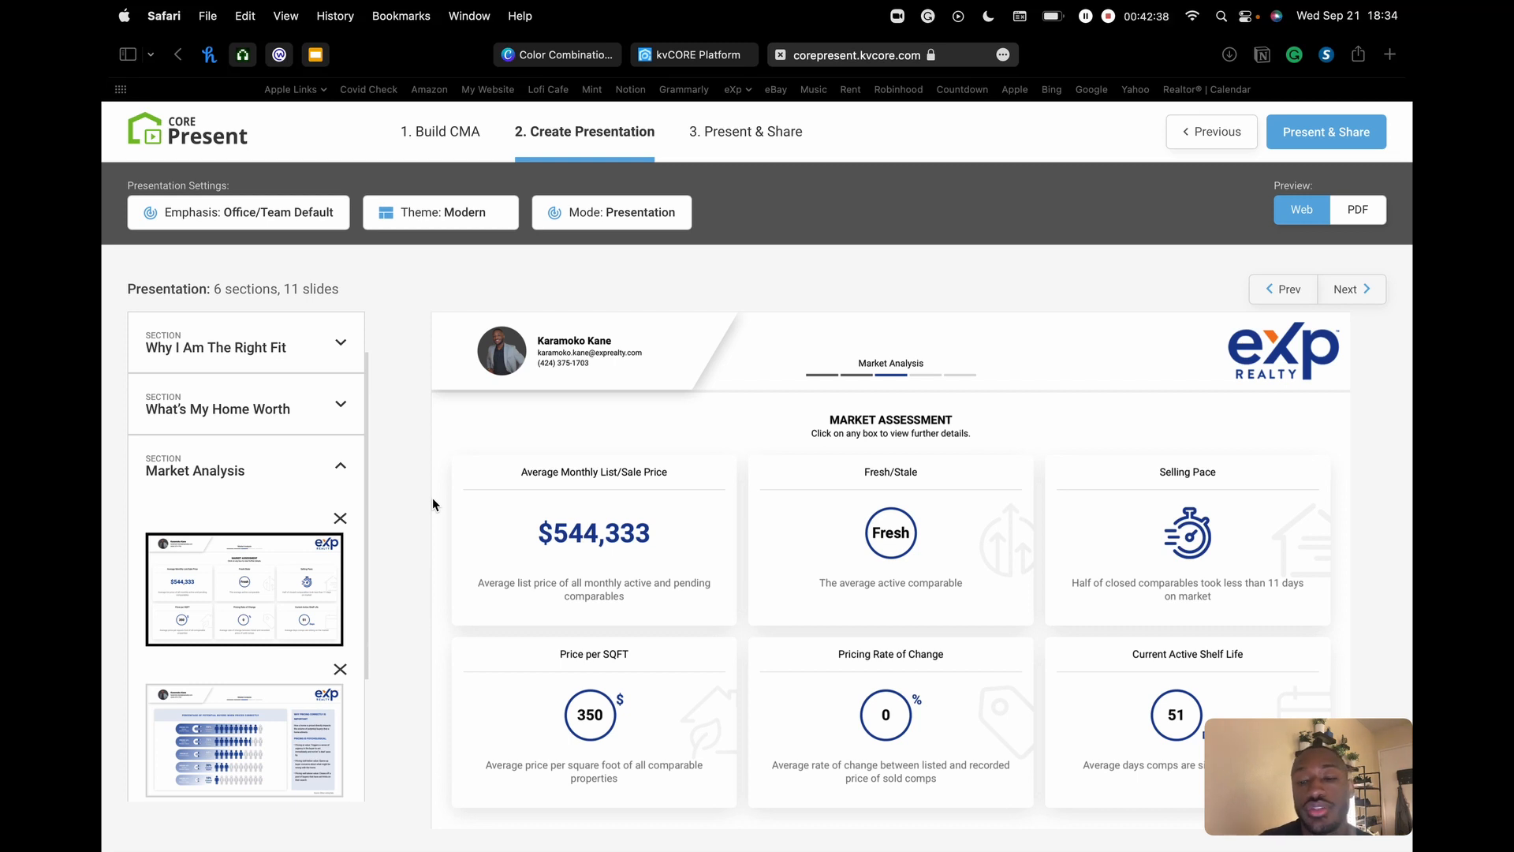
scroll(318, 558, down, 5)
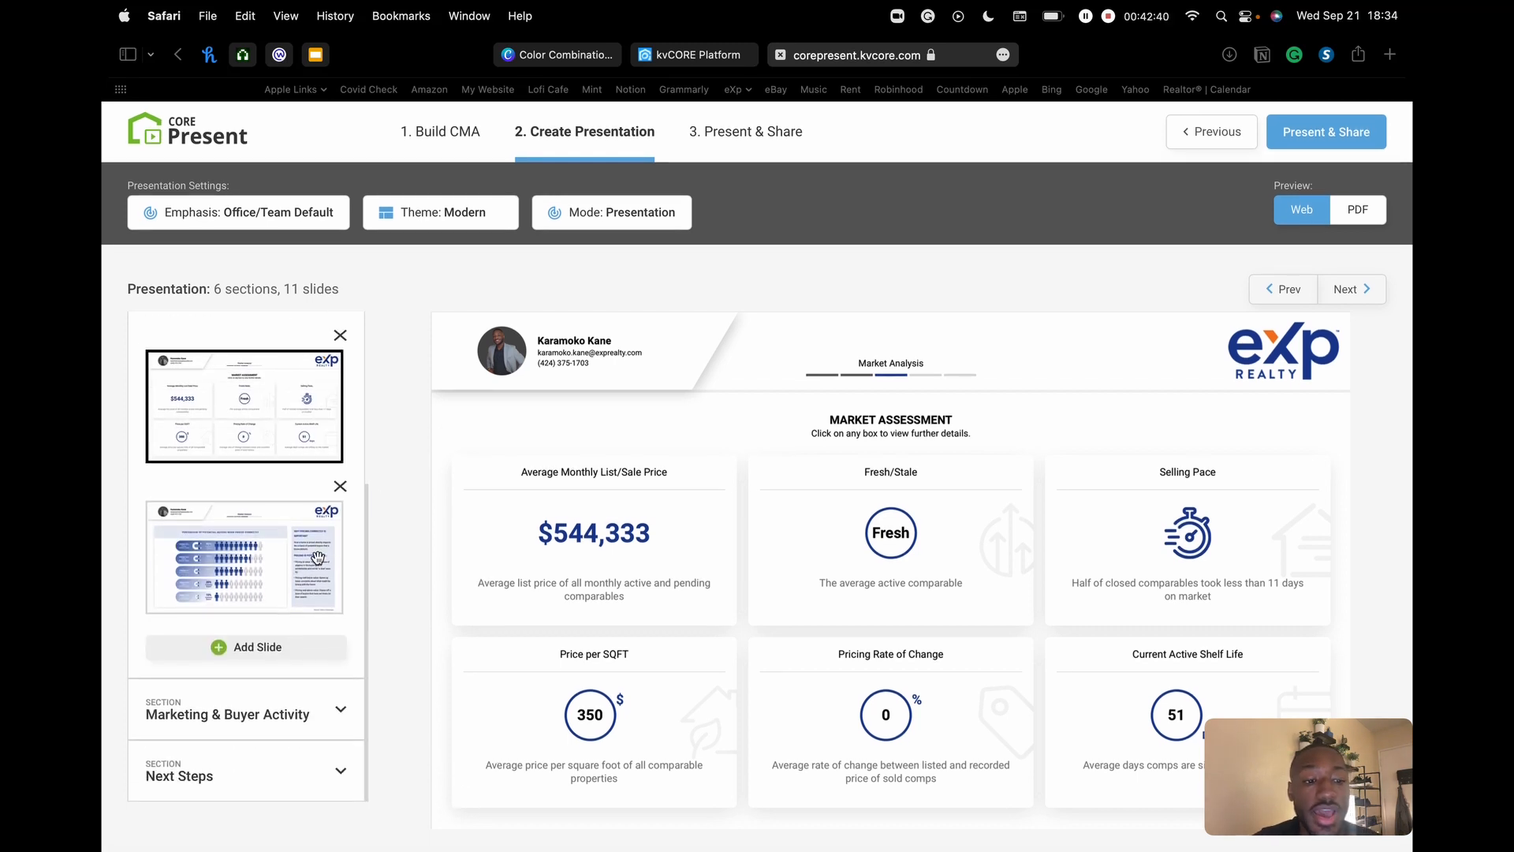
click(254, 654)
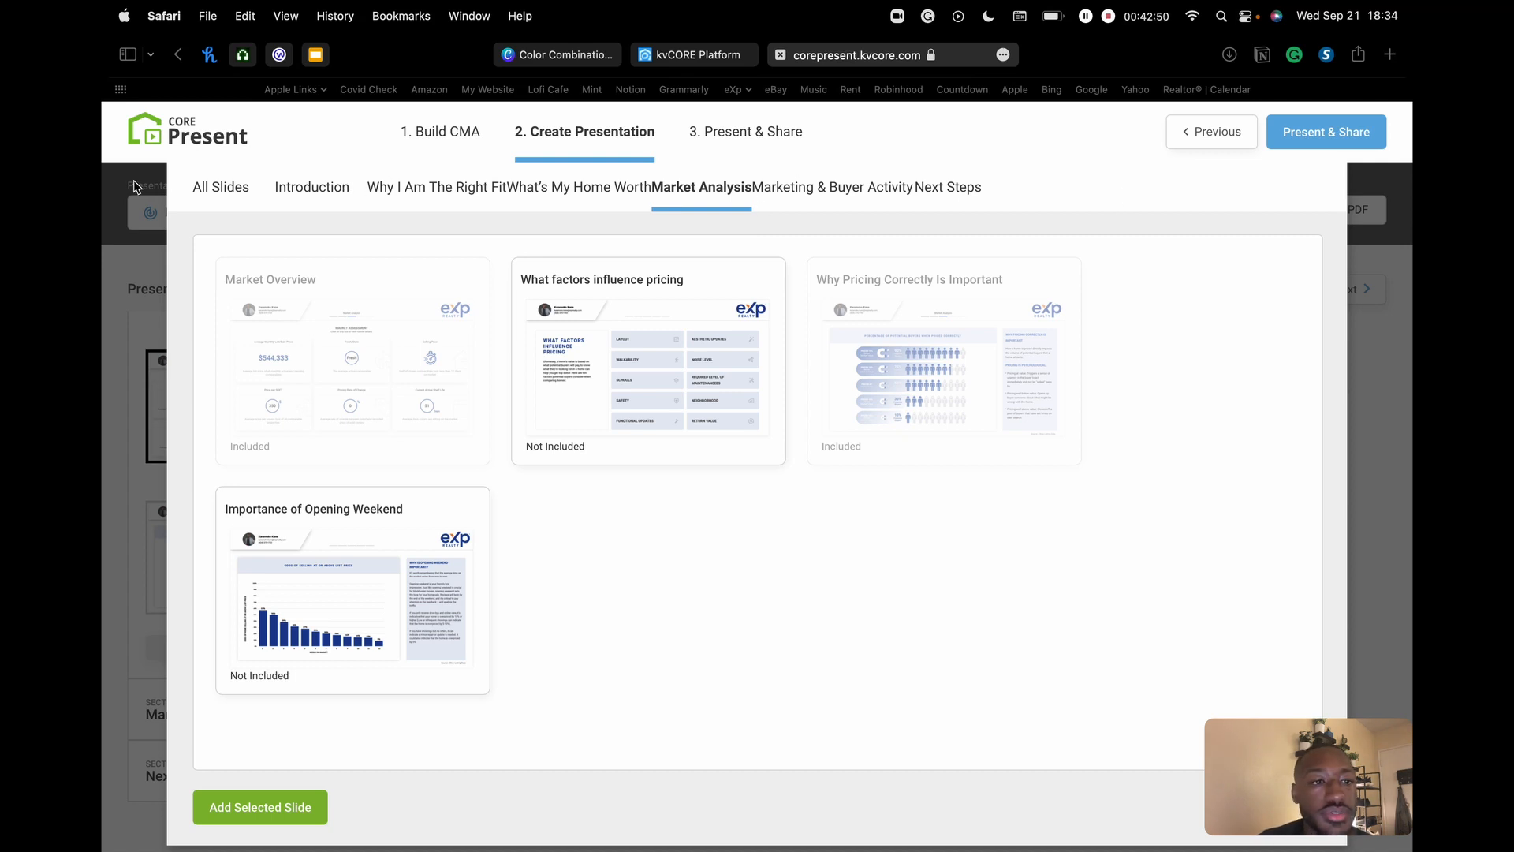
- Show all available slides, include the Home Selling Process slide, and close the library
click(234, 194)
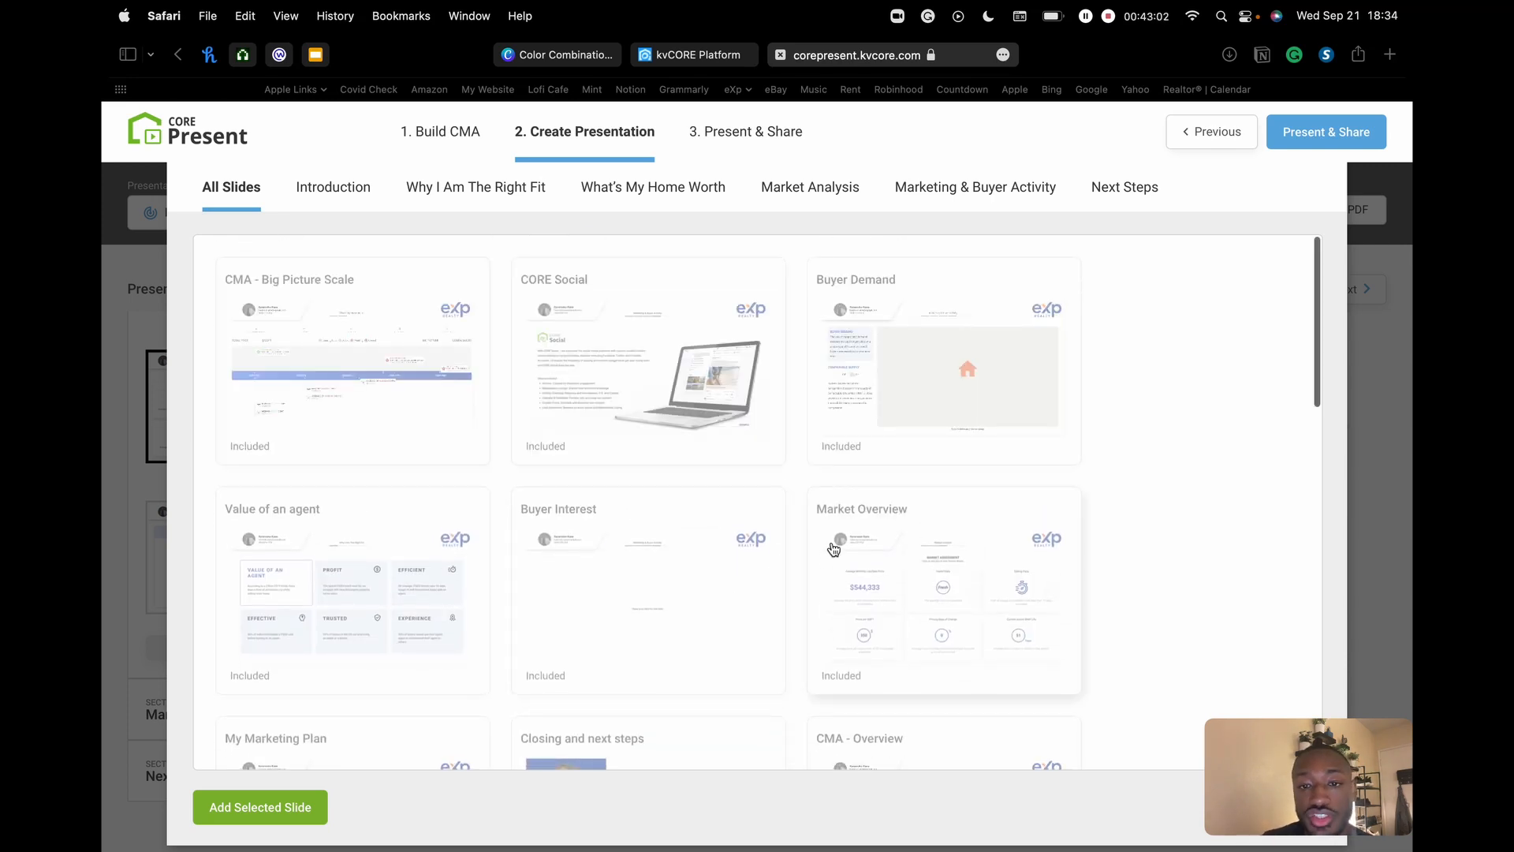
scroll(833, 550, down, 20)
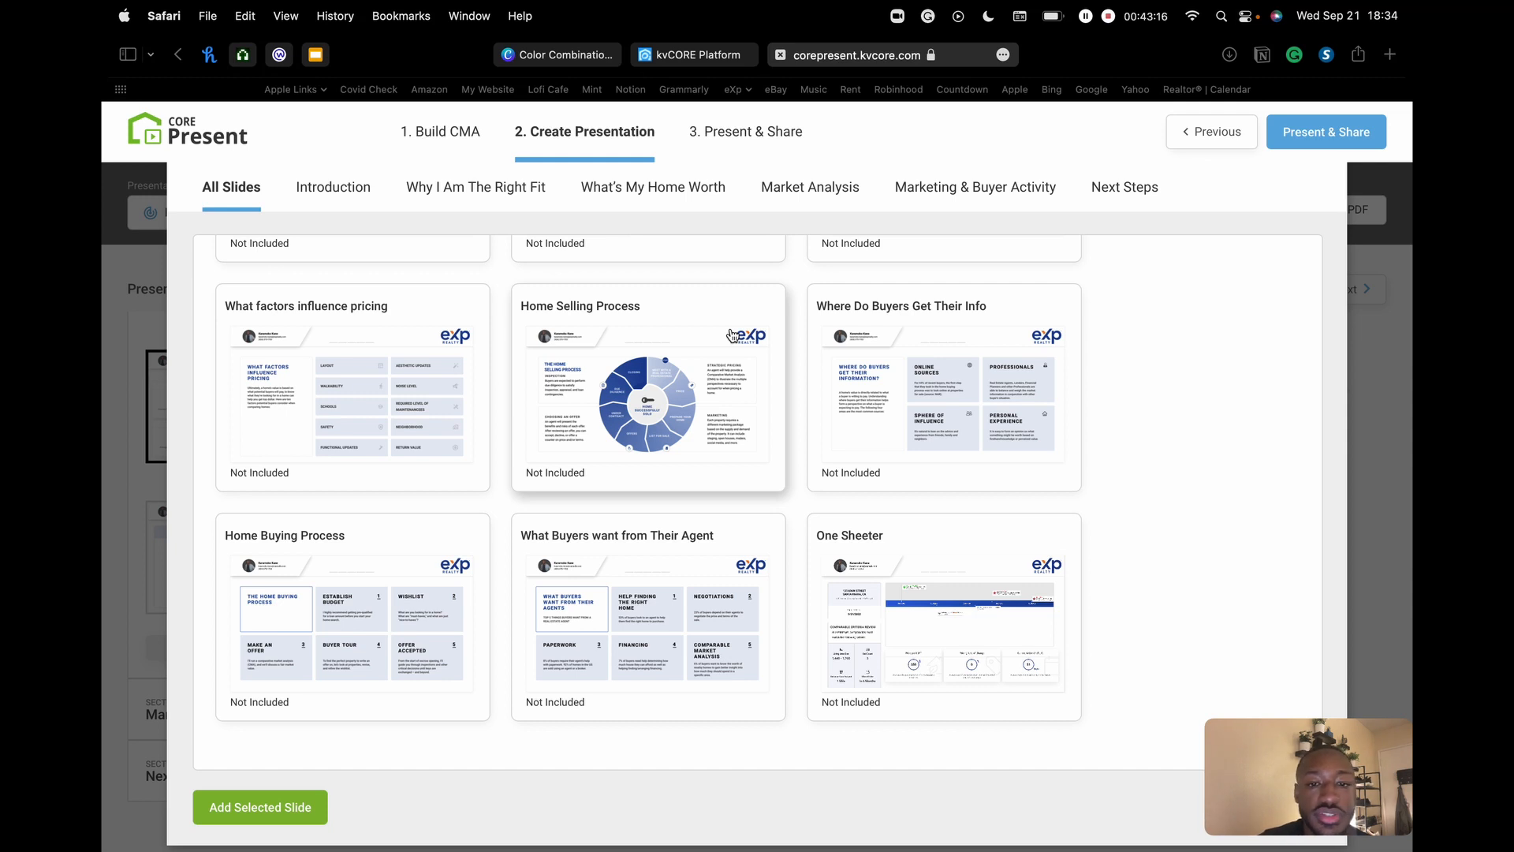
click(674, 348)
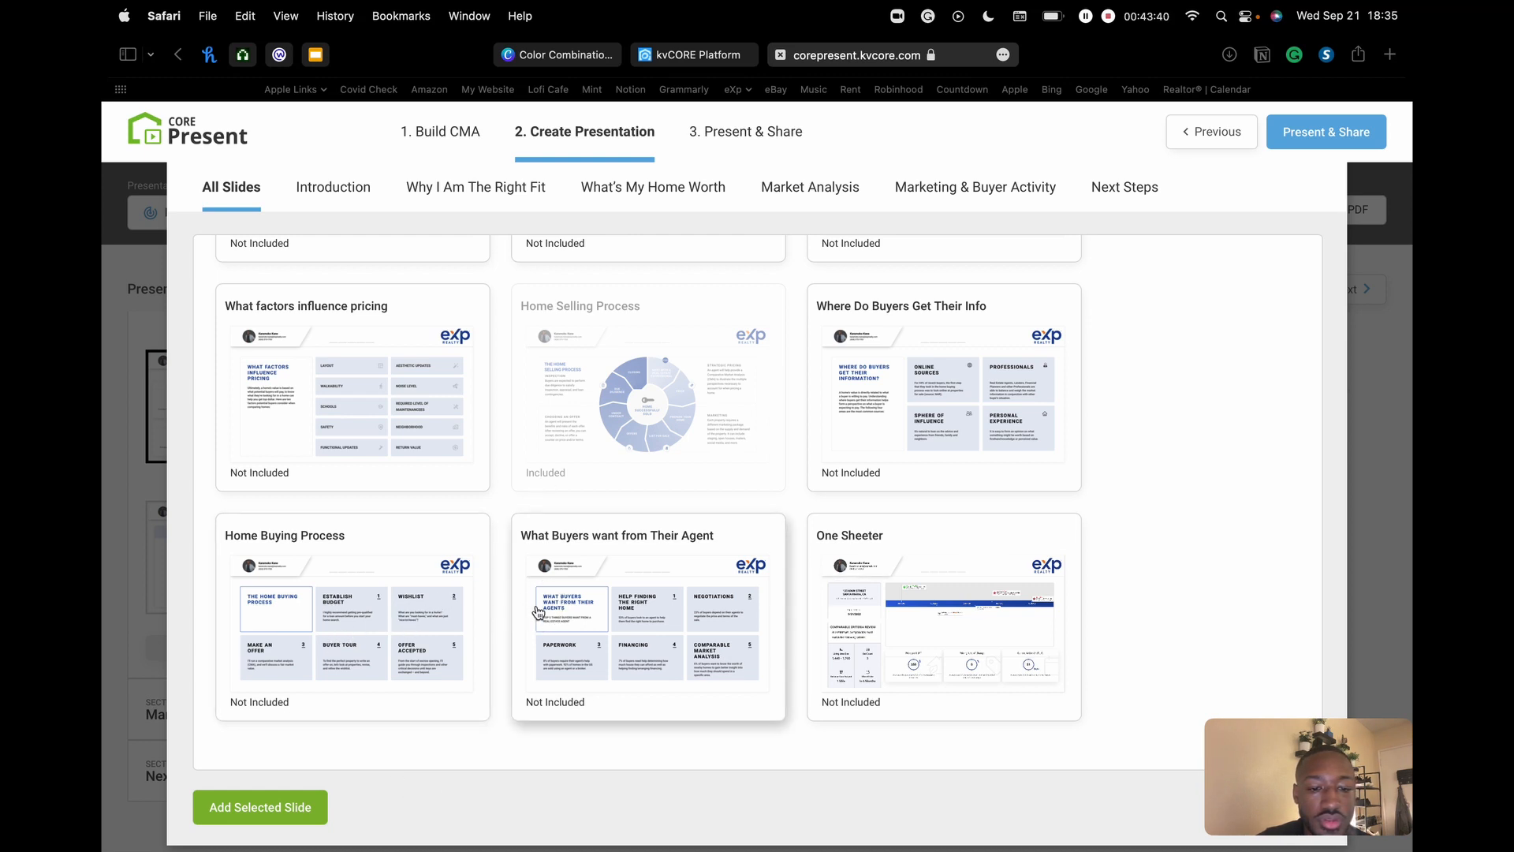
click(559, 445)
click(336, 623)
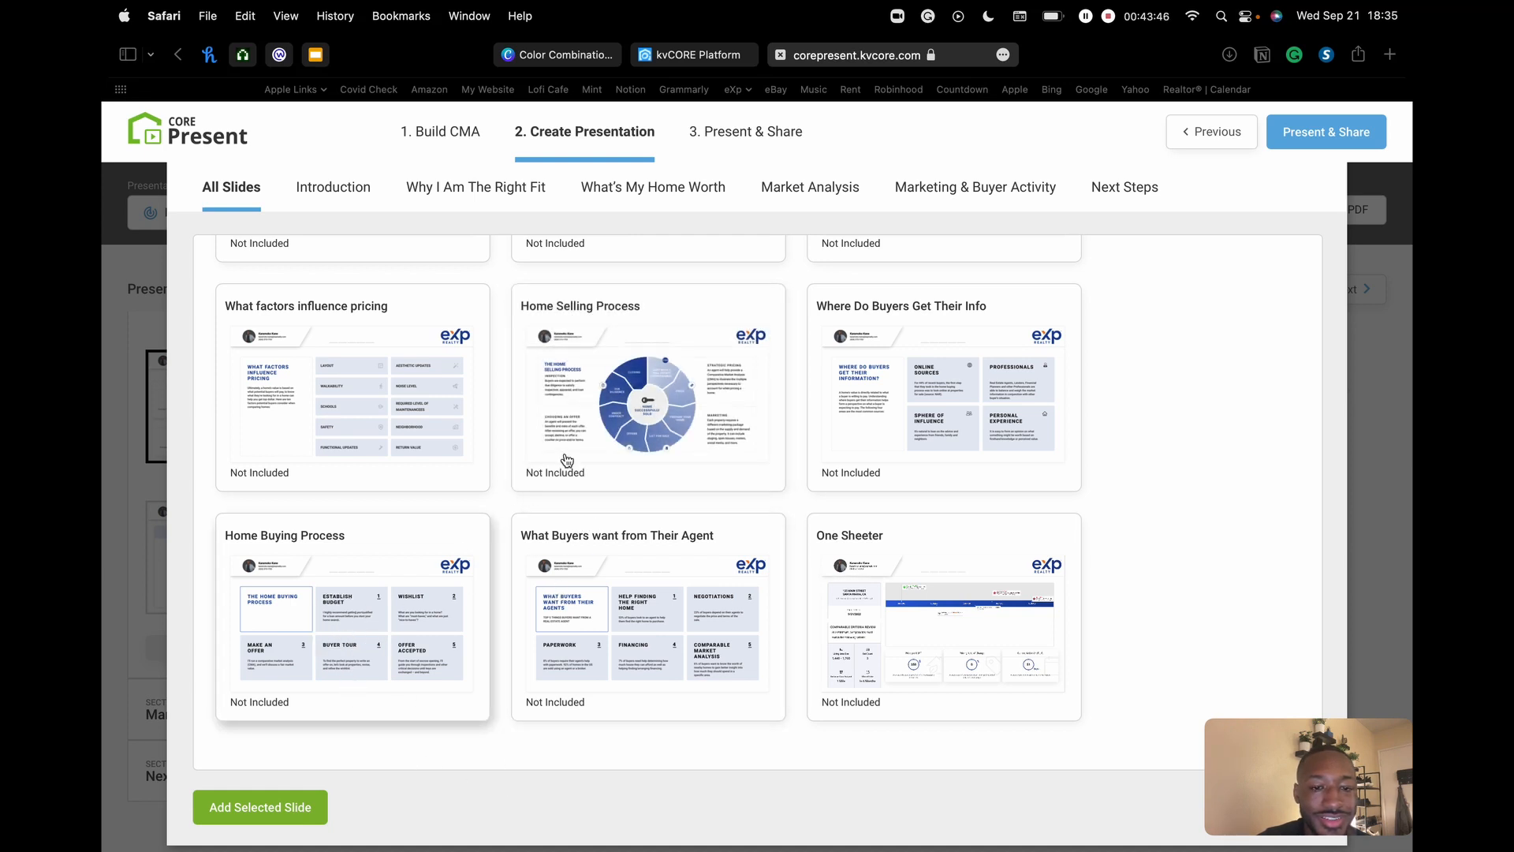
click(610, 429)
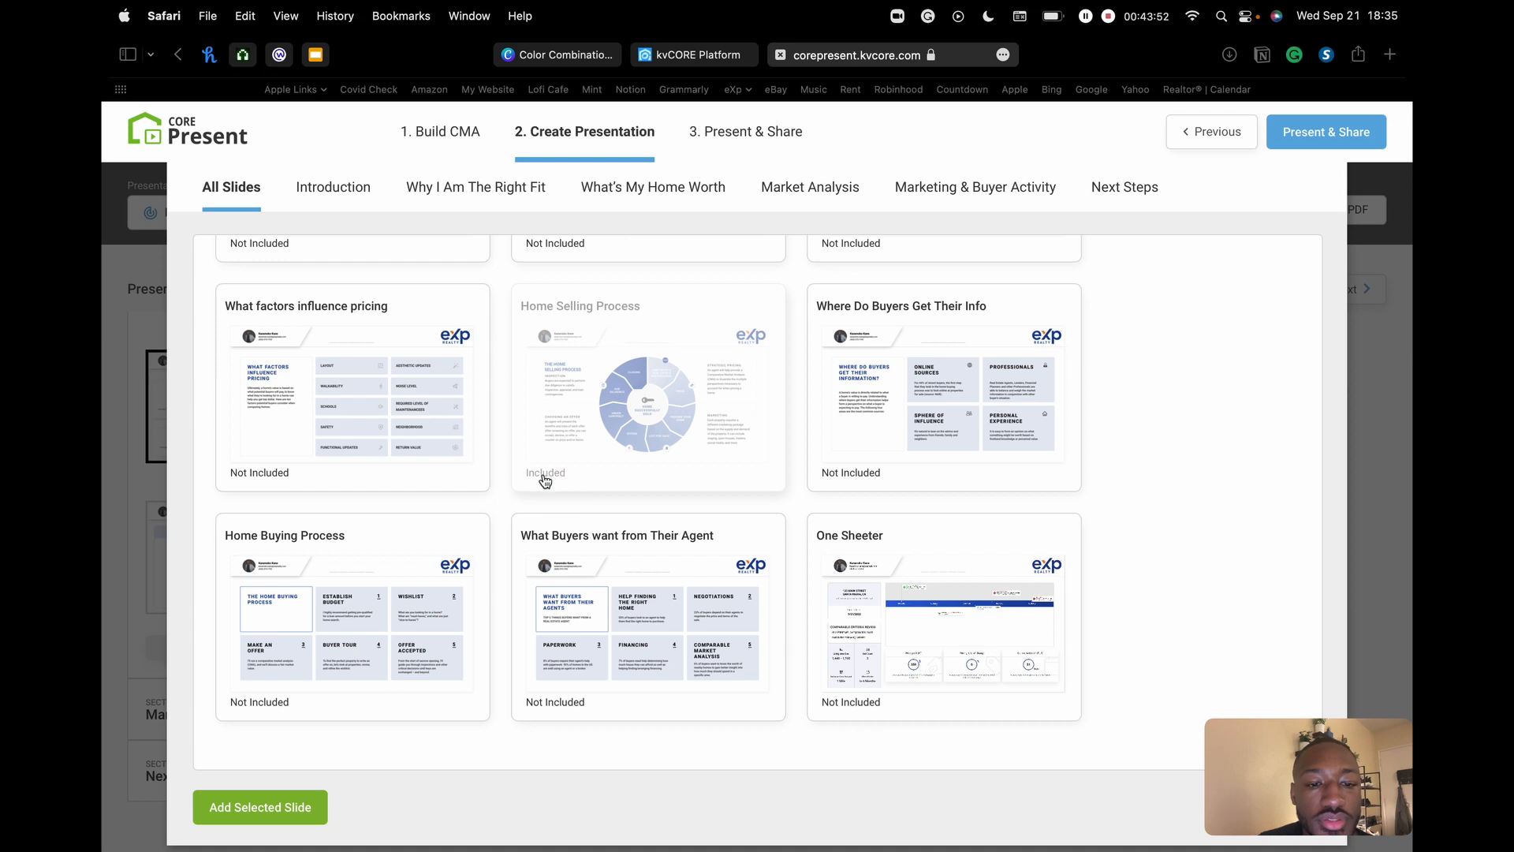
click(628, 433)
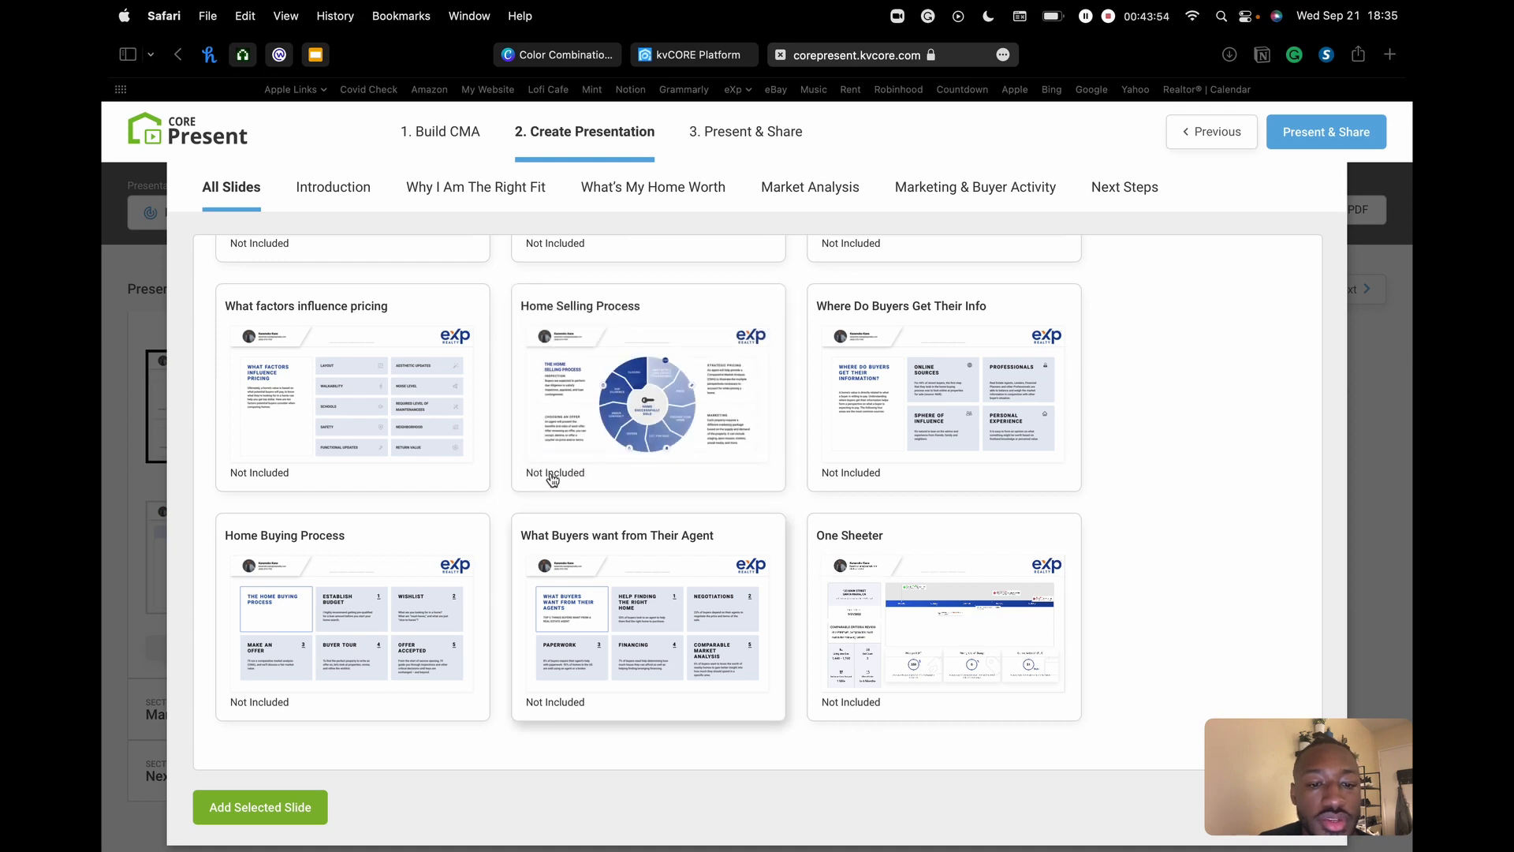
click(631, 411)
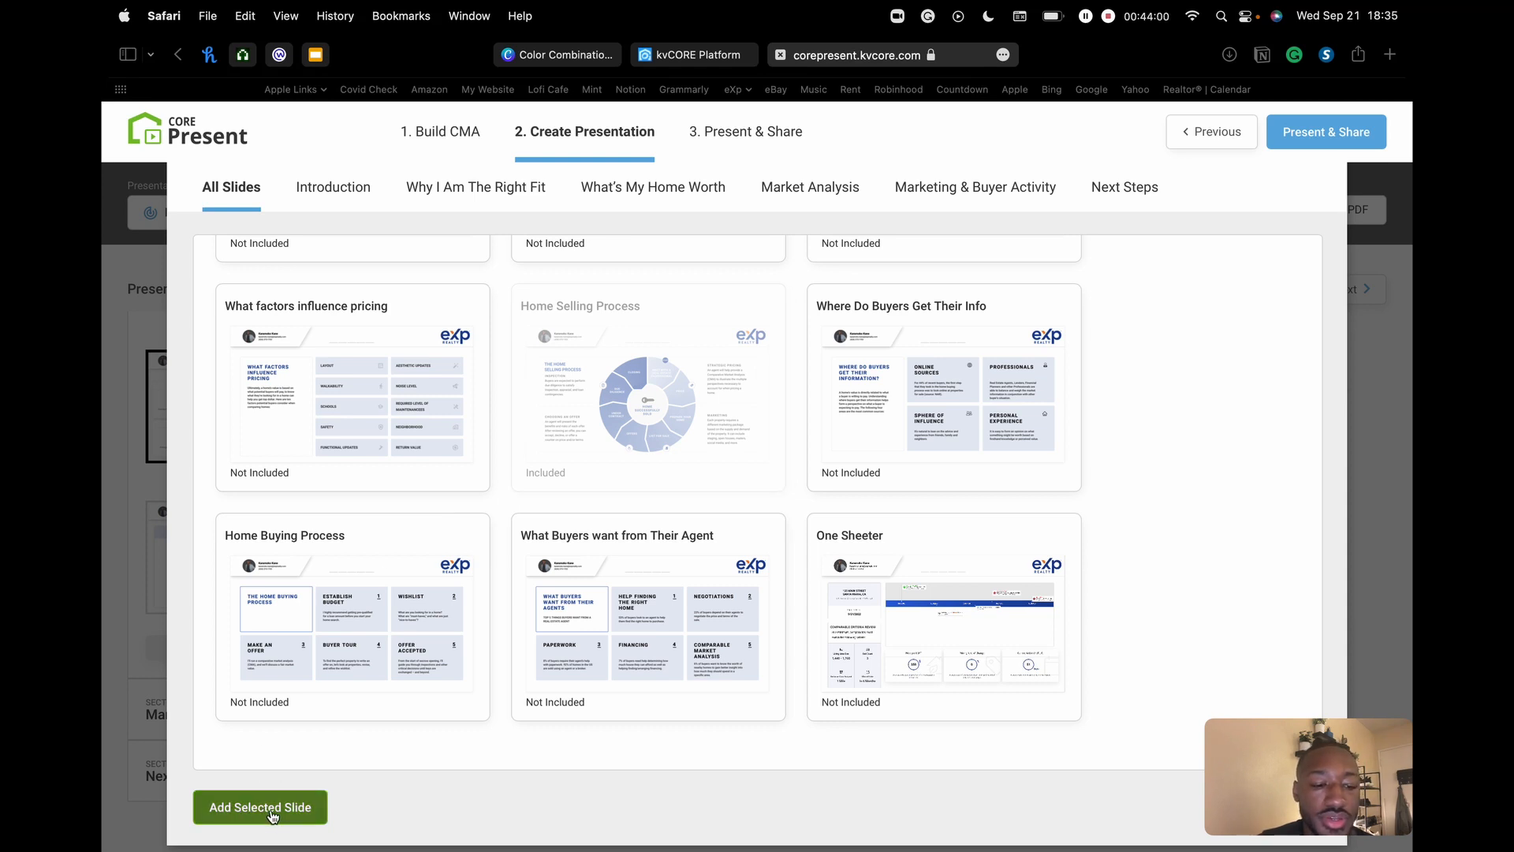
key(Escape)
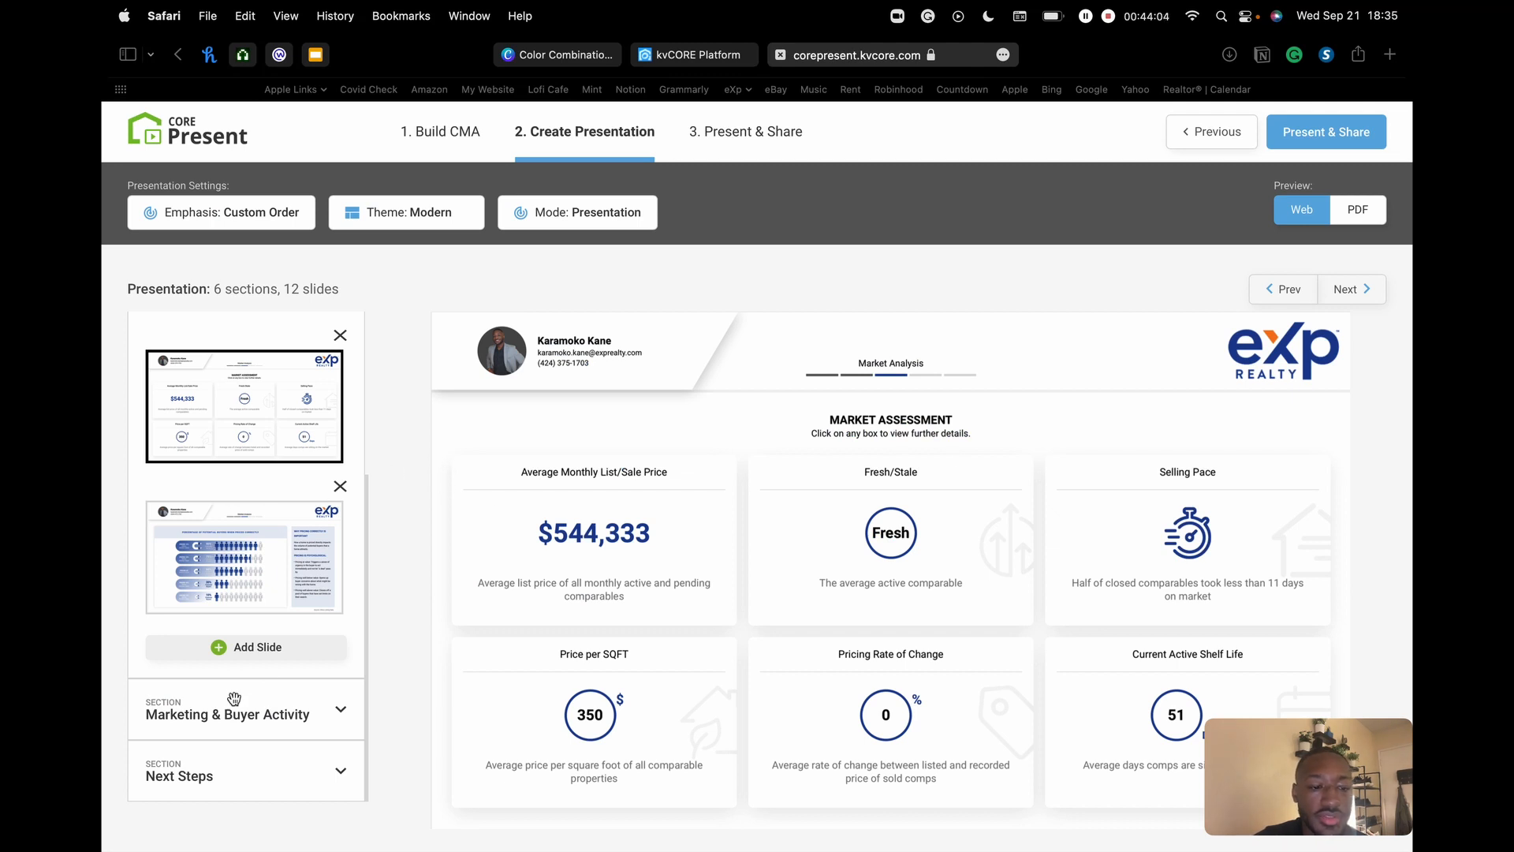
- Expand Marketing & Buyer Activity and advance the preview to its Buyer Demand map slide
scroll(268, 506, up, 2)
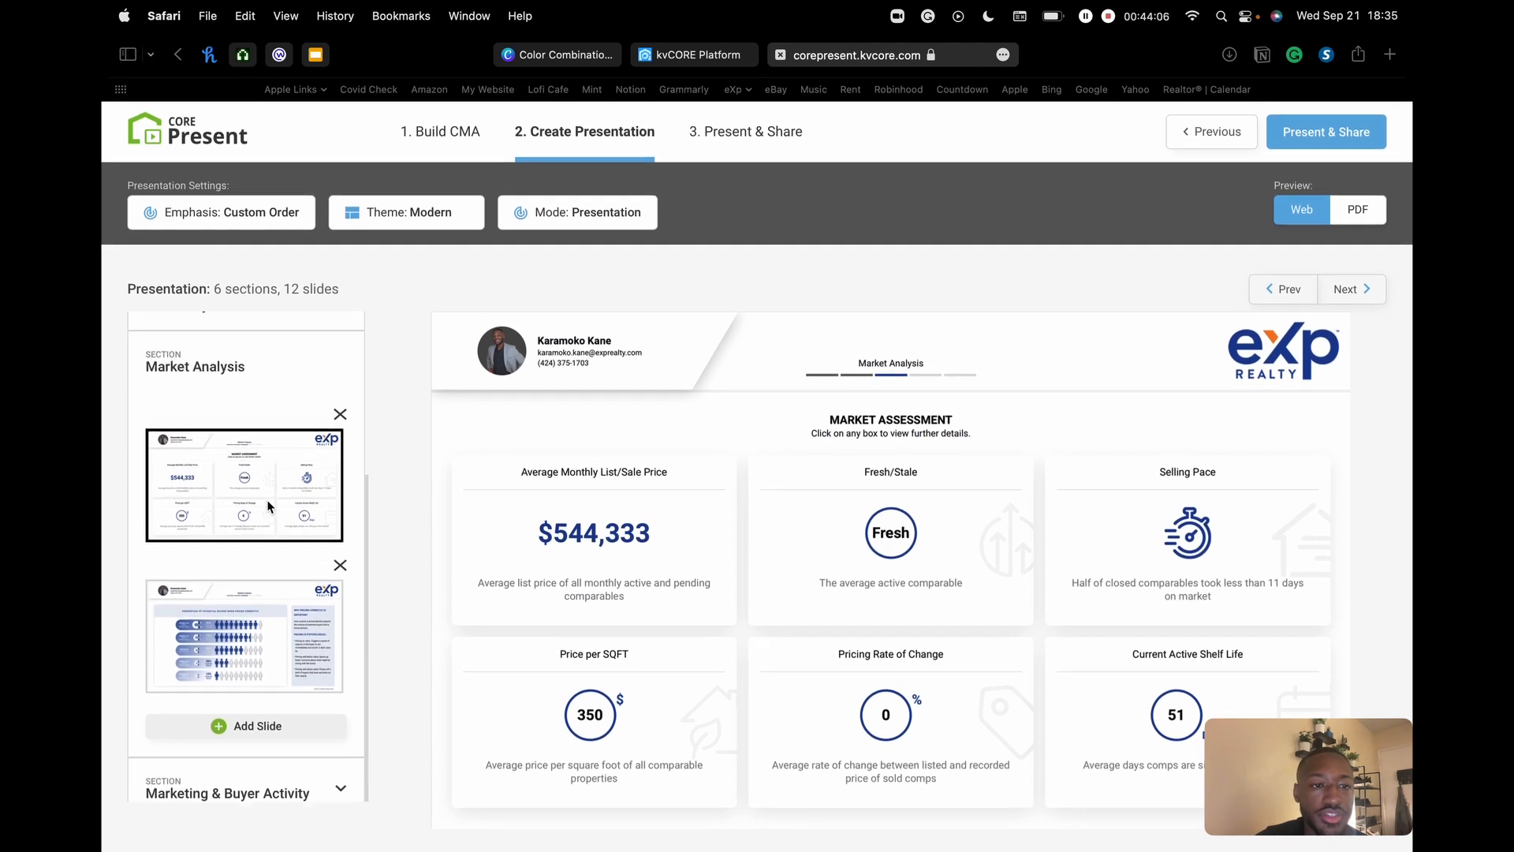
scroll(268, 504, up, 1)
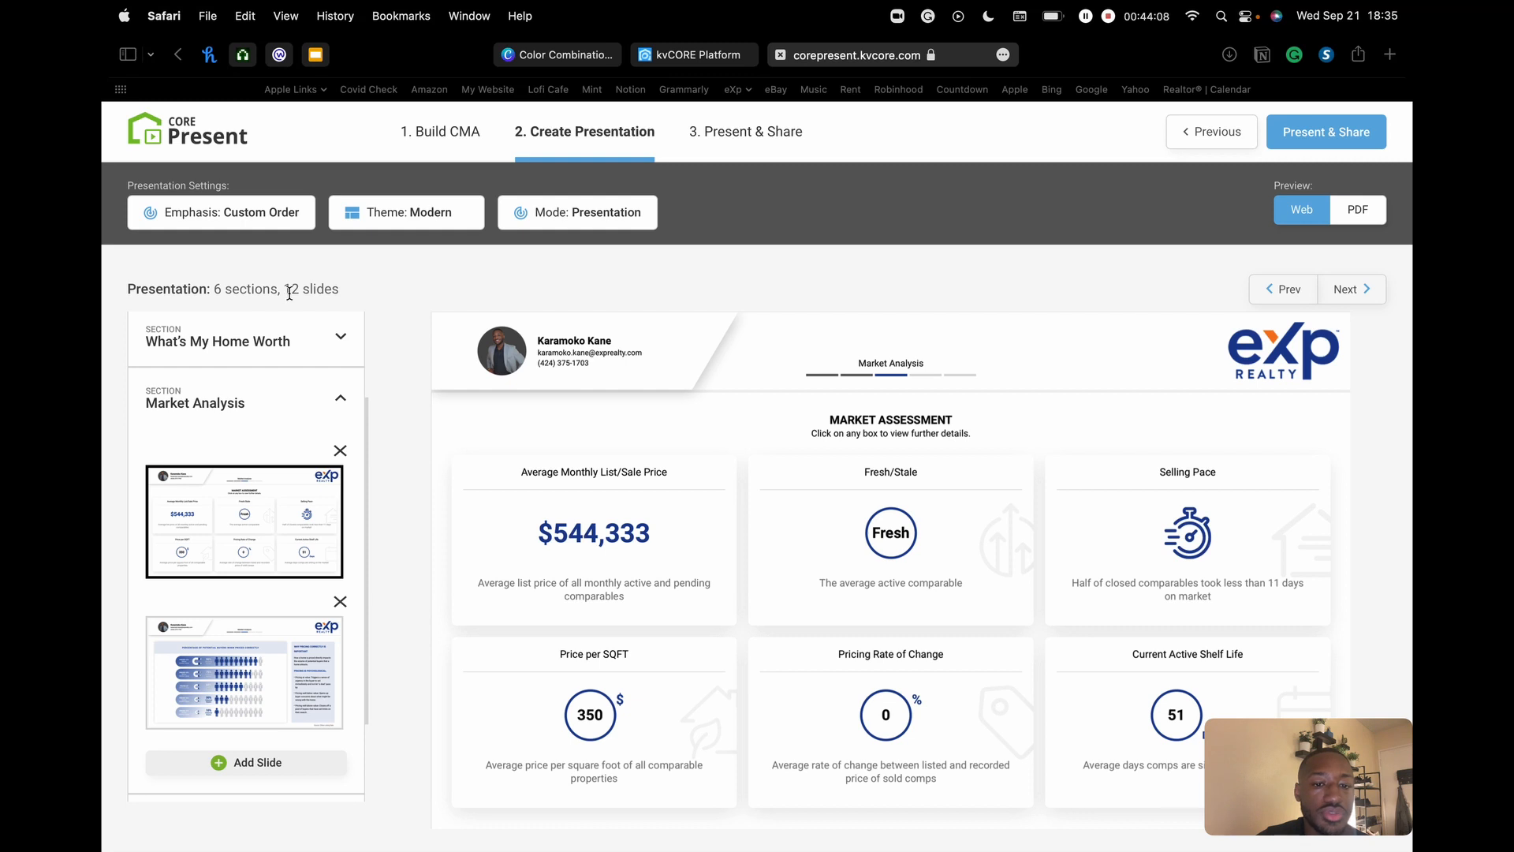
scroll(272, 623, down, 3)
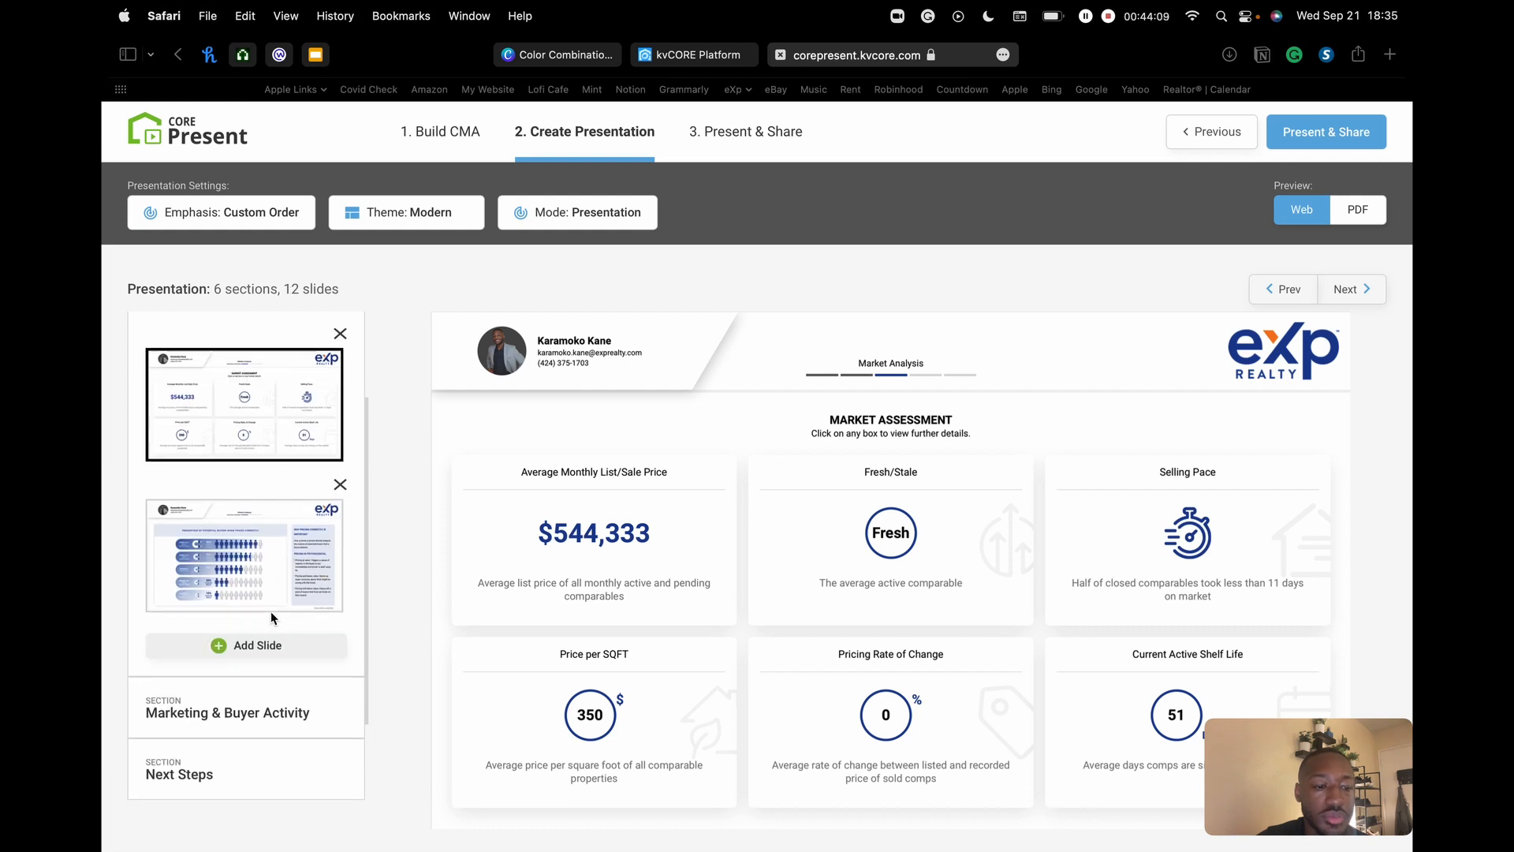
click(272, 715)
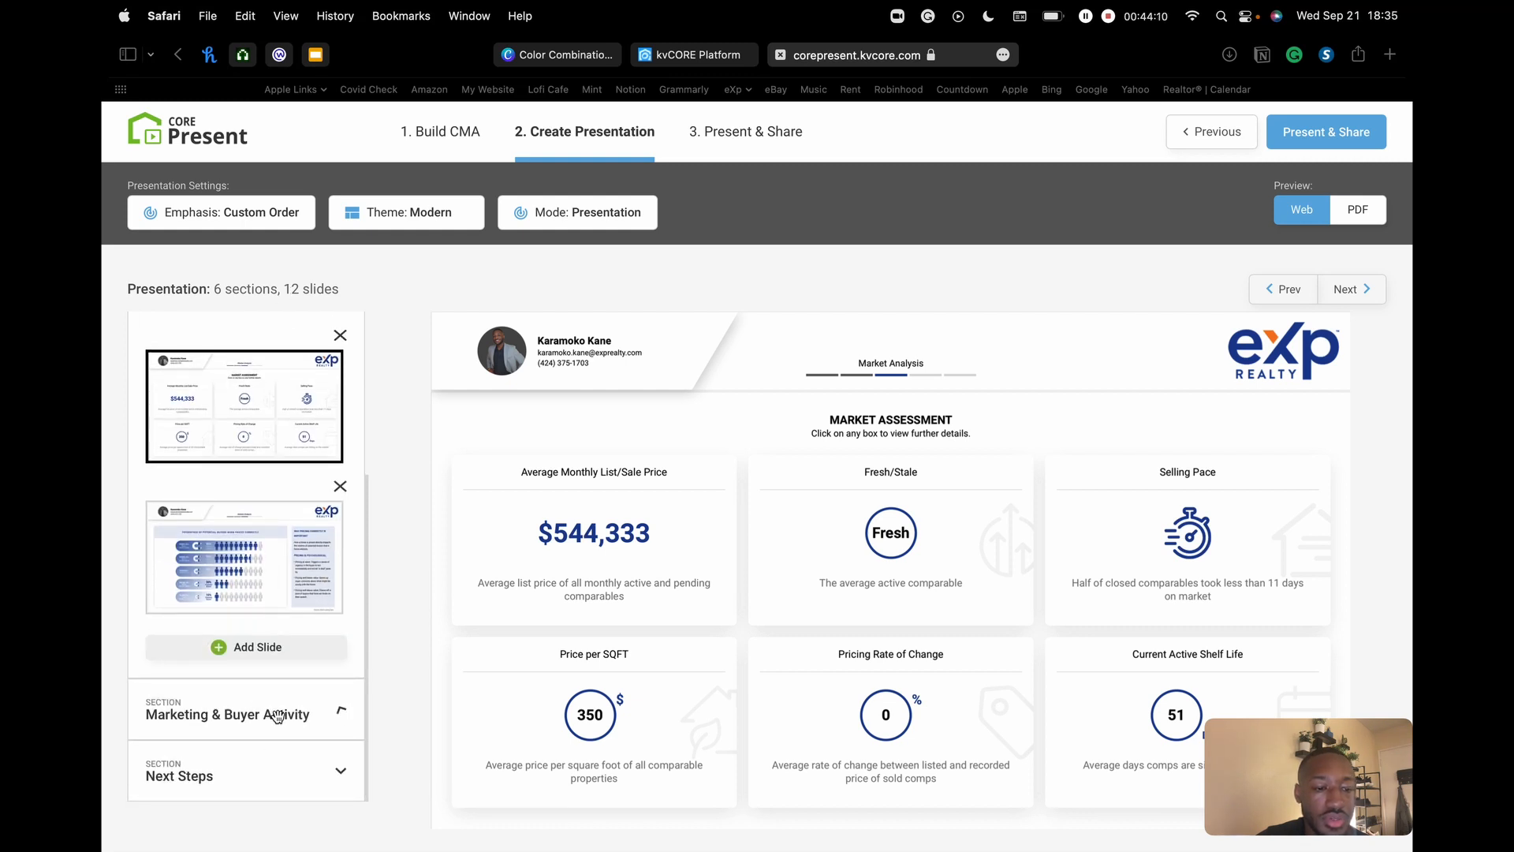
click(1367, 296)
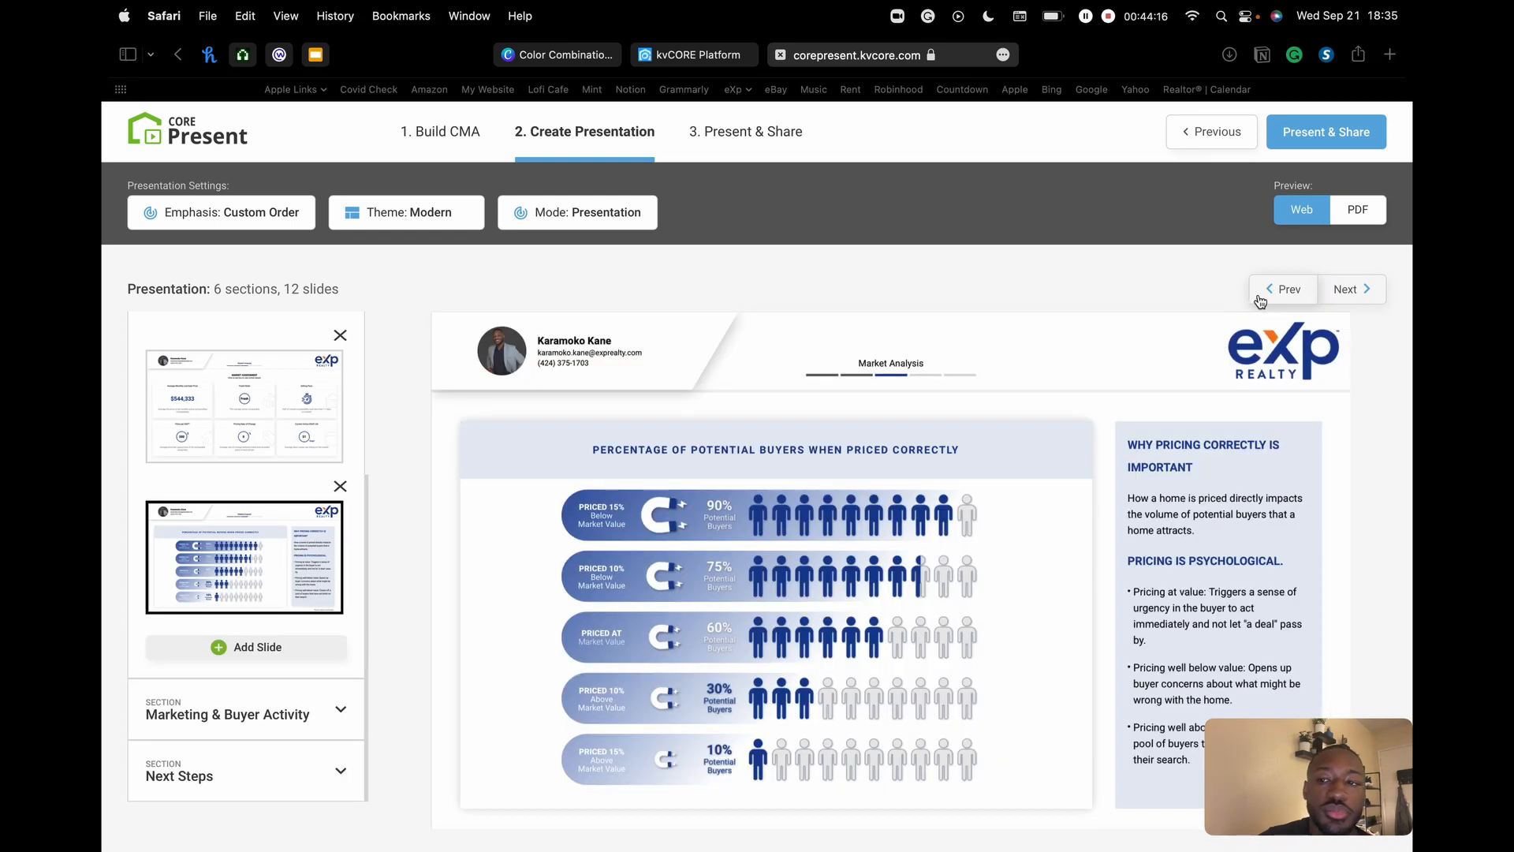
click(1352, 290)
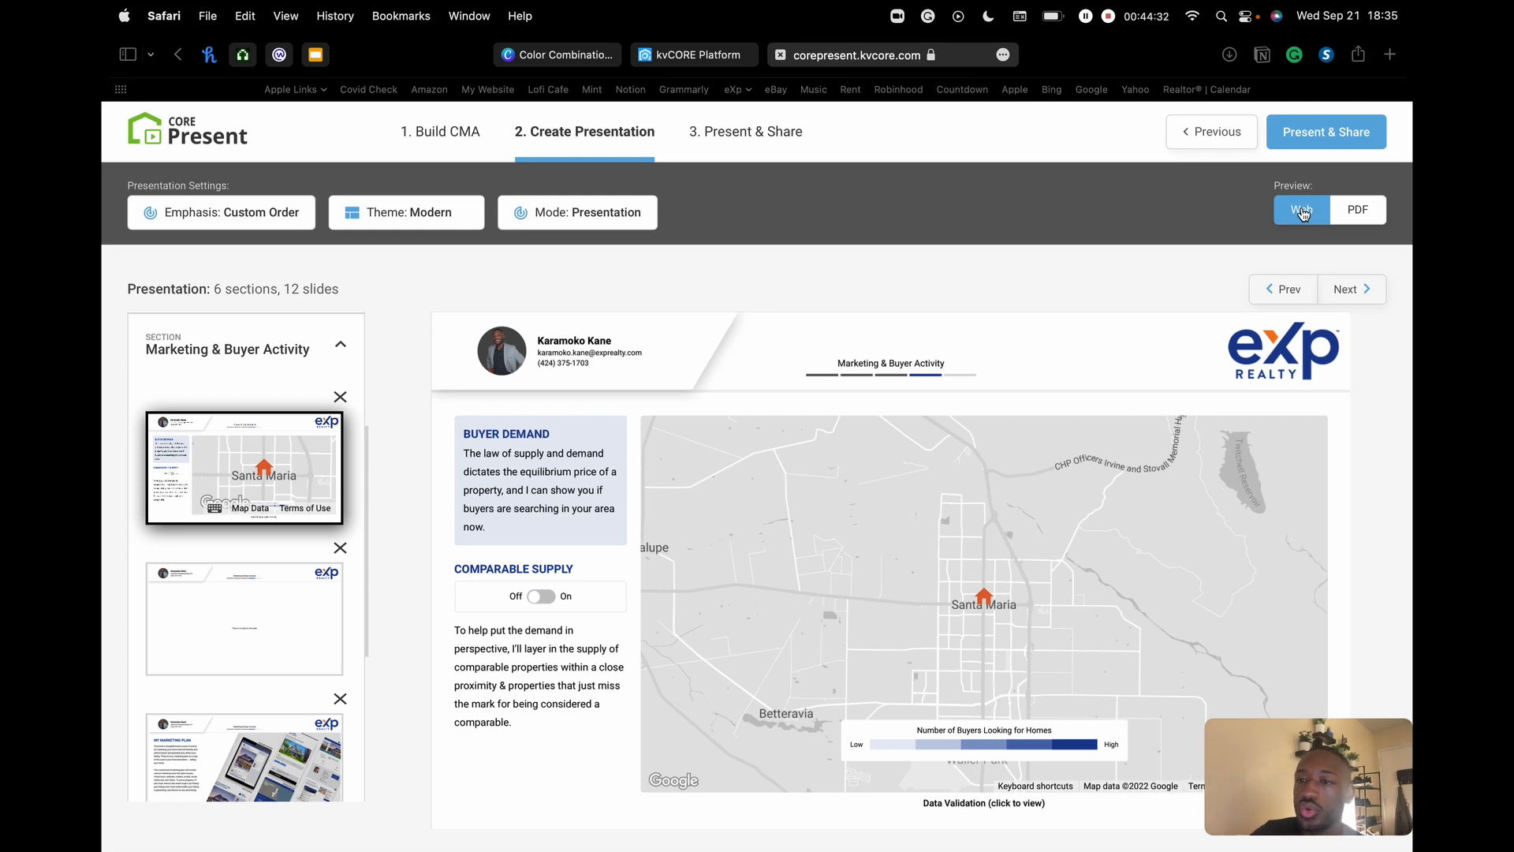
- Switch the preview to PDF and show the cover page from the Introduction section
click(1363, 209)
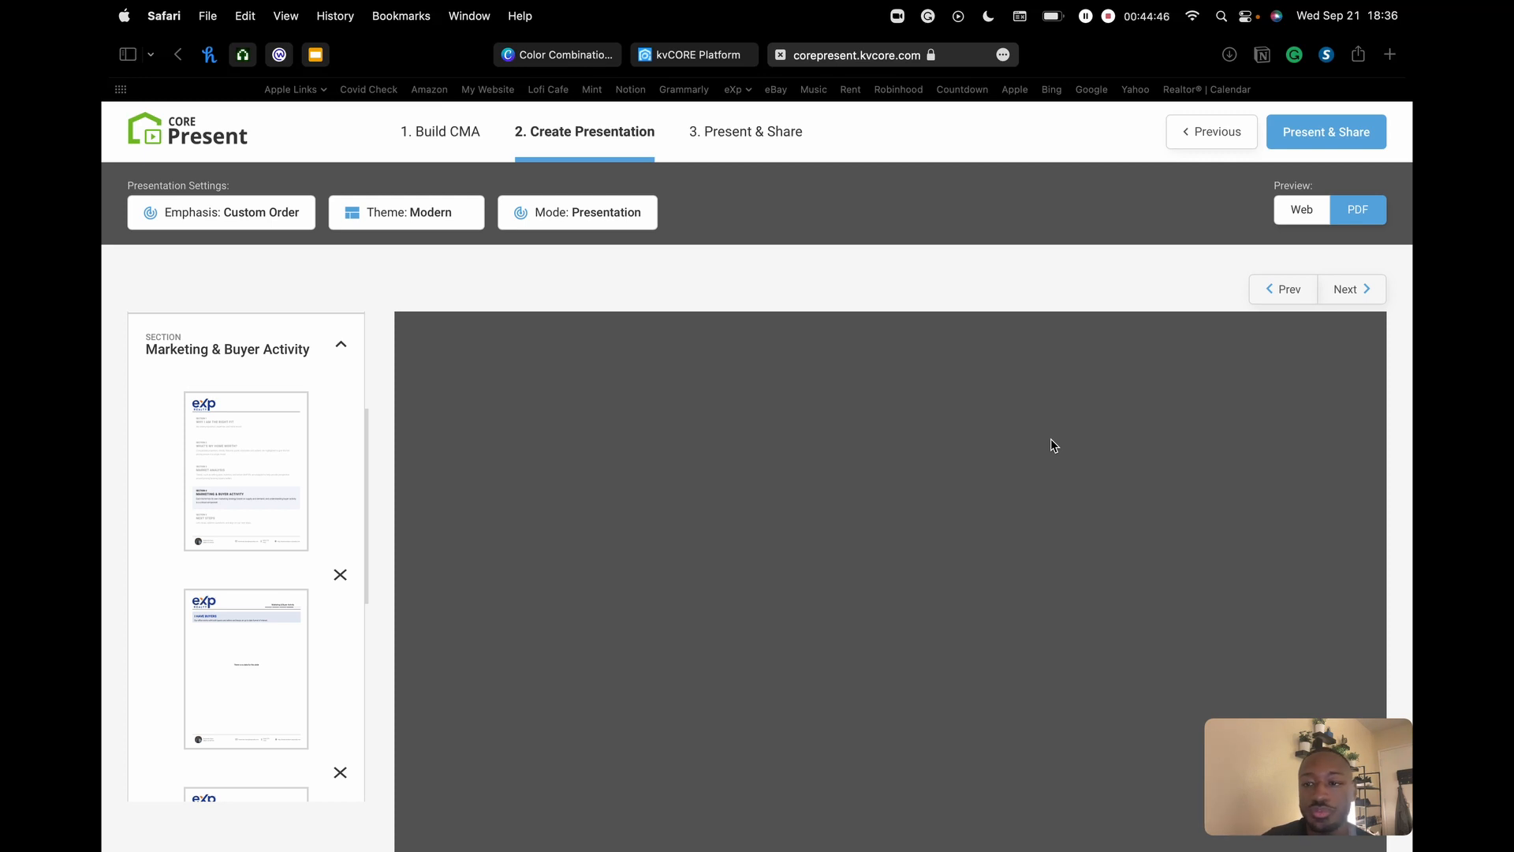
click(276, 419)
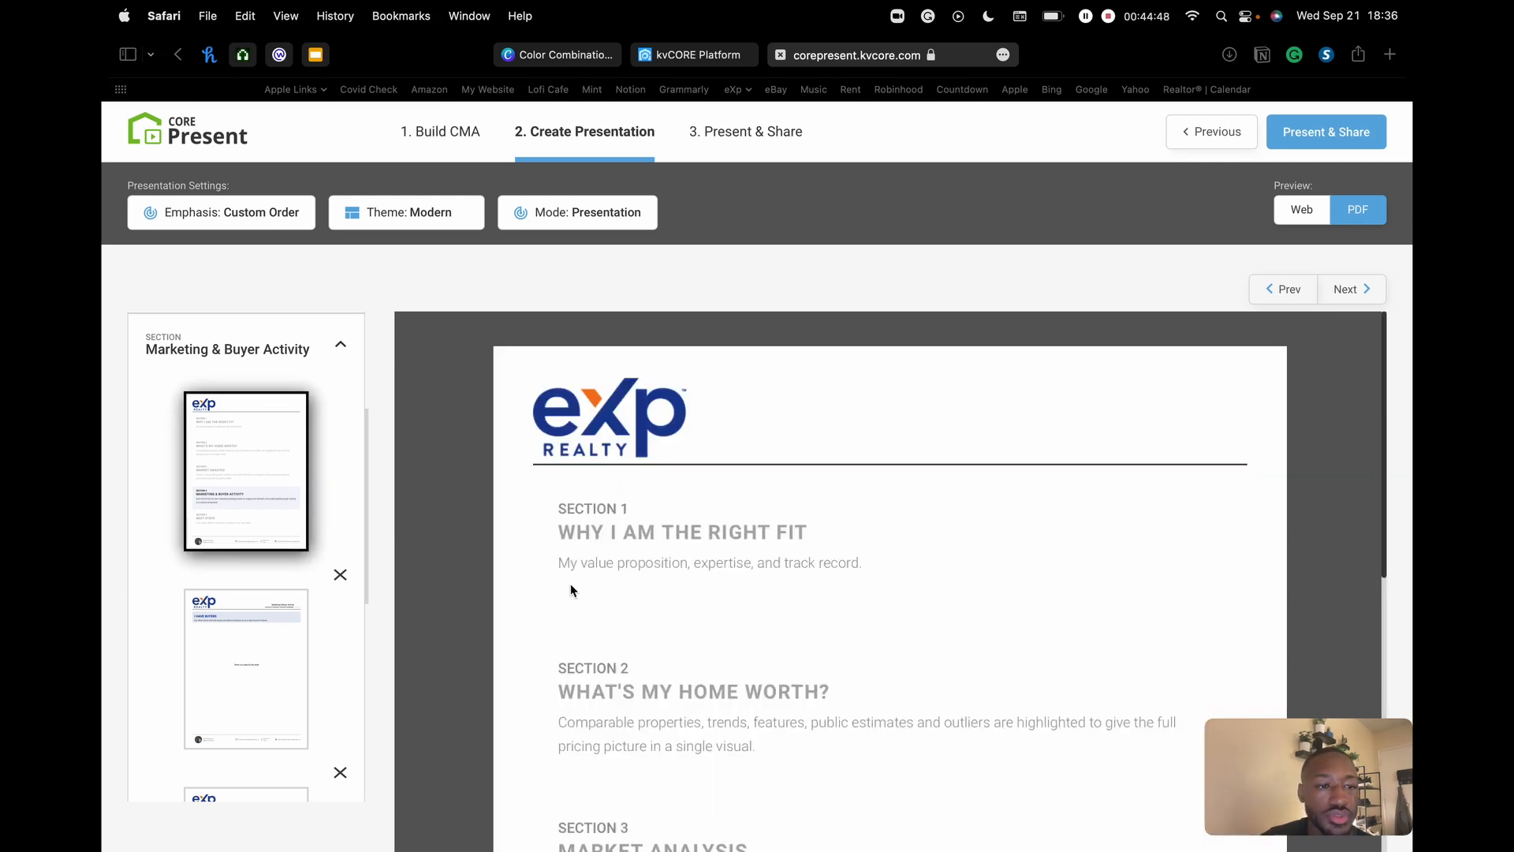
scroll(314, 455, up, 4)
click(289, 355)
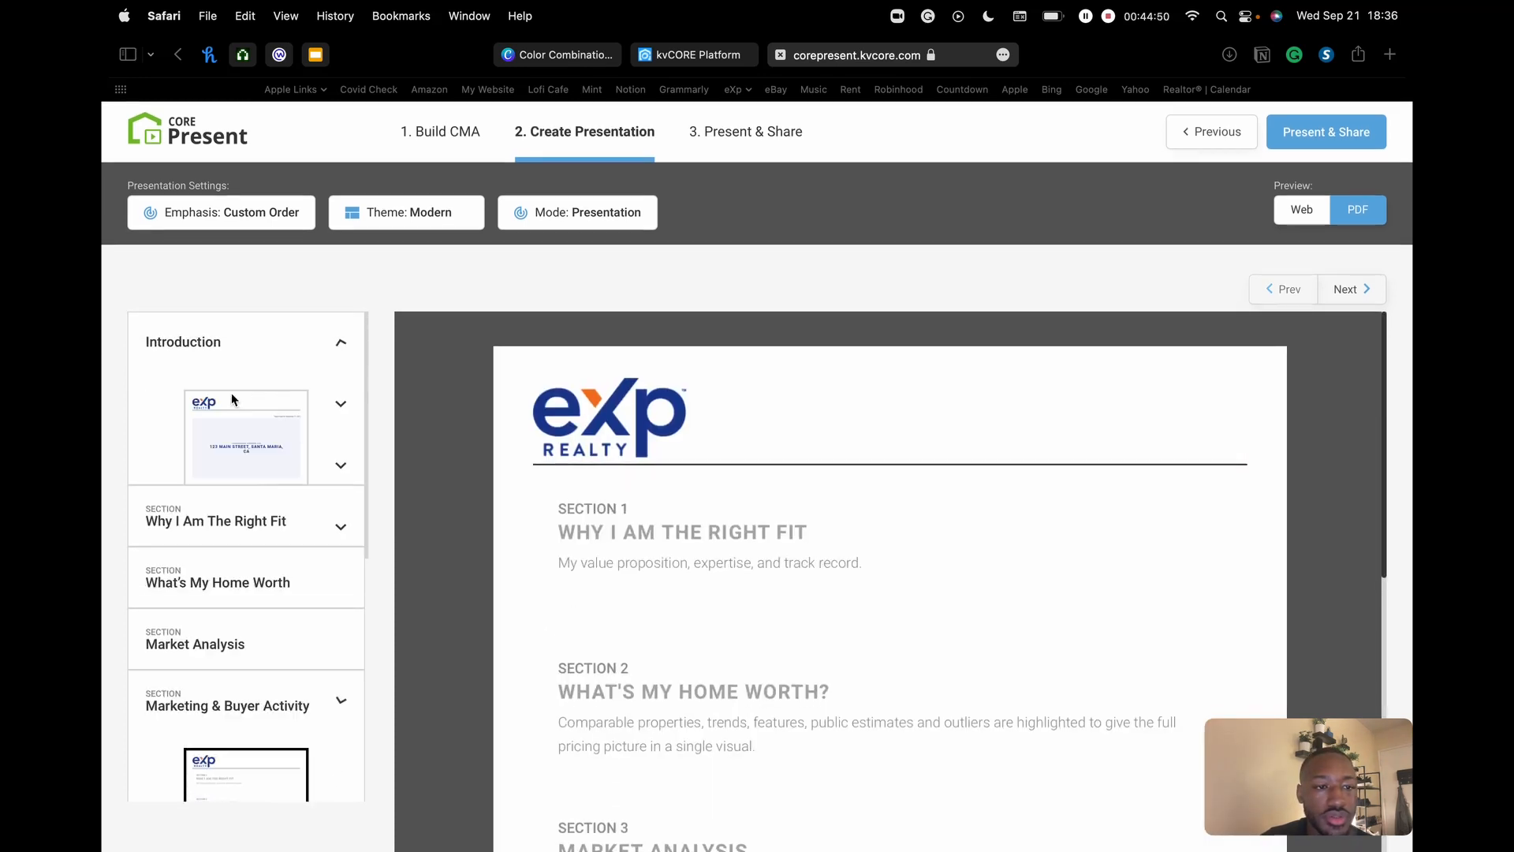
click(236, 465)
scroll(903, 436, down, 10)
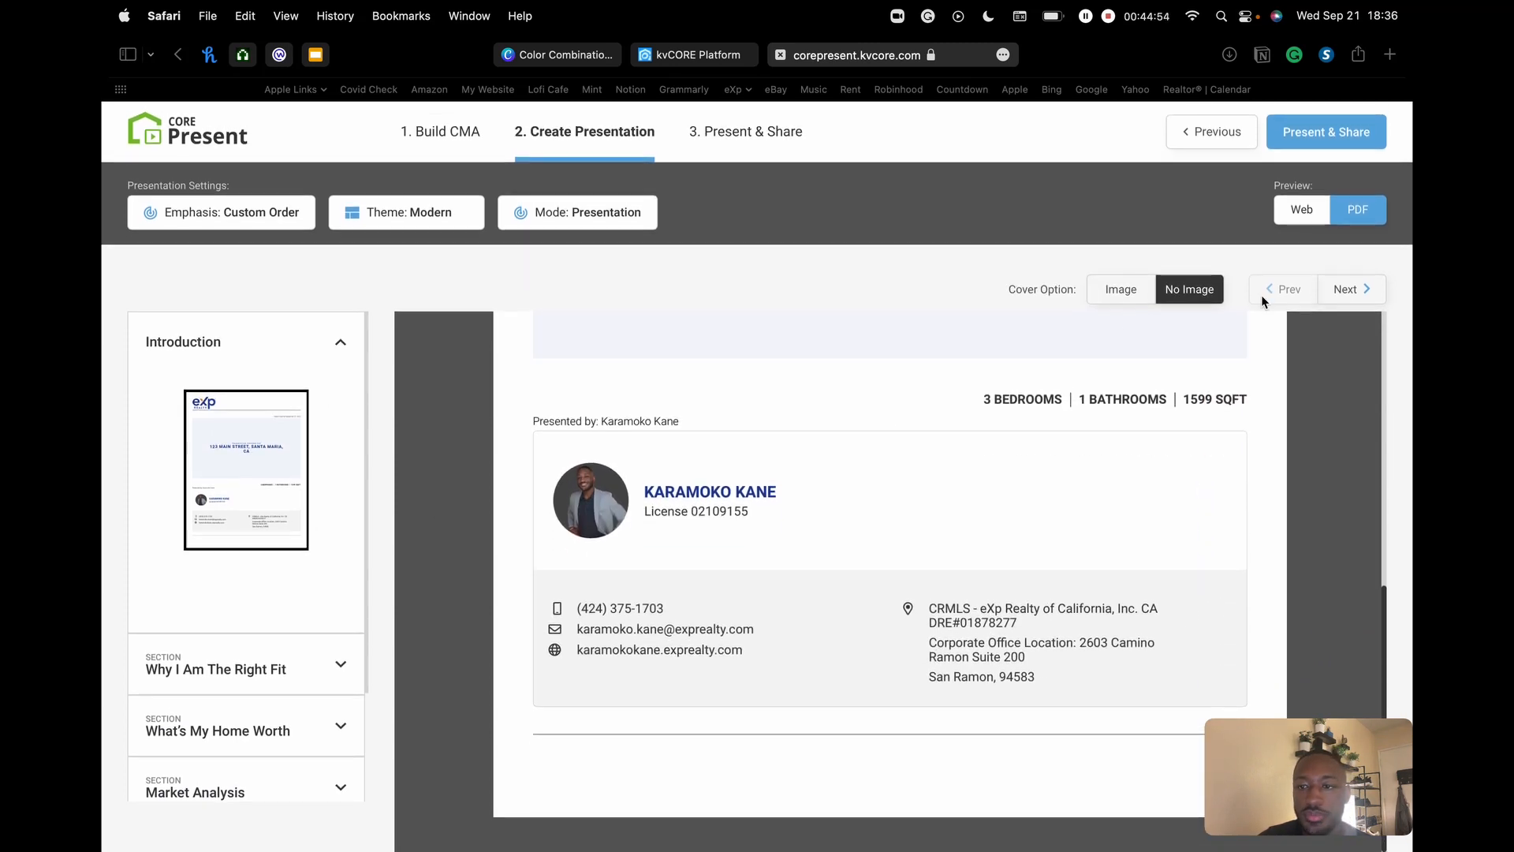
- Page through the Why I Am The Right Fit, Value of an Agent and Home Selling Process PDF pages
click(1347, 290)
scroll(1223, 372, down, 10)
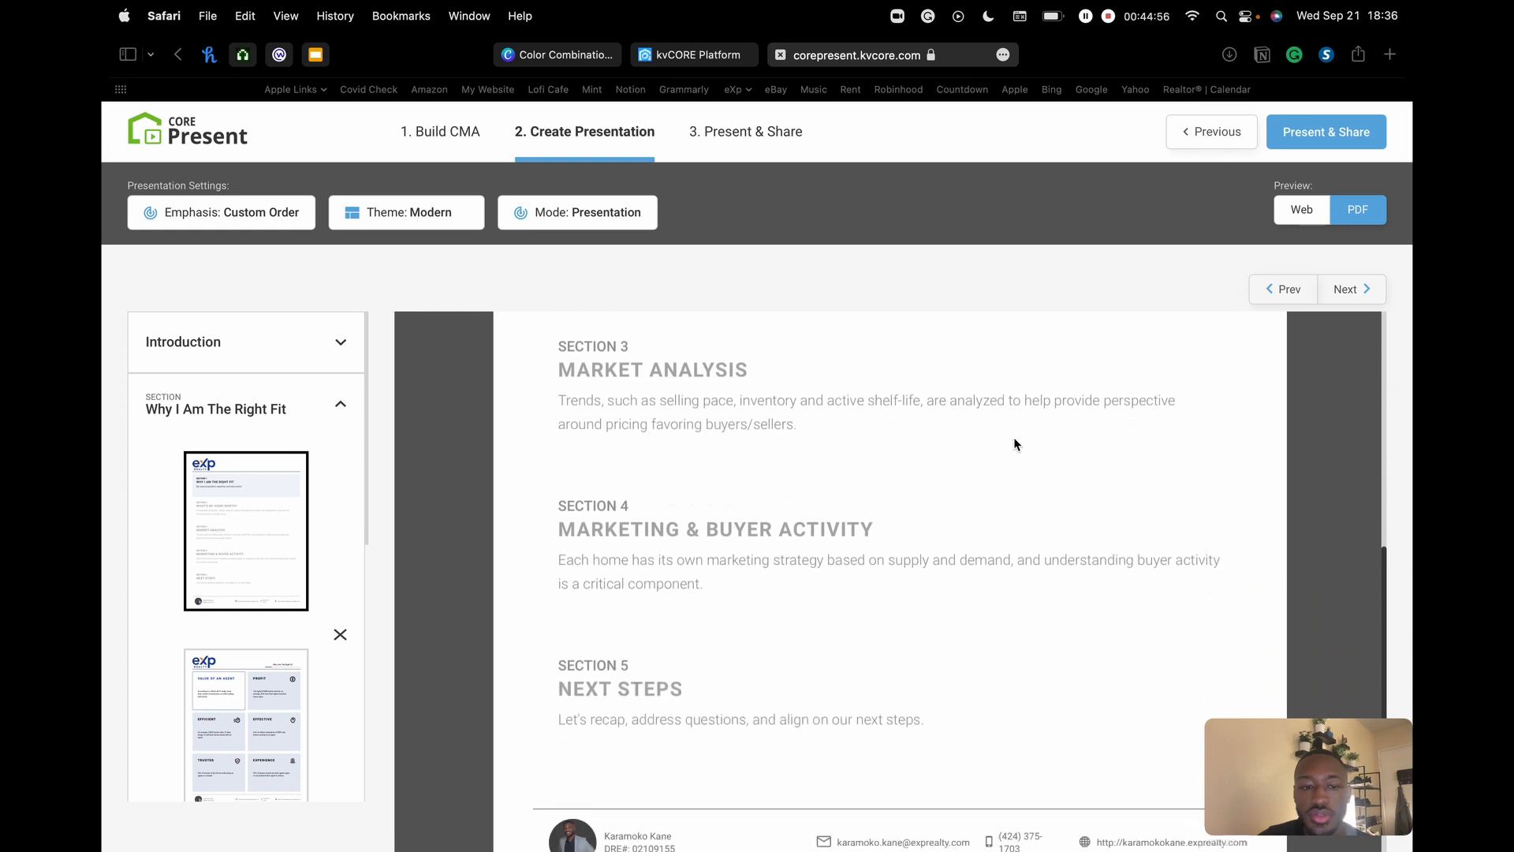
scroll(654, 486, up, 5)
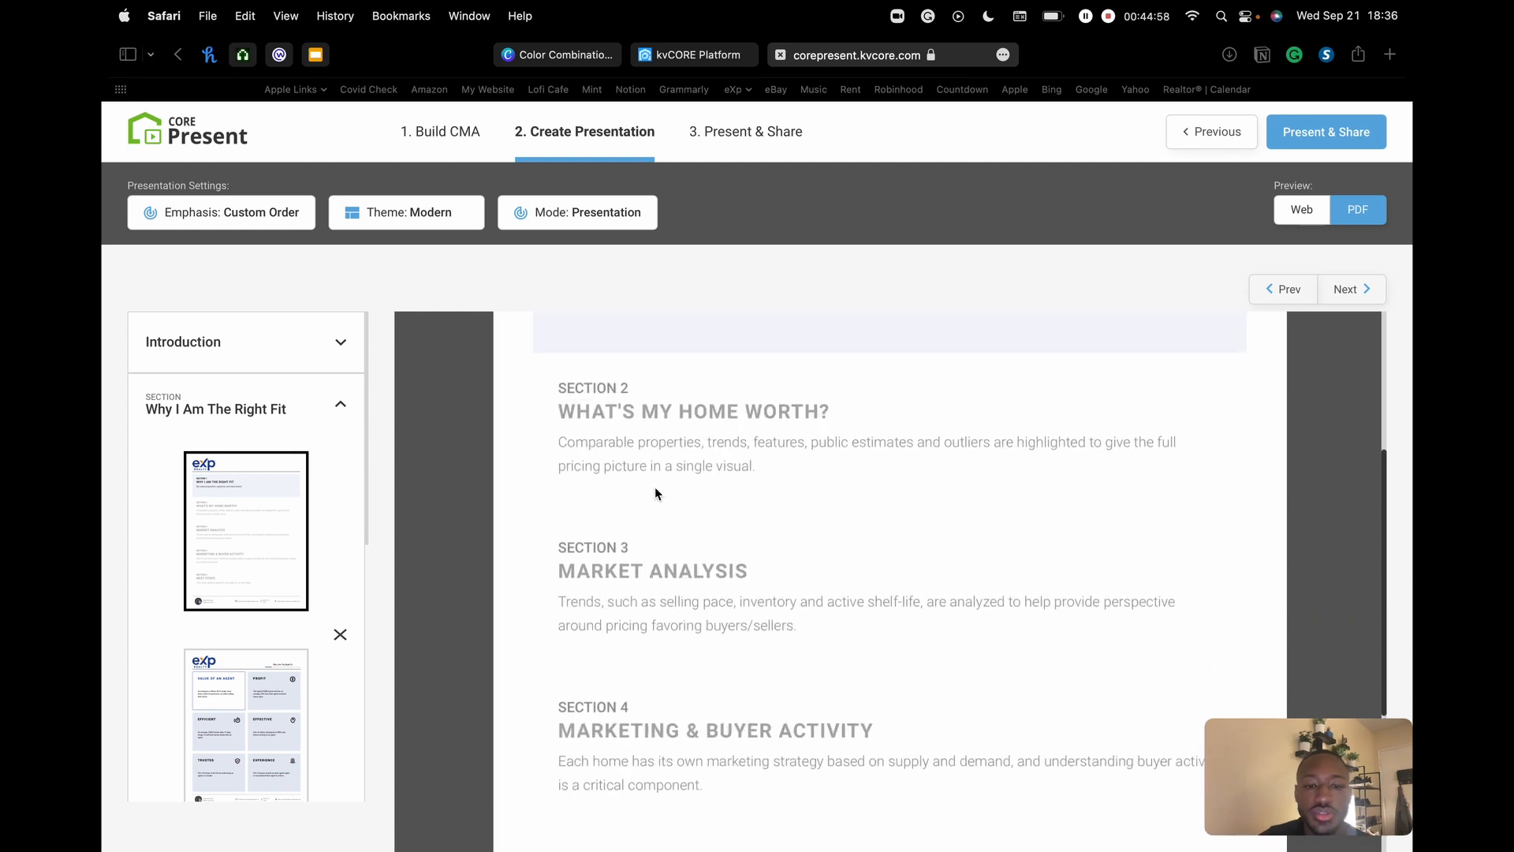
scroll(853, 432, up, 5)
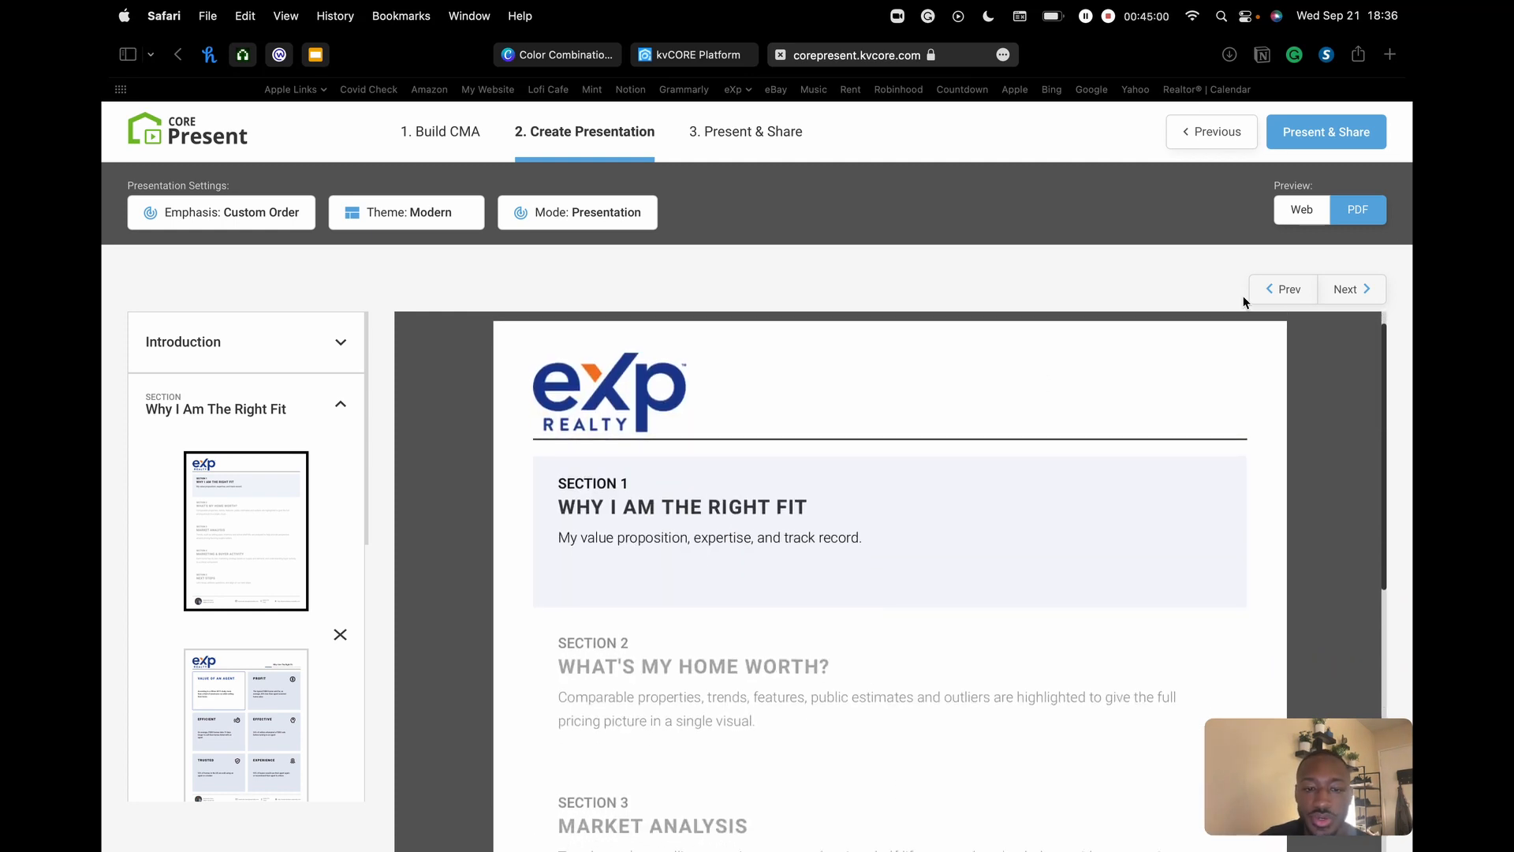
click(1350, 289)
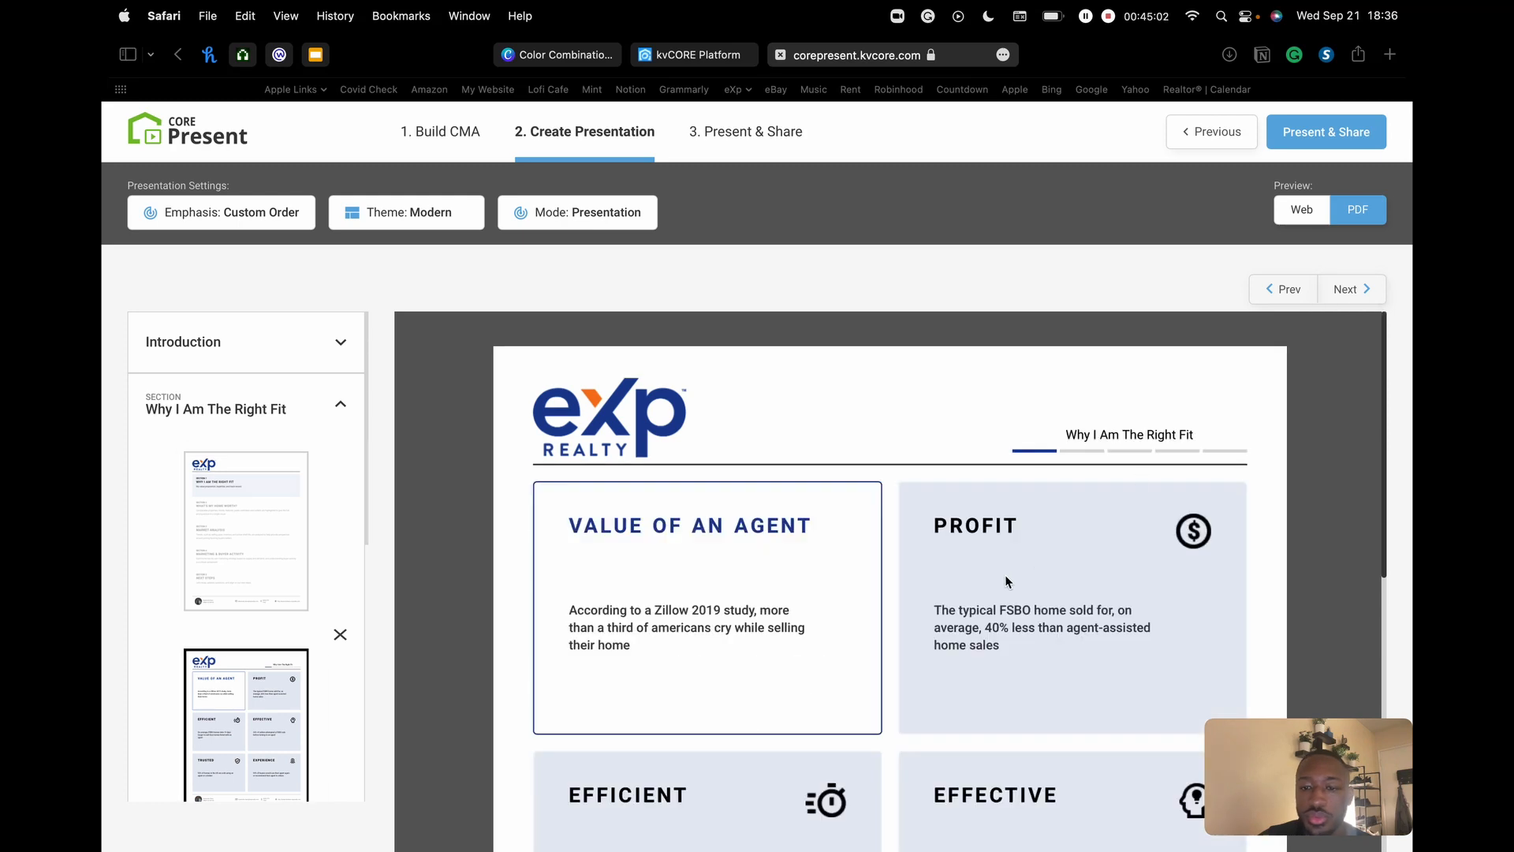
scroll(1034, 572, down, 4)
scroll(1034, 572, down, 2)
click(1347, 289)
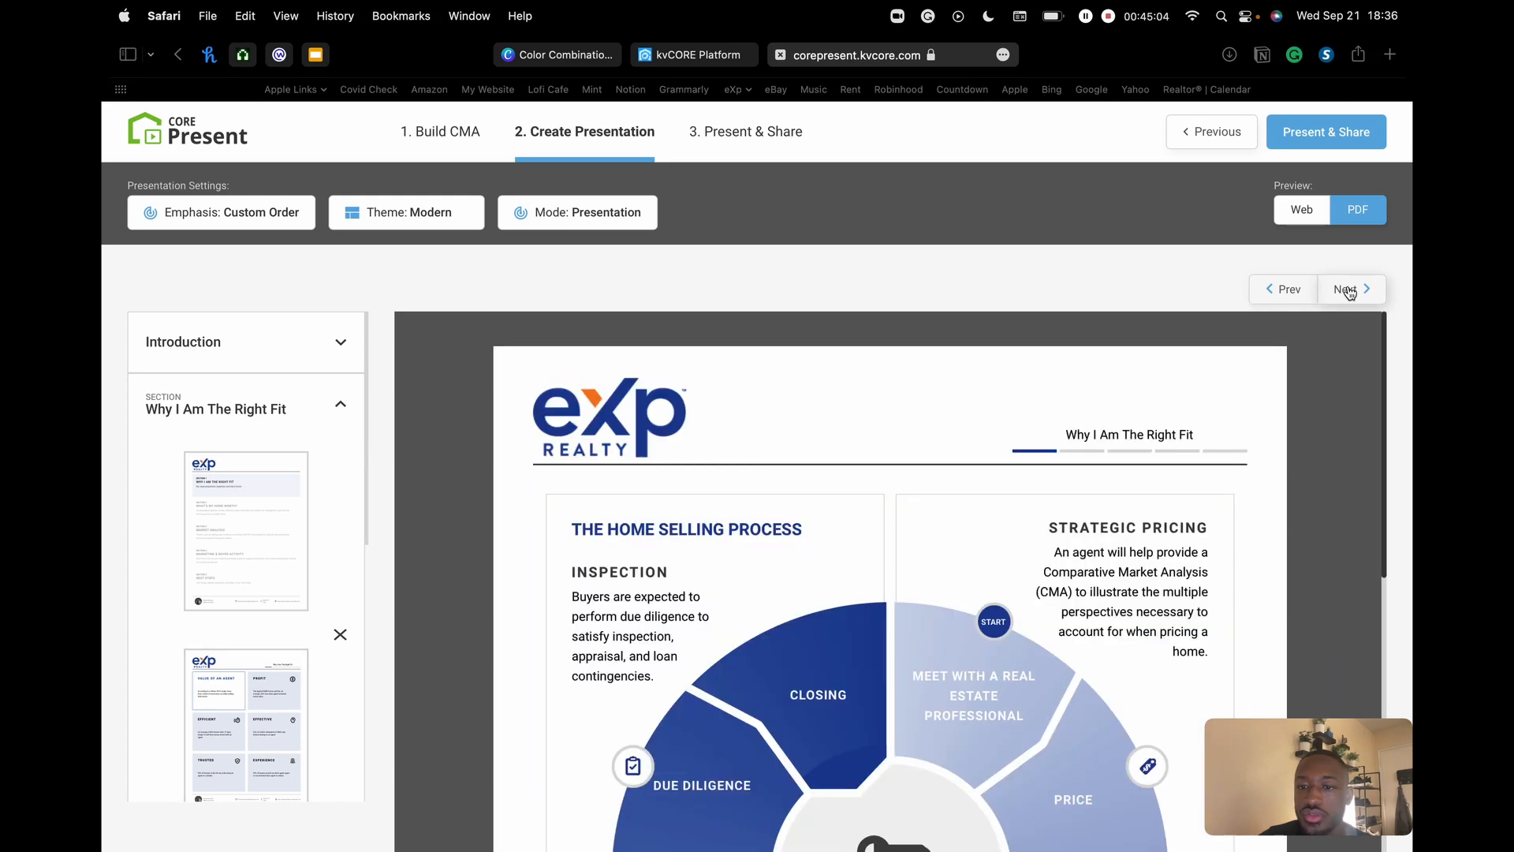
scroll(895, 619, down, 3)
scroll(895, 619, up, 2)
scroll(1078, 513, down, 2)
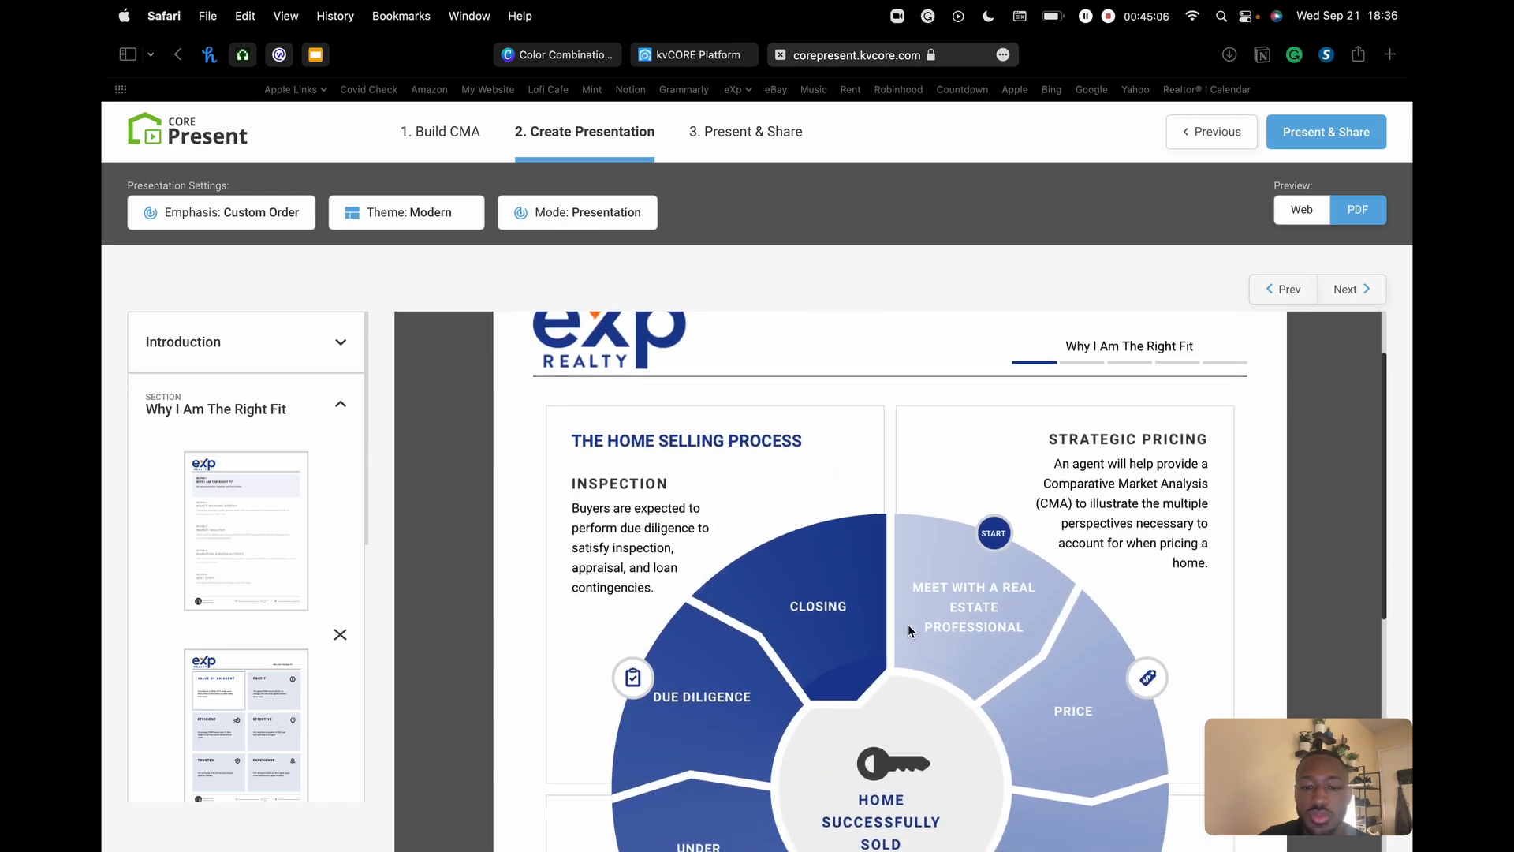
scroll(561, 406, up, 2)
scroll(562, 406, down, 1)
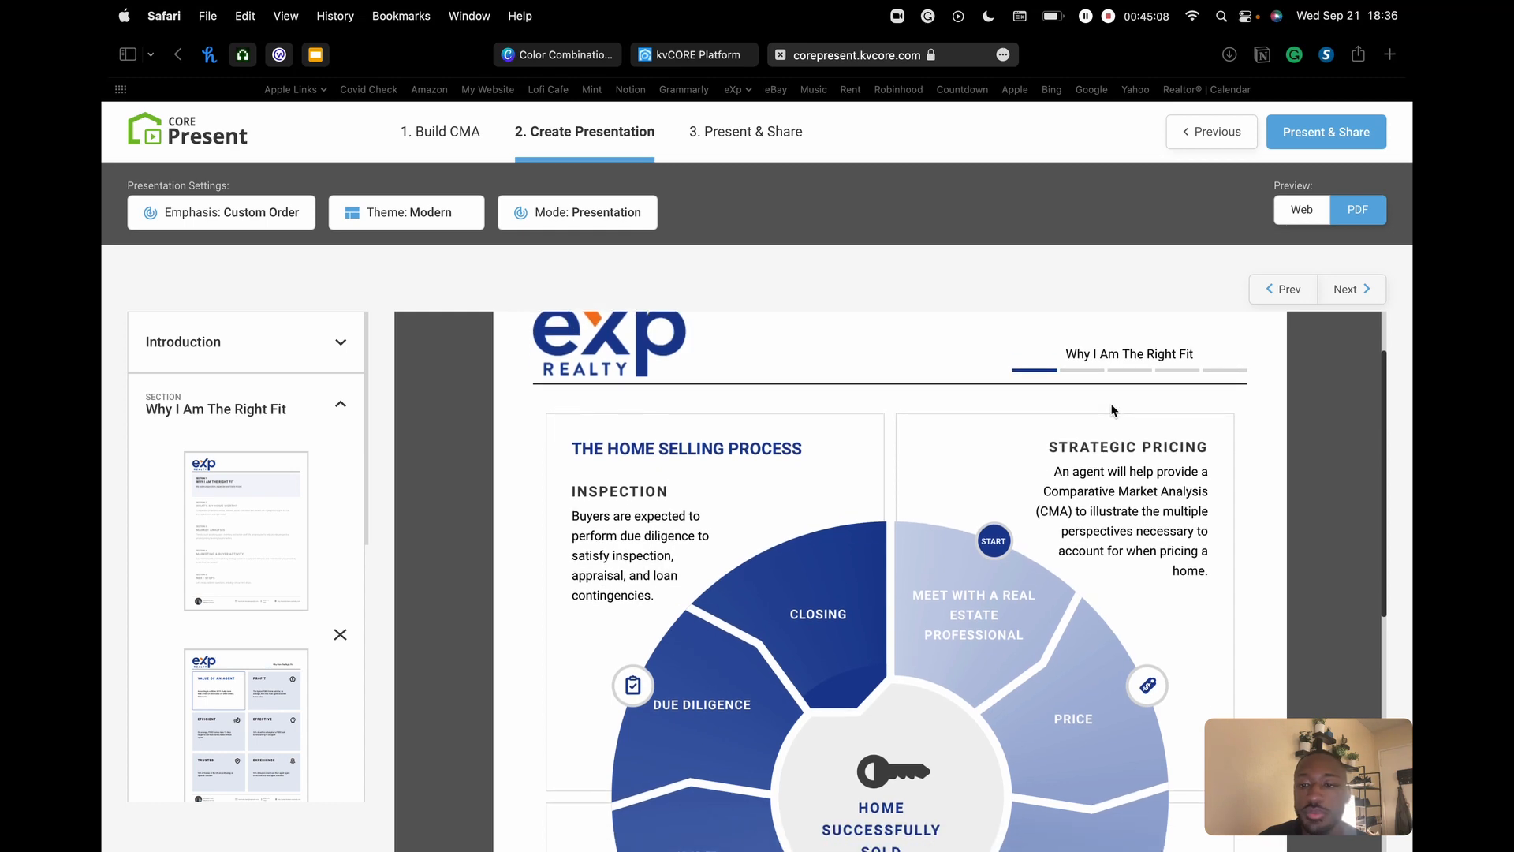
click(1301, 212)
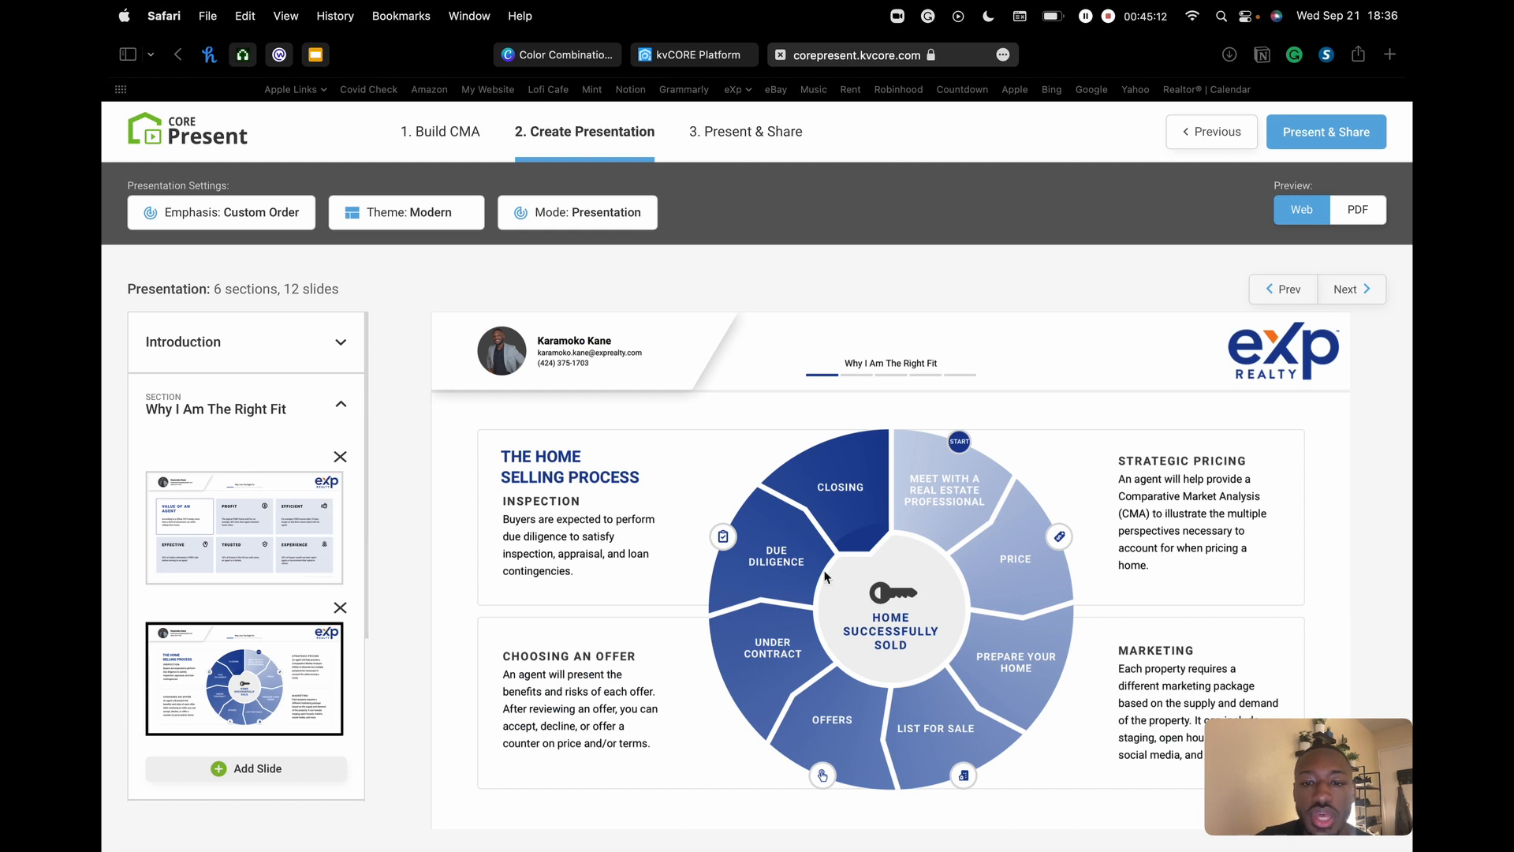
click(1345, 290)
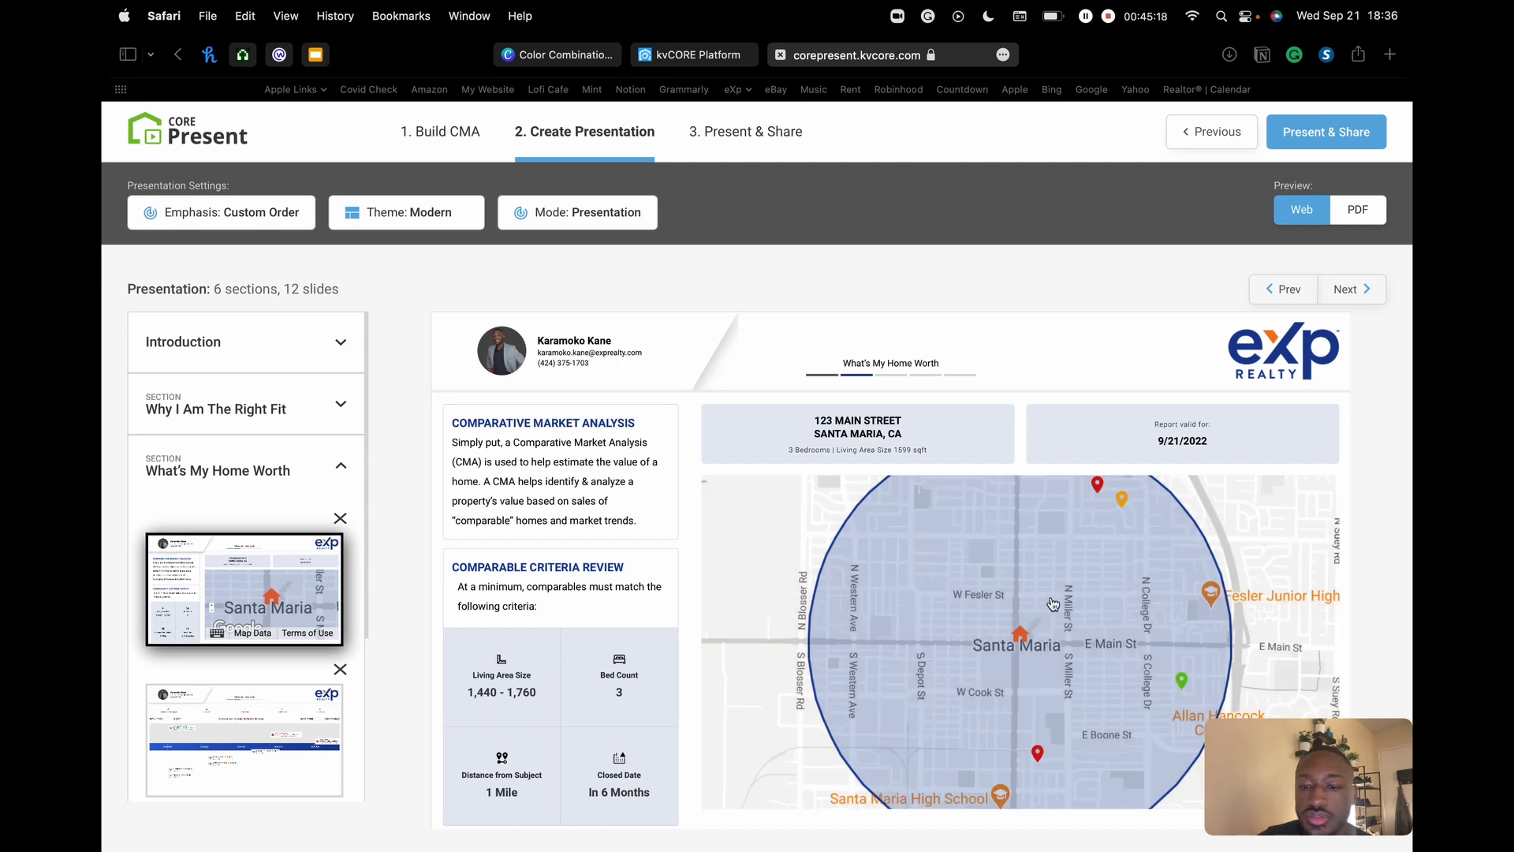
drag(1071, 587, 1057, 524)
scroll(1037, 721, down, 1)
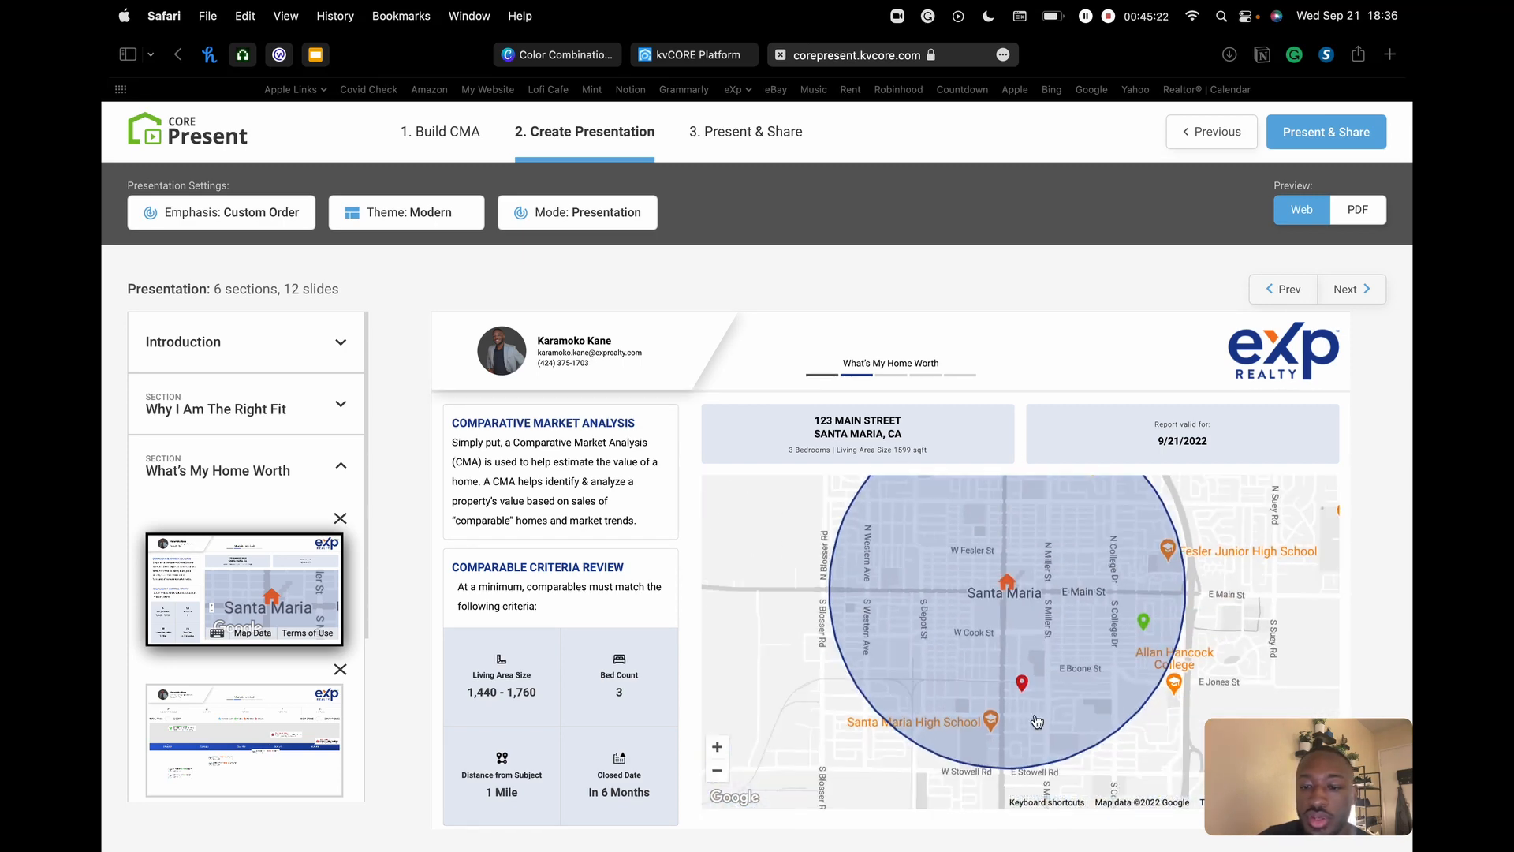
click(1022, 683)
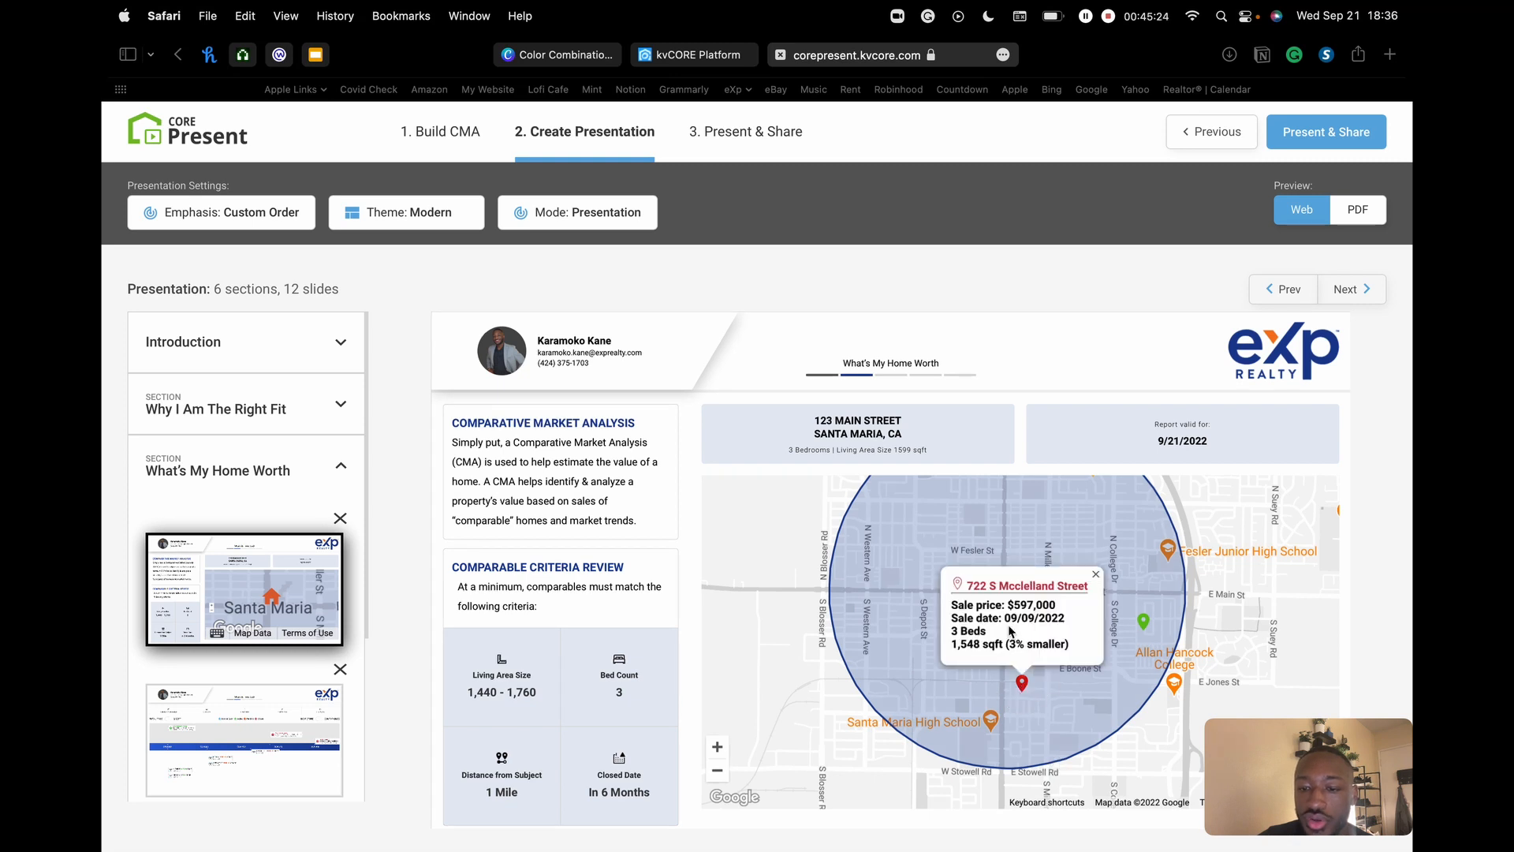
click(1345, 289)
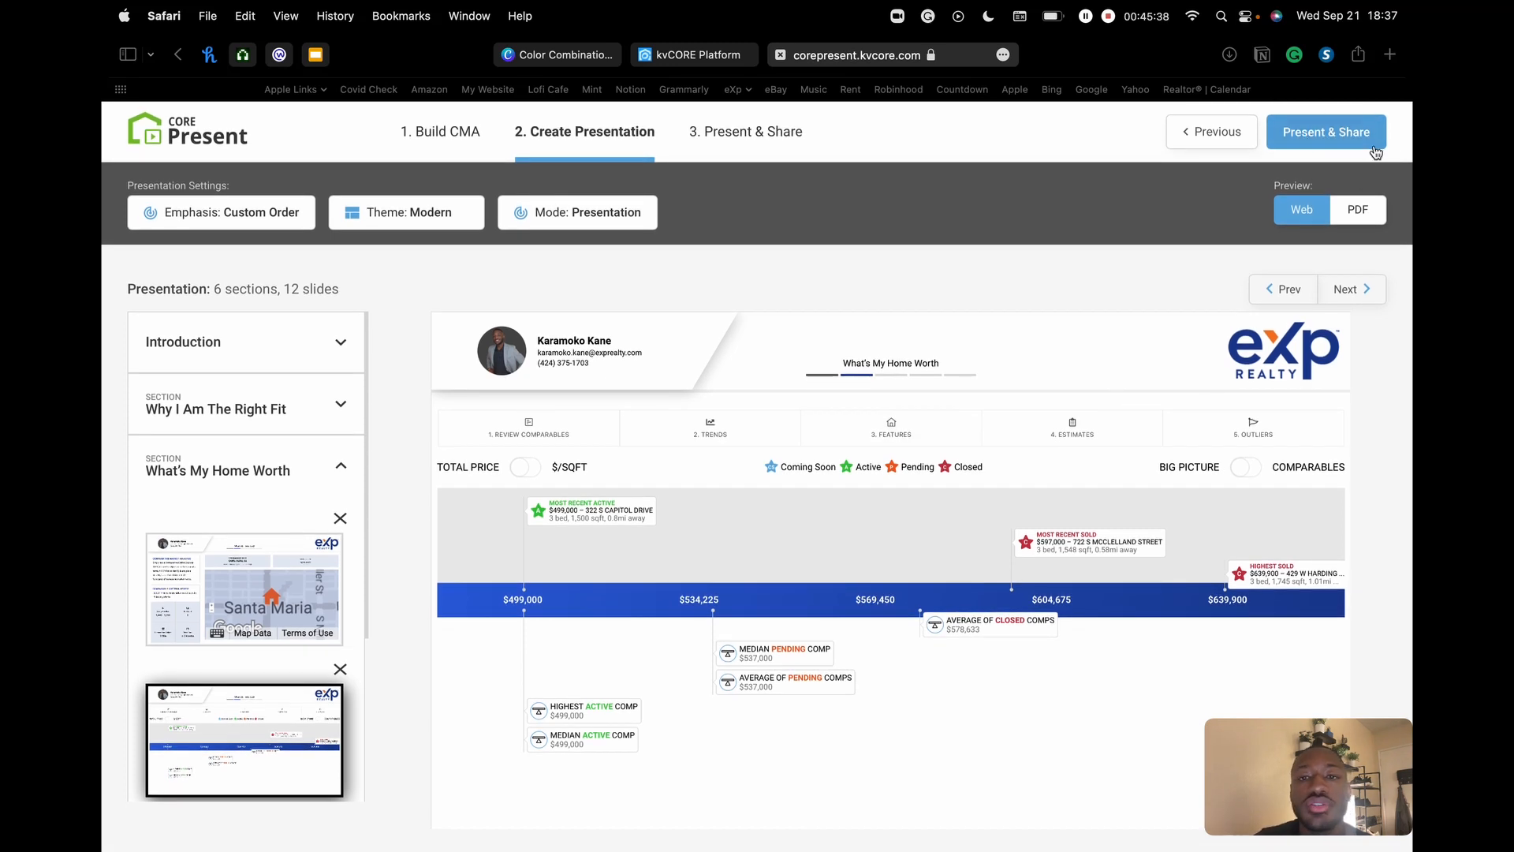
- Finish editing the 123 Main Street presentation and go to its Presentation Dashboard
click(1322, 134)
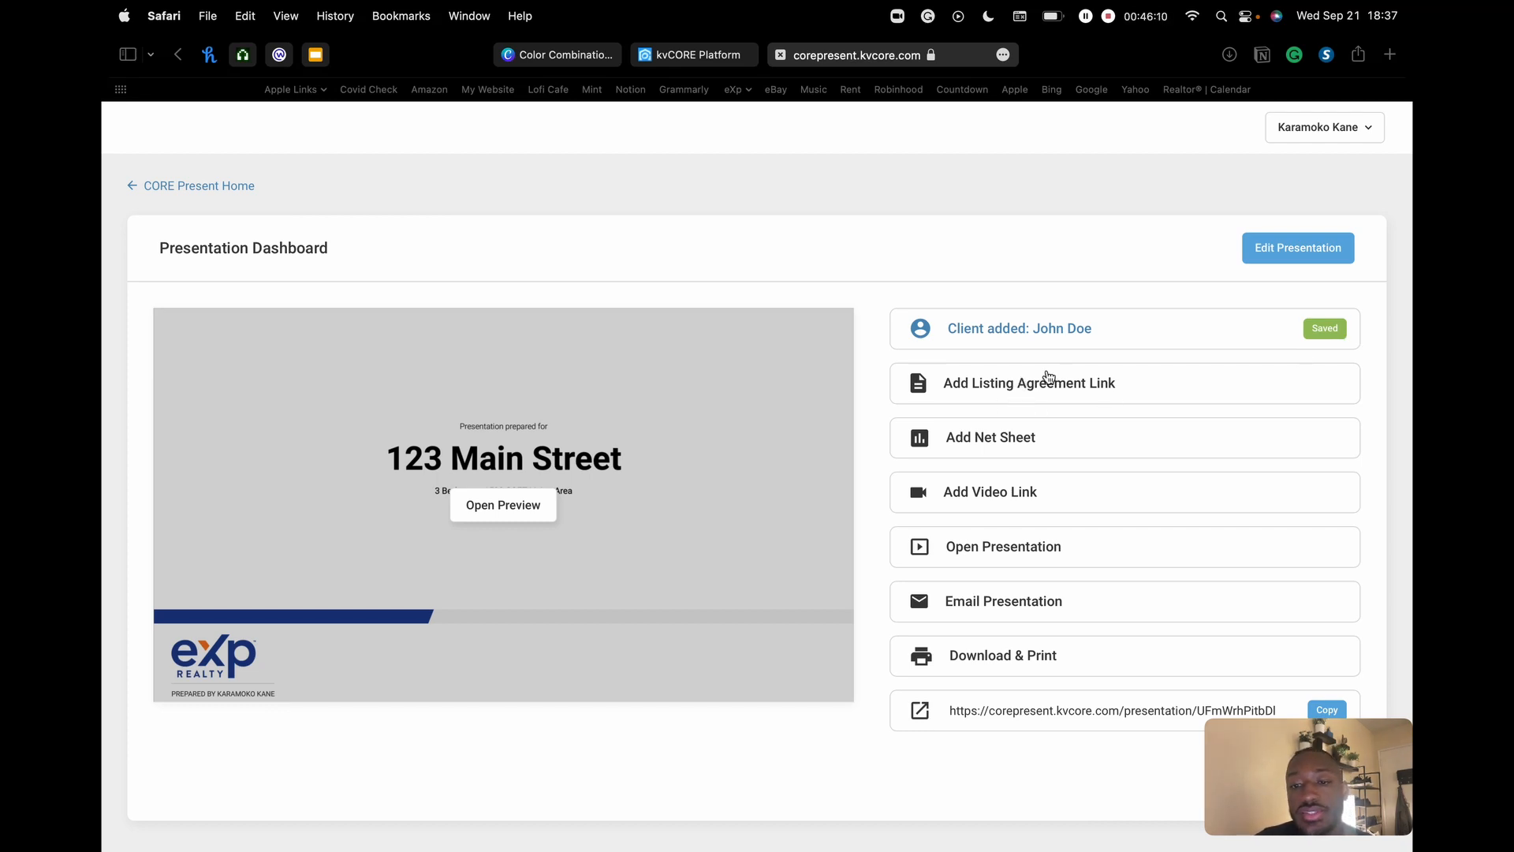
click(1021, 382)
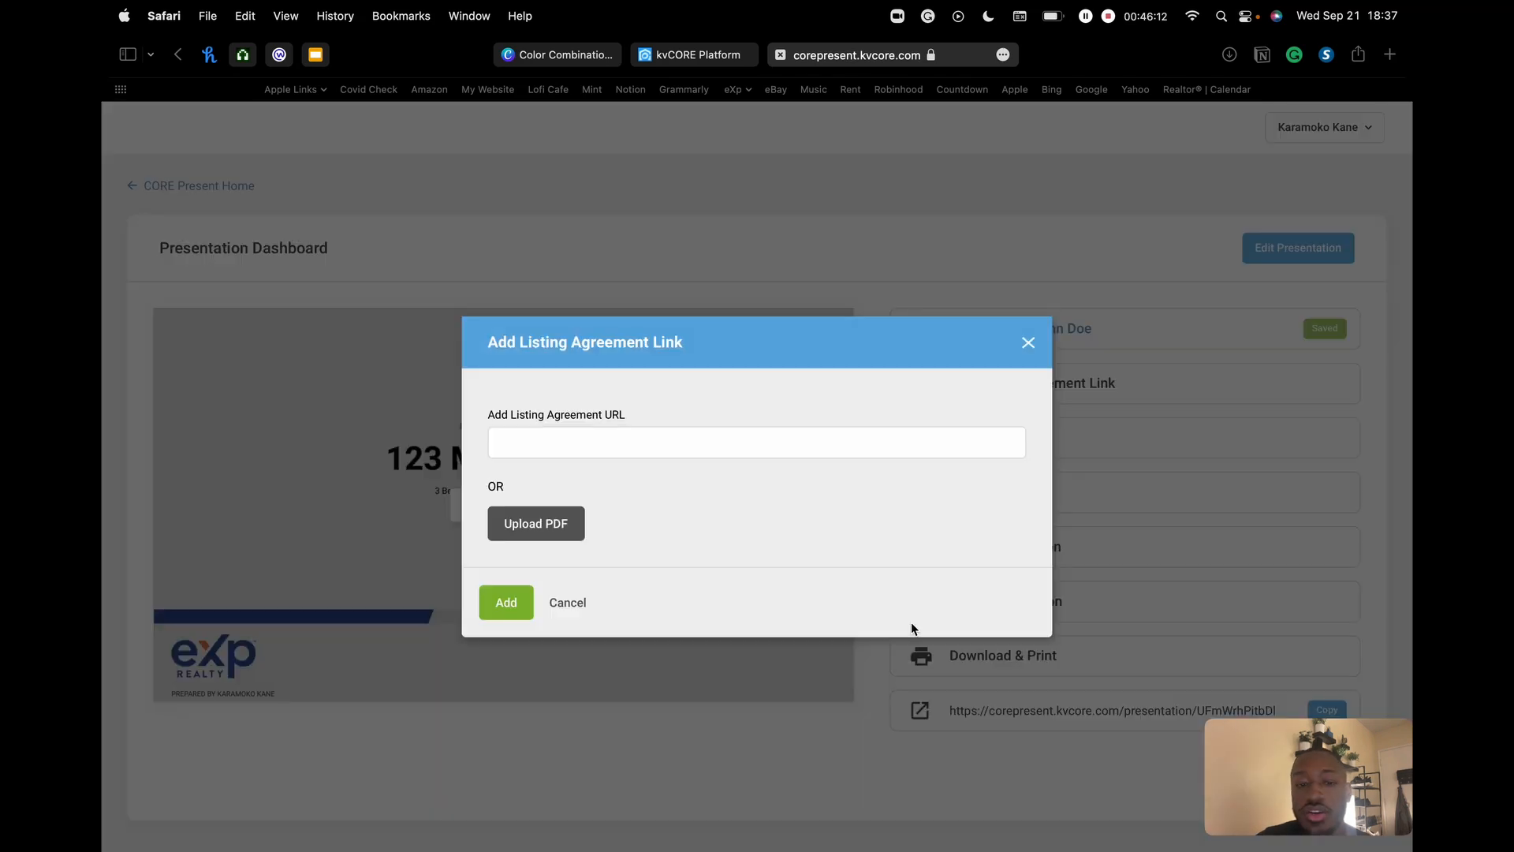
click(633, 434)
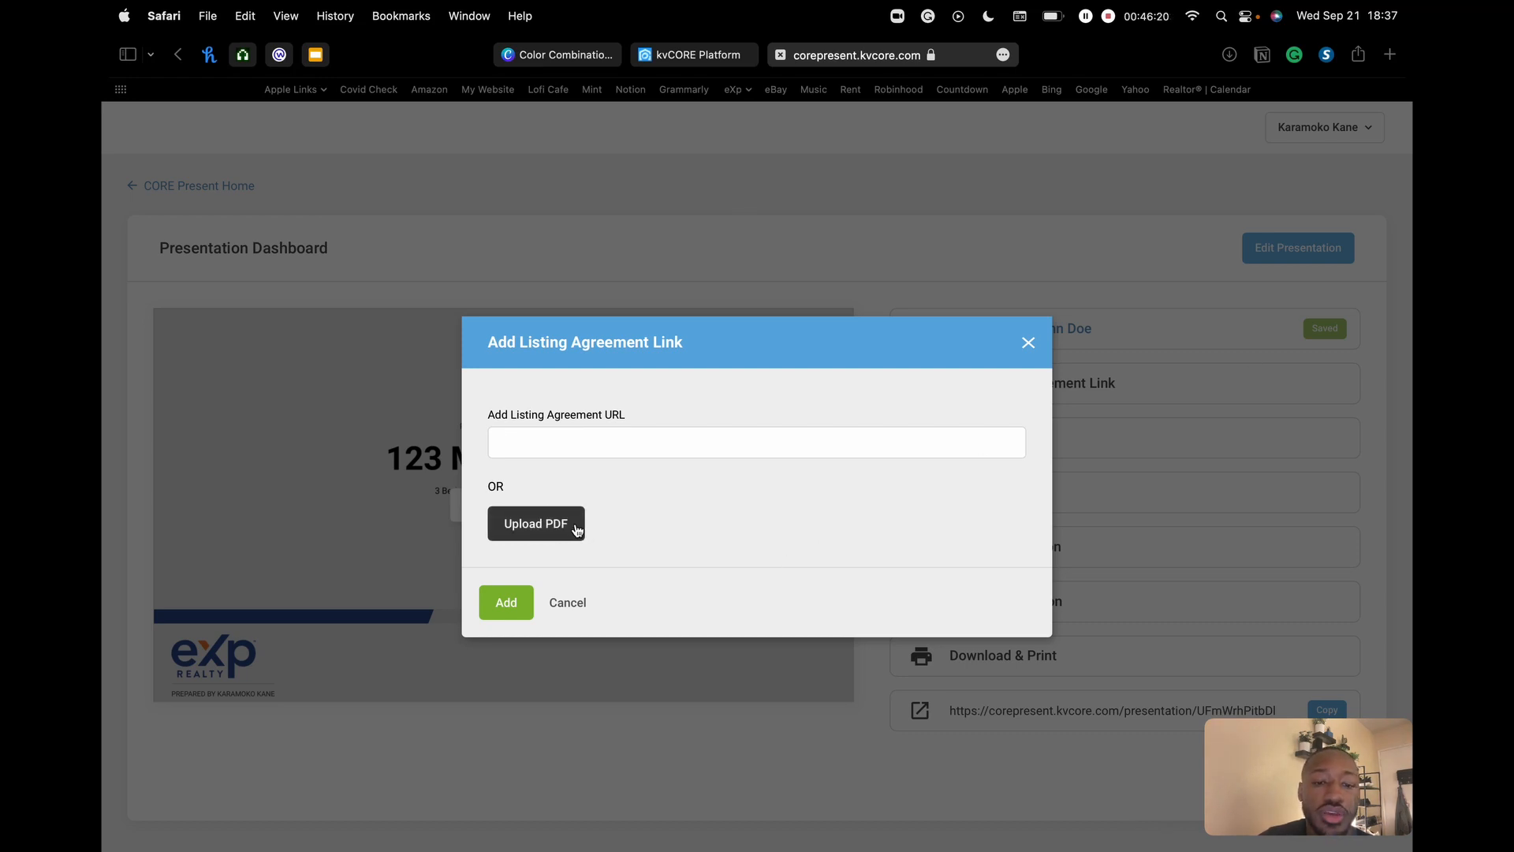
click(1029, 344)
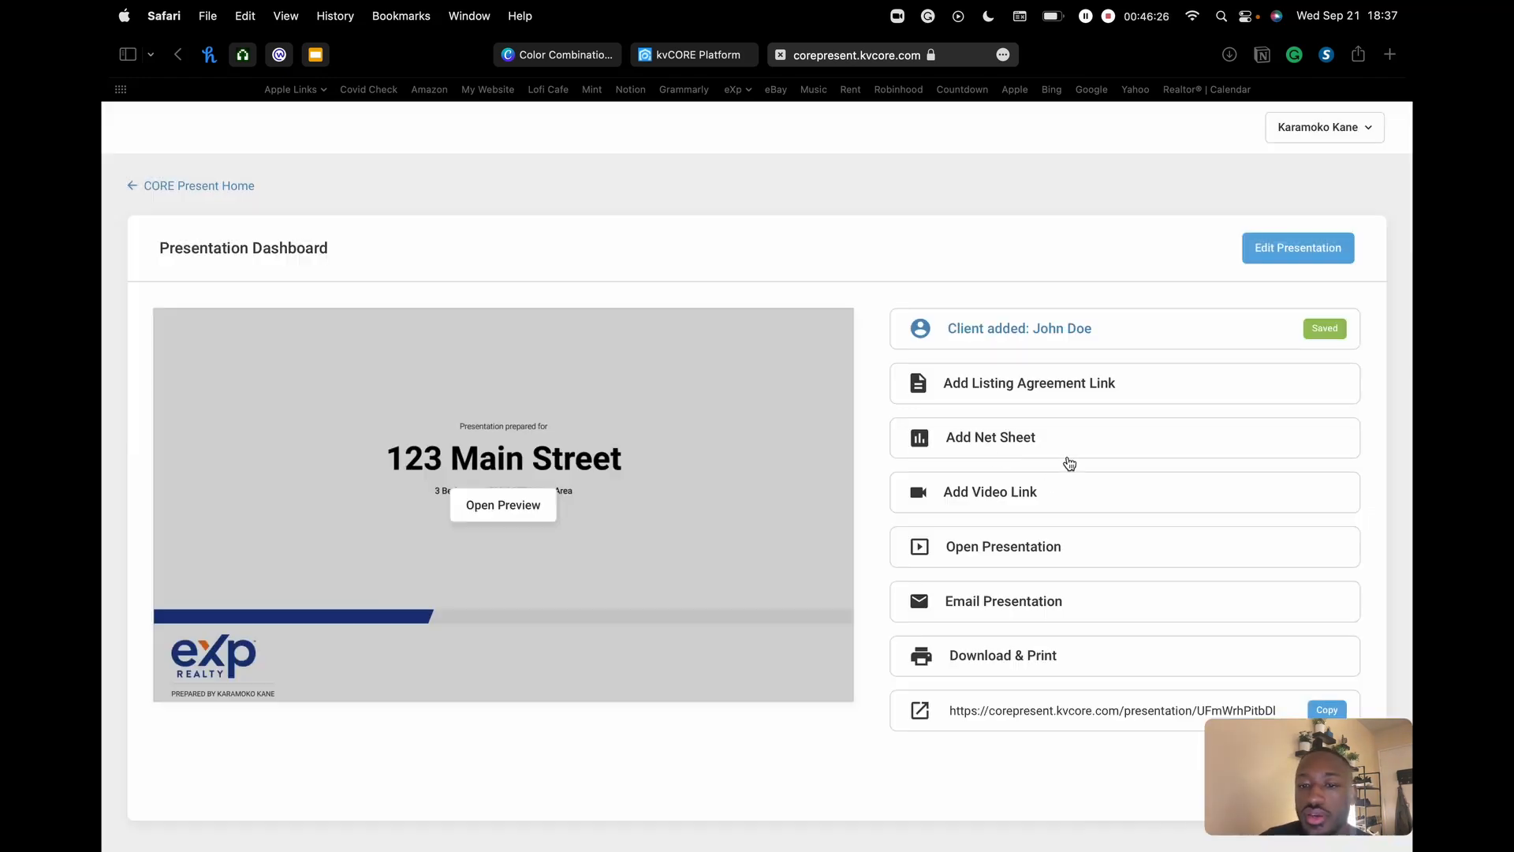
- Open the Create Net Sheet form, look over its fields including List Price, then cancel it
click(1004, 439)
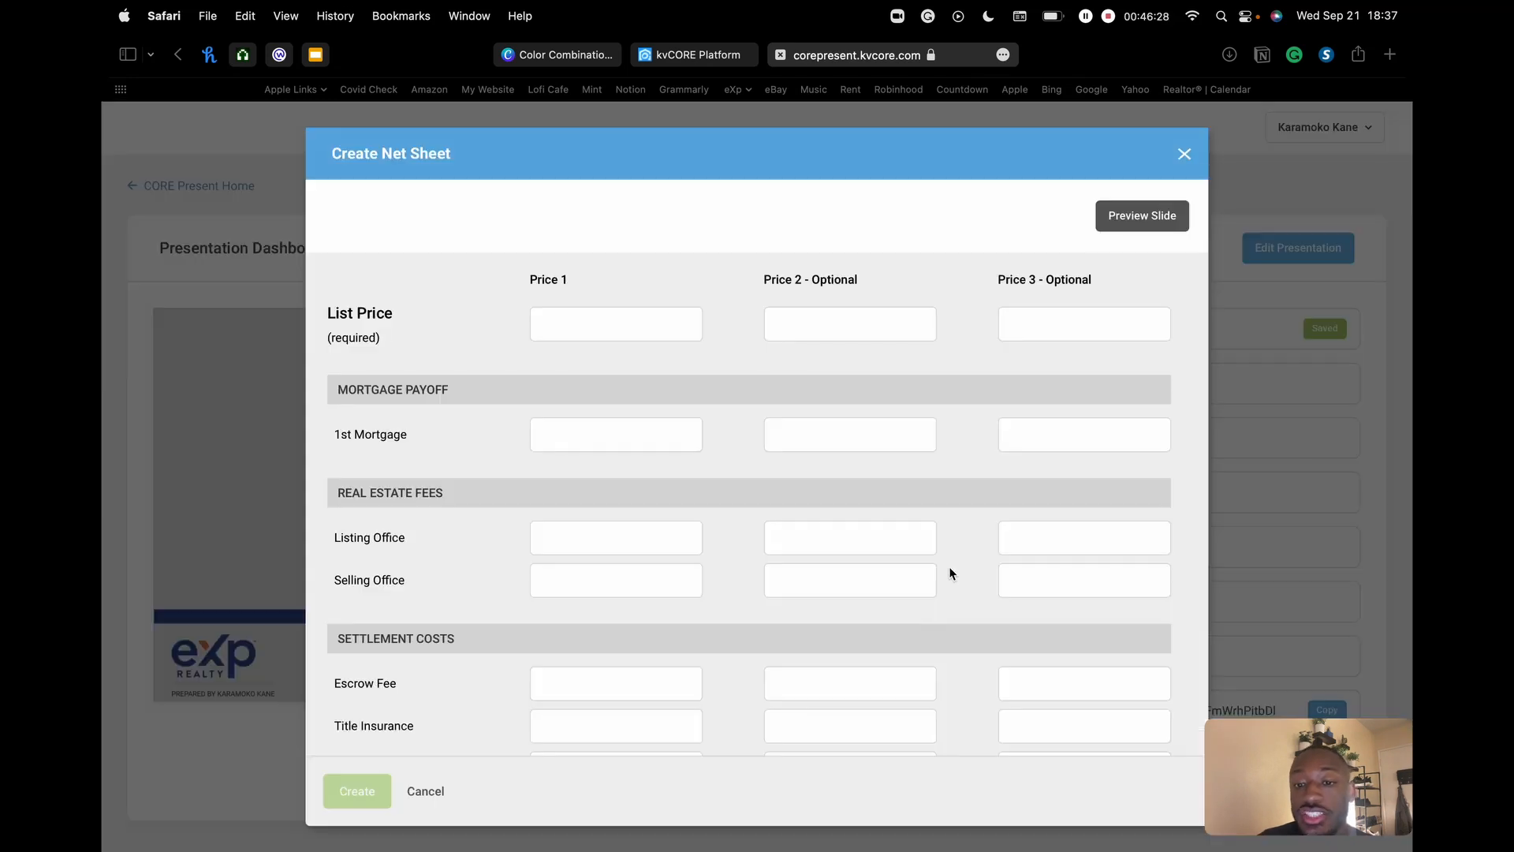
scroll(868, 405, down, 5)
scroll(867, 405, up, 5)
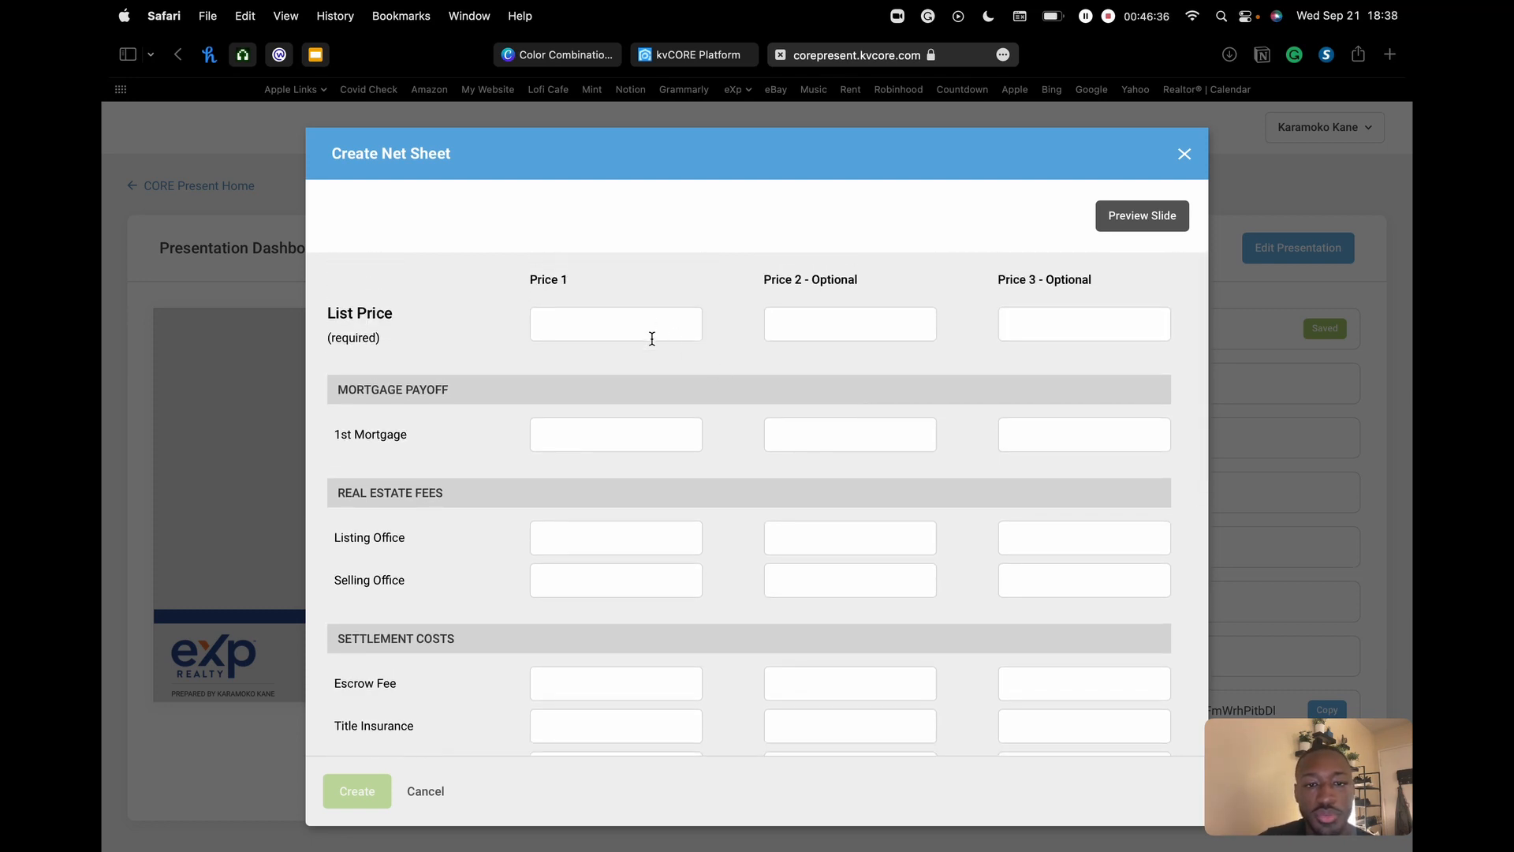
scroll(652, 327, down, 2)
scroll(673, 474, down, 10)
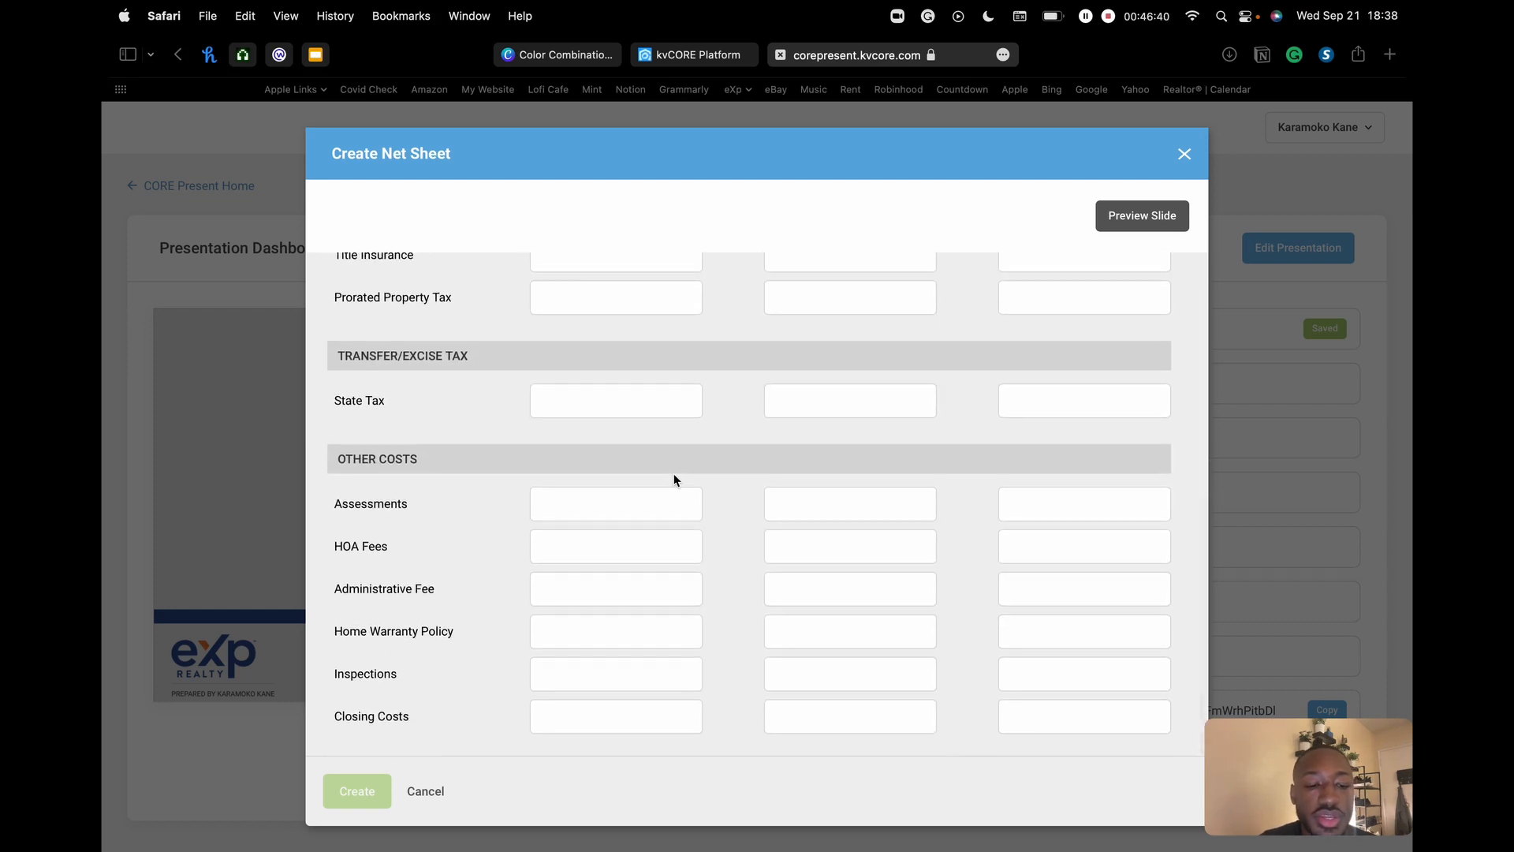
scroll(674, 478, up, 12)
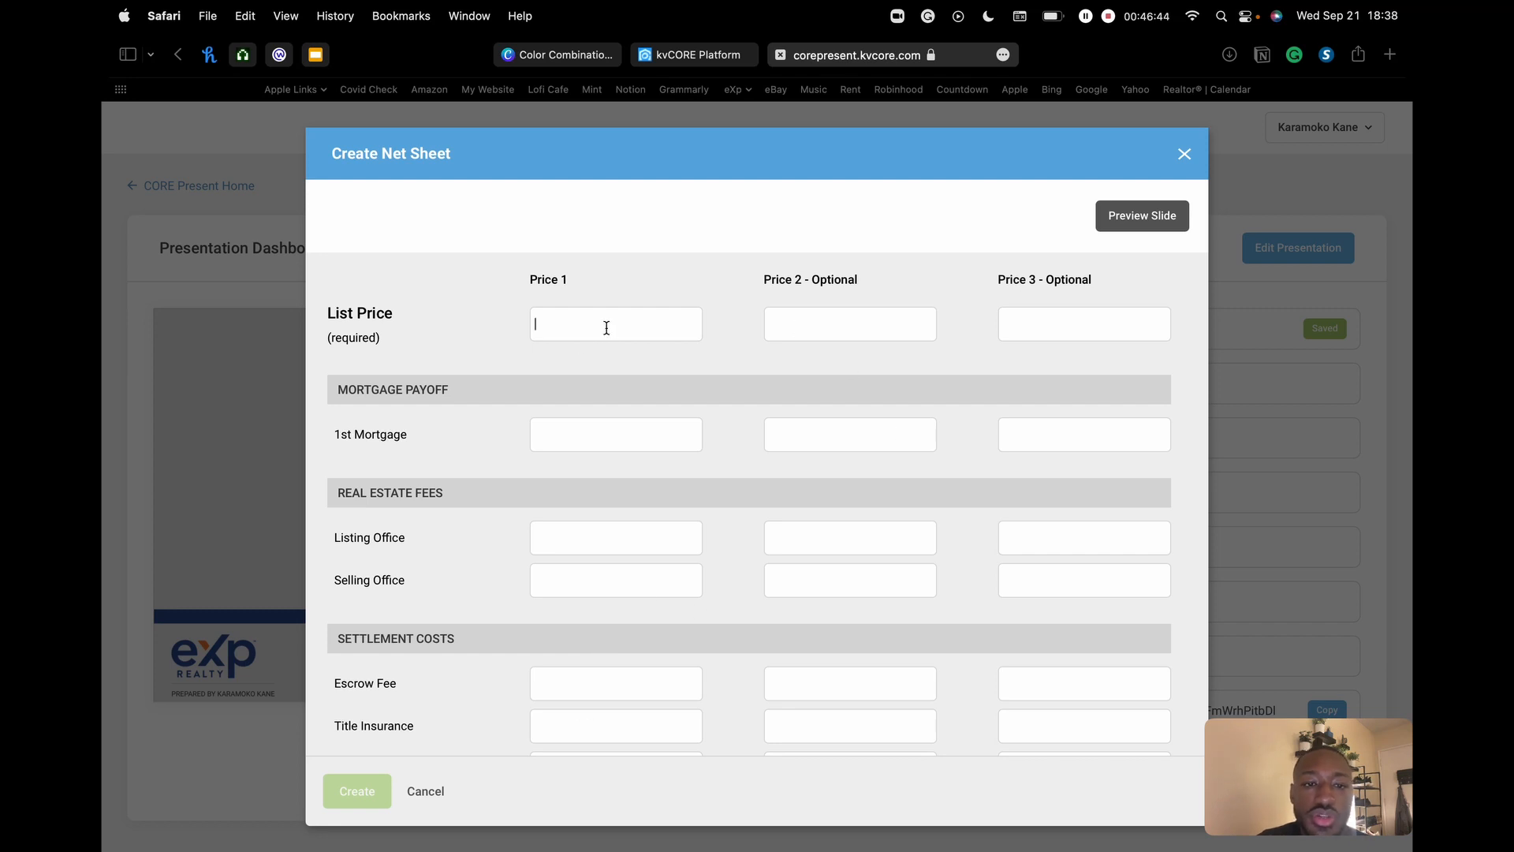
click(1112, 324)
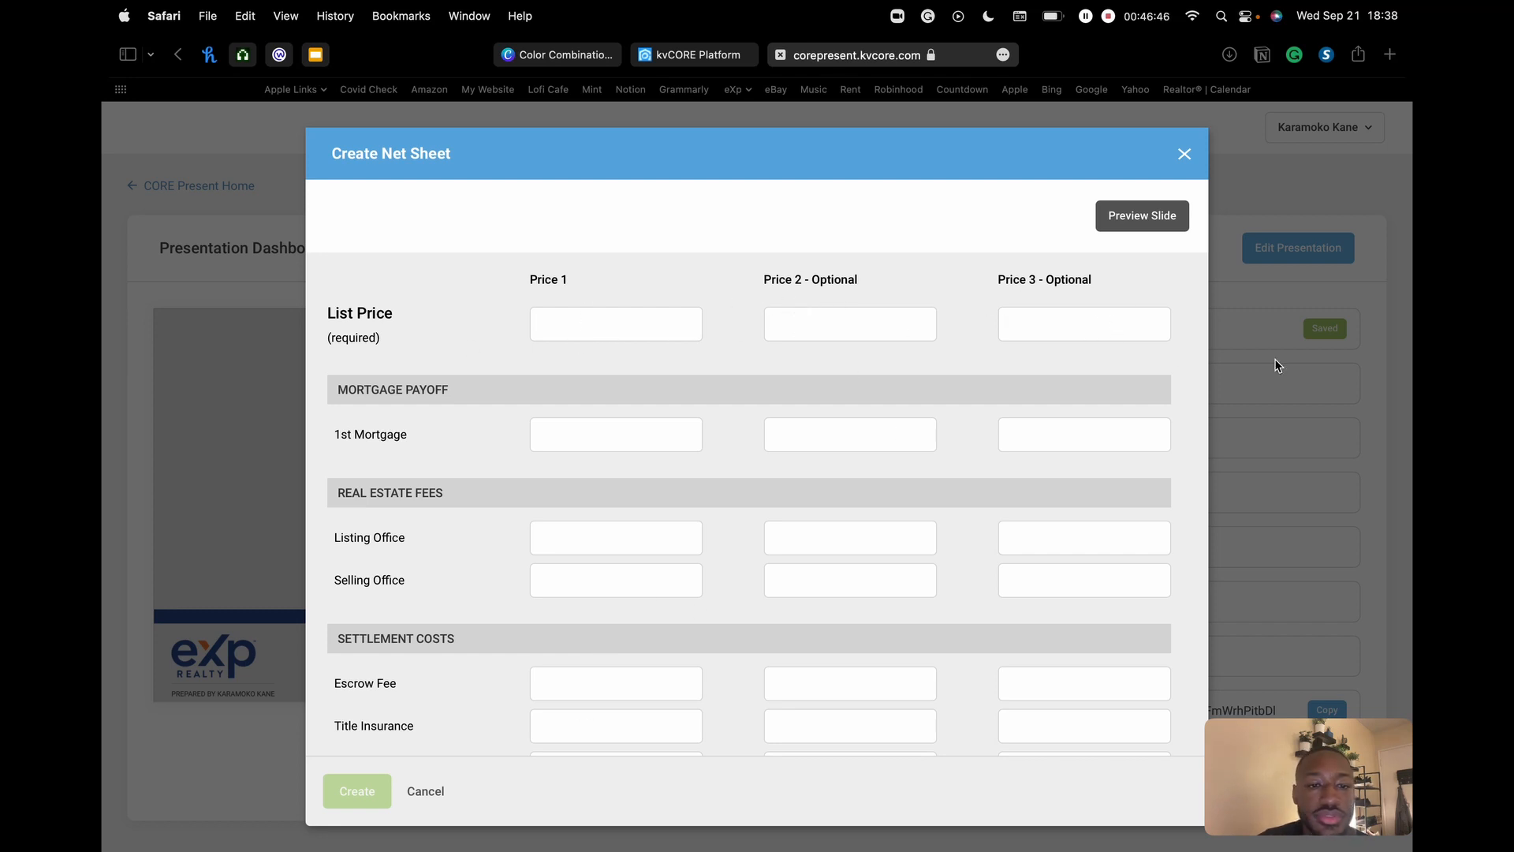
click(1185, 154)
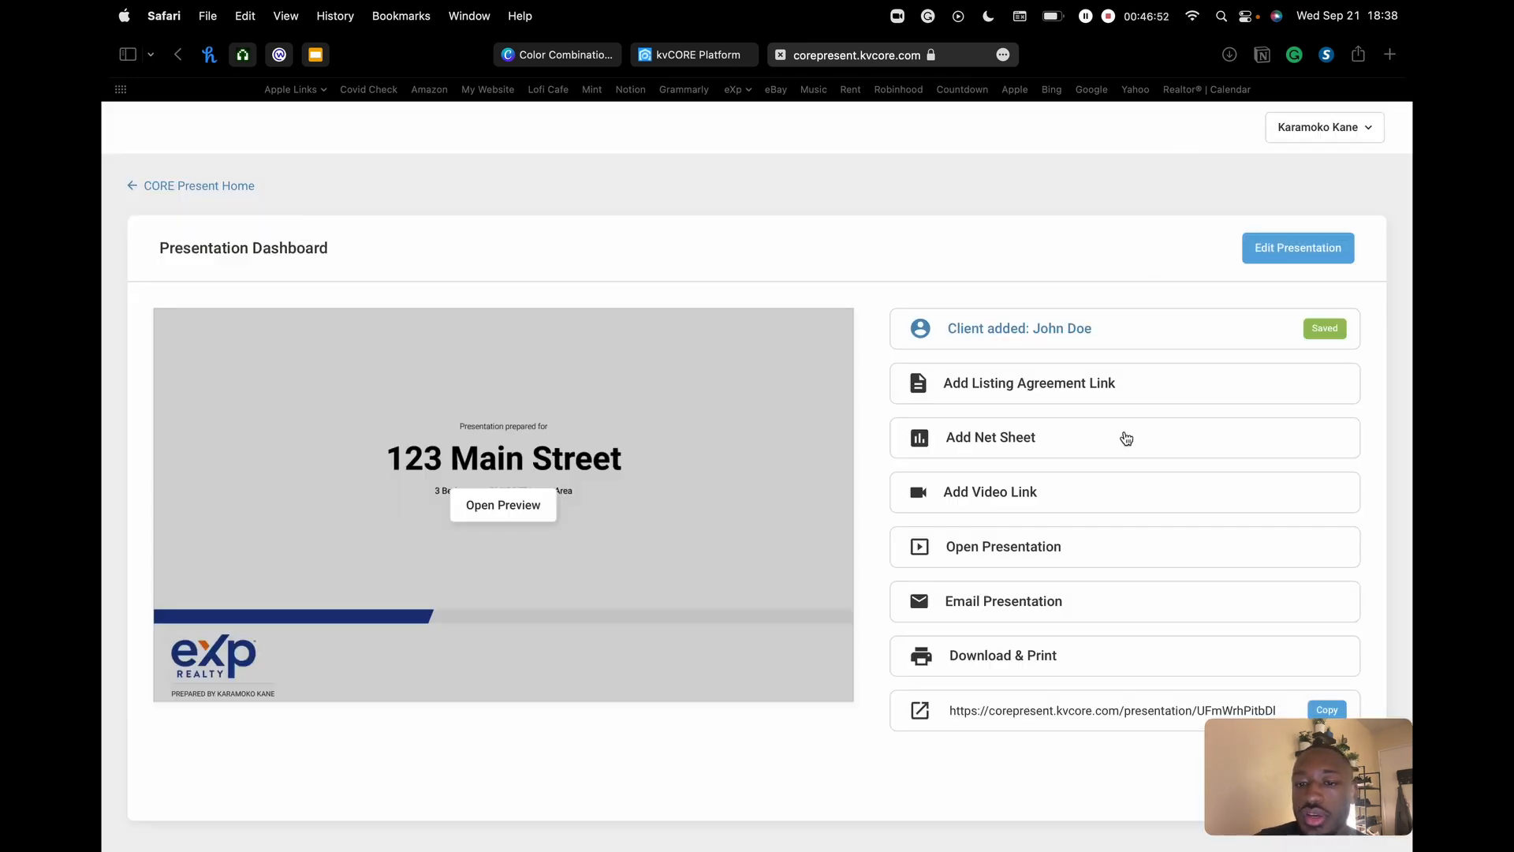
click(1037, 495)
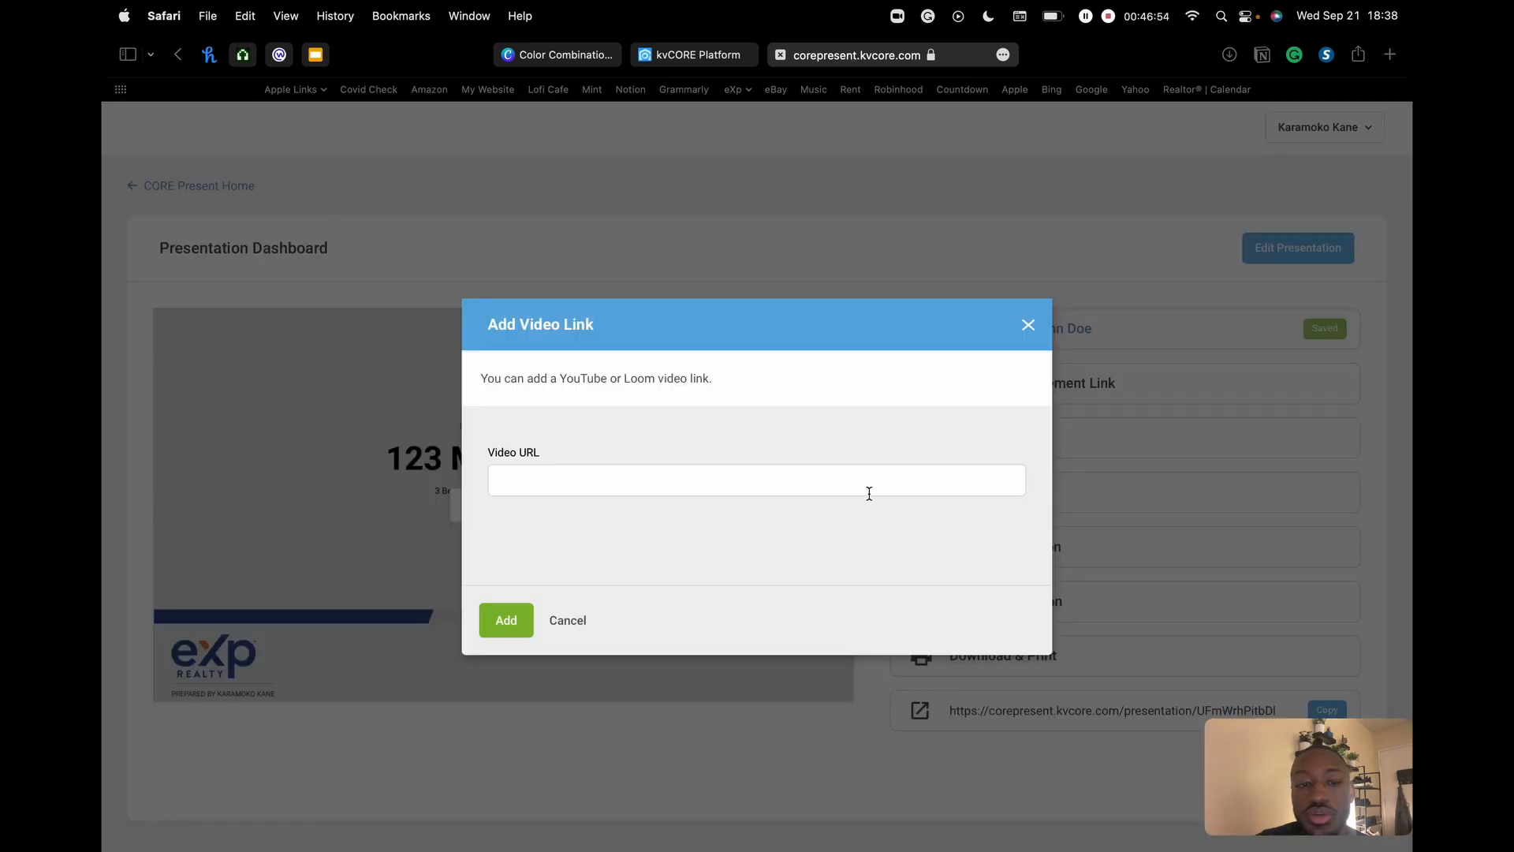
double_click(633, 381)
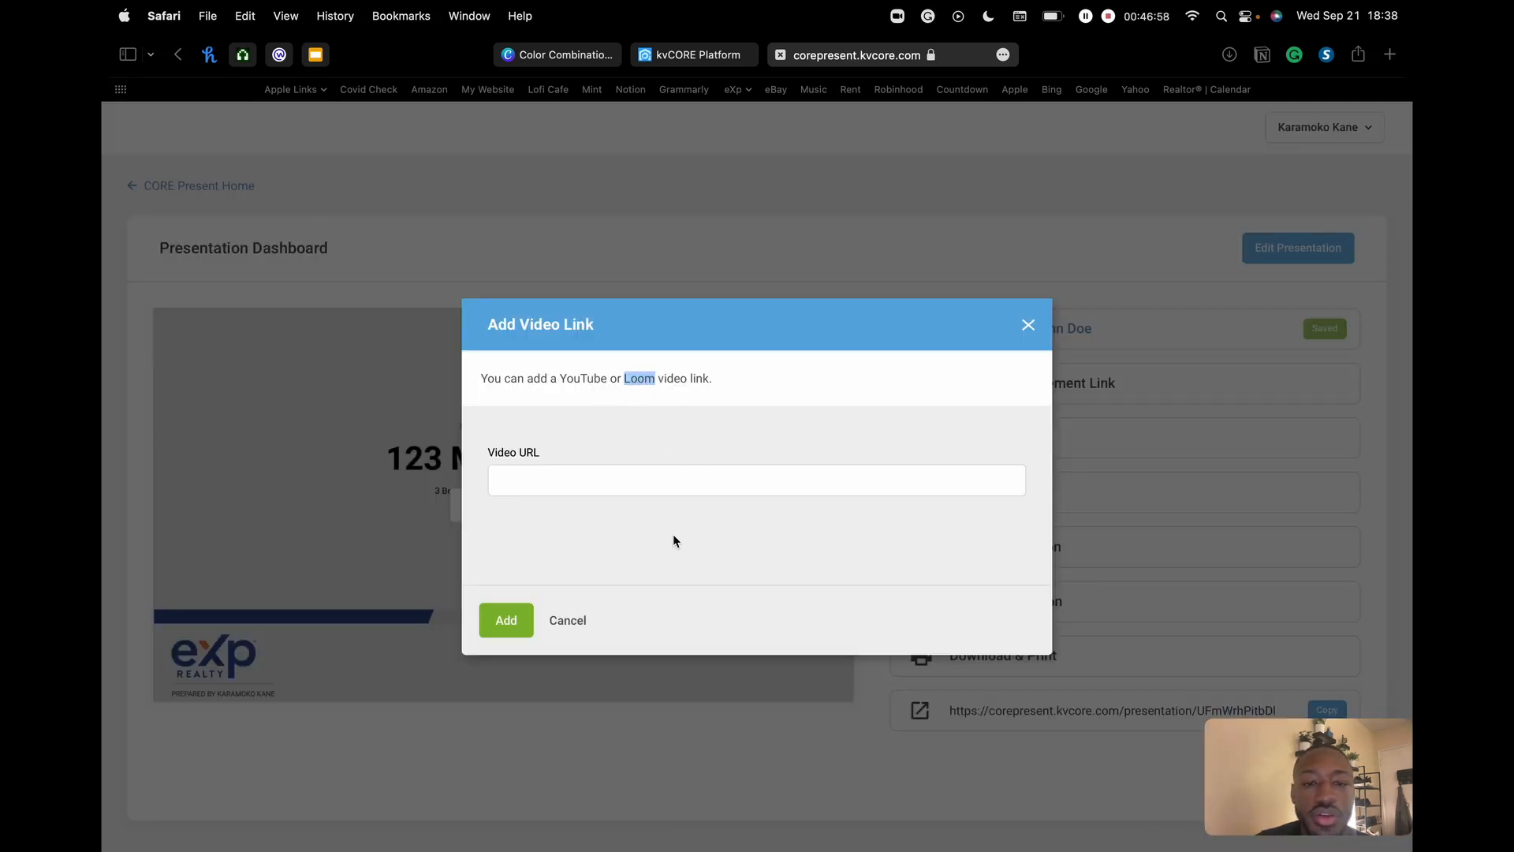
click(641, 480)
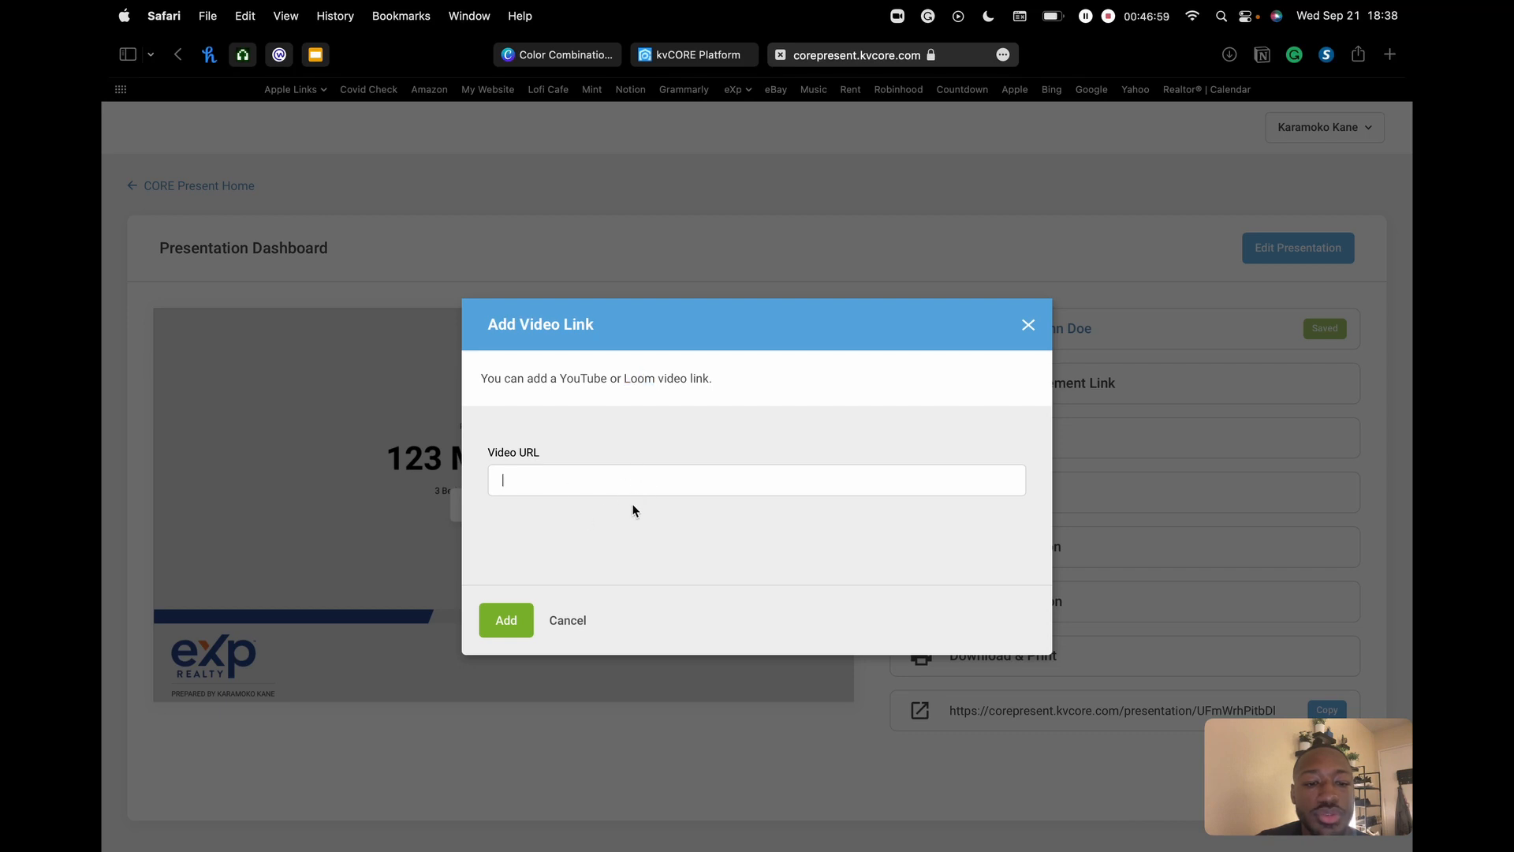
click(580, 624)
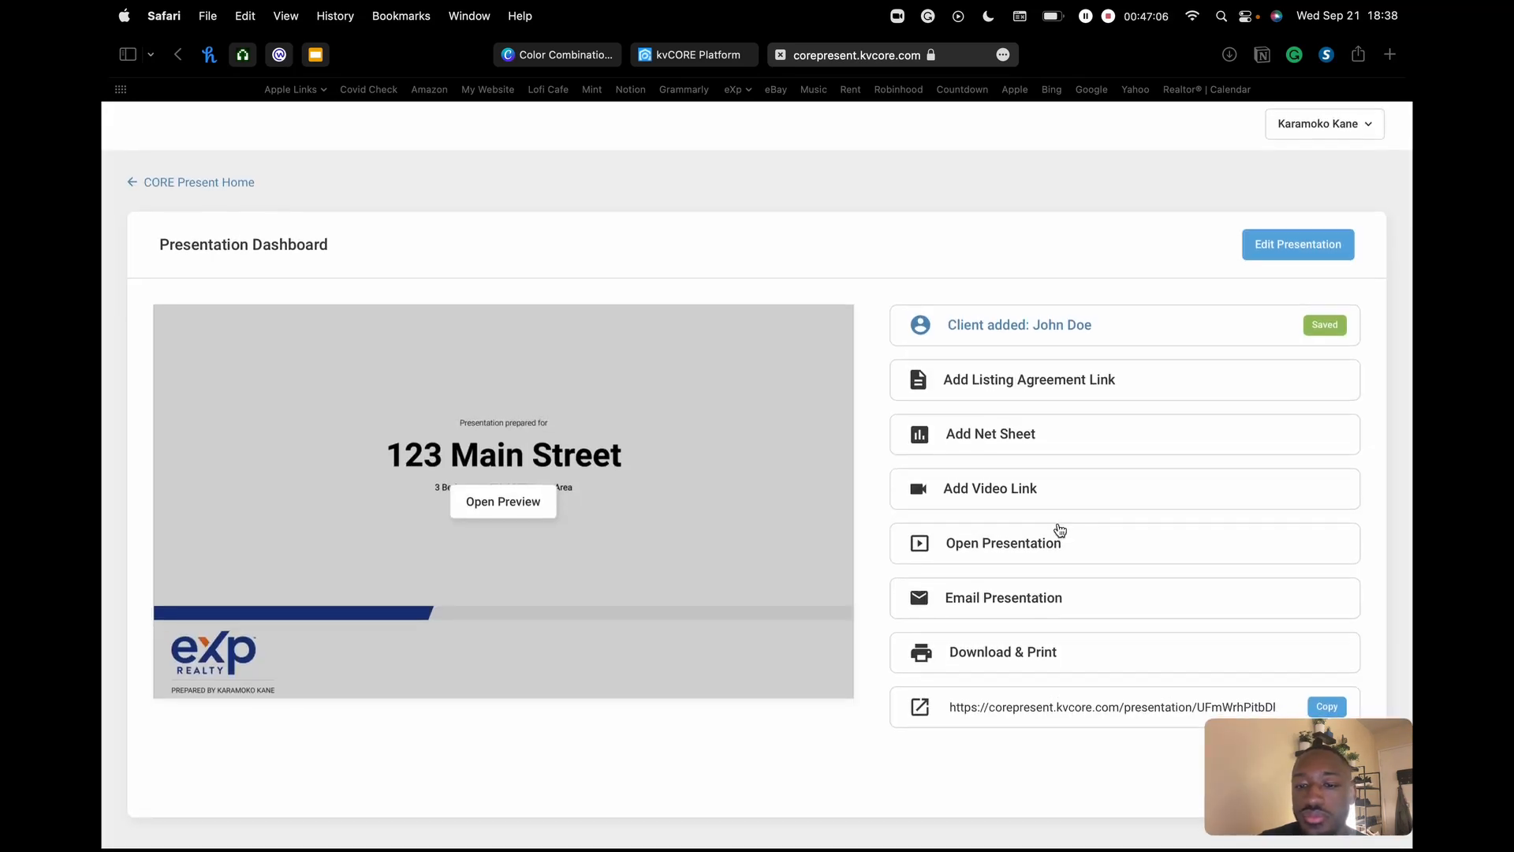
- Open the presentation in a new tab and page forward to the price-comparison timeline slide
click(990, 550)
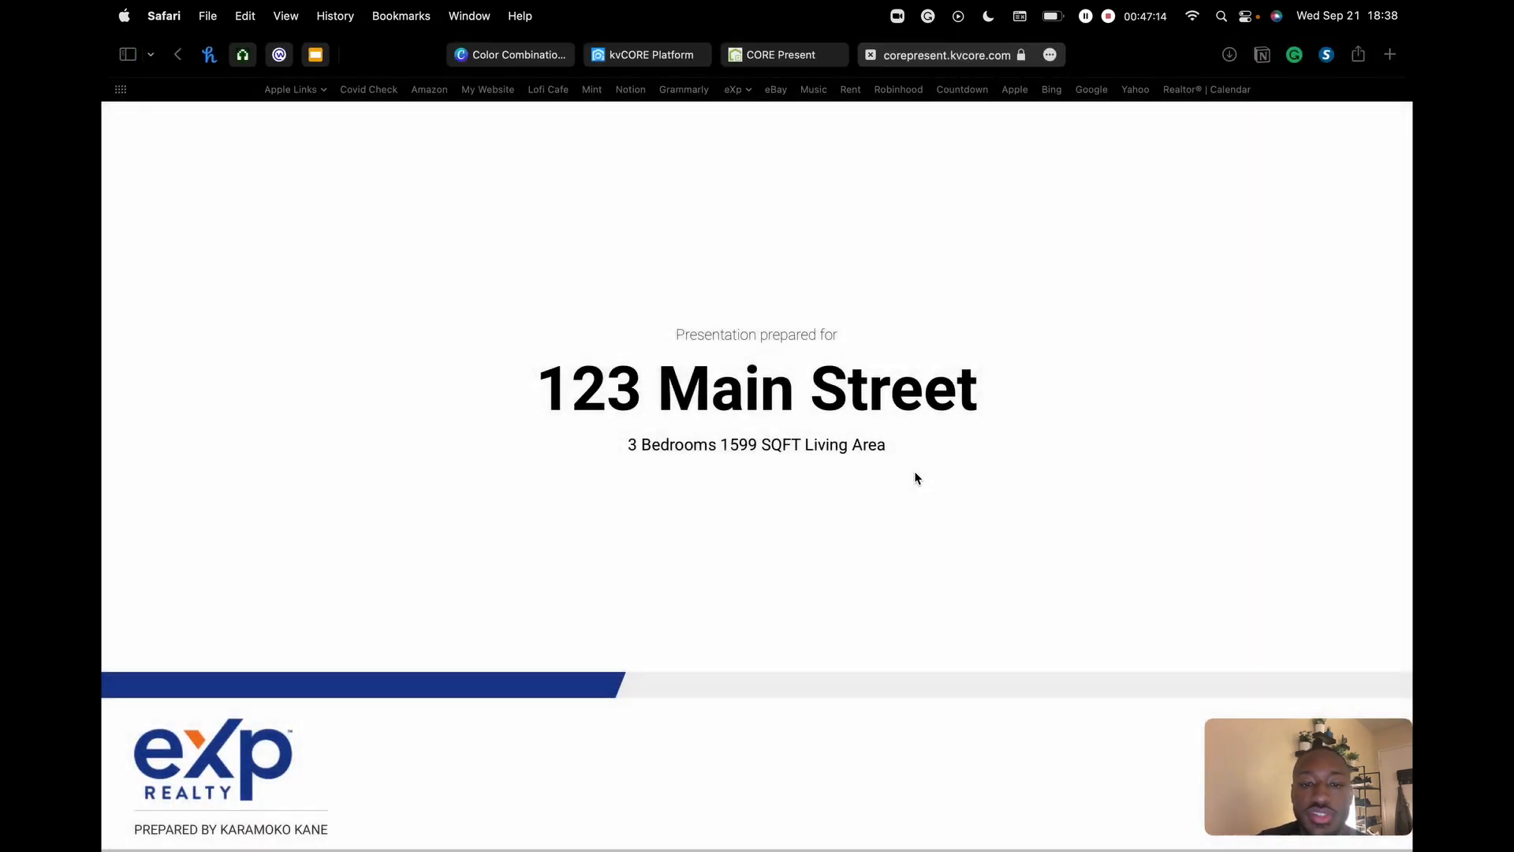
drag(1382, 747, 282, 324)
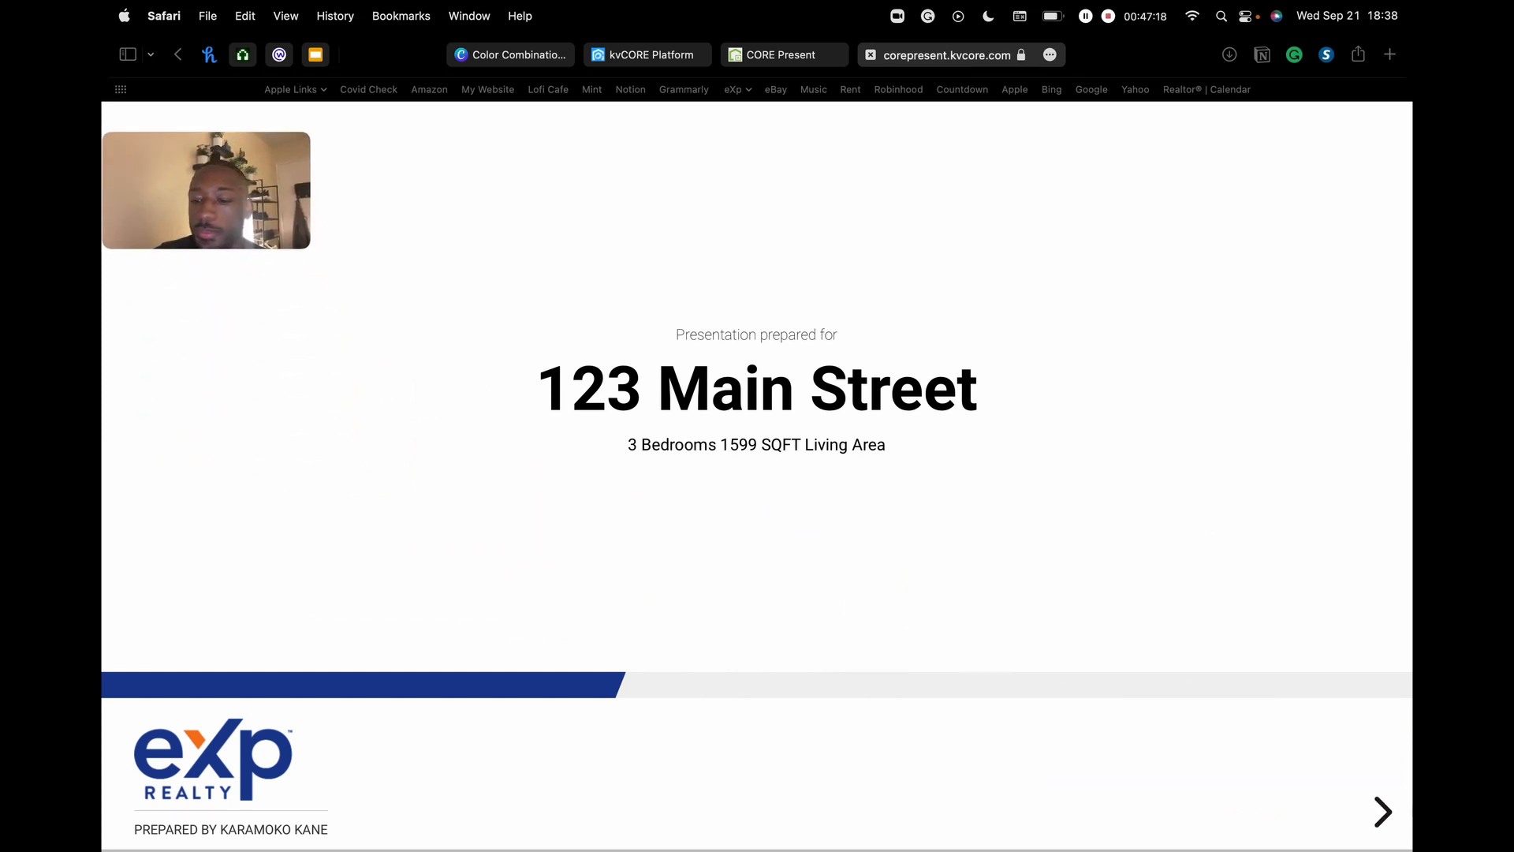
click(1384, 812)
click(1384, 812)
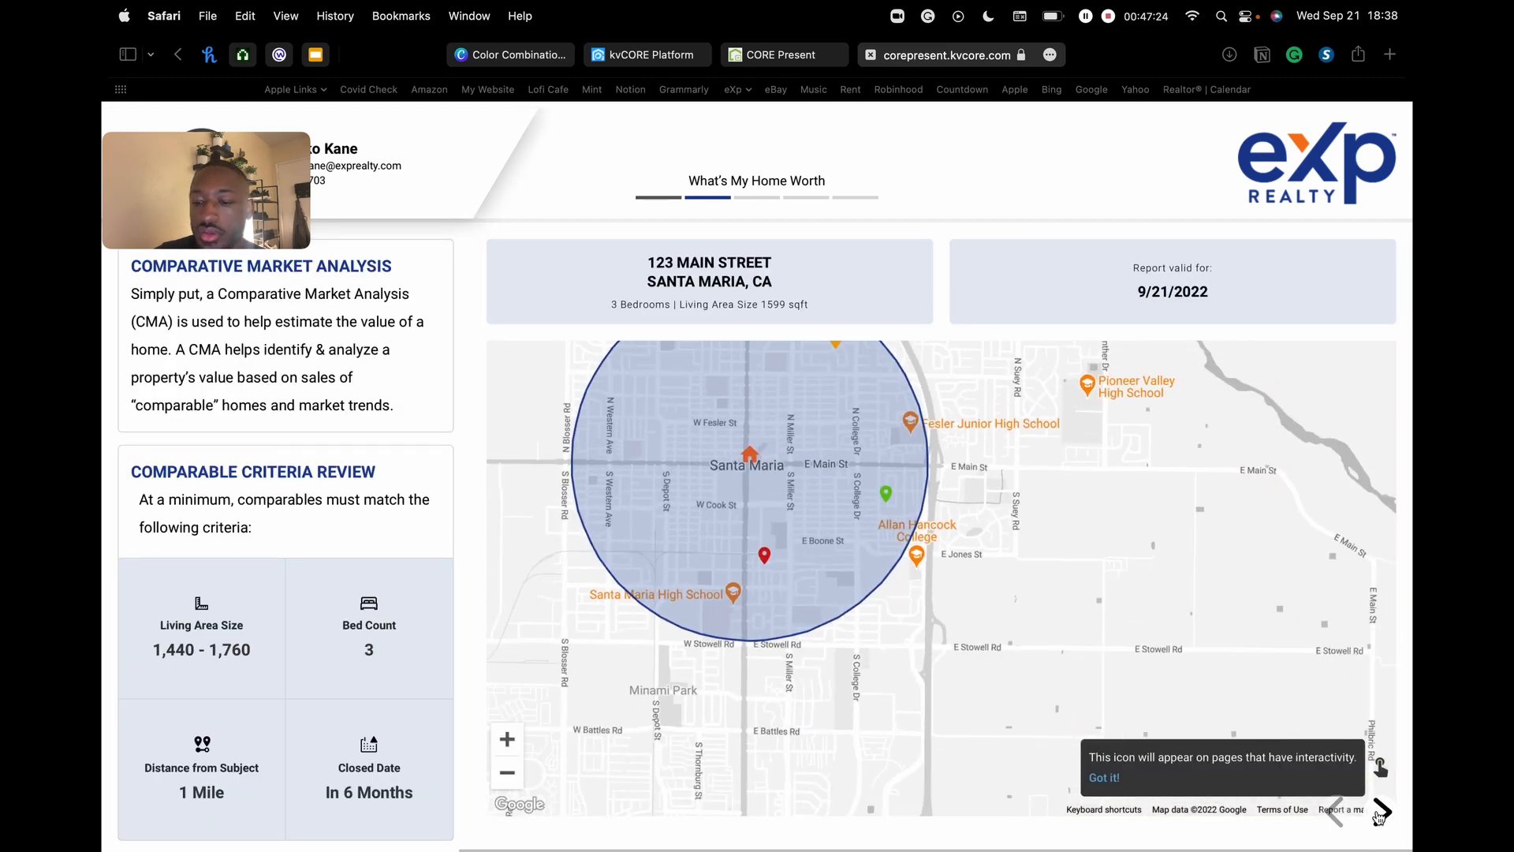
click(1381, 812)
- Review the sold and first active comparable homes' details, noting the pool, then close them
click(1382, 813)
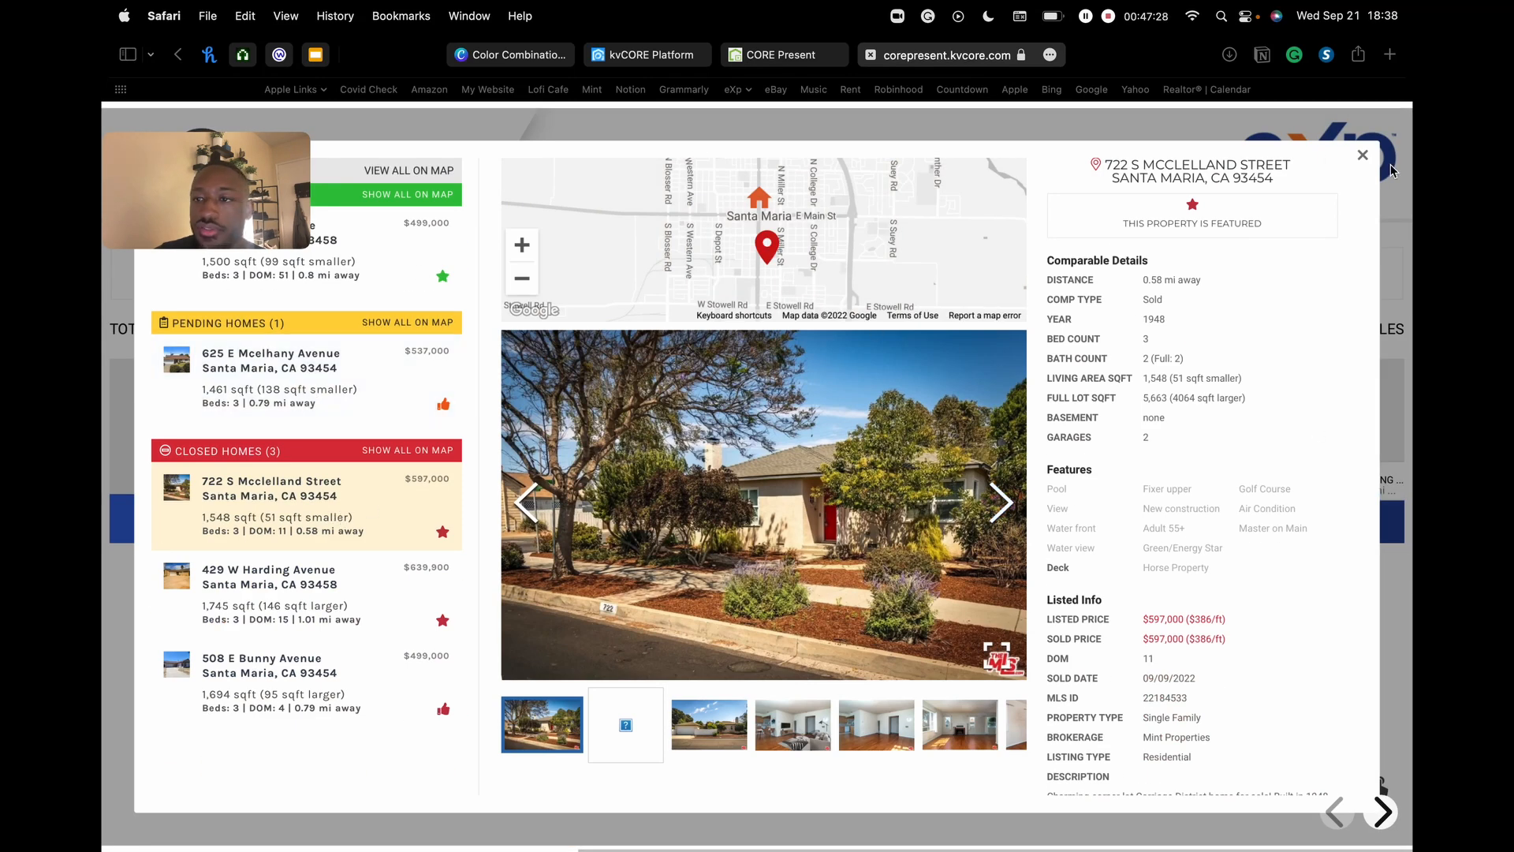
scroll(1237, 379, down, 5)
scroll(1237, 378, up, 5)
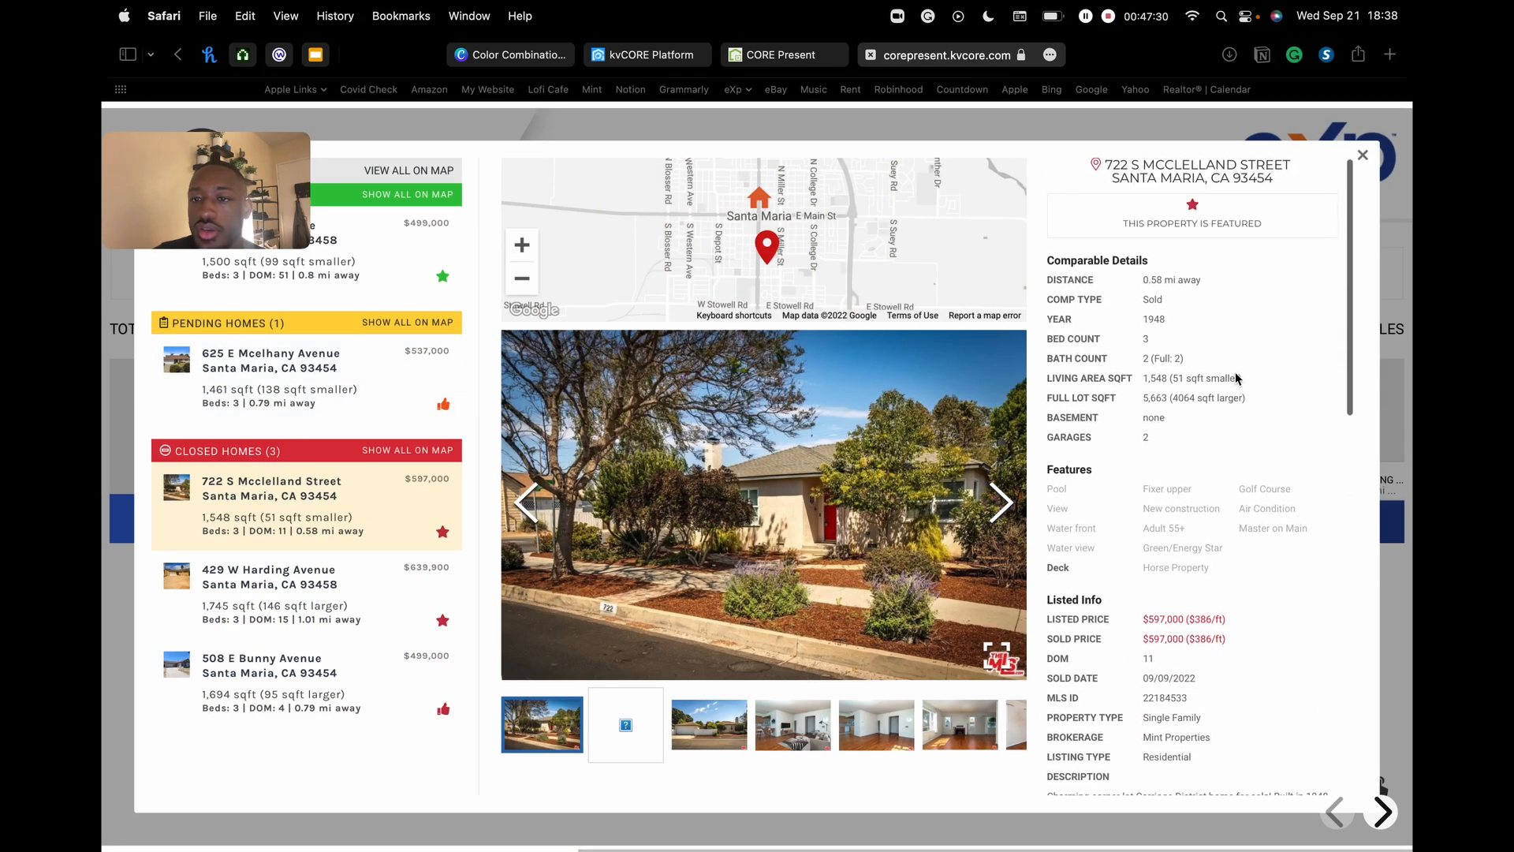
click(355, 249)
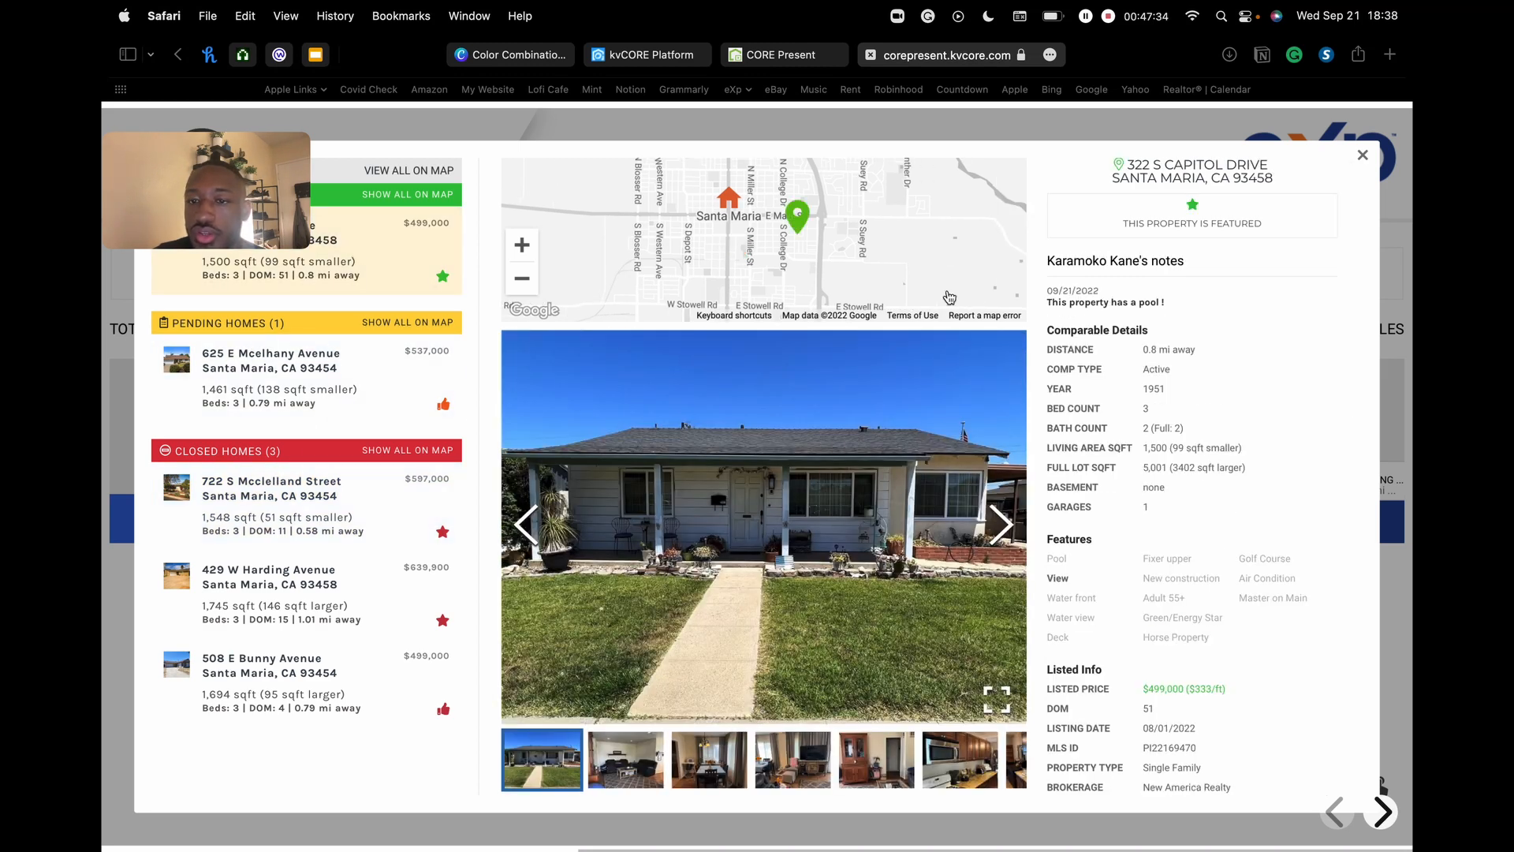
drag(1069, 303, 1166, 300)
click(1182, 300)
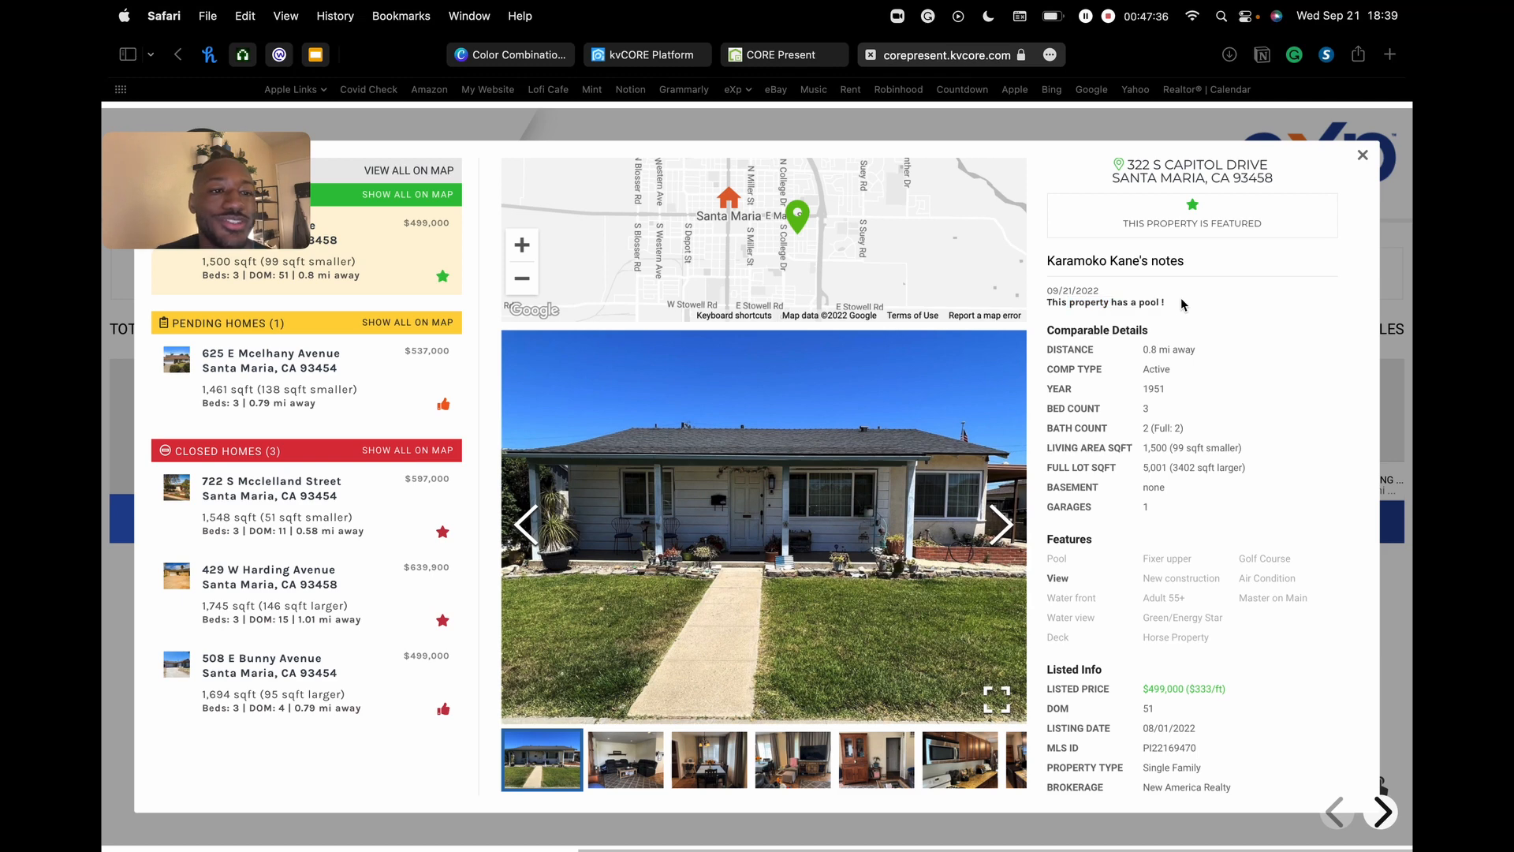
click(1364, 157)
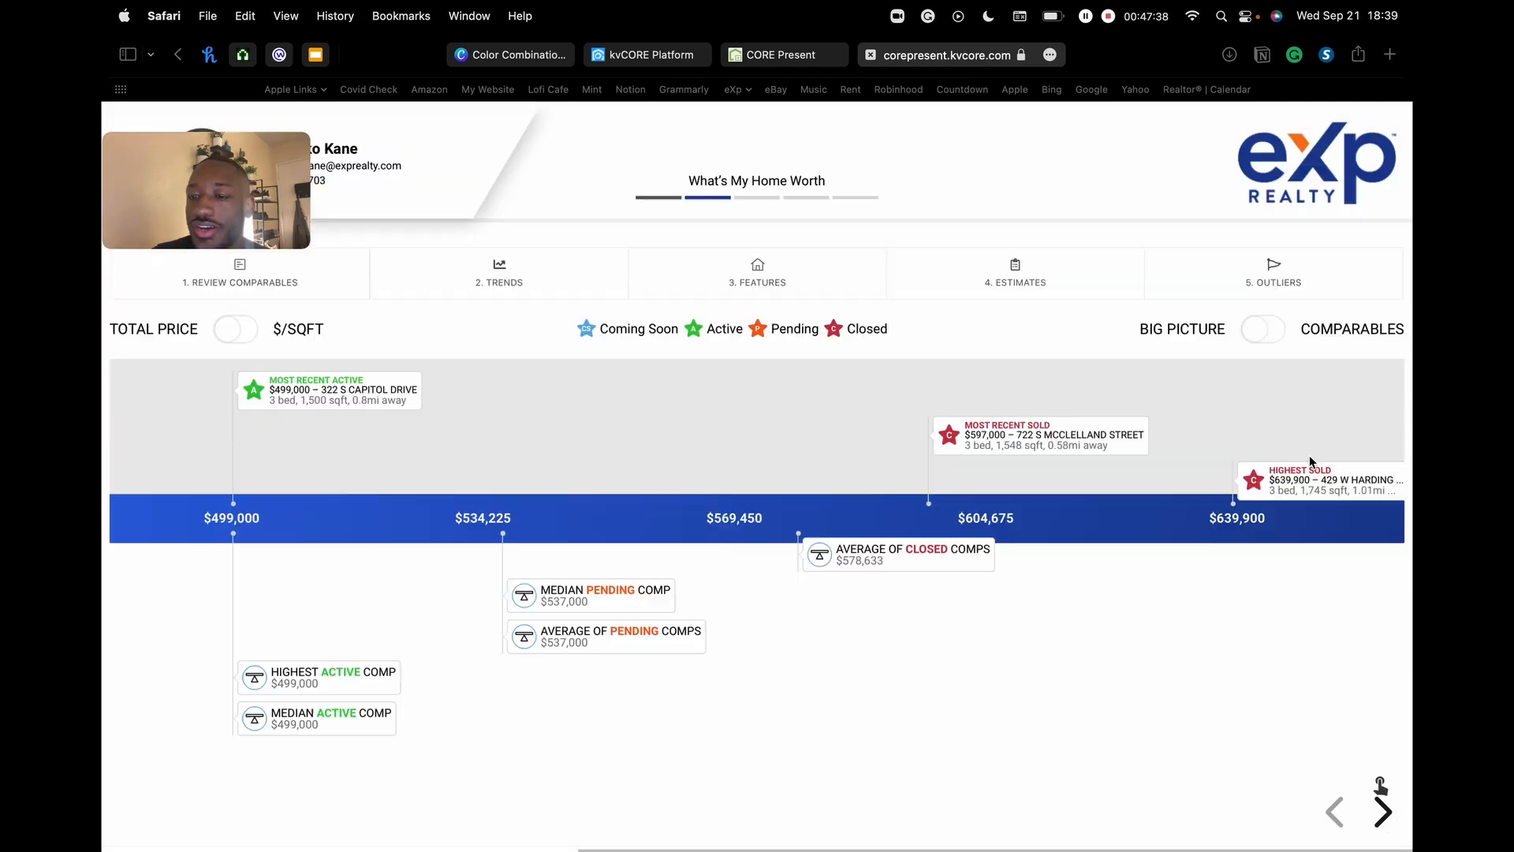
- Page through the remaining slides to the final Thank You slide
click(1383, 812)
click(1383, 812)
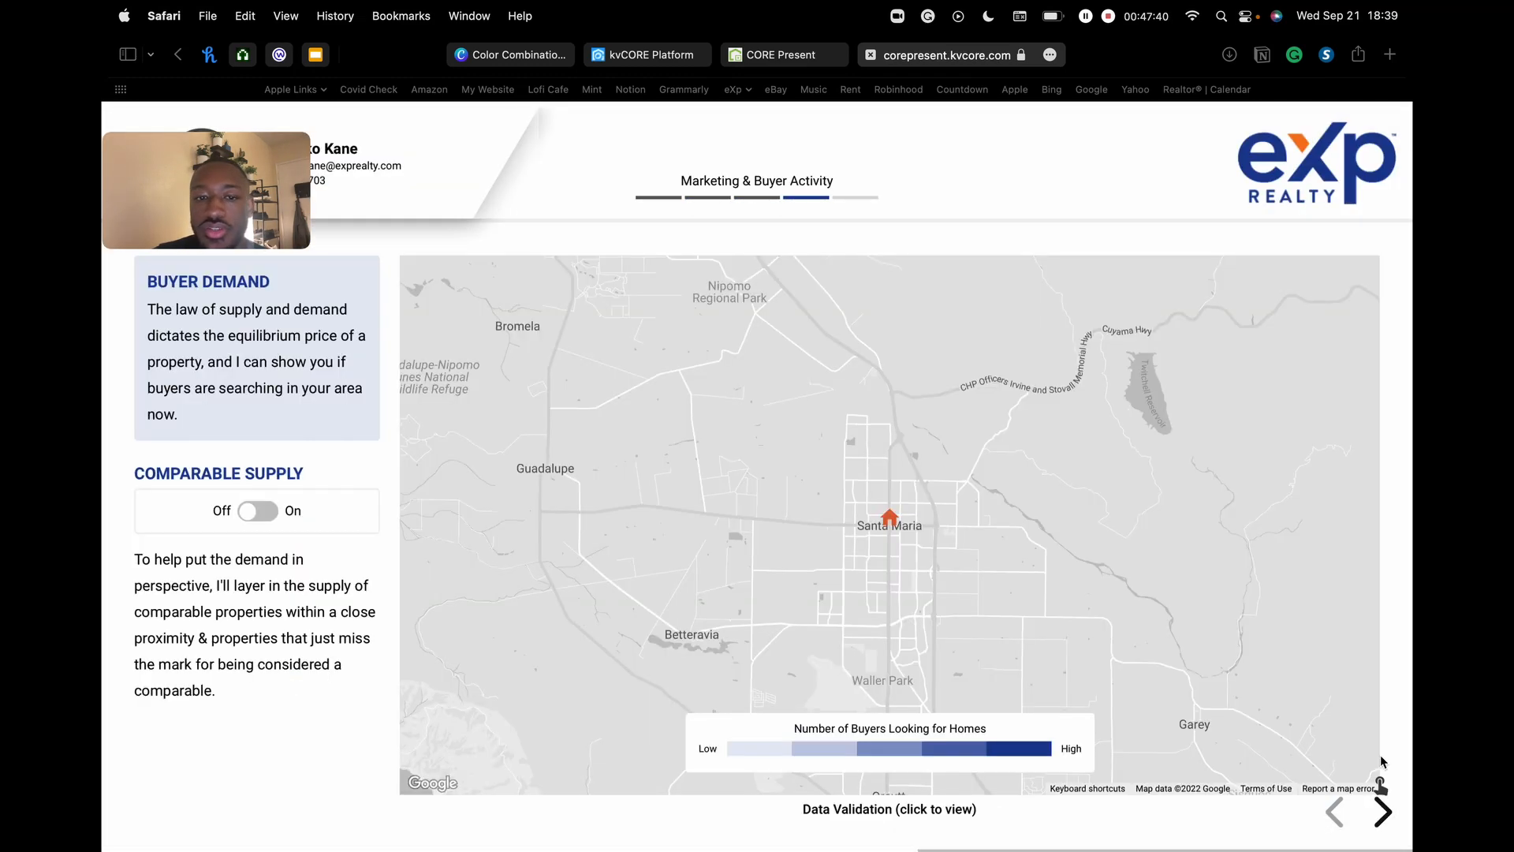
click(1383, 812)
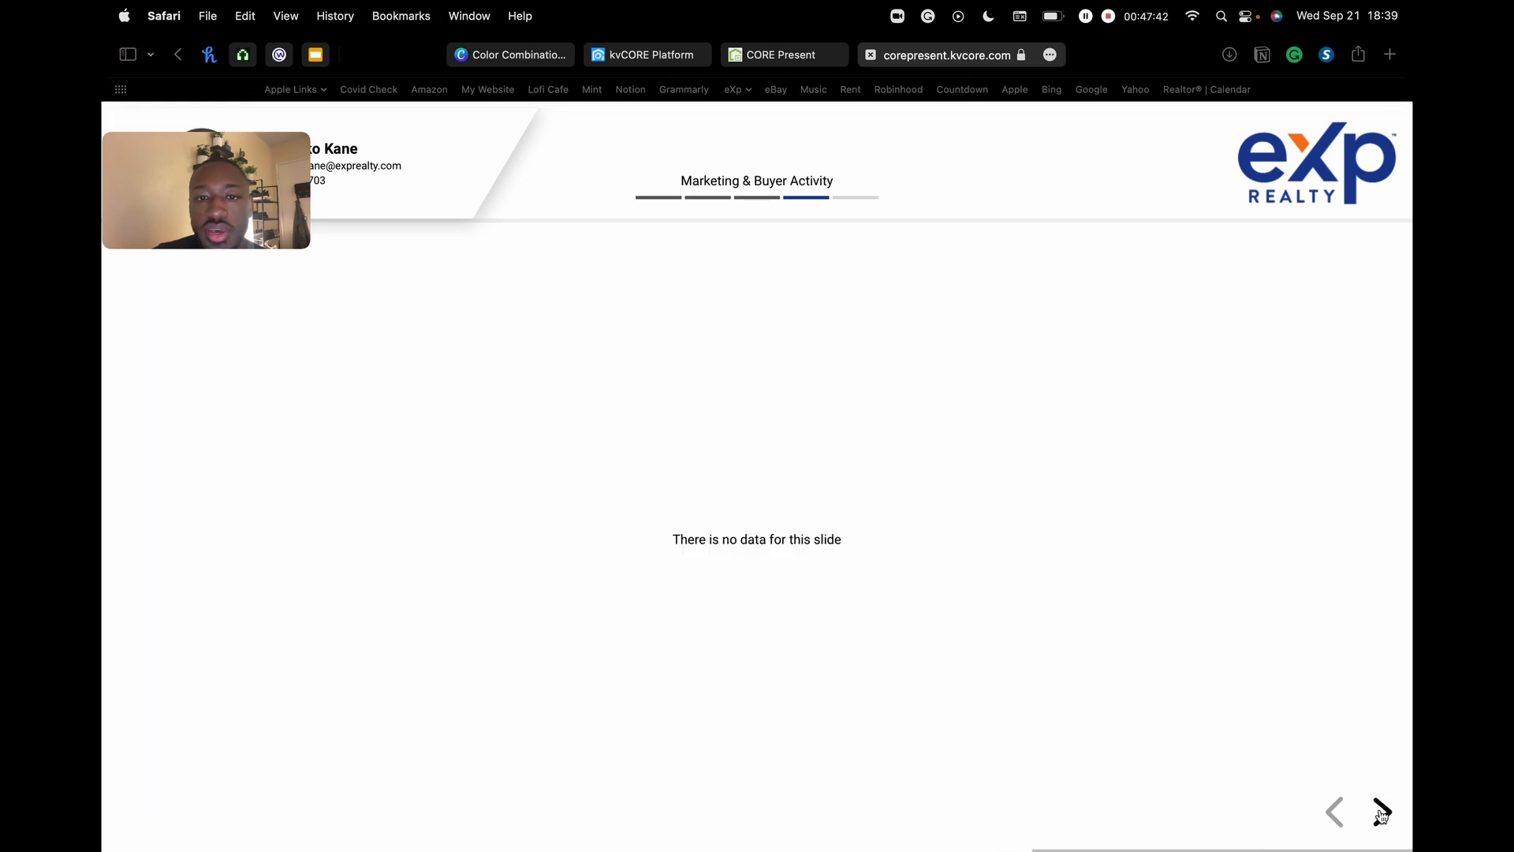
click(1383, 812)
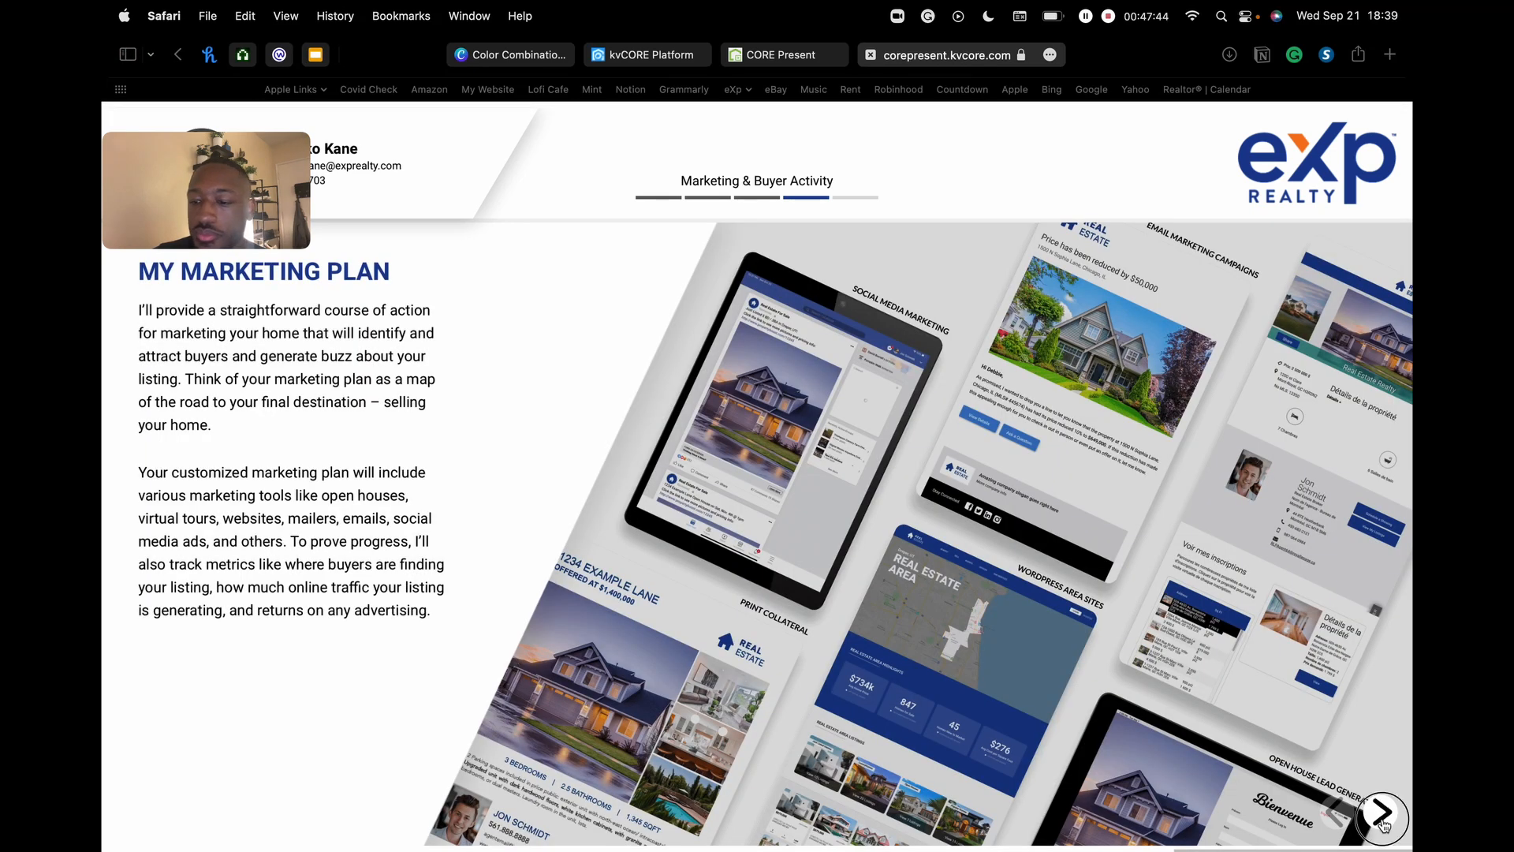
click(1383, 812)
click(1382, 820)
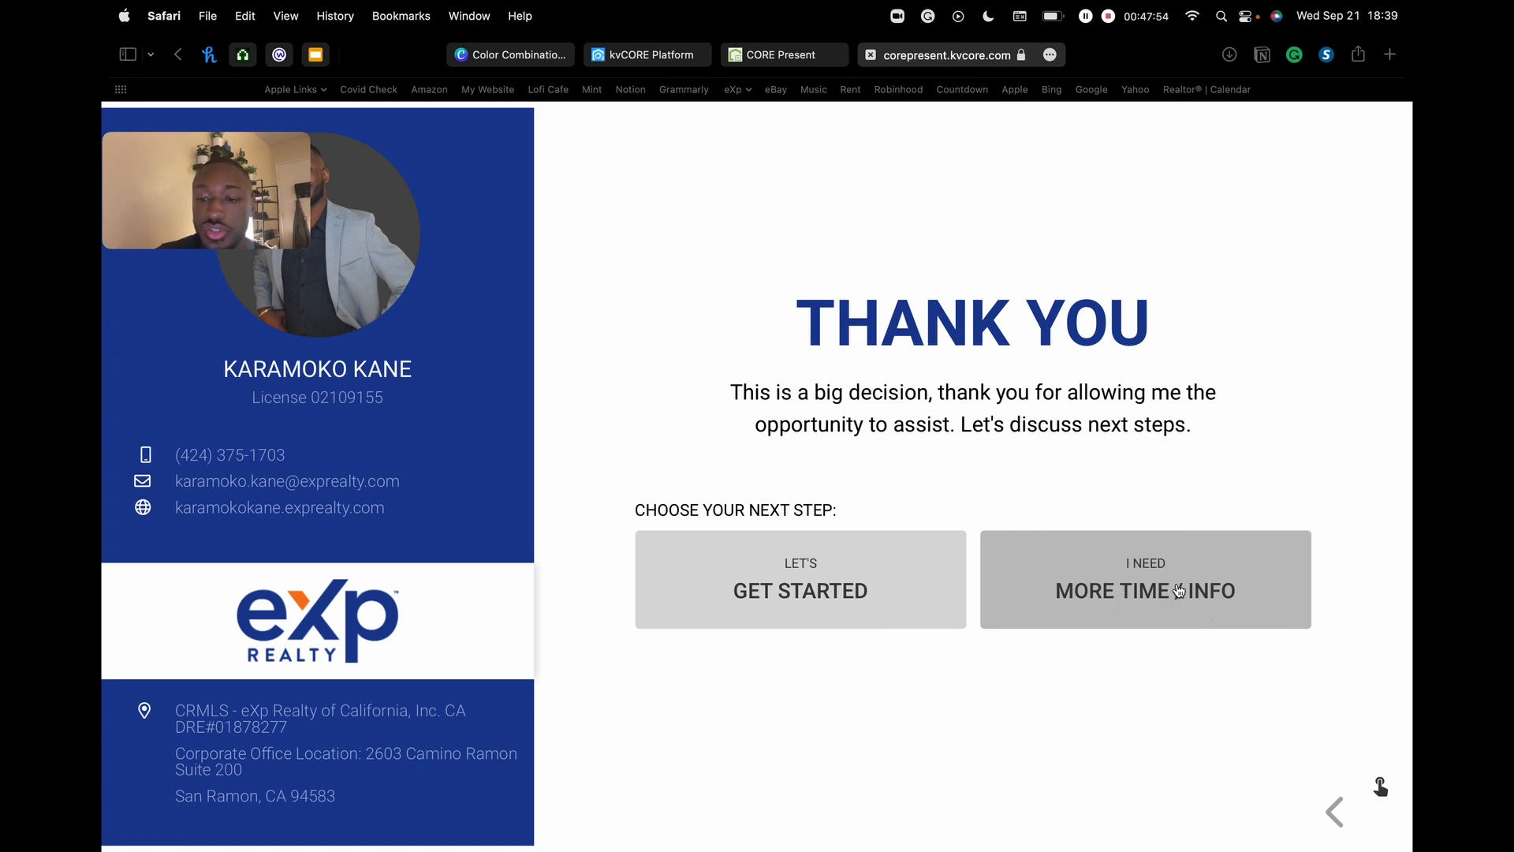
- Choose Let's Get Started as the next step and confirm it with OK
click(801, 561)
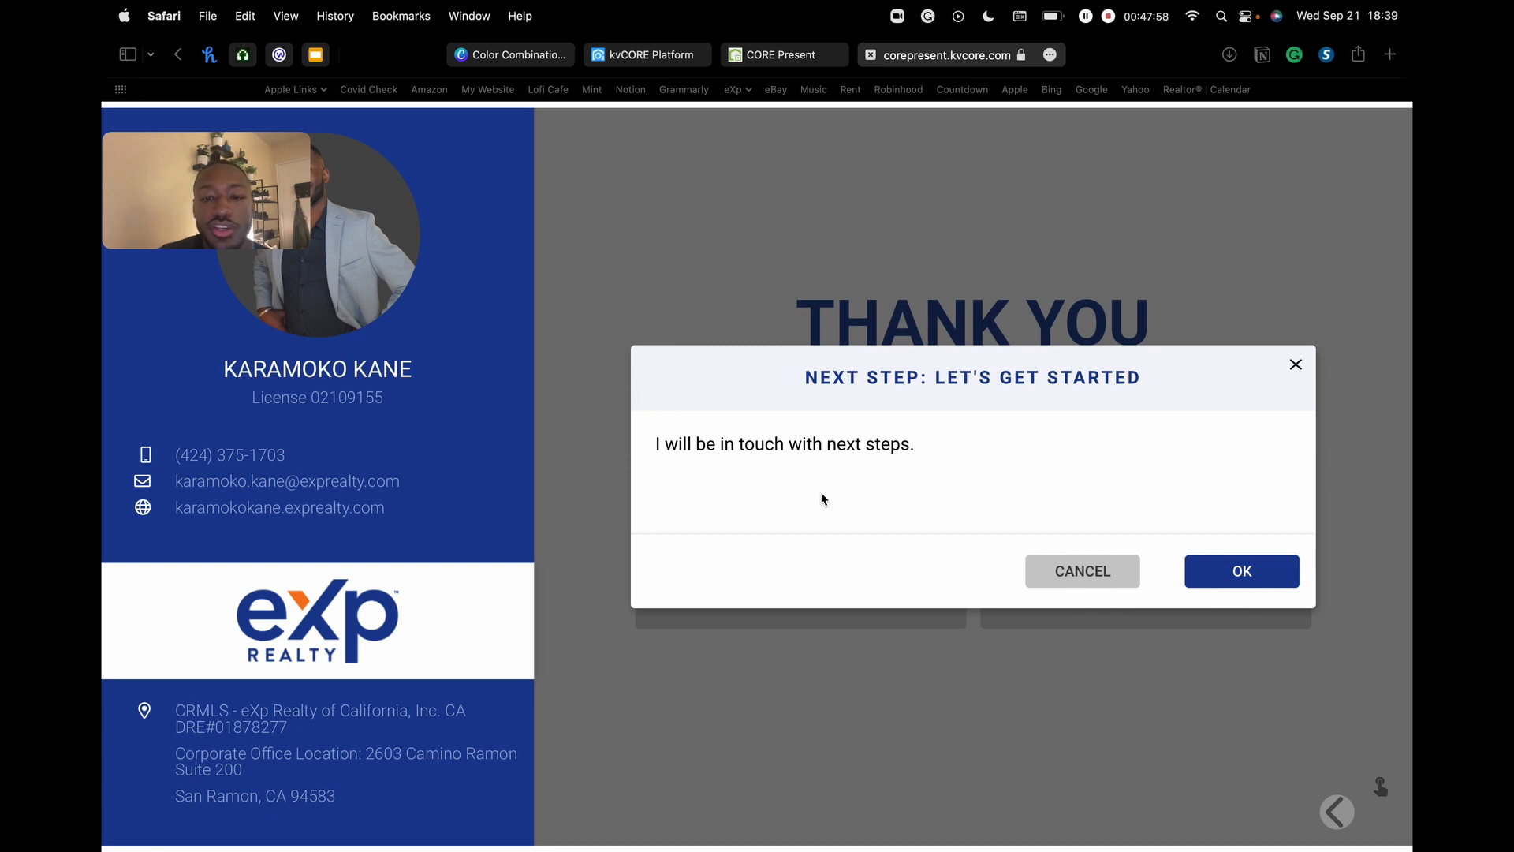
drag(687, 444, 655, 444)
click(866, 443)
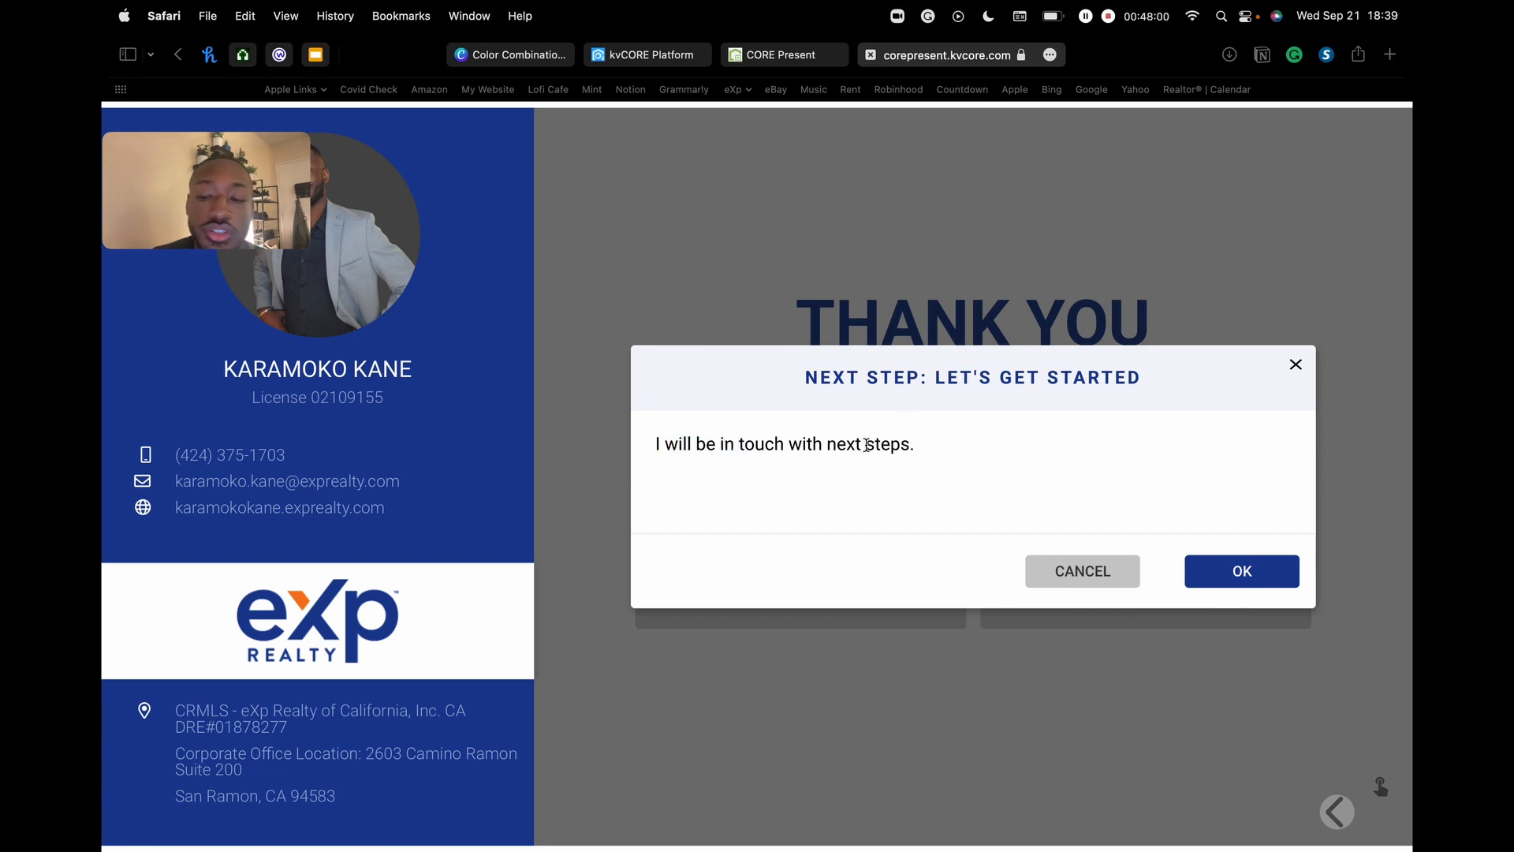
click(1252, 571)
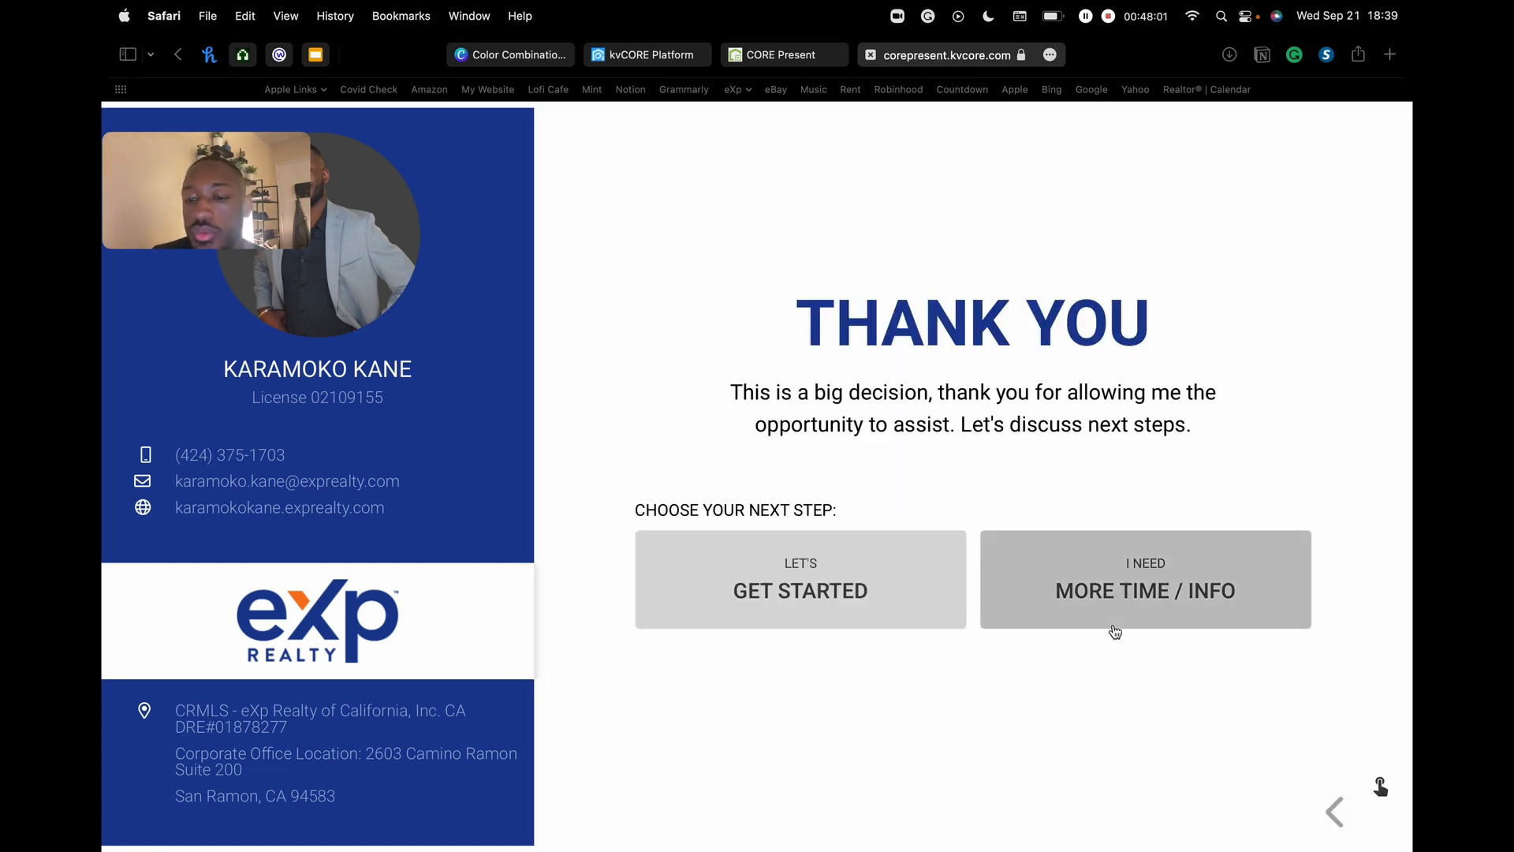
- Try the More Time / Info response with Other ticked, cancel it, and return to the dashboard tab
click(1145, 588)
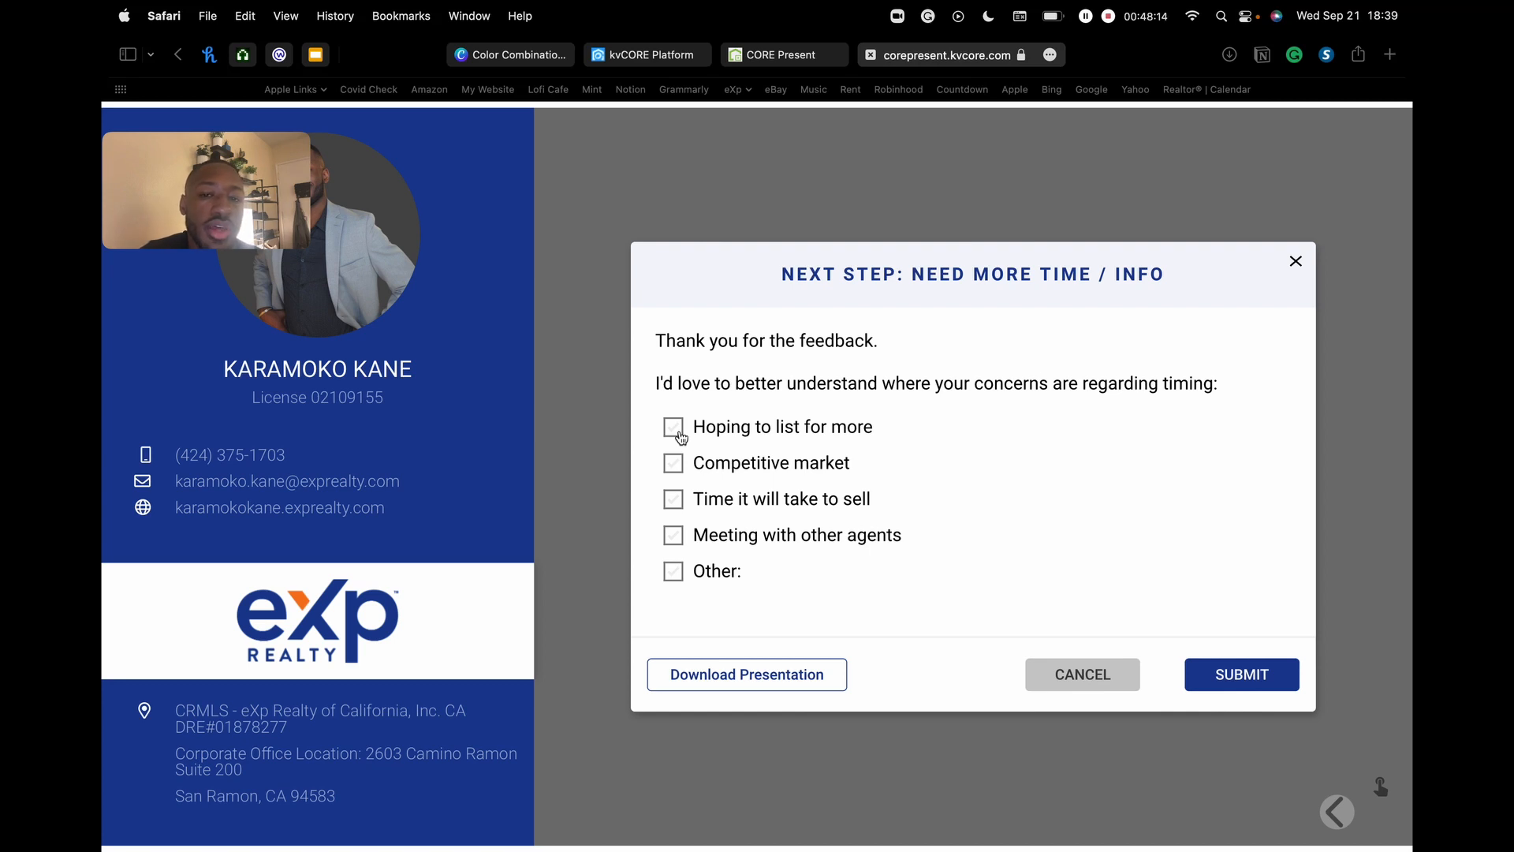
click(672, 571)
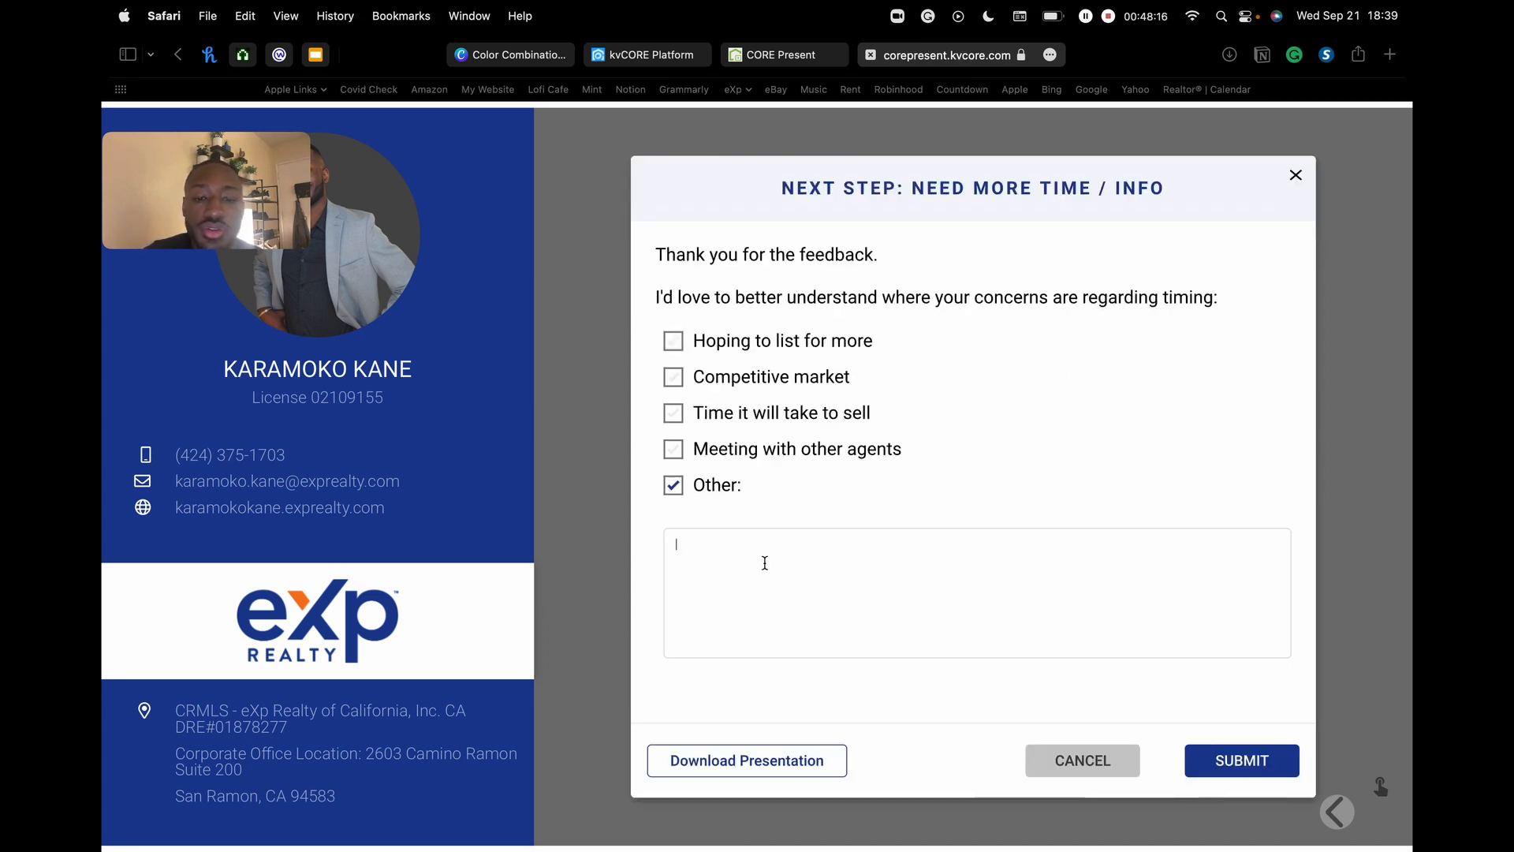
text(ujibuhvj knjkn)
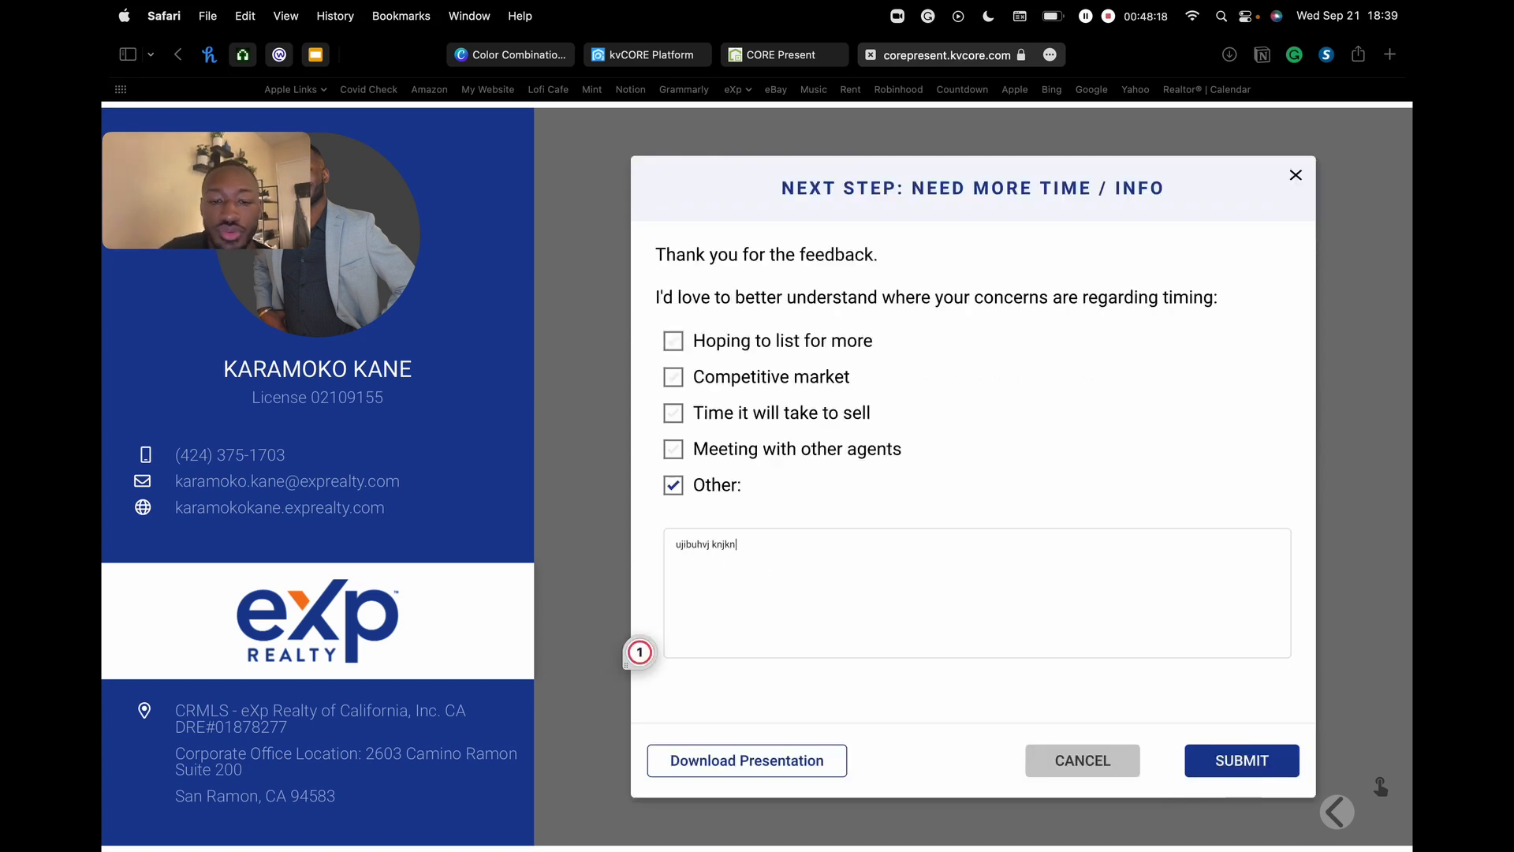
key(BackSpace)
key(BackSpace)
key(BackSpace)
key(BackSpace)
key(BackSpace)
key(BackSpace)
key(BackSpace)
key(BackSpace)
key(BackSpace)
key(BackSpace)
key(BackSpace)
key(BackSpace)
key(BackSpace)
key(BackSpace)
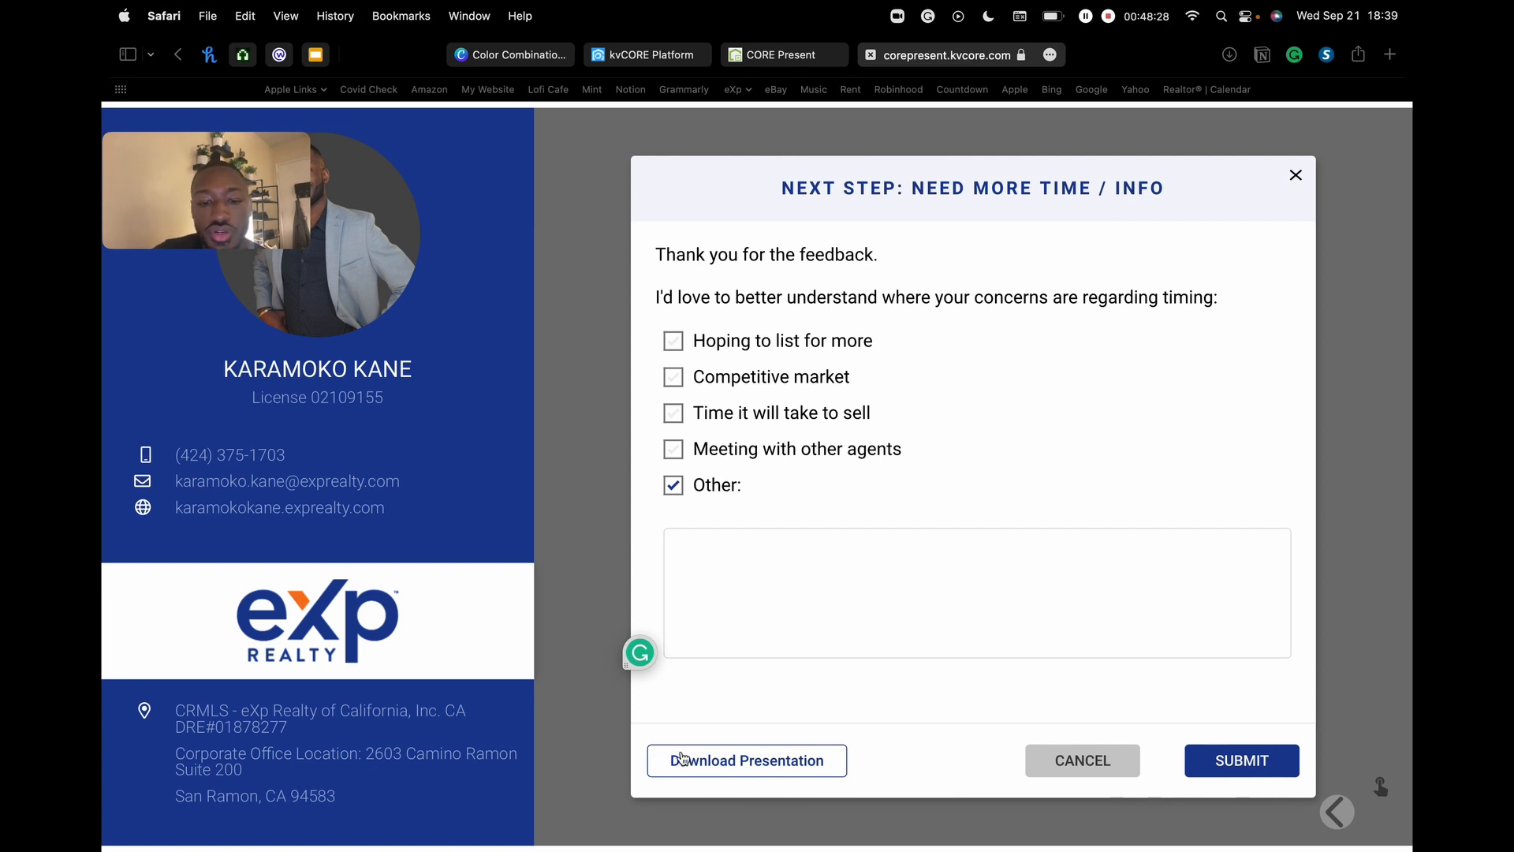
click(1108, 776)
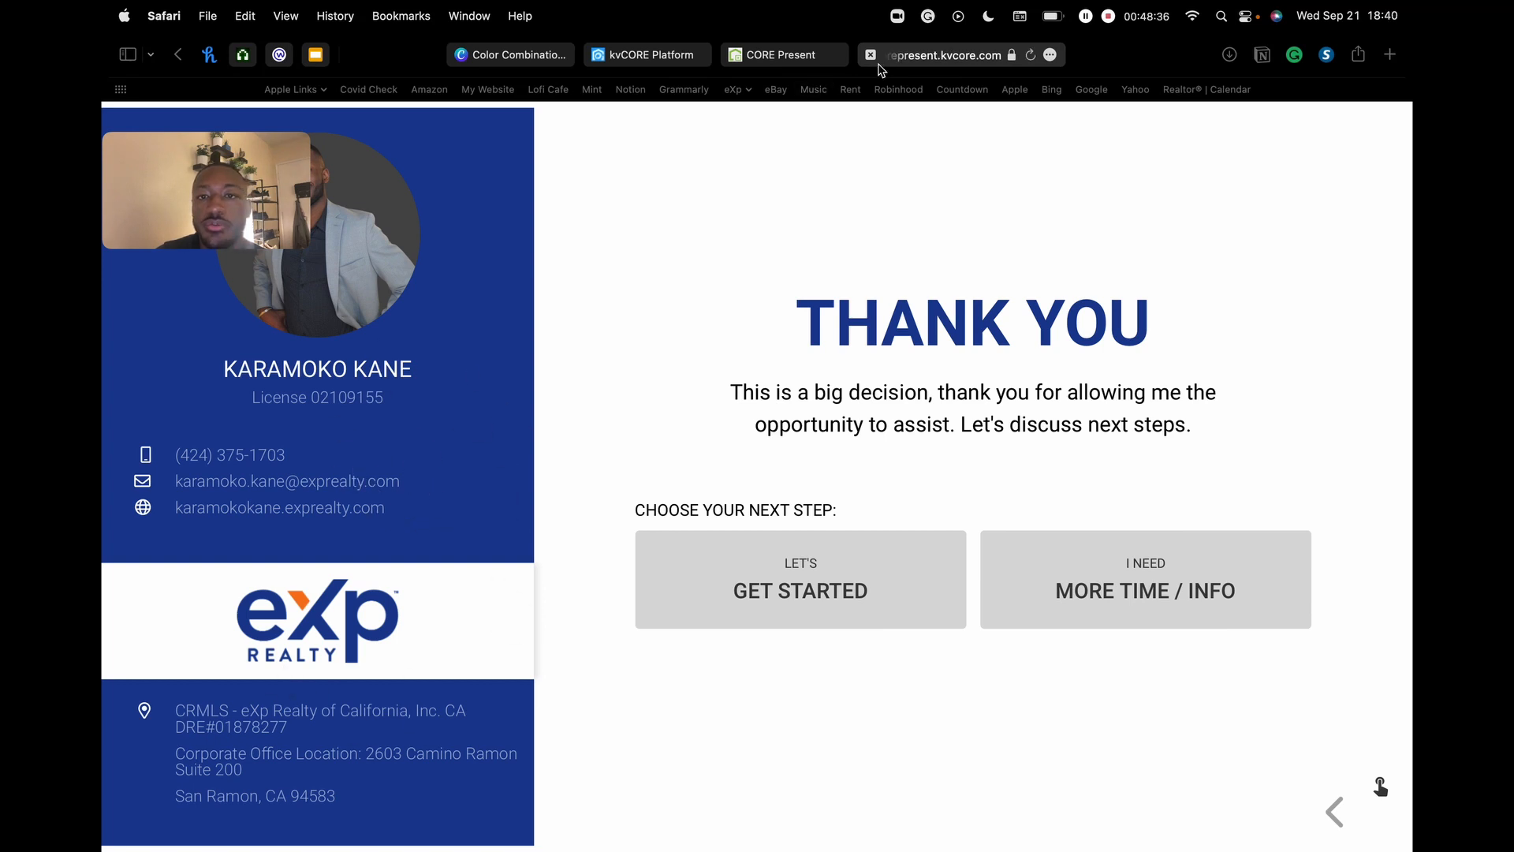
click(788, 55)
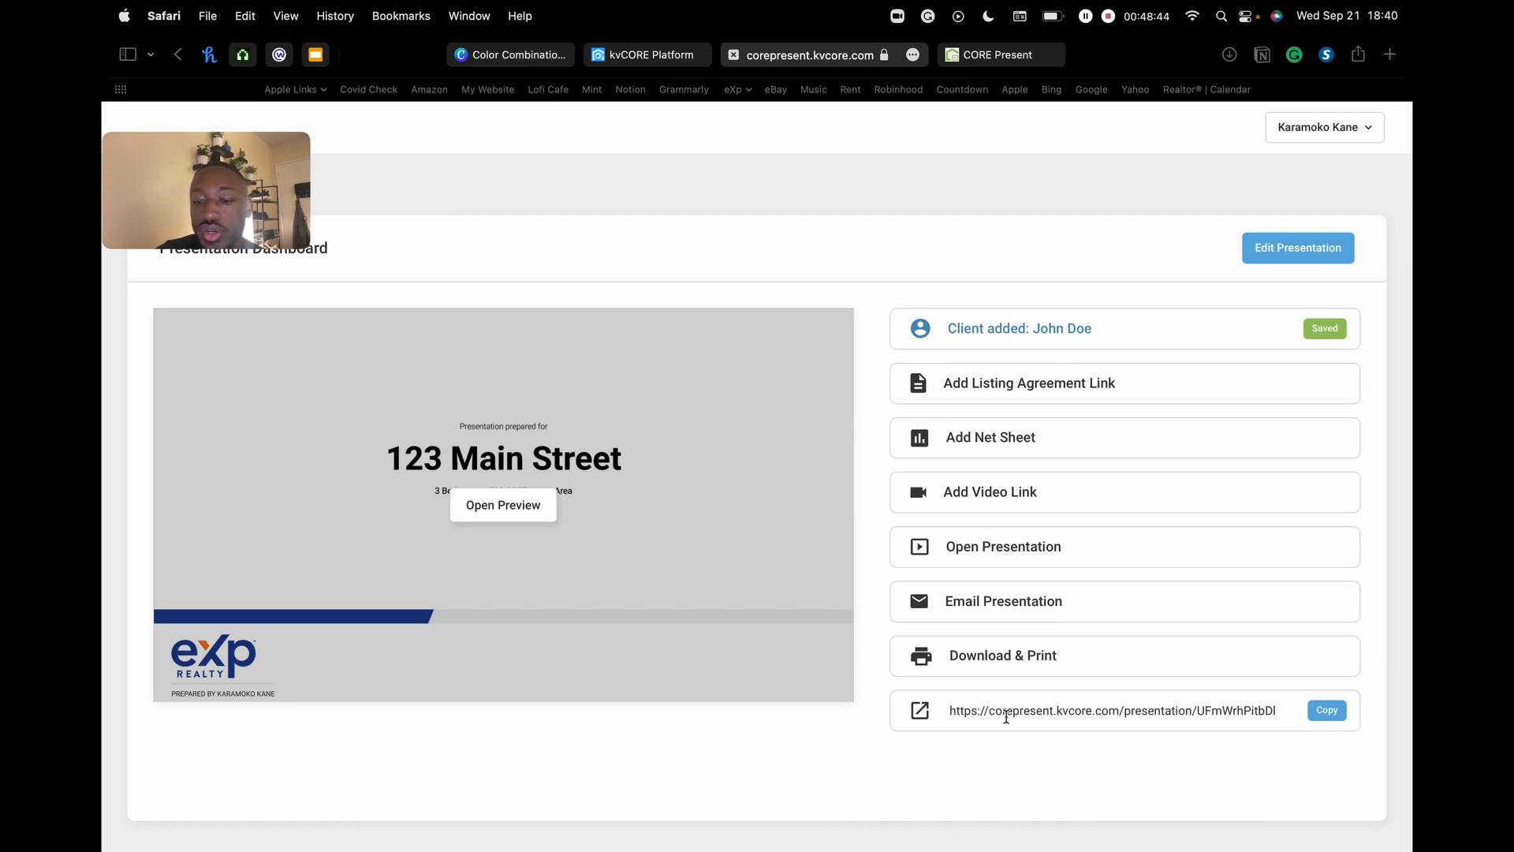
- Copy the presentation's share link and load it in a new browser tab
click(1323, 711)
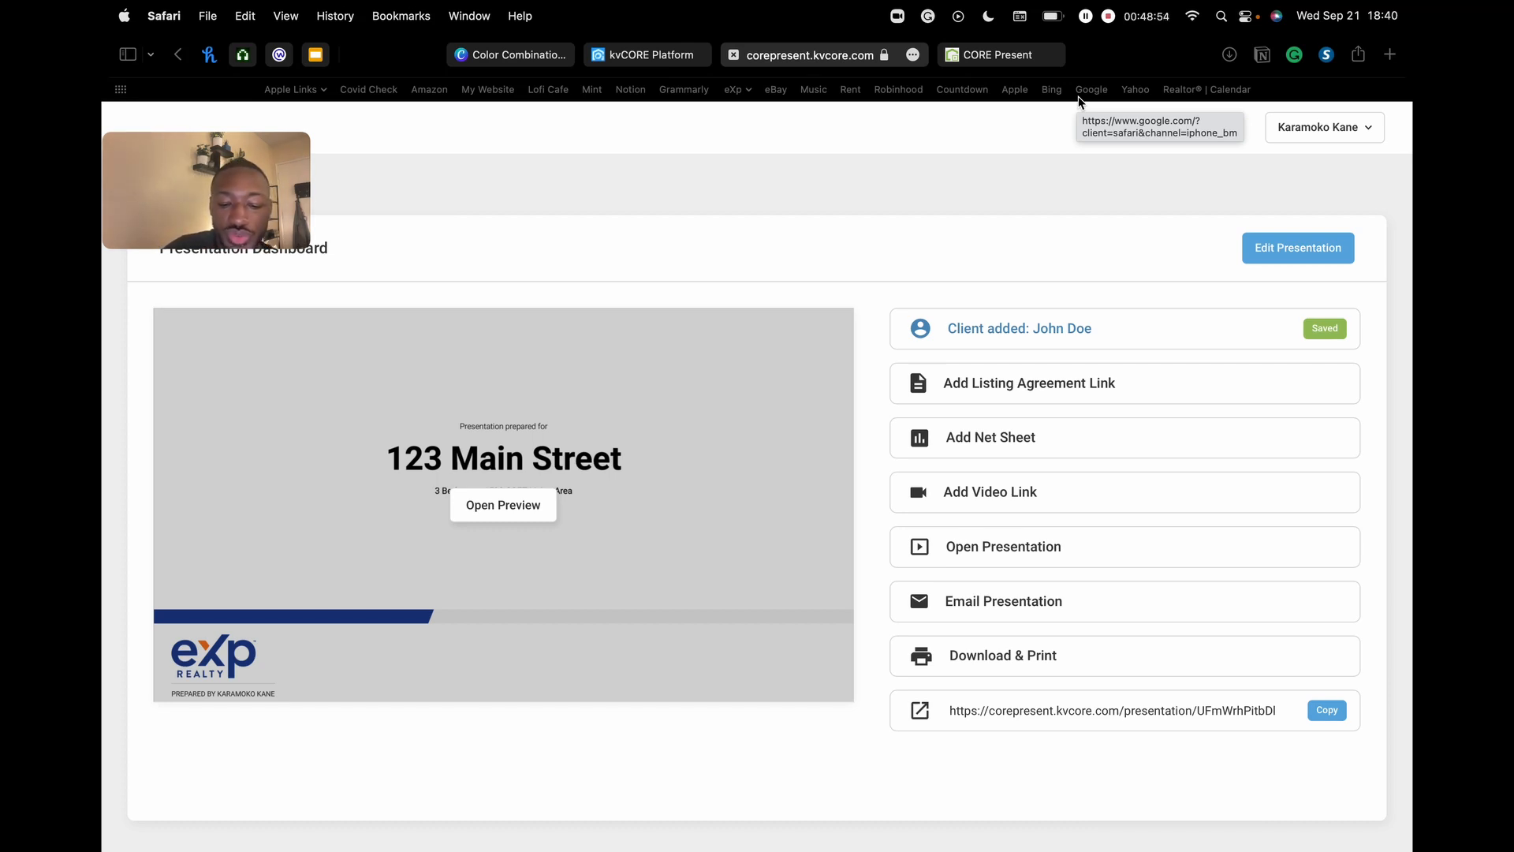
key(super+t)
key(super+v)
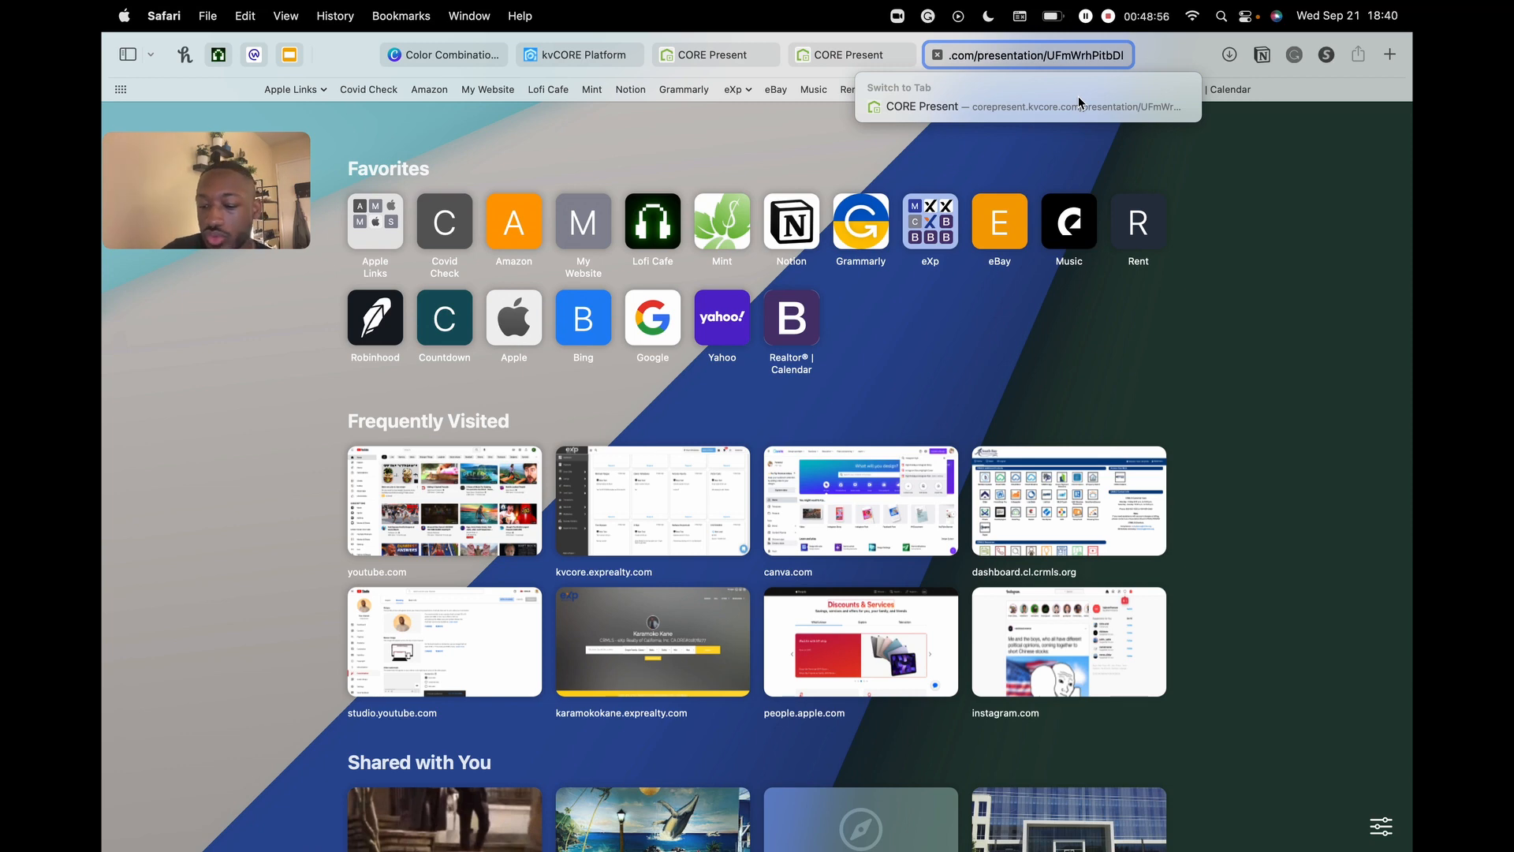
key(Return)
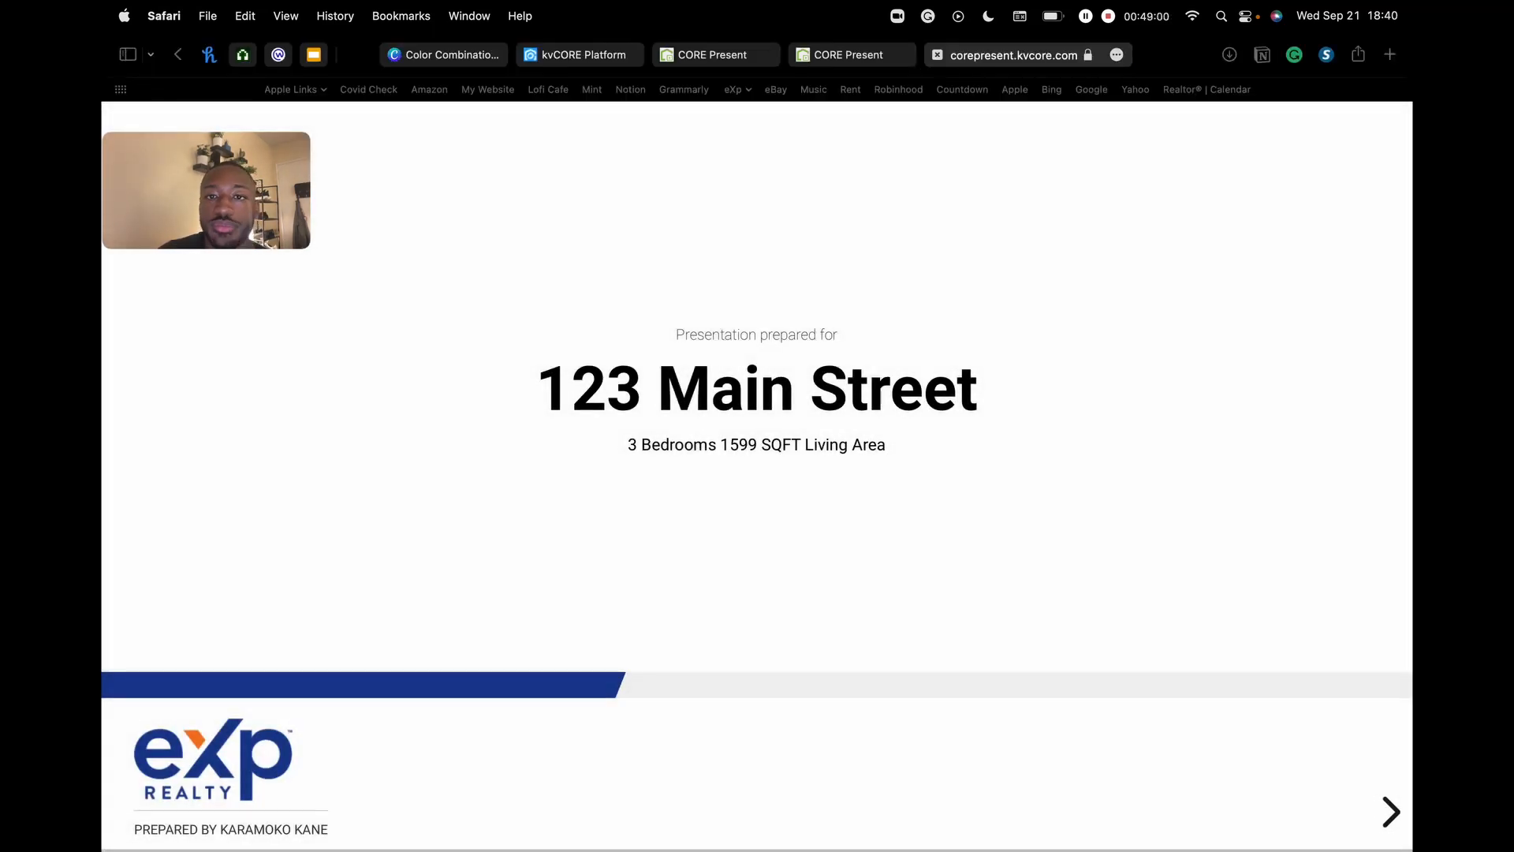
- Close the 123 Main Street preview and THANK YOU tabs
click(970, 57)
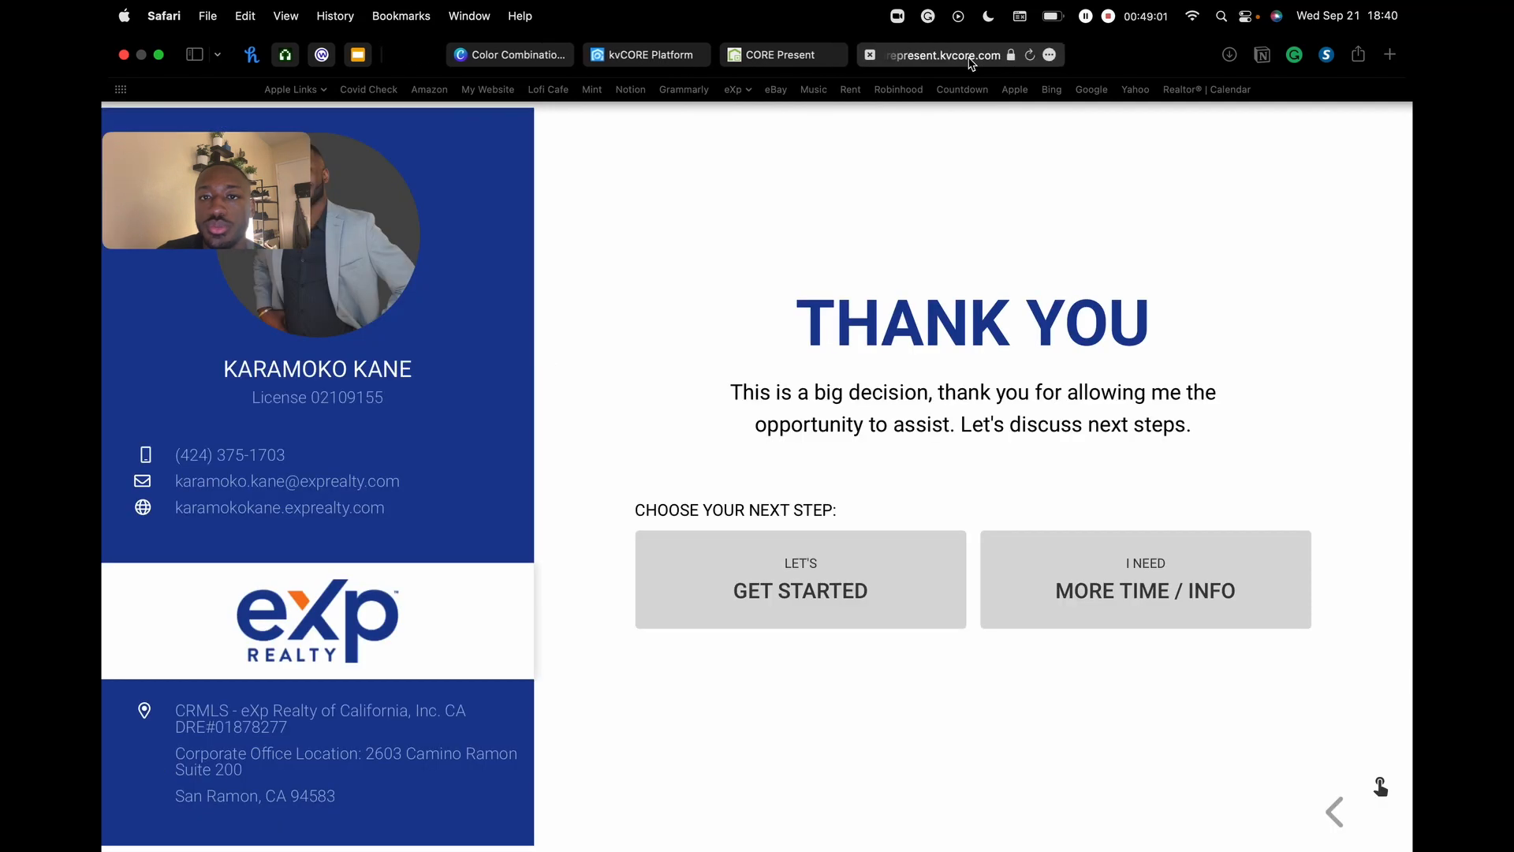
click(871, 55)
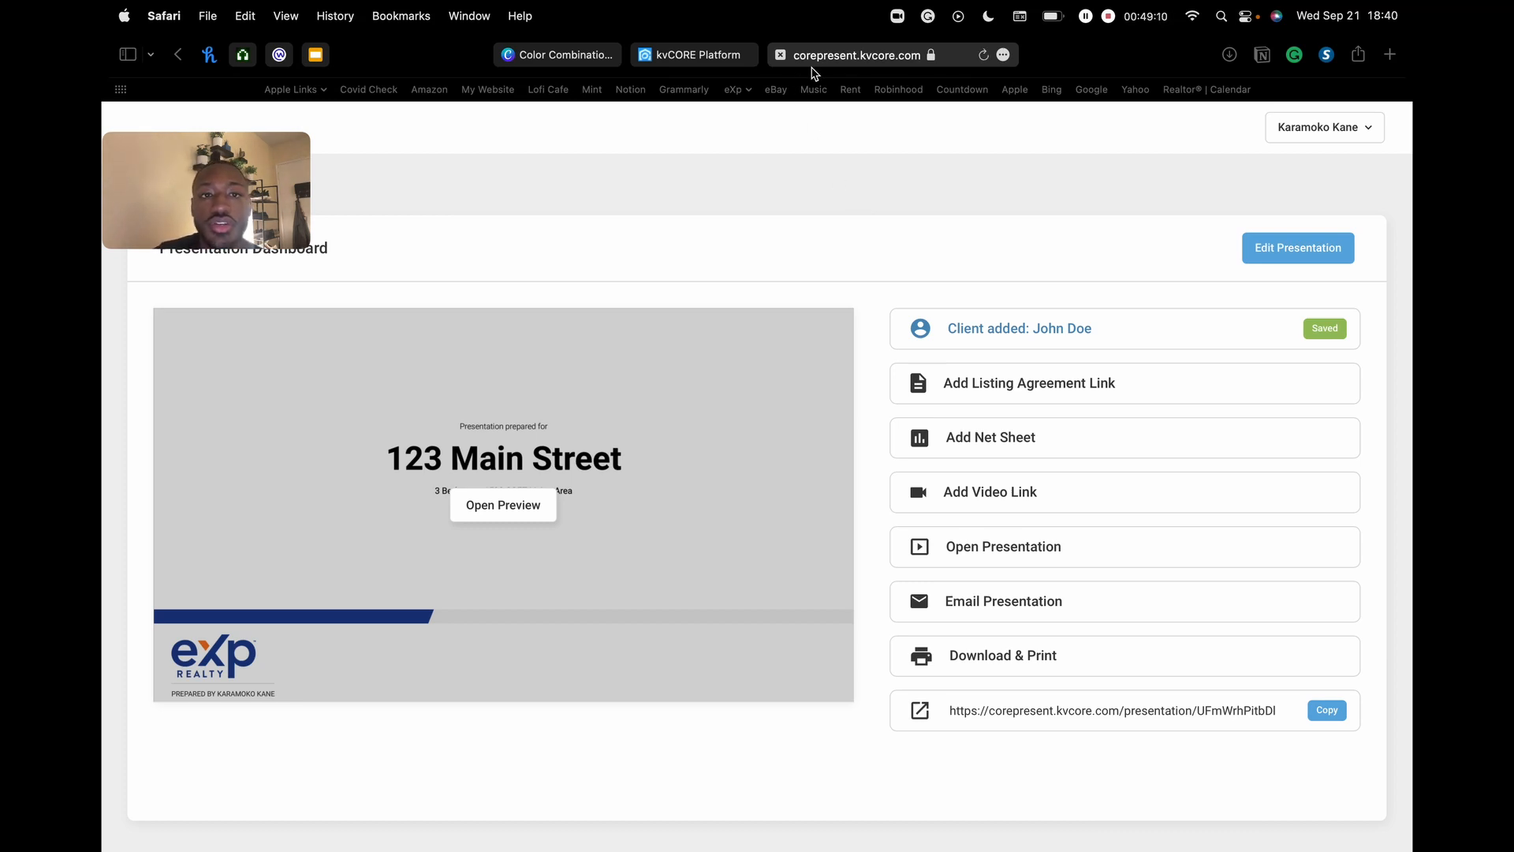
drag(246, 197, 255, 798)
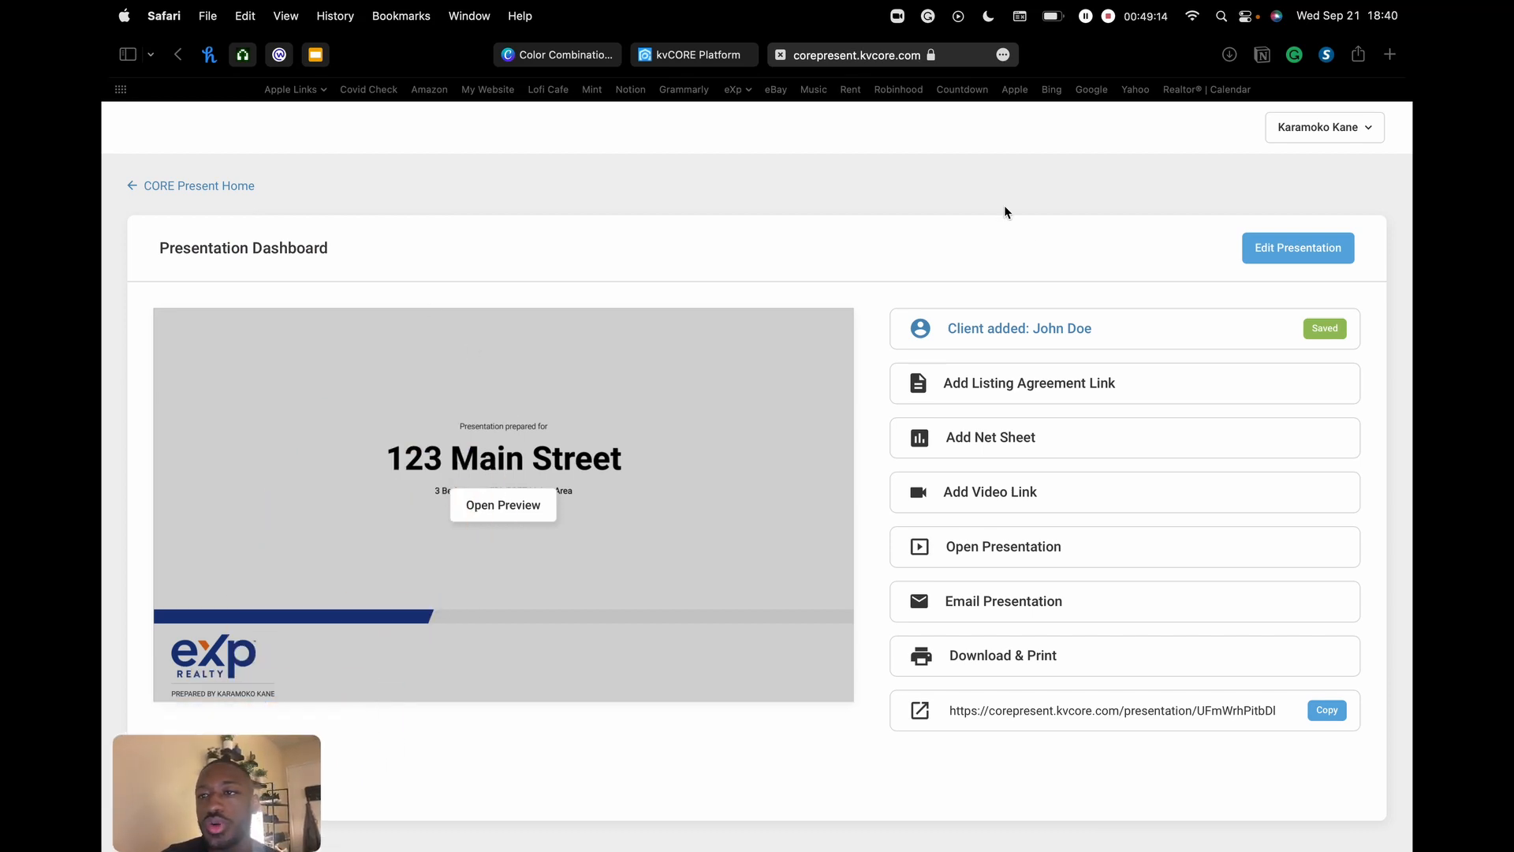
- Return to the CORE Present home page and look over the presentation stats
click(175, 187)
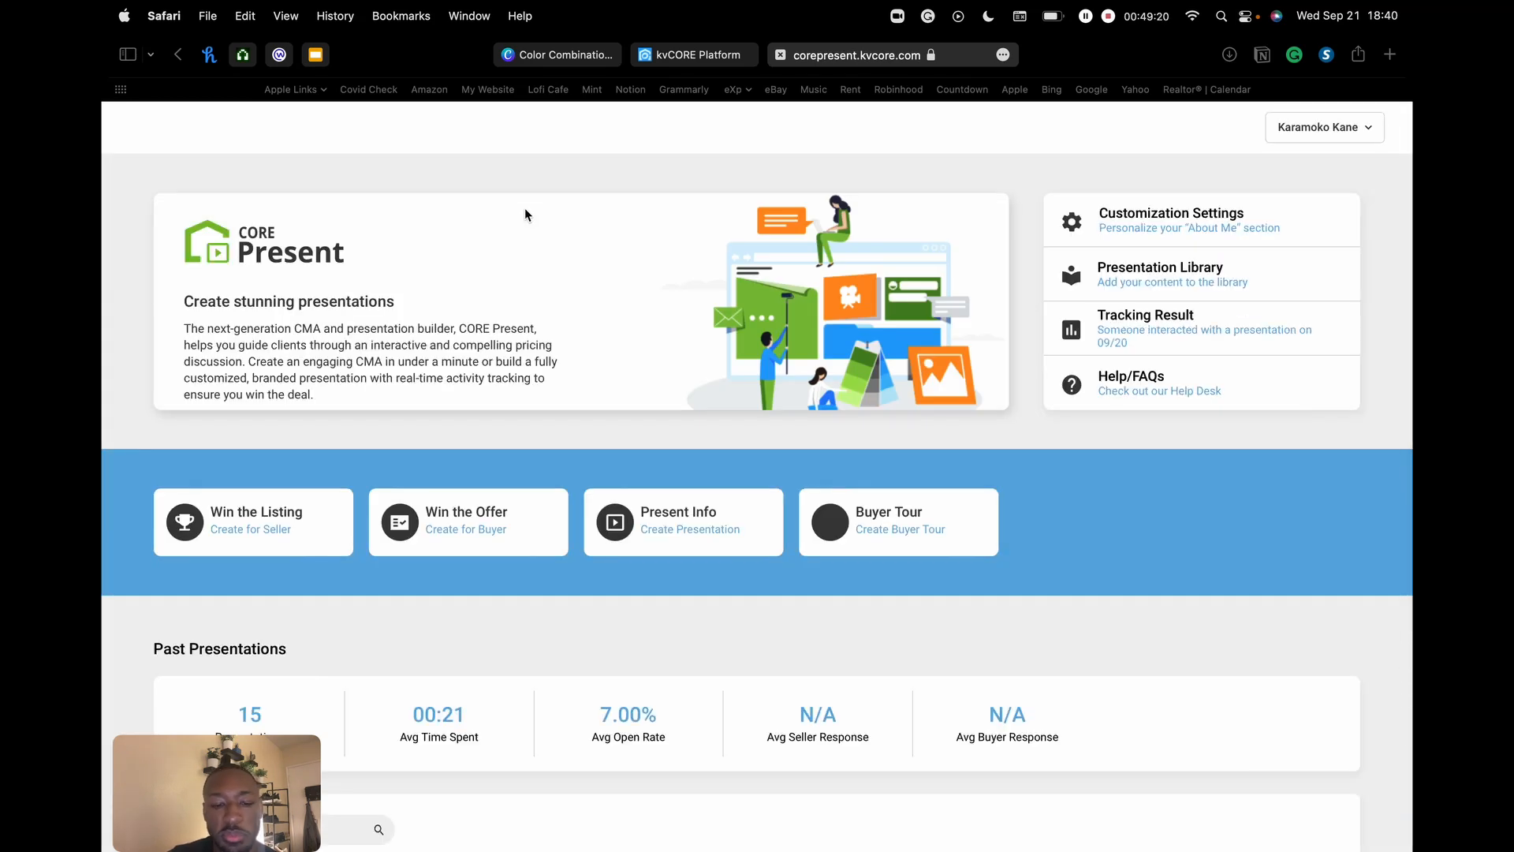
scroll(806, 283, down, 10)
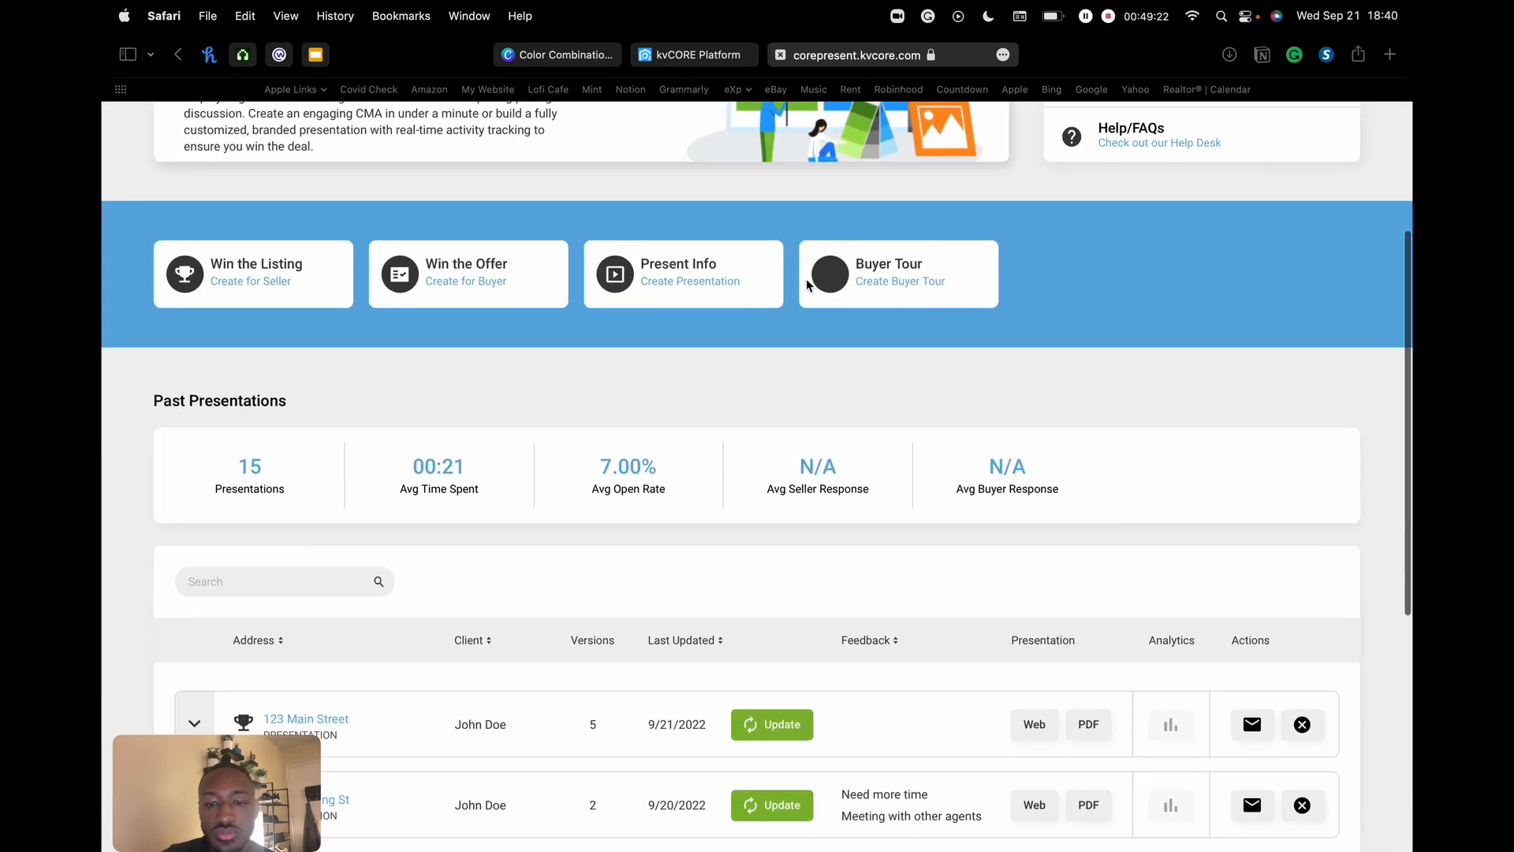
scroll(781, 300, down, 2)
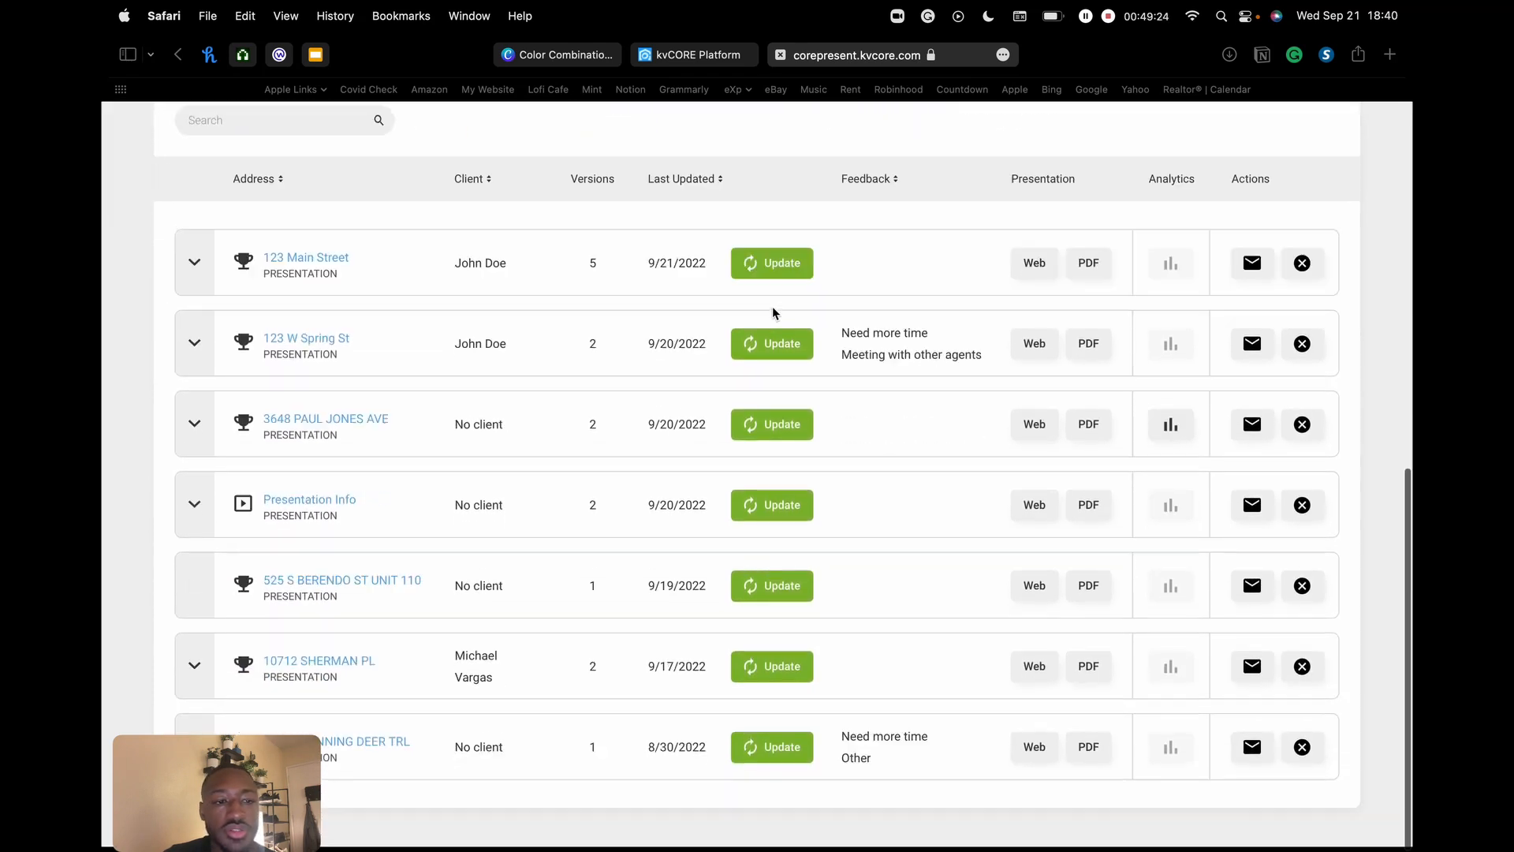
scroll(430, 324, up, 3)
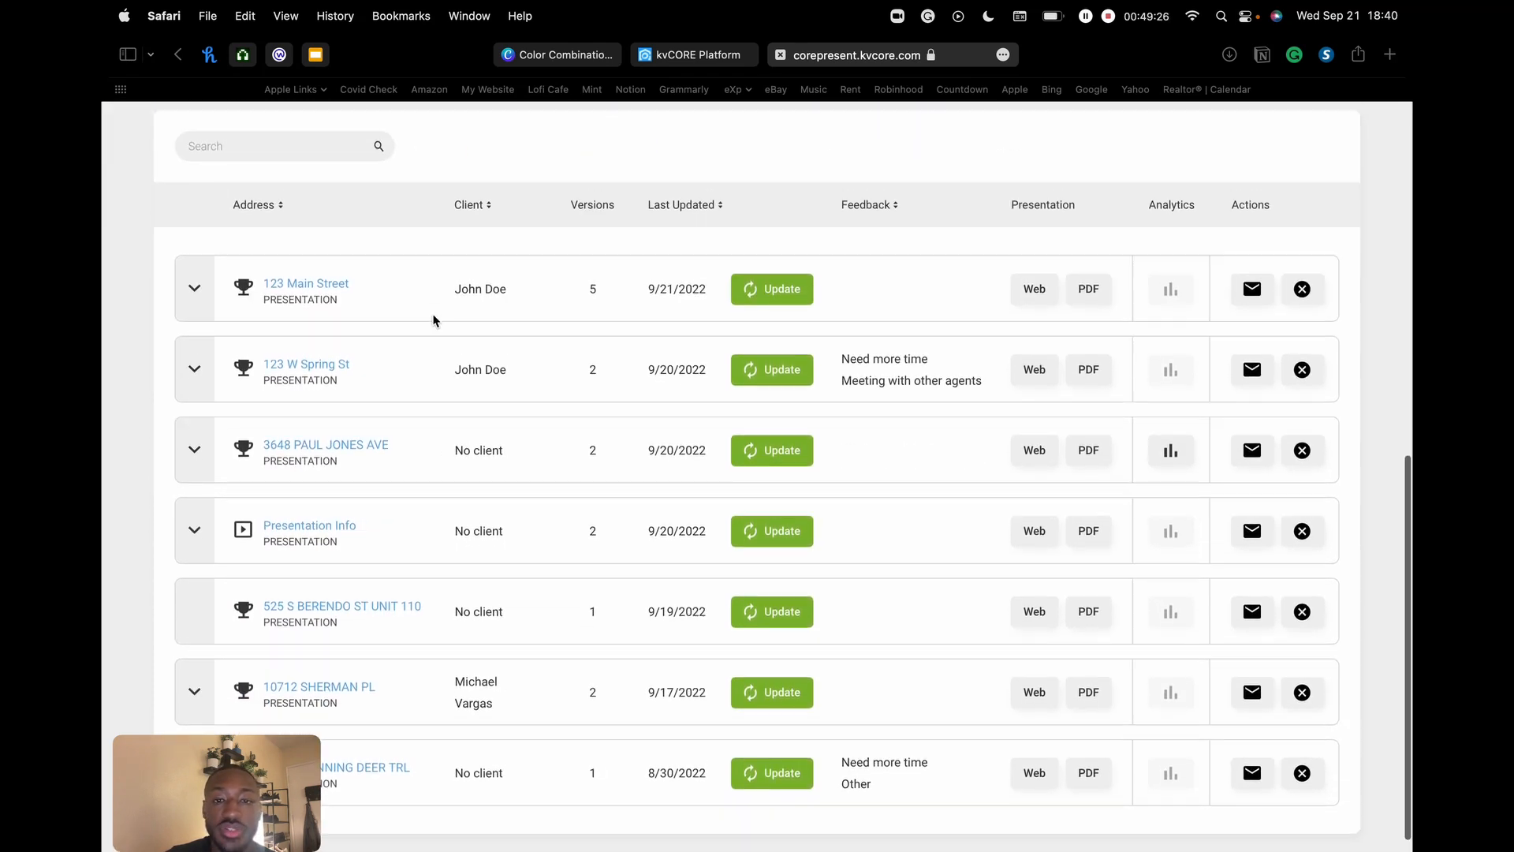
scroll(438, 421, up, 3)
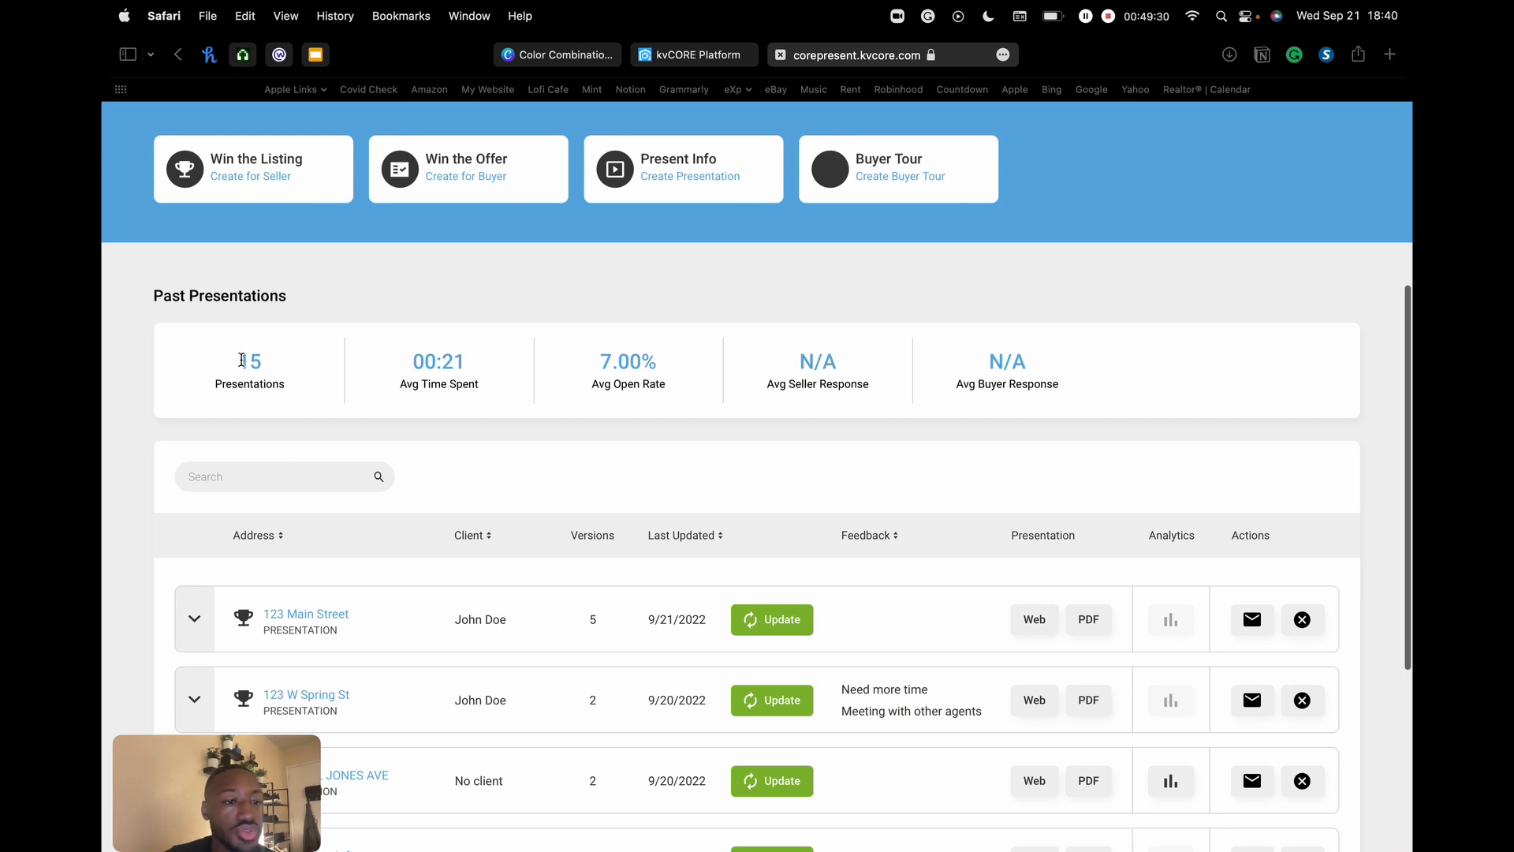
drag(243, 361, 275, 358)
scroll(276, 359, up, 1)
click(517, 369)
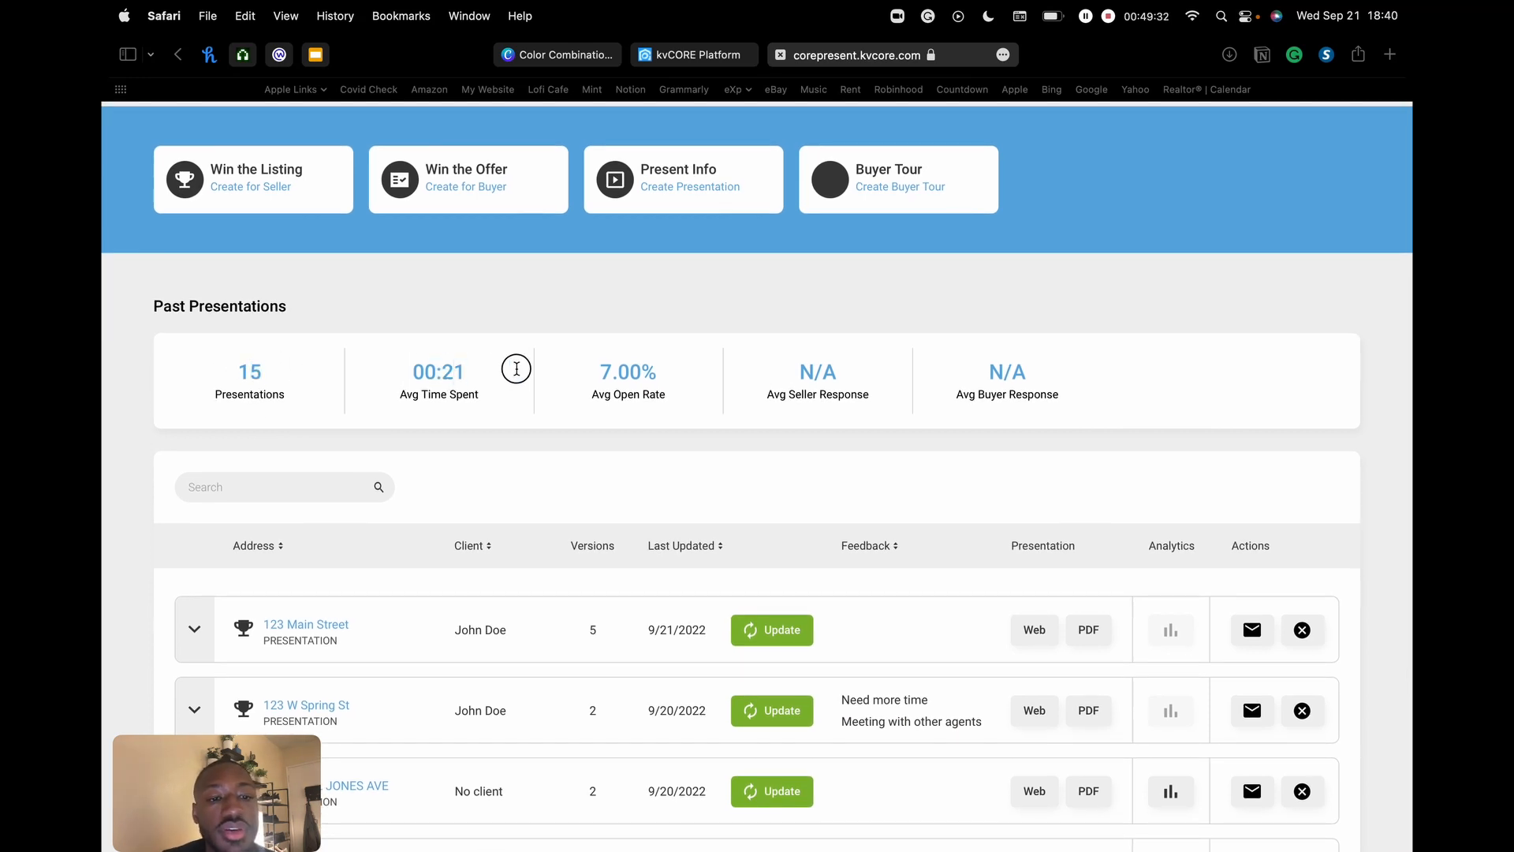
scroll(518, 371, up, 1)
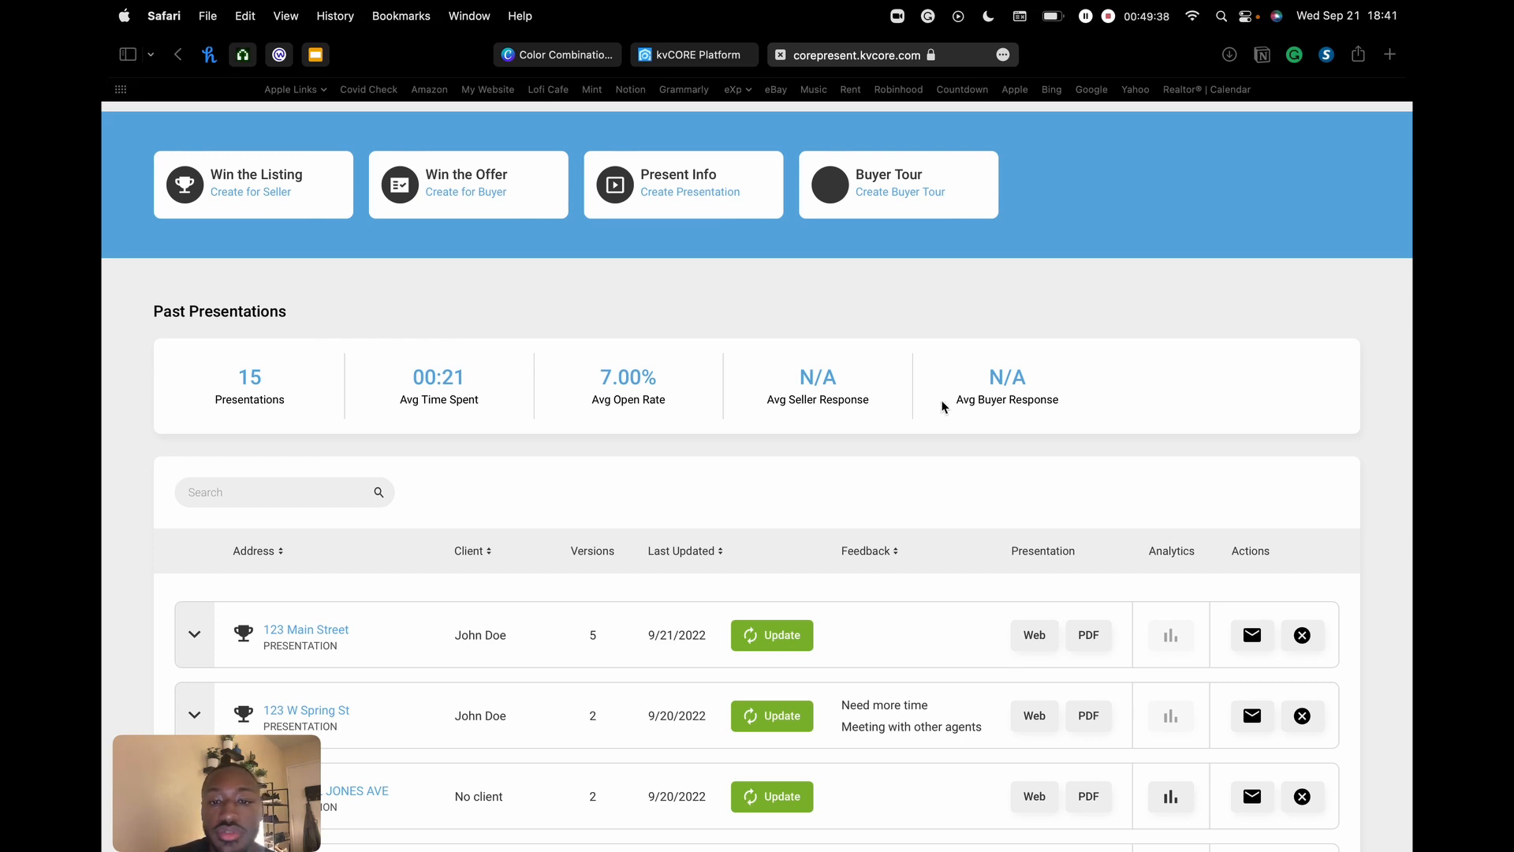
scroll(983, 427, down, 2)
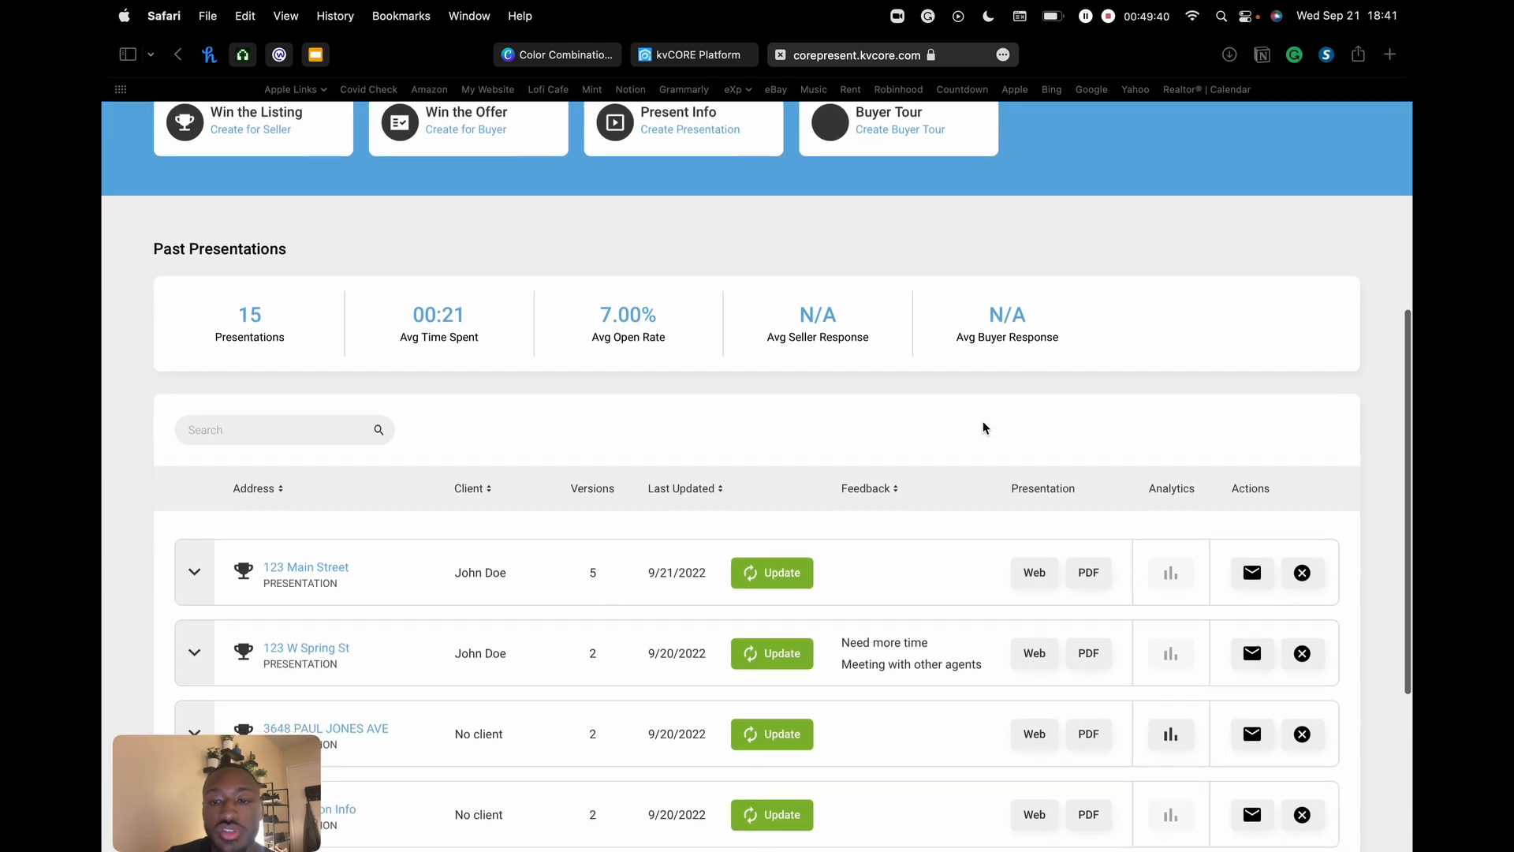
scroll(983, 428, down, 6)
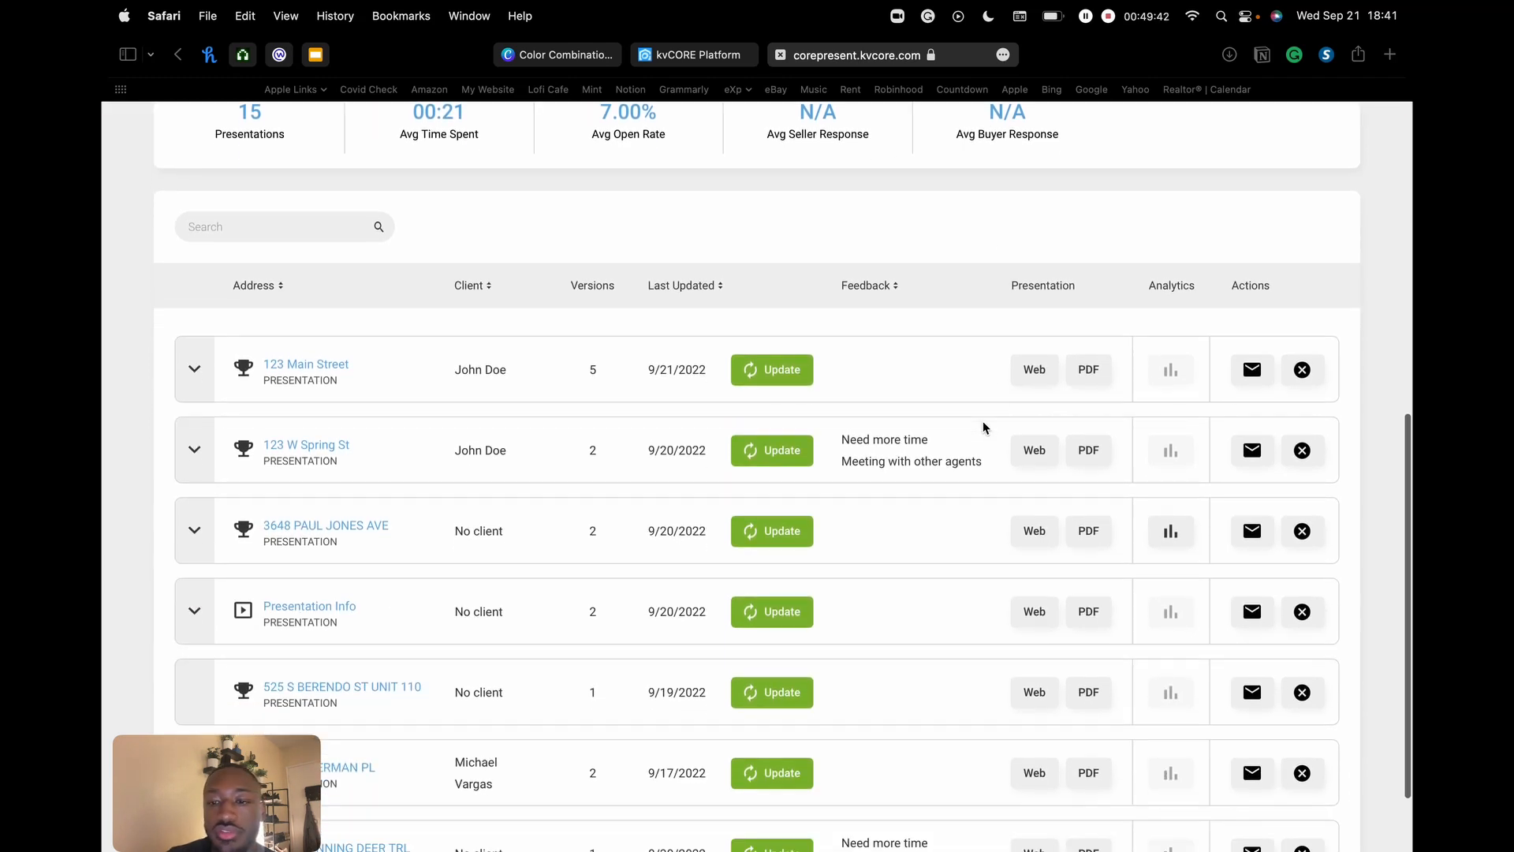
scroll(983, 428, down, 2)
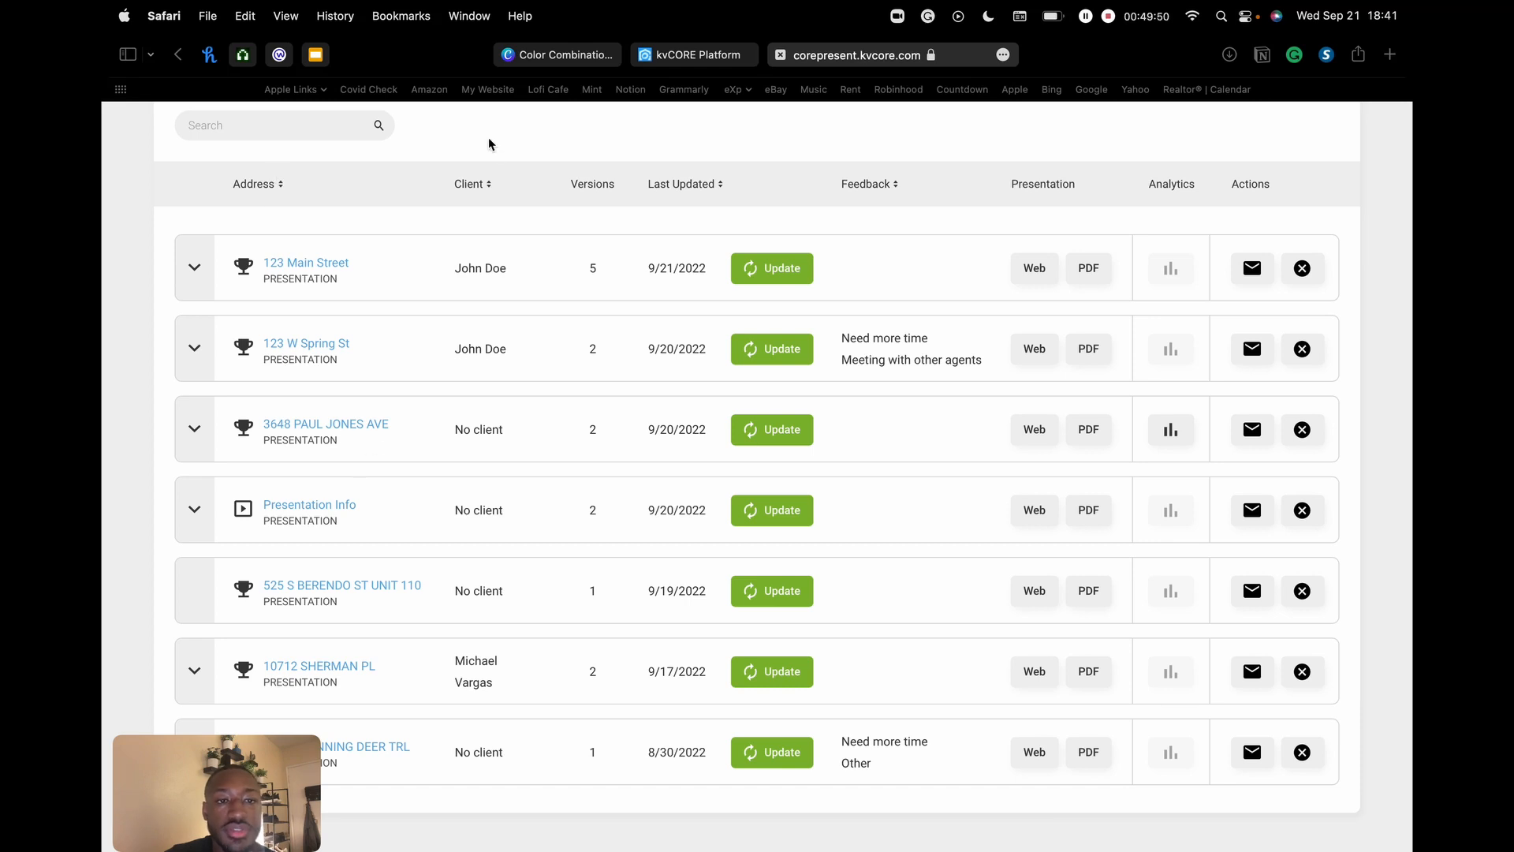
scroll(511, 324, down, 3)
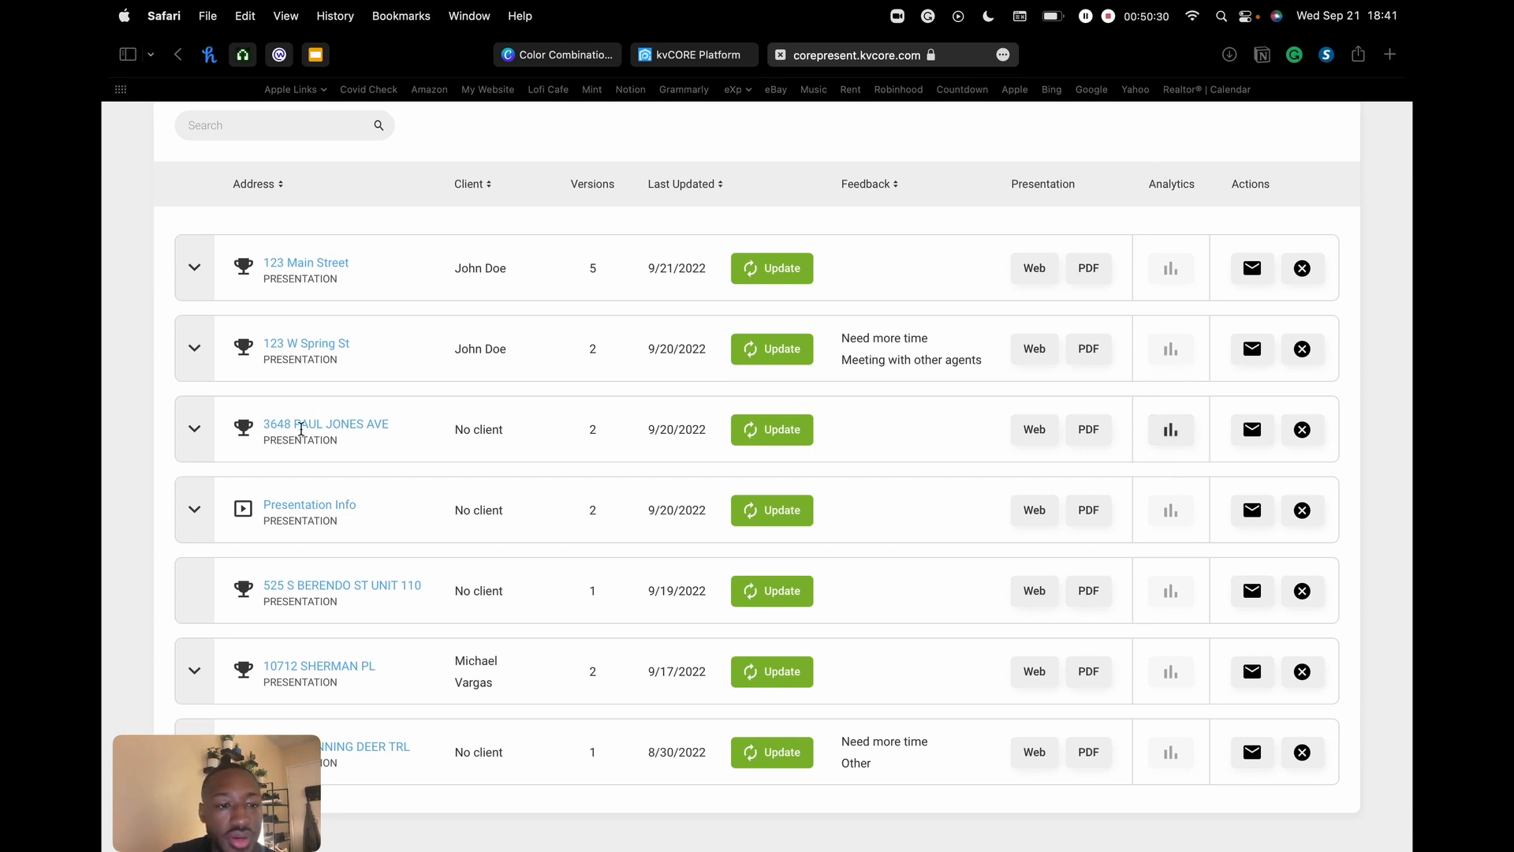
drag(280, 426, 392, 427)
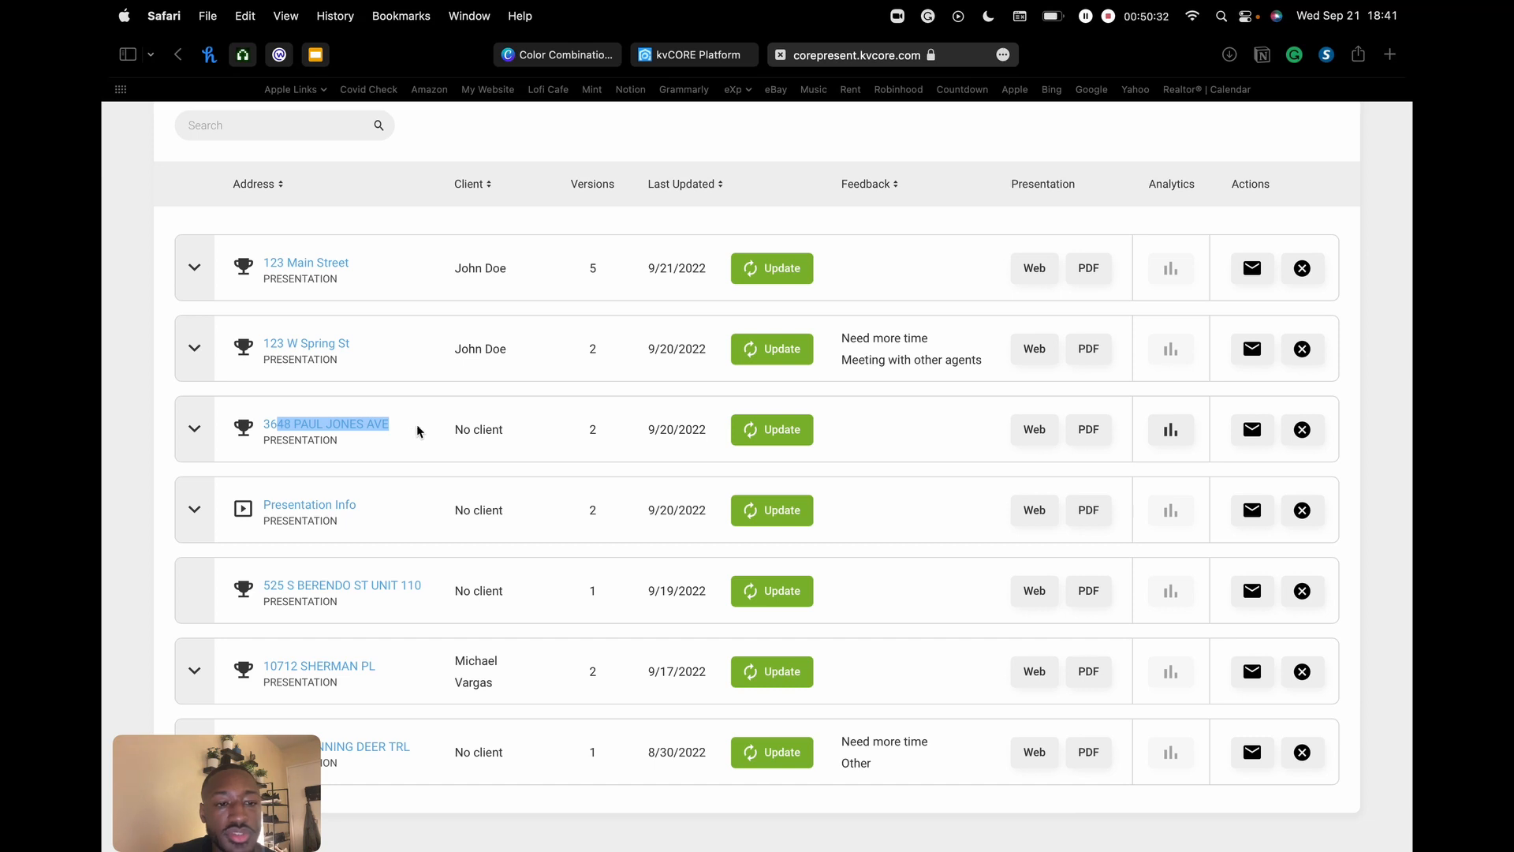
click(1170, 434)
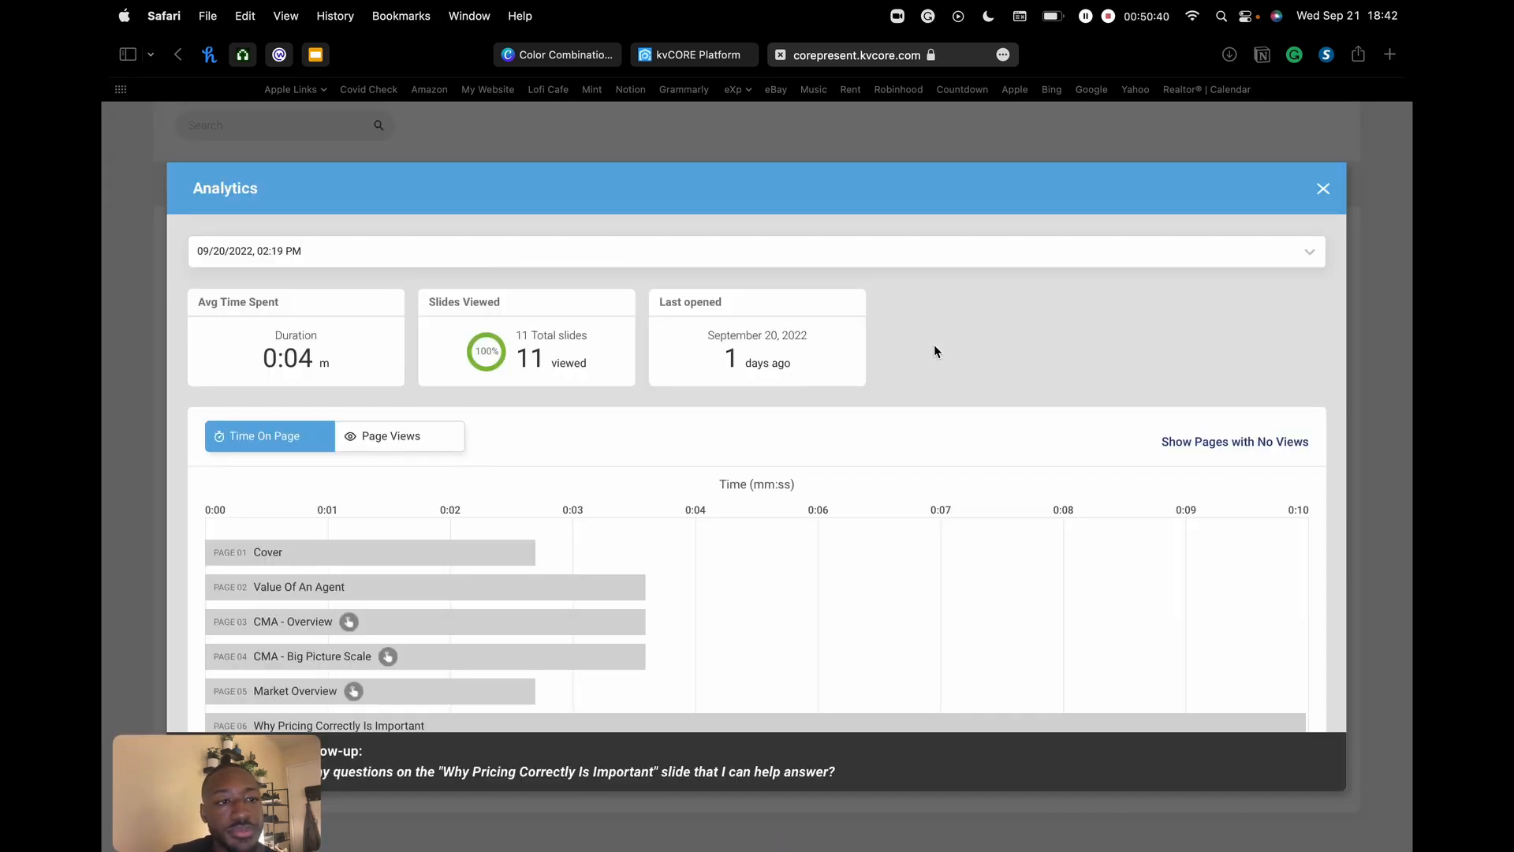
scroll(635, 501, down, 3)
scroll(645, 503, up, 3)
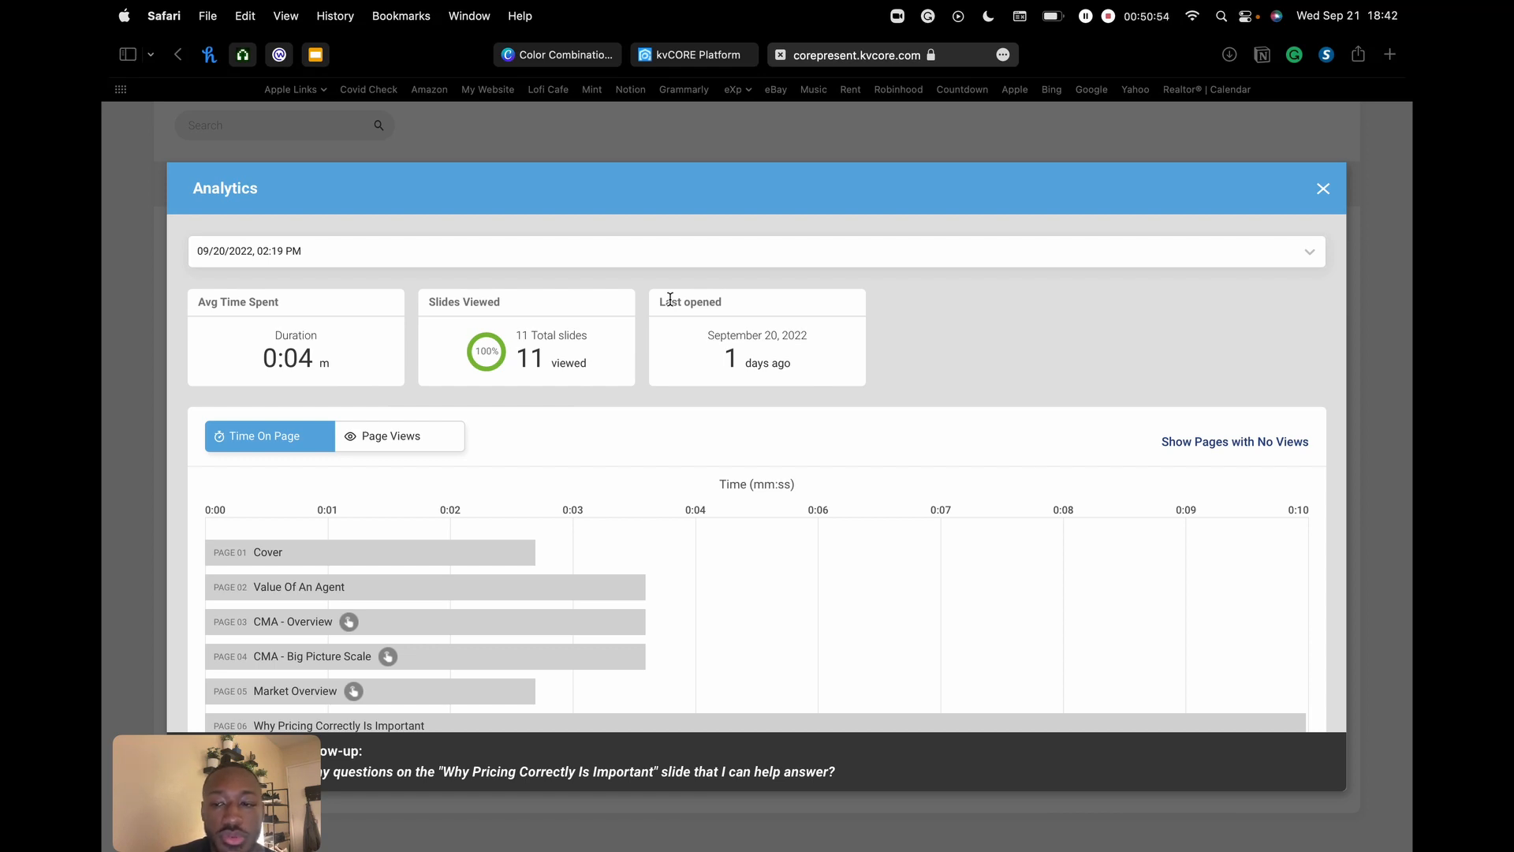
scroll(883, 366, down, 5)
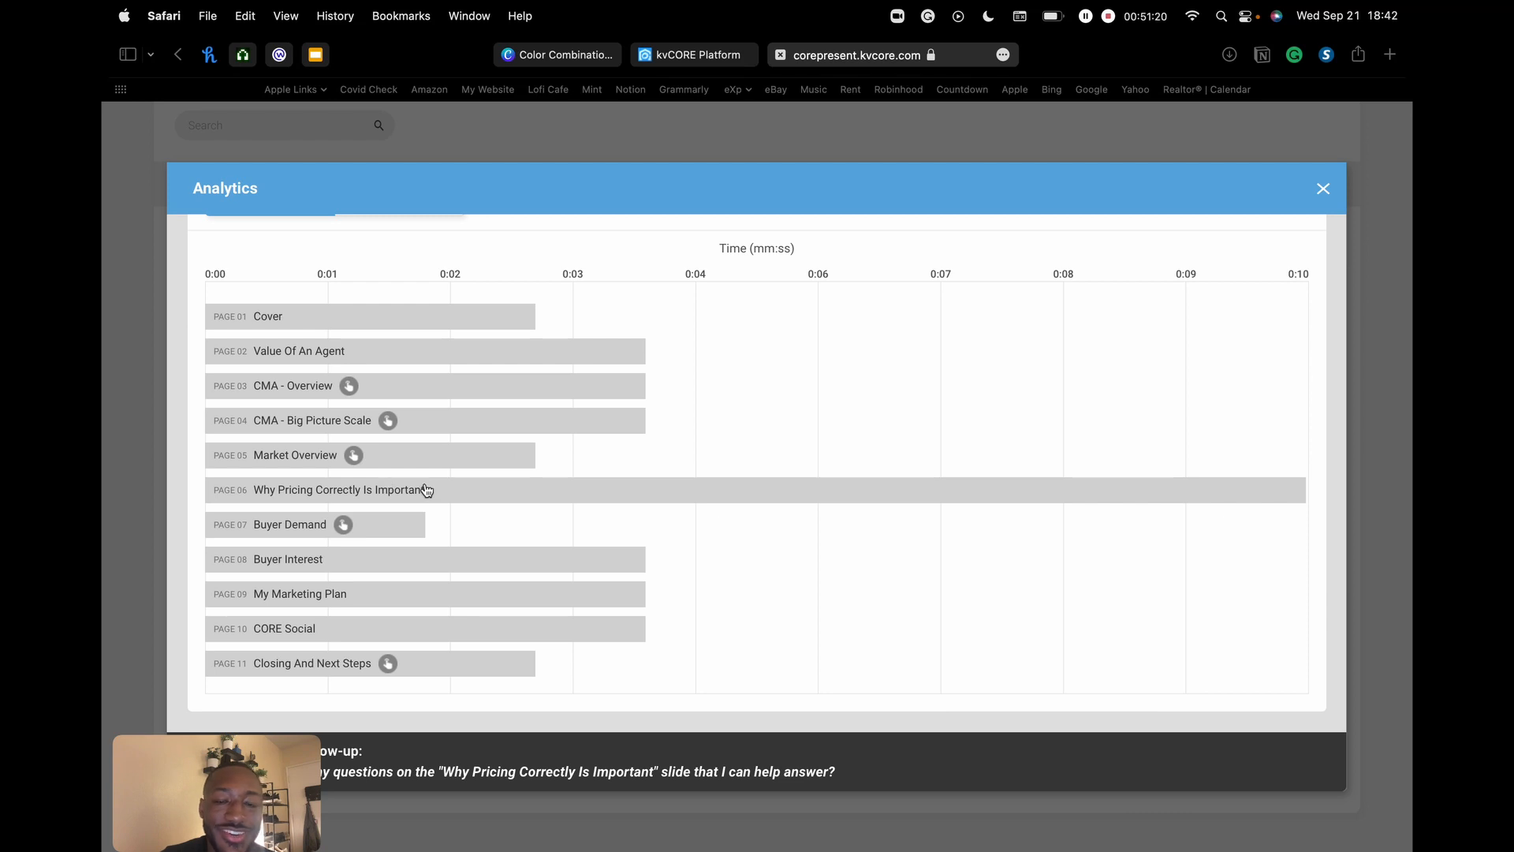
scroll(473, 497, up, 5)
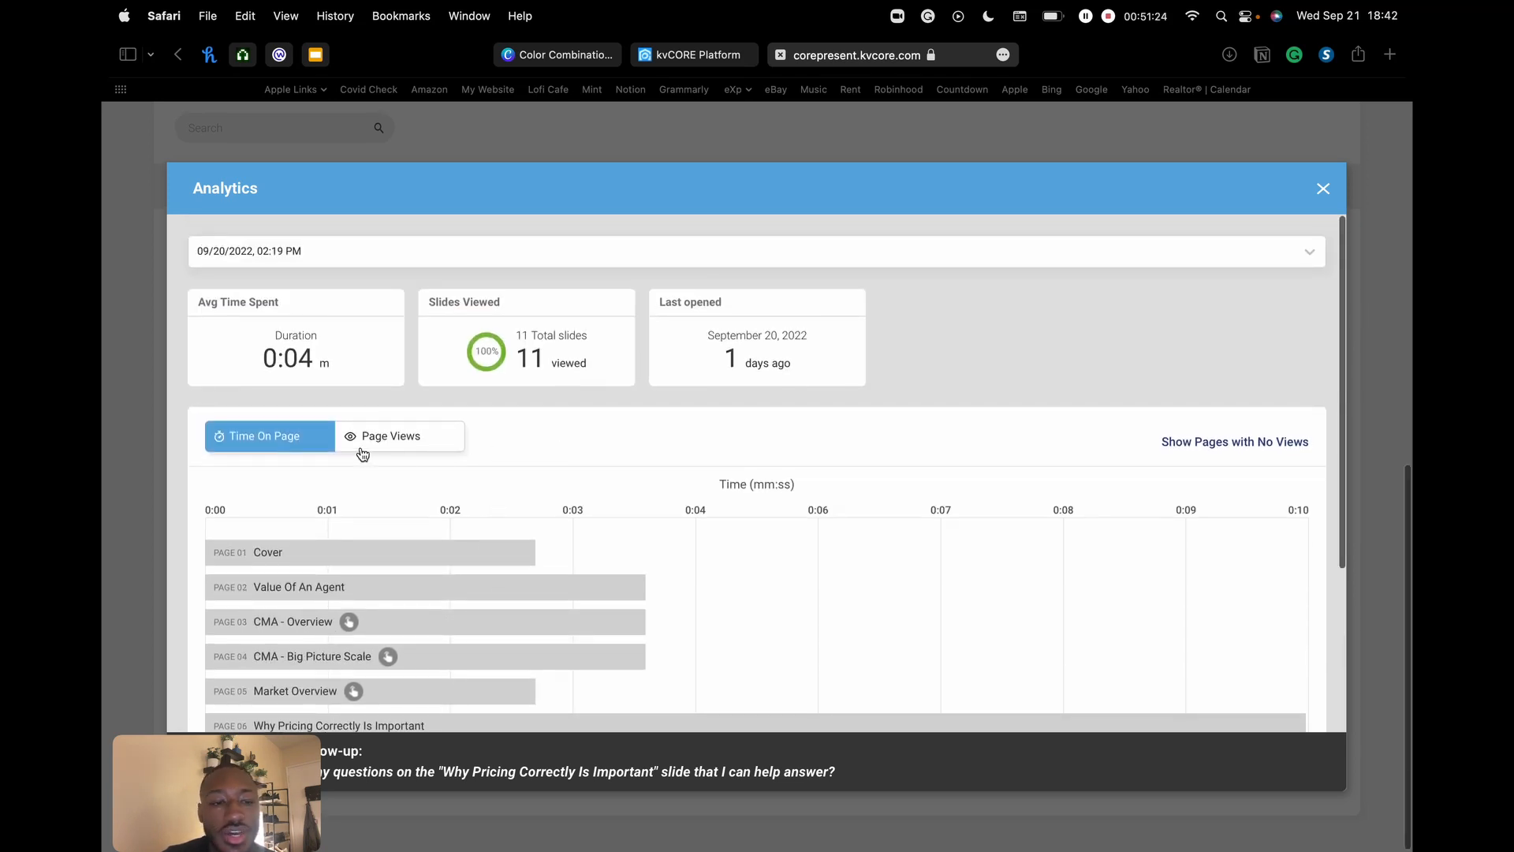
click(411, 441)
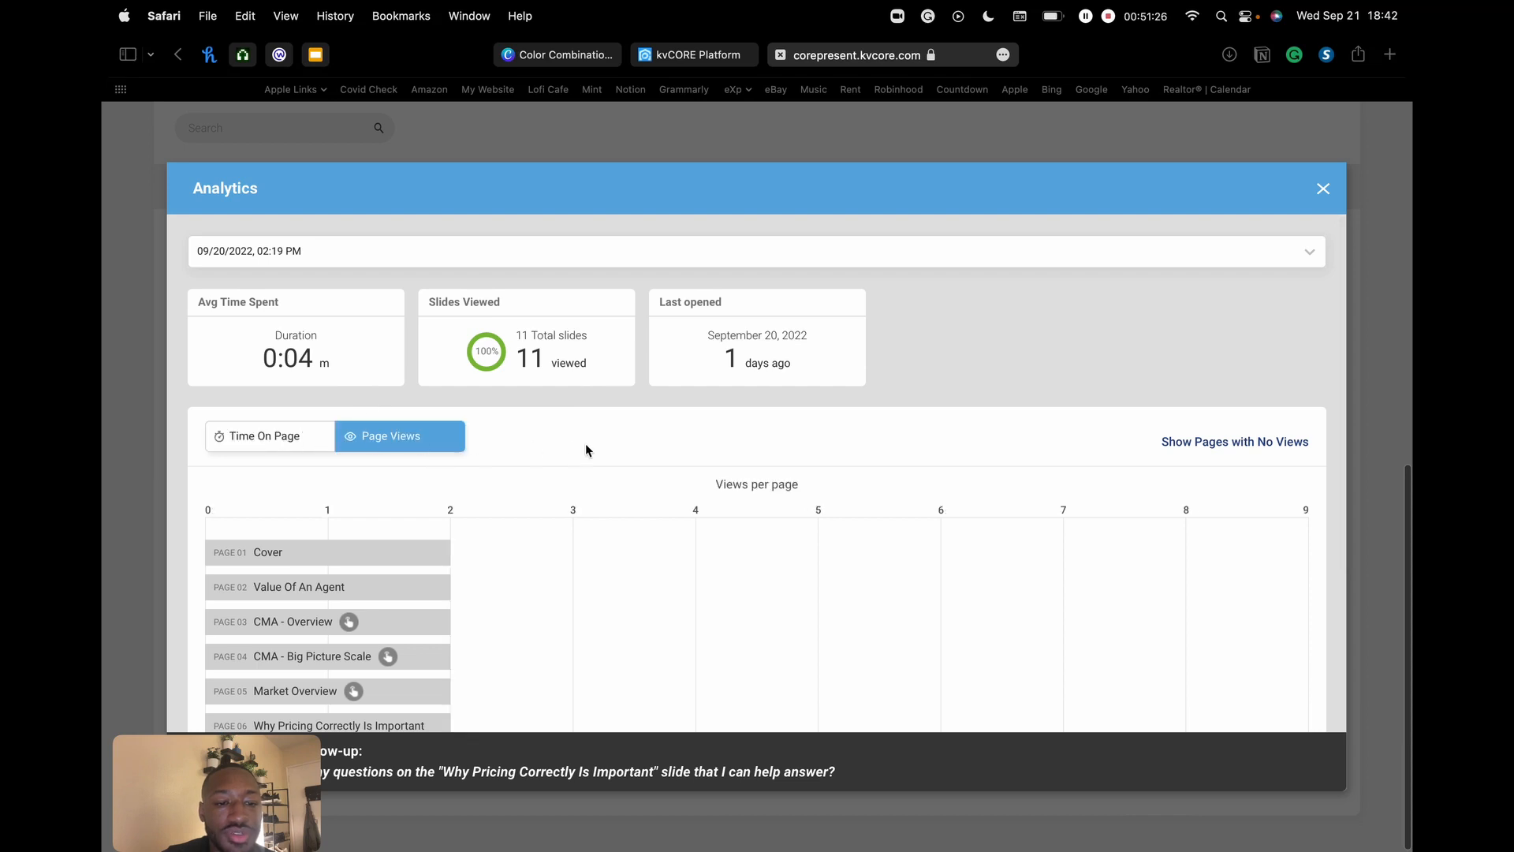
scroll(587, 448, down, 4)
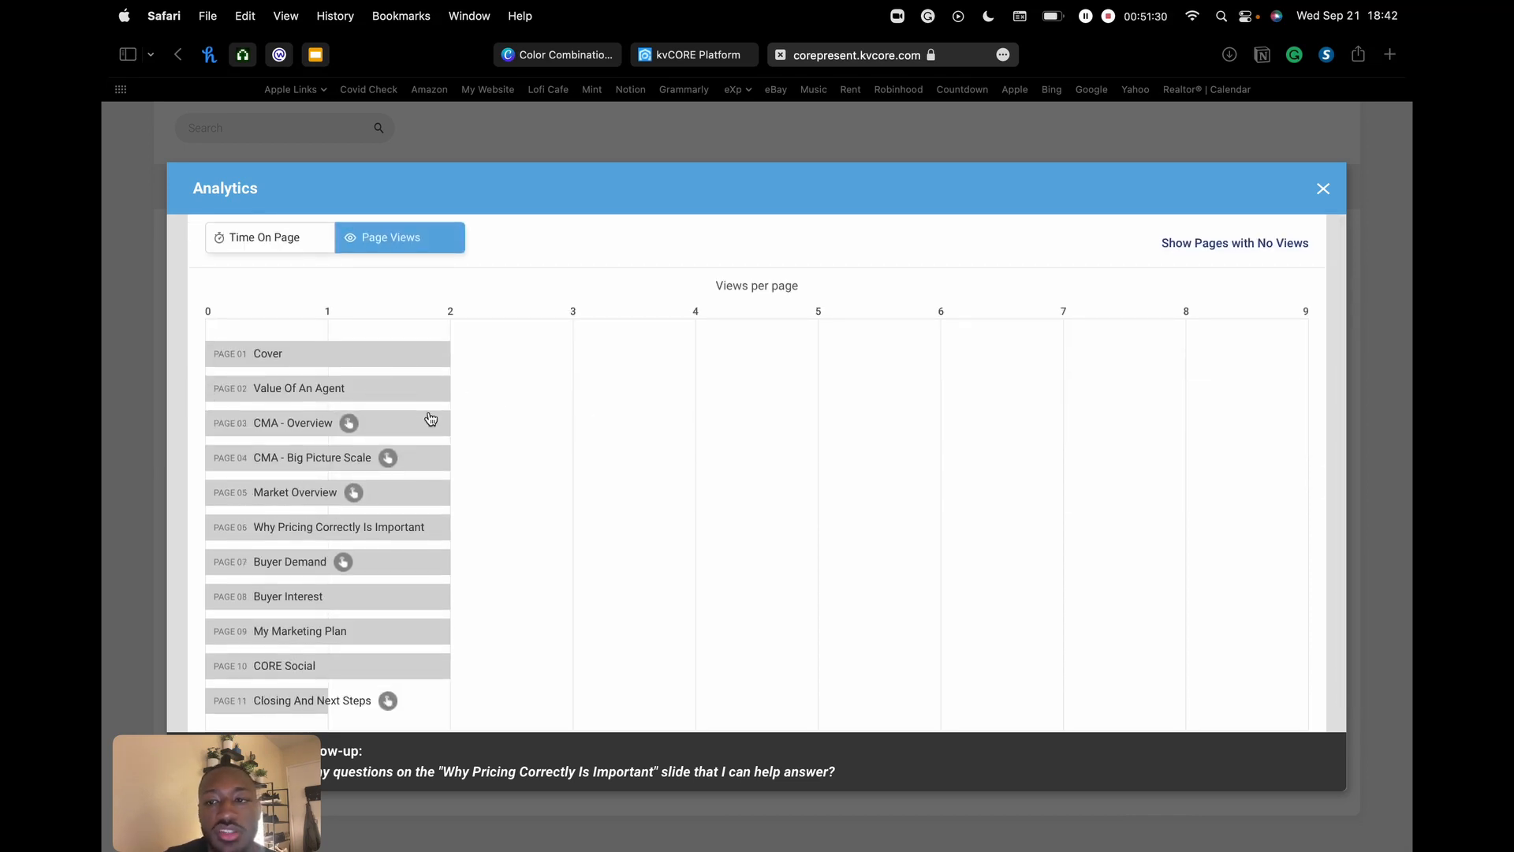
scroll(432, 418, down, 1)
scroll(430, 414, up, 5)
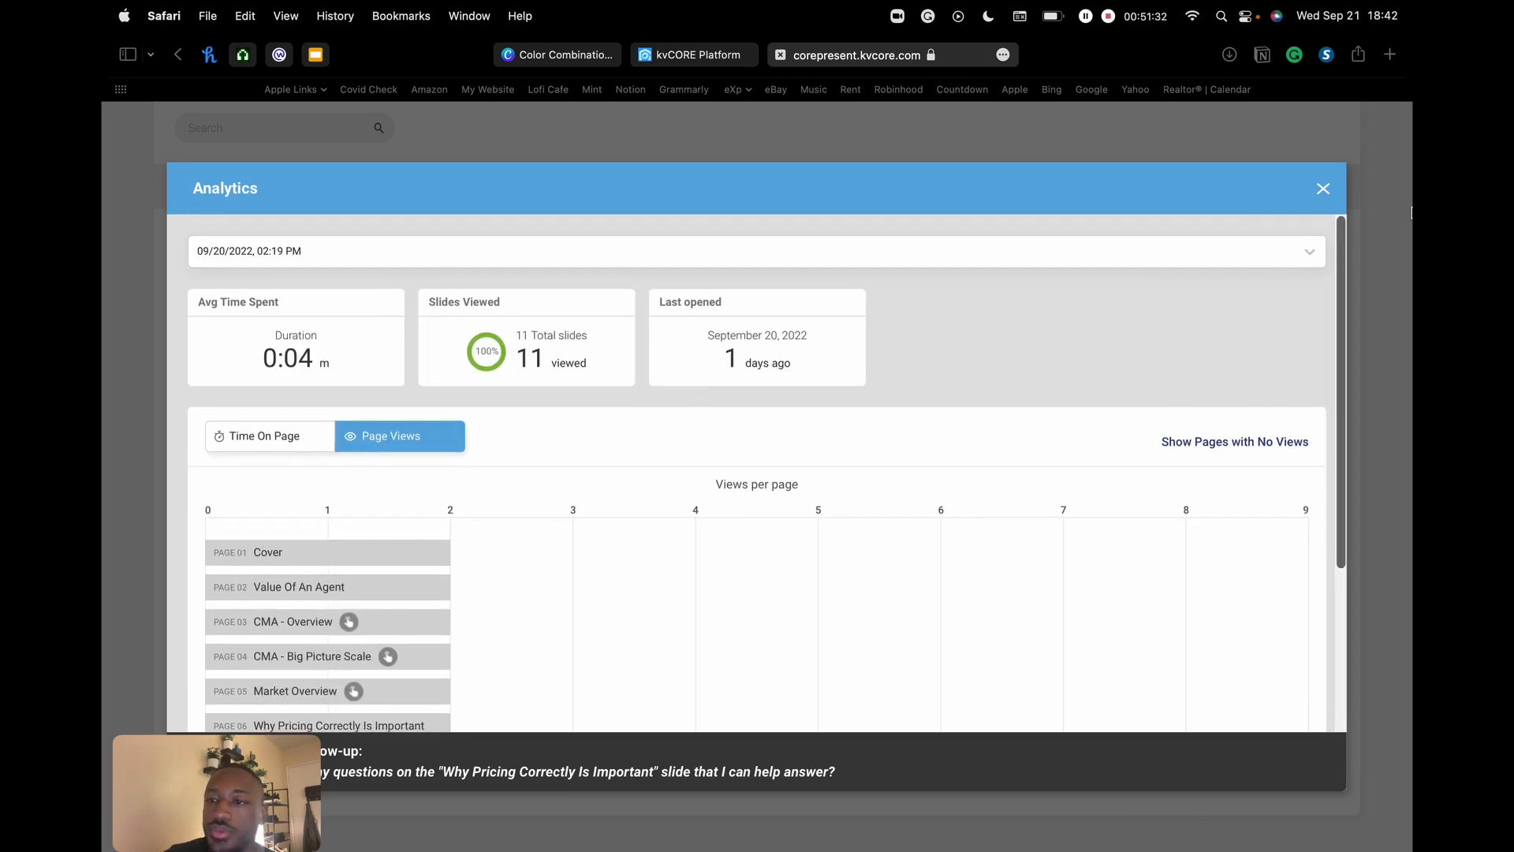
click(1323, 188)
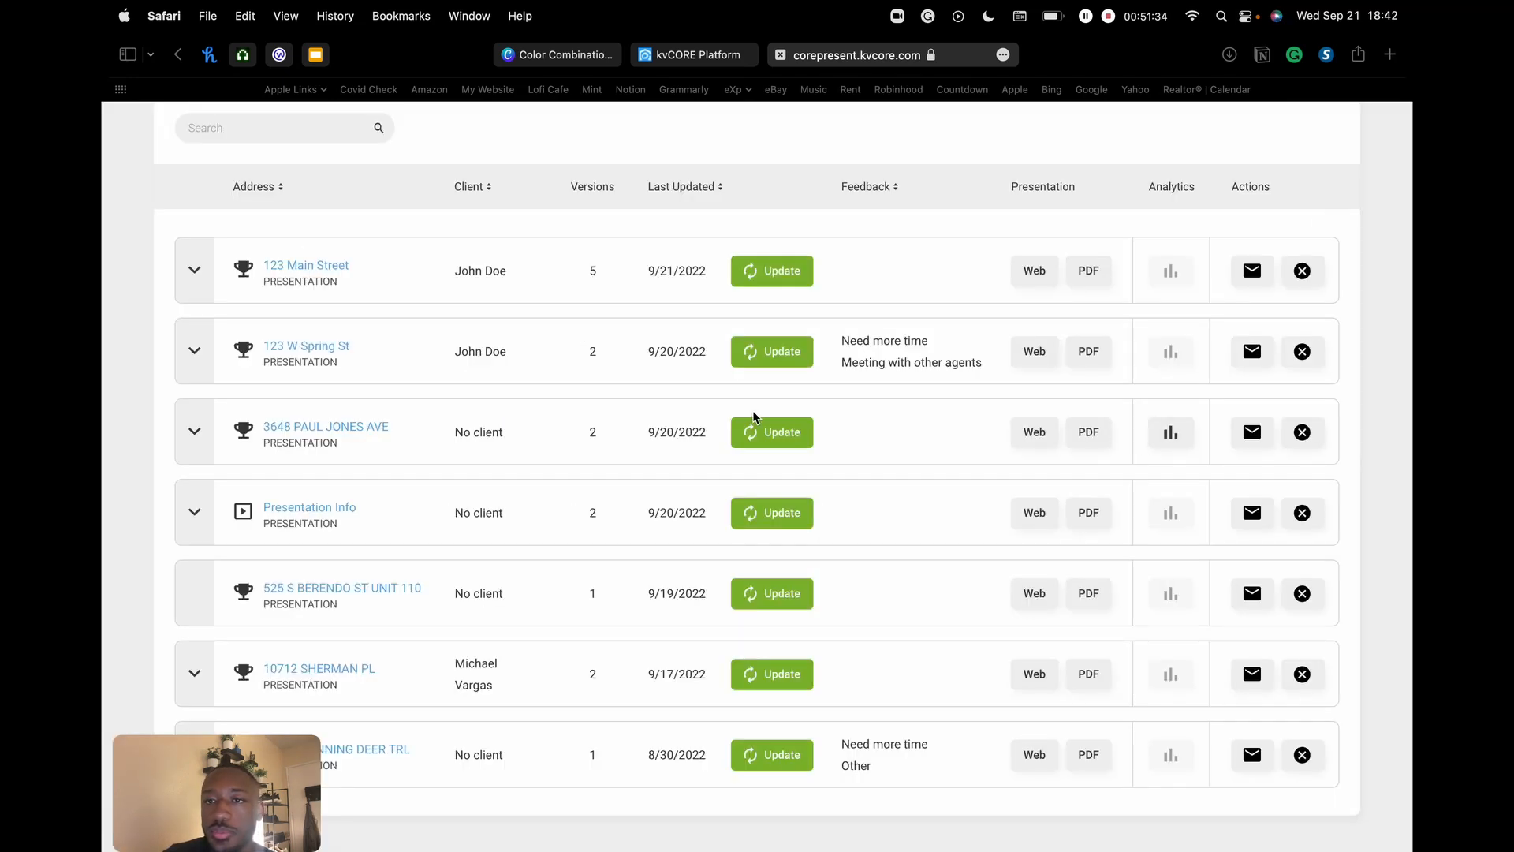
scroll(754, 416, up, 10)
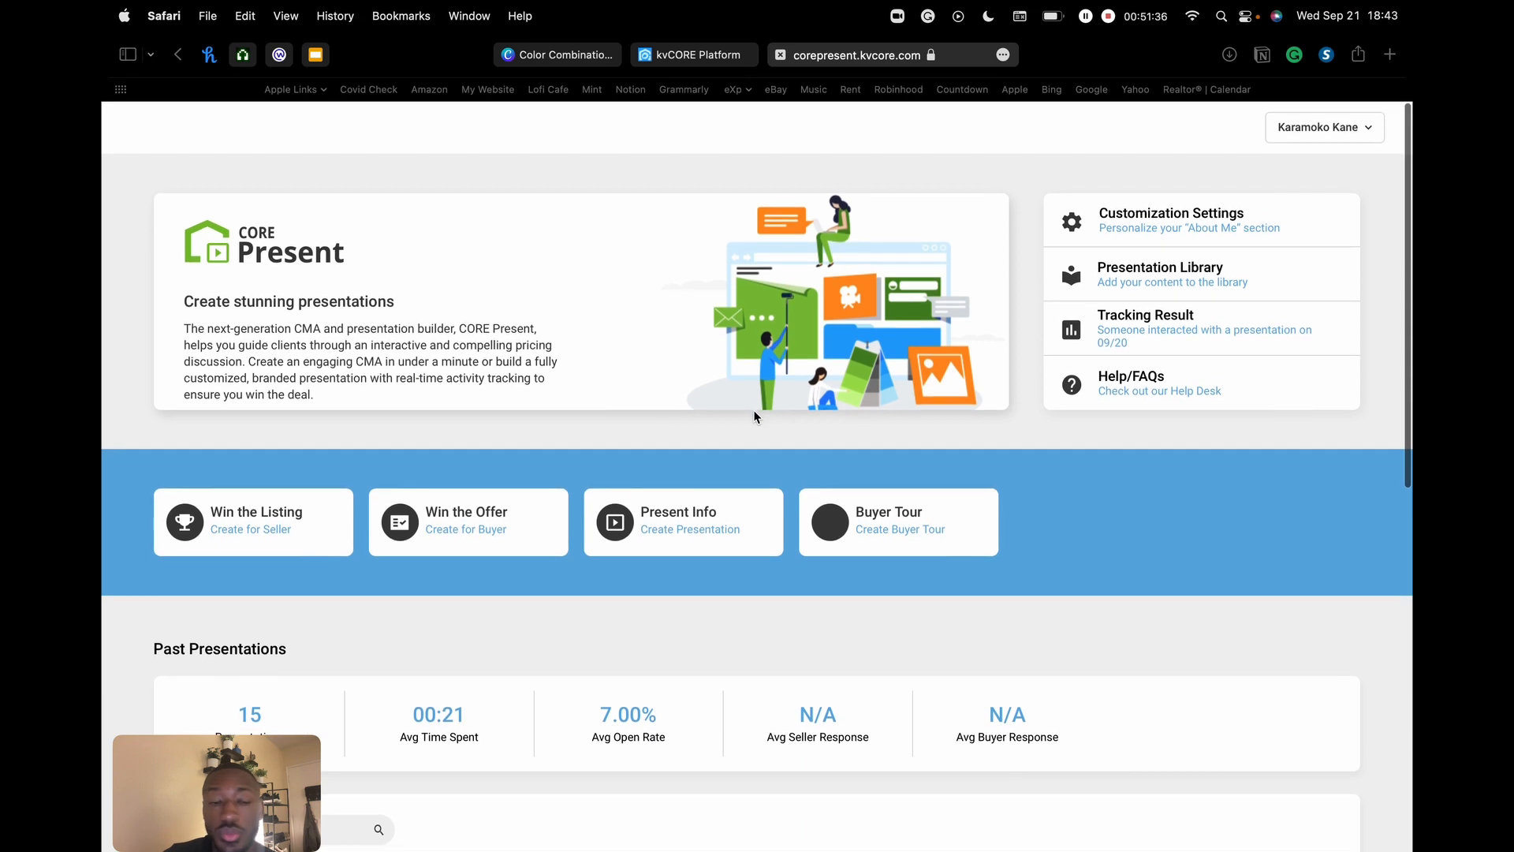